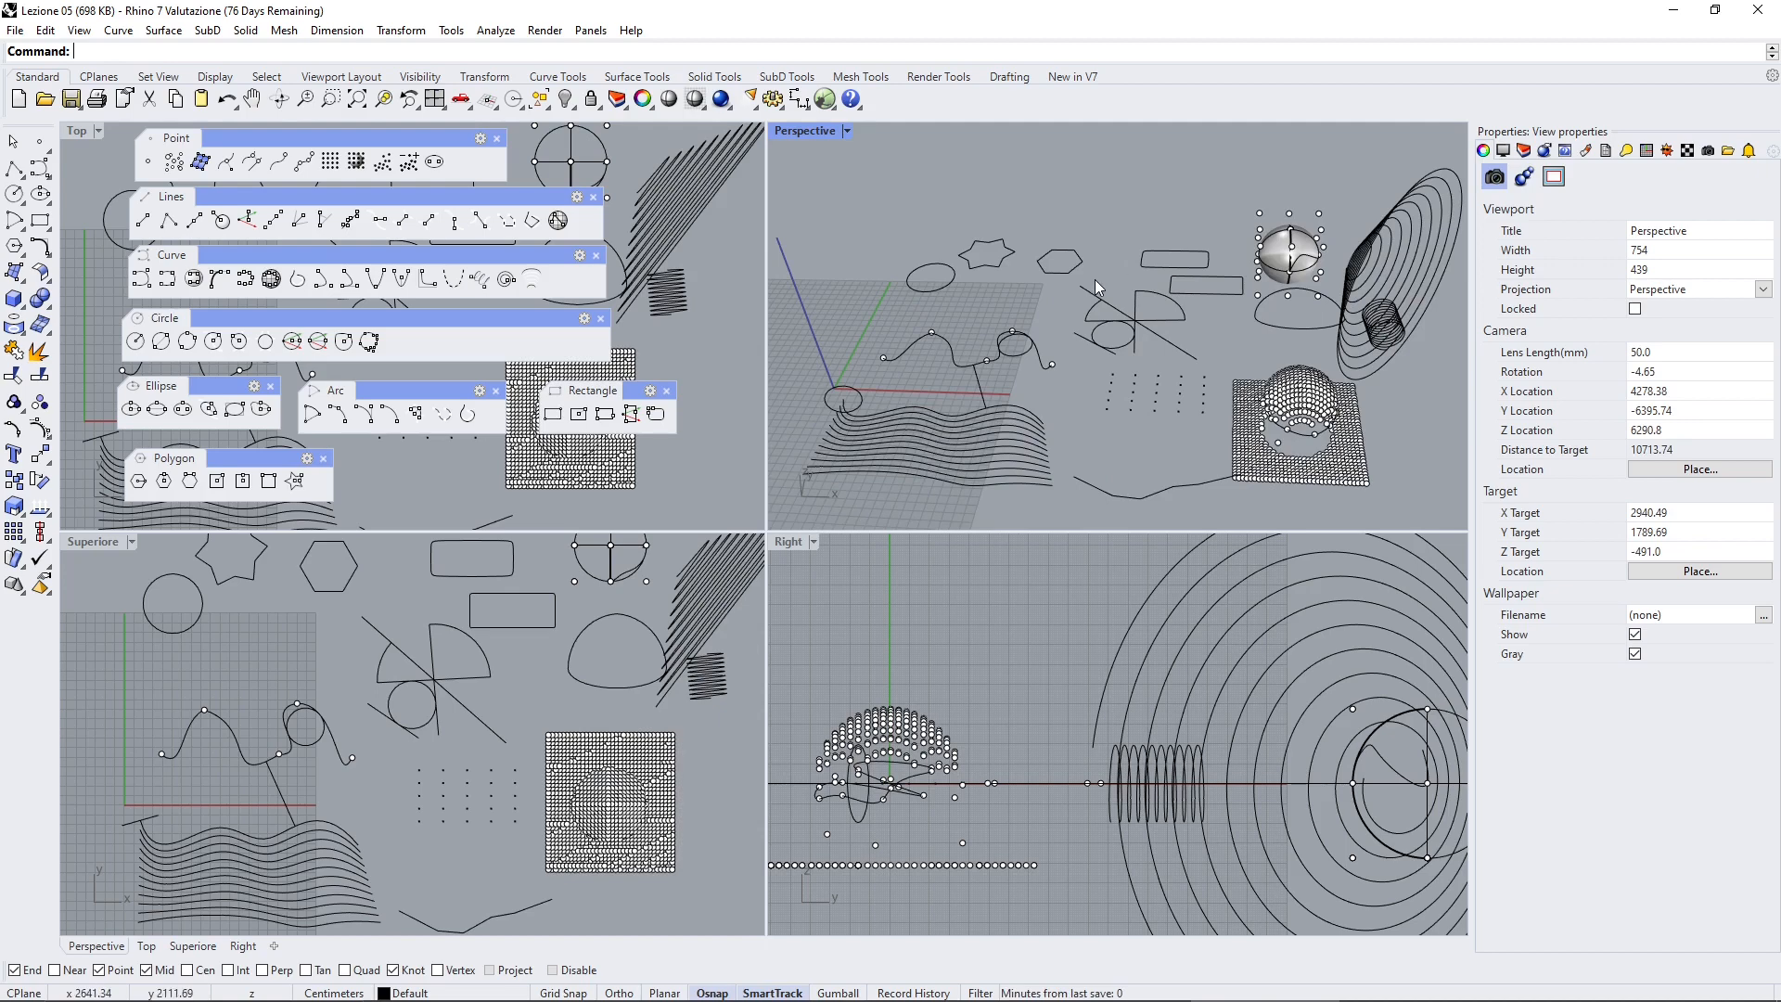
Examine the finished example curves in the Perspective view, including the wavy control-point curve
click(1054, 269)
click(973, 273)
click(937, 294)
click(925, 293)
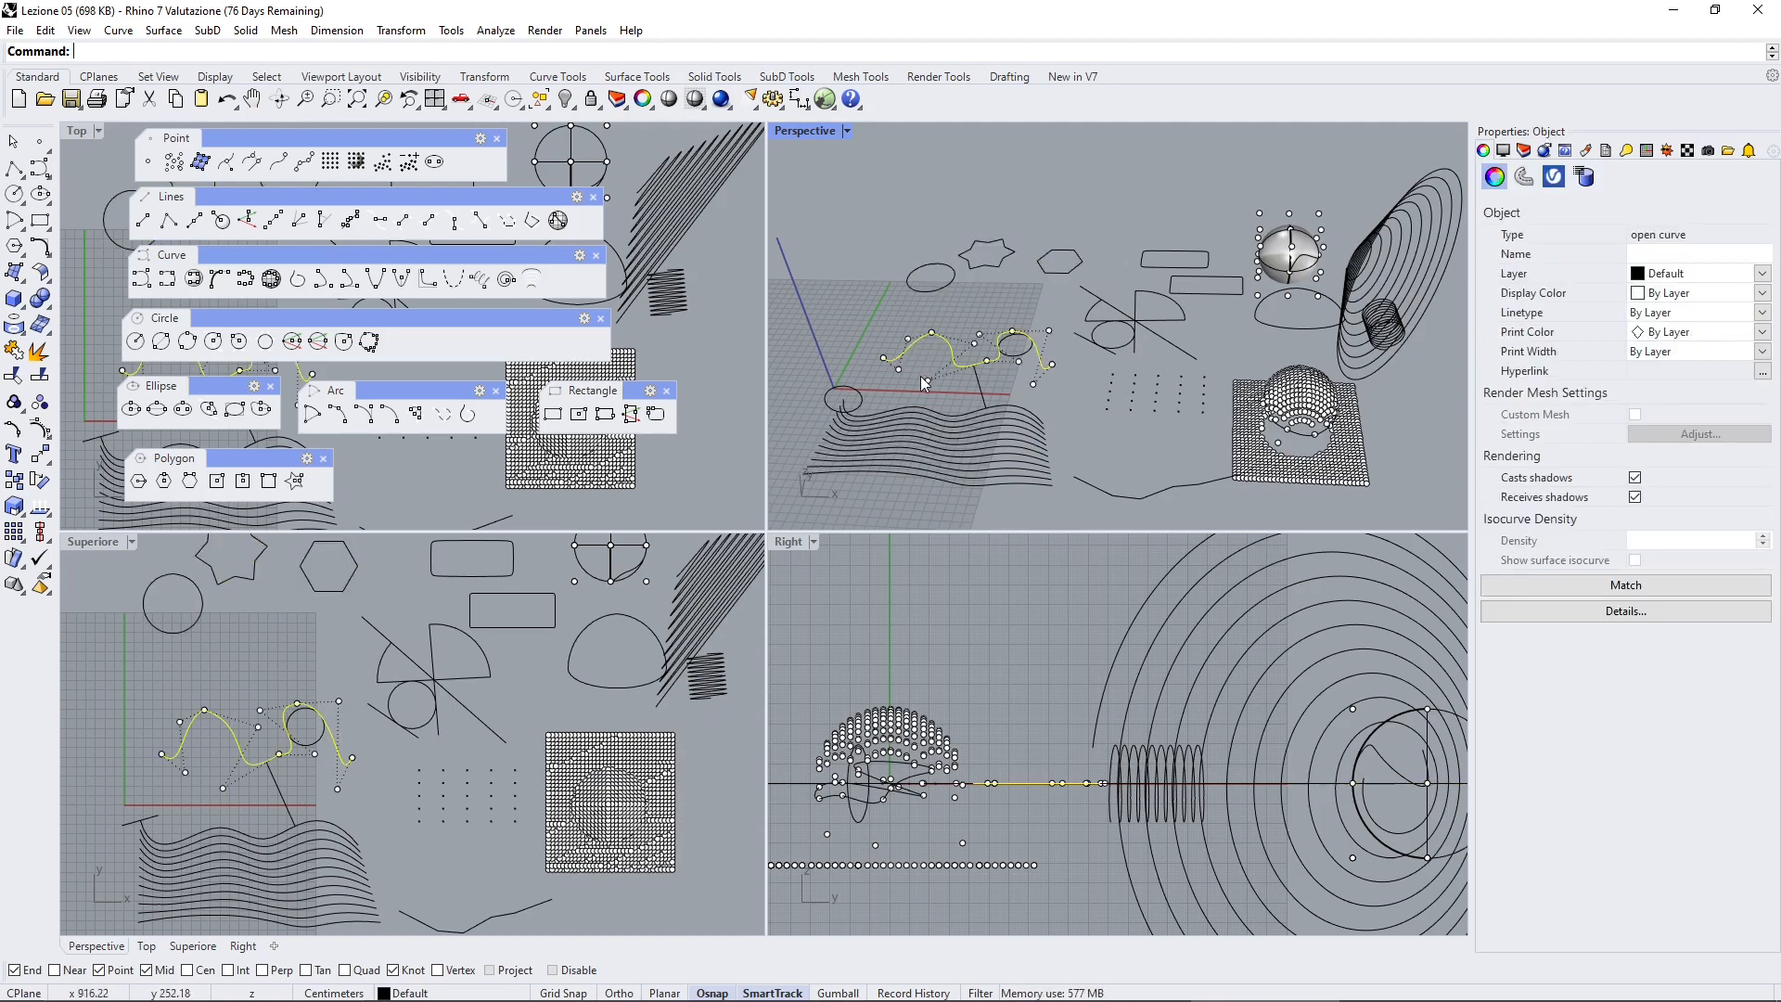
click(920, 375)
drag(1047, 403, 1020, 501)
click(1151, 436)
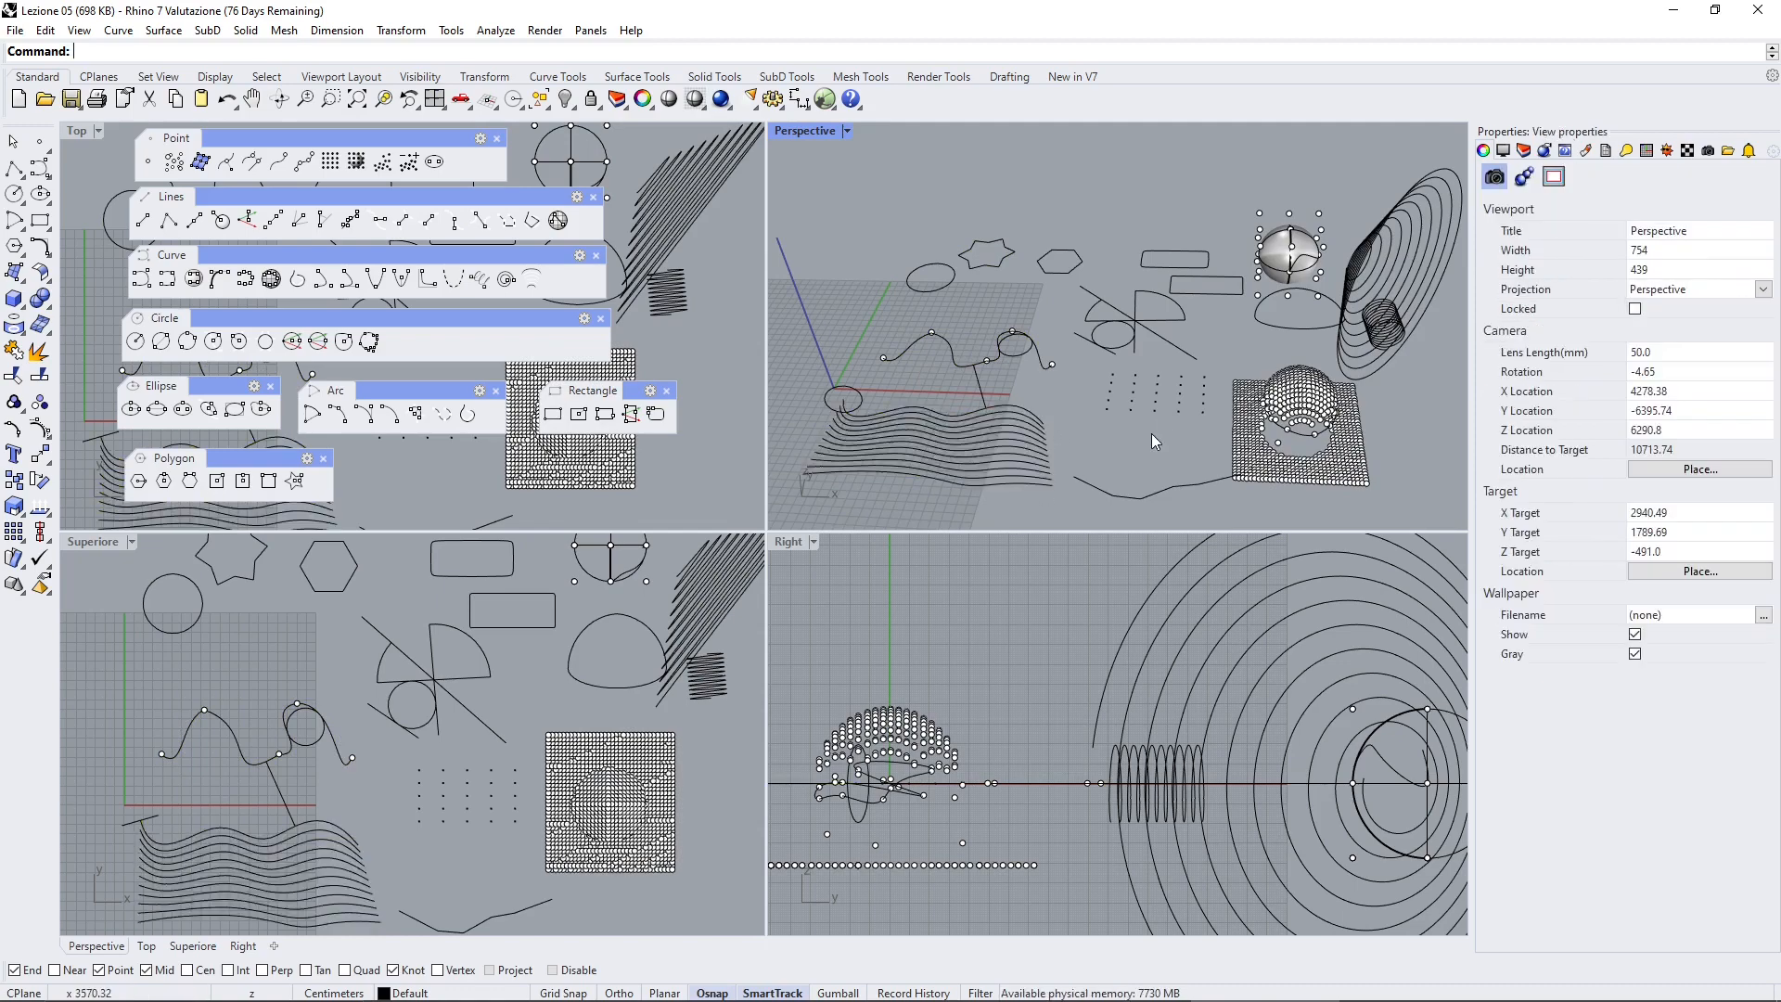
right_drag(1237, 331, 1106, 384)
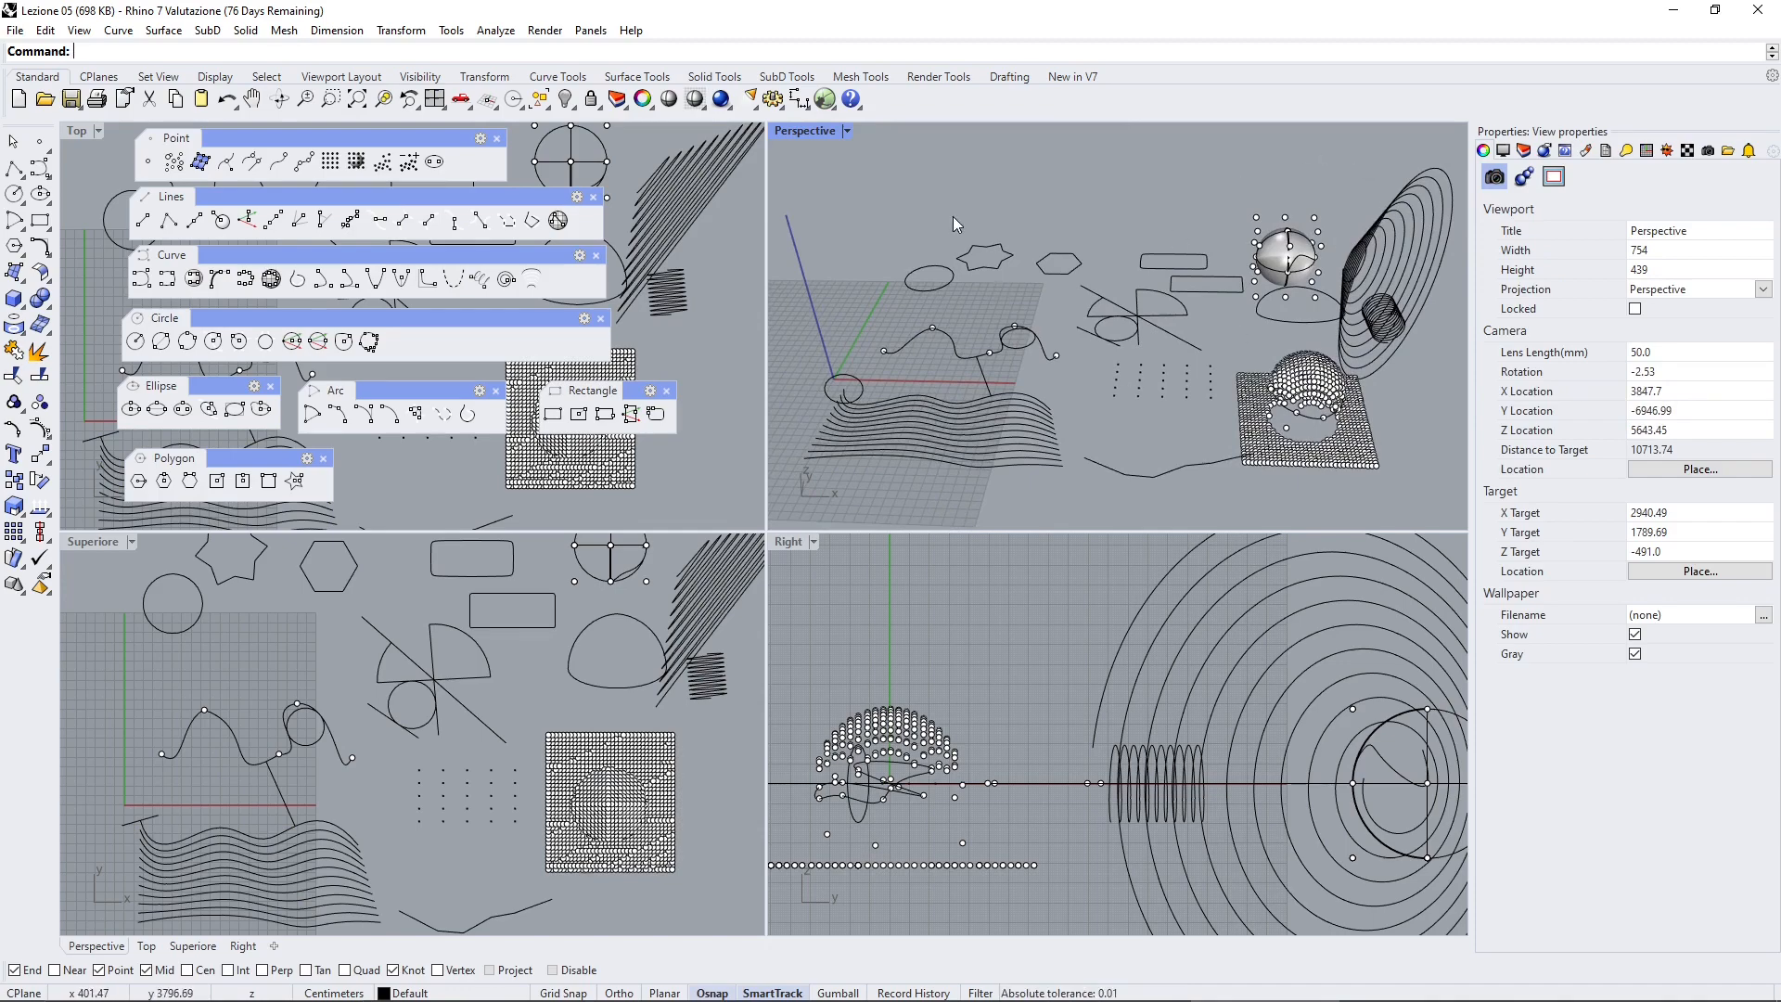
right_drag(959, 295, 985, 425)
click(731, 351)
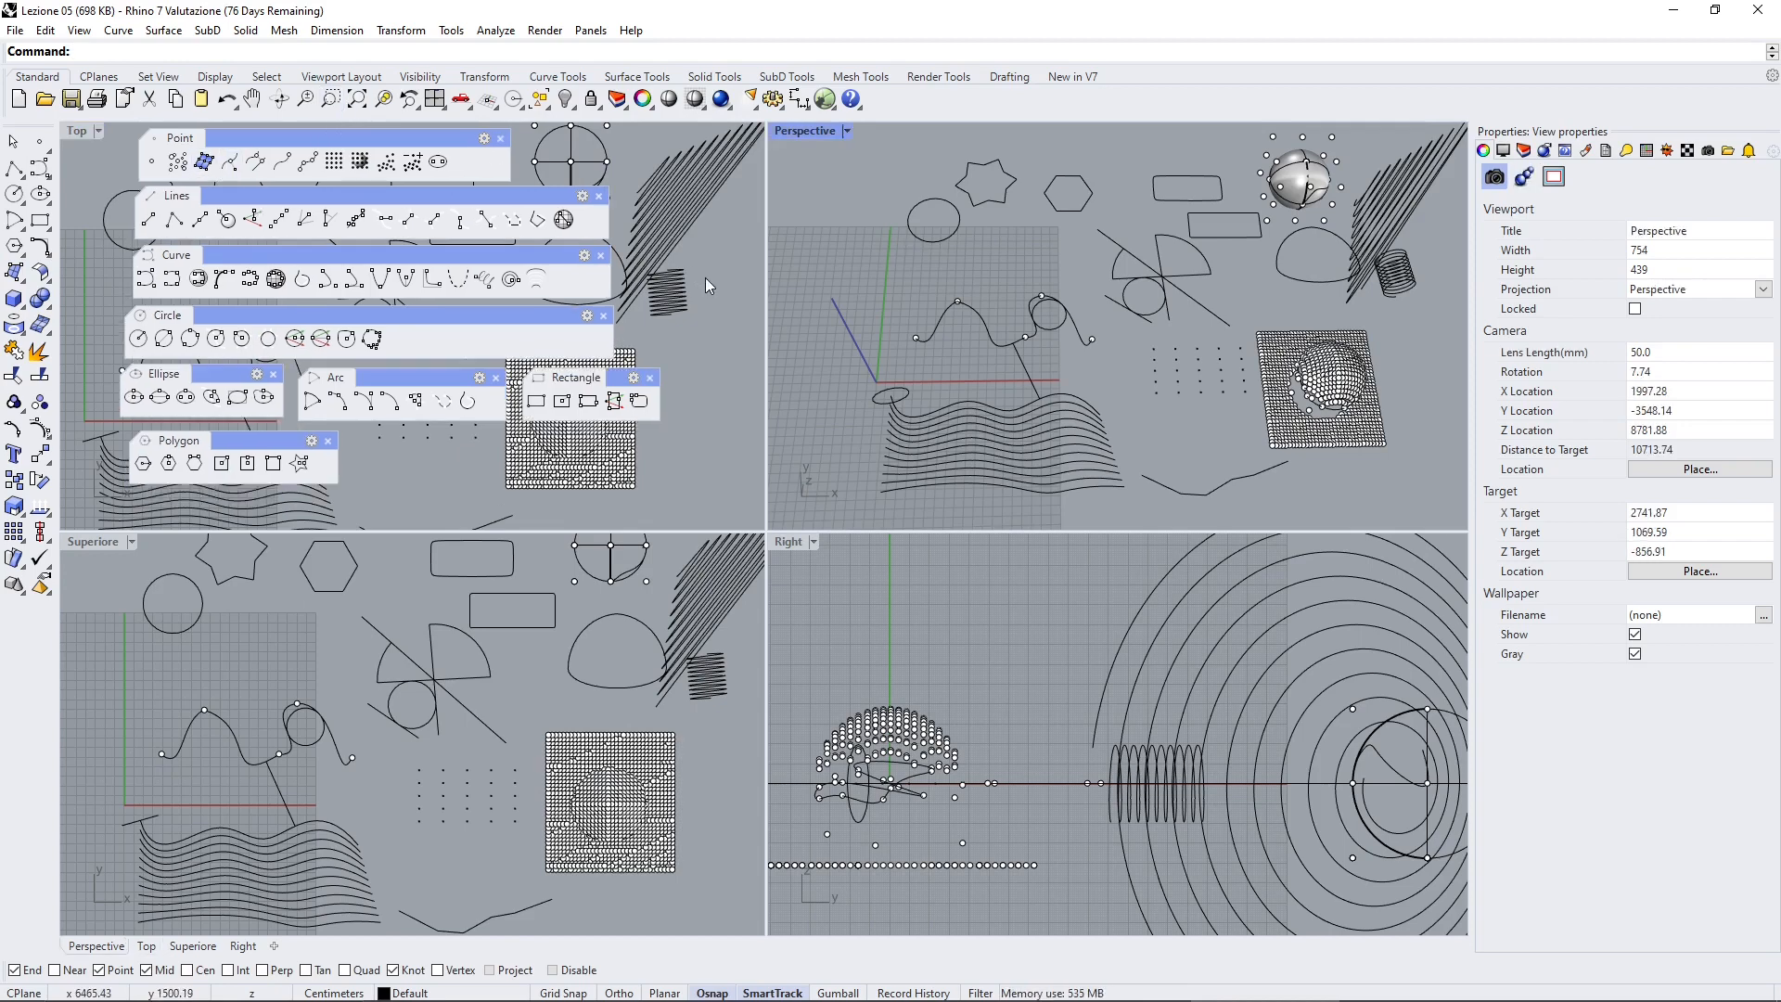
Tidy the floating Point, Lines, Curve, Circle and Ellipse toolbars into neatly stacked rows
drag(285, 146, 302, 252)
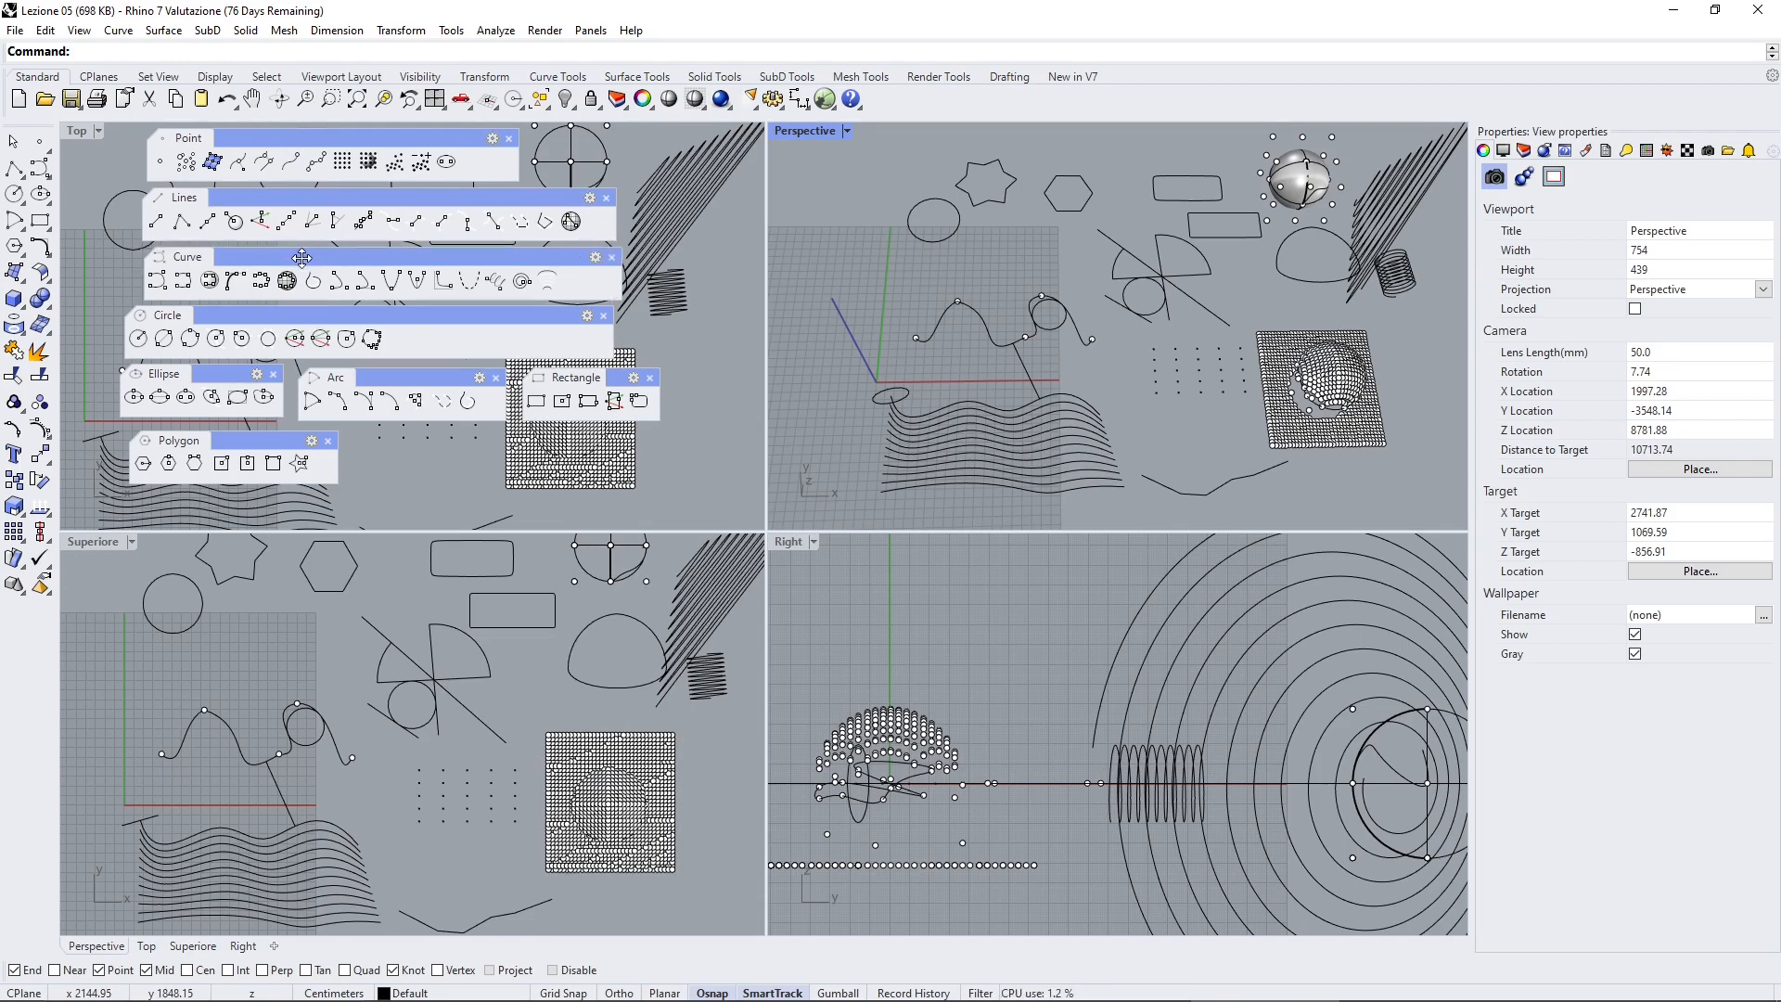
drag(250, 316, 265, 375)
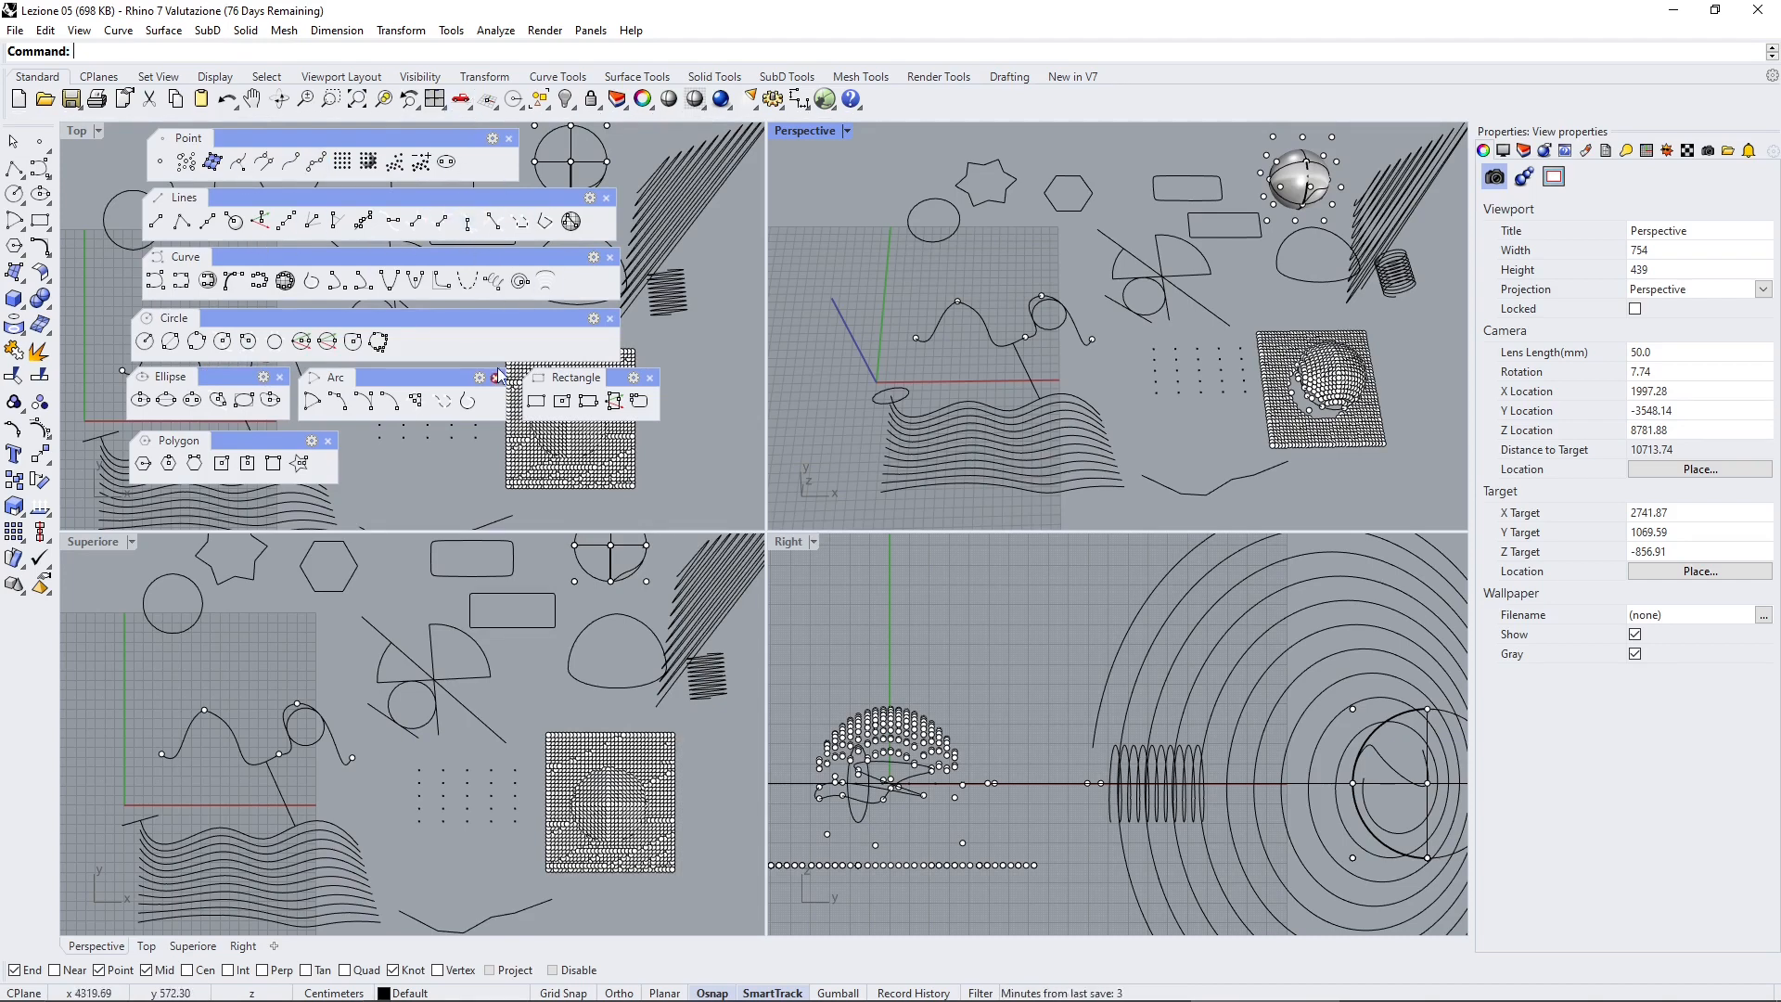
Create a new file from the Large Objects - Centimeters template and move the Circle toolbar back under the Curve toolbar
click(15, 29)
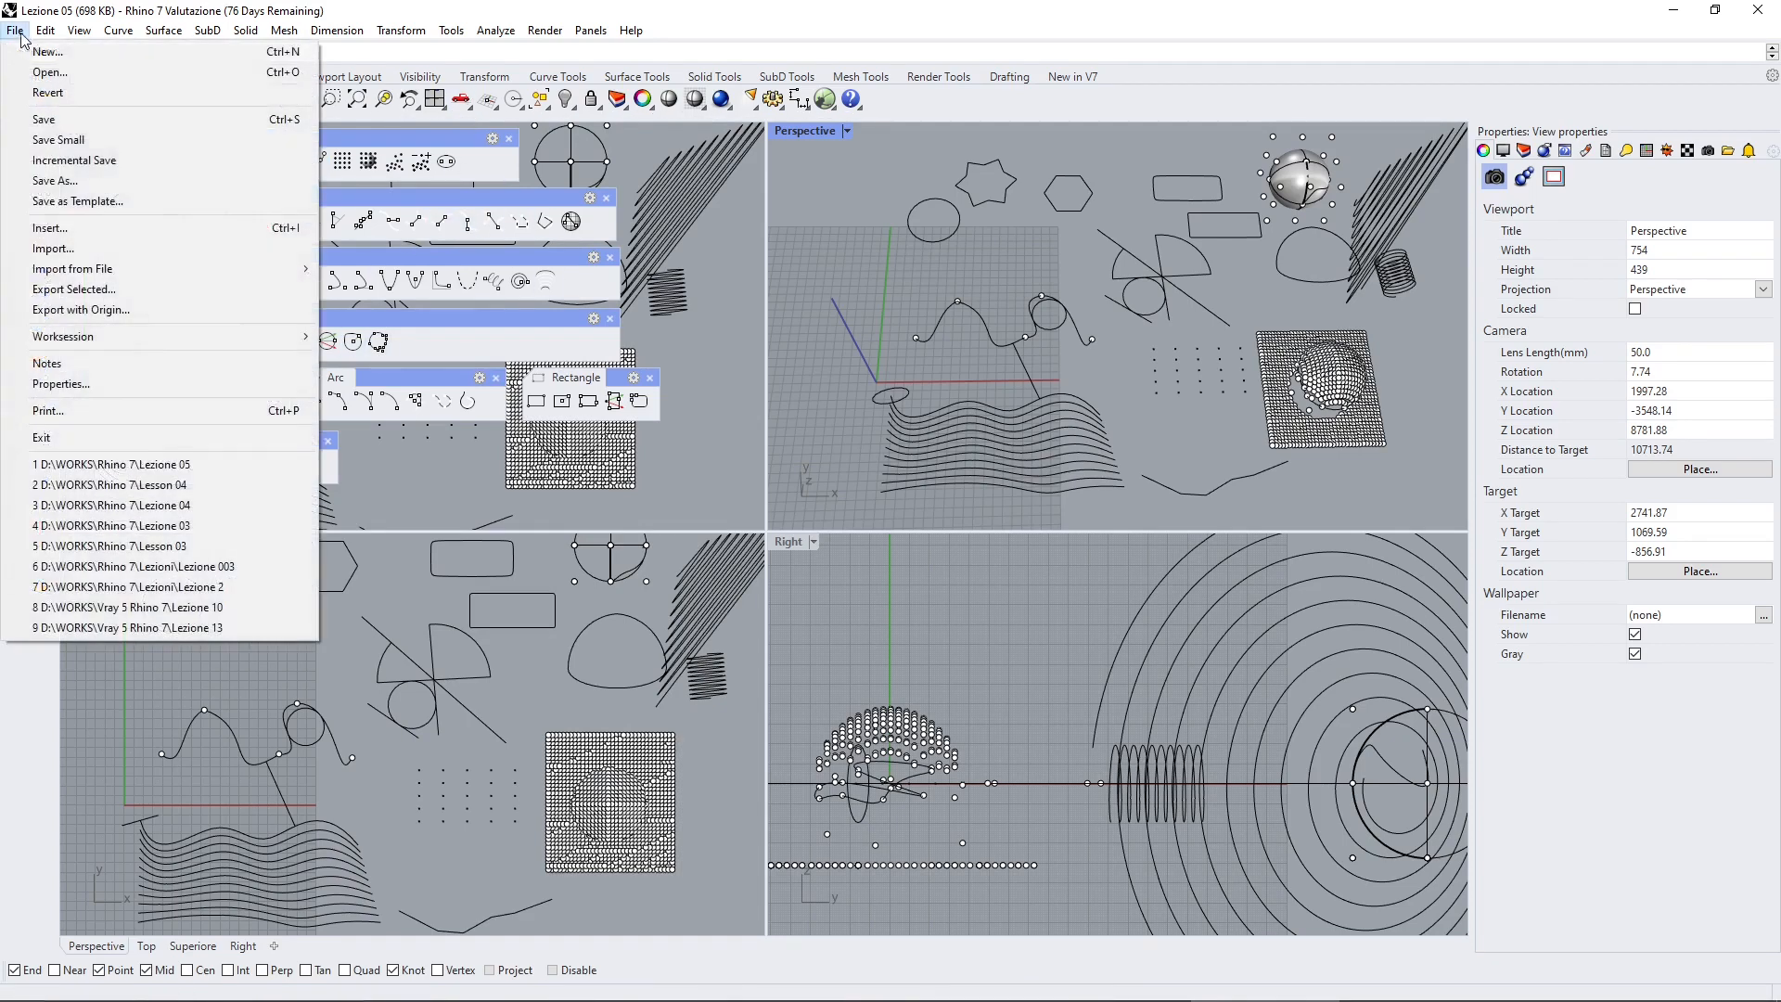
click(28, 44)
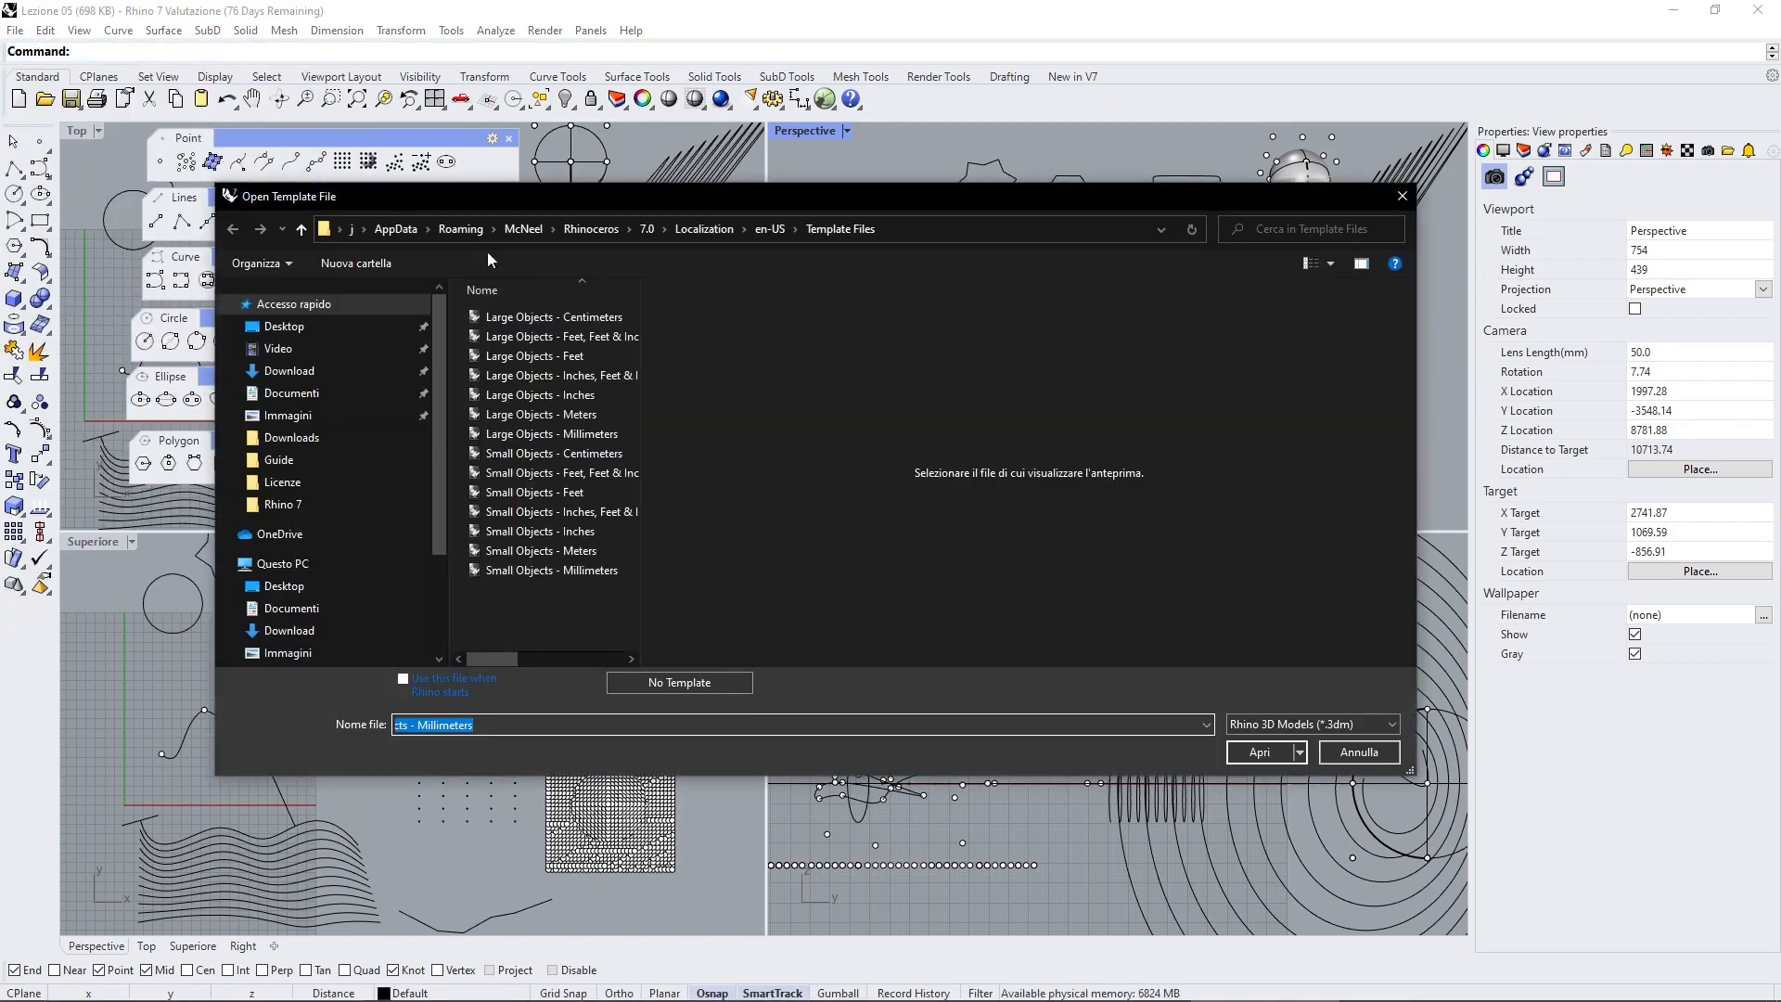
double_click(525, 318)
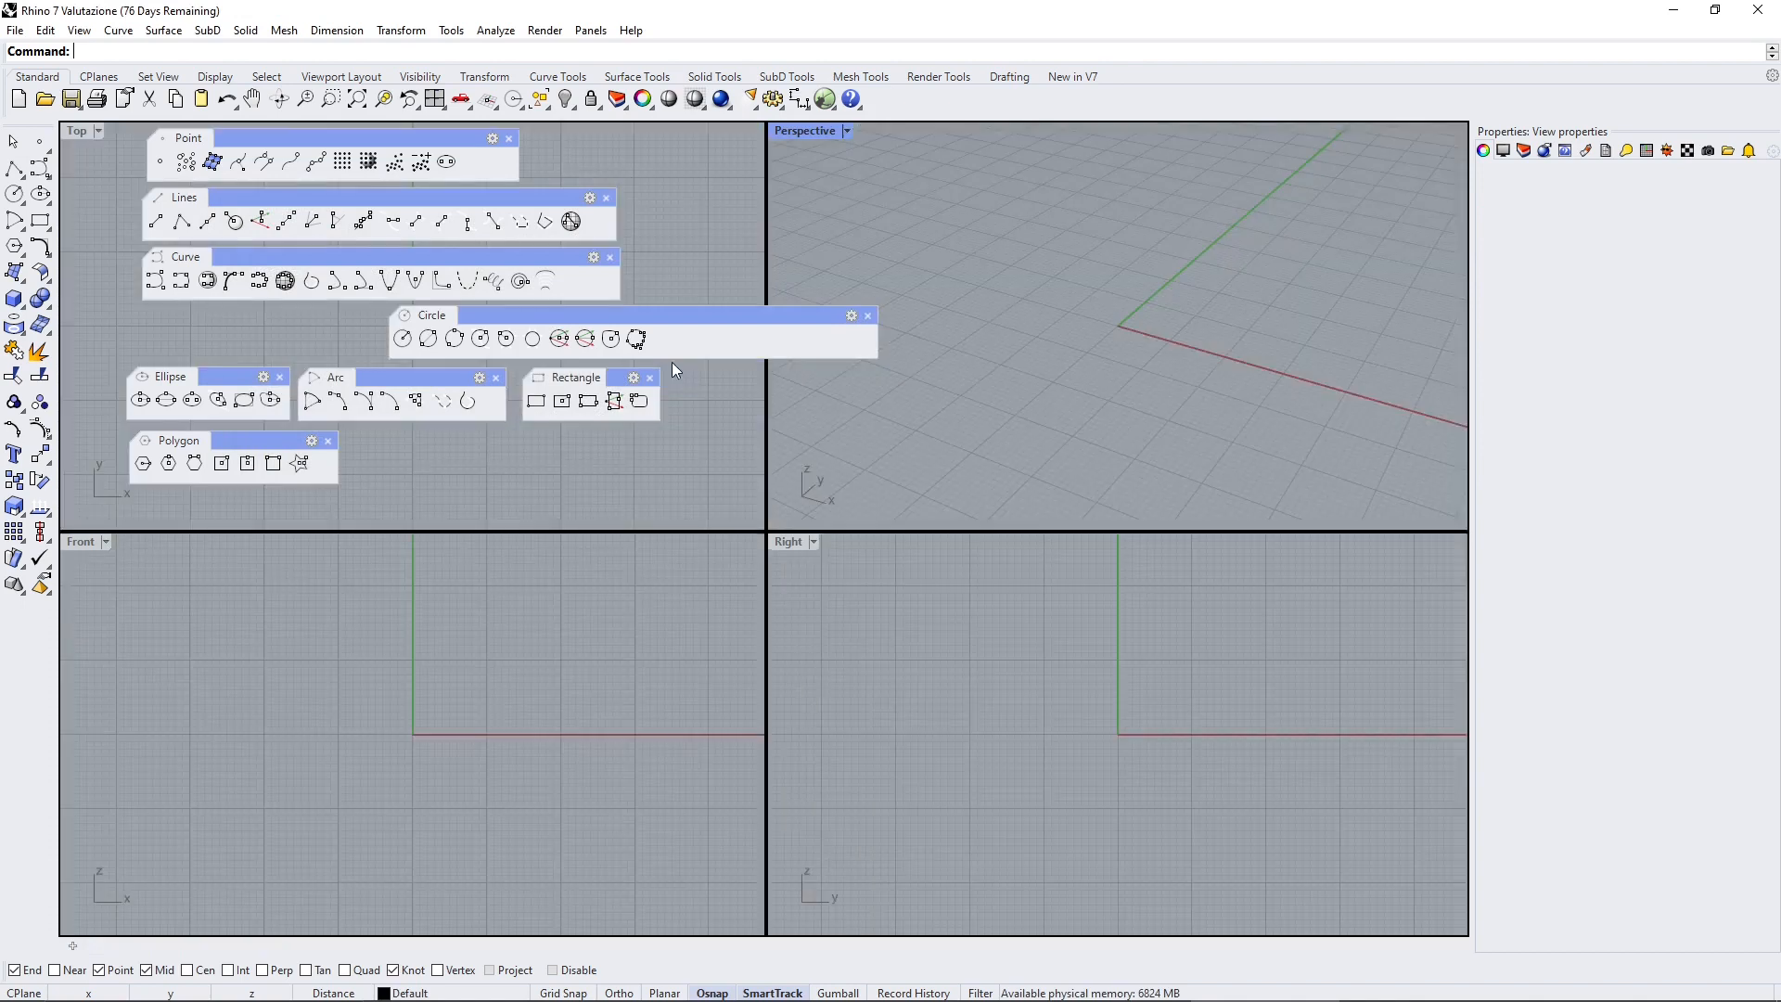
drag(667, 318, 427, 318)
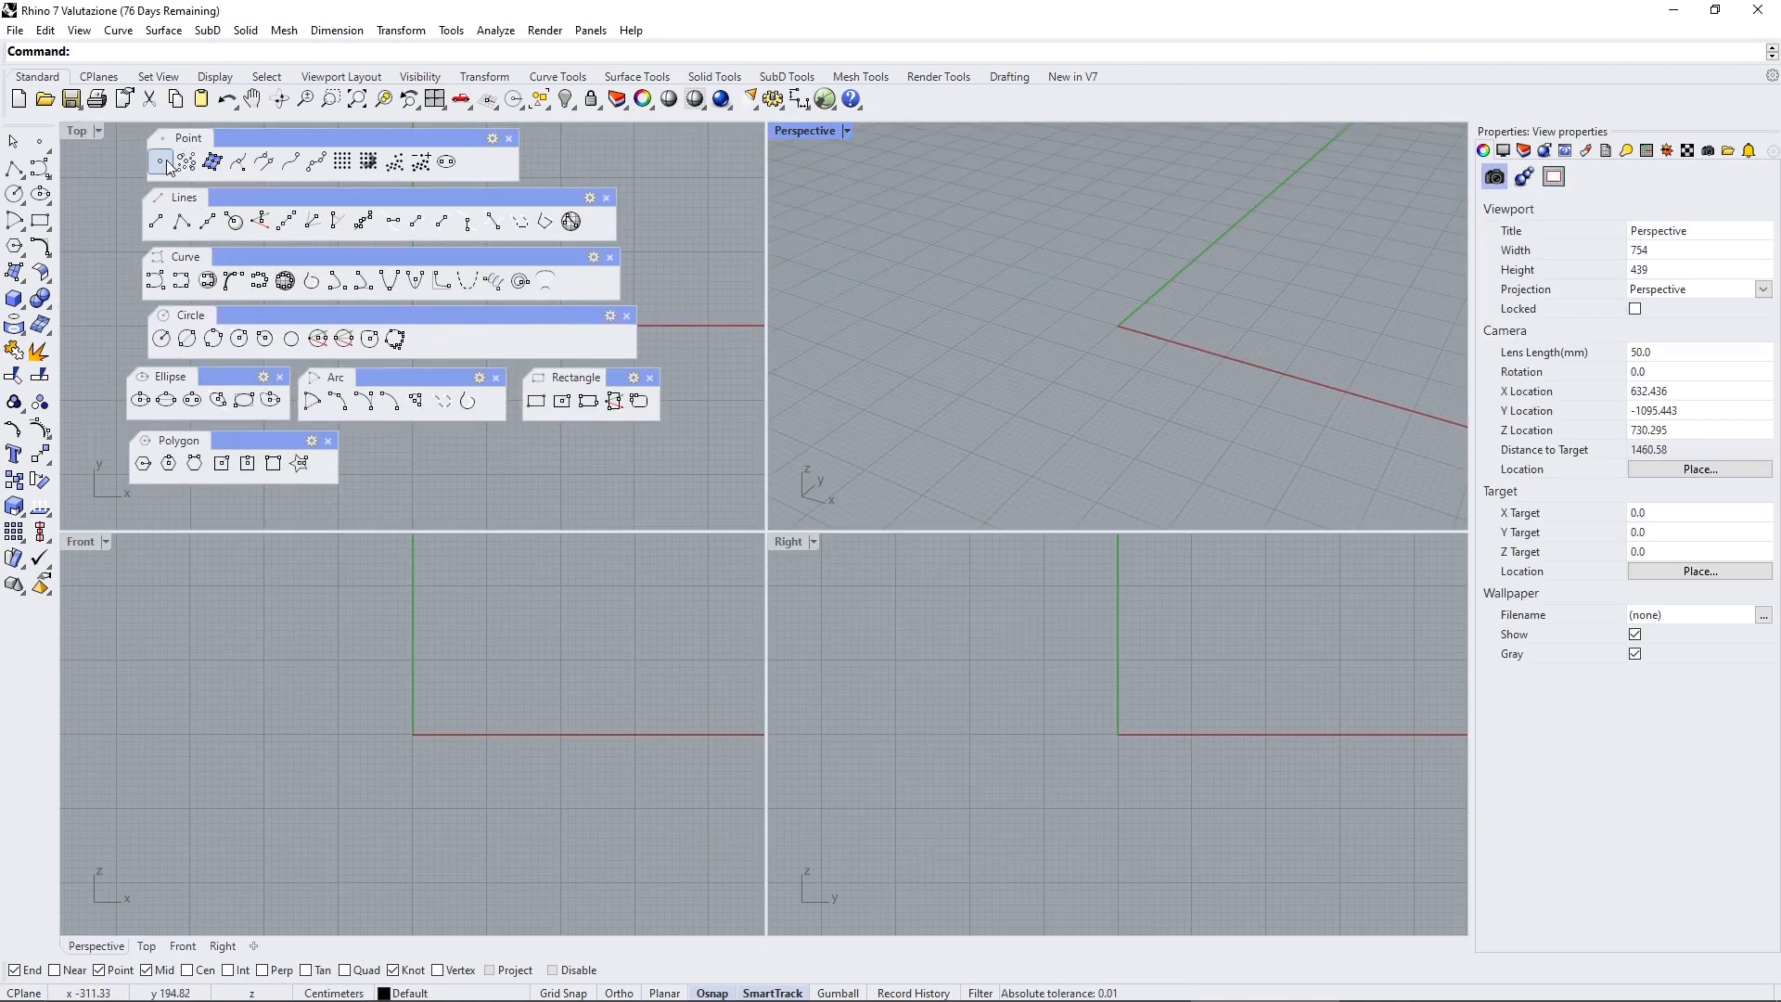
Change the Front viewport to a Top view
click(107, 542)
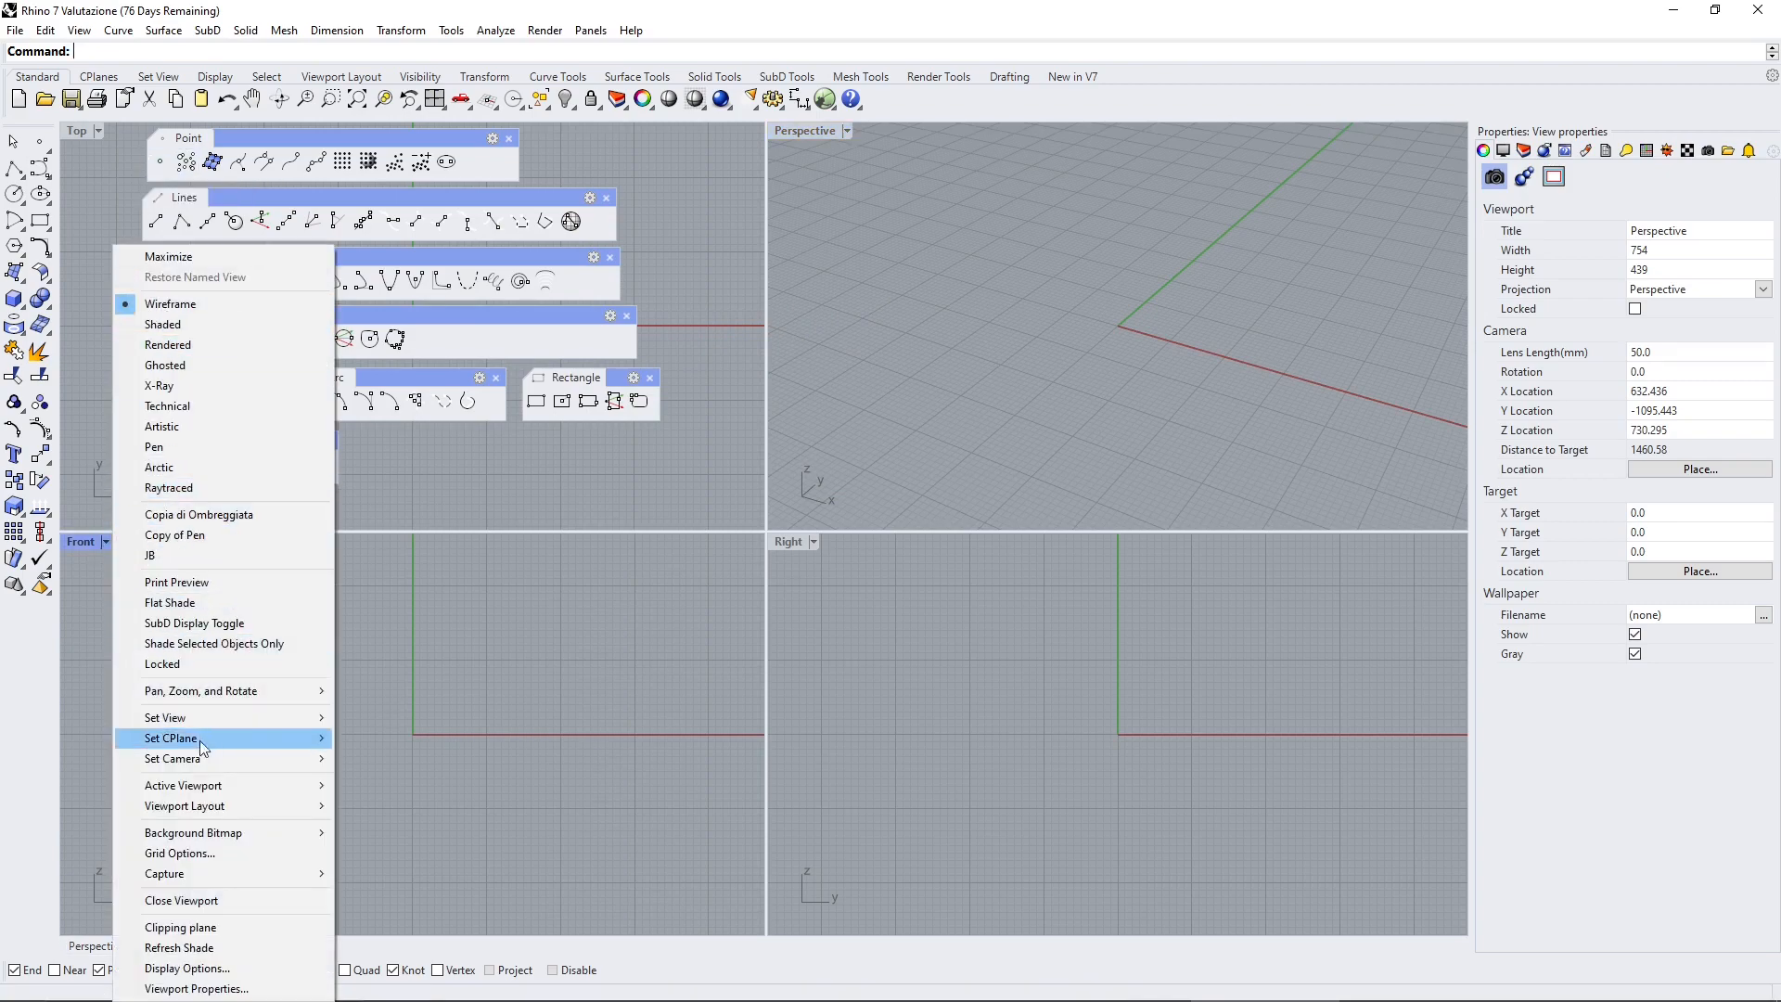
mouse_move(186, 718)
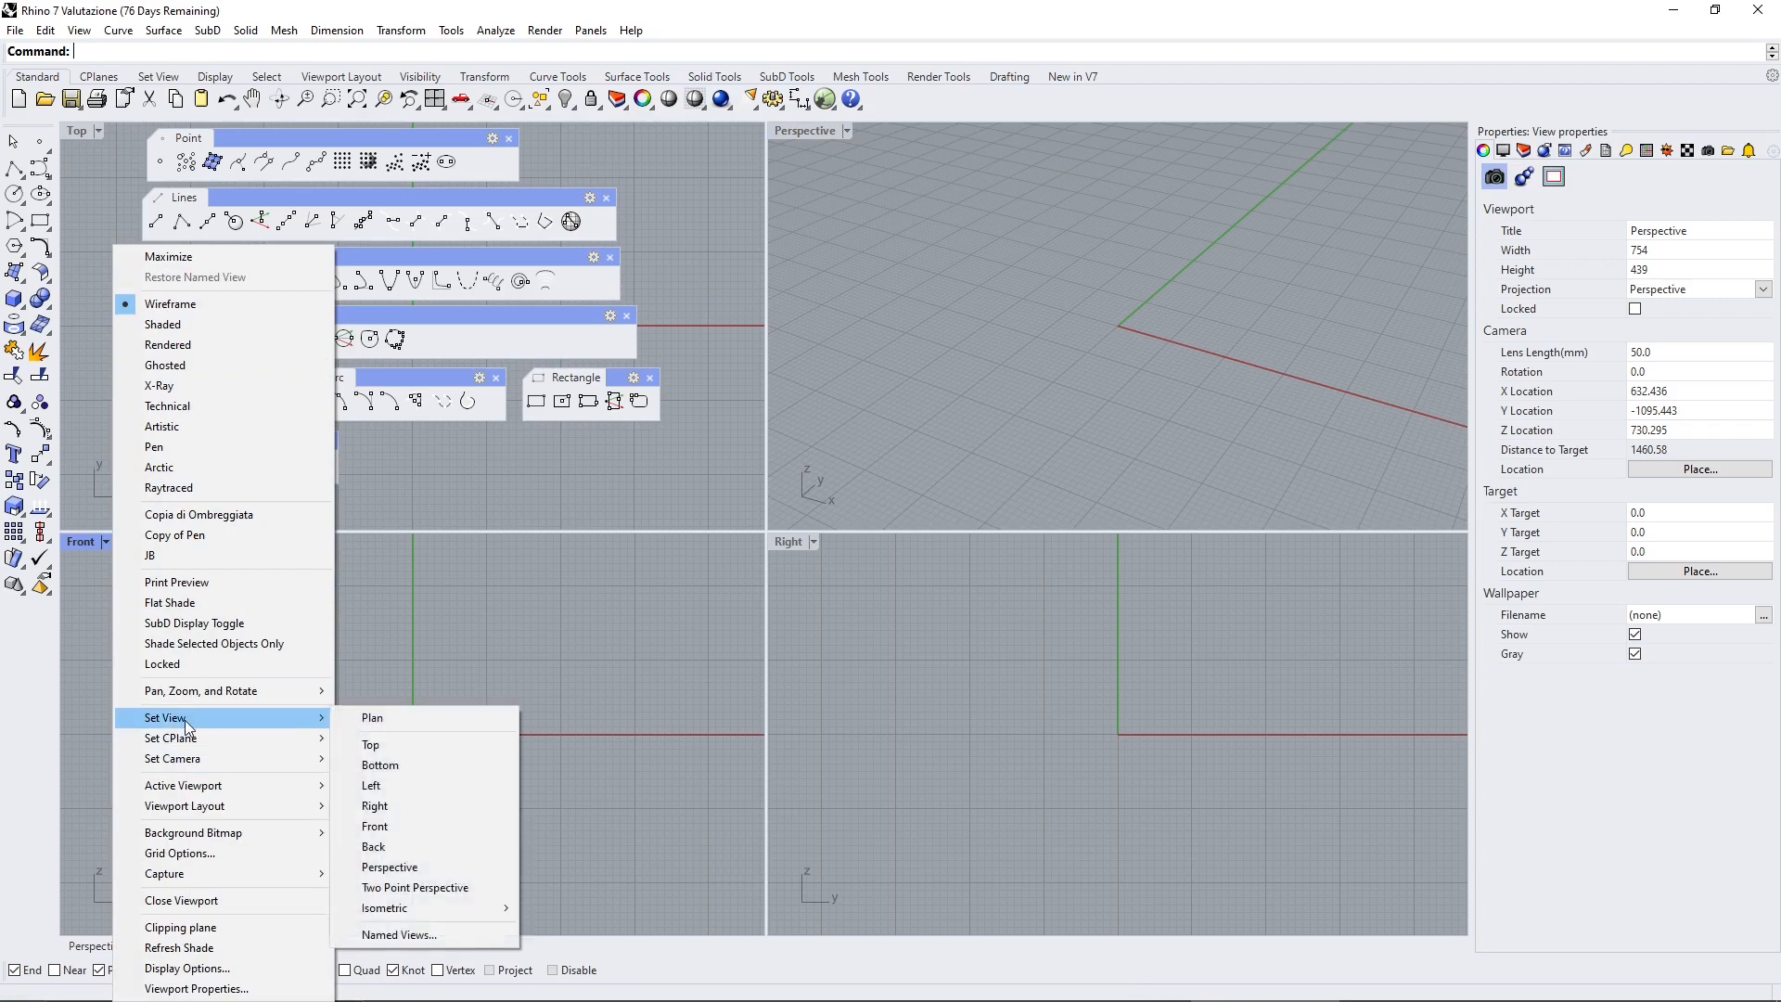
click(376, 744)
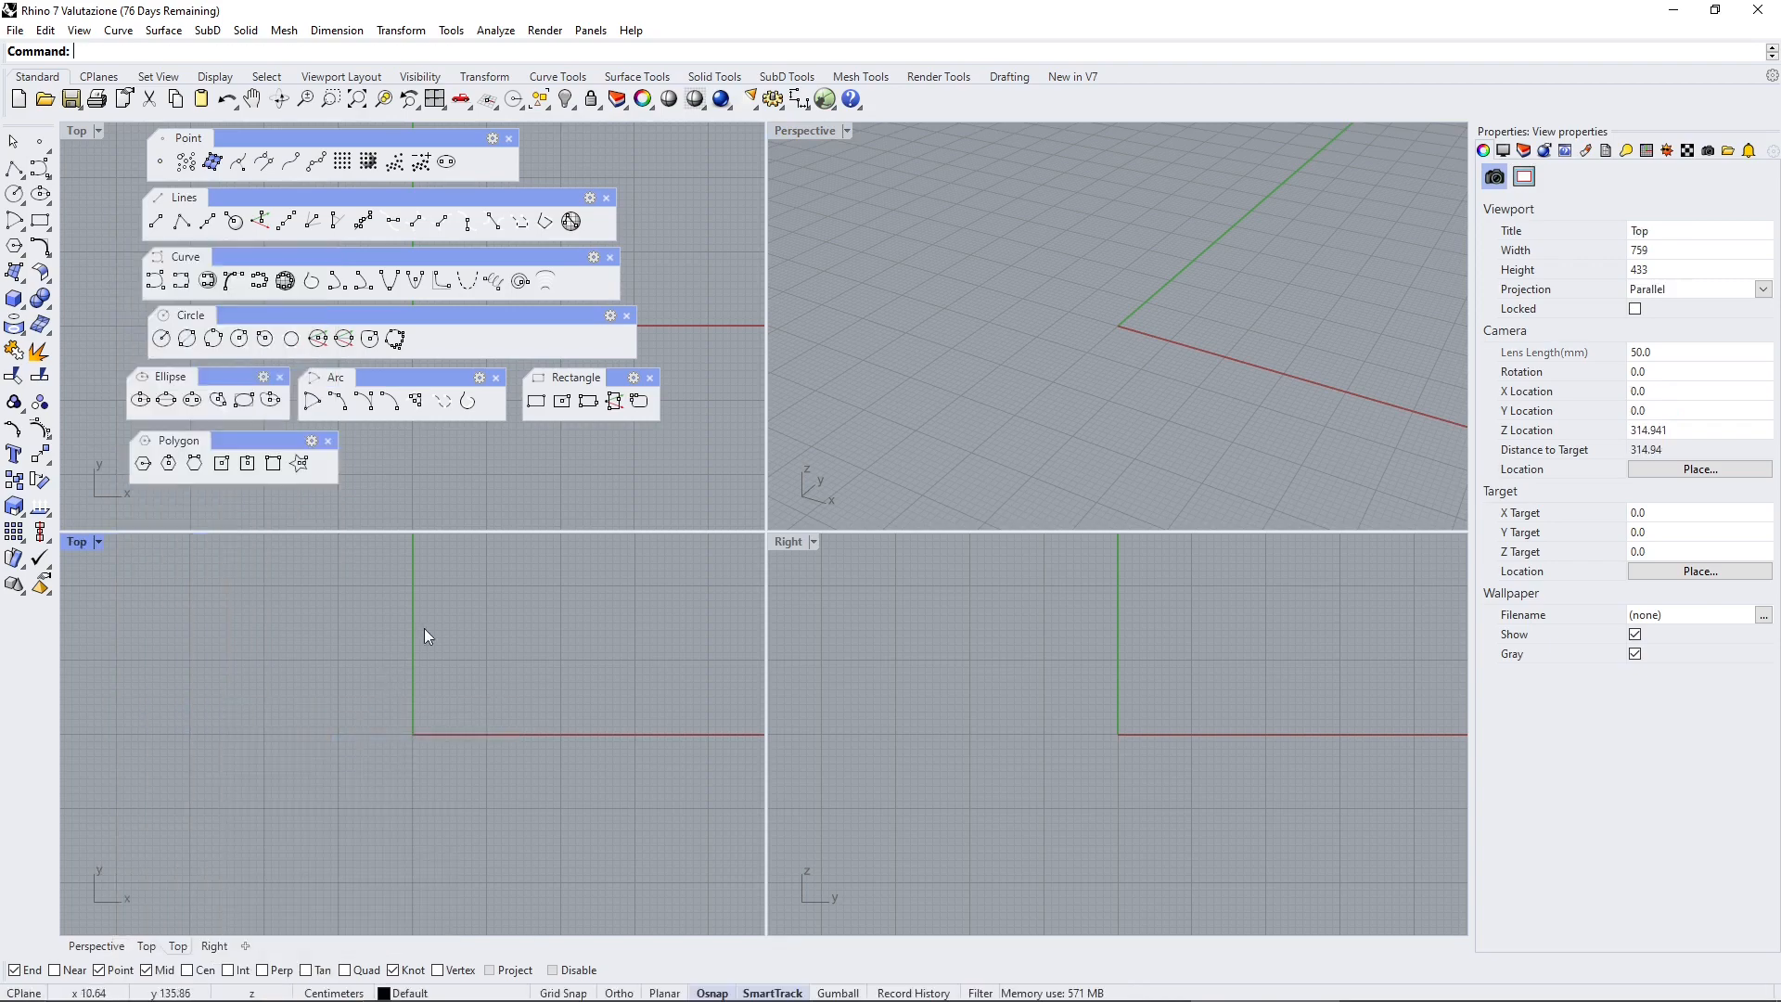
Detach the Point tool flyout as a floating toolbar and align it with the Lines, Curve, Circle, Rectangle and Polygon toolbars
drag(418, 141, 417, 144)
drag(364, 197, 351, 198)
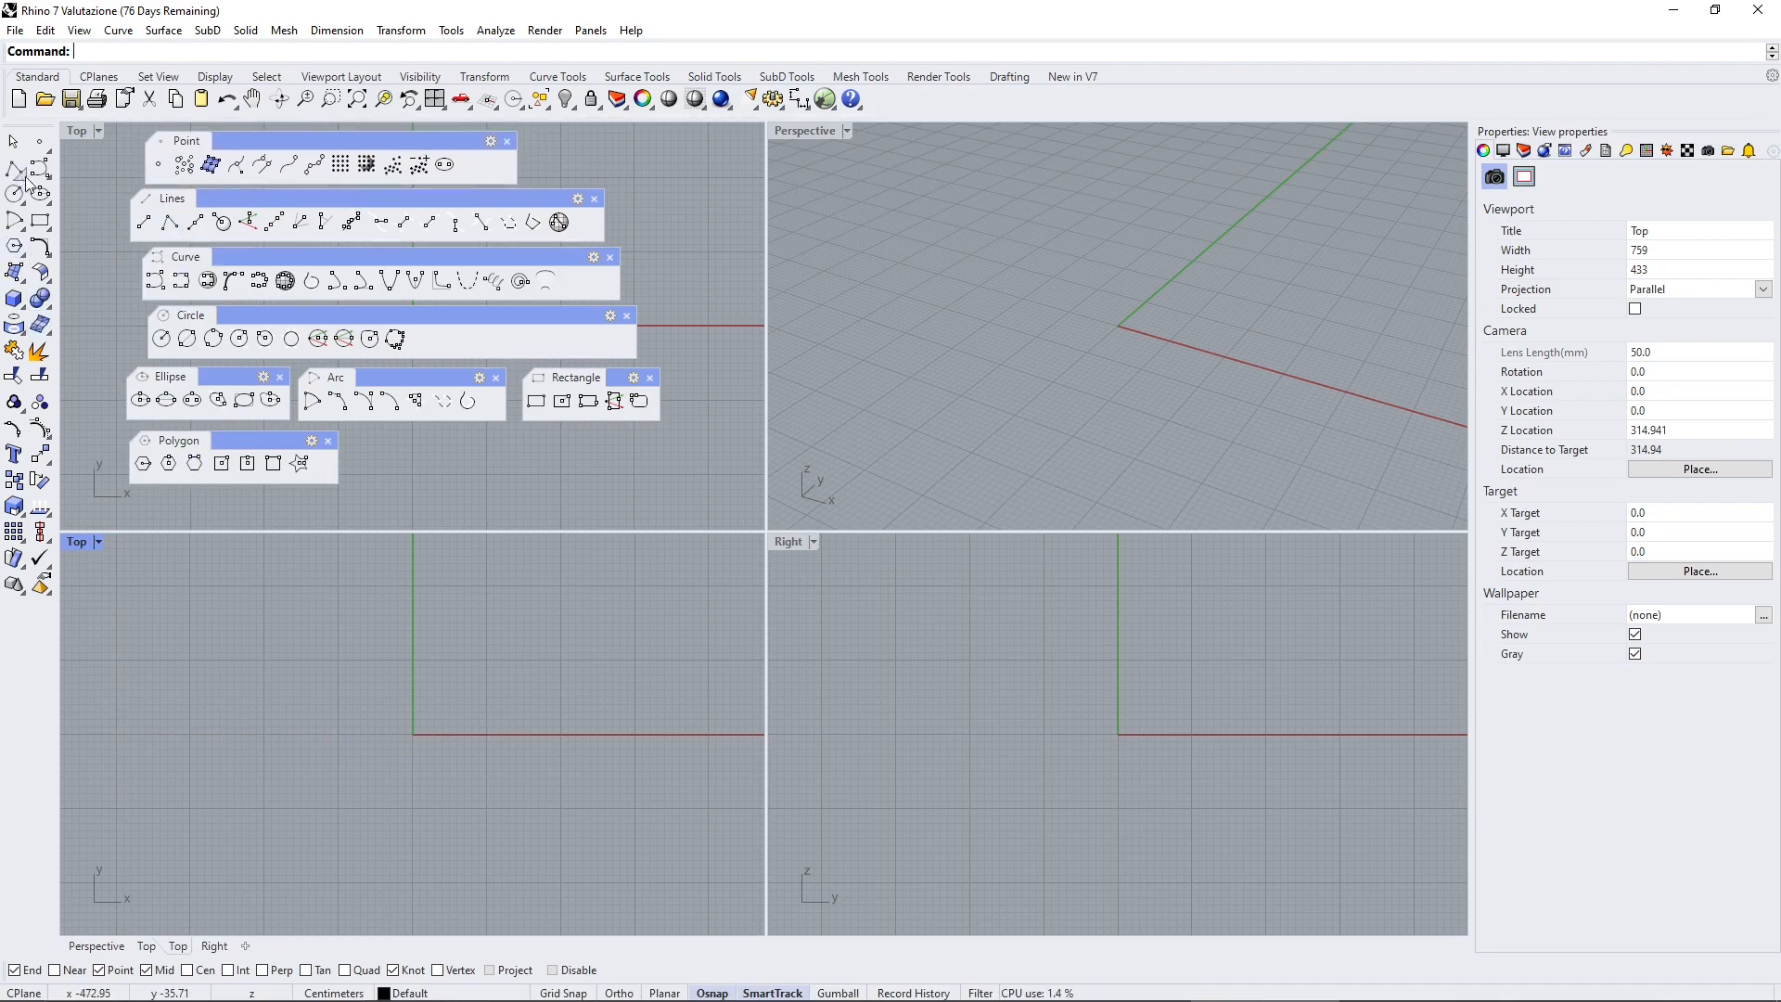
click(39, 141)
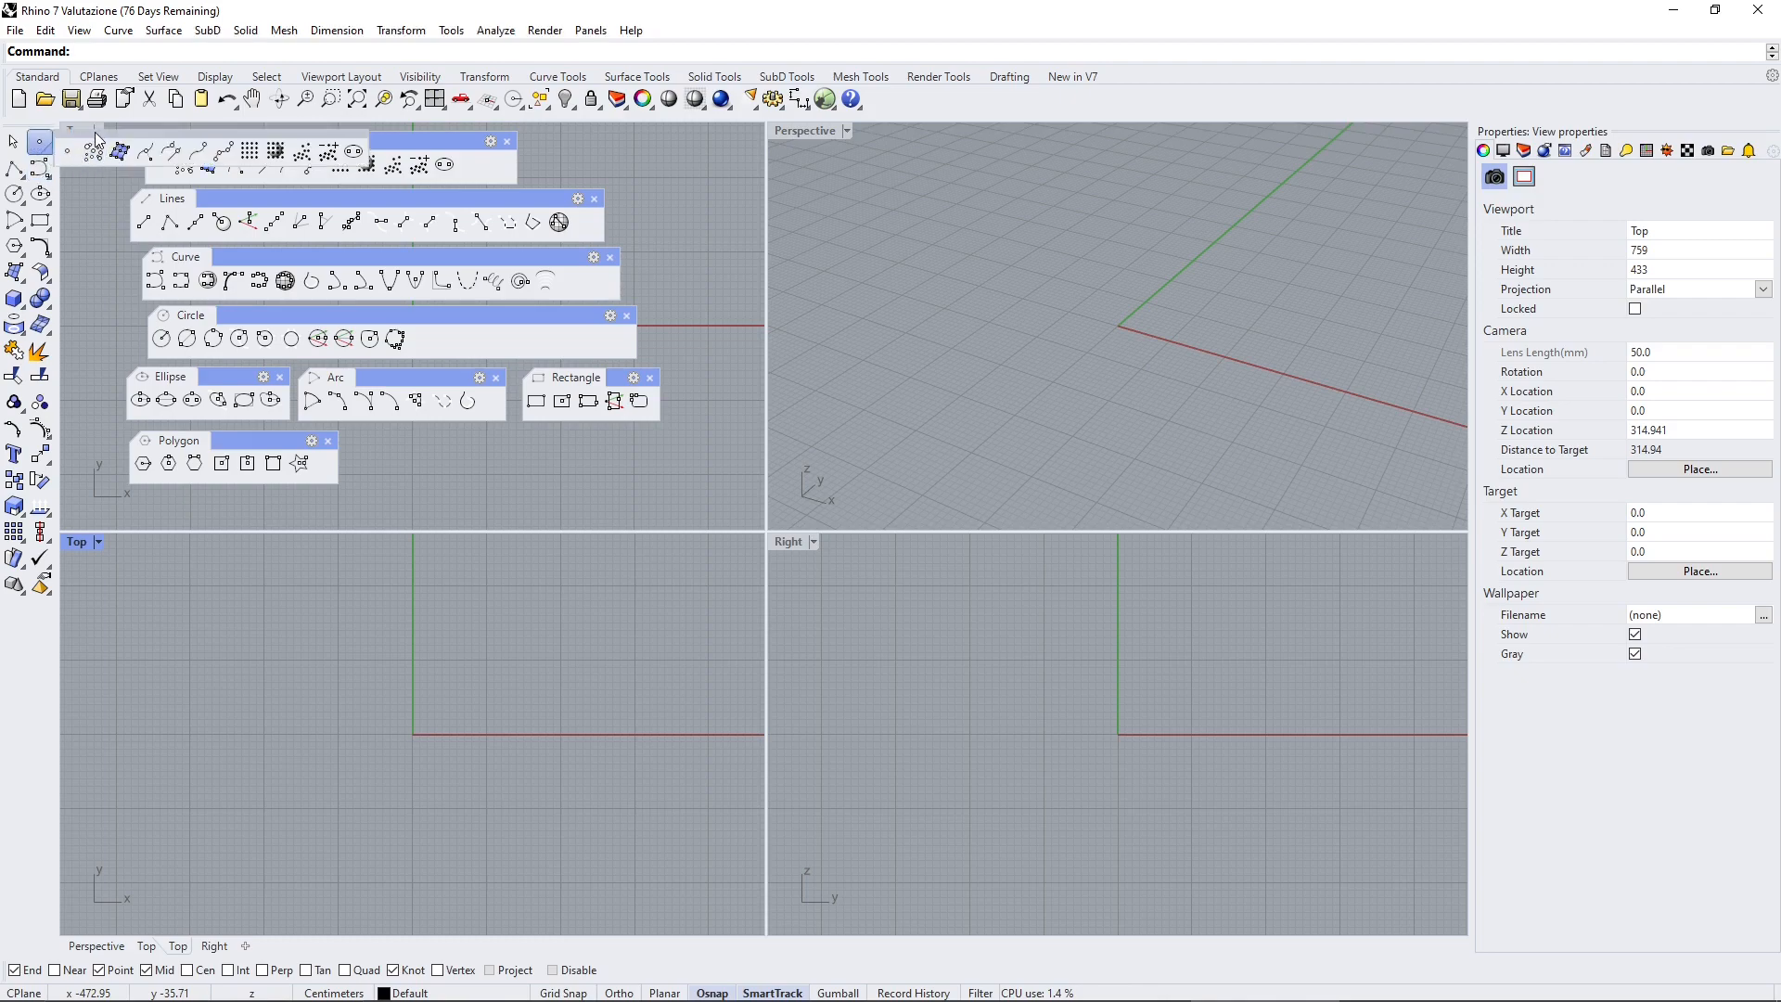
drag(95, 138, 221, 139)
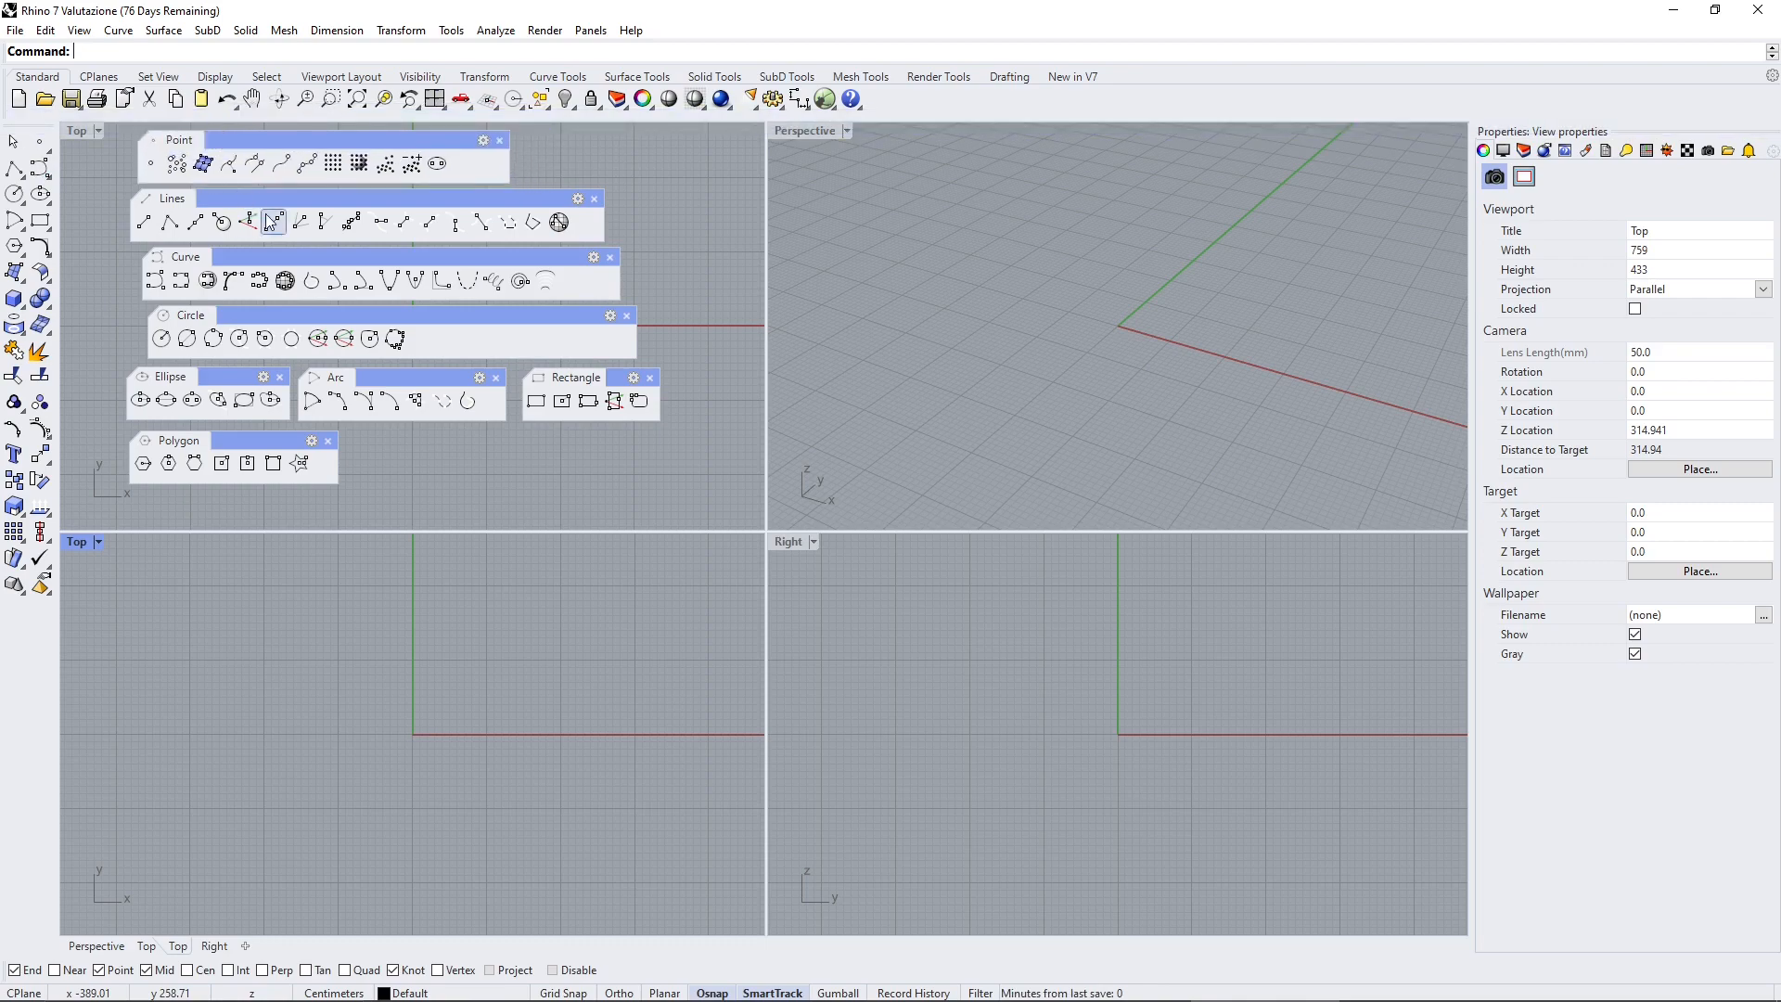
drag(261, 259, 251, 258)
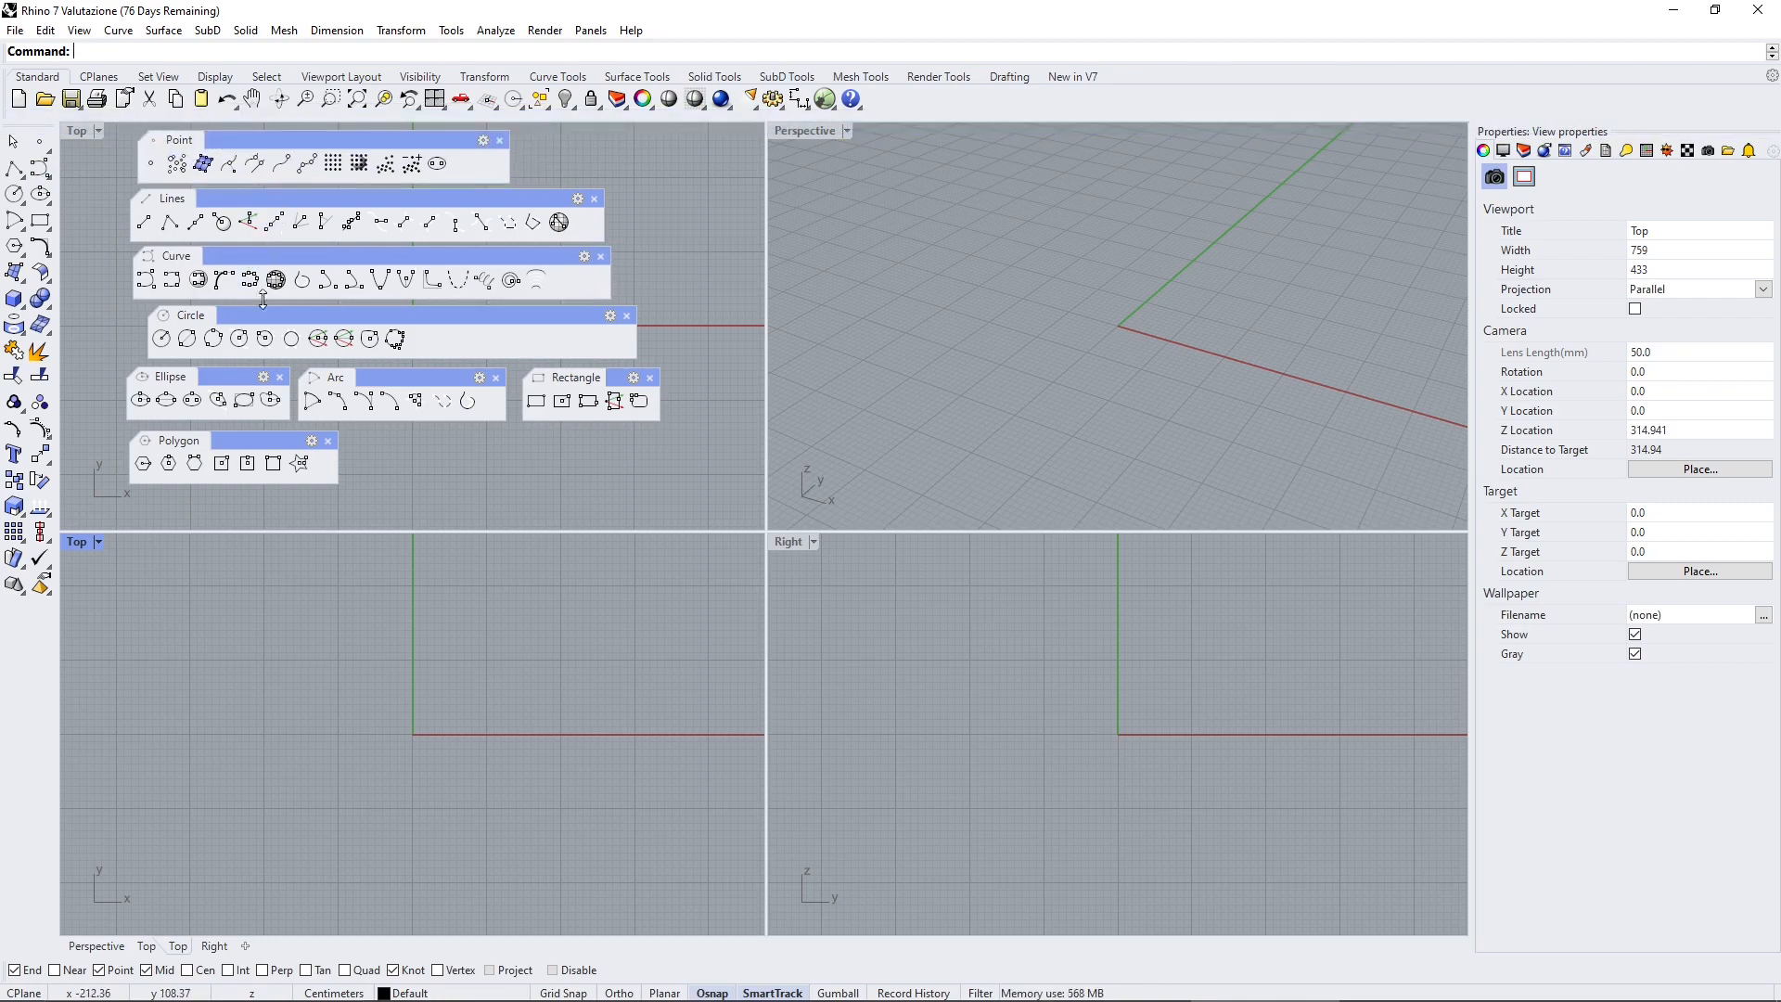
drag(289, 315, 276, 316)
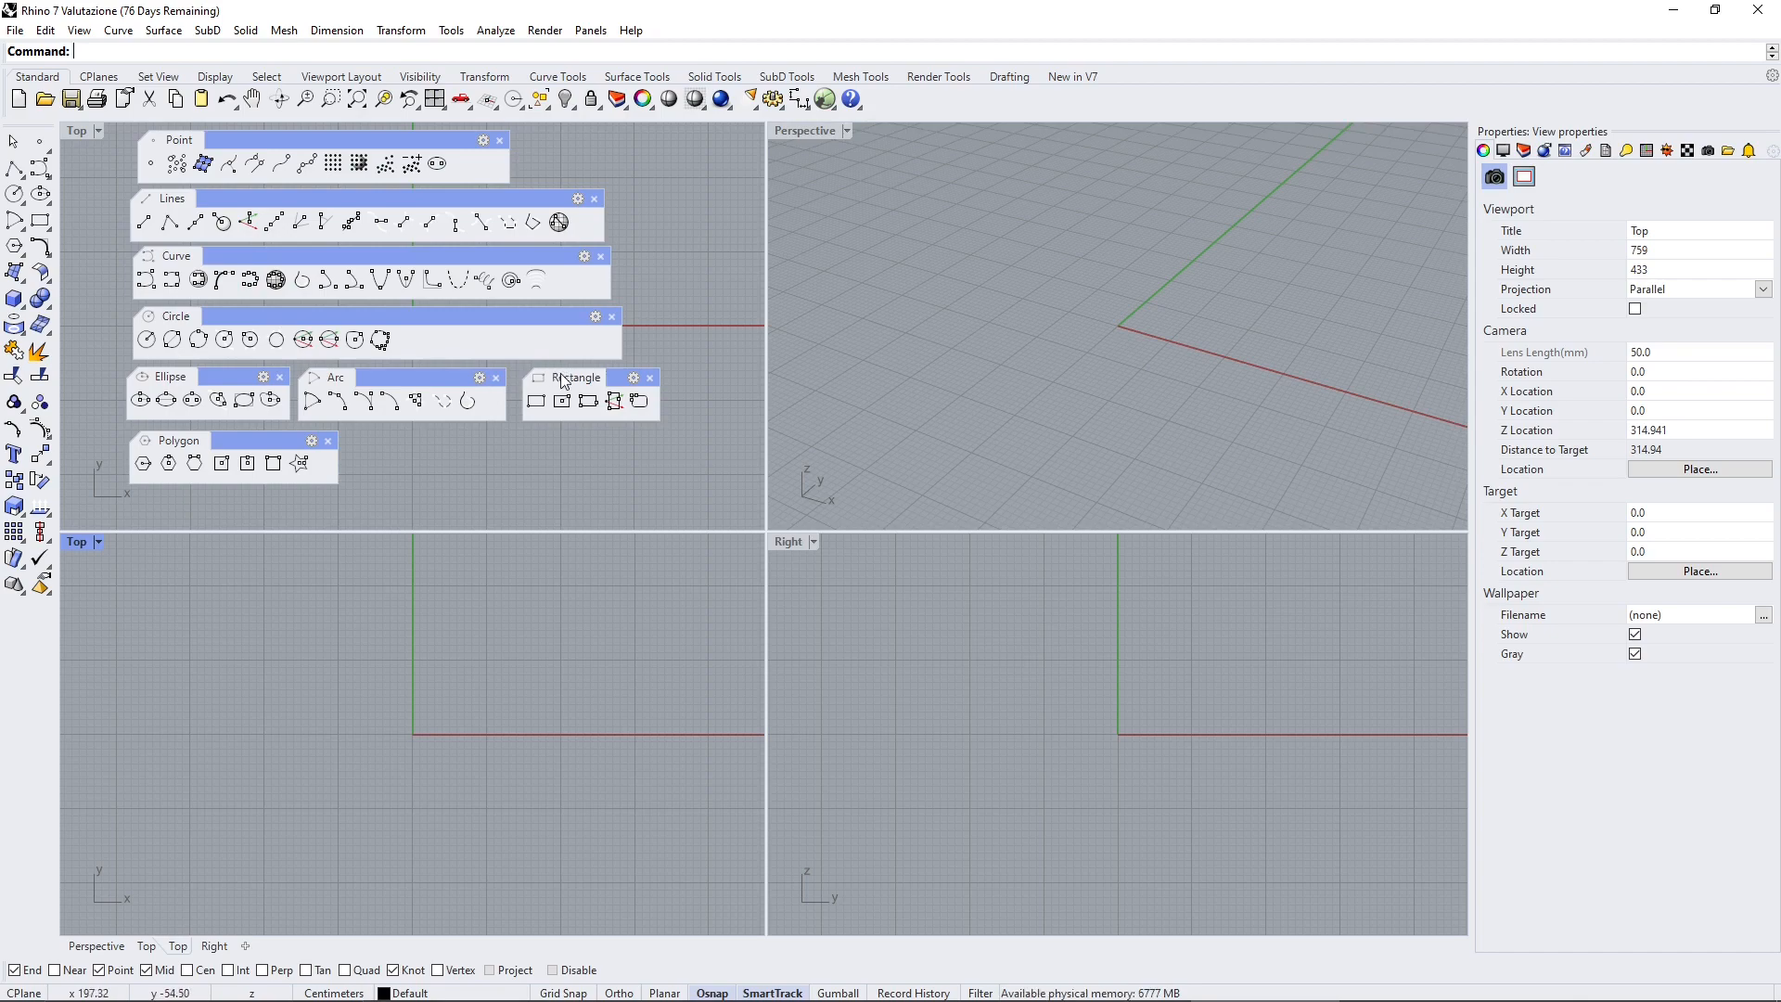
drag(613, 375, 603, 378)
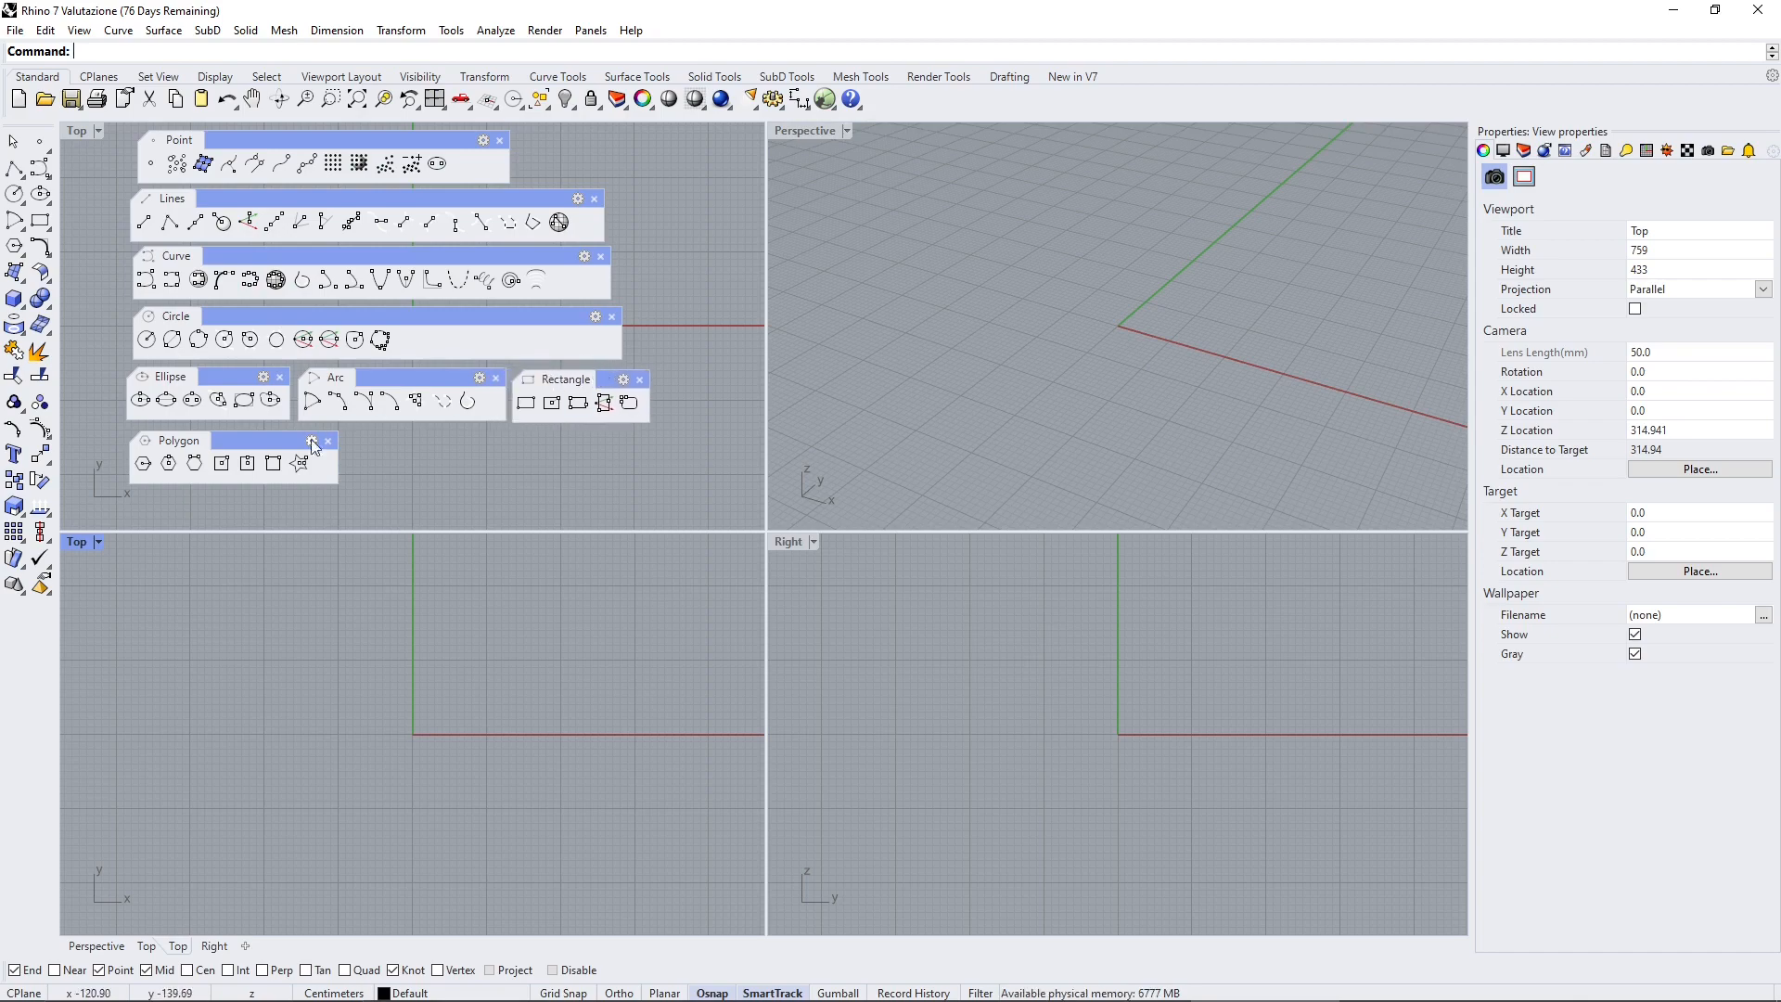
drag(279, 439, 274, 438)
Place a single point in the lower Top viewport, above the X axis and close to the Y axis
scroll(425, 754, down, 6)
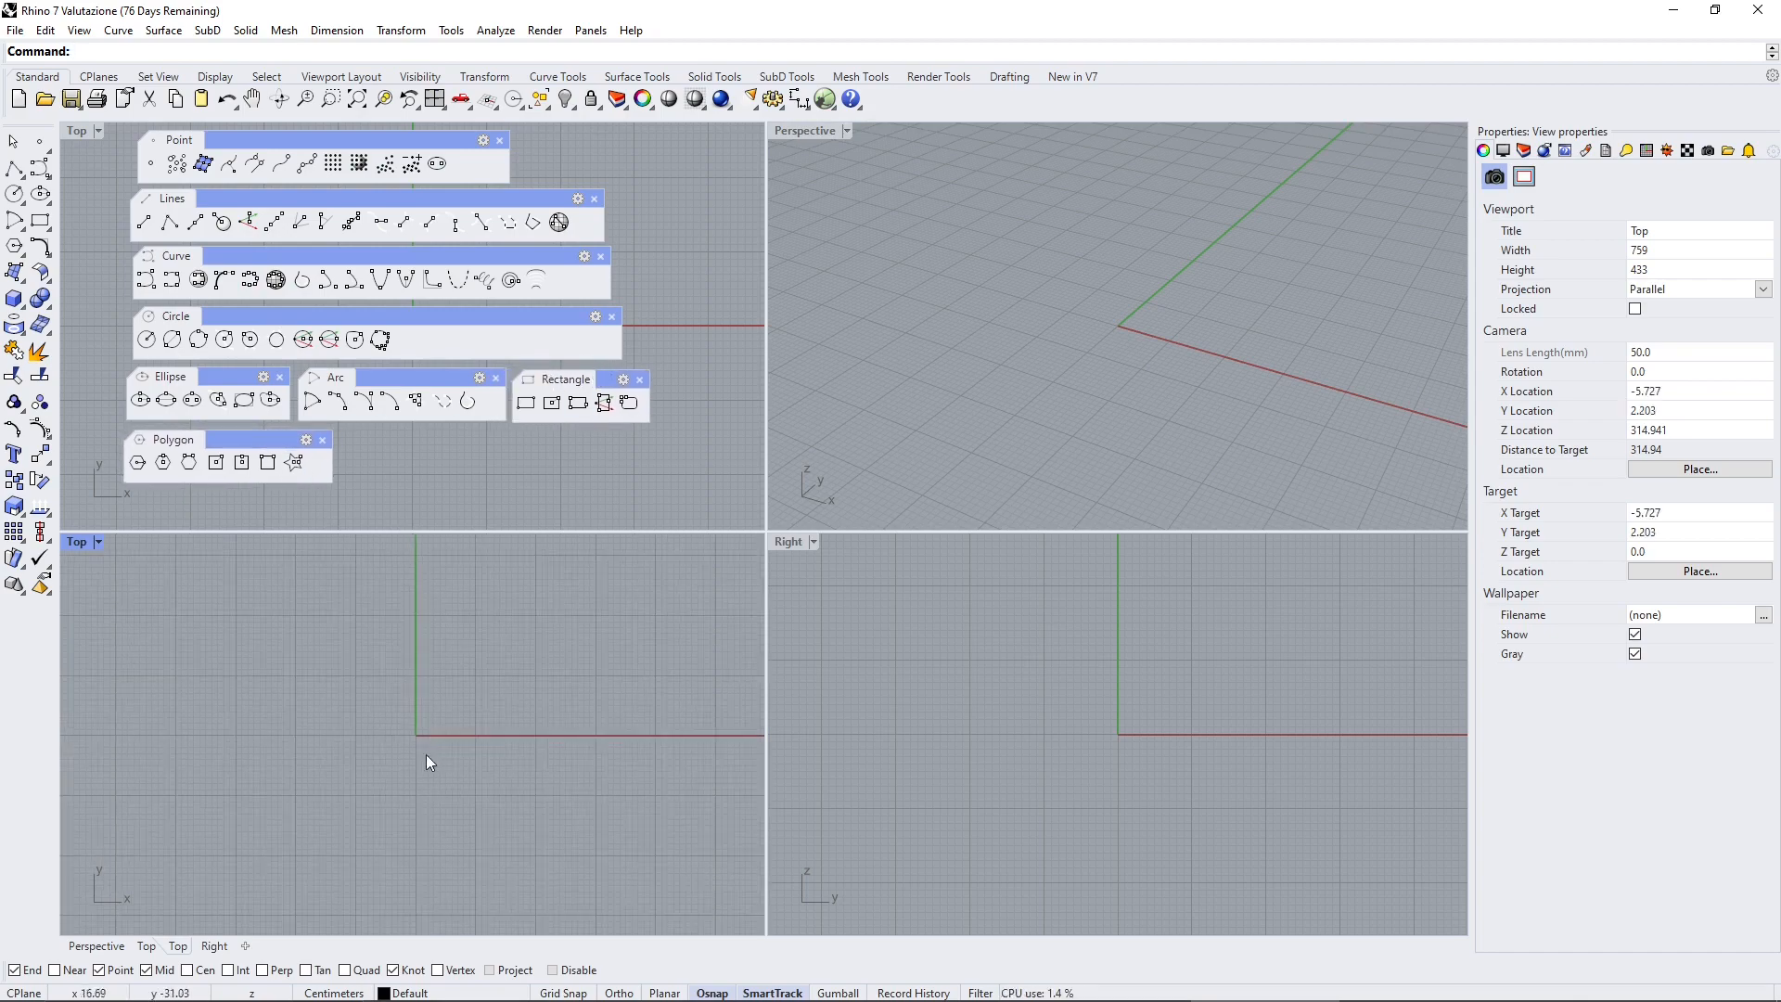
scroll(326, 770, down, 2)
right_drag(325, 771, 269, 790)
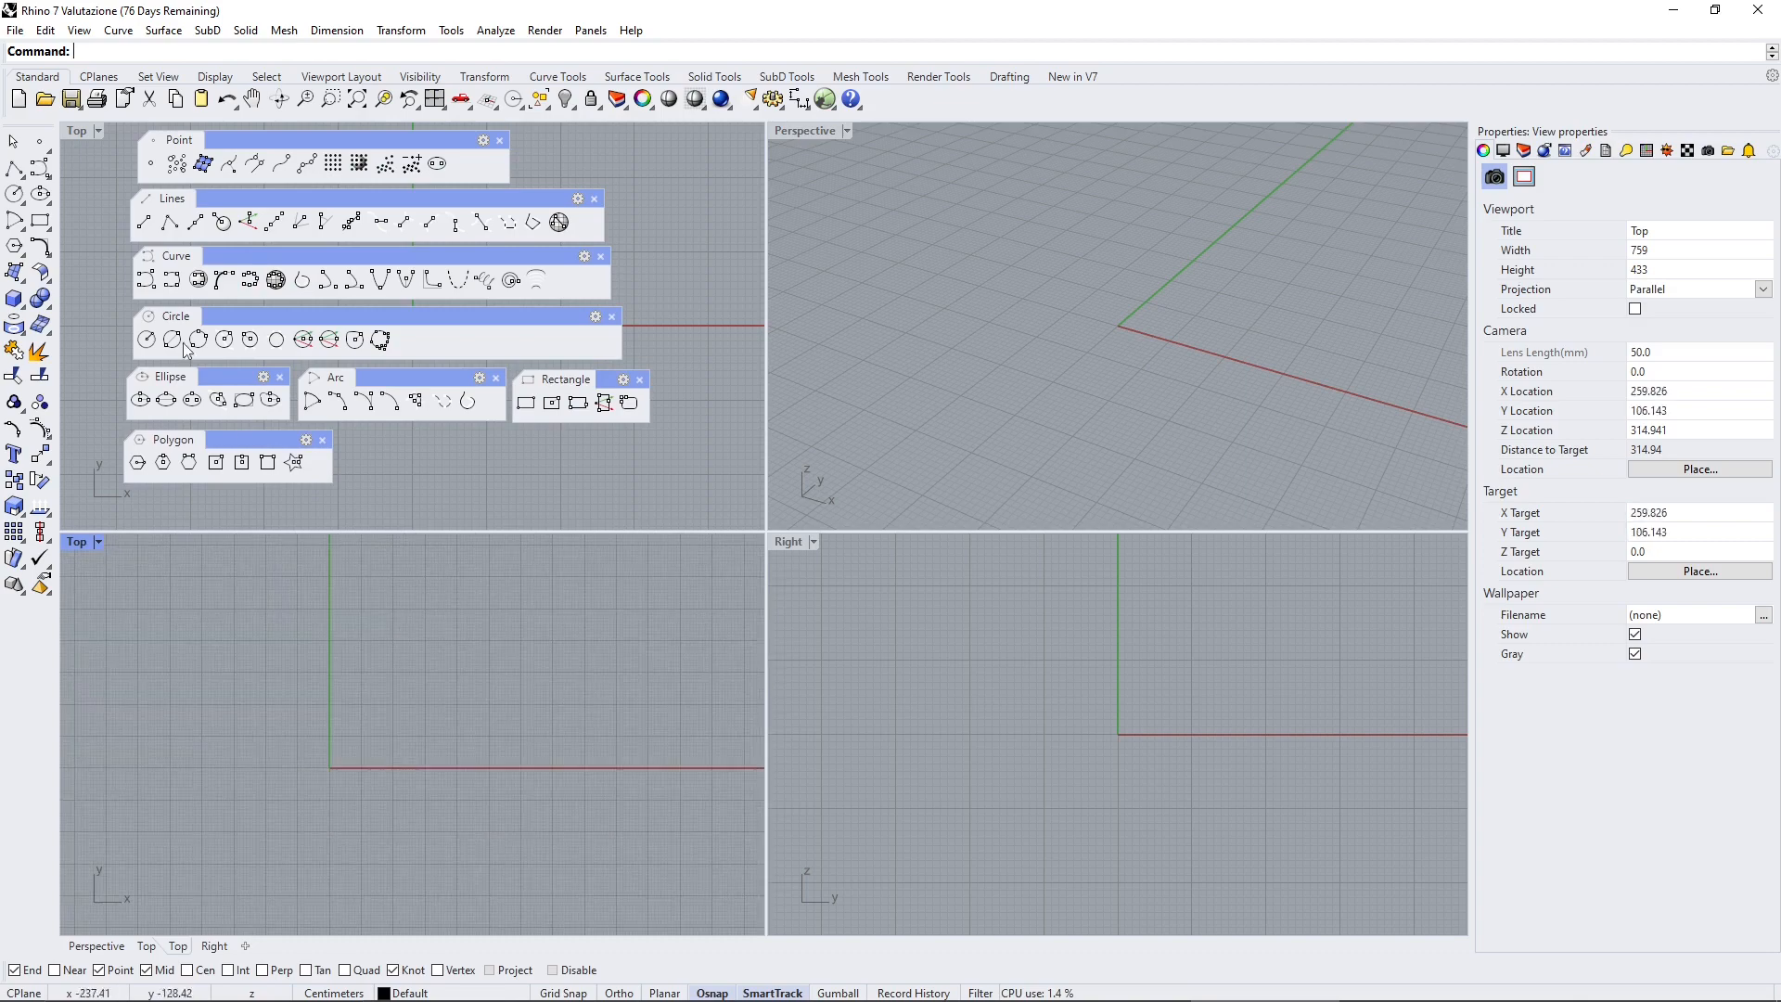
click(147, 166)
click(380, 615)
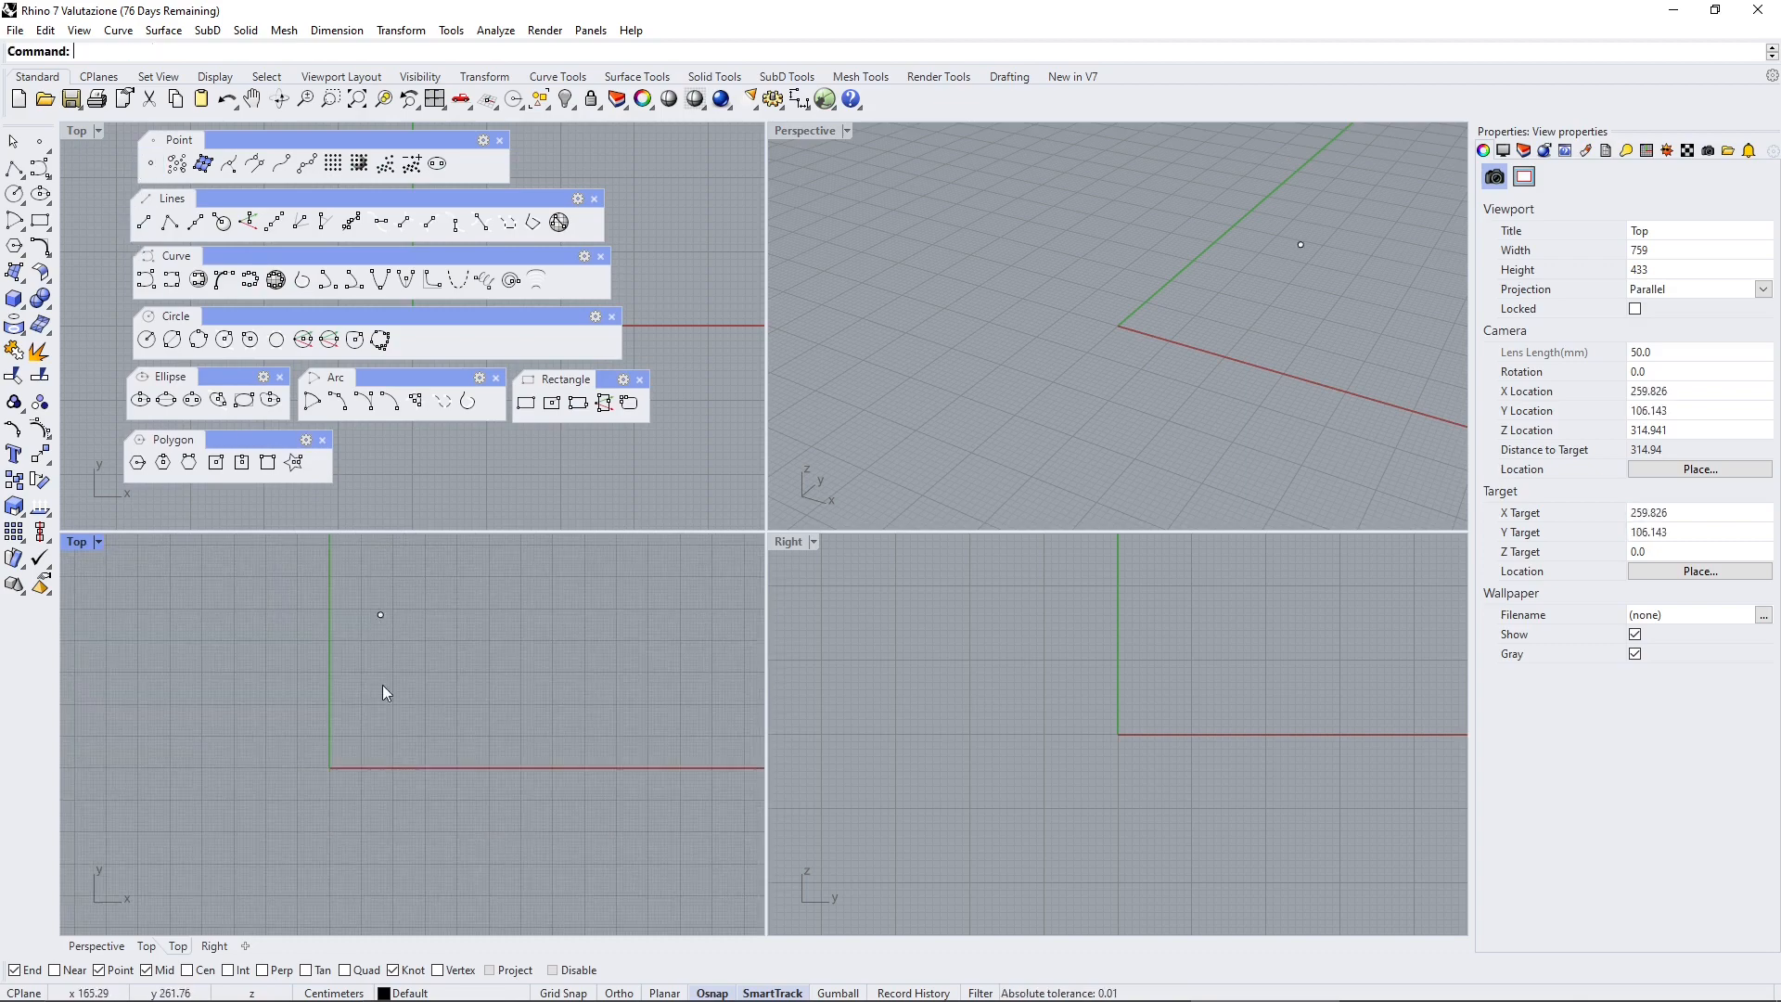
click(379, 616)
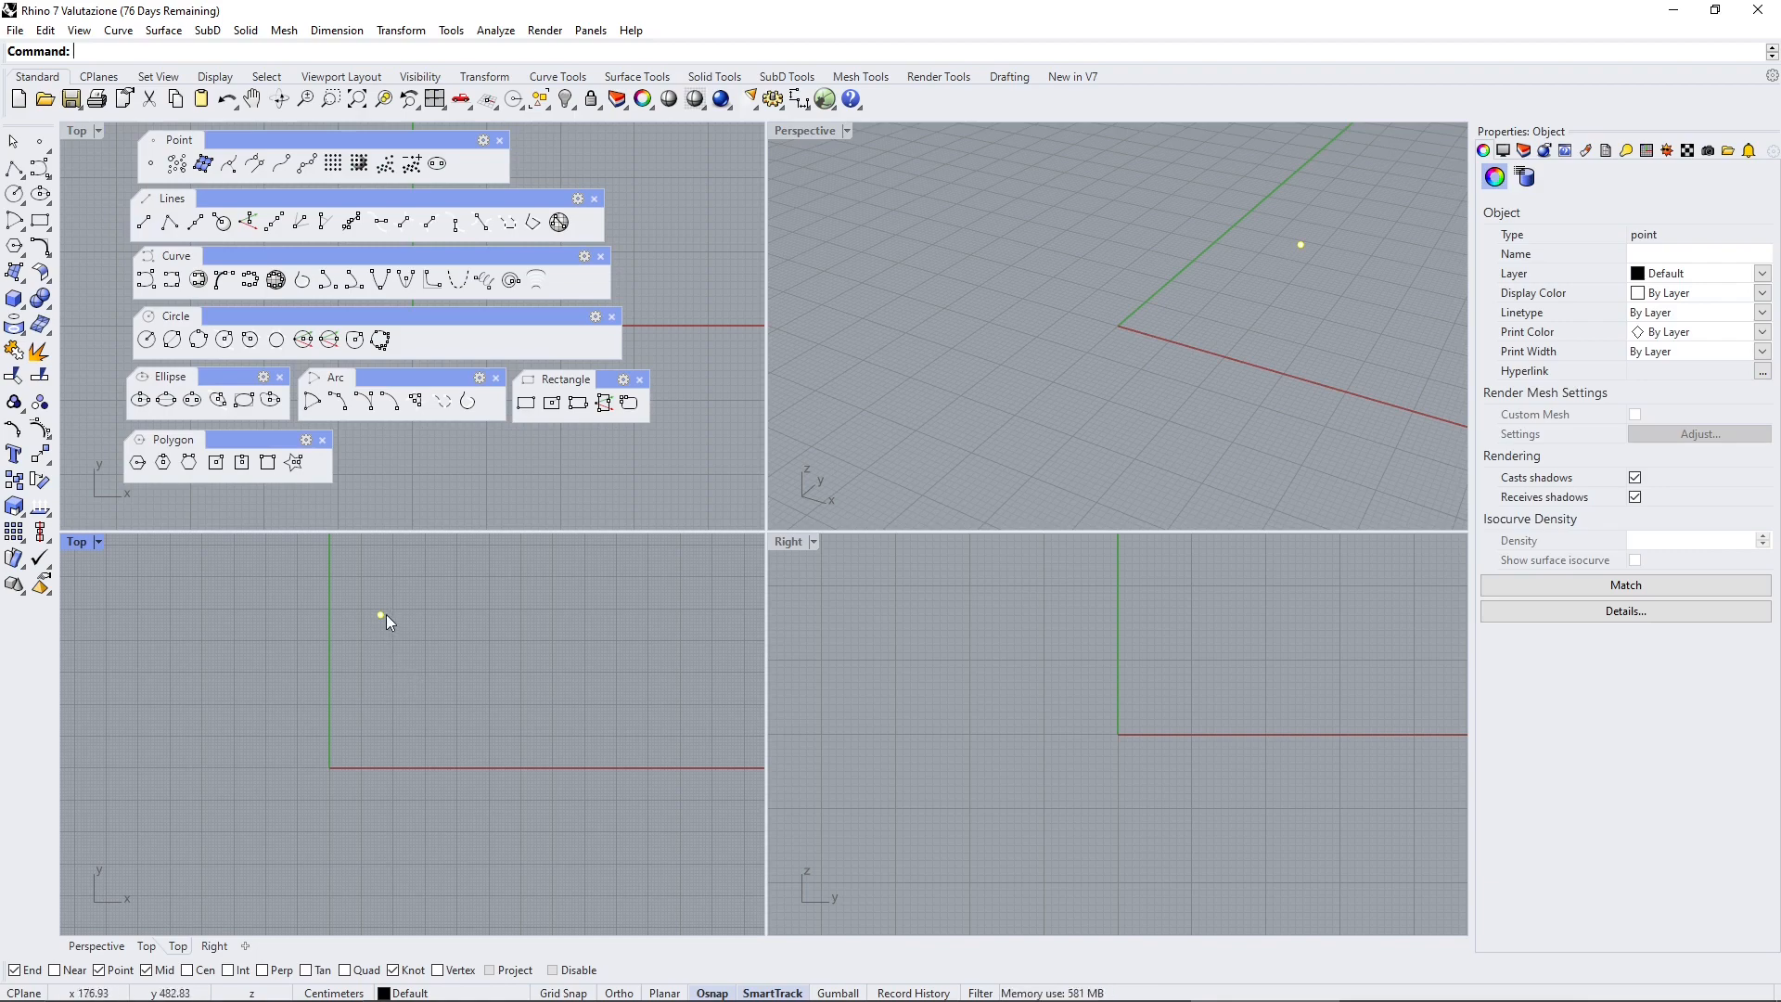
click(376, 576)
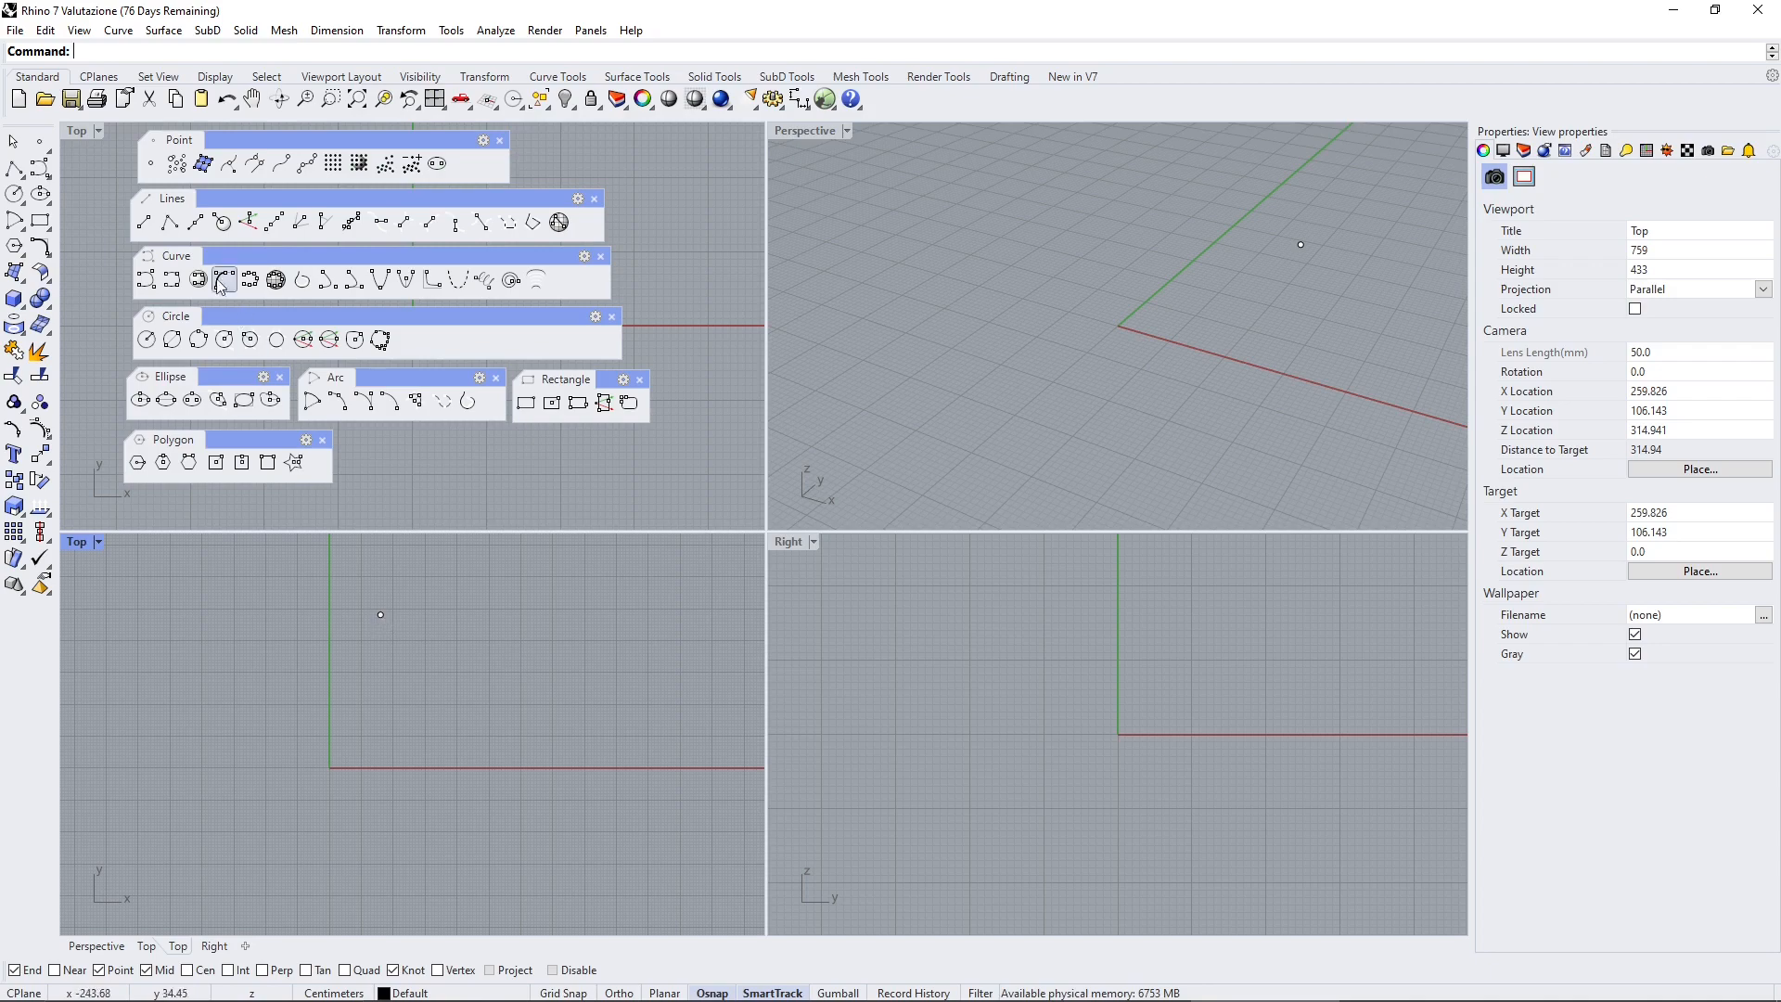
Draw a slightly rising straight line beside the point in the lower Top viewport
click(144, 223)
click(449, 615)
click(614, 588)
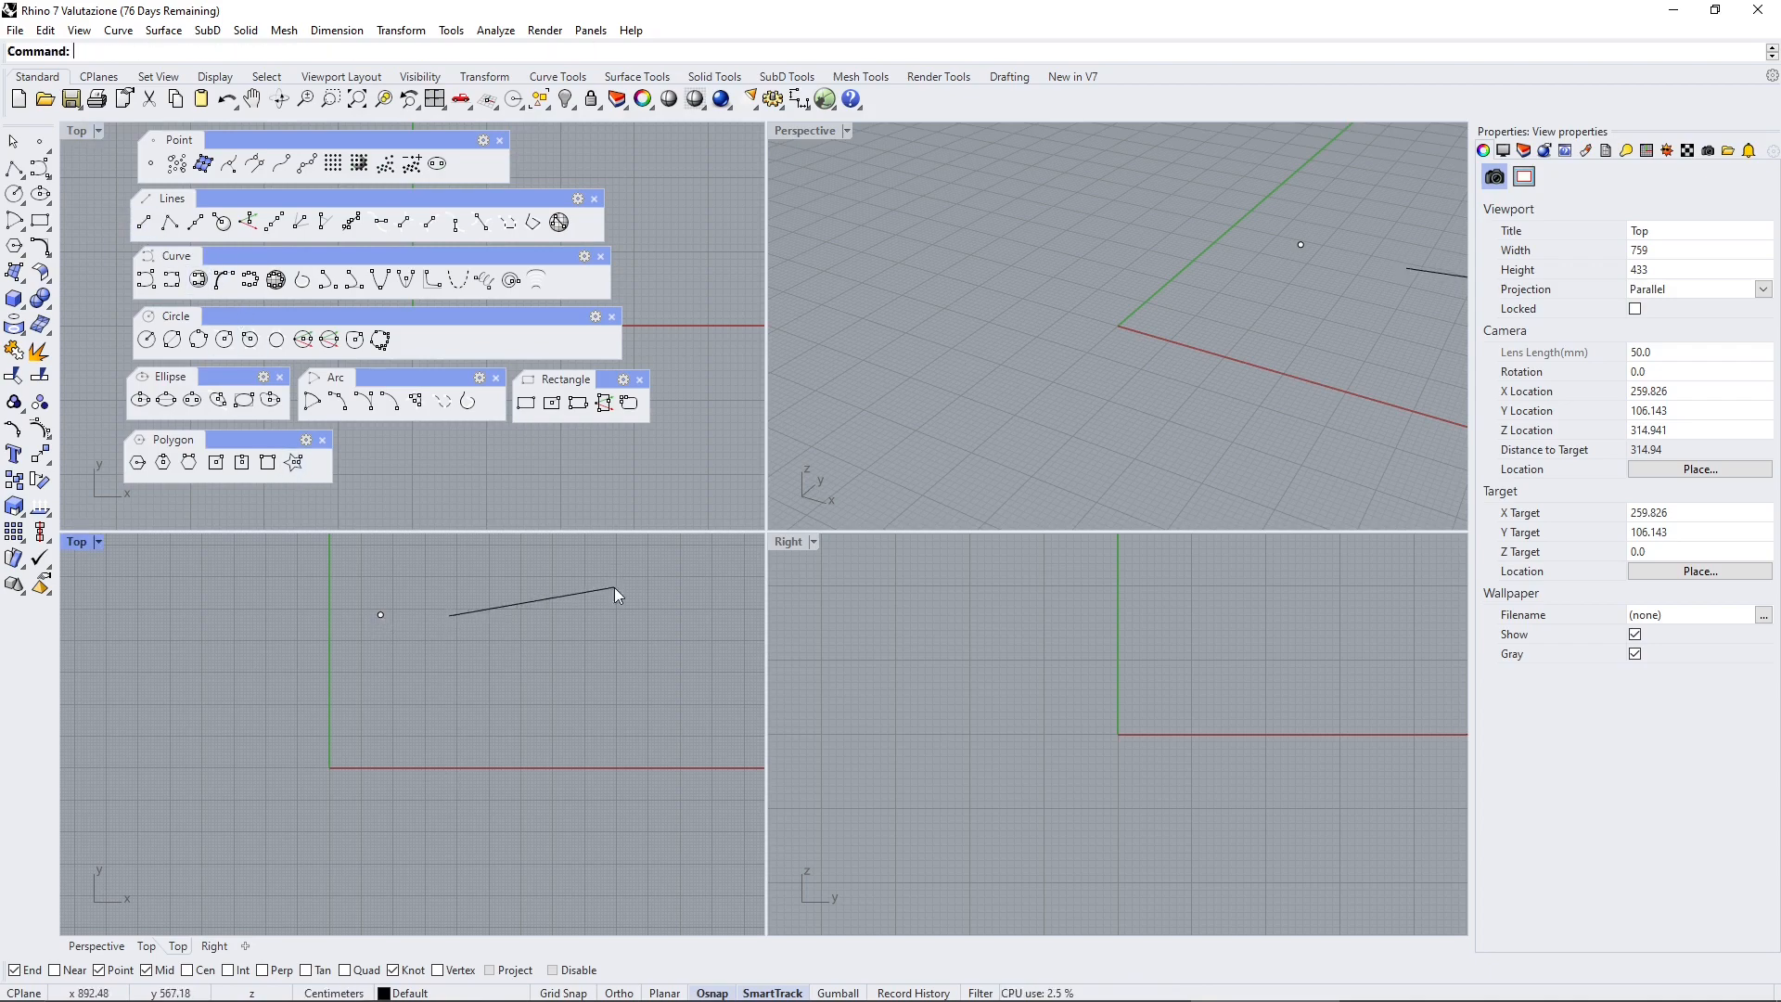
Edit the line by its control points, moving its left end up and its right end down
click(587, 594)
click(525, 616)
click(523, 604)
drag(527, 600, 454, 579)
click(449, 610)
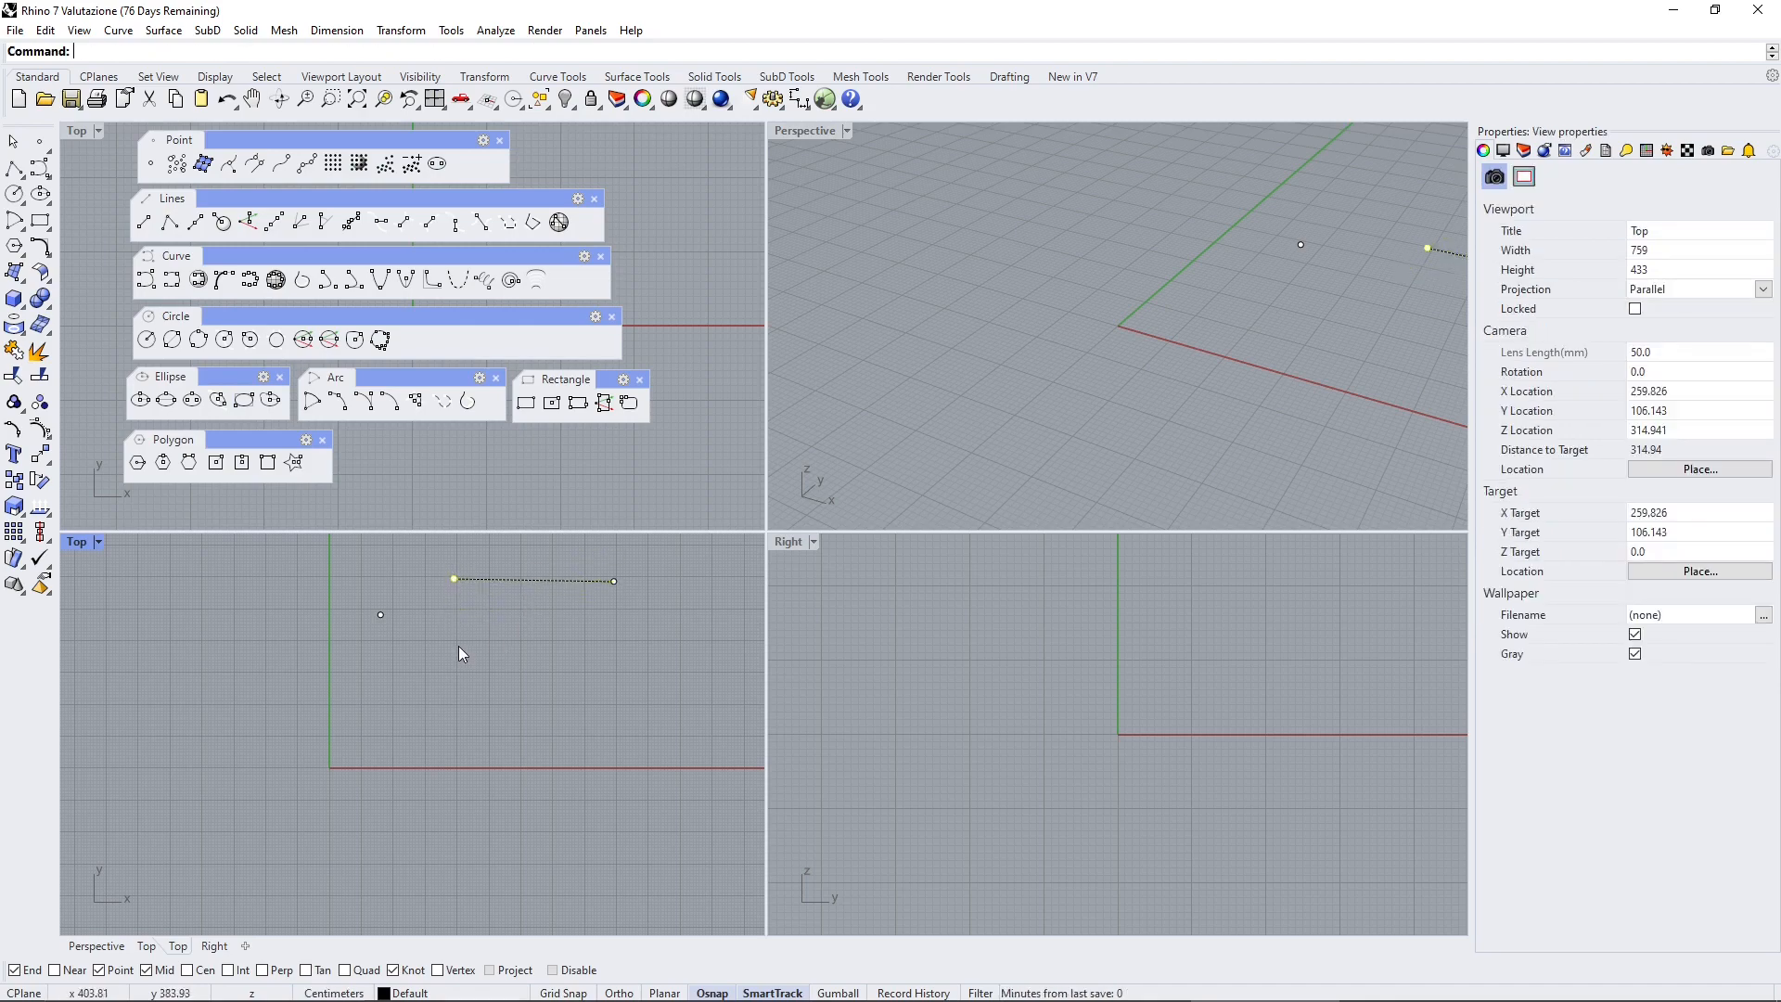
drag(614, 580, 610, 615)
key(Escape)
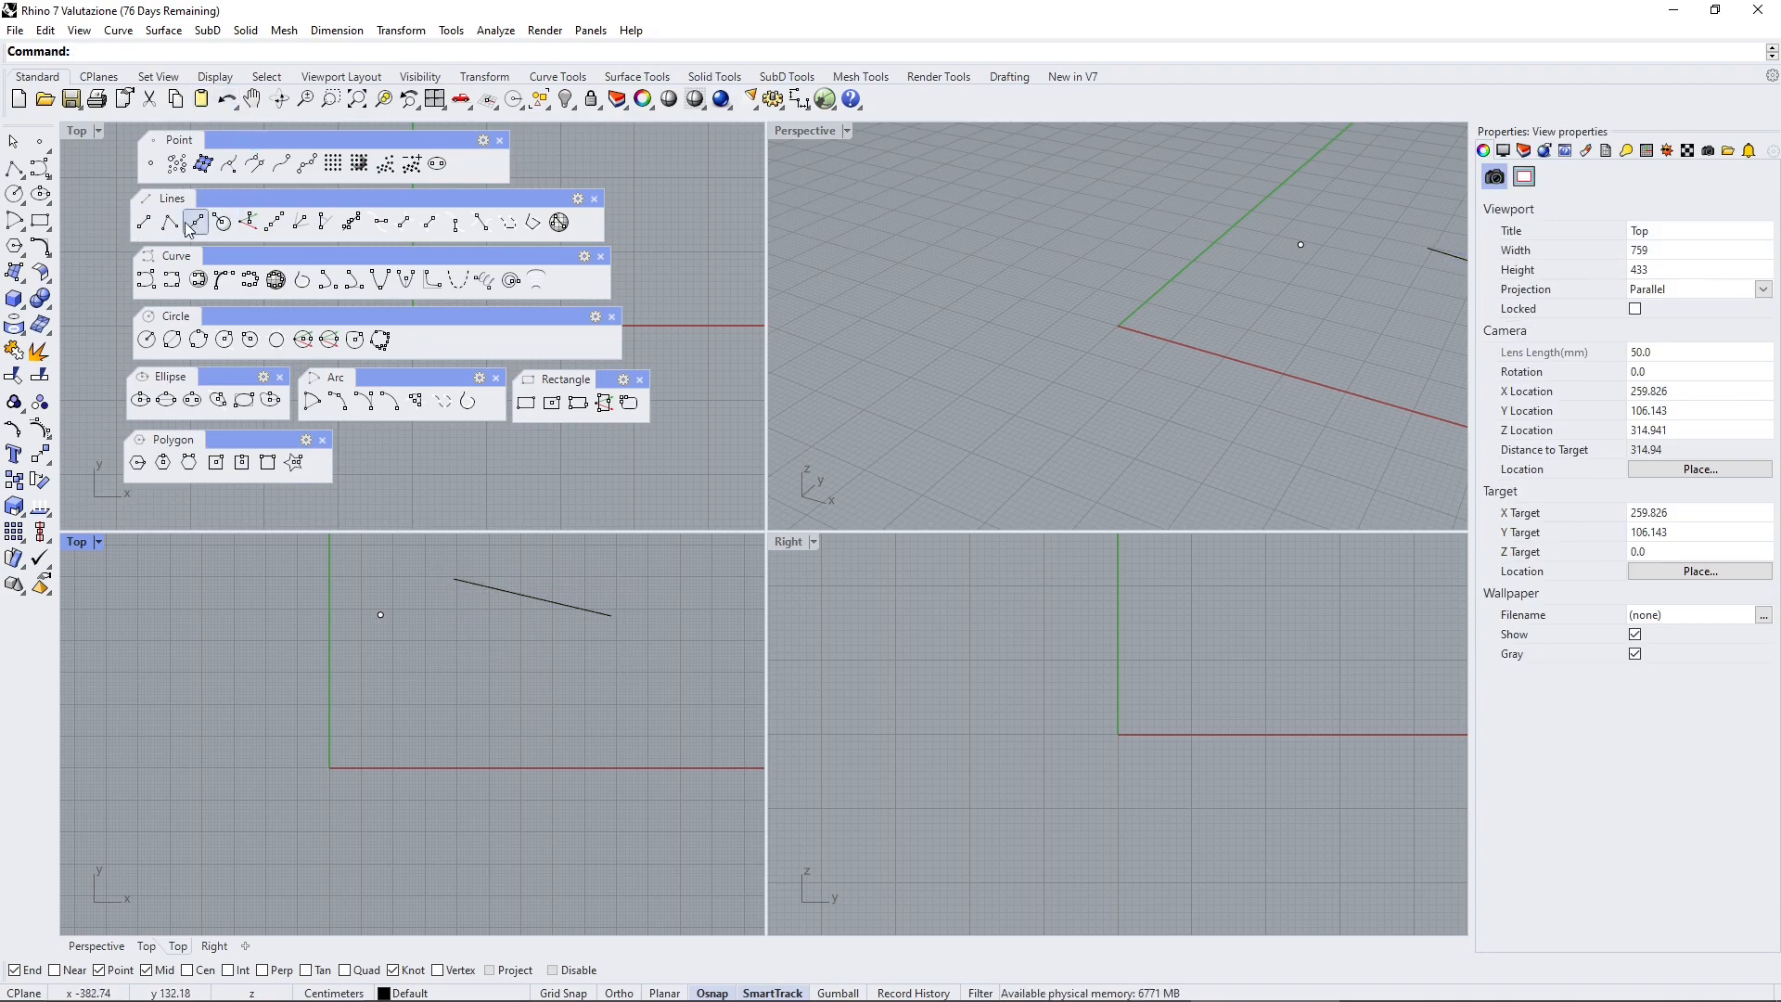
Place nine scattered points above and to the right of the line with the Multiple Points command
click(153, 169)
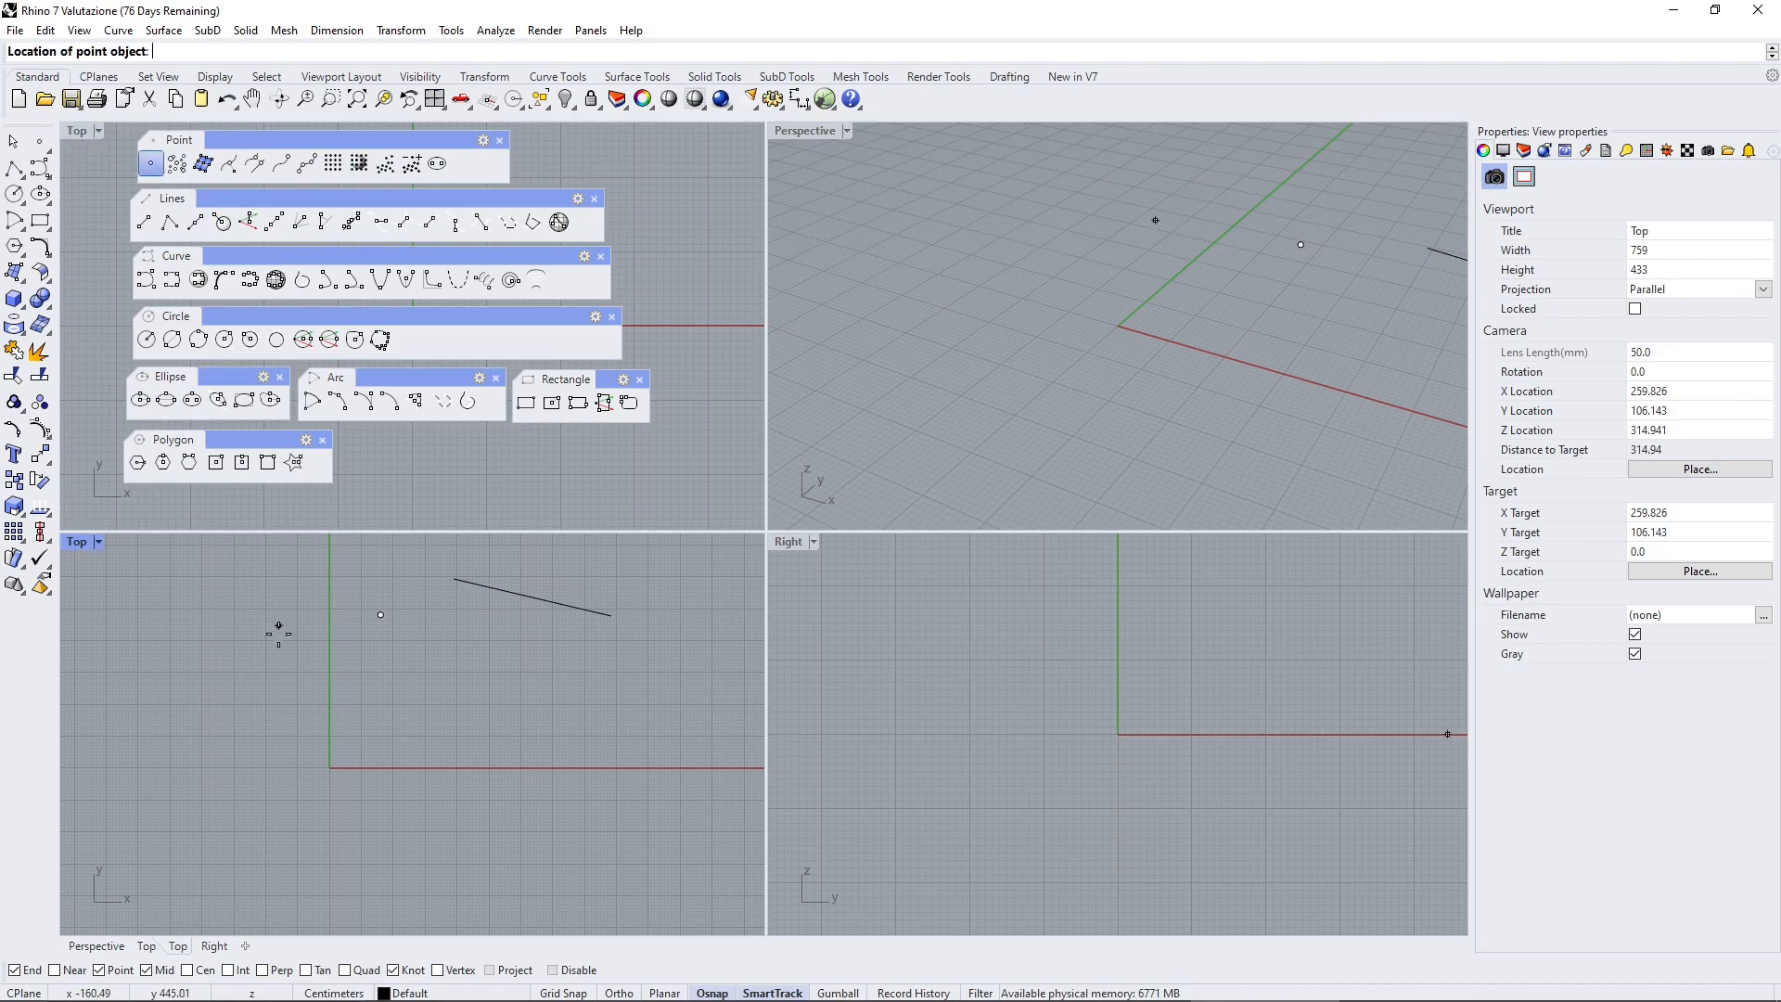
scroll(260, 713, down, 6)
right_drag(456, 685, 373, 762)
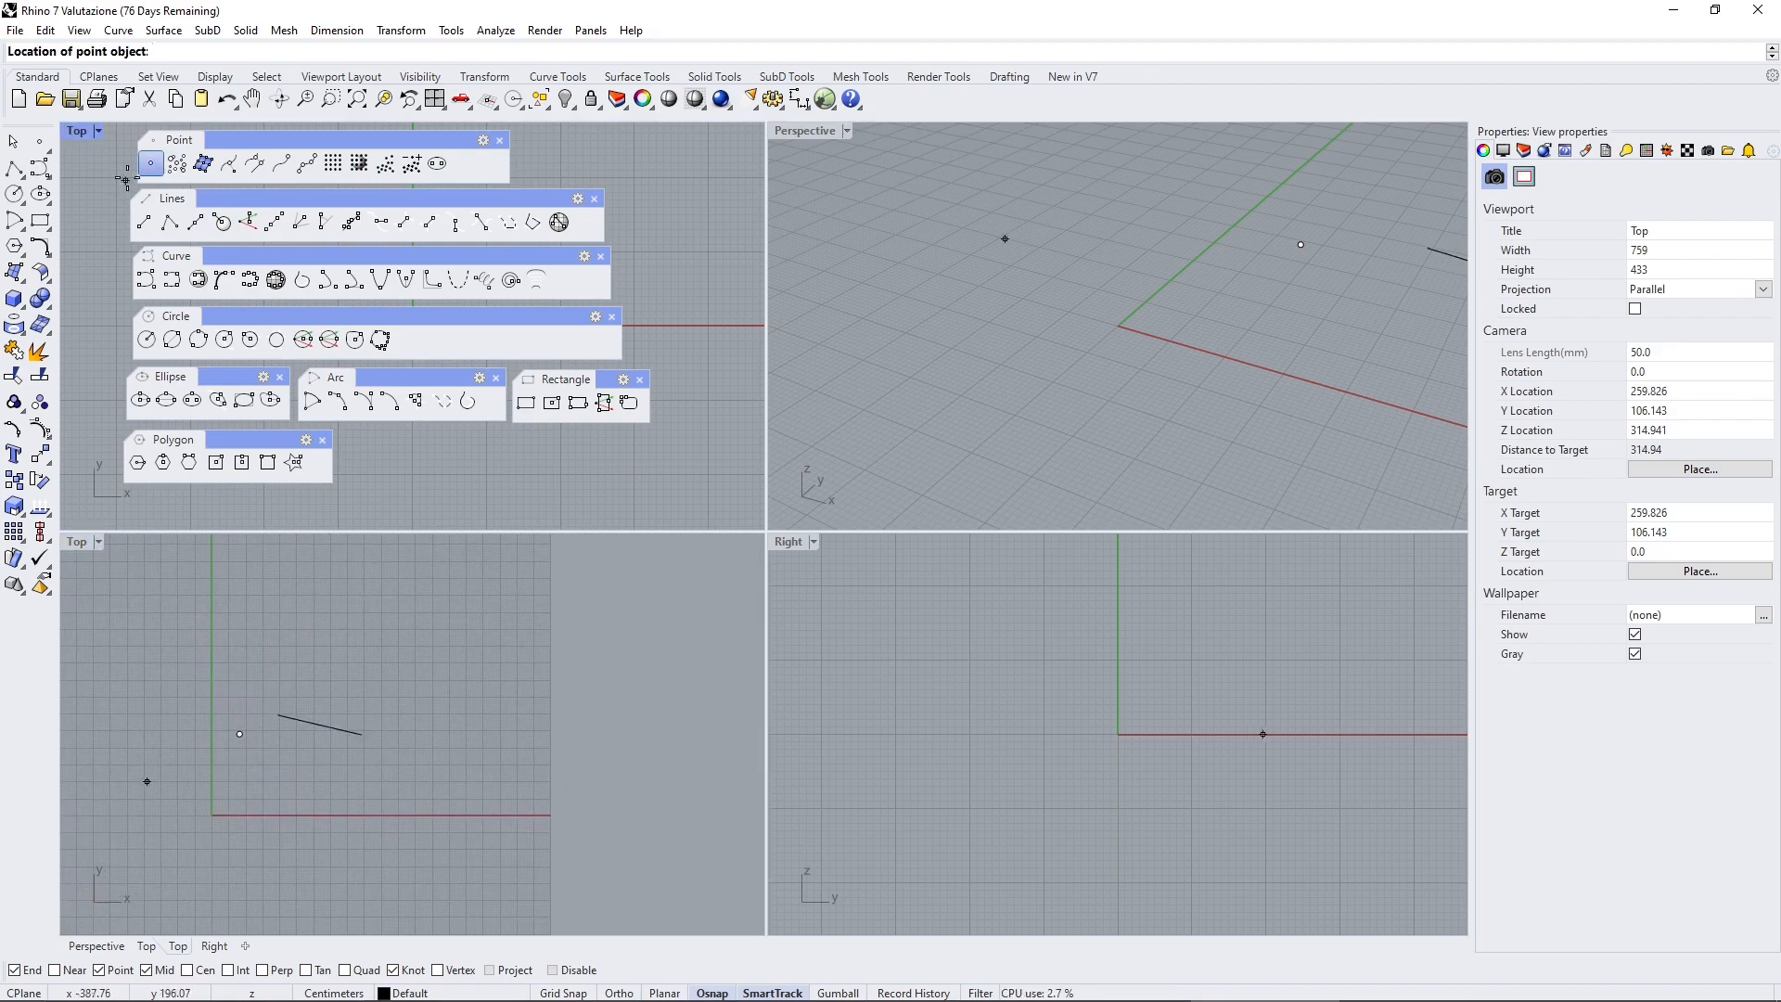
click(184, 169)
click(372, 627)
click(387, 663)
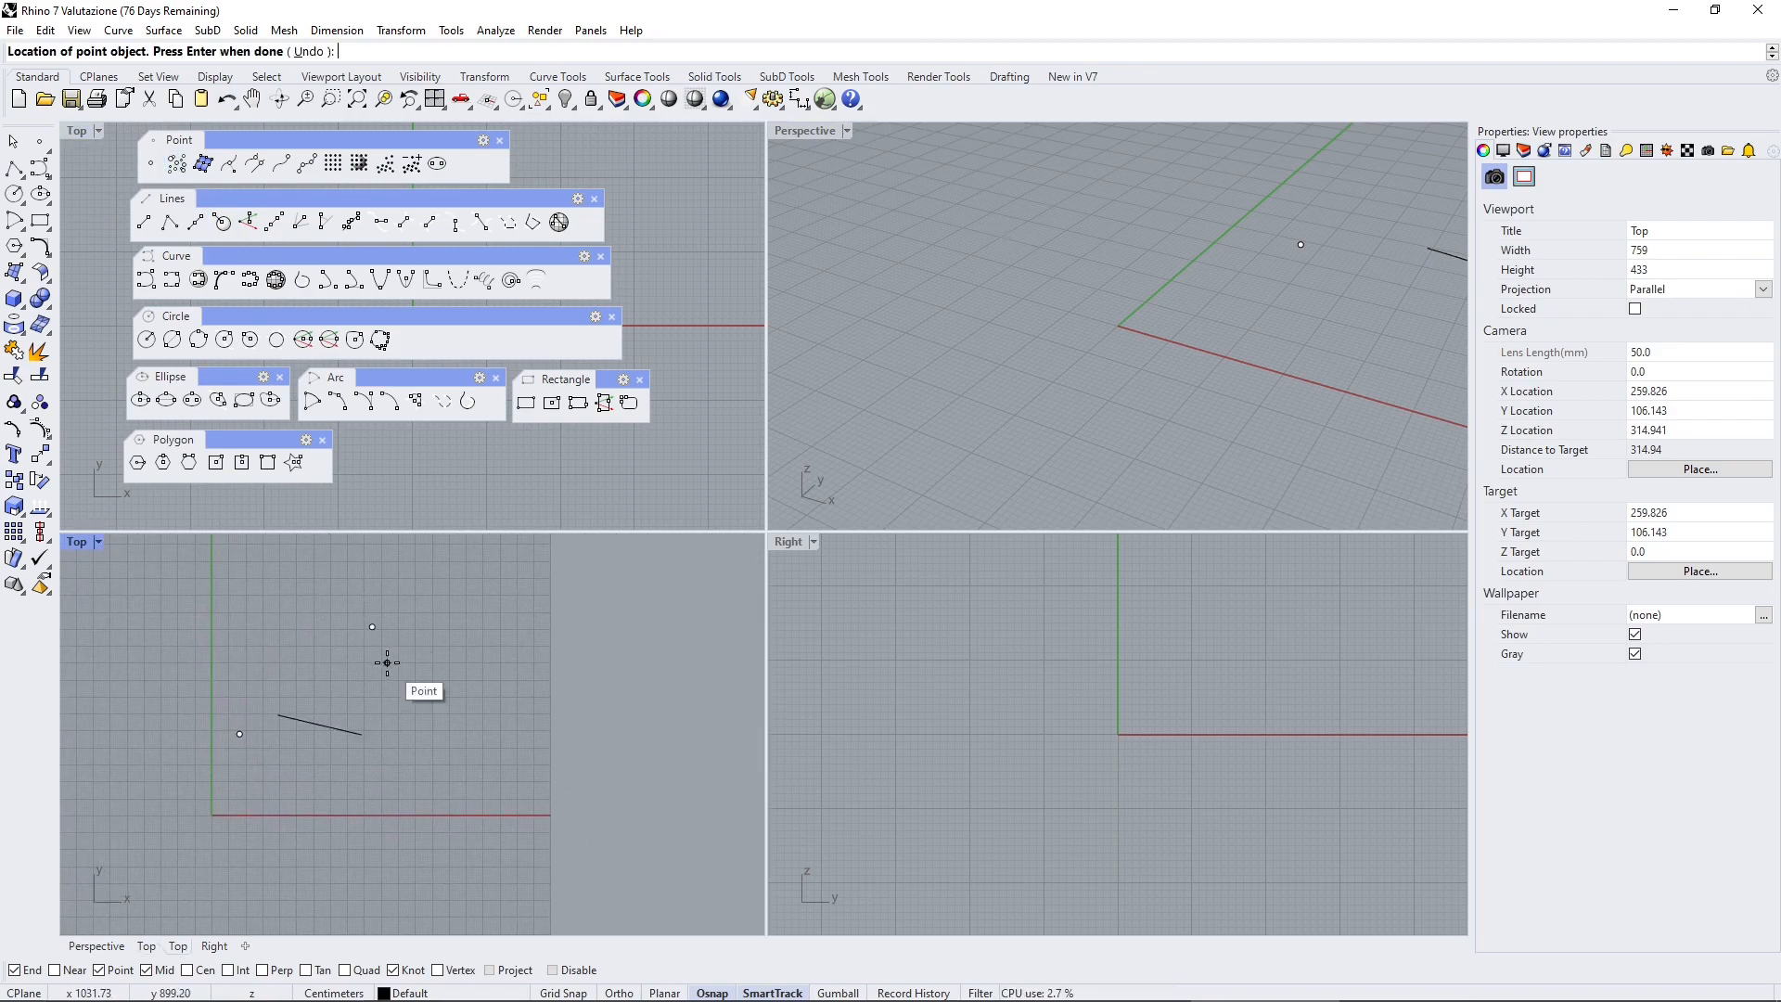
click(389, 605)
click(431, 664)
click(462, 590)
click(511, 648)
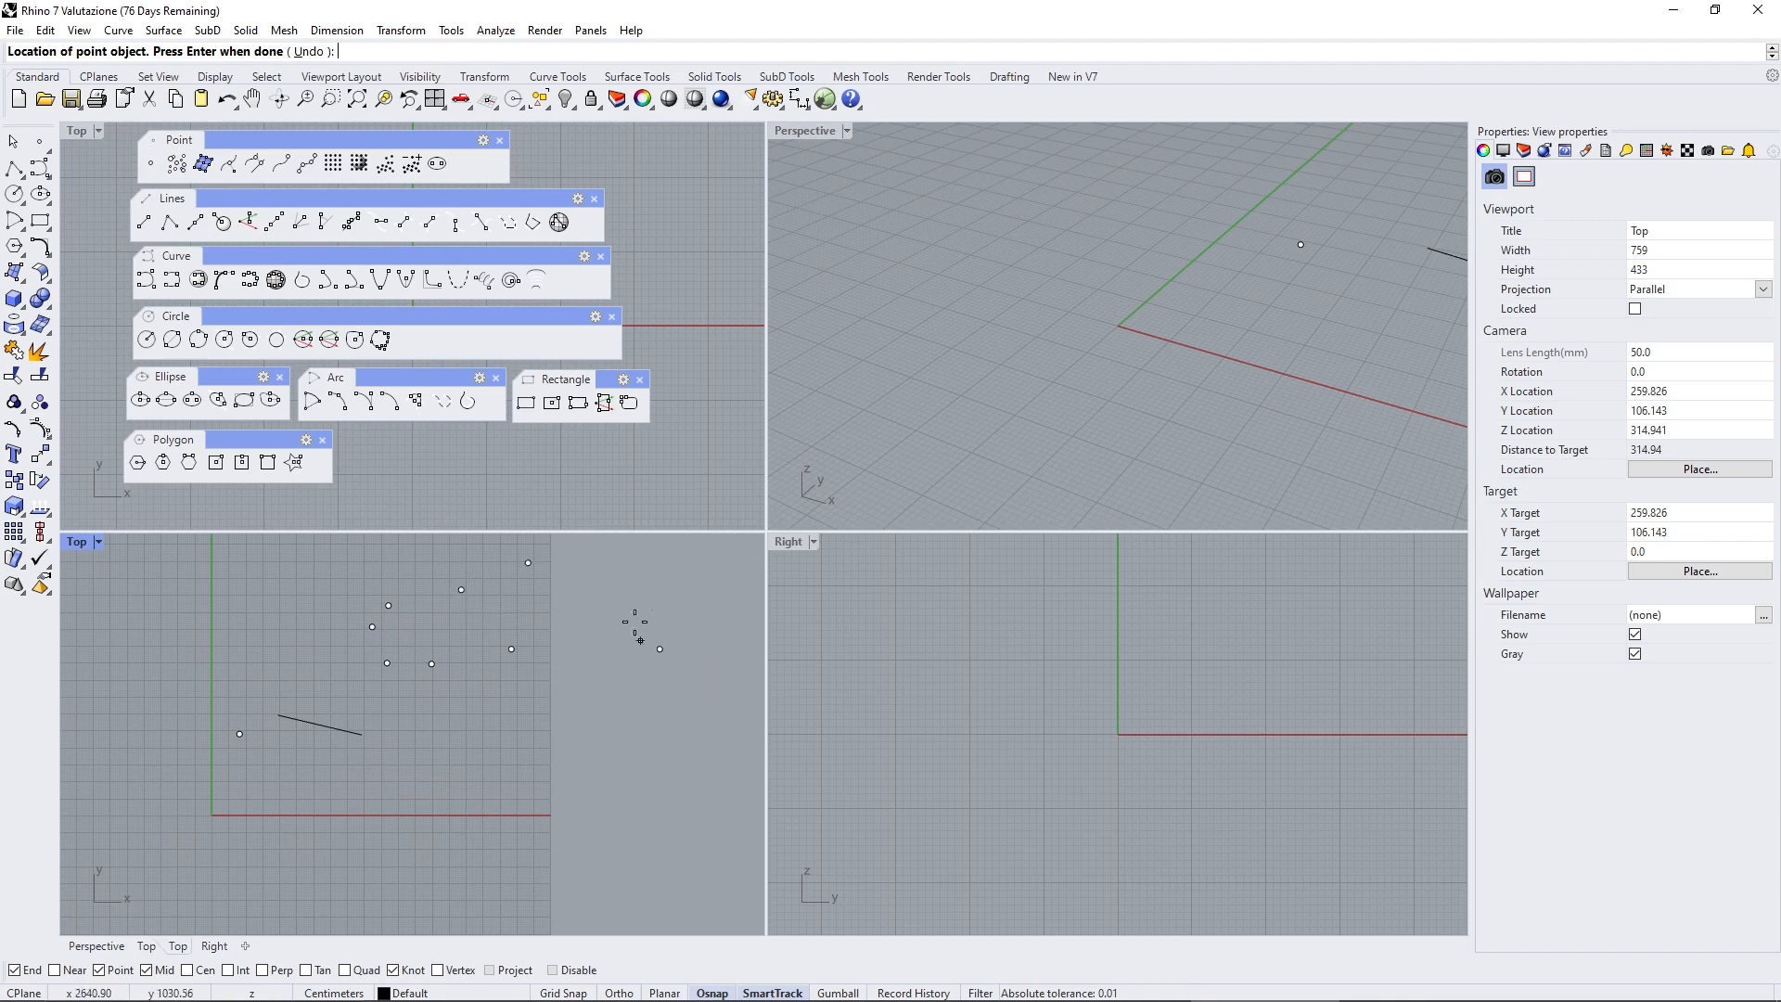
click(634, 553)
Divide the slanted line by segment length, with the Split option set to Yes
scroll(562, 642, down, 4)
right_drag(566, 644, 338, 671)
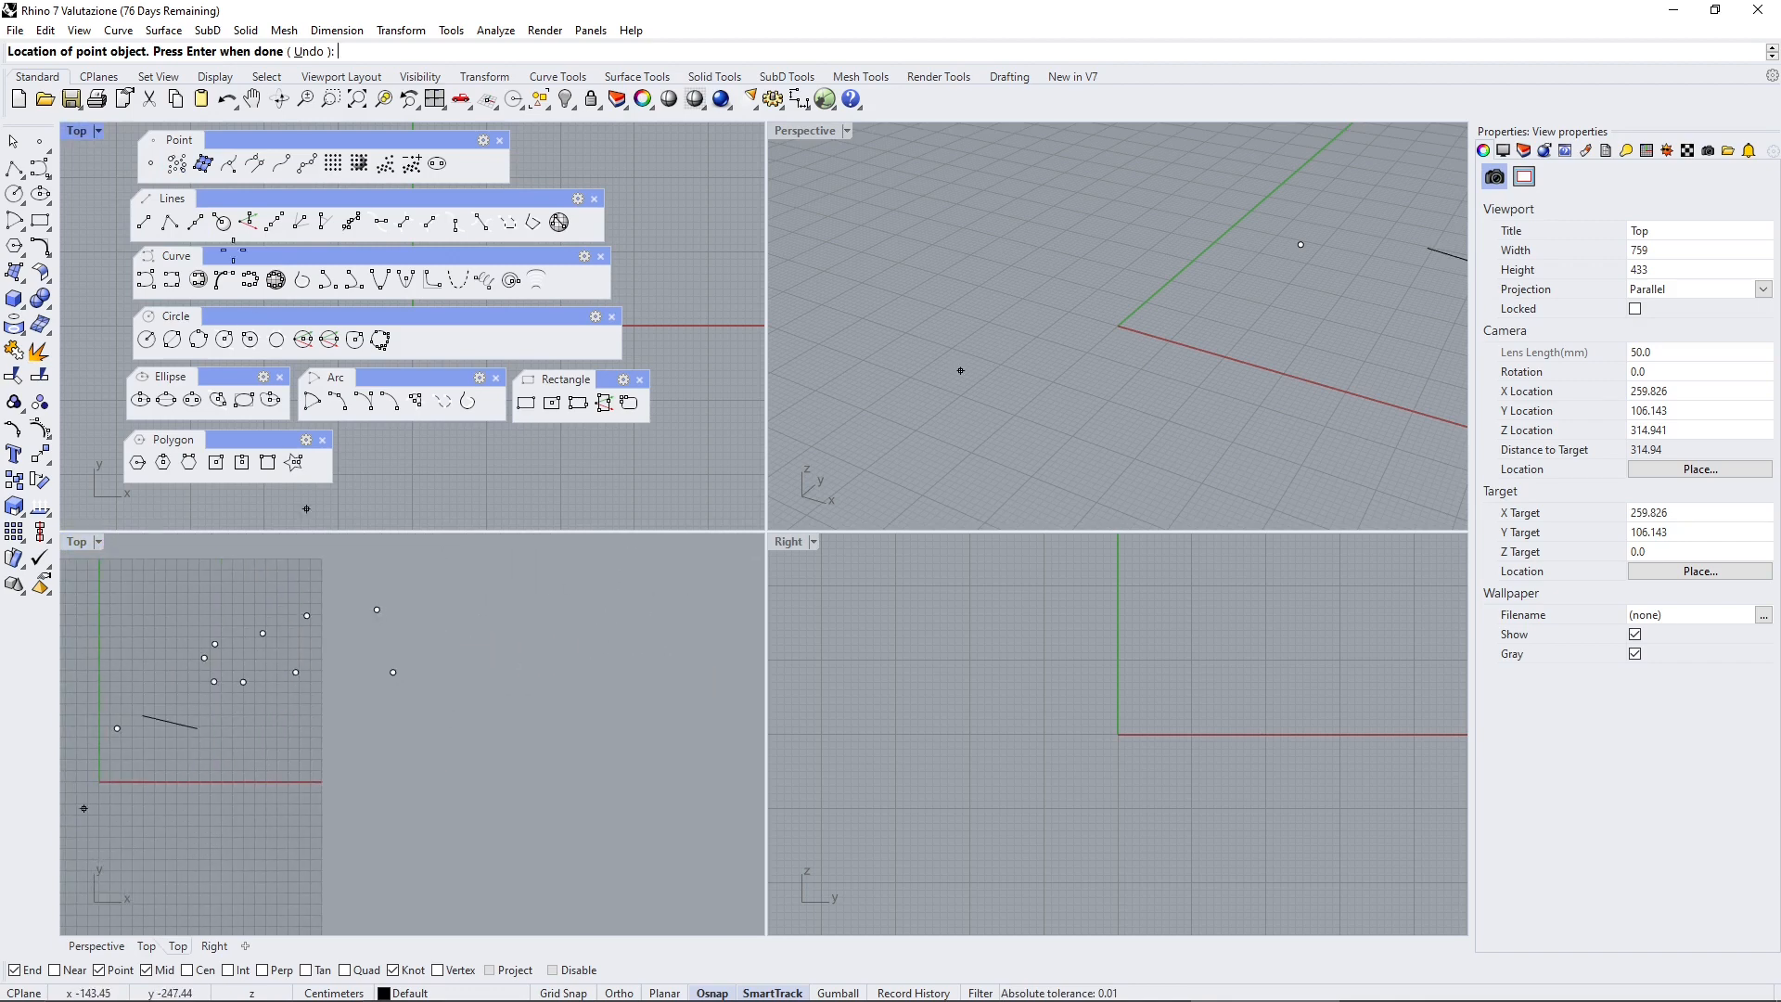
click(309, 165)
scroll(146, 703, up, 3)
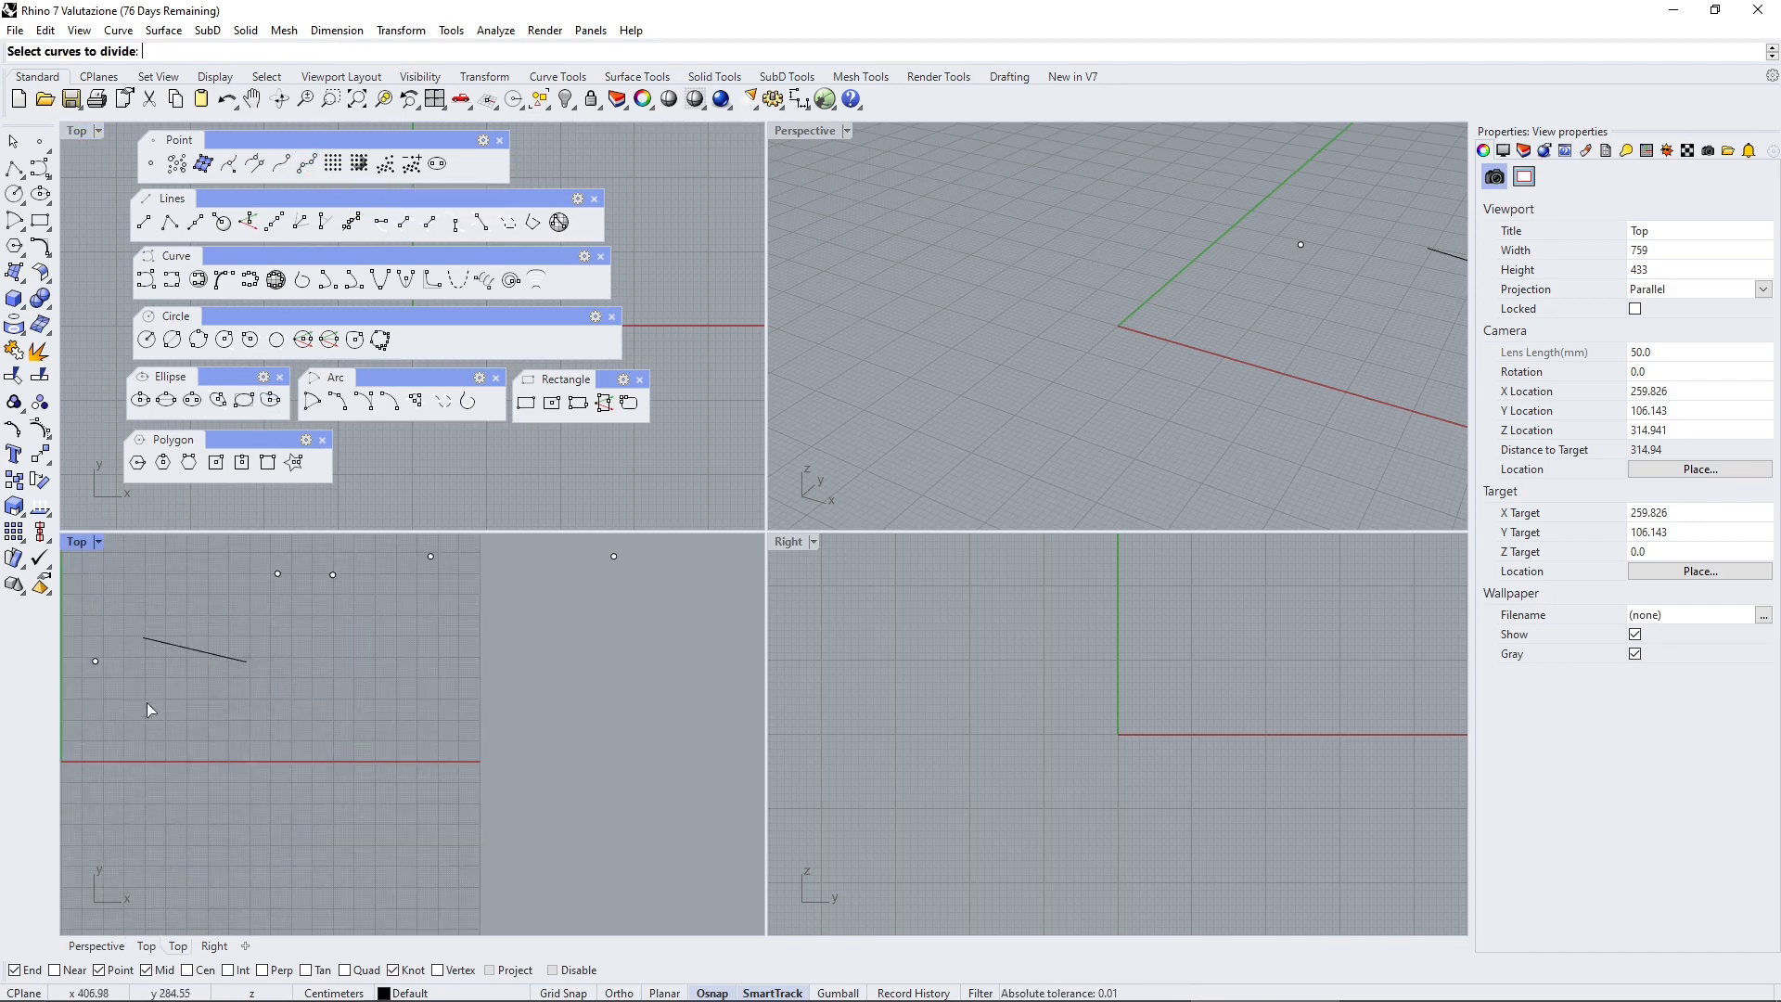
click(210, 639)
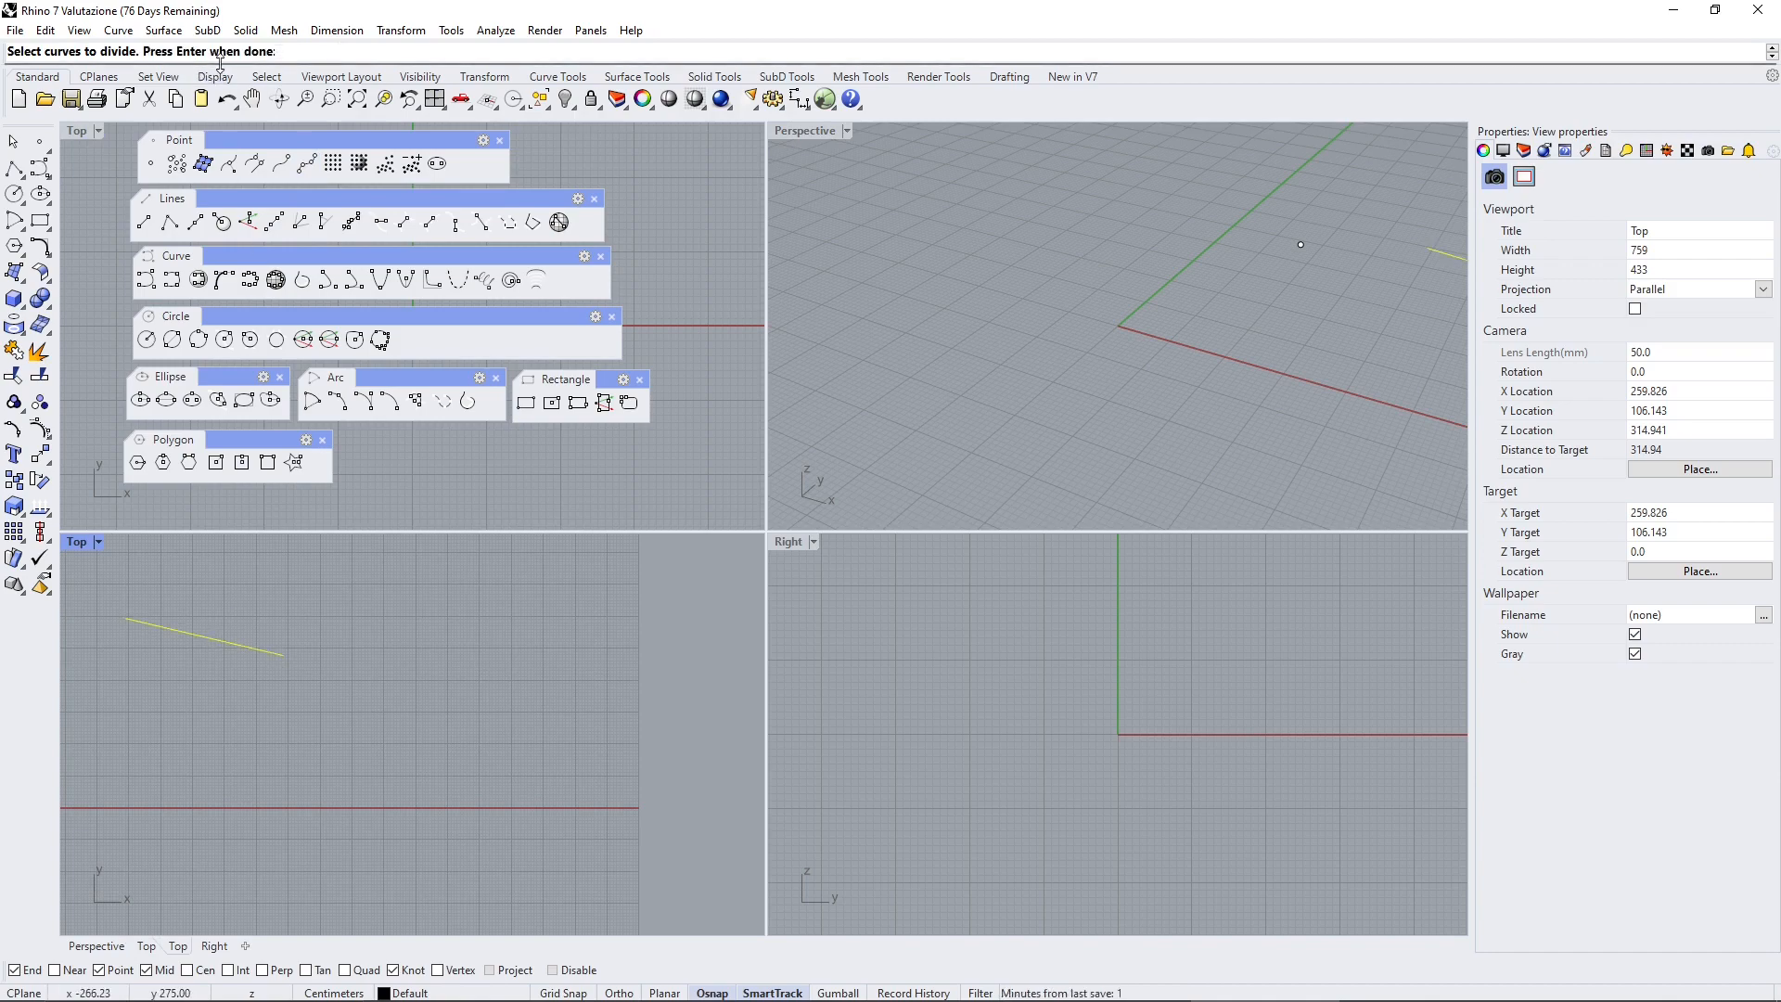
key(Return)
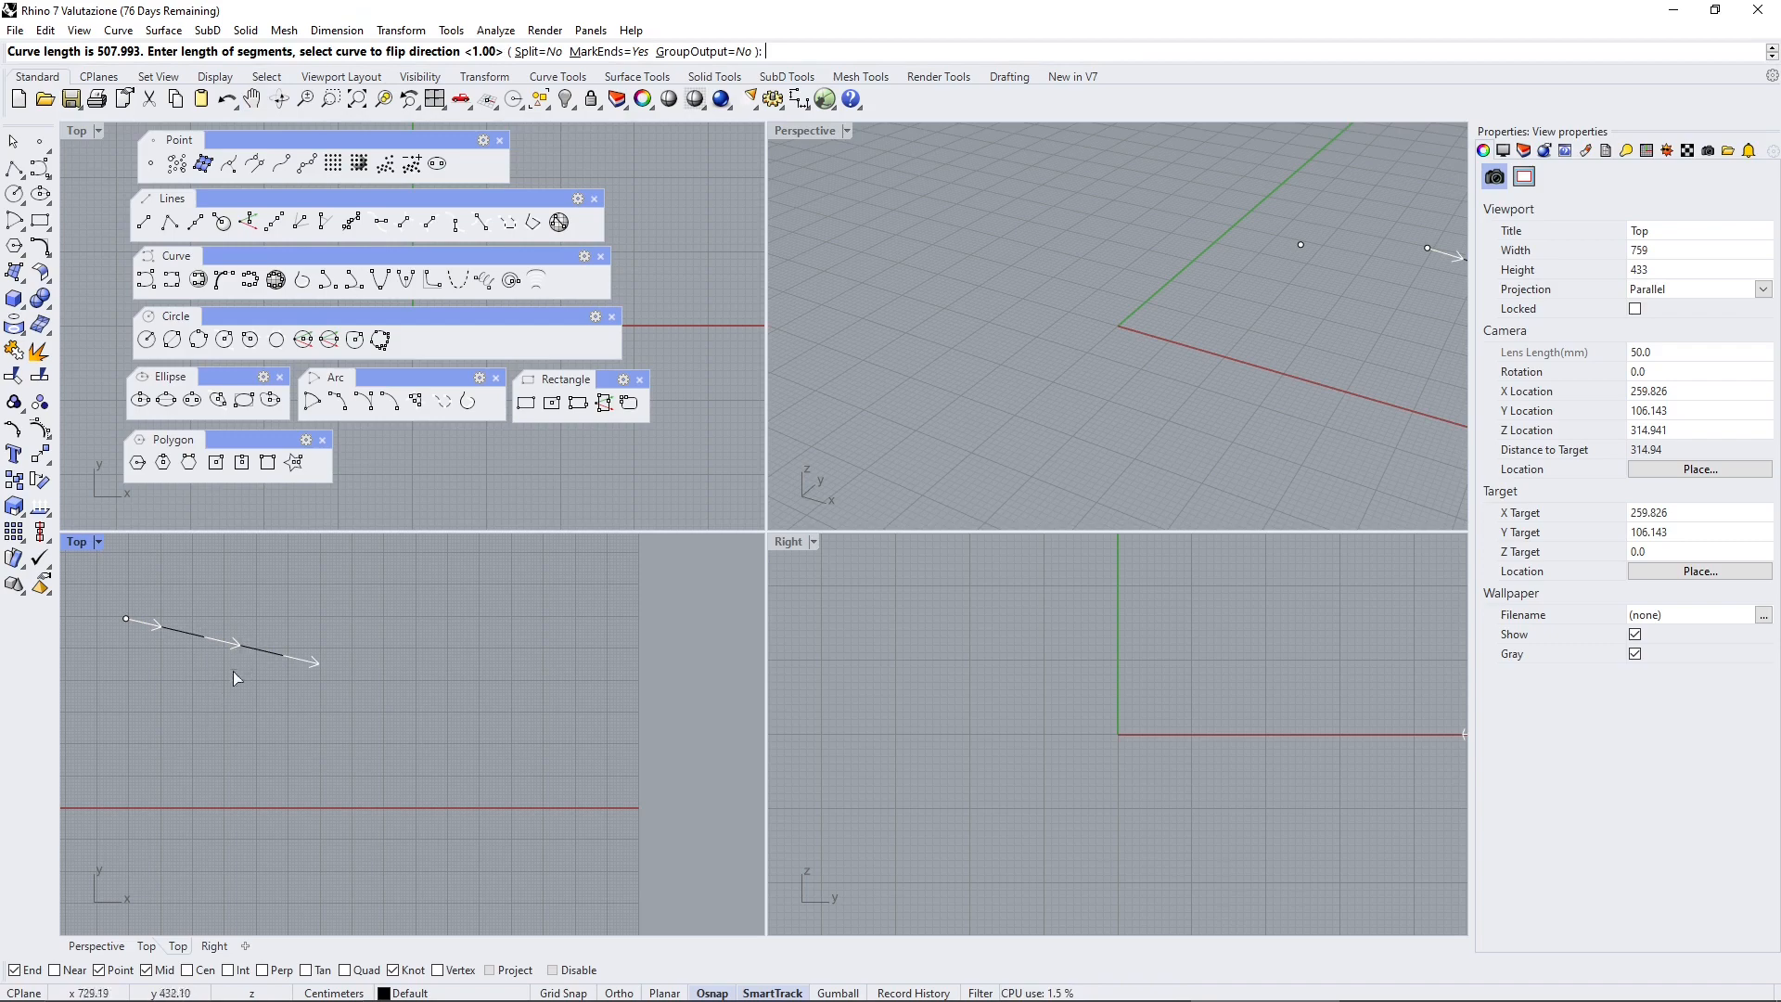
click(547, 54)
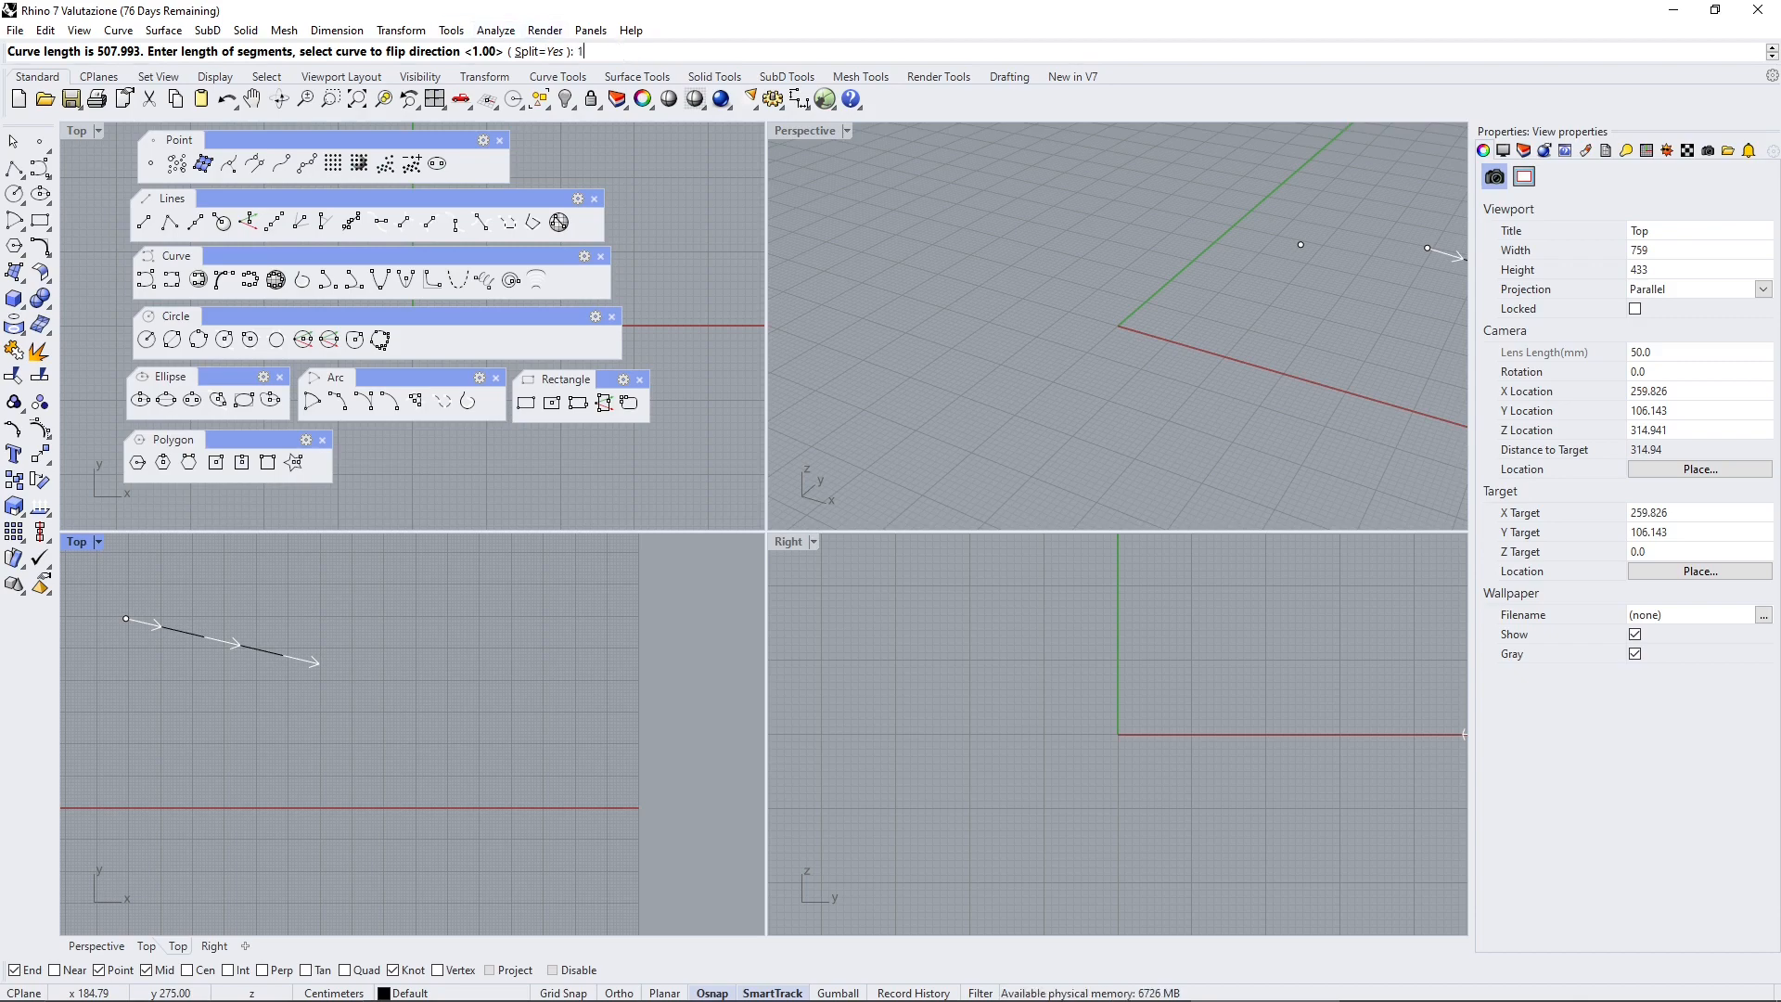
key(Return)
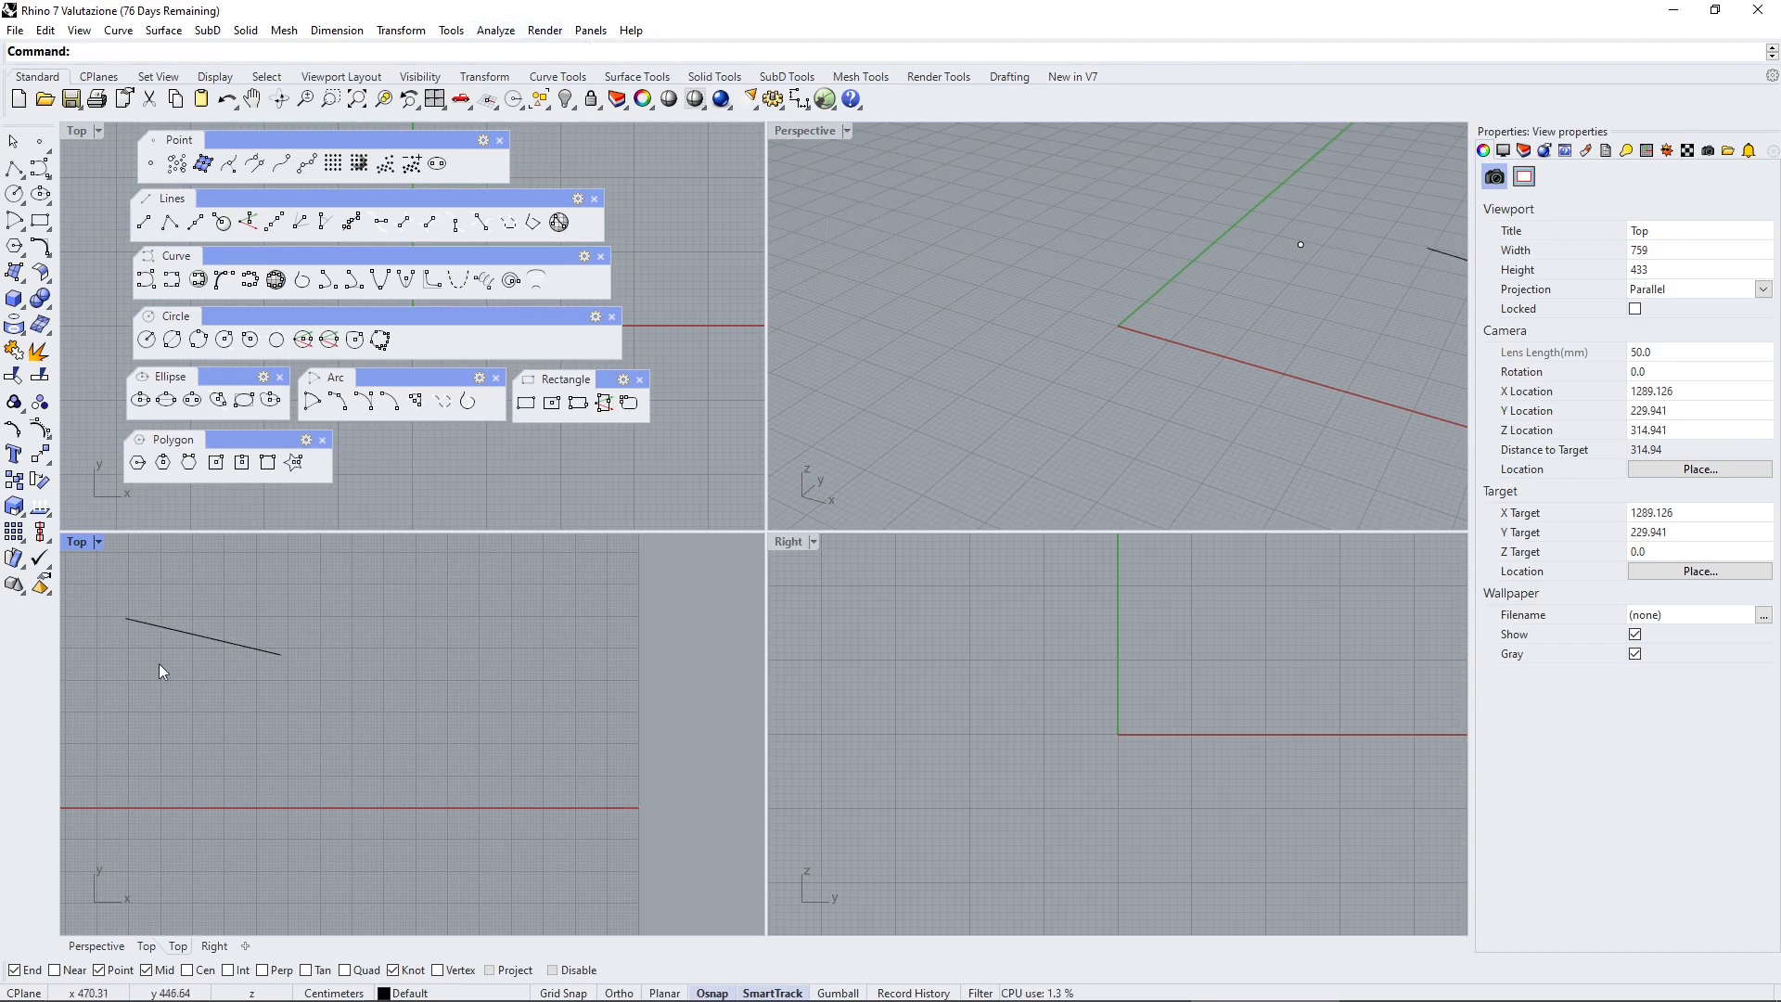
Select individual pieces of the divided line in the lower Top viewport to examine where it is split
scroll(158, 642, up, 2)
right_drag(158, 642, 257, 657)
click(250, 637)
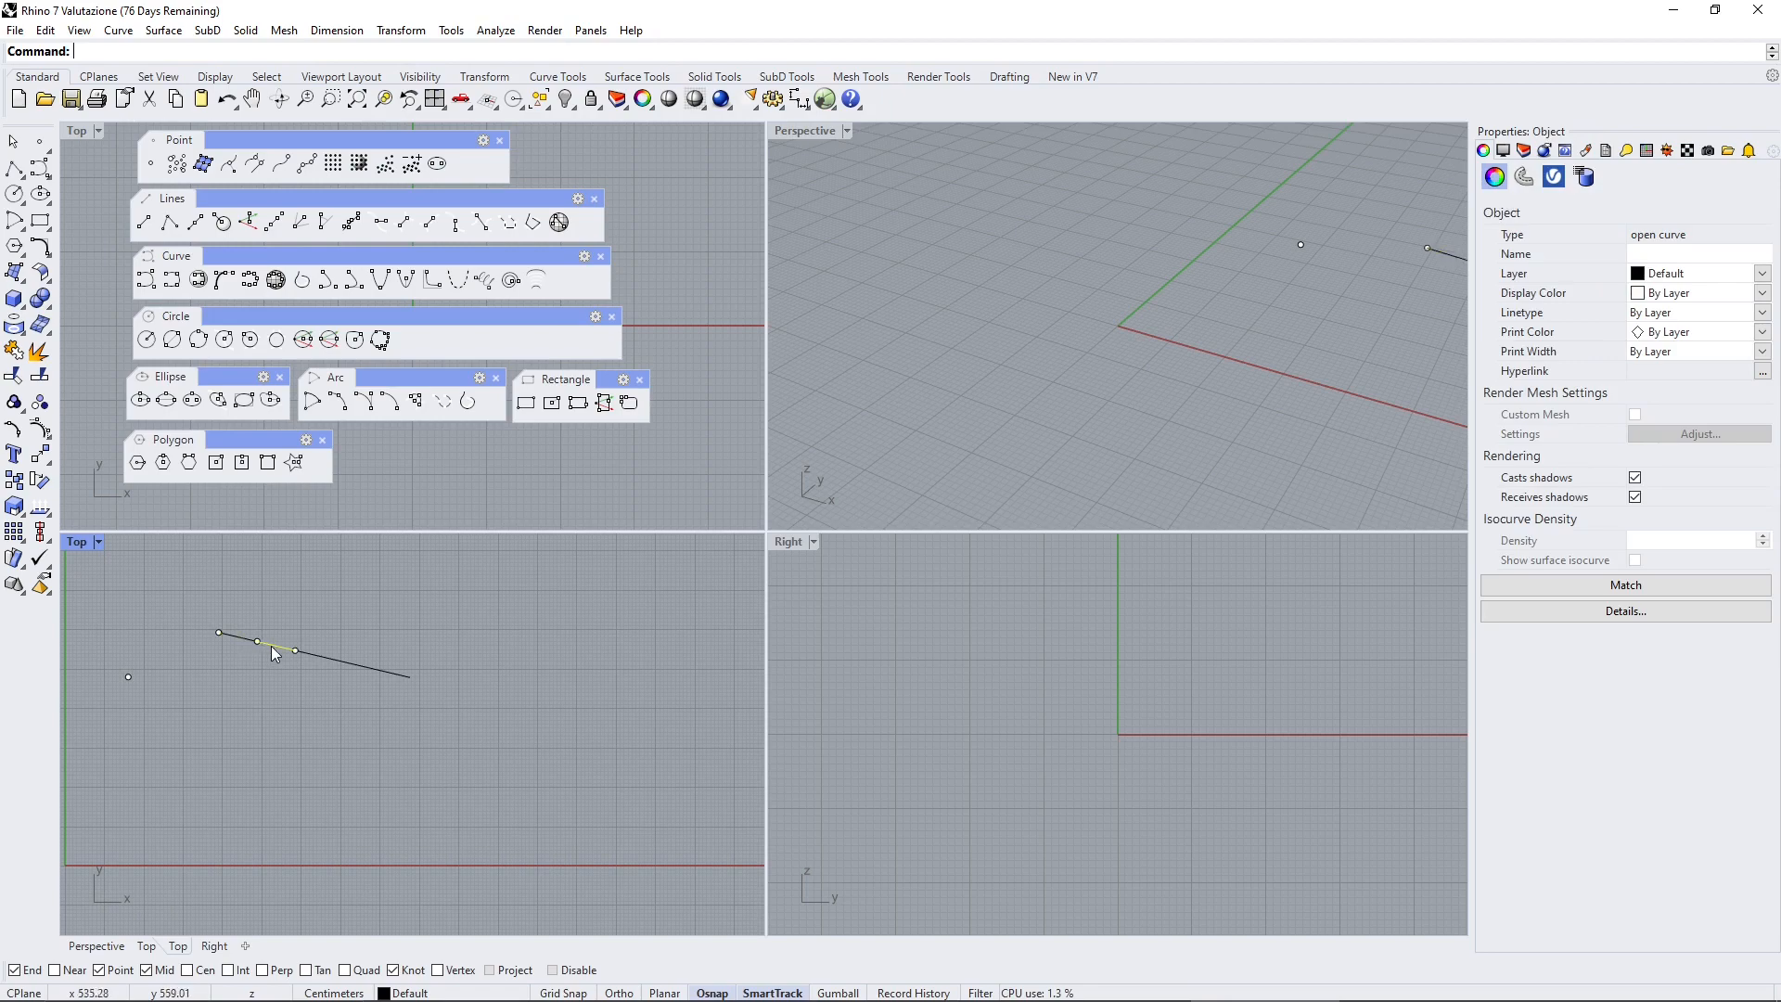
click(322, 659)
click(386, 689)
scroll(378, 689, up, 6)
click(377, 647)
click(367, 645)
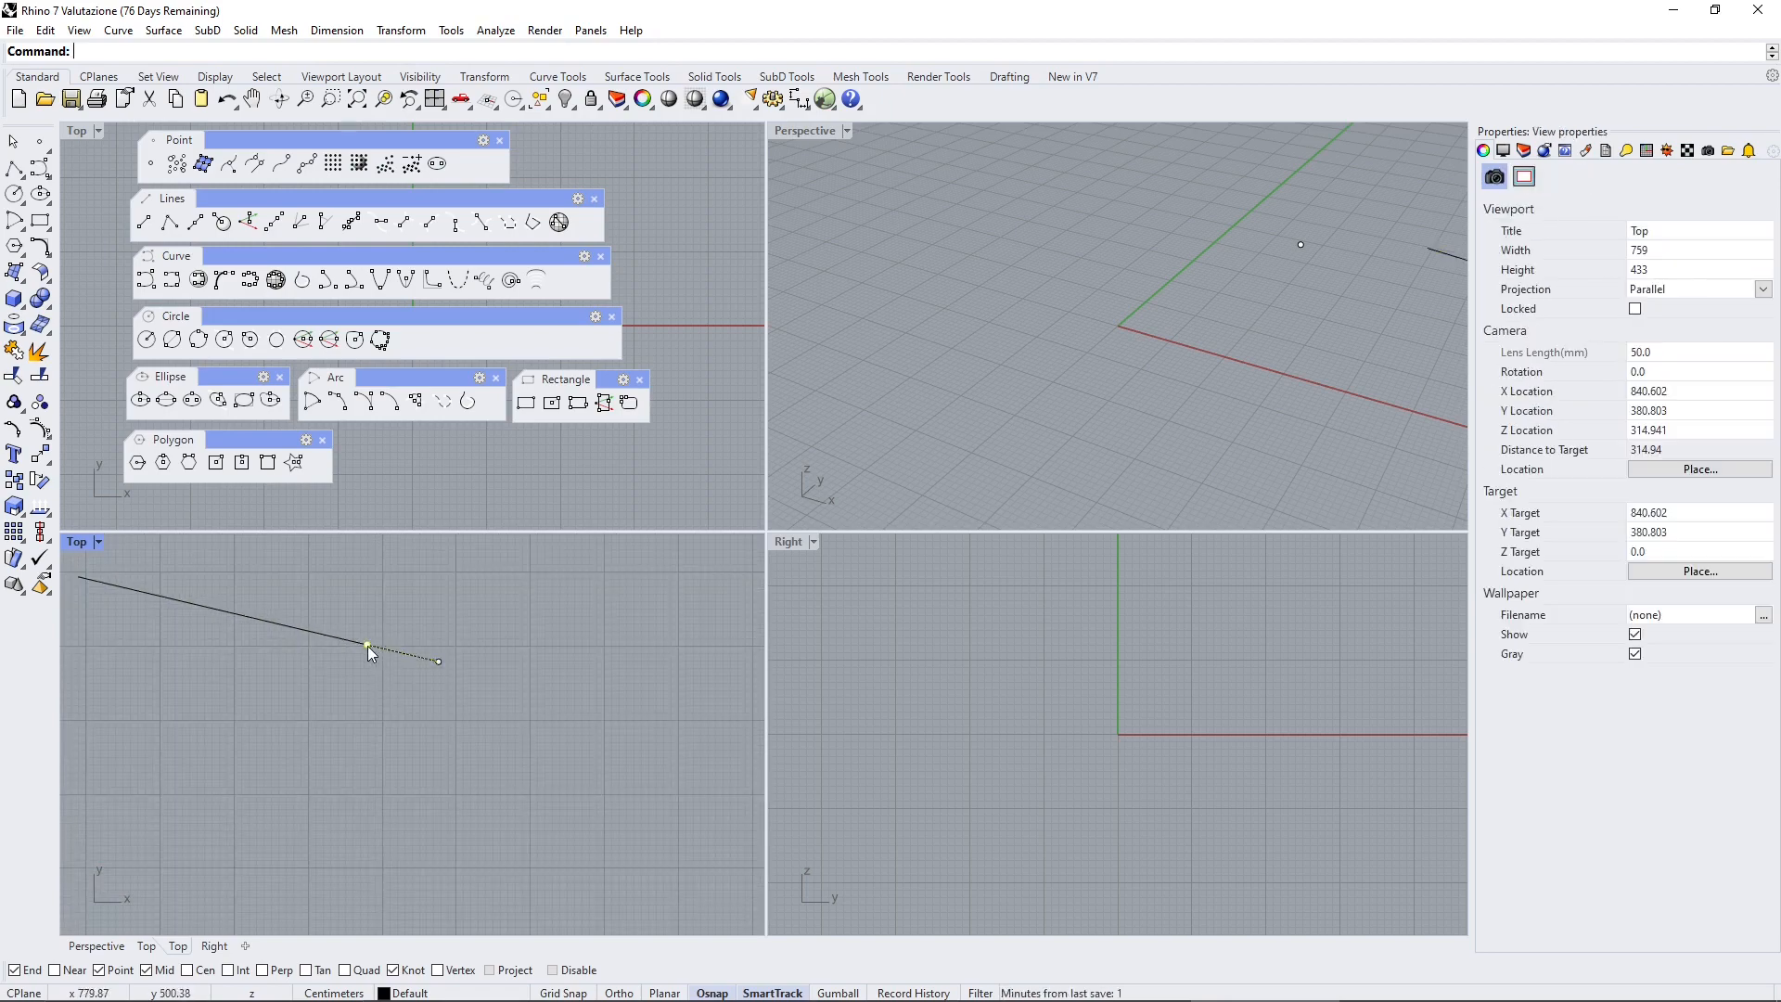
click(365, 640)
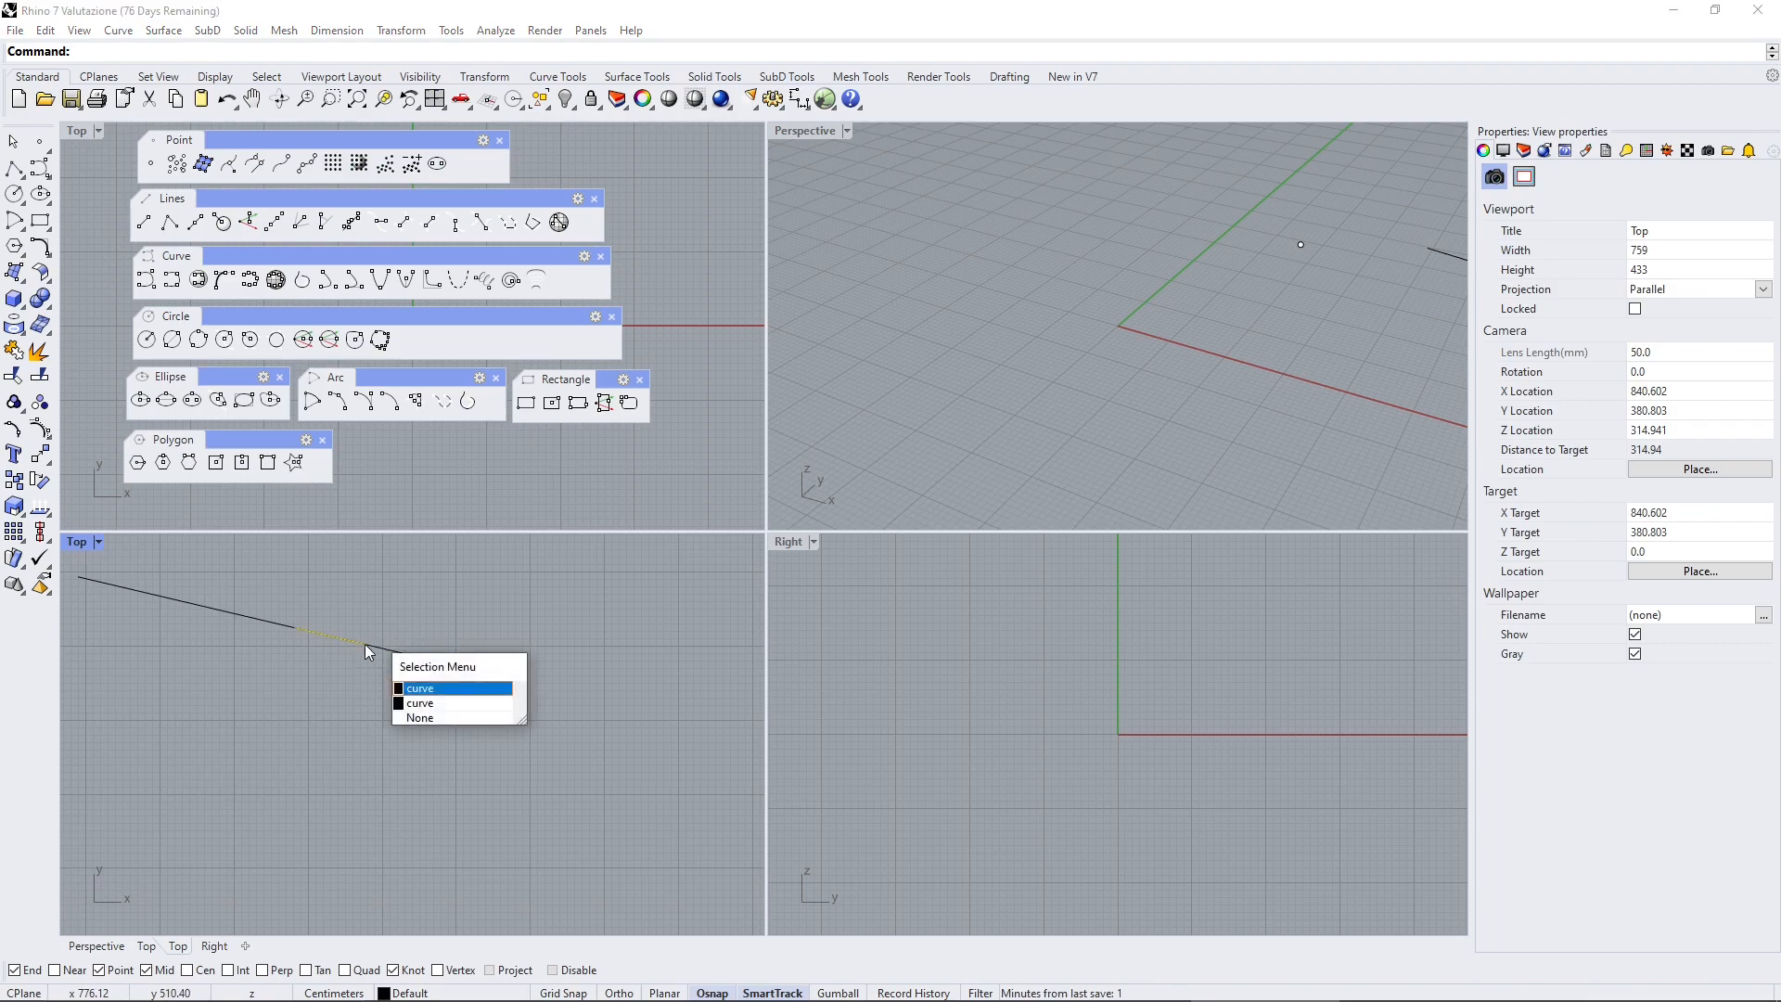
click(418, 718)
scroll(336, 700, down, 14)
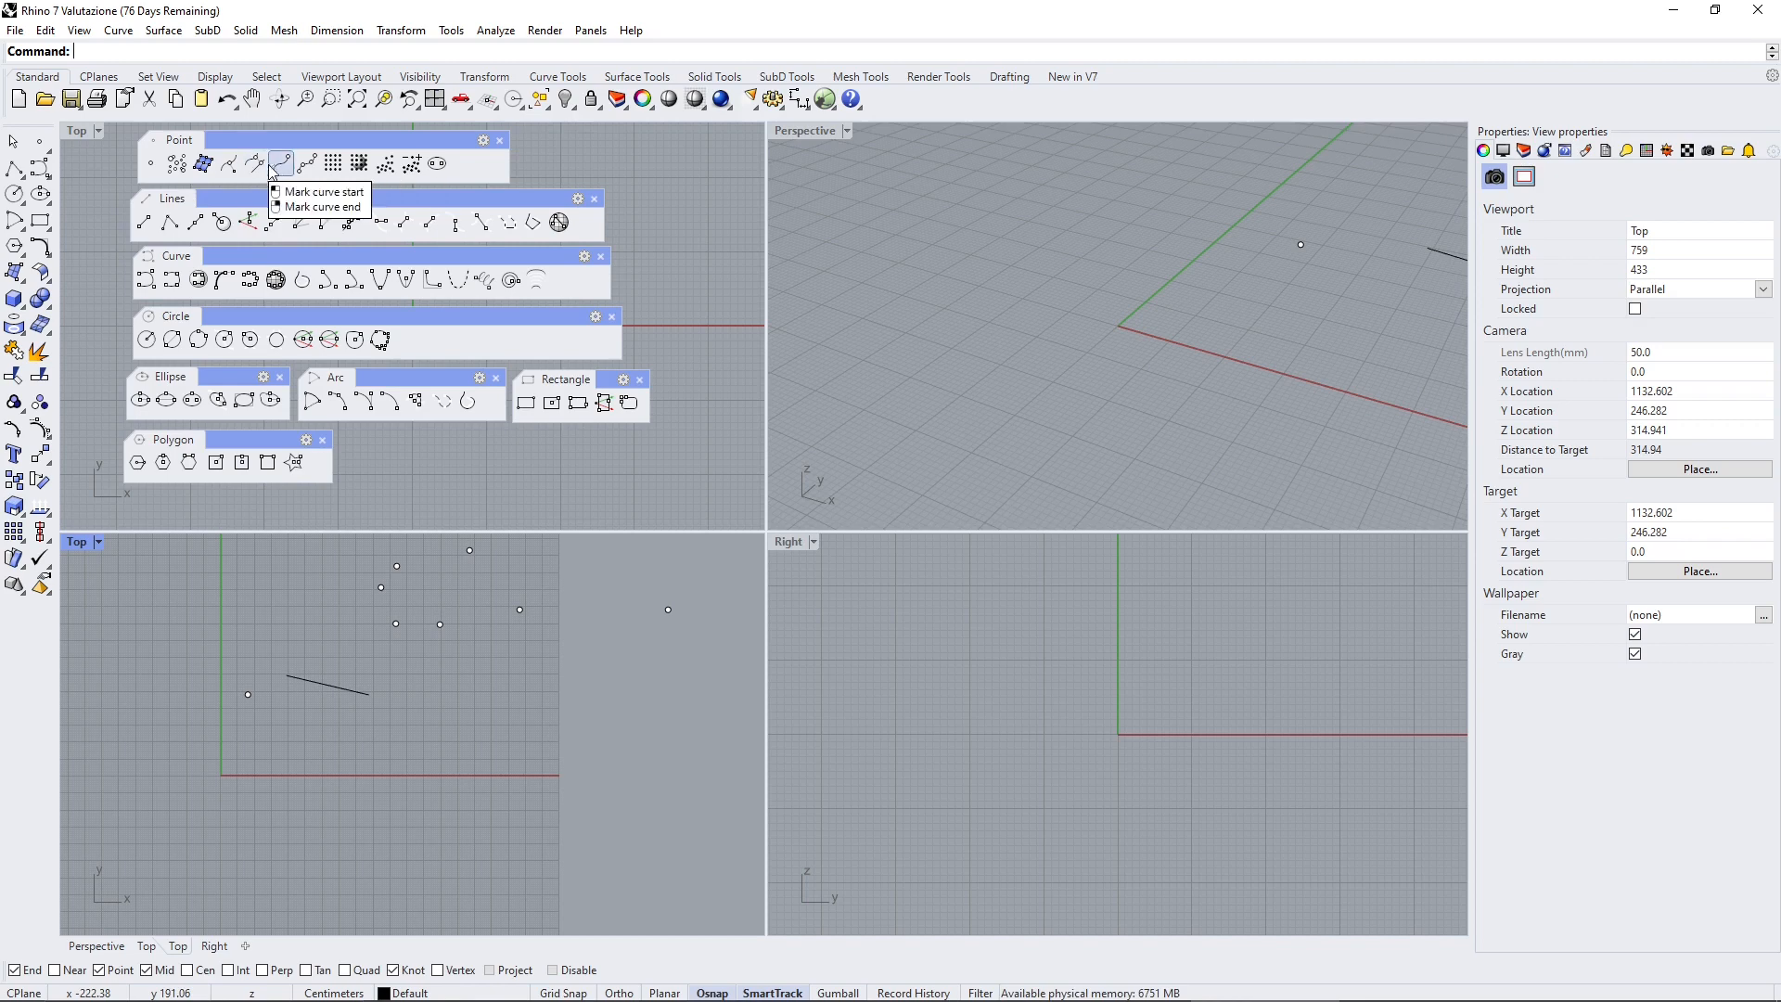
Create a closest point on the line's last segment, using a base point near its lower right end
click(255, 164)
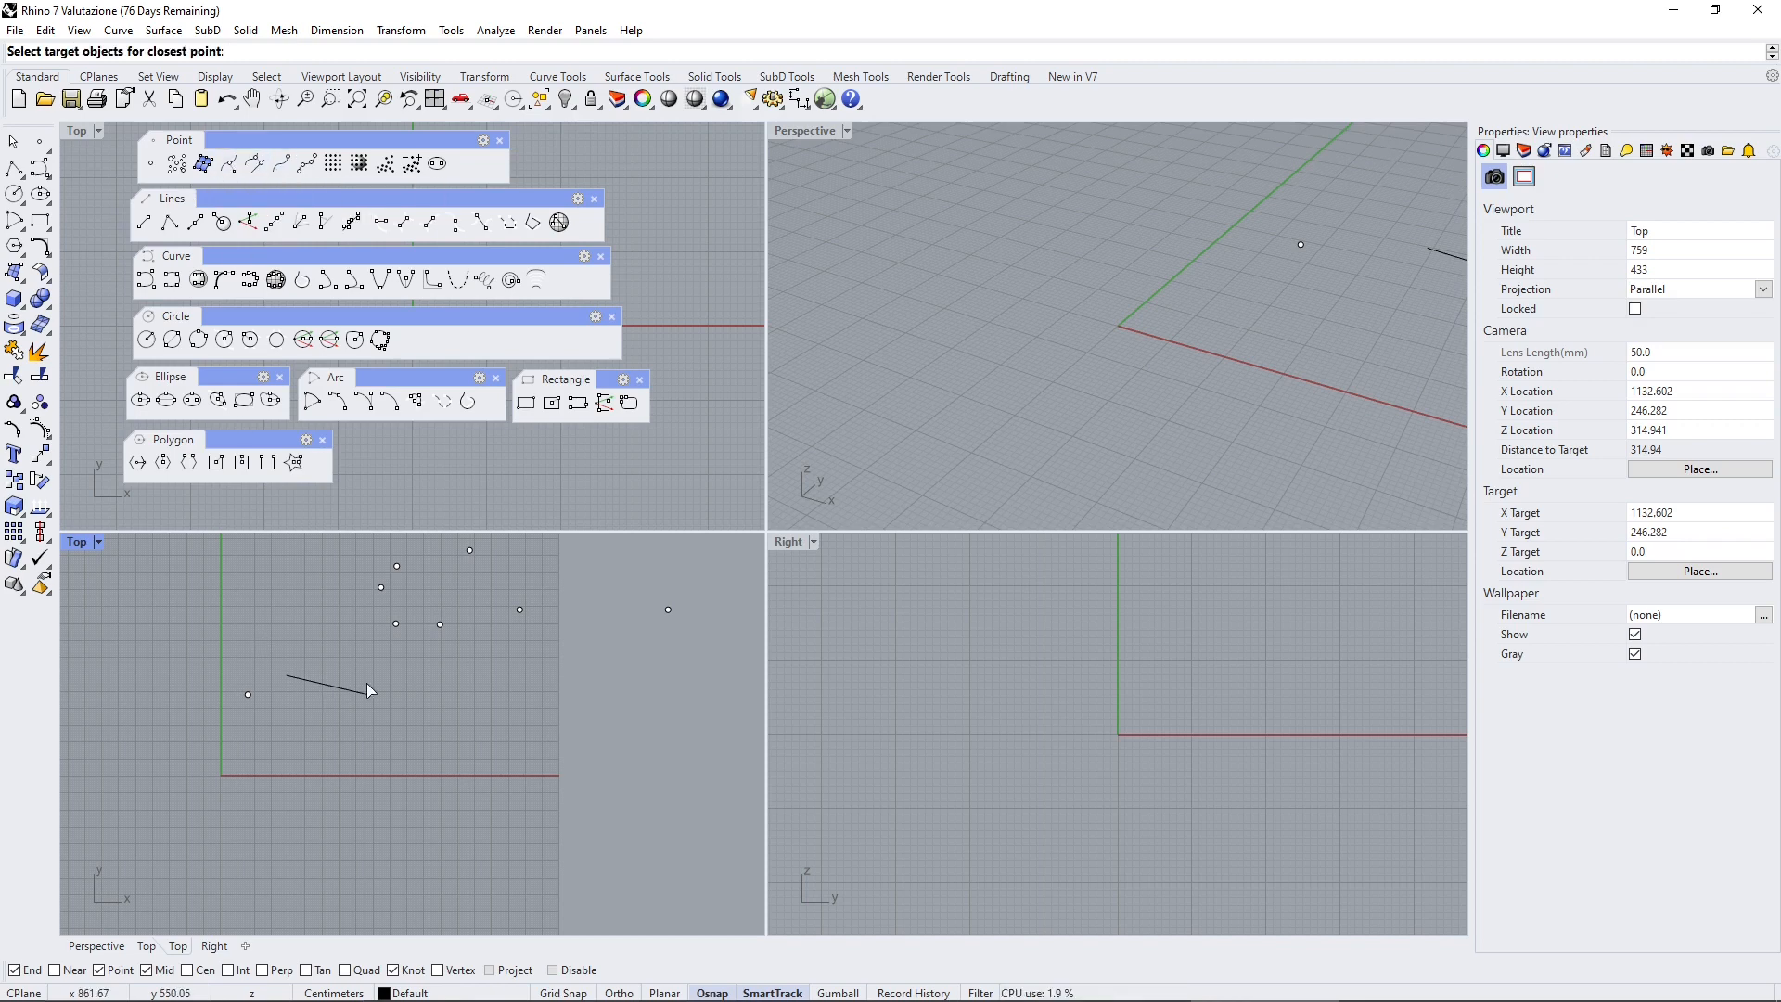
scroll(367, 690, up, 4)
scroll(359, 705, up, 6)
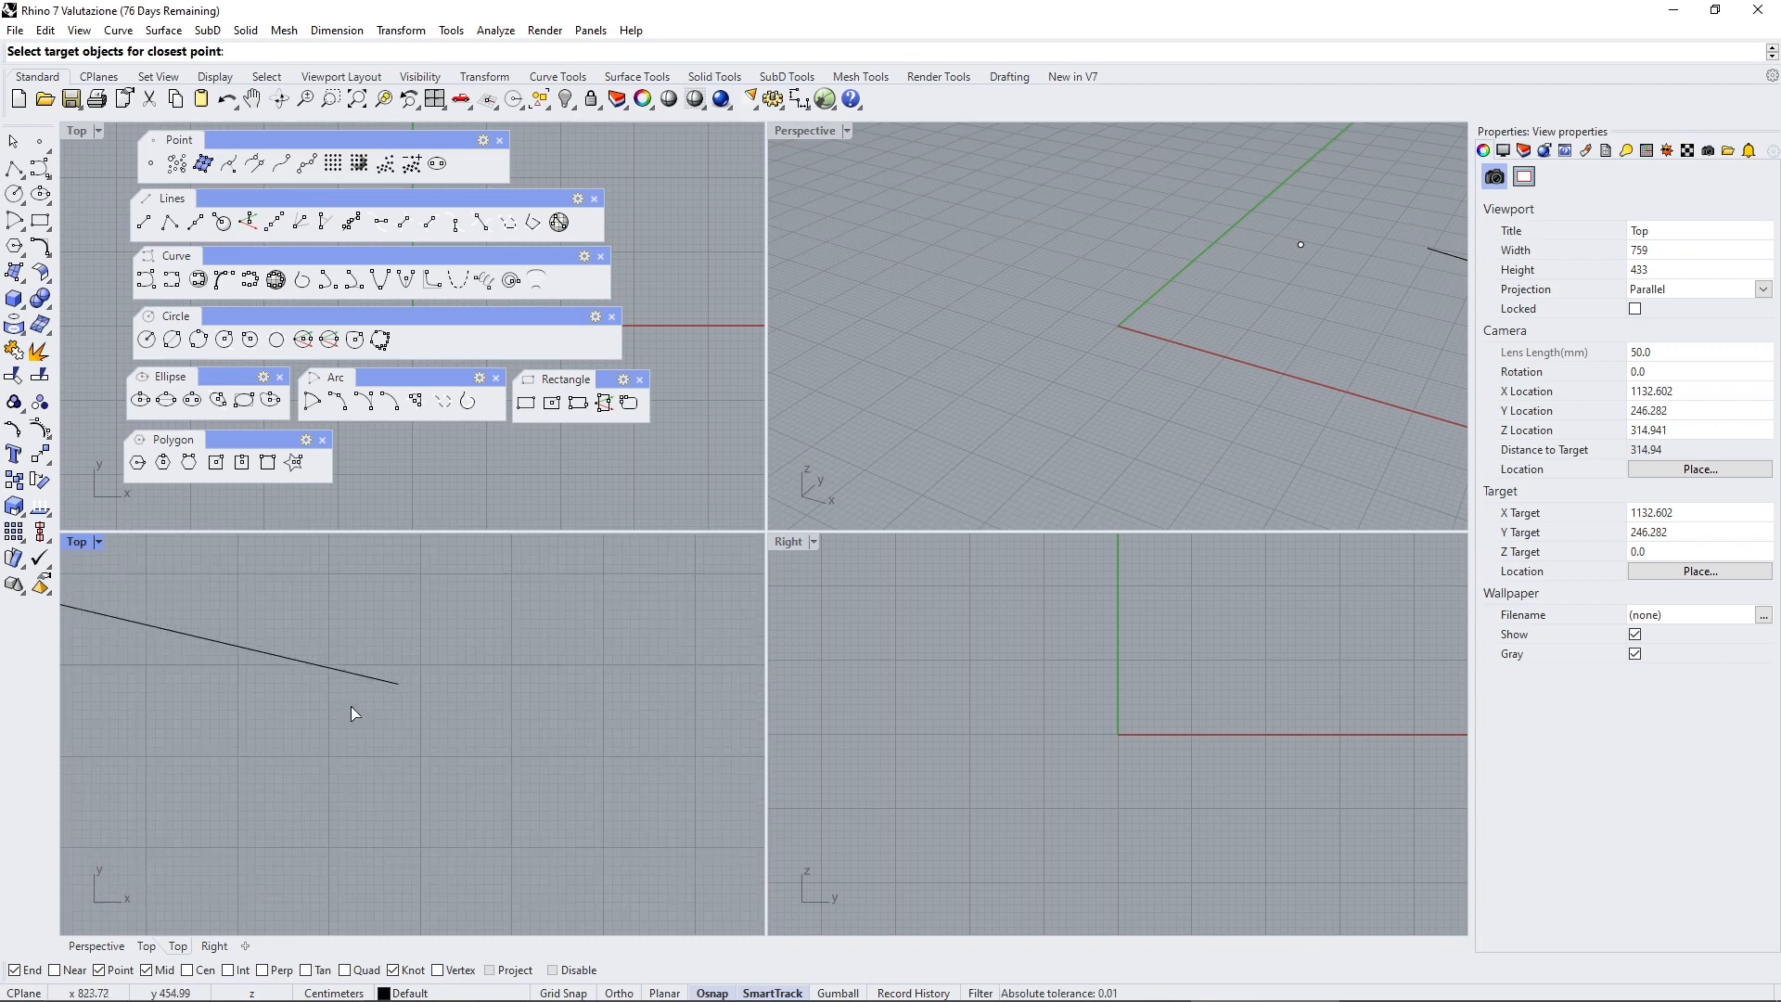
click(375, 682)
key(Return)
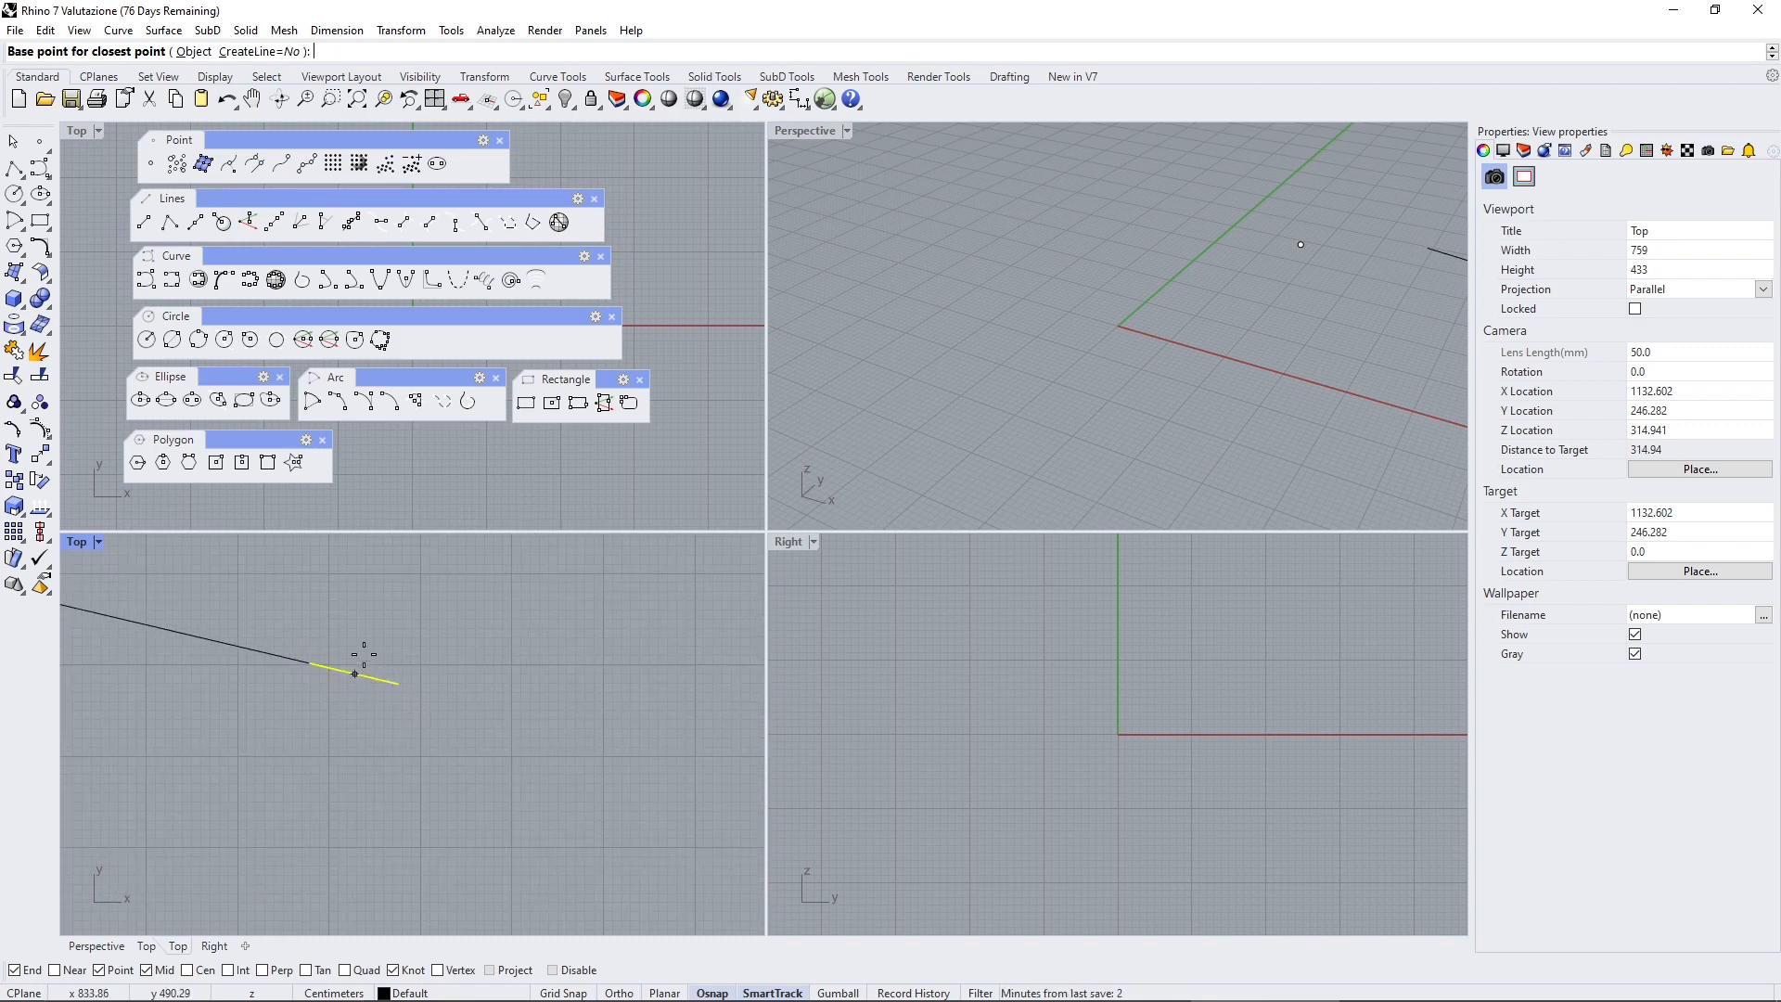
click(376, 687)
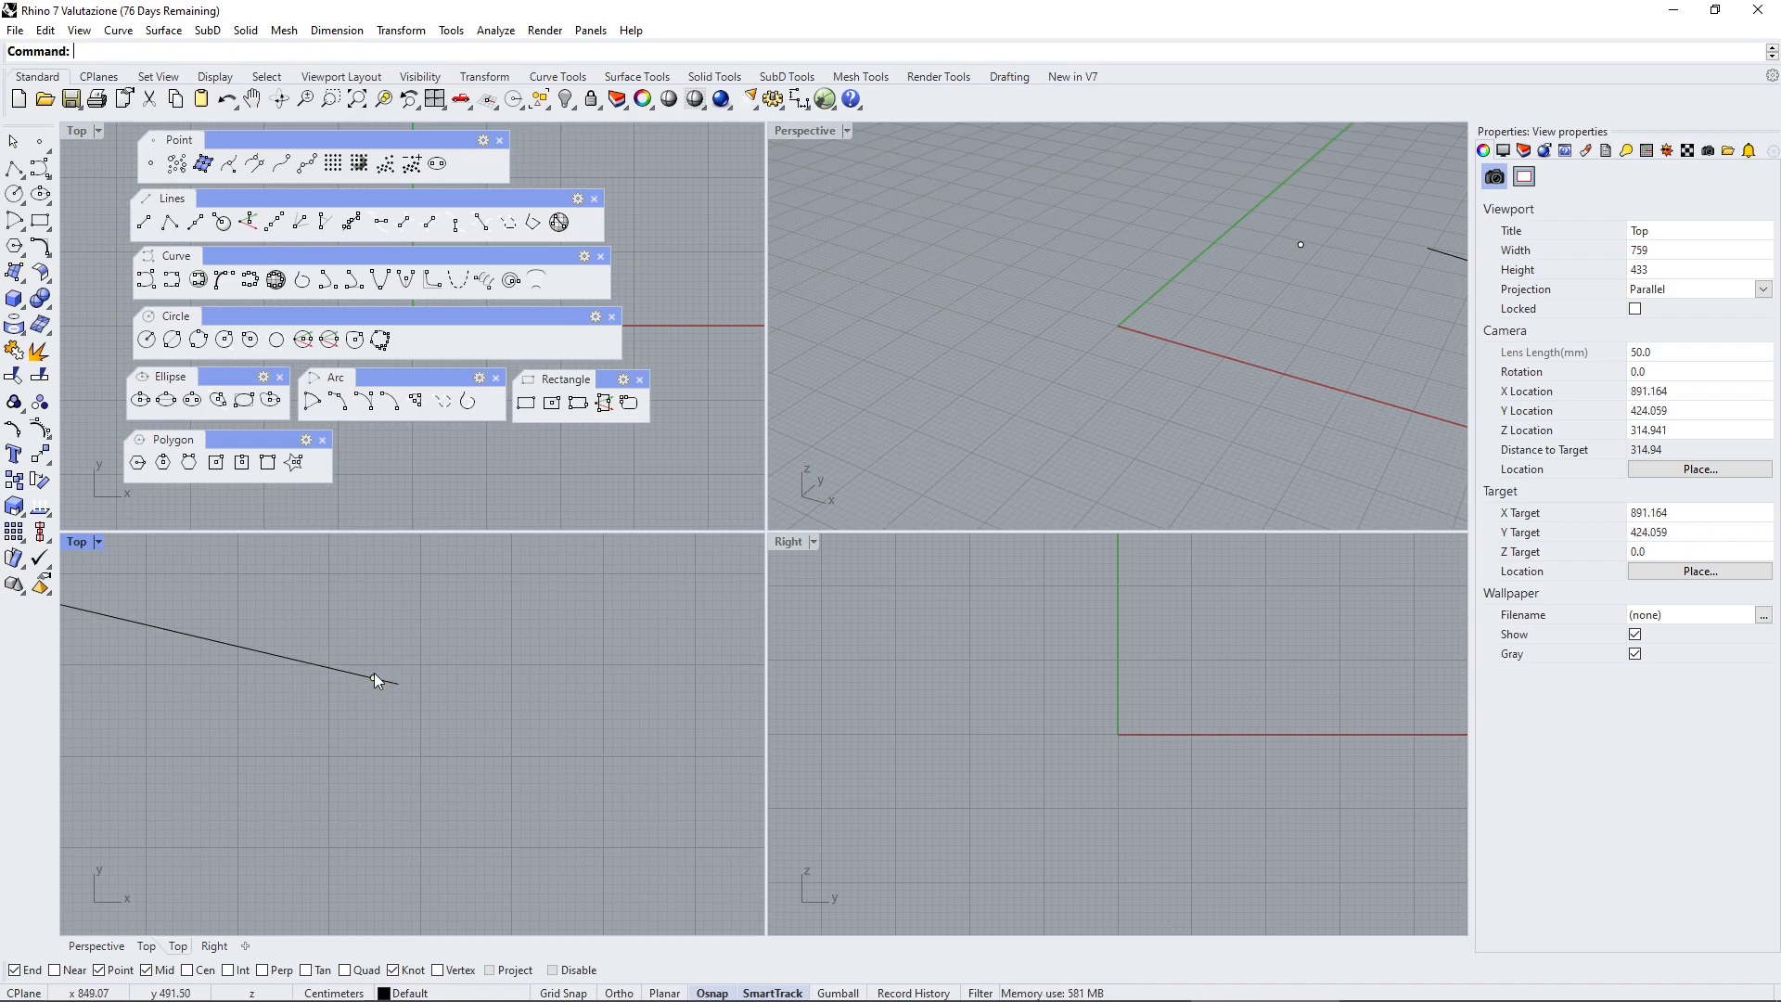
Move the closest point off the line, up and to the right of its lower end
click(373, 680)
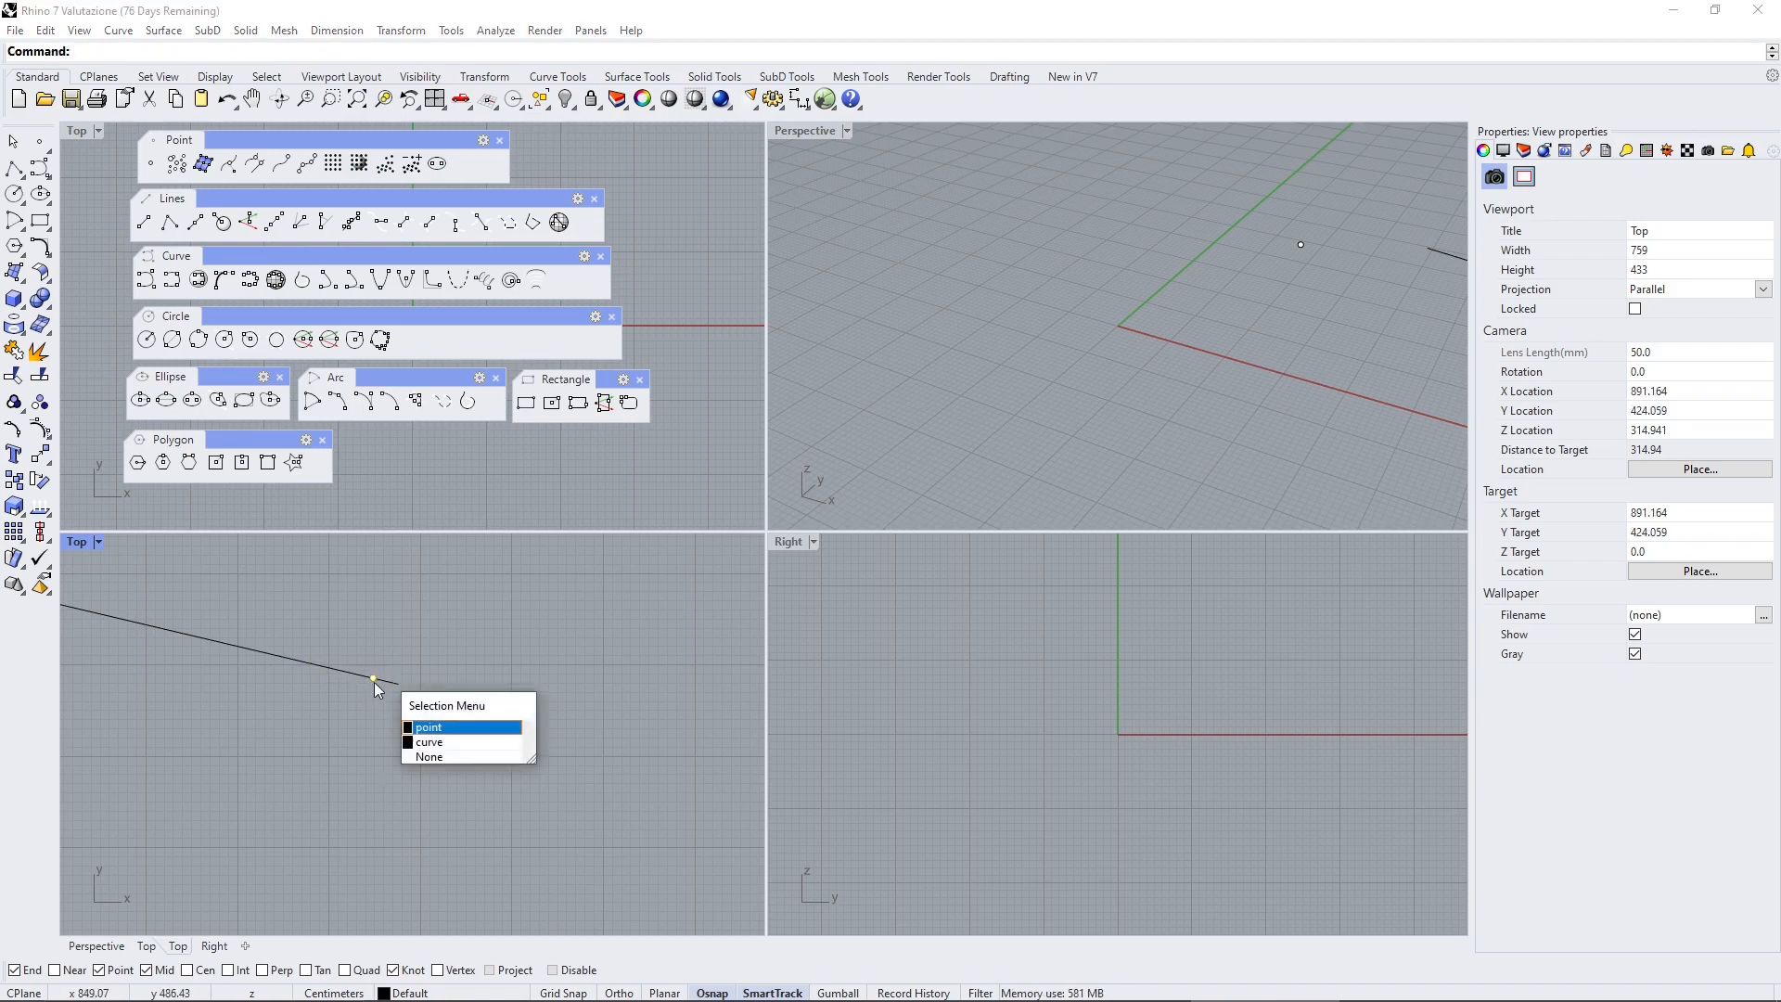
click(428, 729)
drag(373, 678, 429, 613)
click(426, 714)
scroll(436, 710, down, 5)
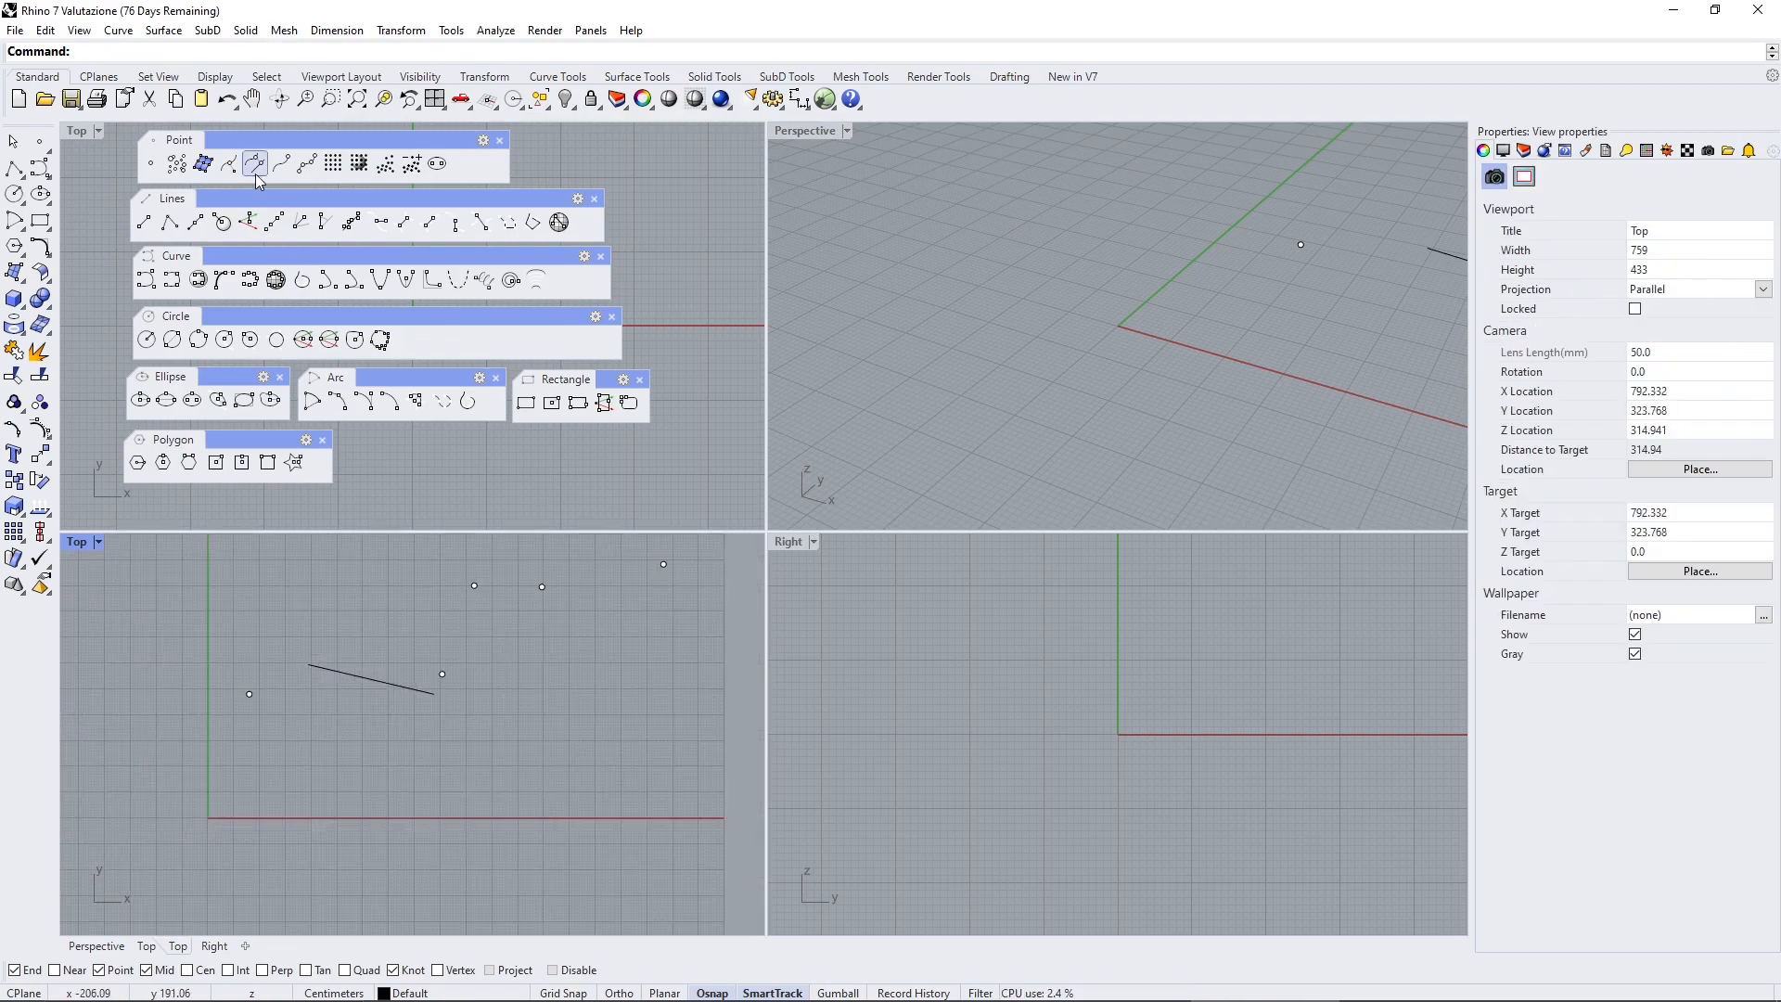
Create a point grid with XCount 10 and YCount 10 on a nearly square base right of the line, and check that it selects as one object
click(333, 164)
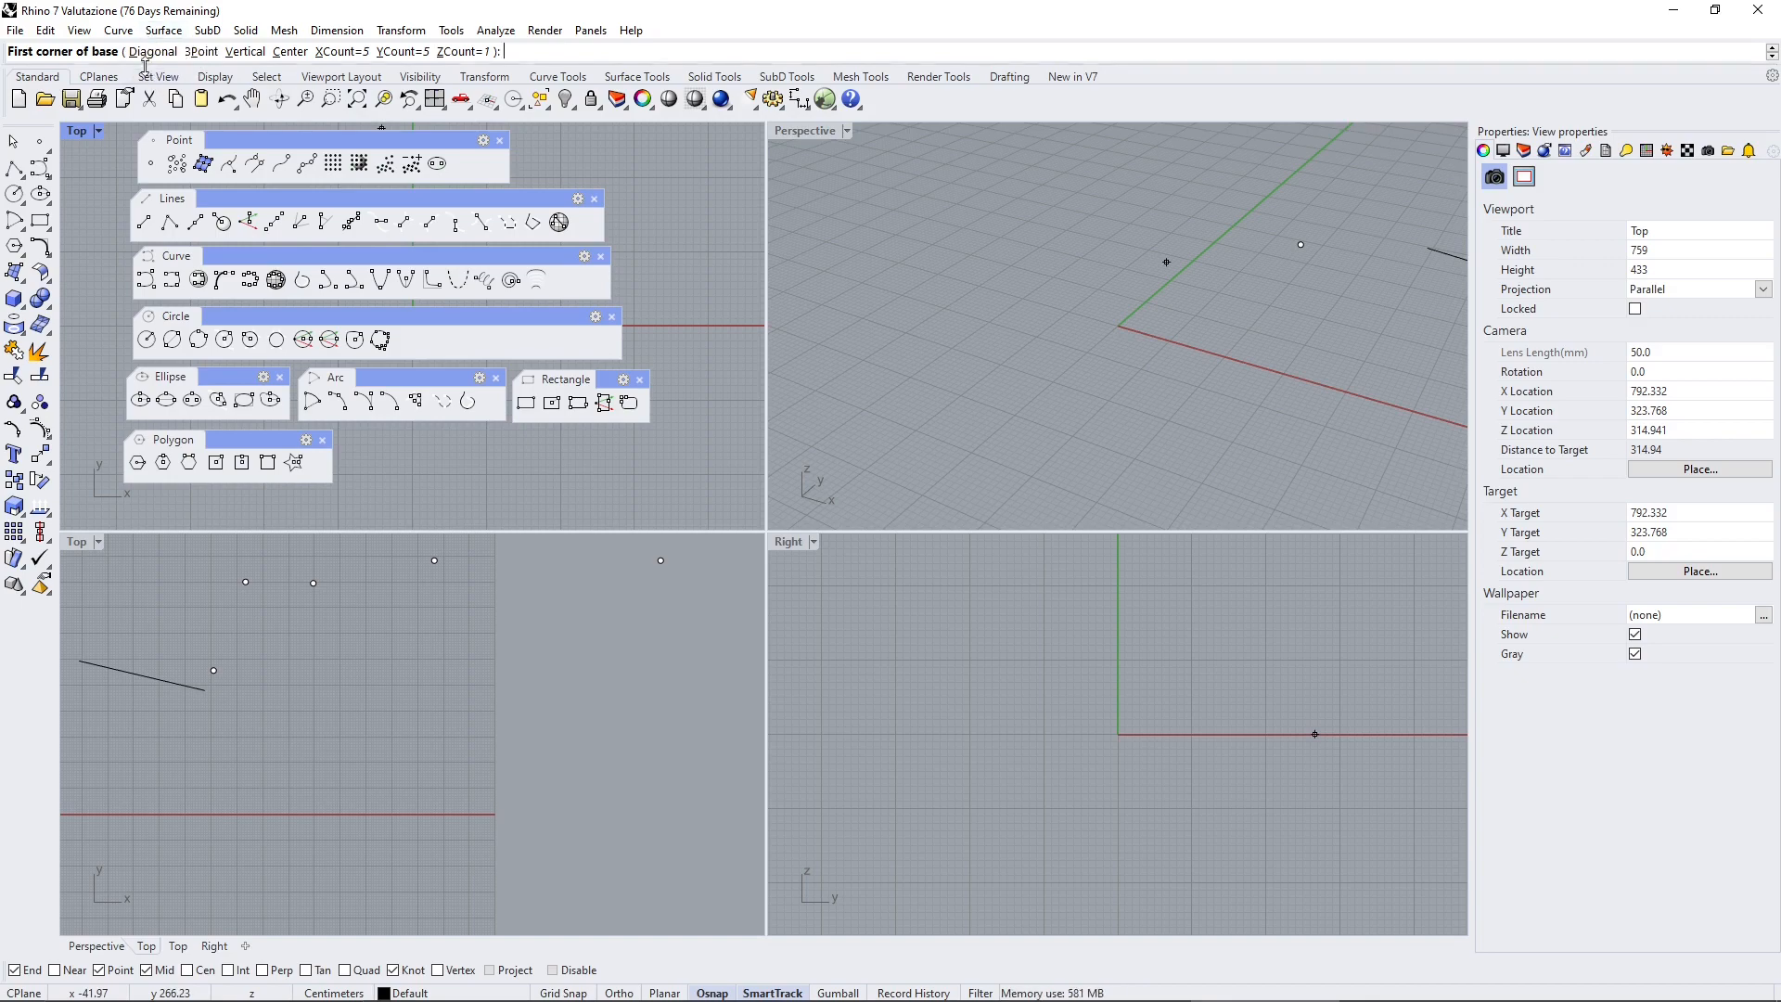
click(343, 52)
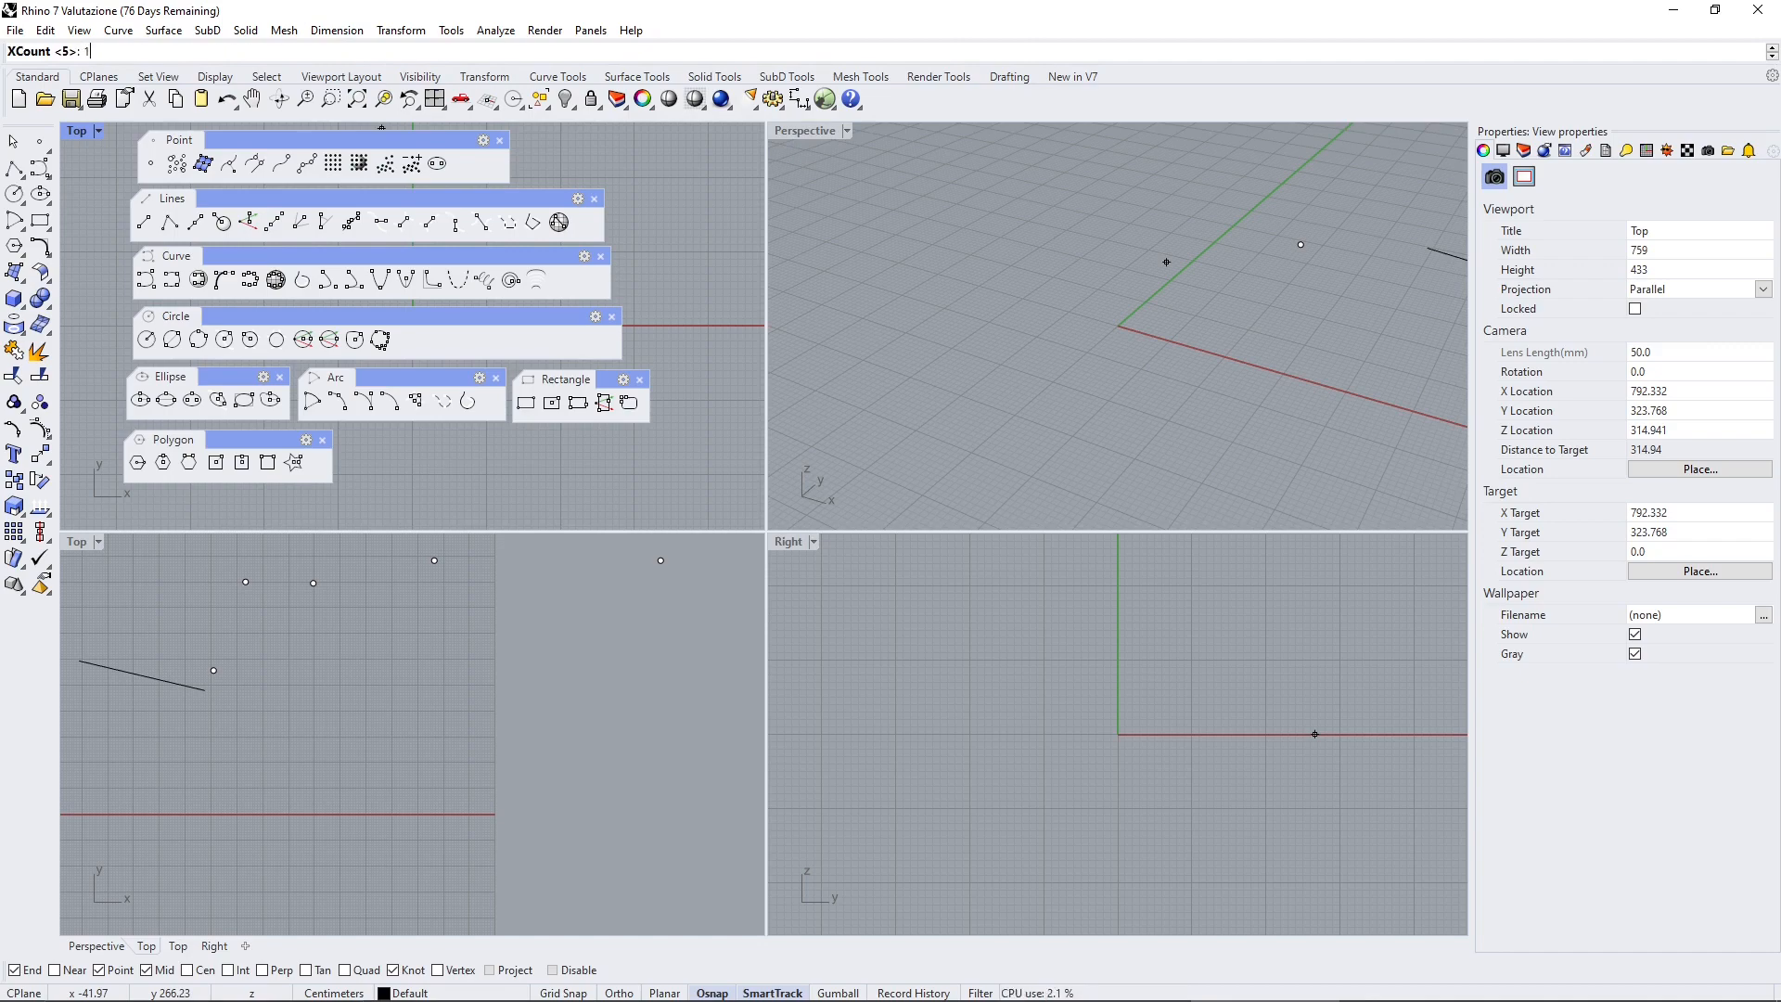
text(10)
key(Return)
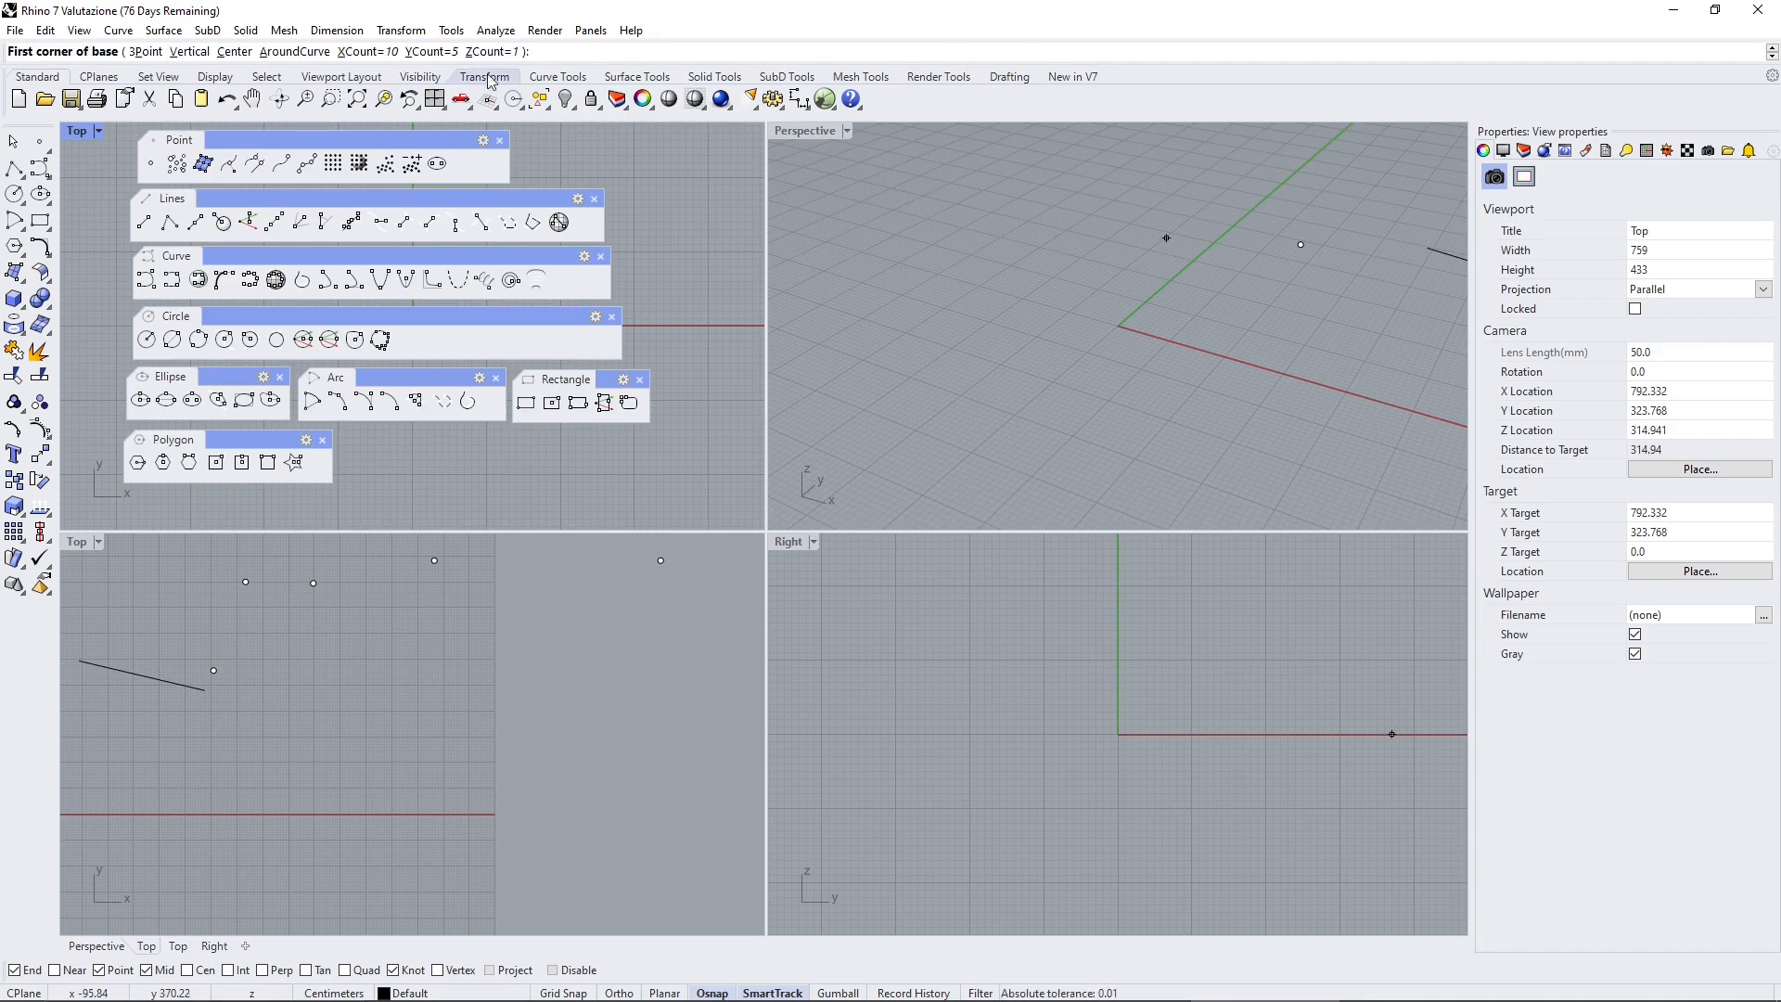
click(429, 52)
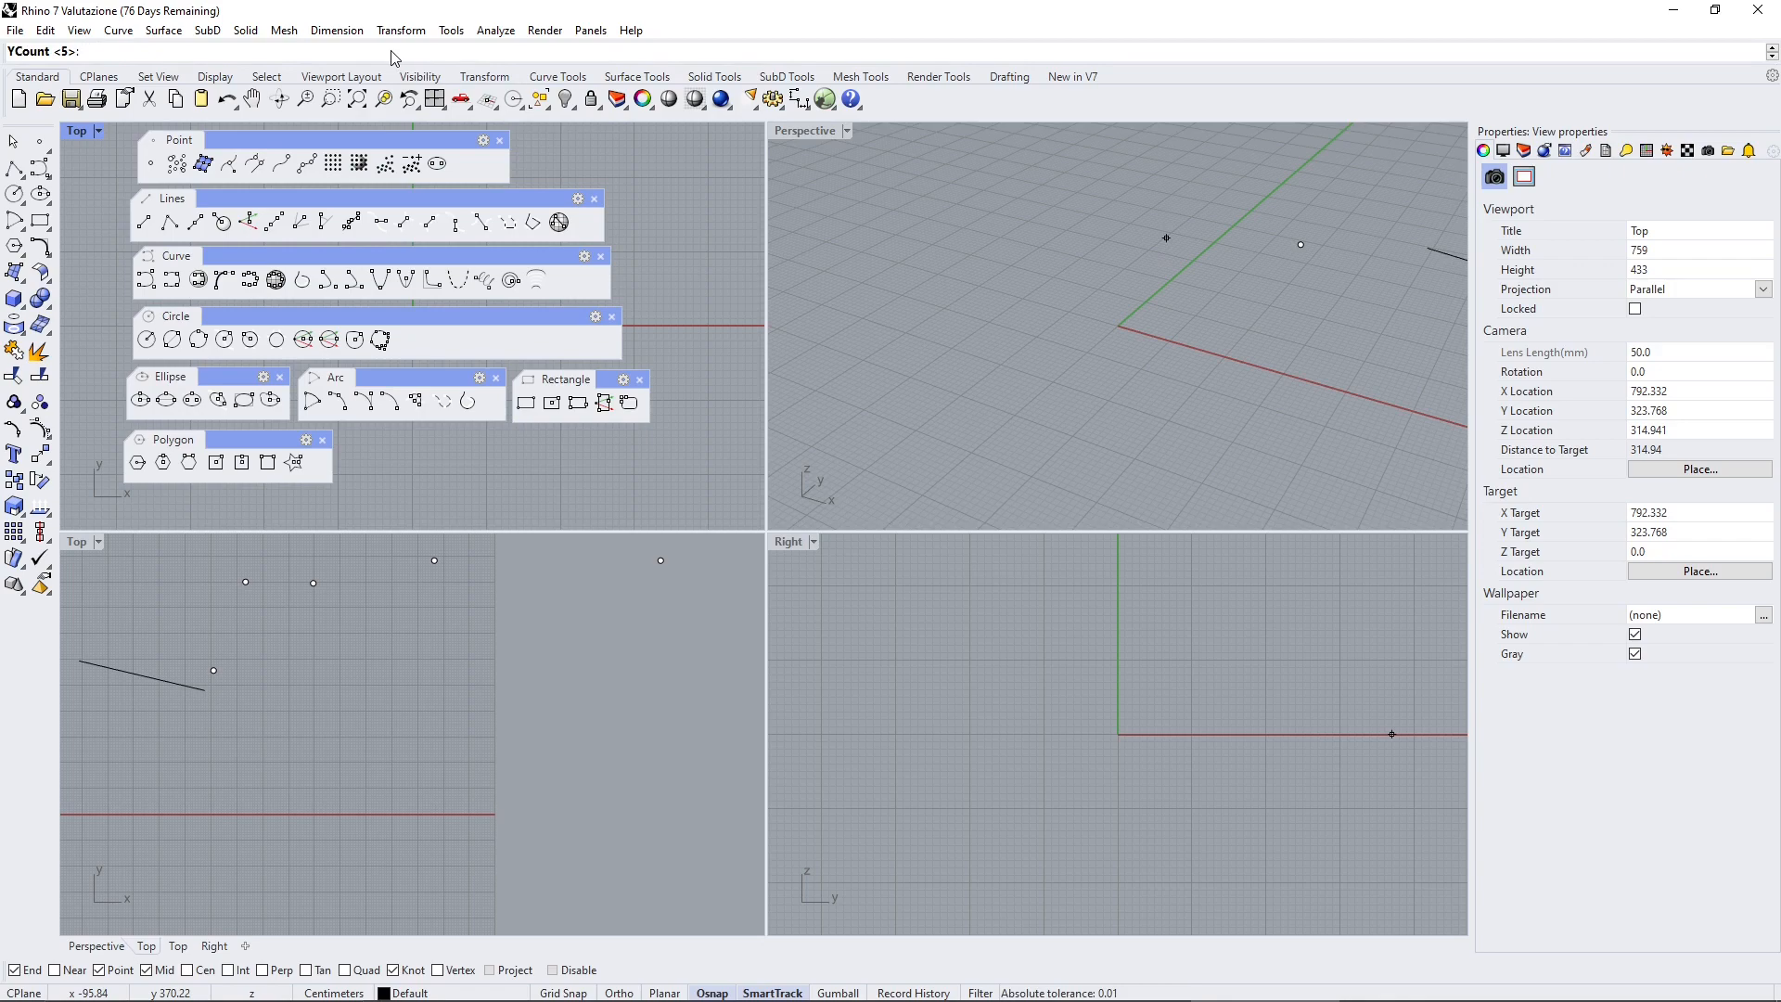
text(10)
key(Return)
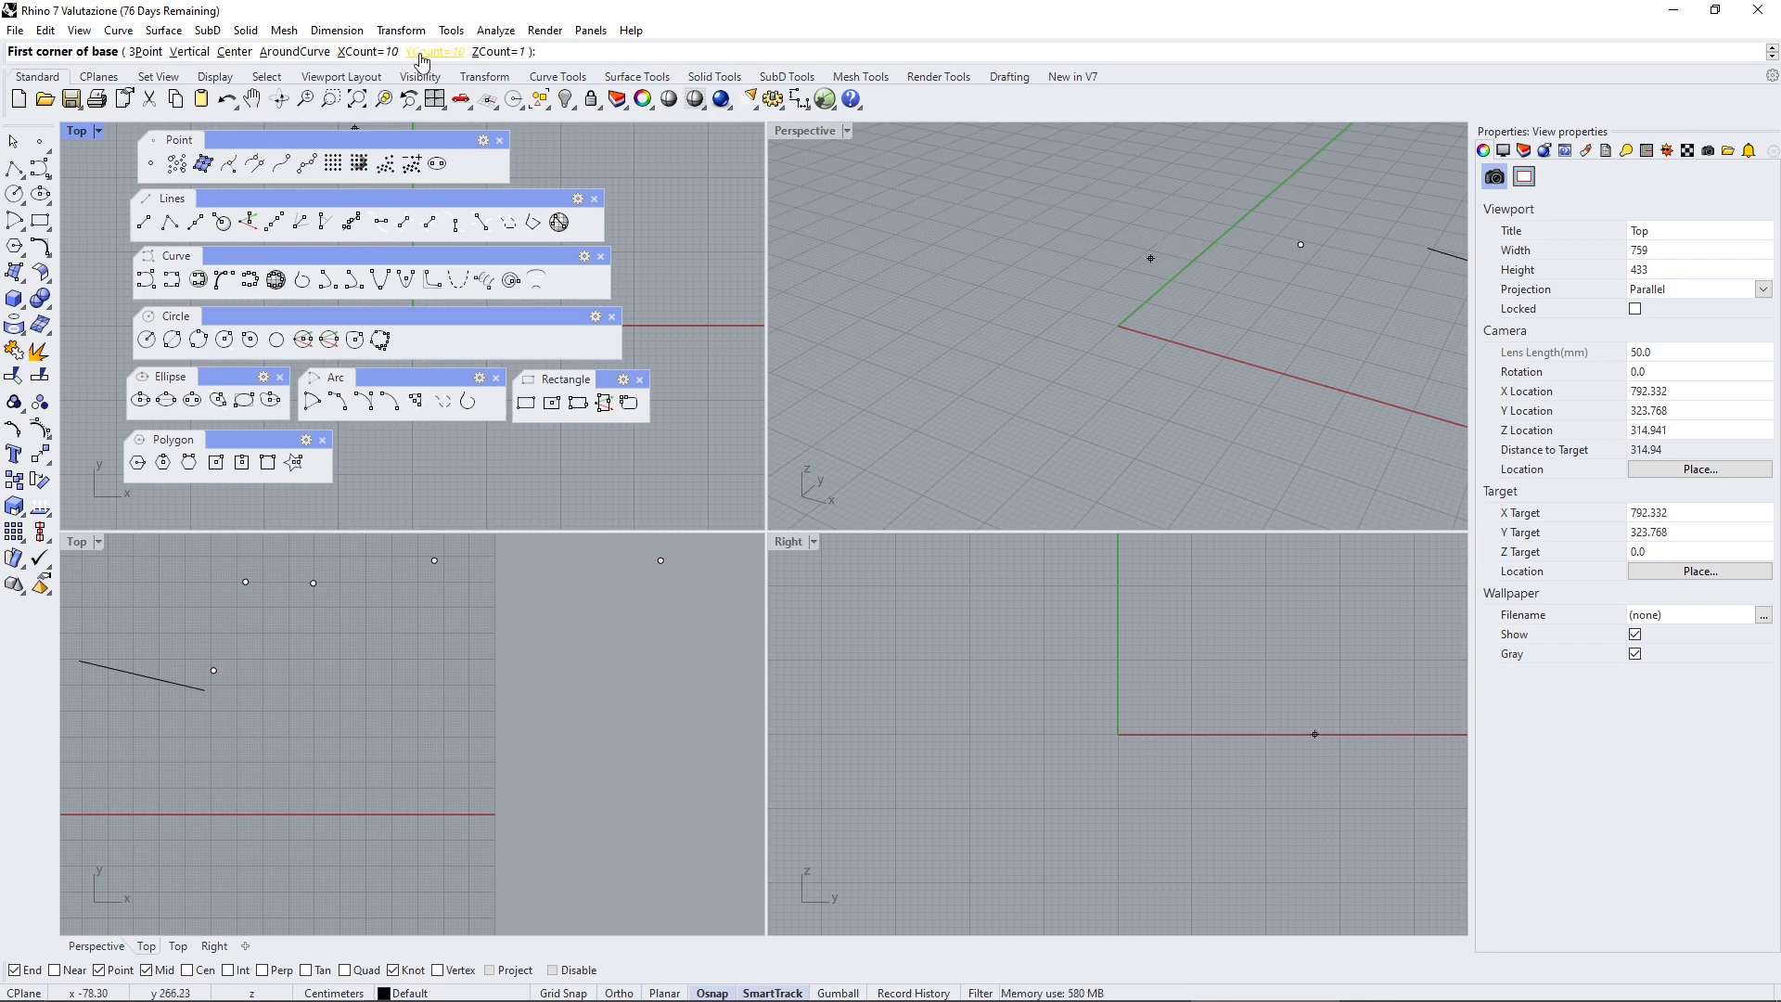
click(458, 777)
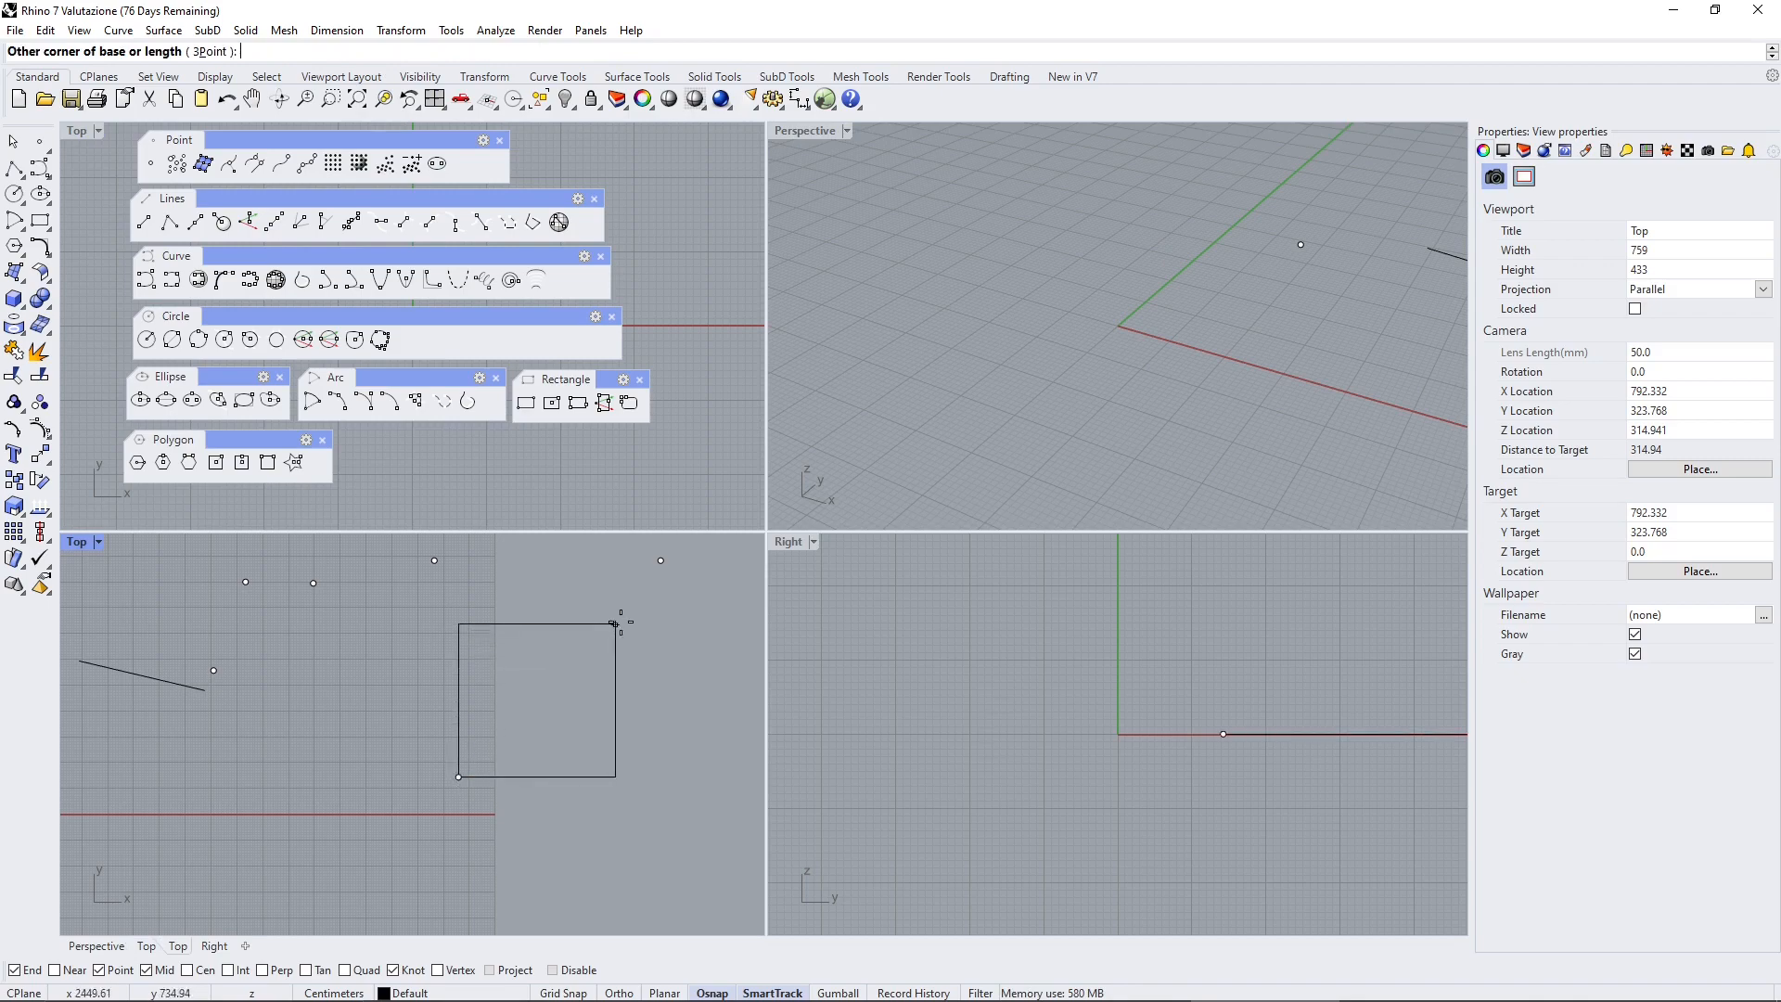
click(648, 604)
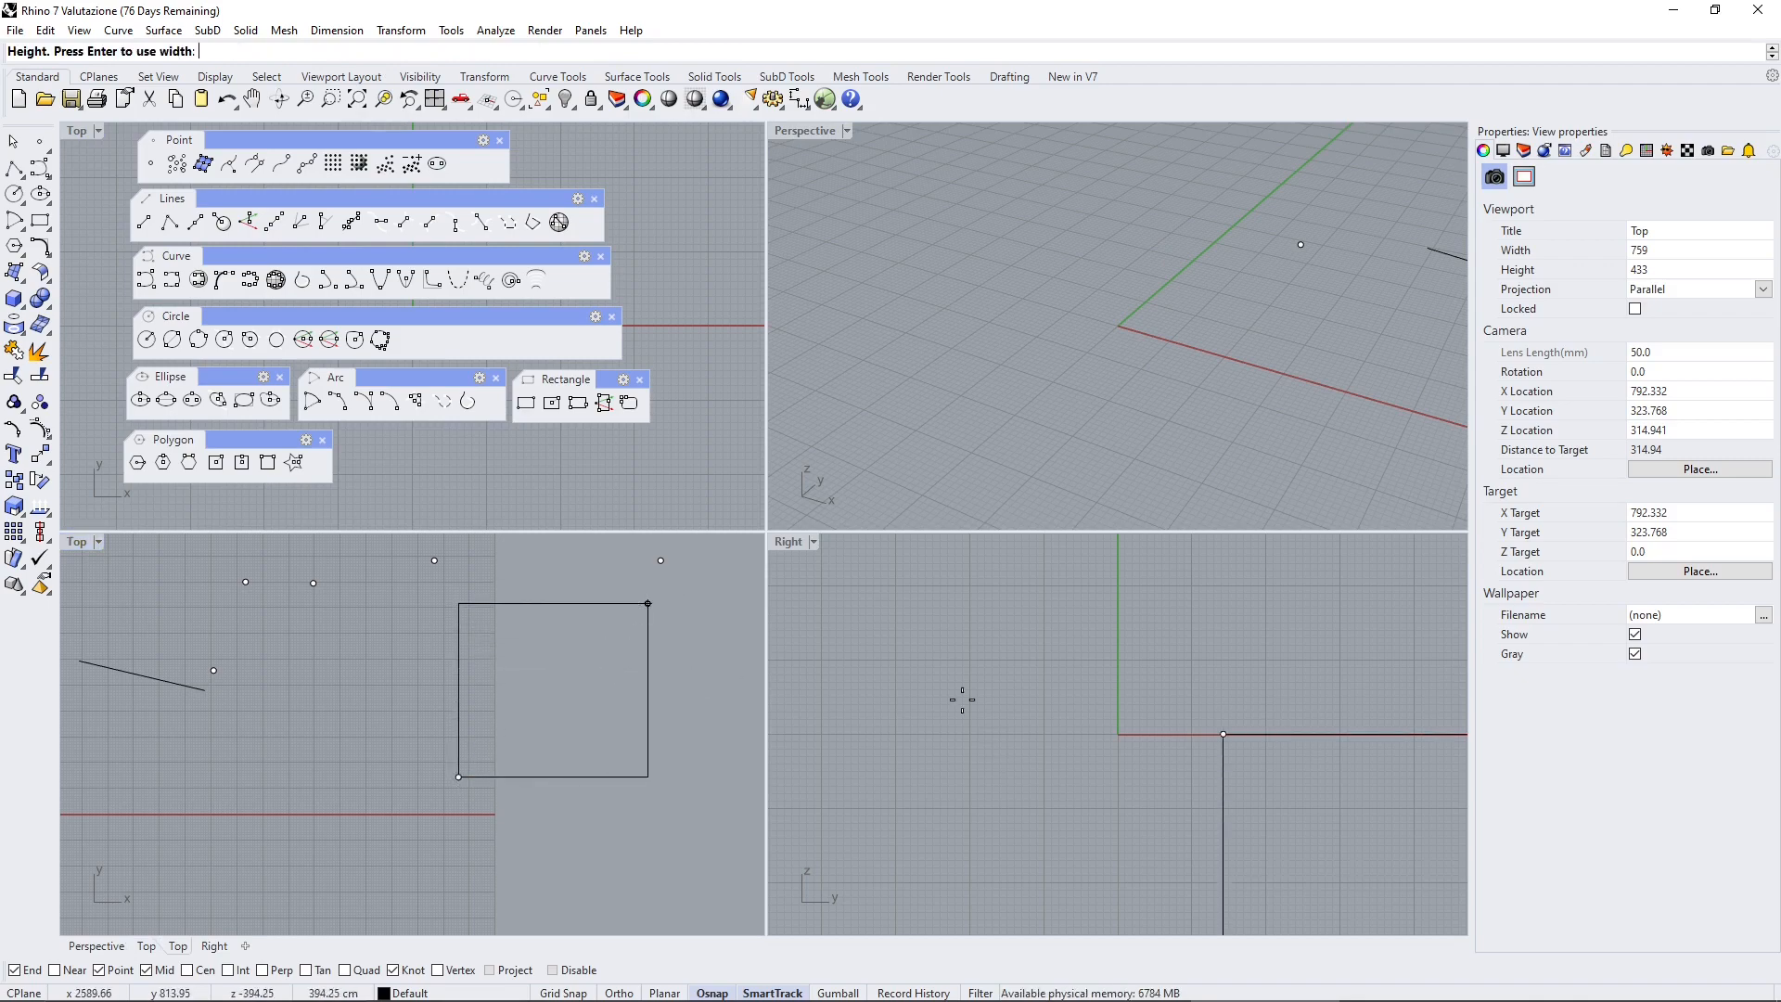
click(1161, 691)
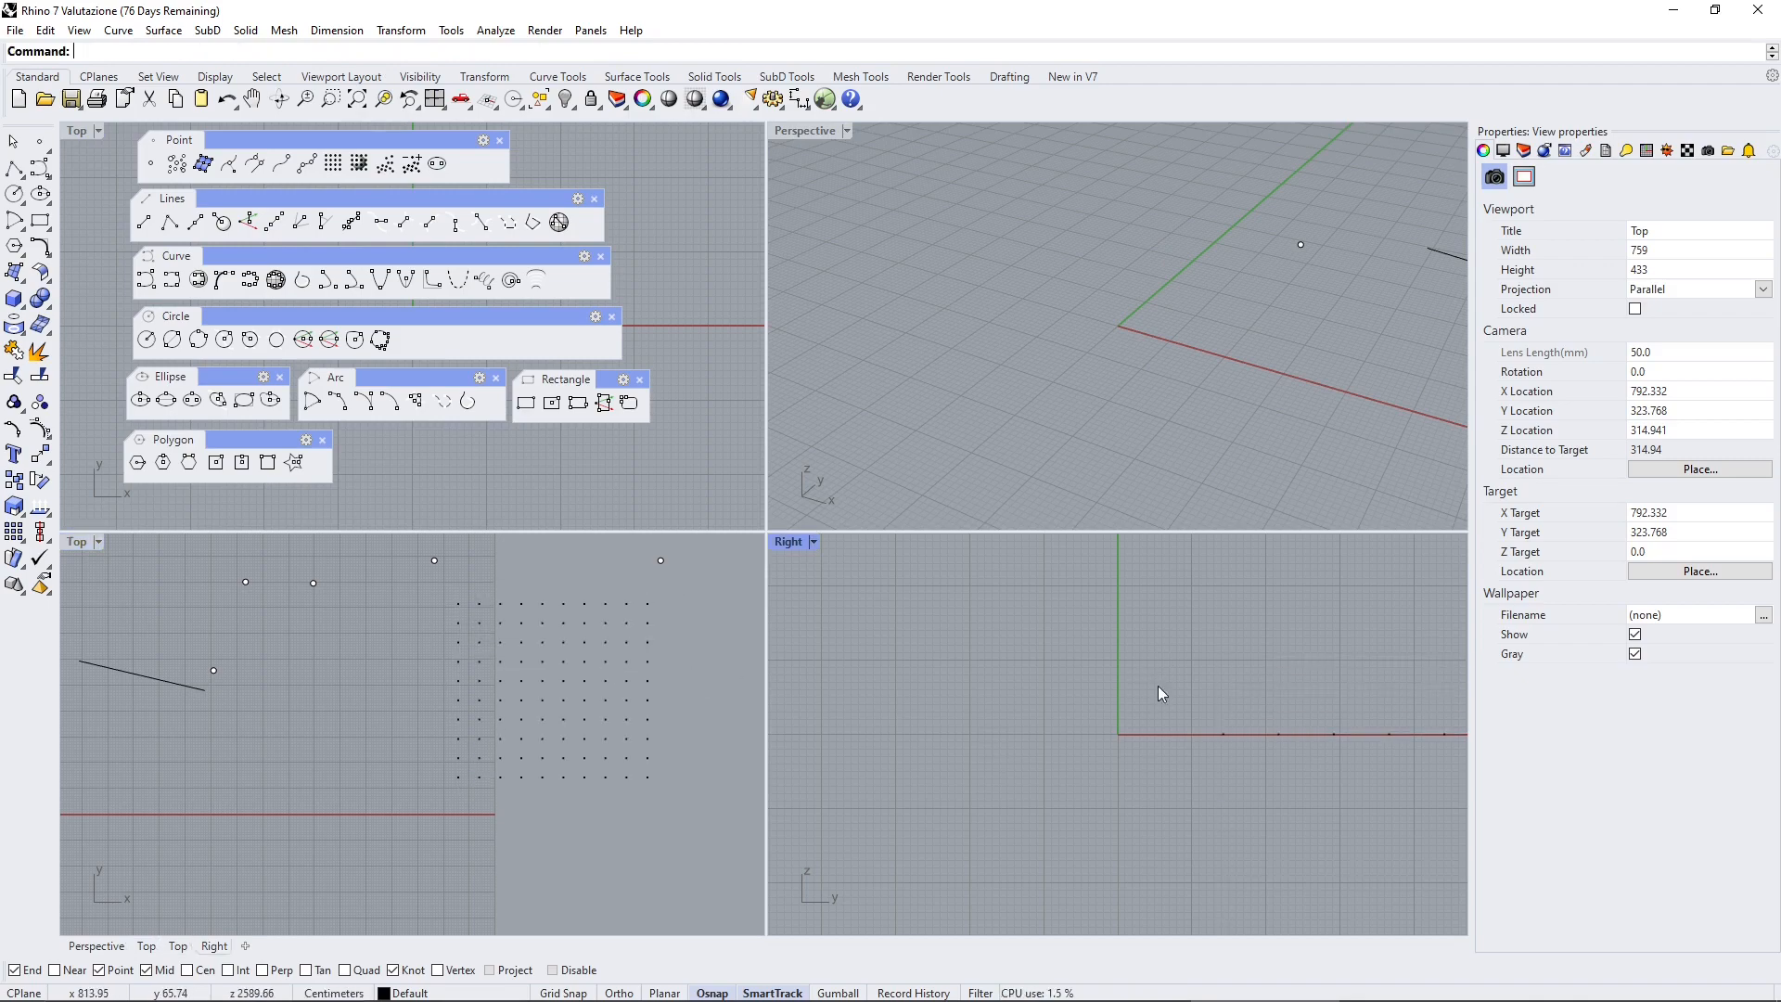
click(503, 695)
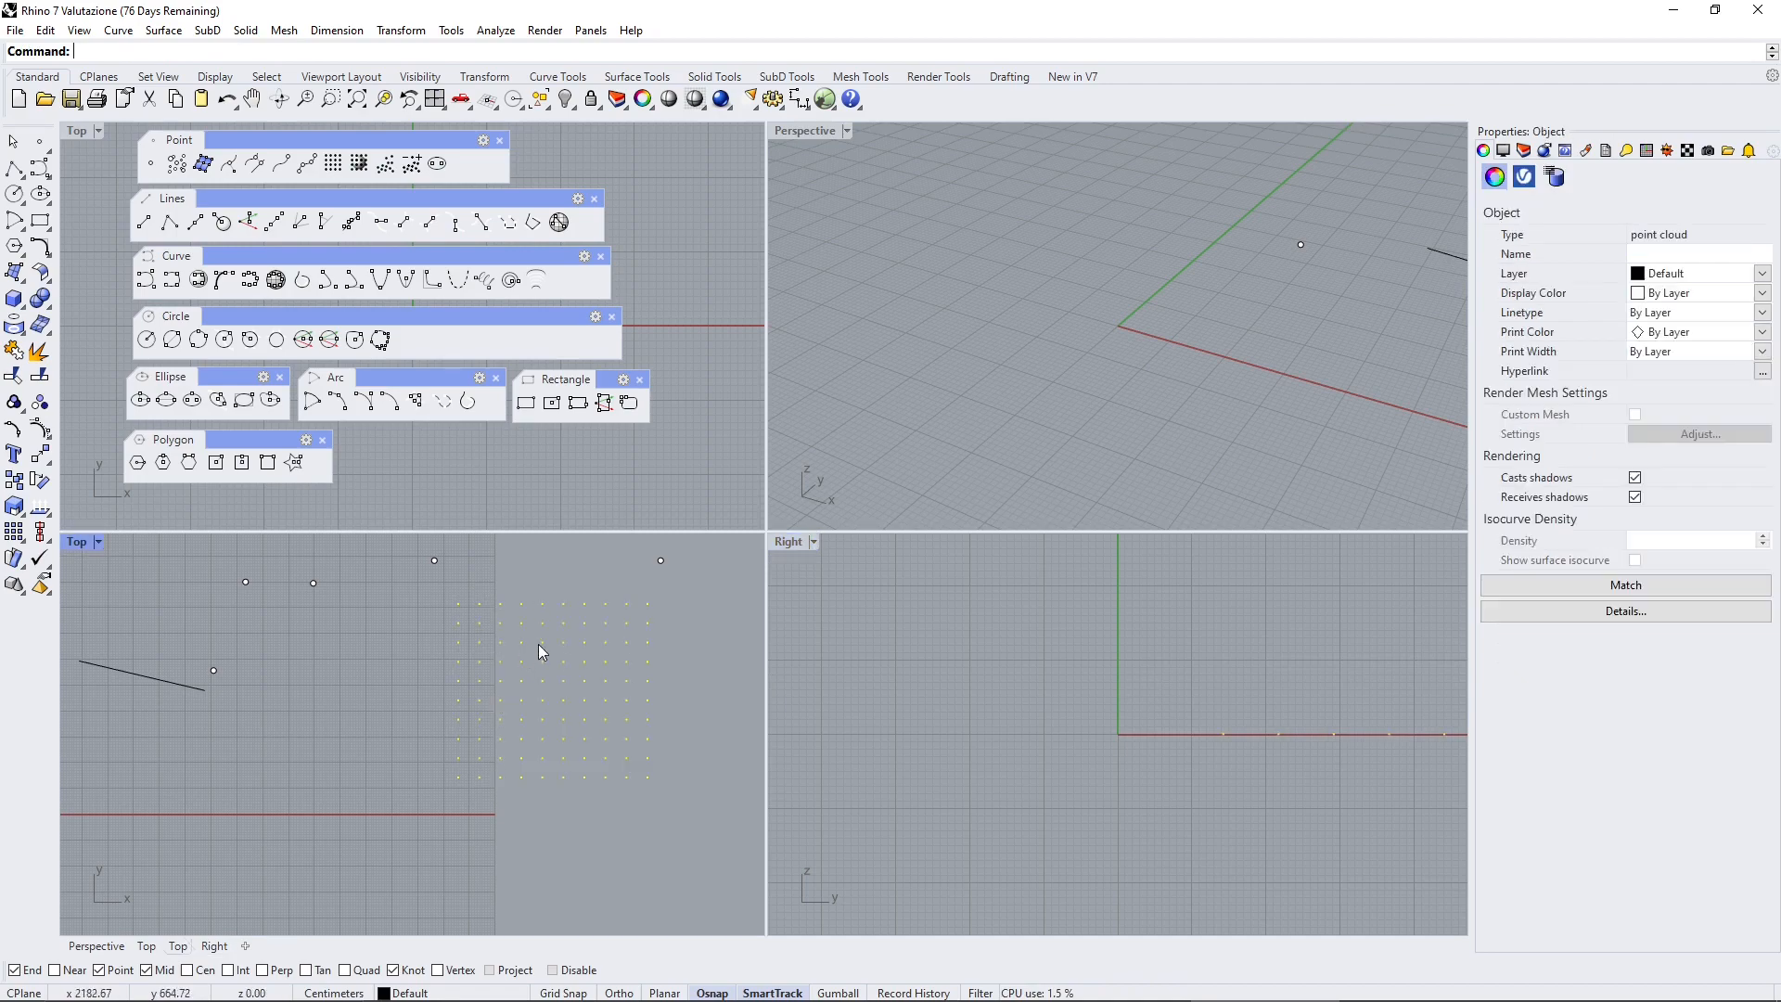
scroll(659, 665, up, 2)
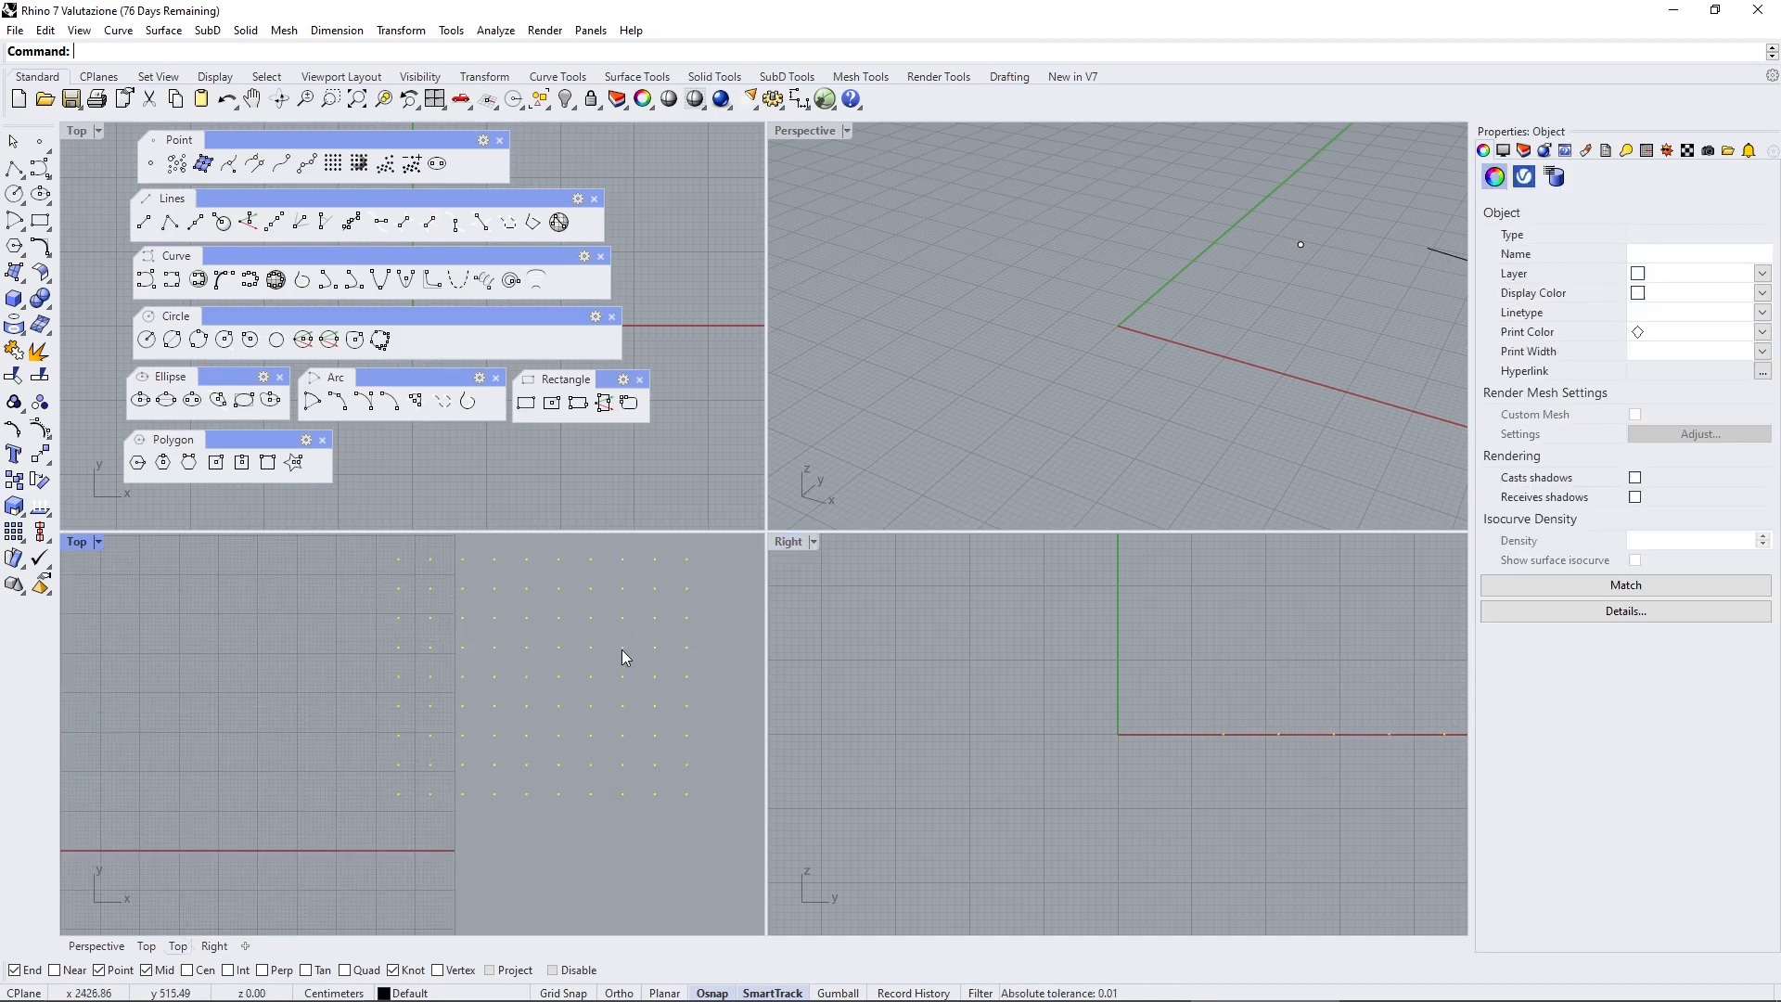
scroll(562, 722, down, 3)
key(Escape)
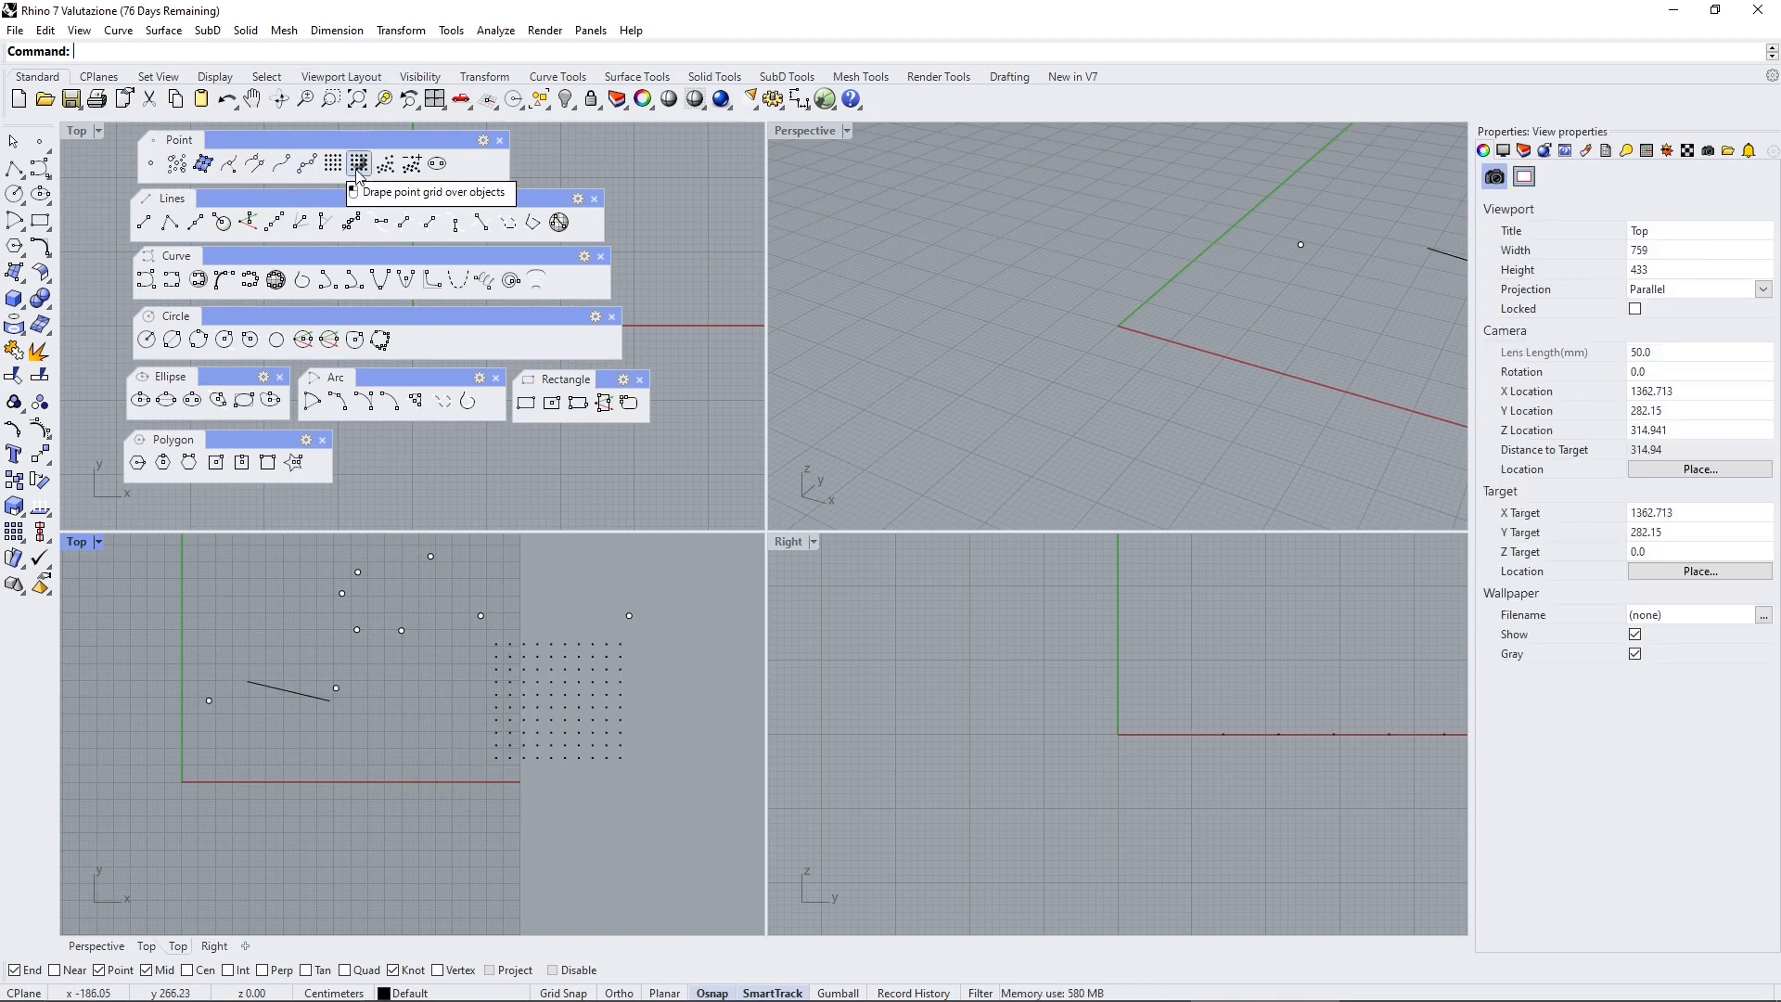
Draw a sphere by center and radius to the right of the point grid in the lower Top viewport
scroll(593, 622, down, 3)
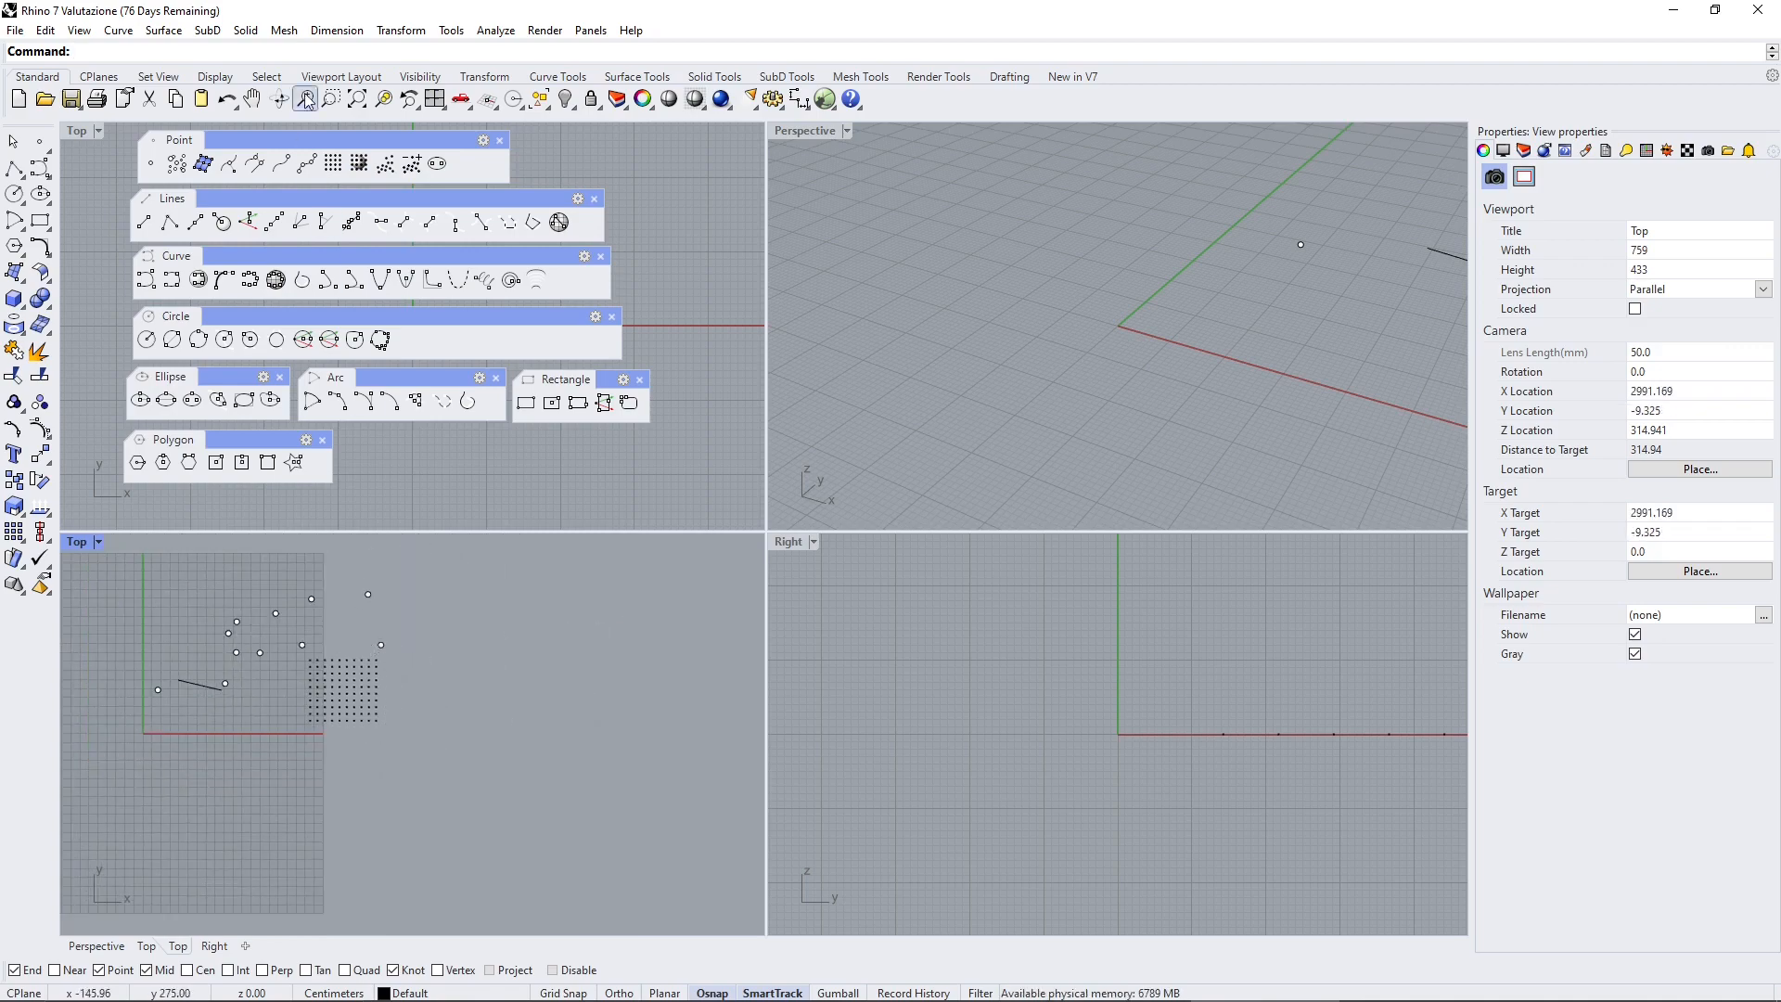
click(246, 30)
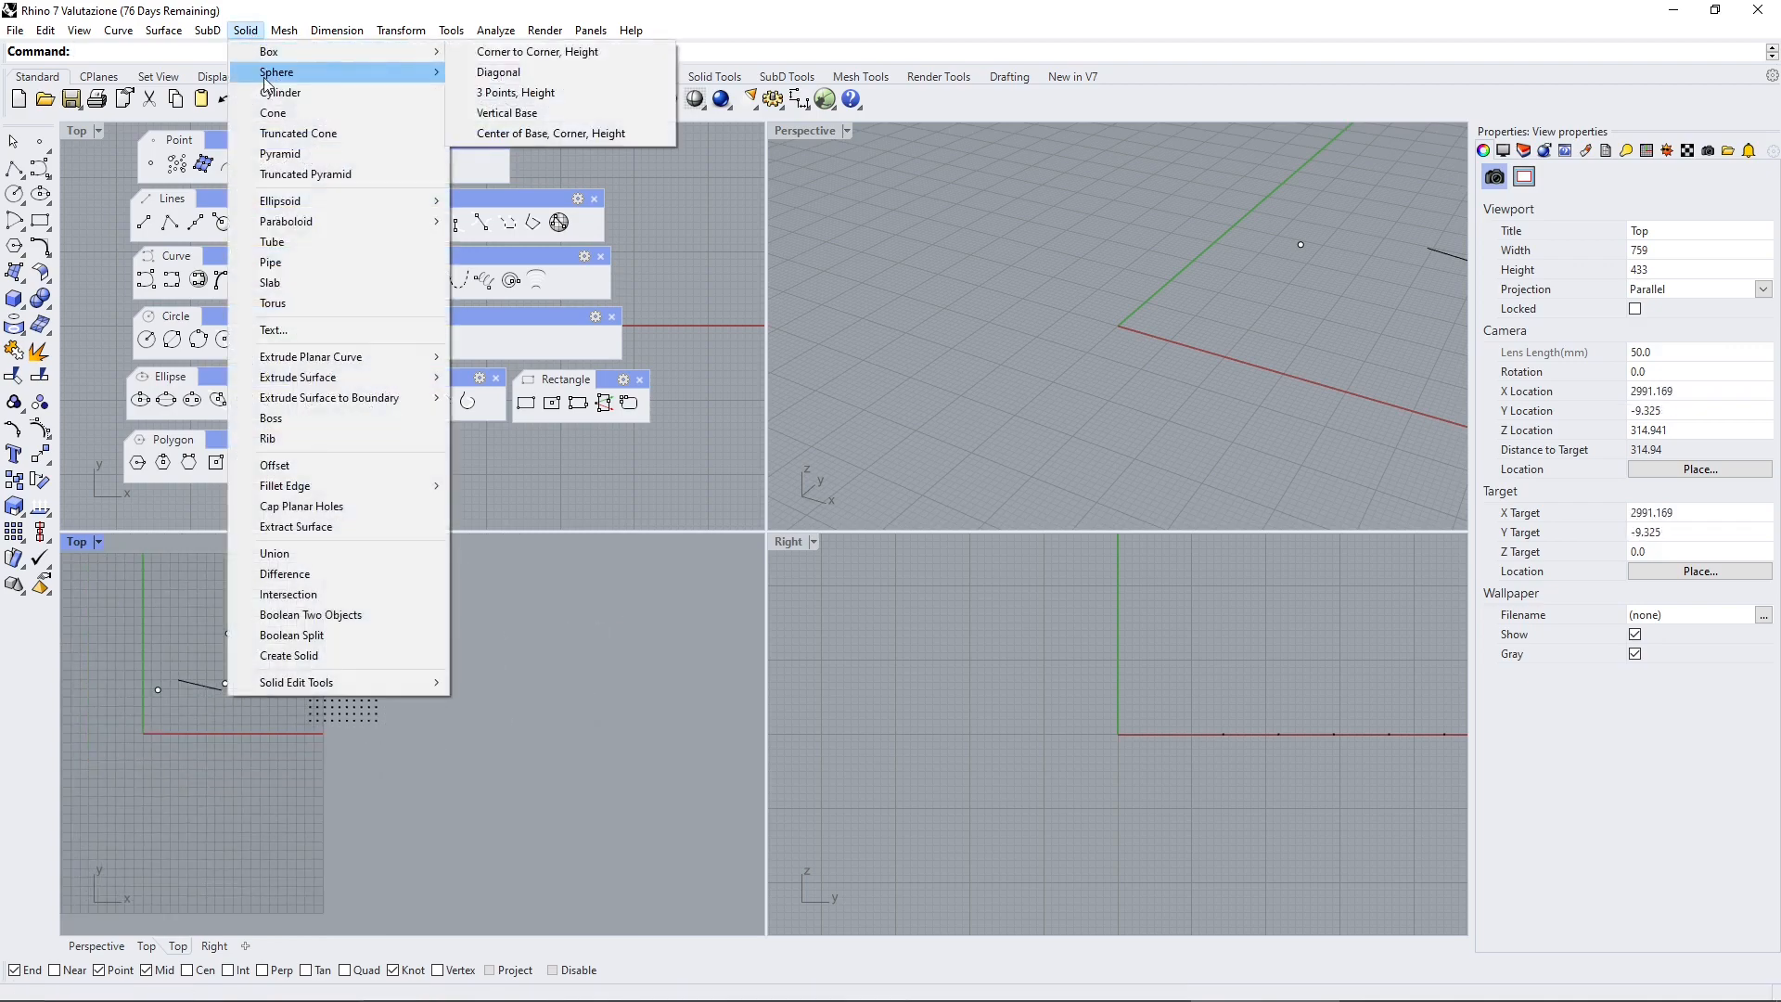
mouse_move(442, 80)
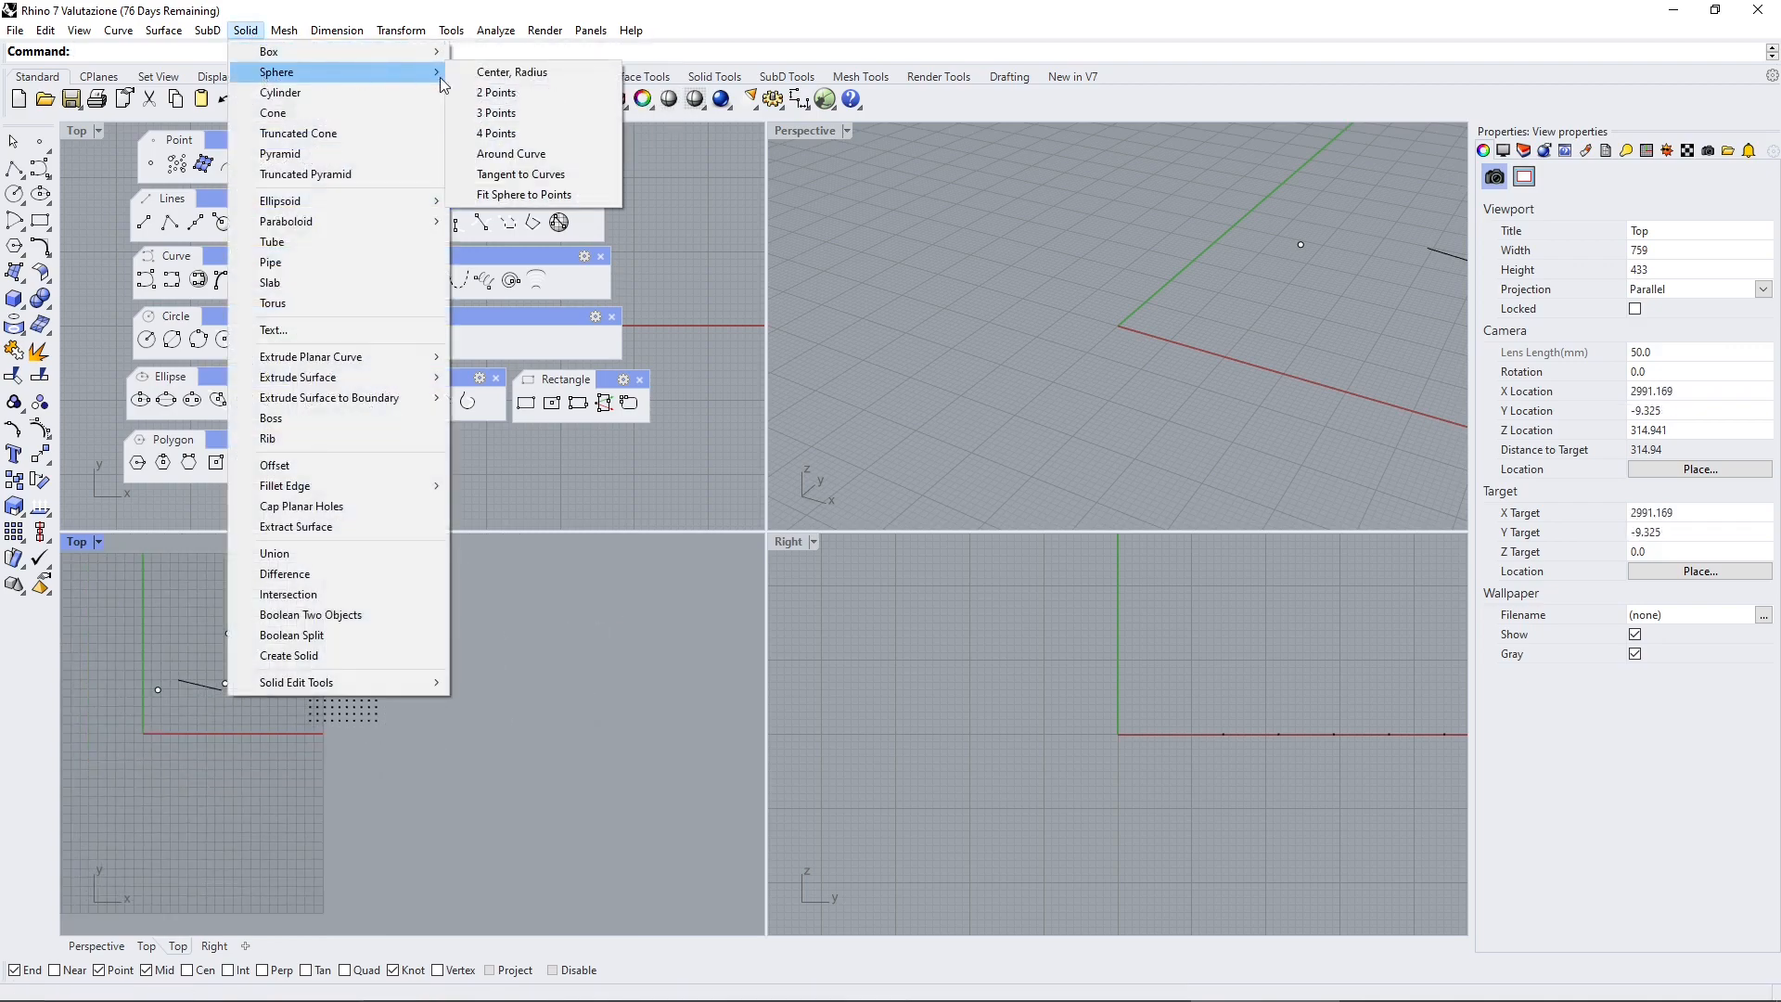
click(501, 73)
click(470, 676)
click(473, 703)
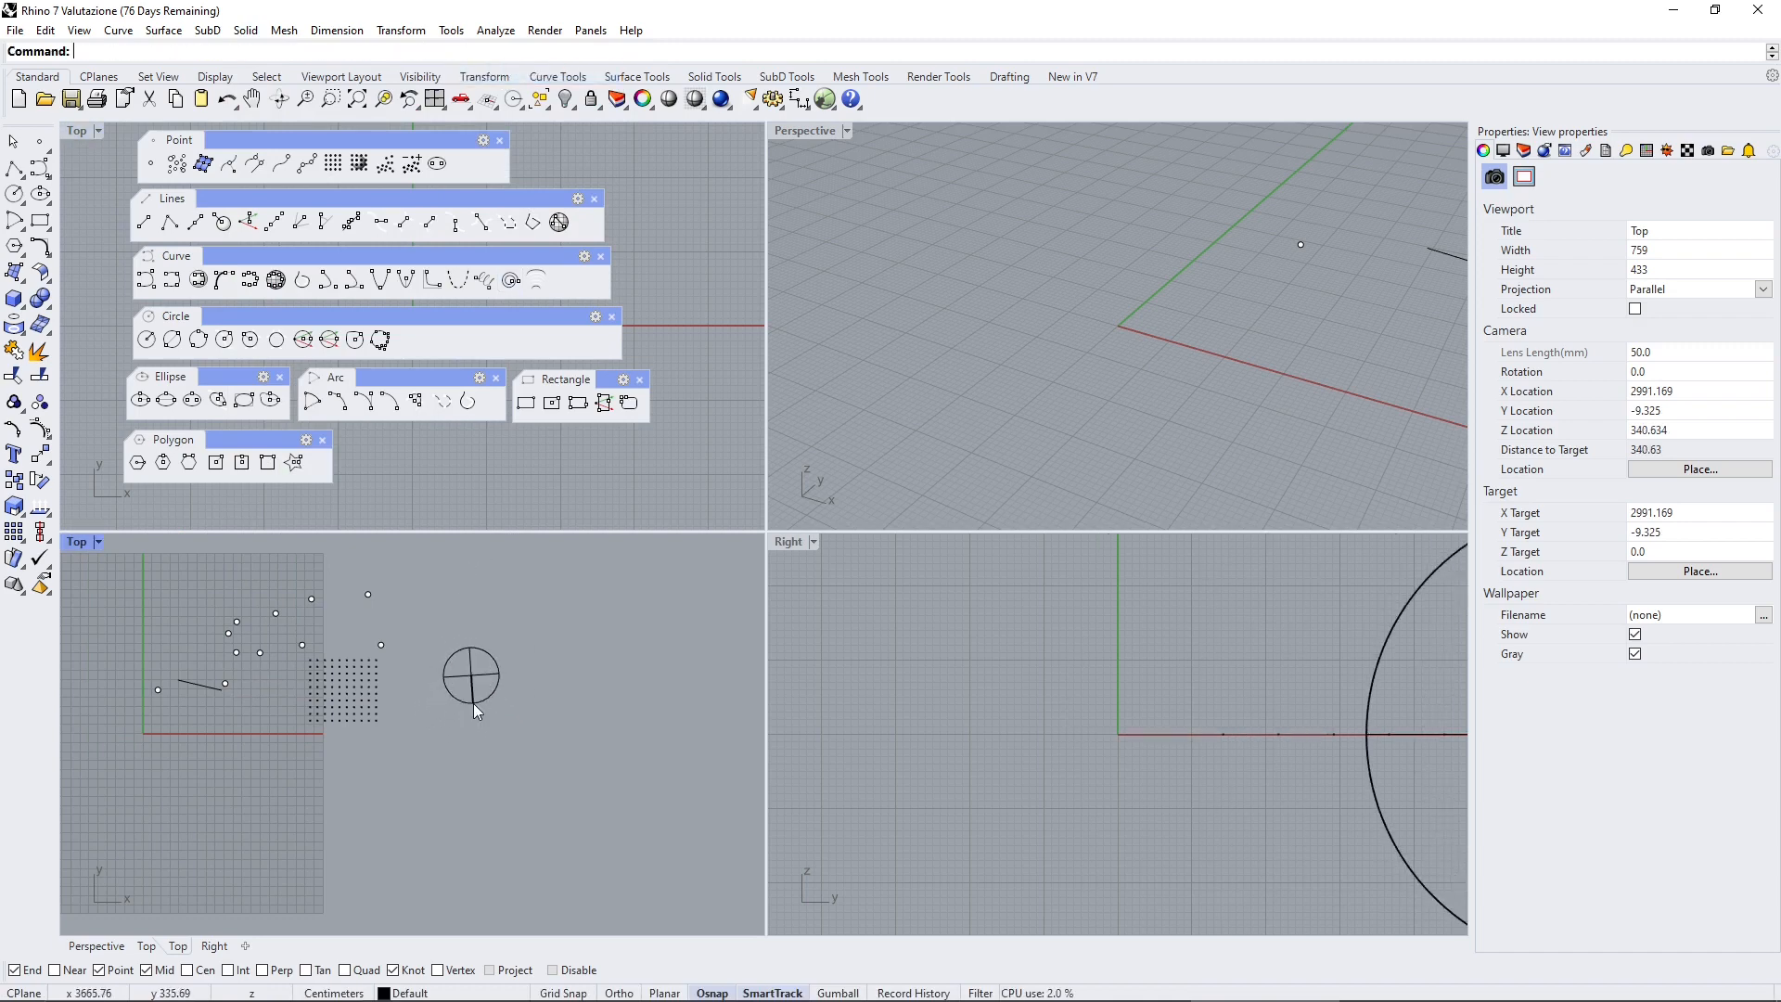
Drape a point grid over the sphere within a window surrounding it, and check the result in the Right and Perspective views
click(359, 163)
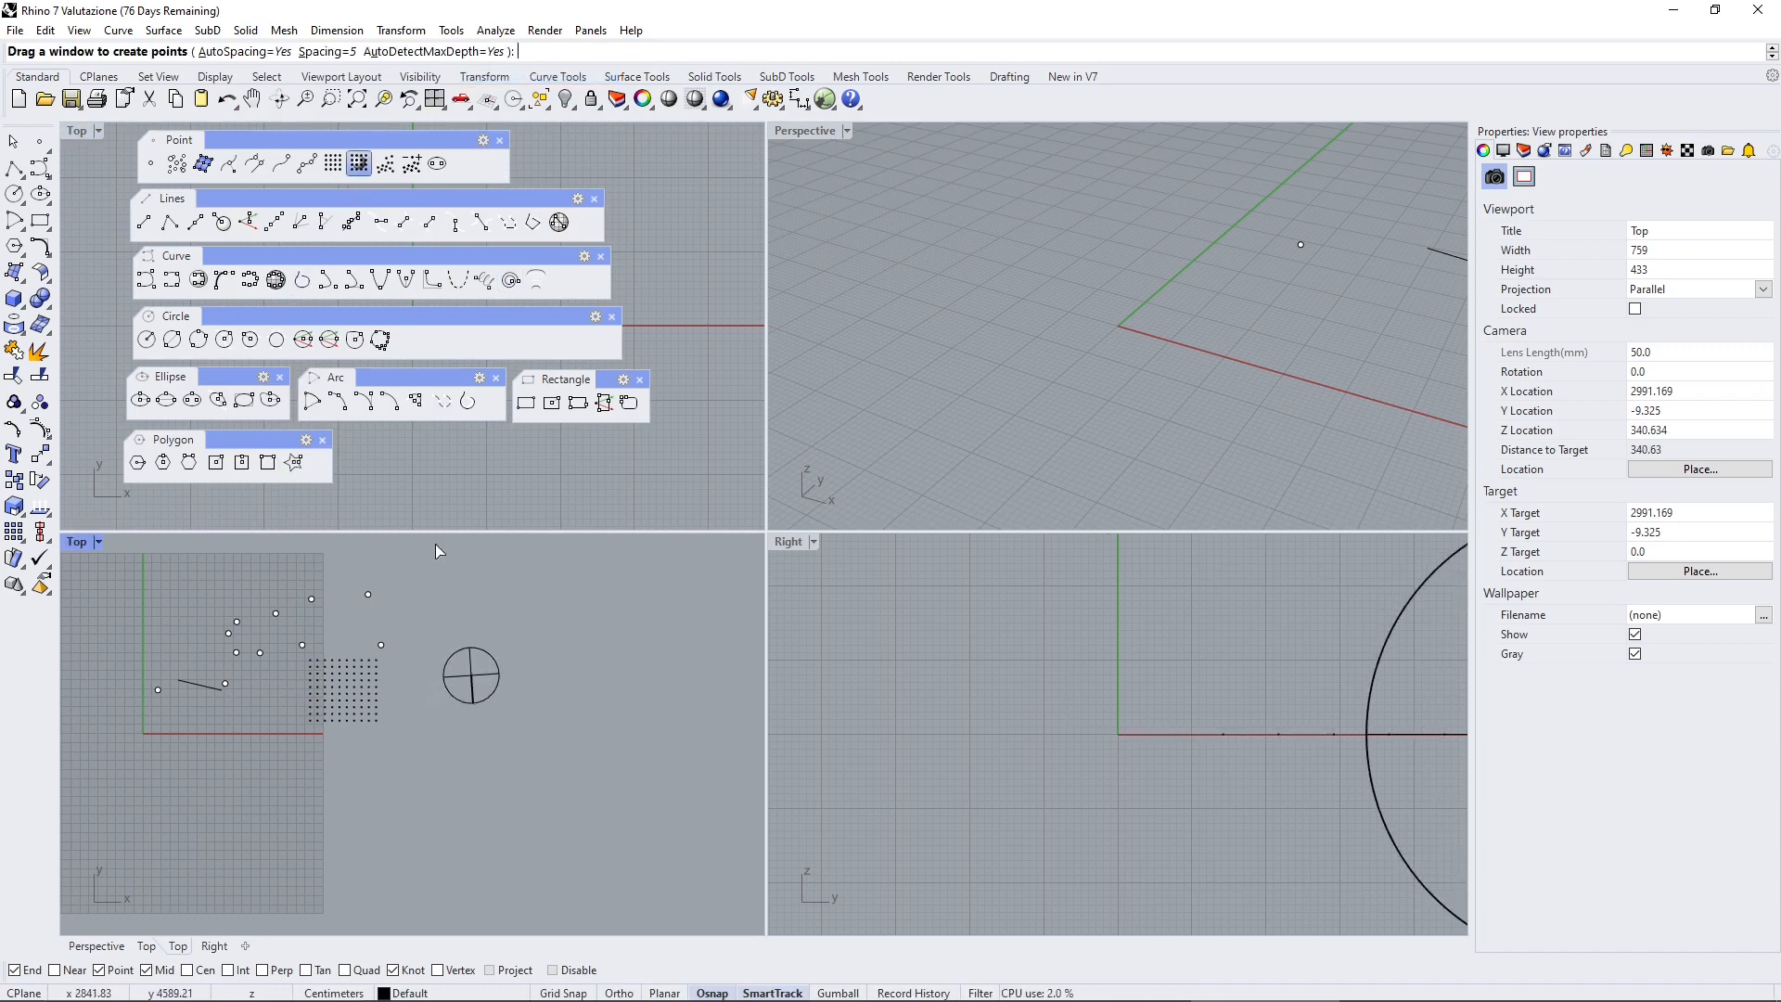
drag(420, 612, 539, 752)
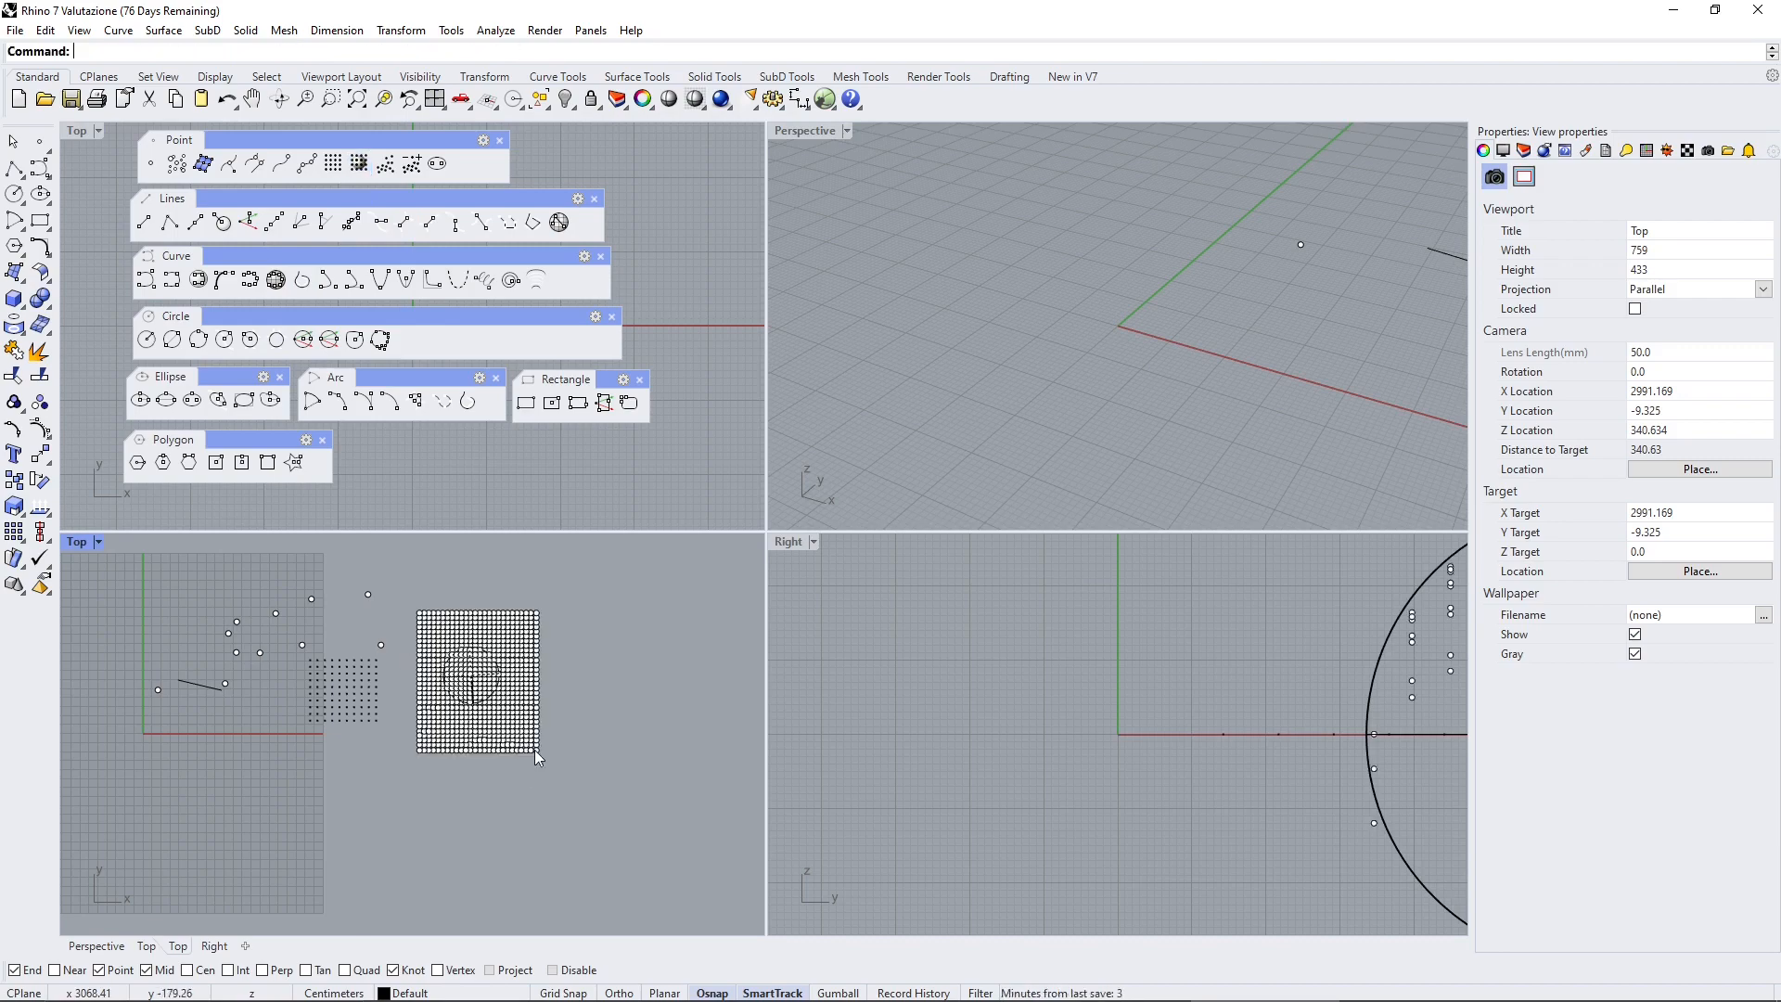
scroll(1016, 775, down, 10)
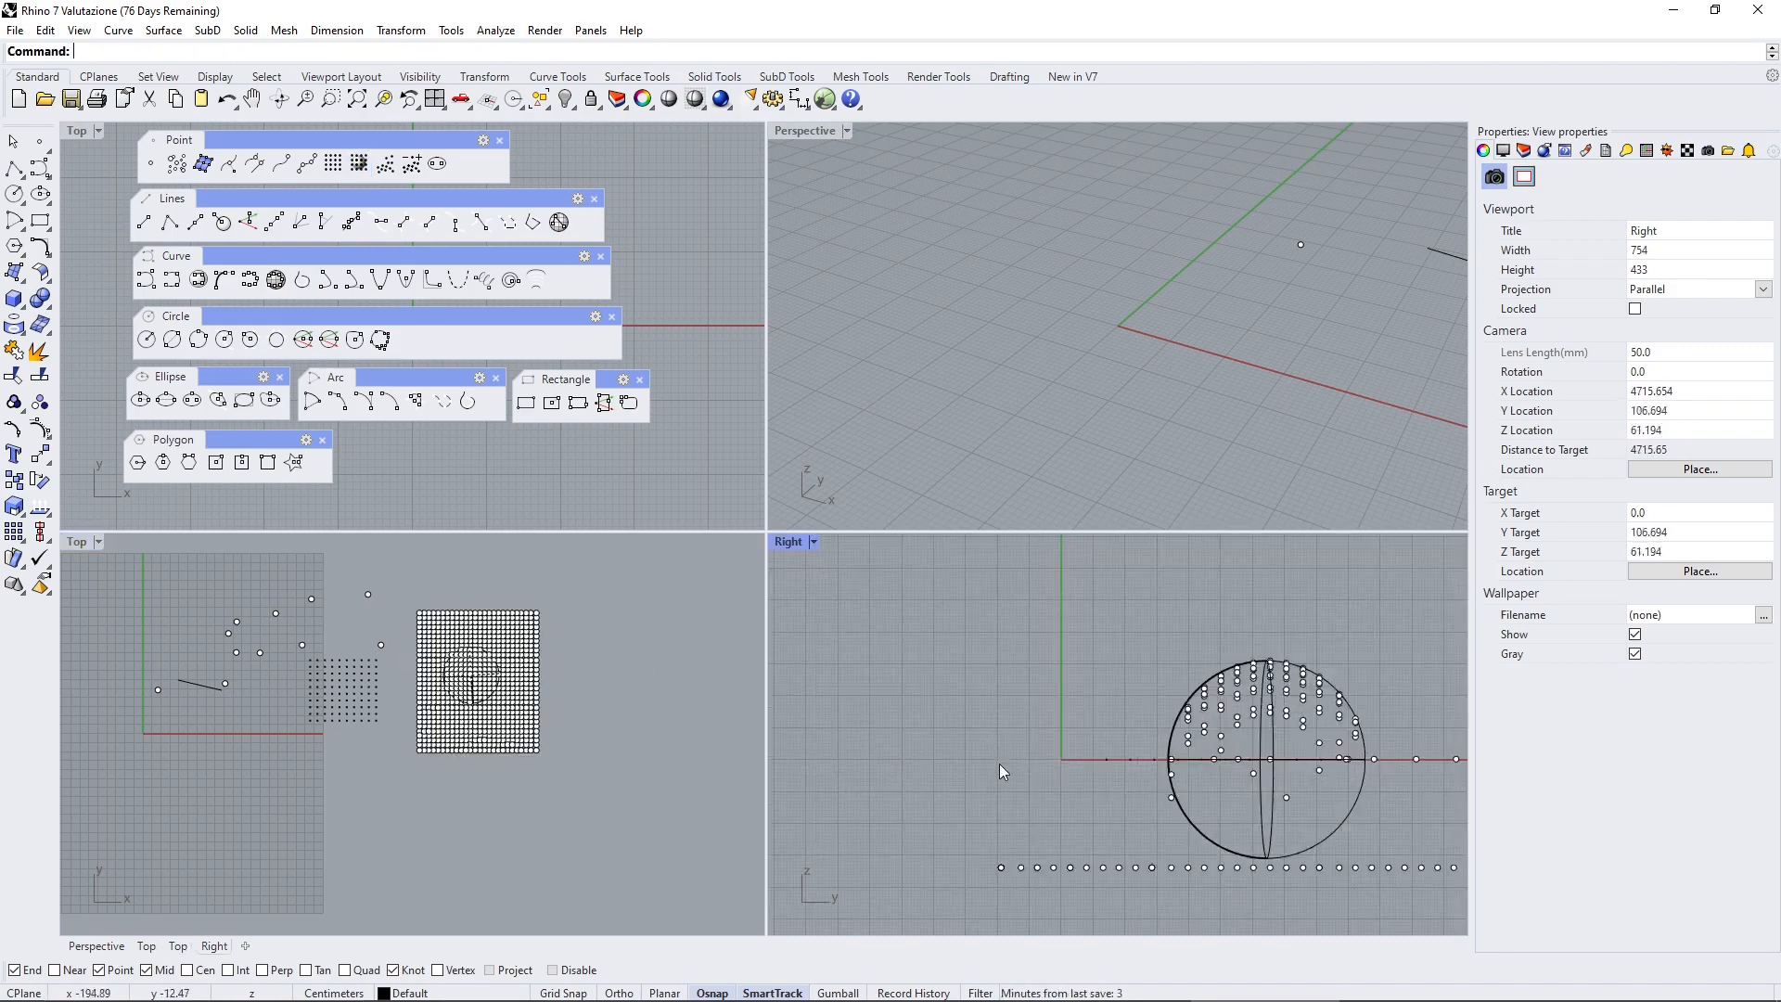
scroll(1043, 244, down, 11)
scroll(963, 304, down, 2)
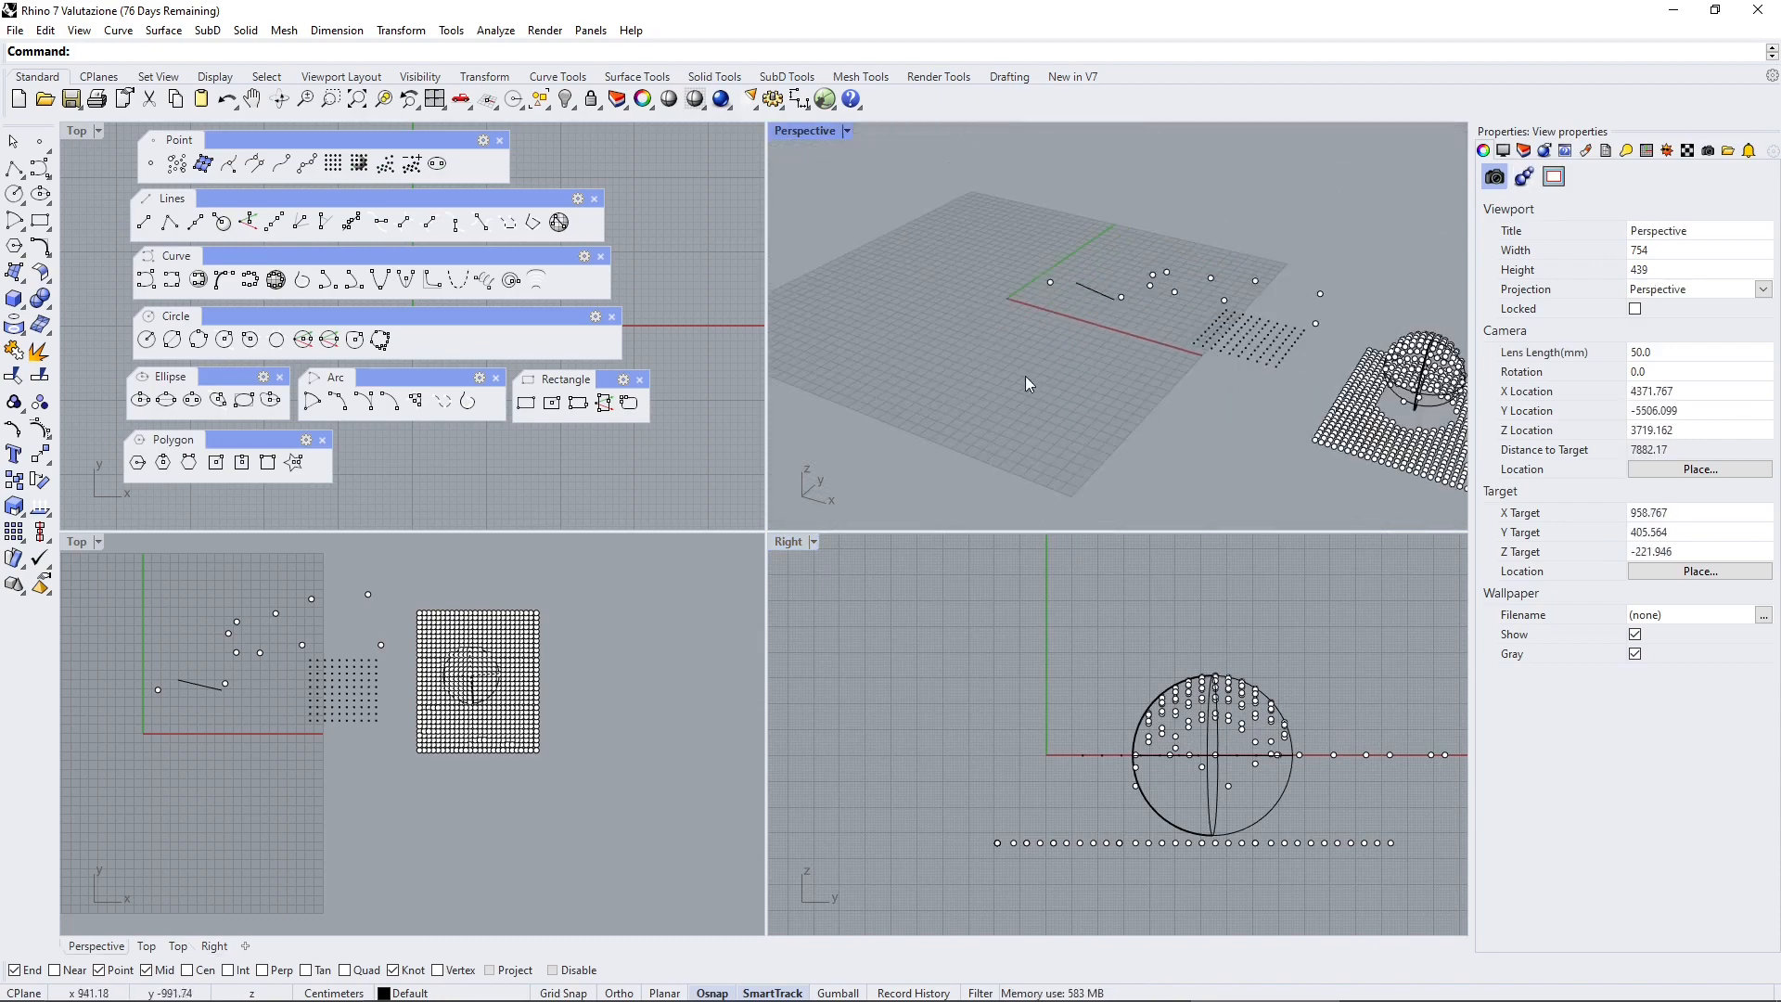
Inspect the draped points around the sphere in the Perspective view and set that viewport to Shaded display
scroll(1026, 376, down, 8)
scroll(1225, 408, up, 12)
right_drag(1231, 365, 1264, 268)
scroll(1265, 268, up, 4)
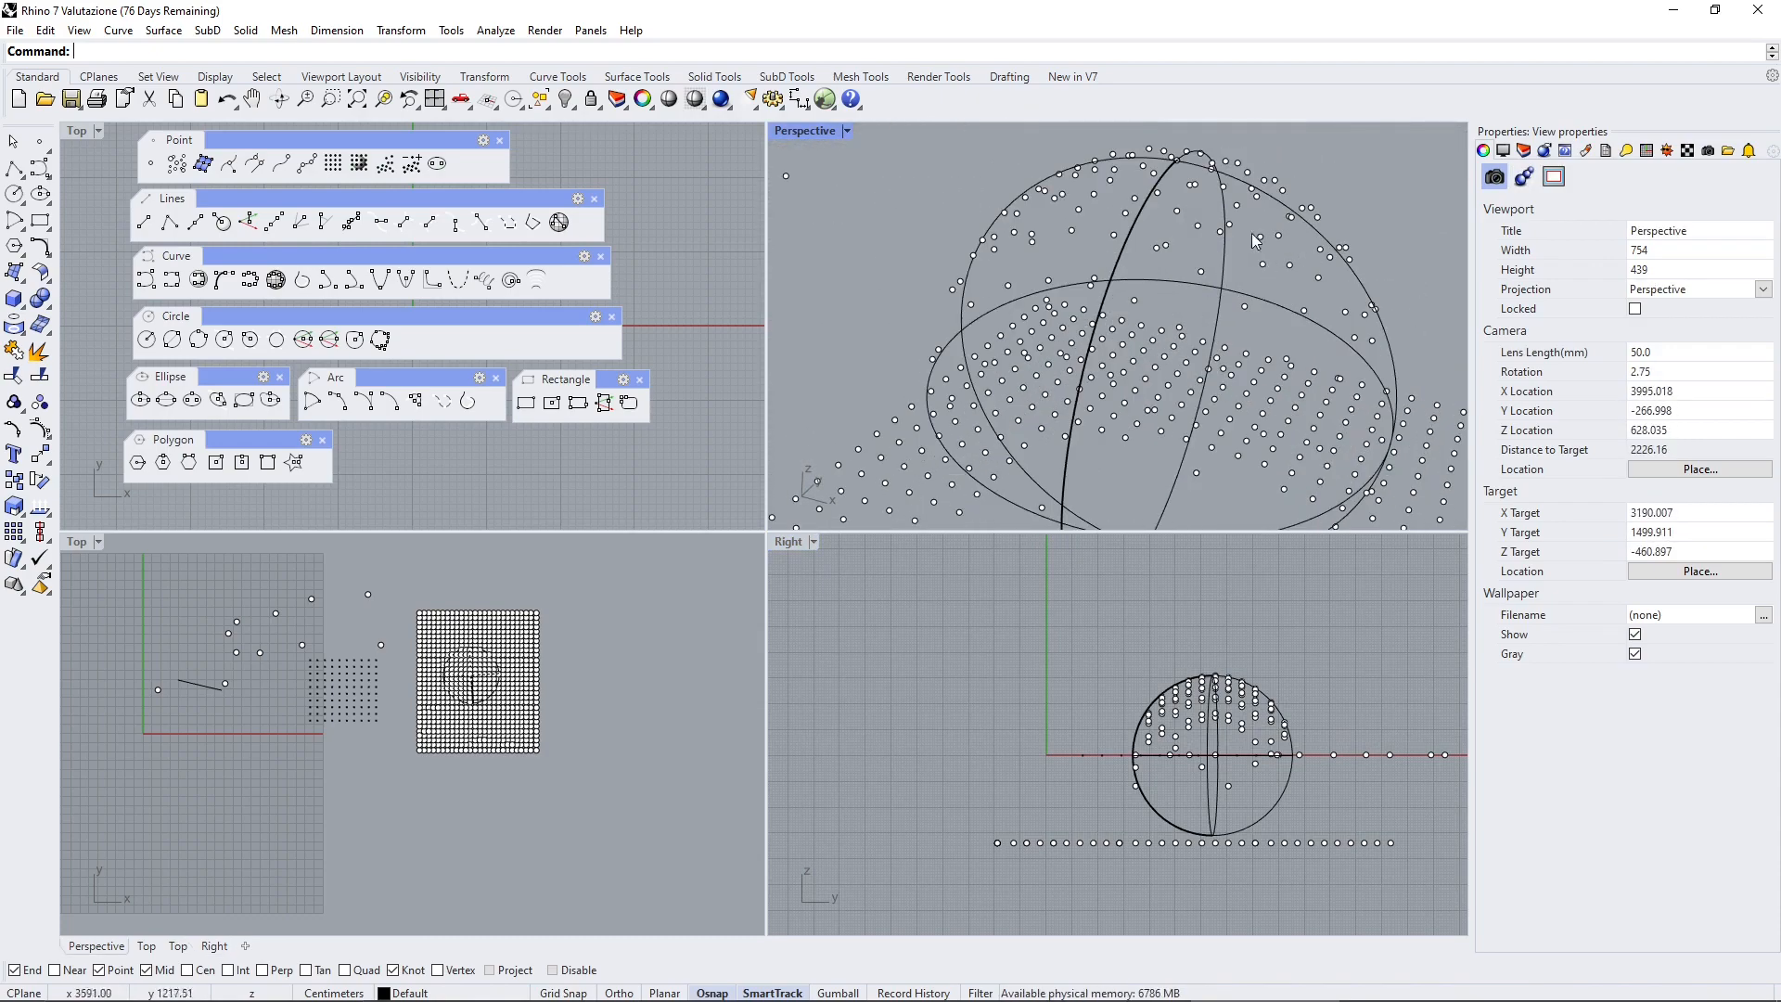
scroll(1150, 214, down, 4)
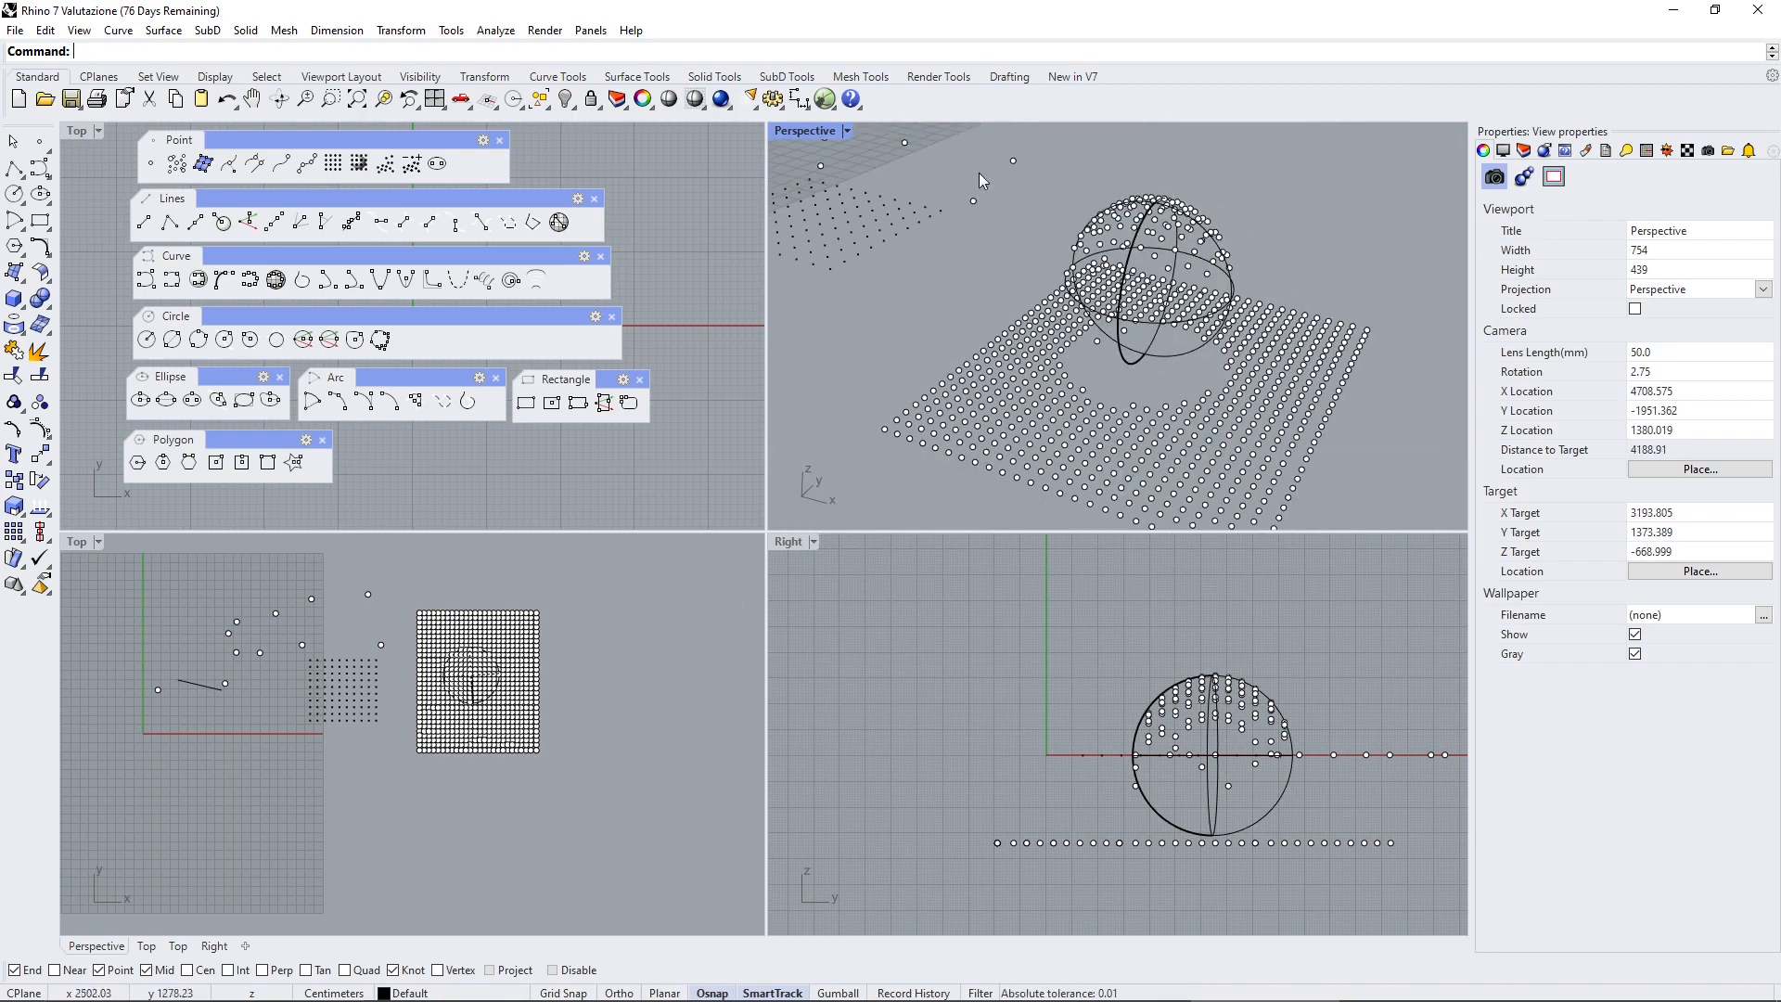
click(847, 131)
click(848, 221)
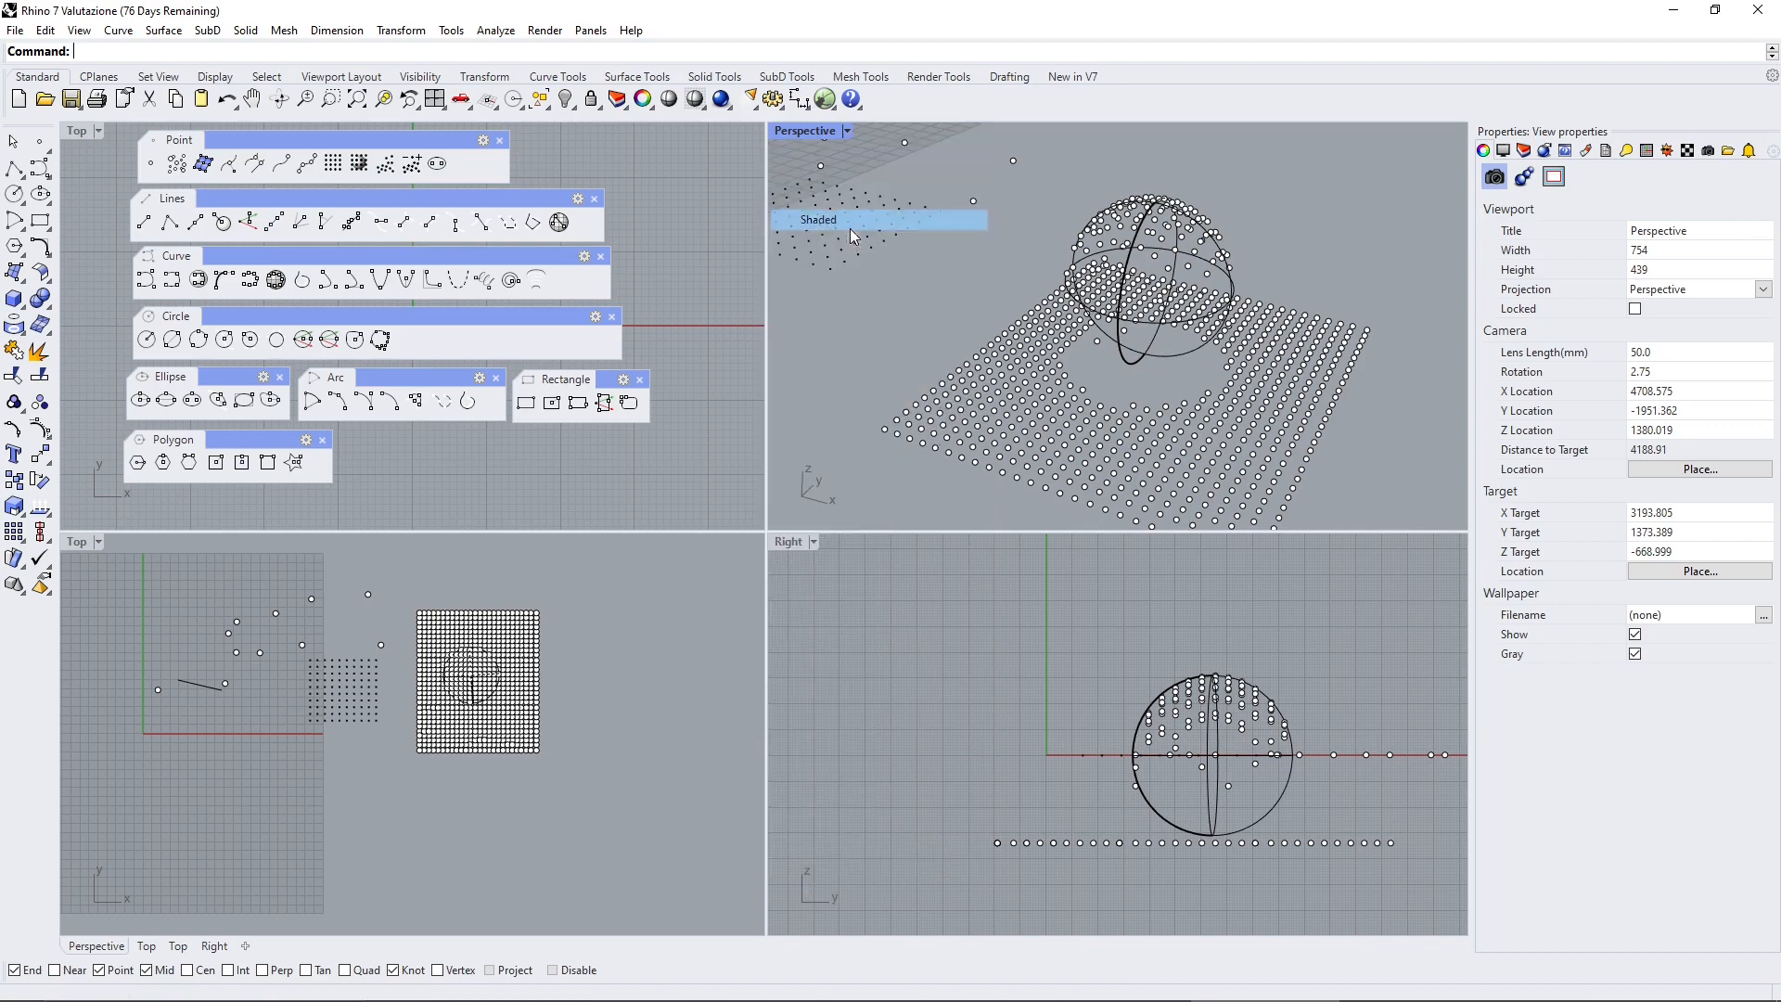
Move the sphere away from the draped points in the Perspective view, check the points left behind, and clear the selection
click(1171, 276)
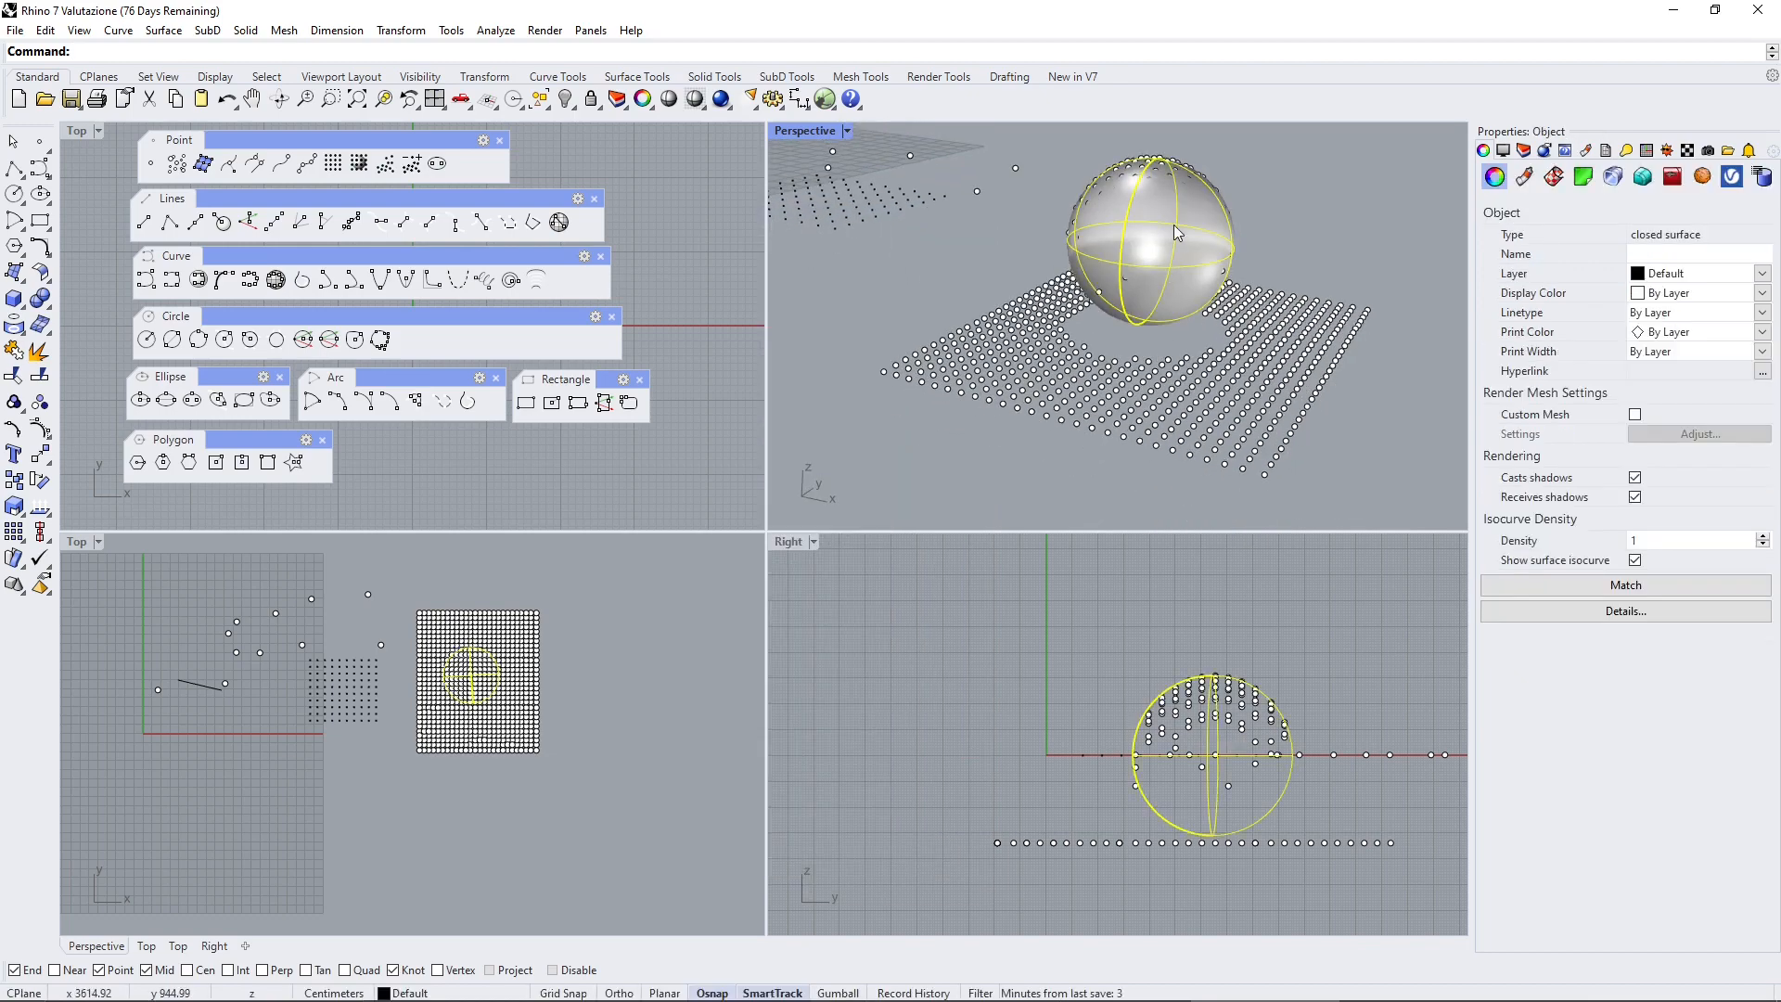
drag(1174, 230, 1342, 183)
scroll(1231, 286, down, 7)
scroll(1221, 250, up, 4)
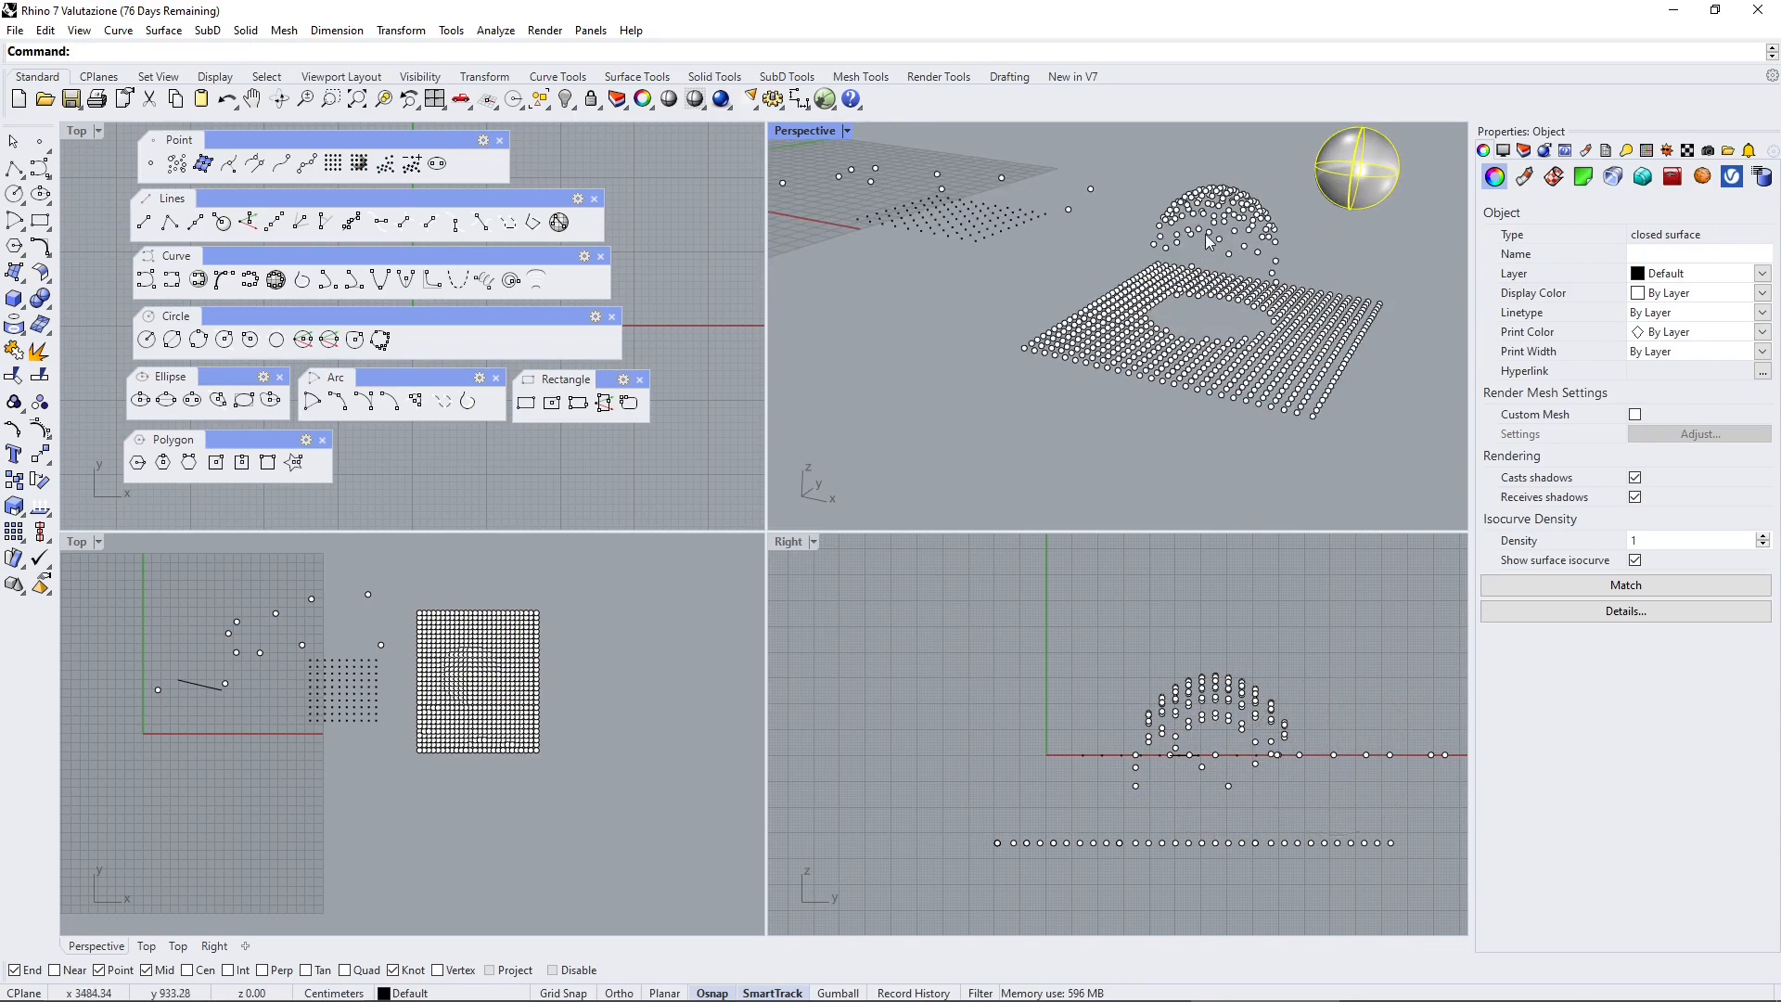
scroll(1220, 251, up, 2)
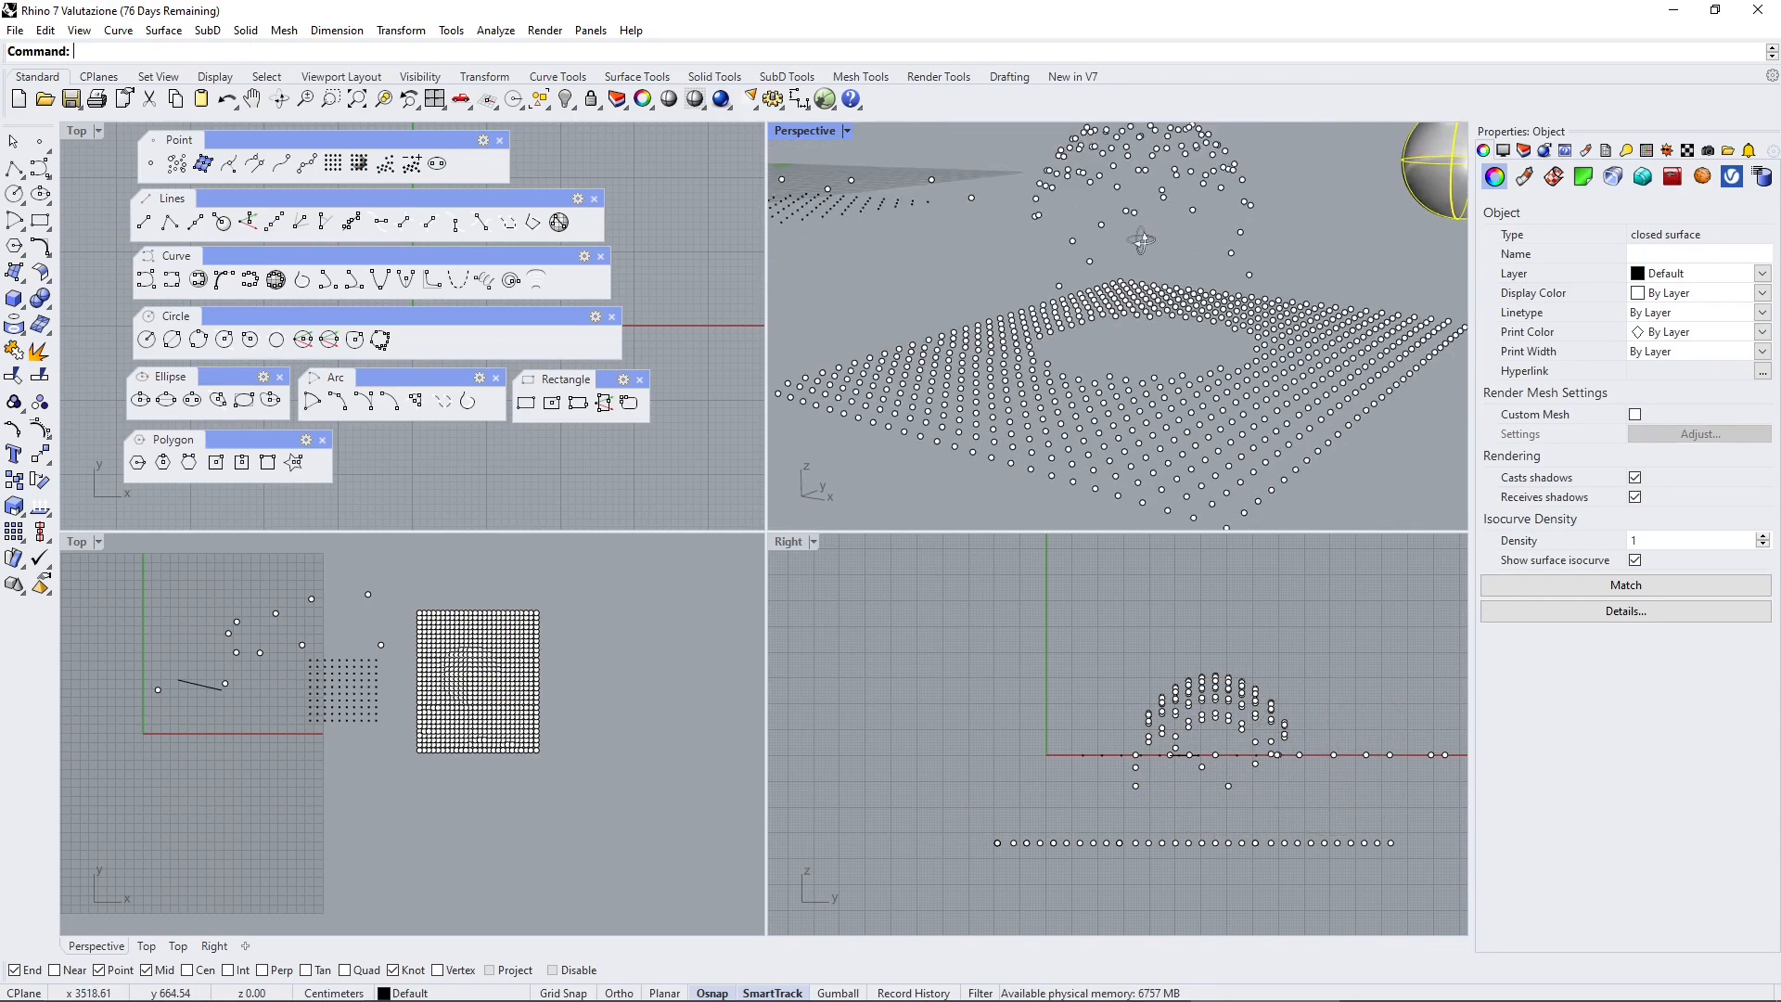
scroll(1161, 247, up, 3)
scroll(1161, 247, down, 5)
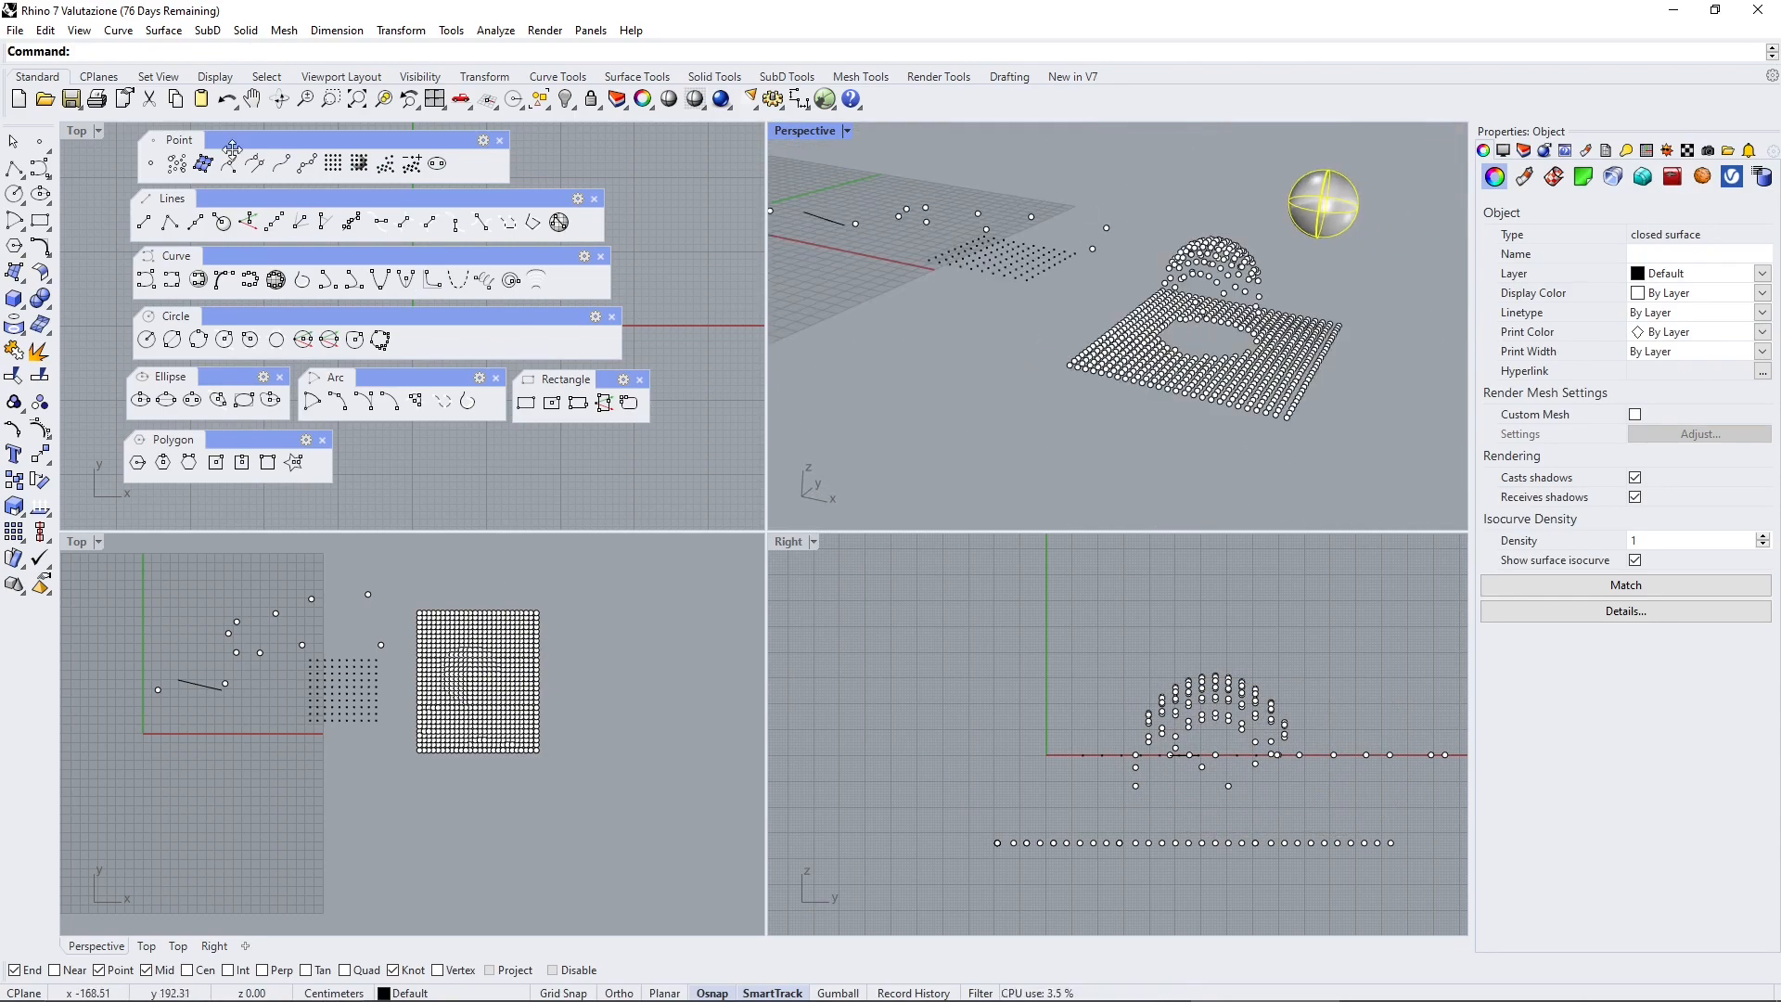
click(1043, 335)
Draw a degree 3 interpolated curve snapped to eight points of the point grid, winding from its lower-left corner up and toward the right side
scroll(293, 714, up, 6)
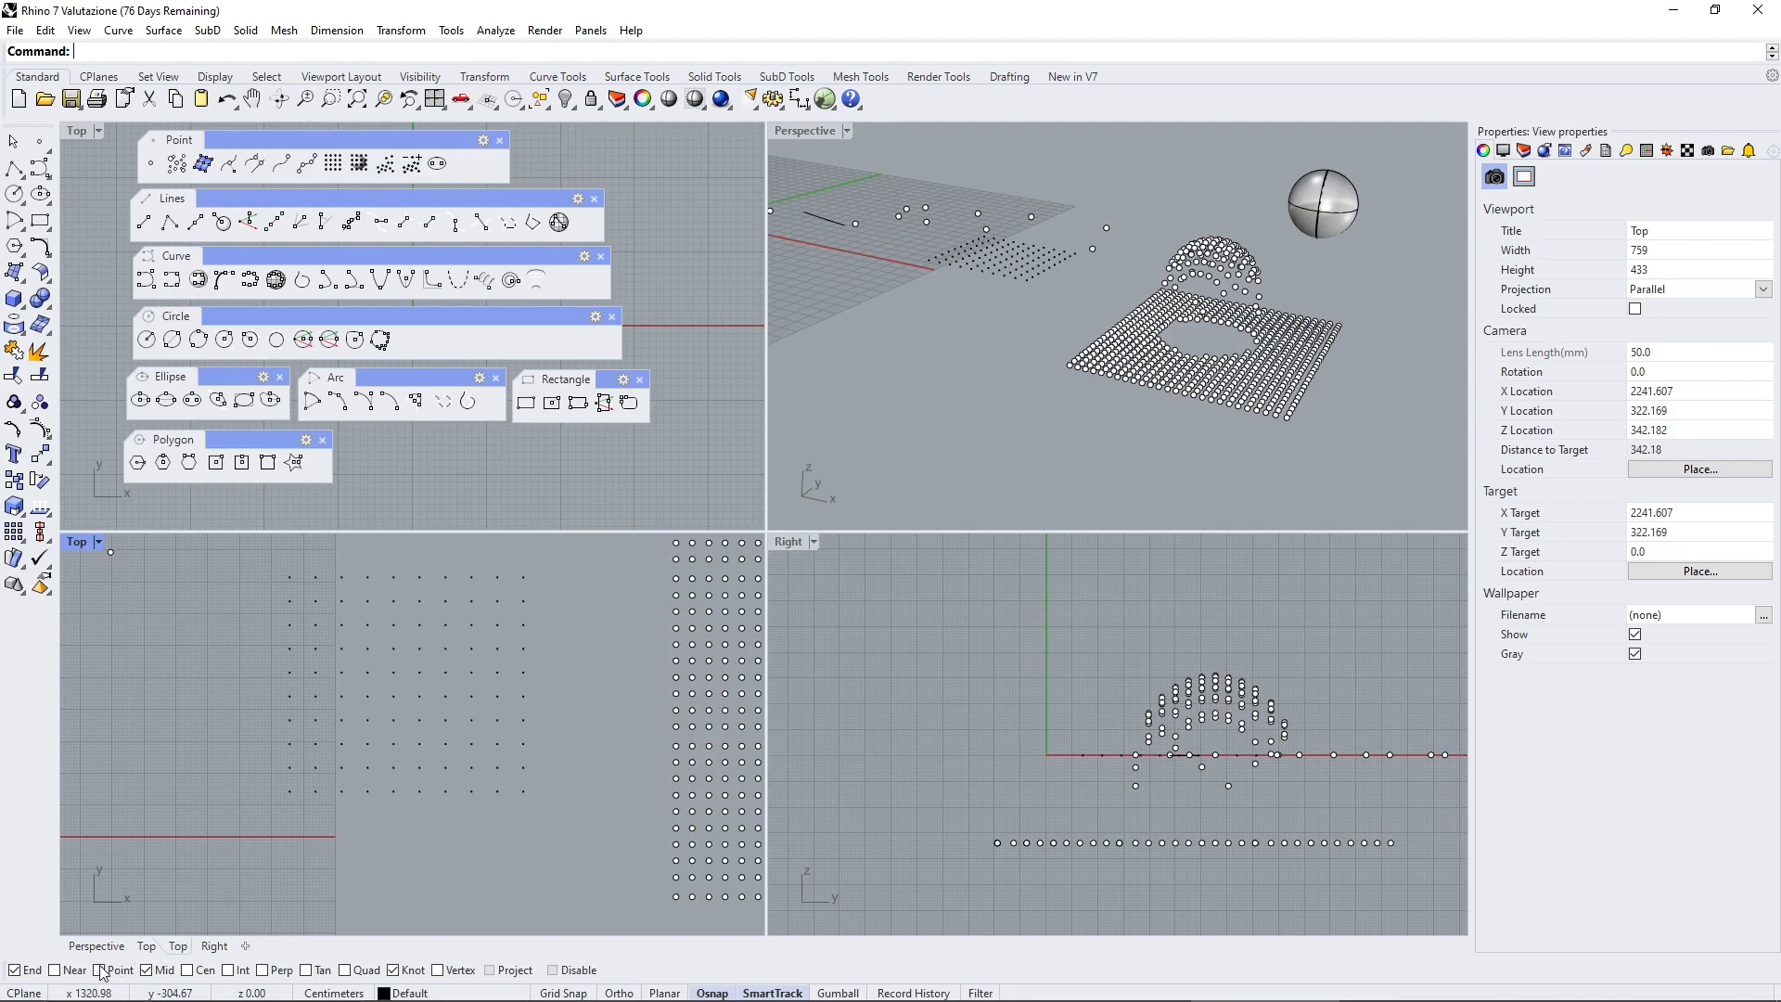
click(172, 287)
scroll(397, 795, up, 2)
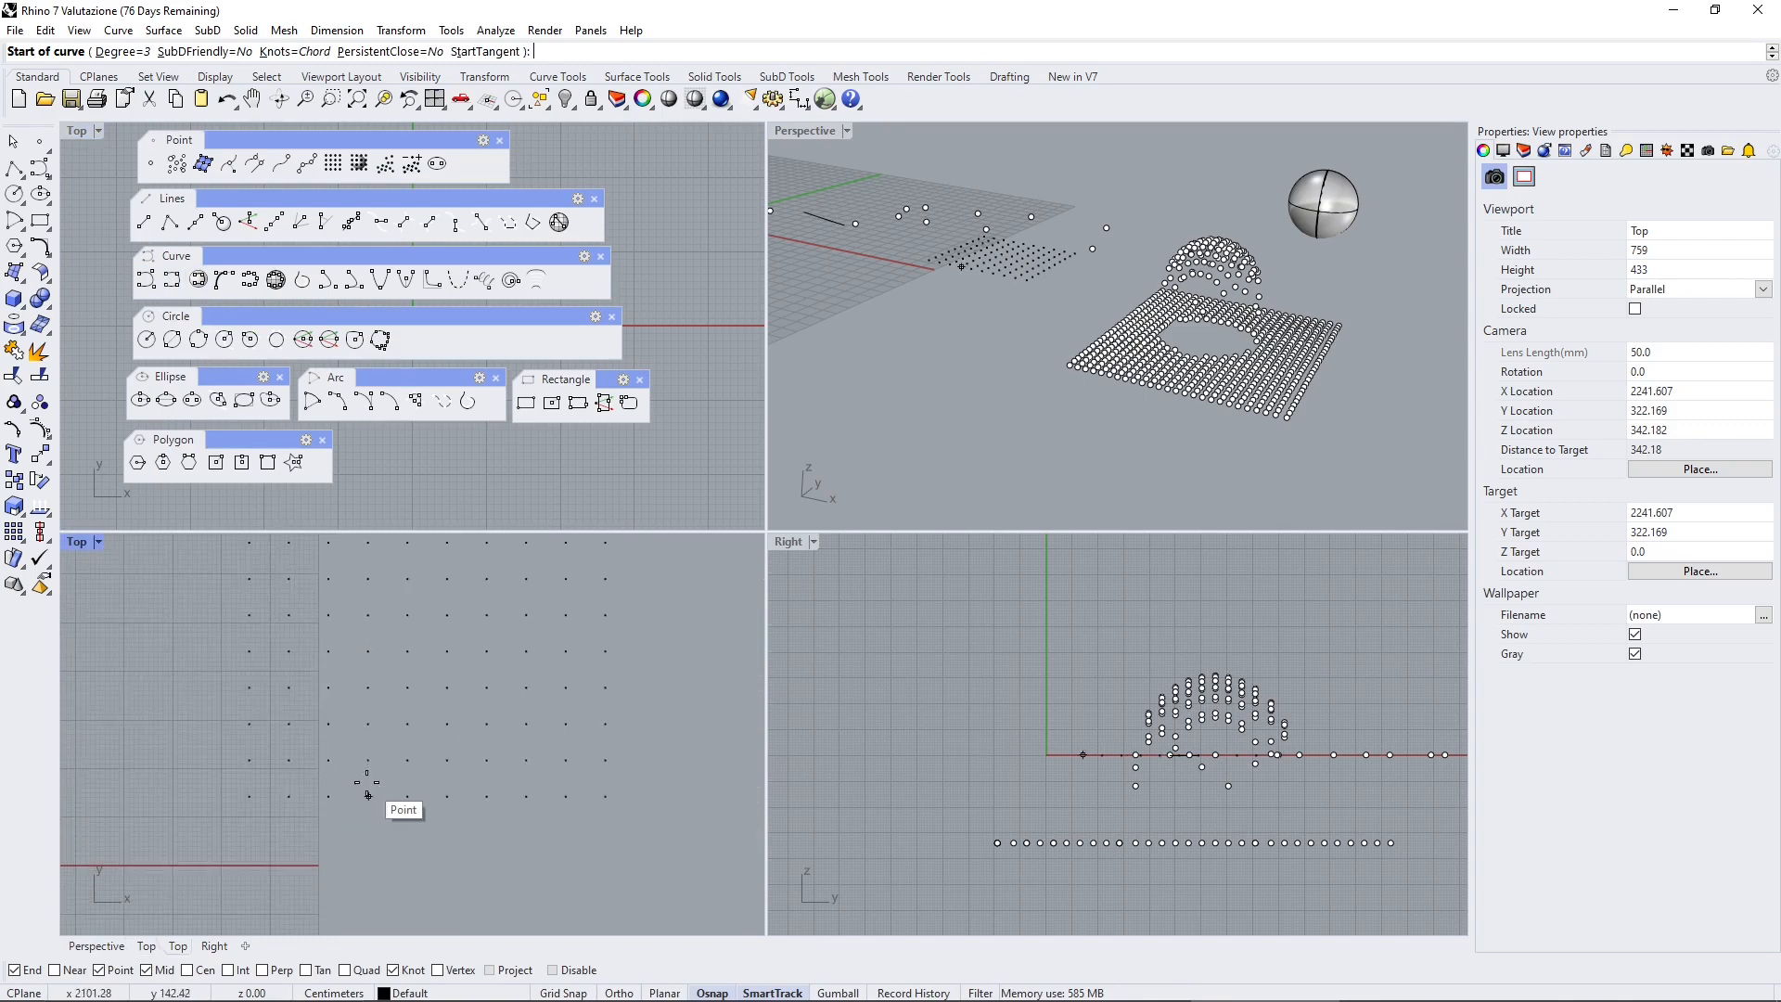
click(250, 796)
click(289, 723)
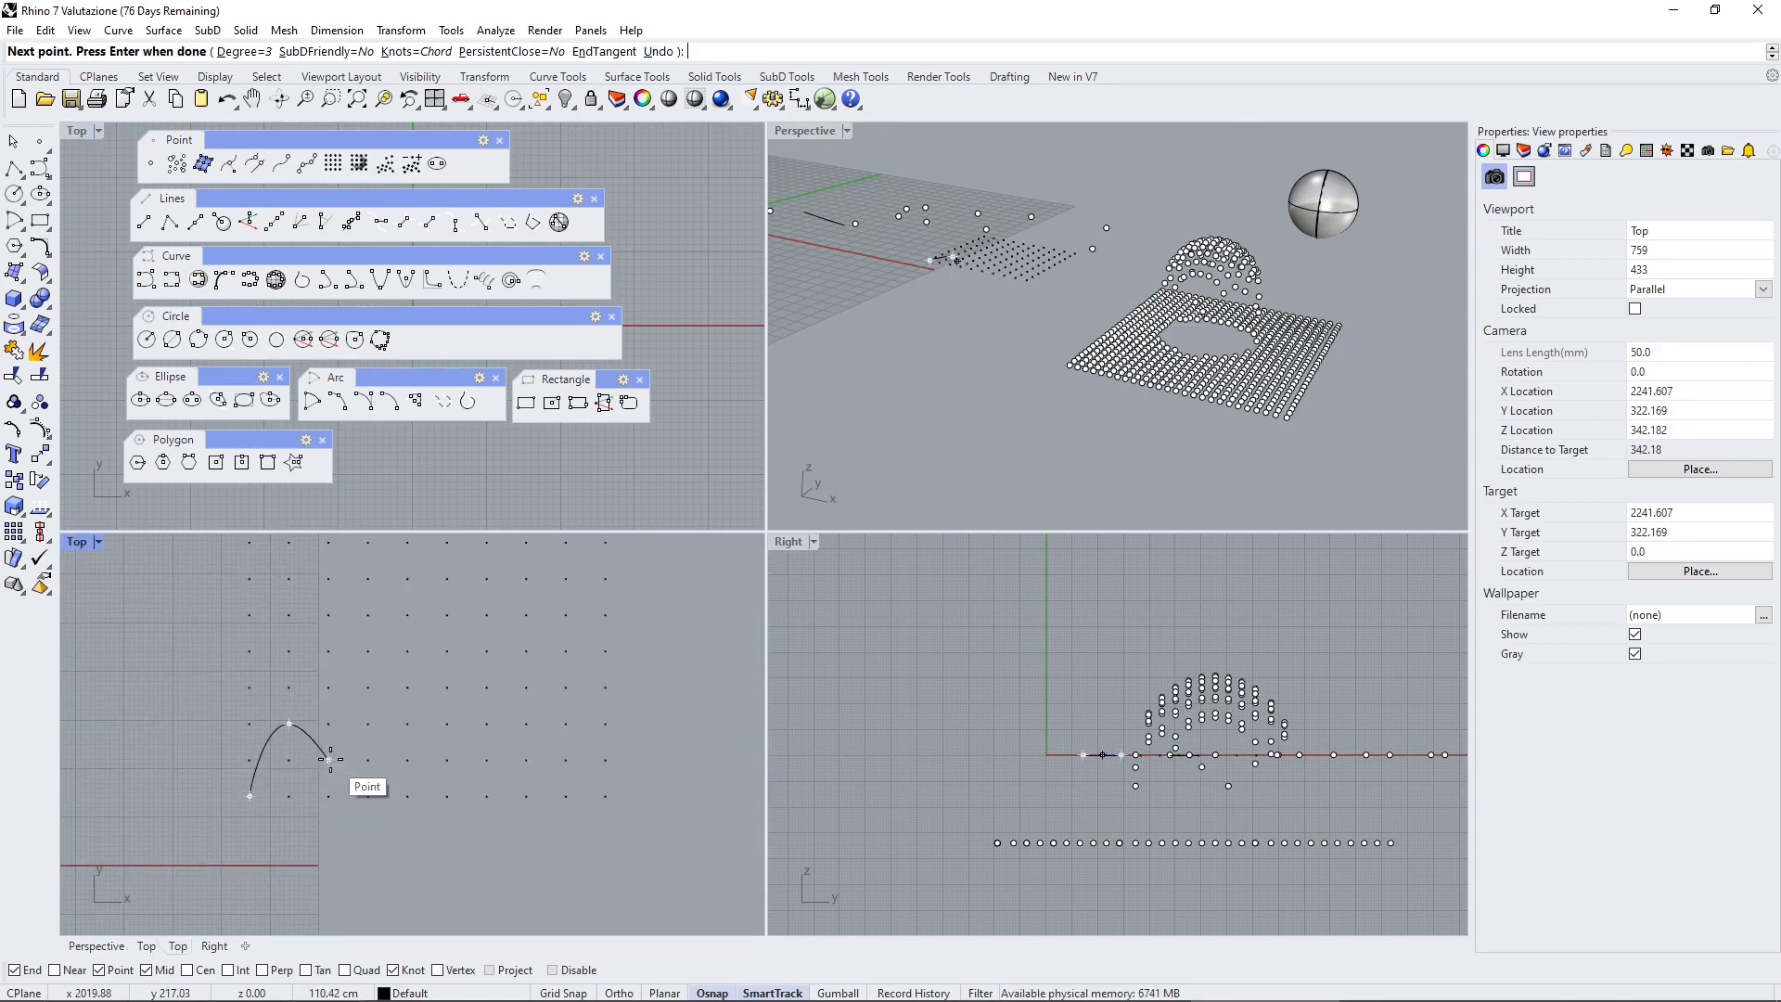
click(329, 760)
click(408, 687)
click(408, 615)
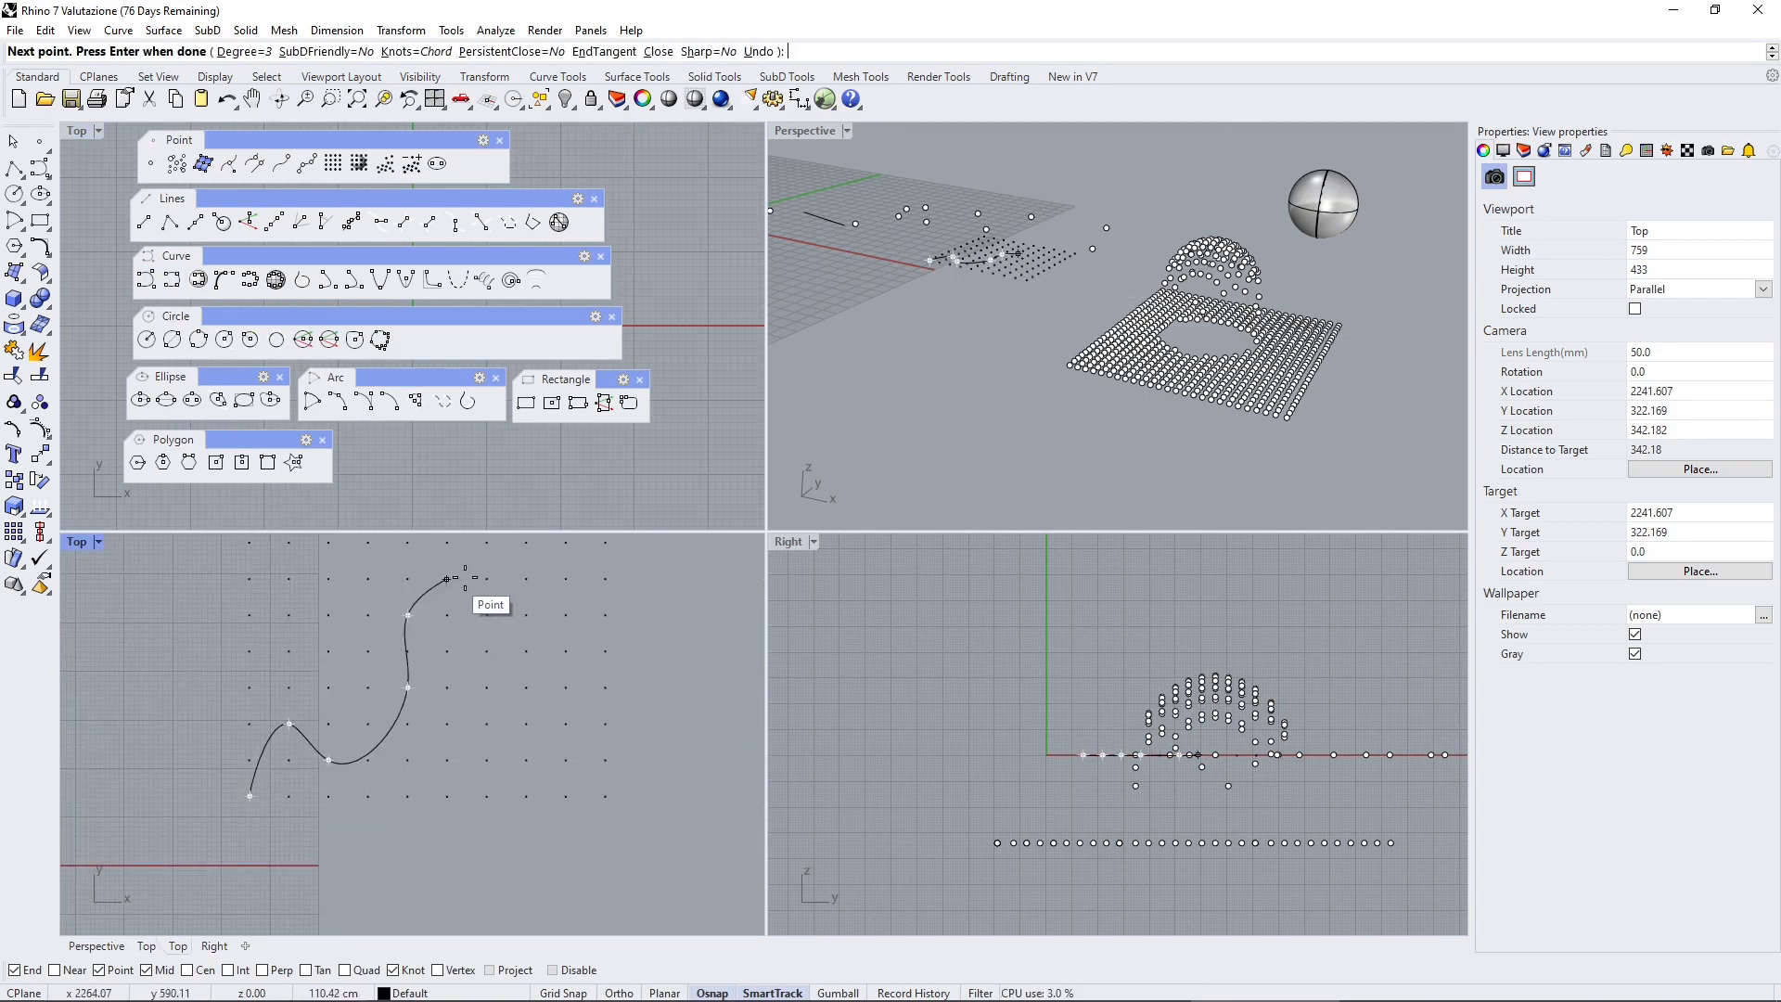
click(486, 579)
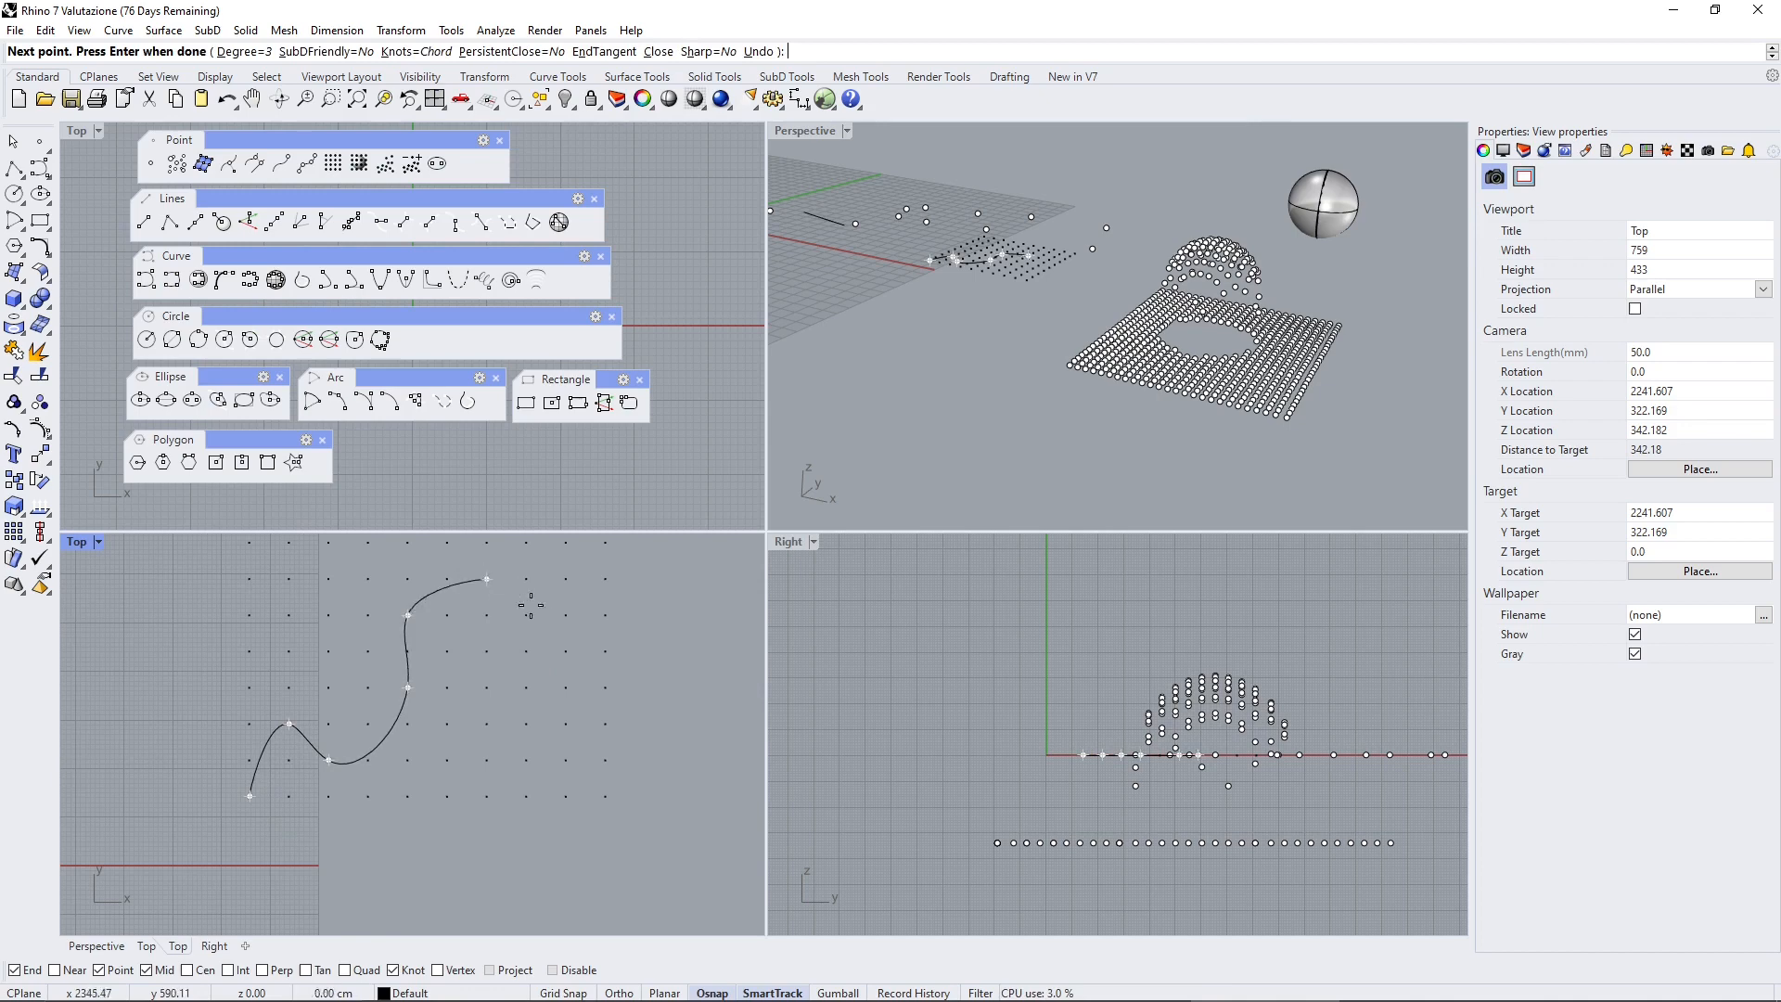
click(526, 651)
click(566, 687)
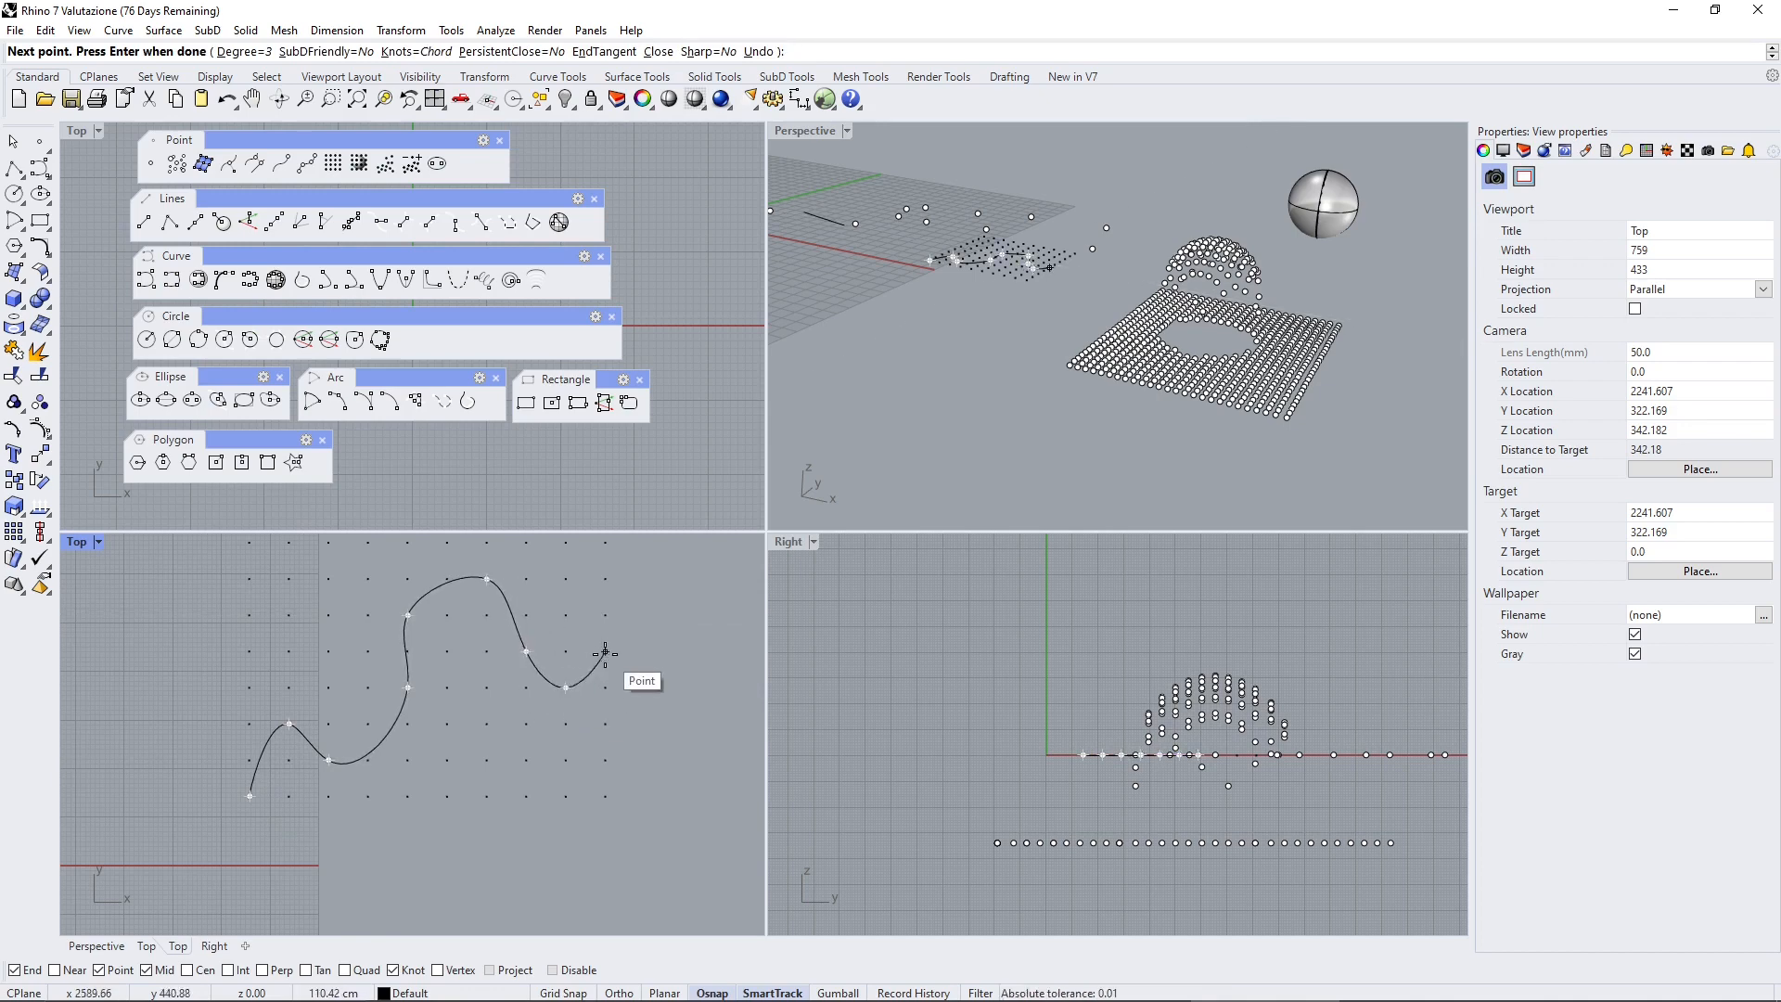
key(Return)
click(425, 594)
click(353, 621)
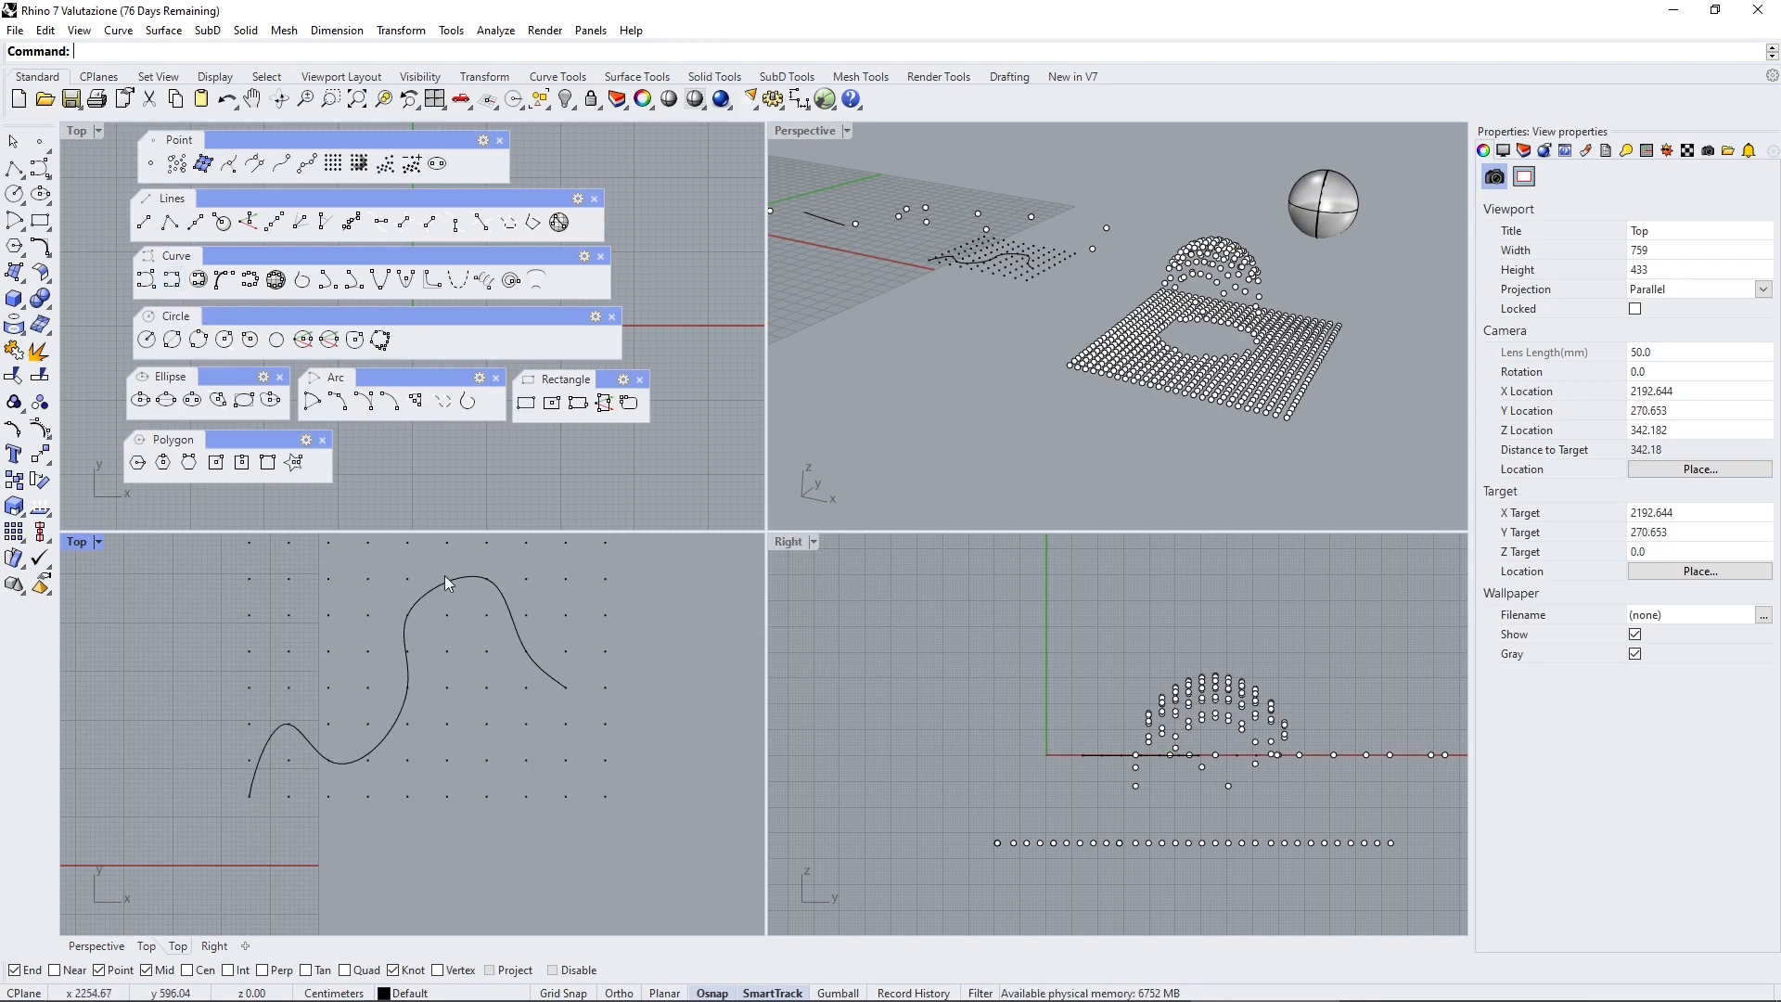
Draw a degree 3 control point curve above the interpolated one, snapping seven control points to the upper rows of the point grid
scroll(416, 715, down, 3)
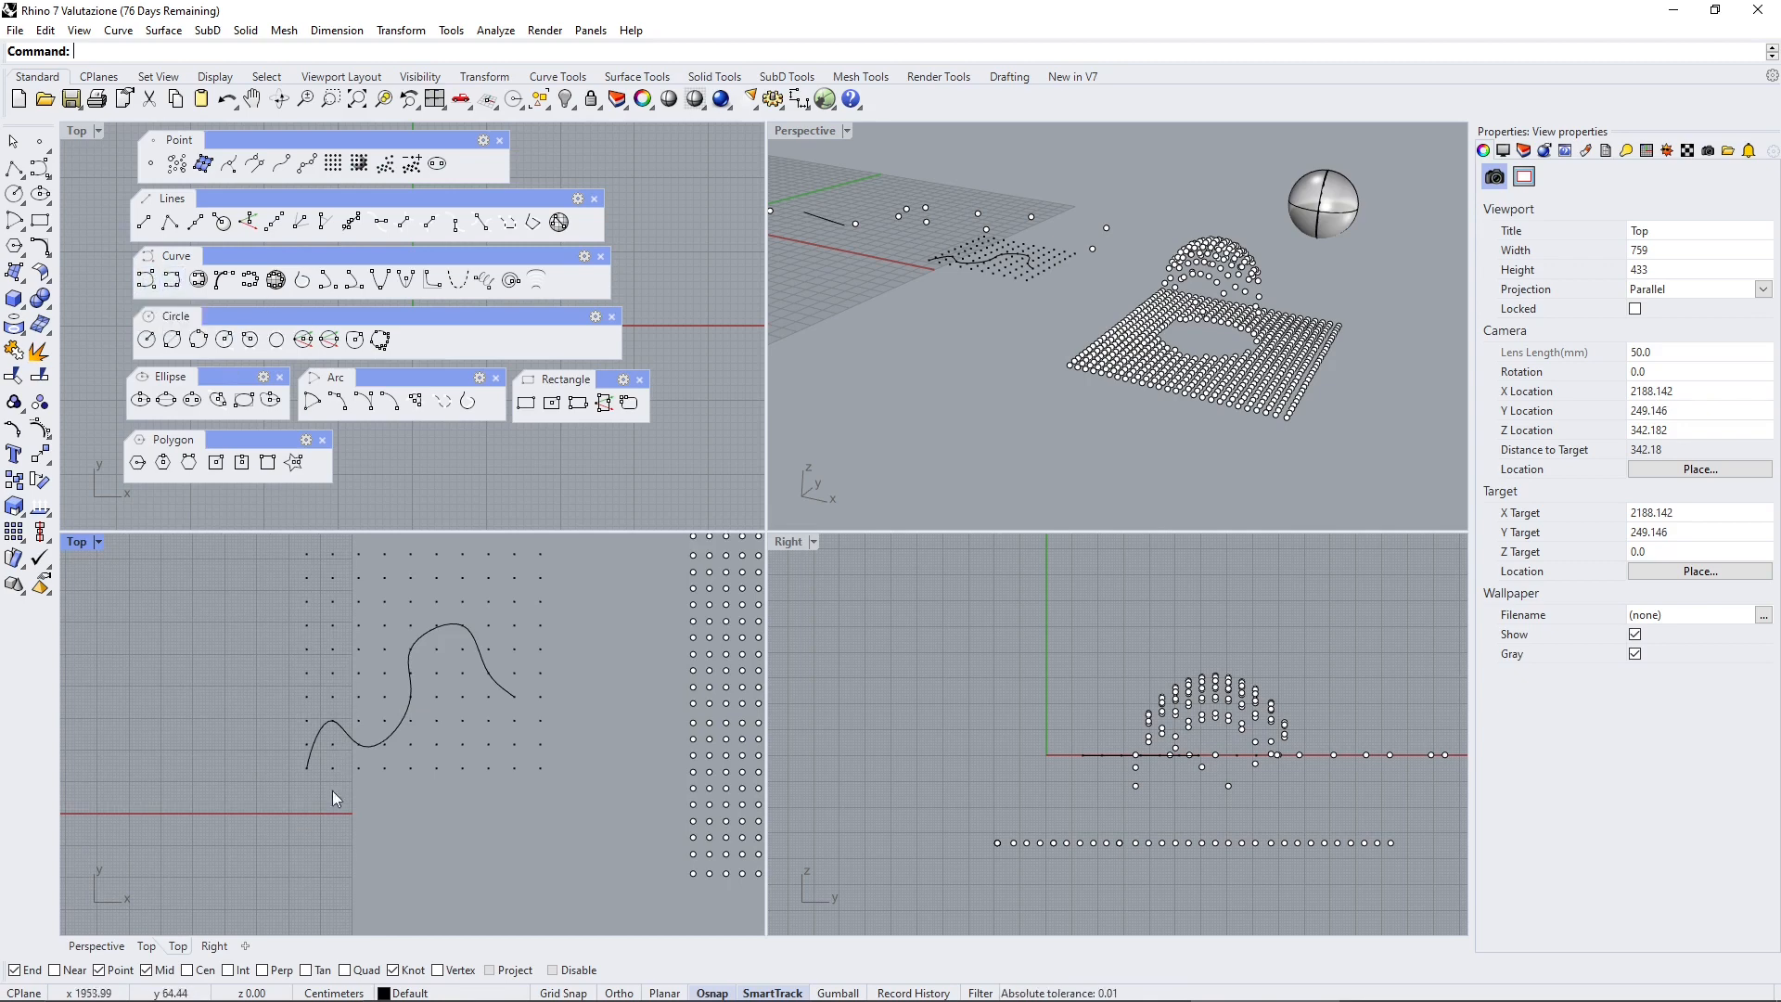
click(146, 283)
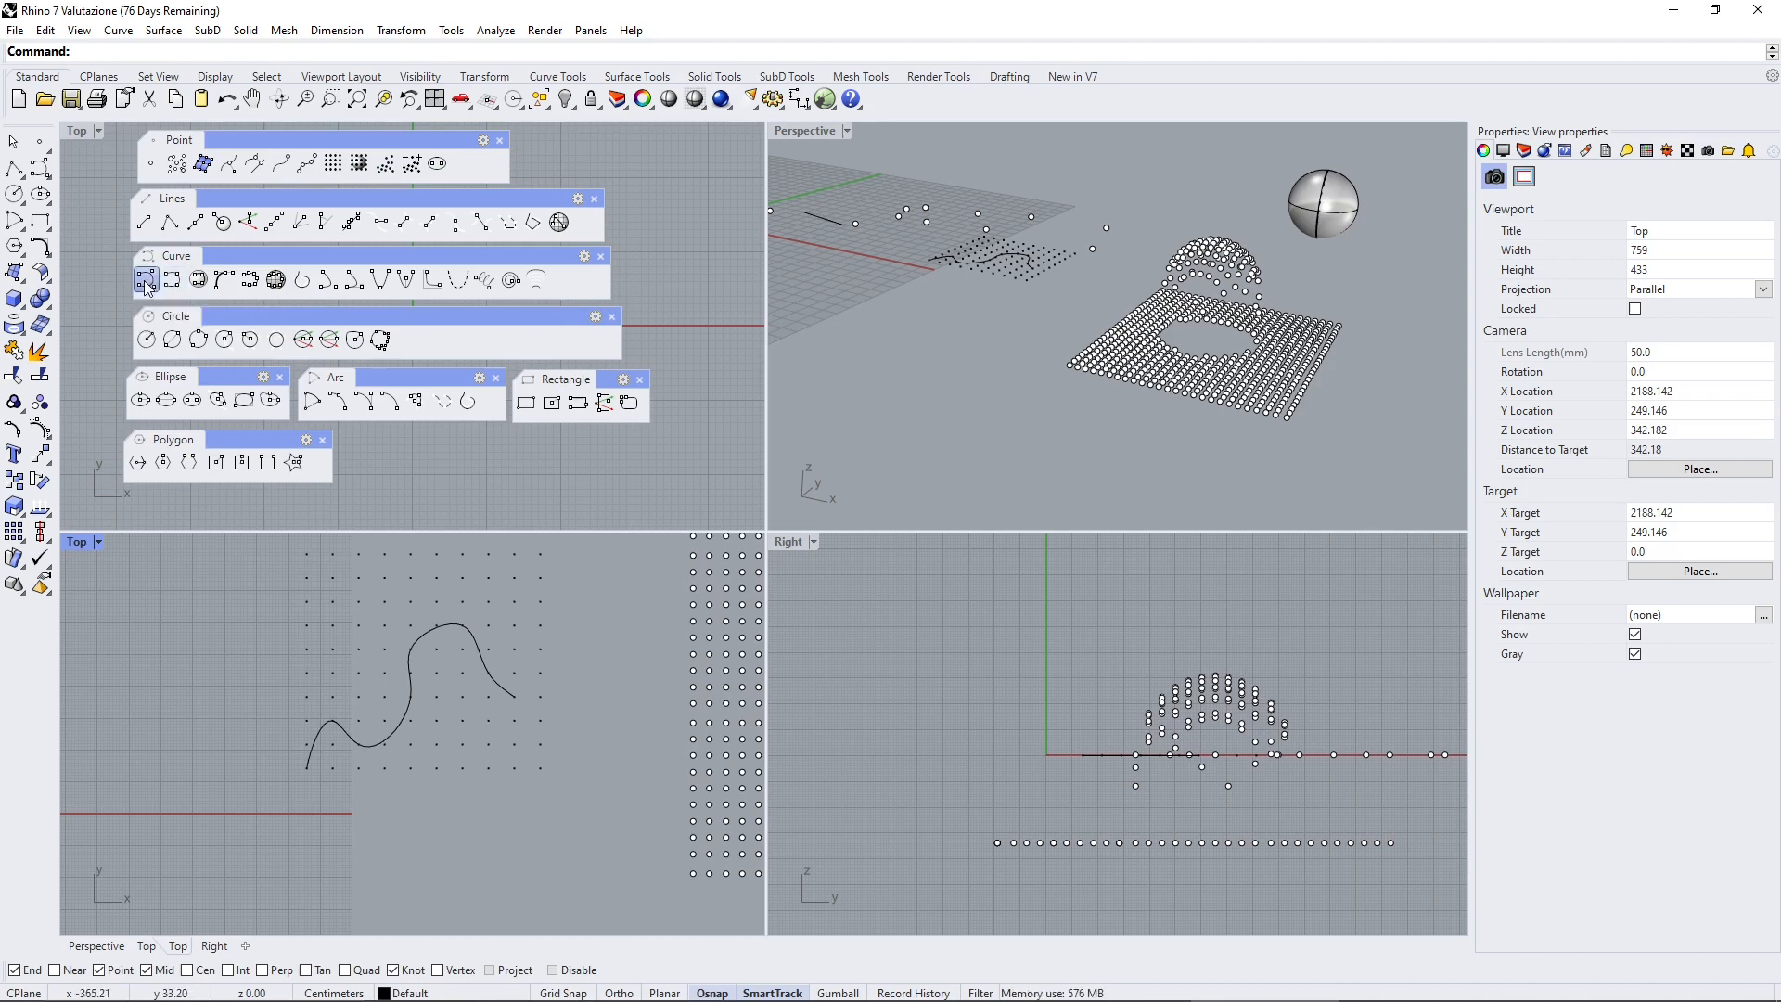
right_drag(310, 668, 290, 780)
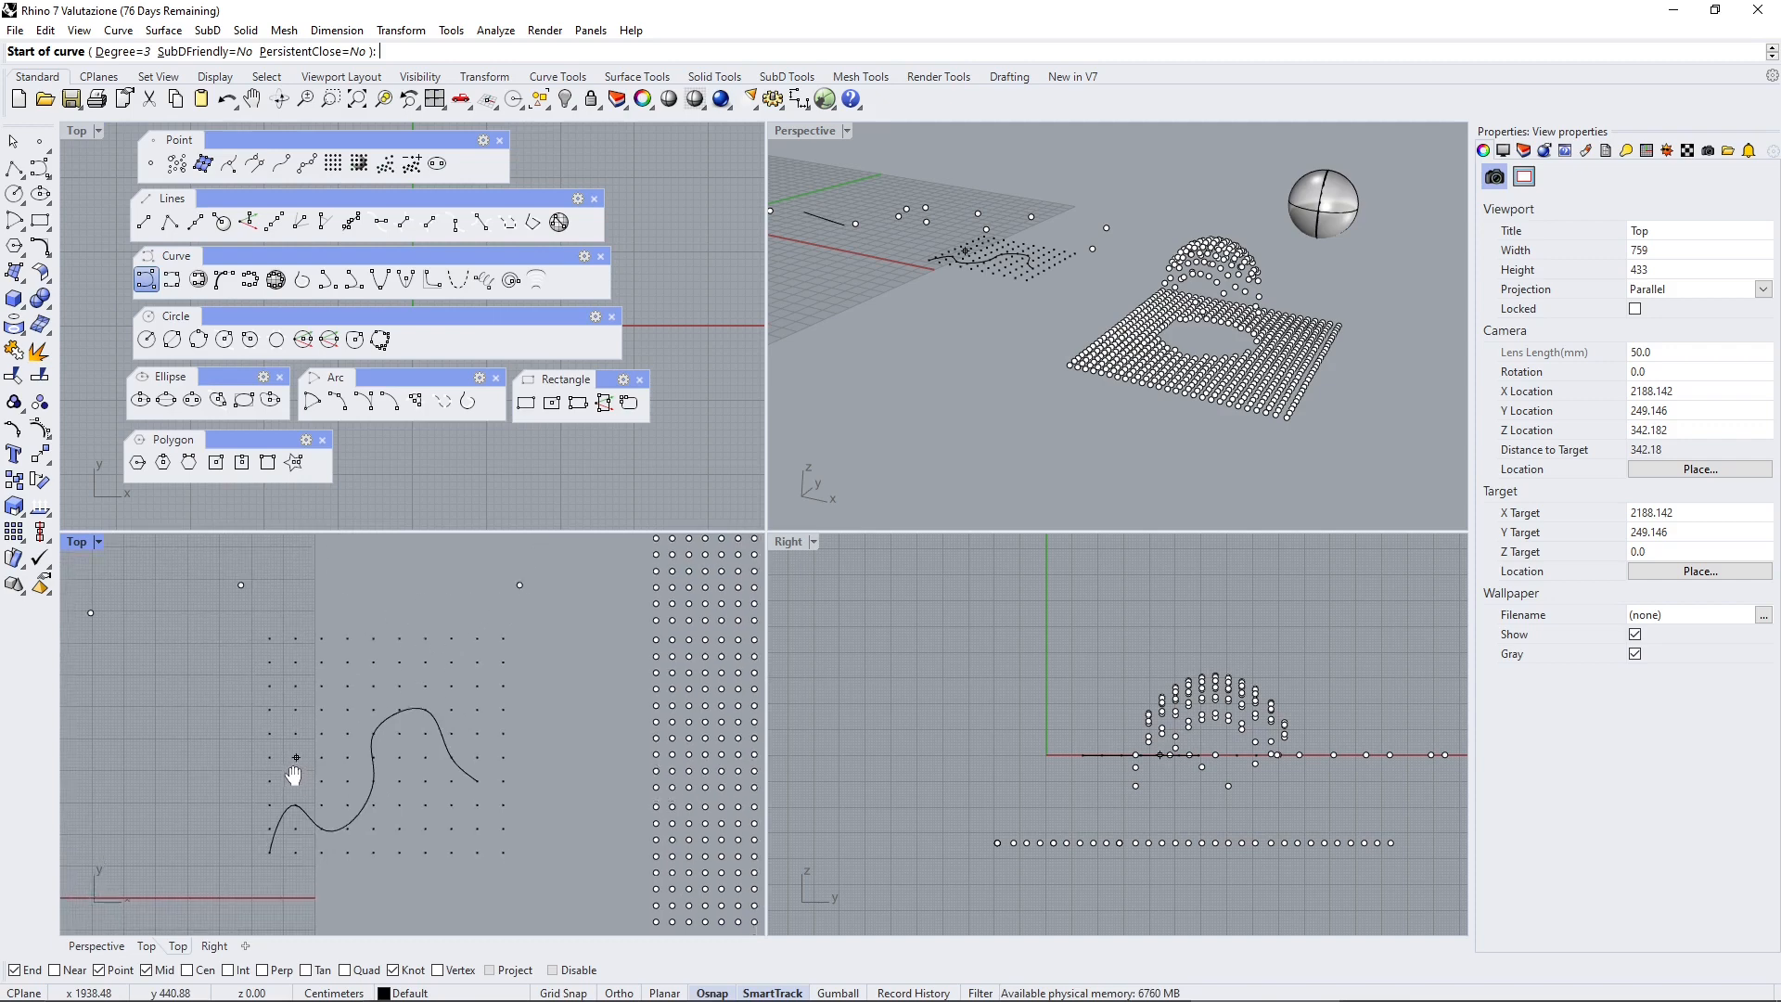
click(266, 718)
click(292, 669)
click(345, 647)
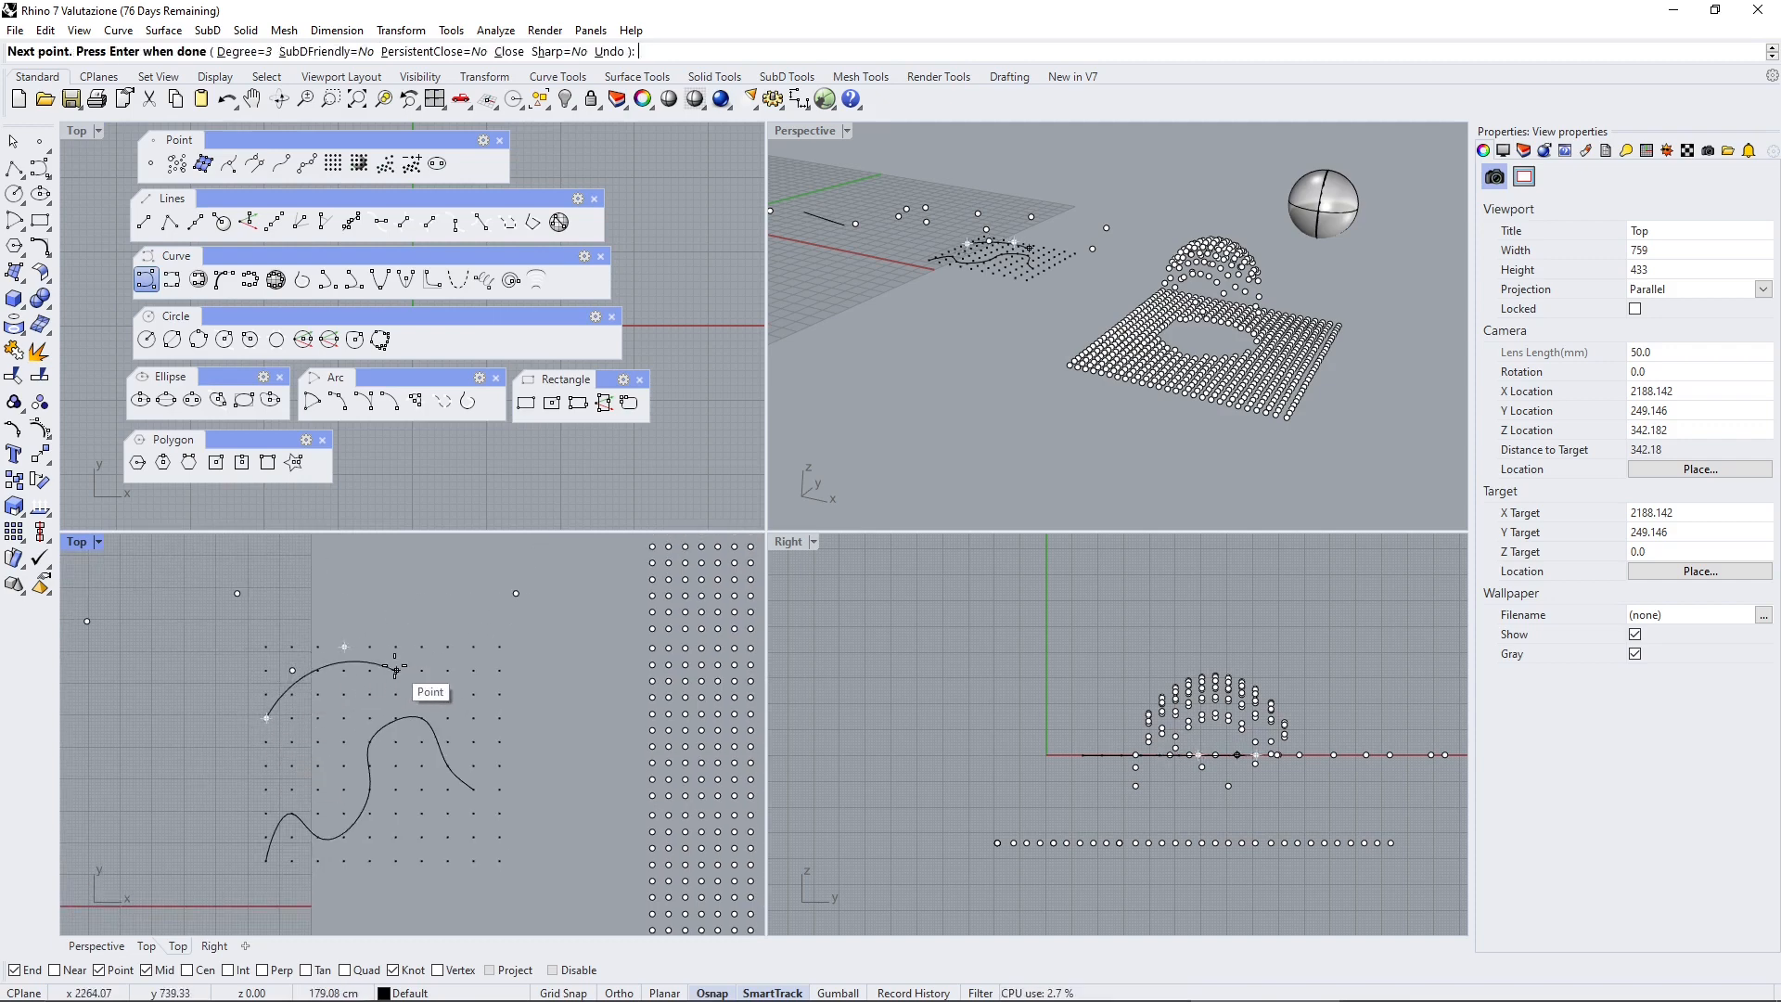
click(396, 670)
click(422, 693)
click(448, 646)
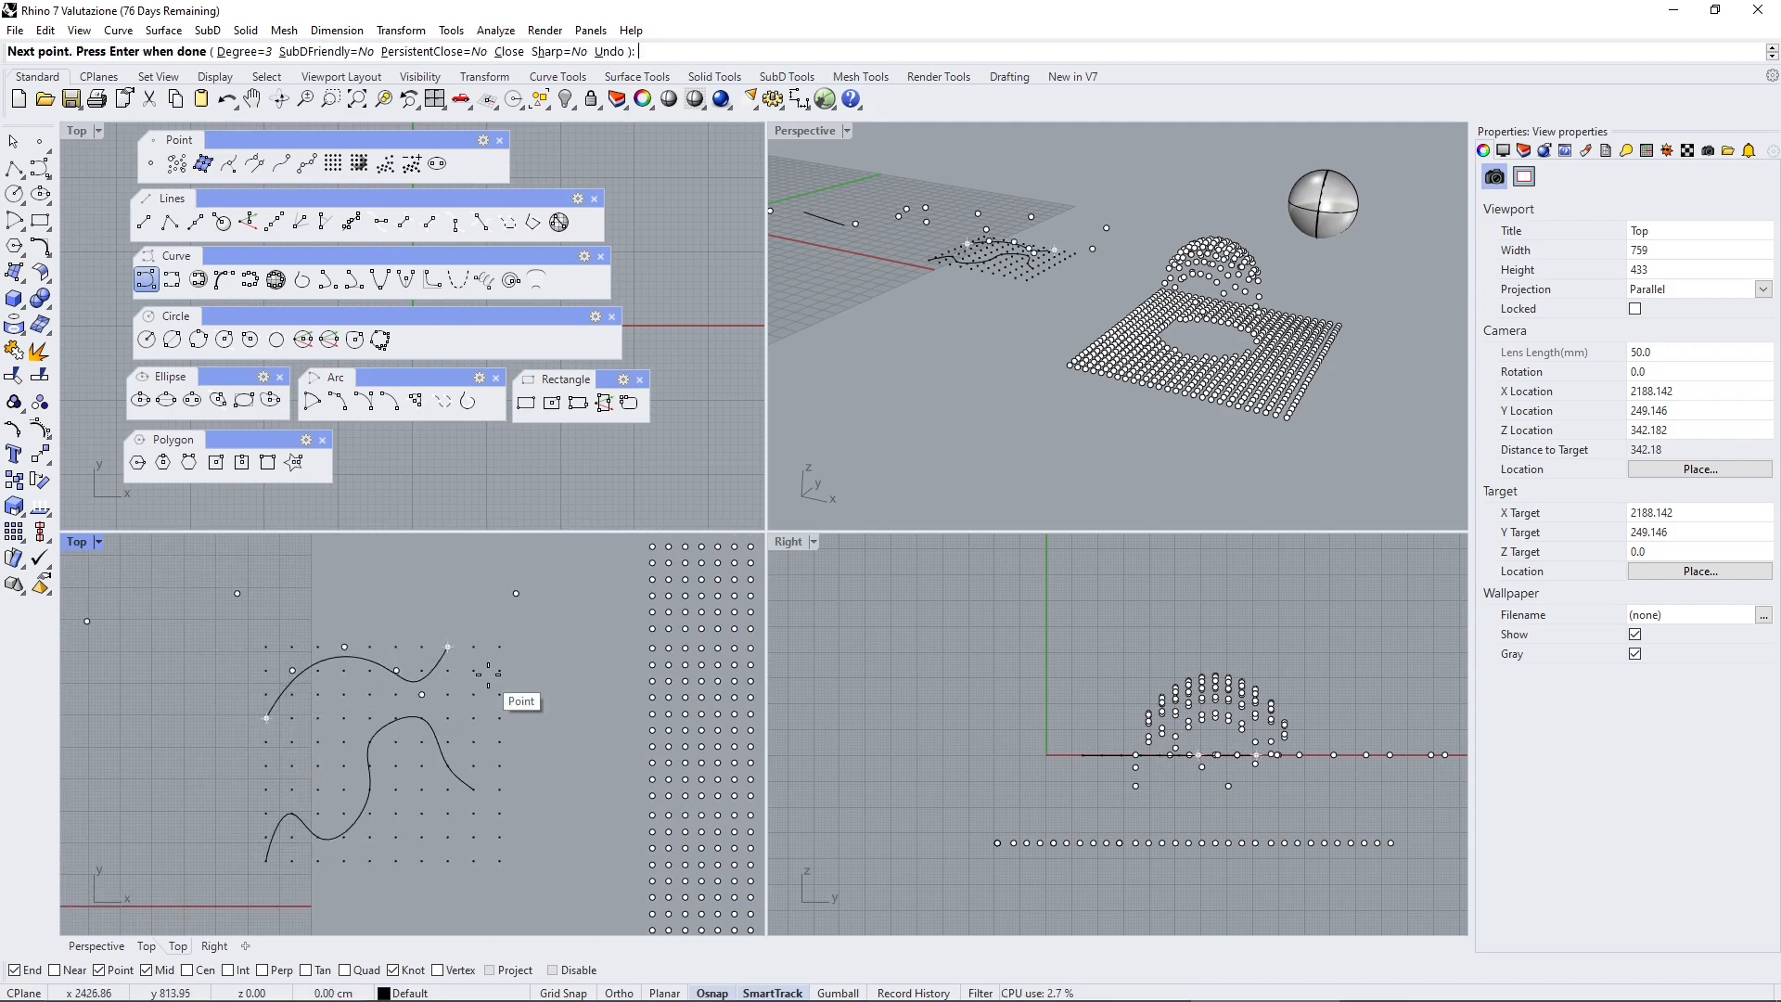
click(500, 670)
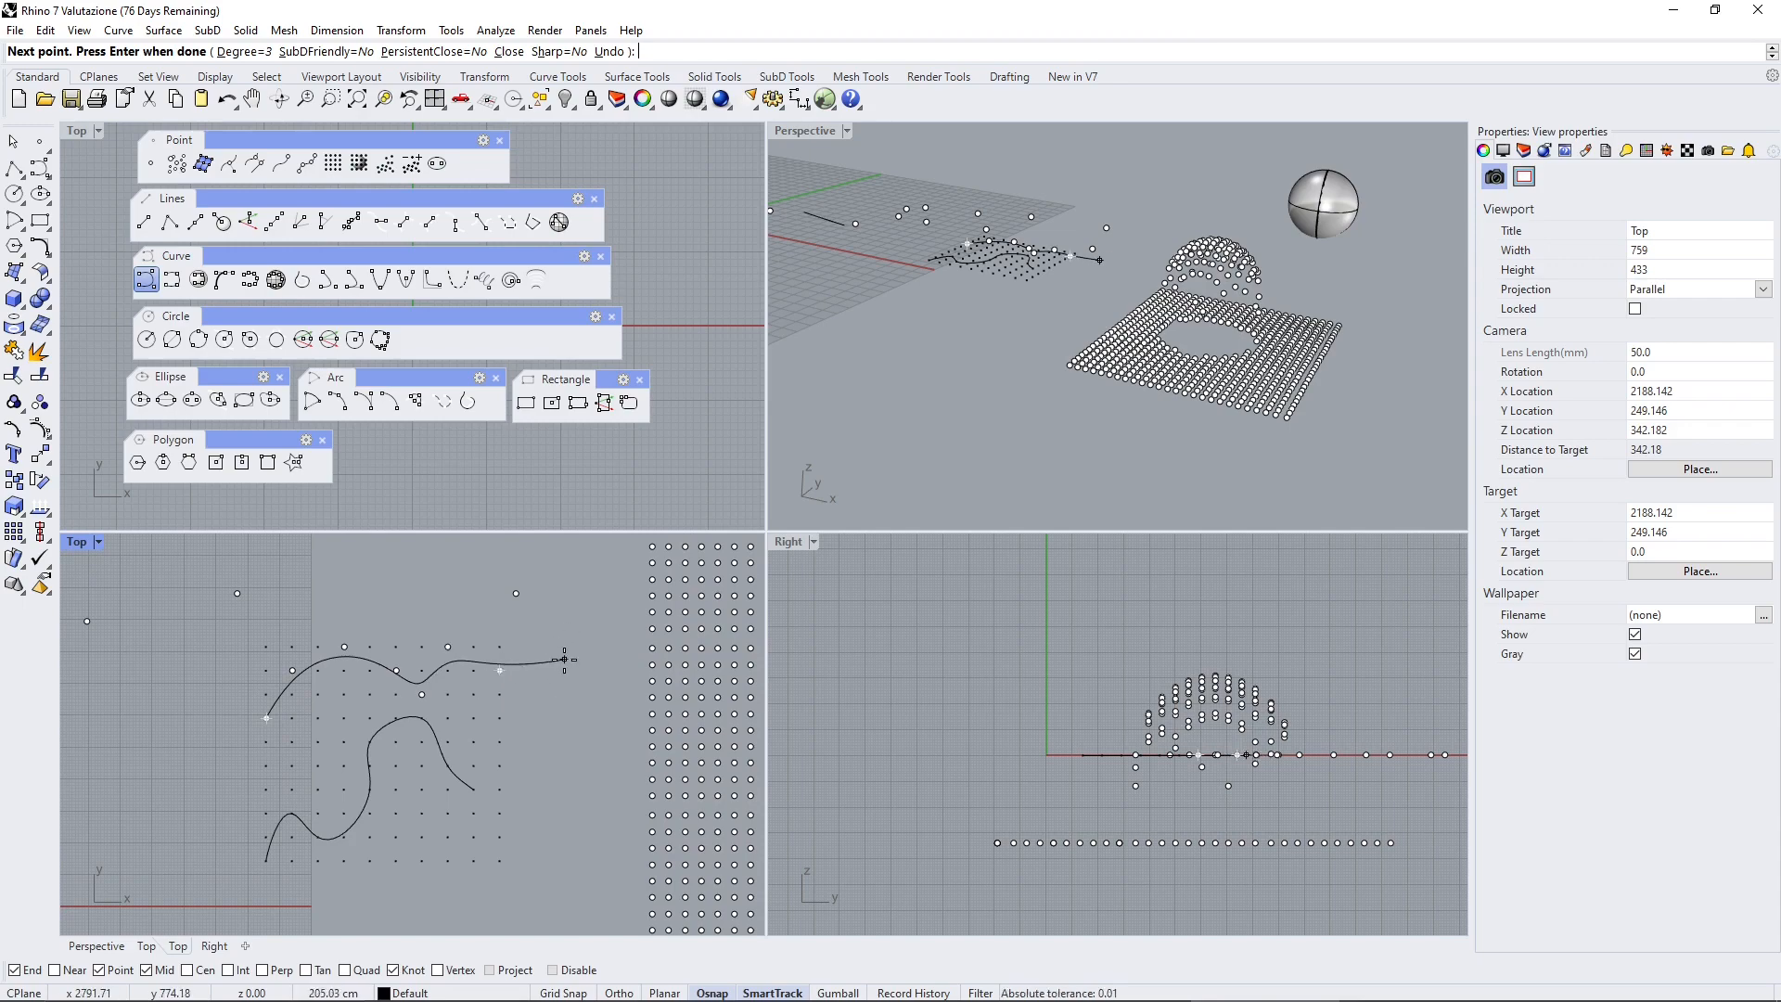
key(Return)
Select the upper control point curve and examine where its control points lie relative to the curve and the point grid
click(349, 664)
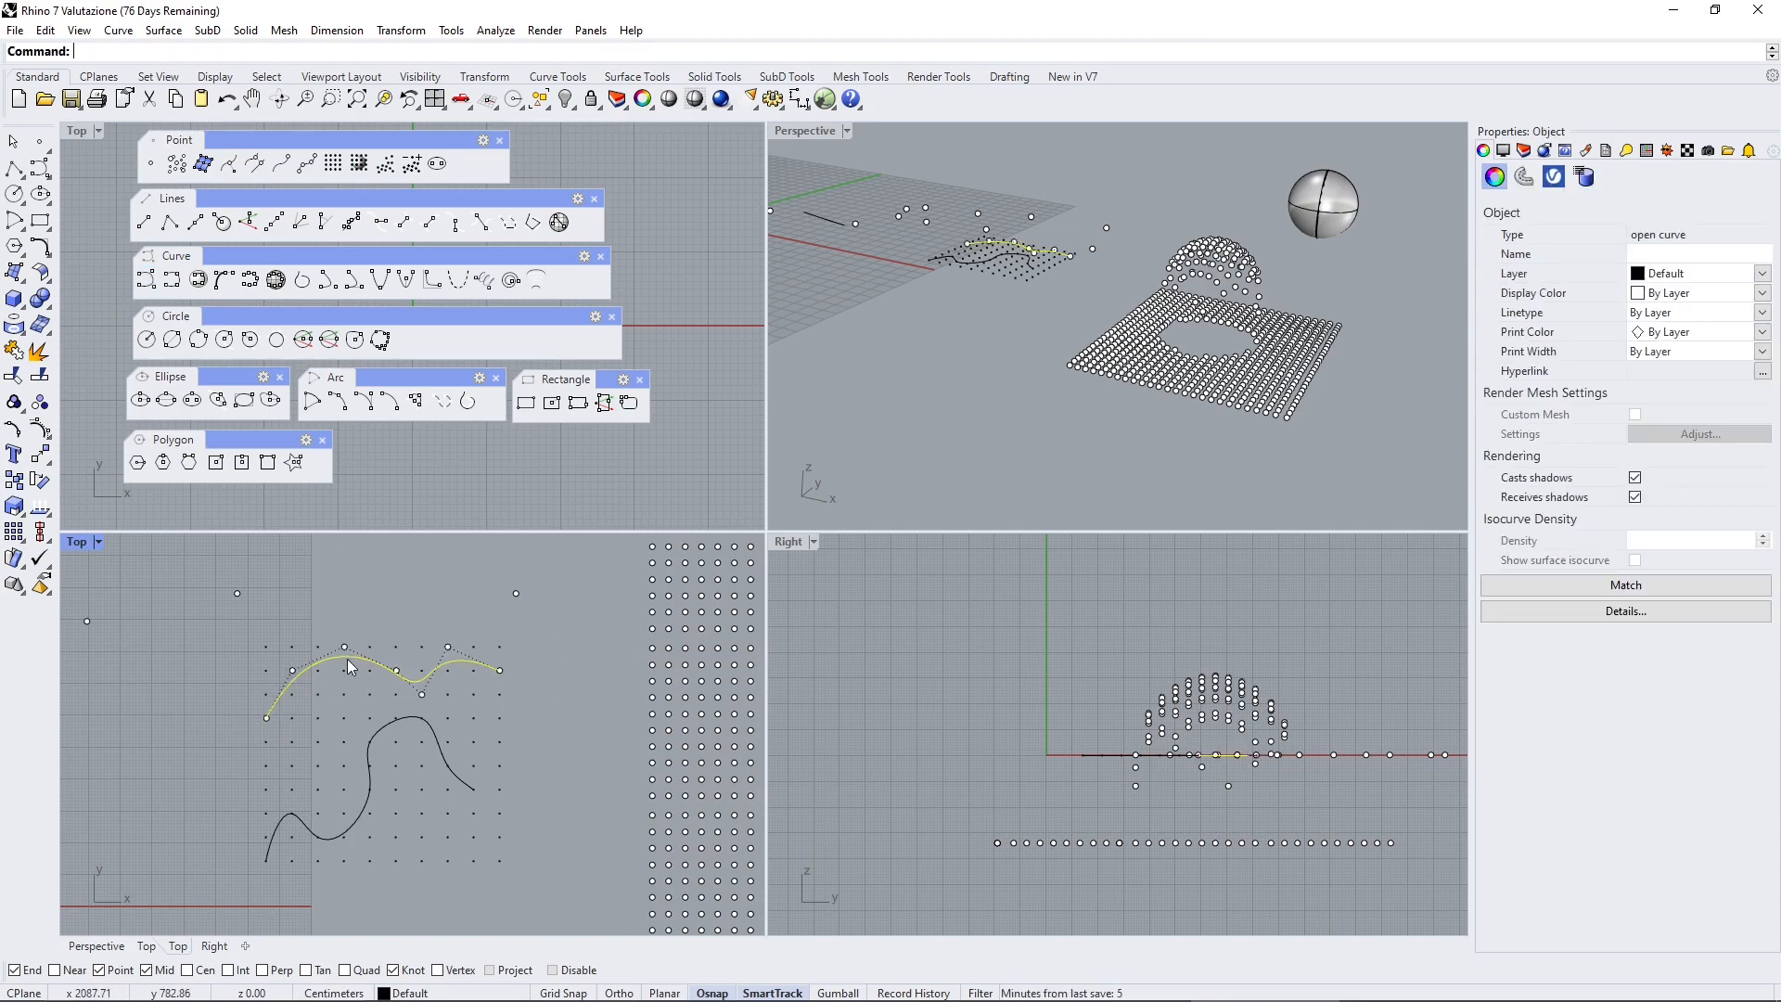
click(230, 681)
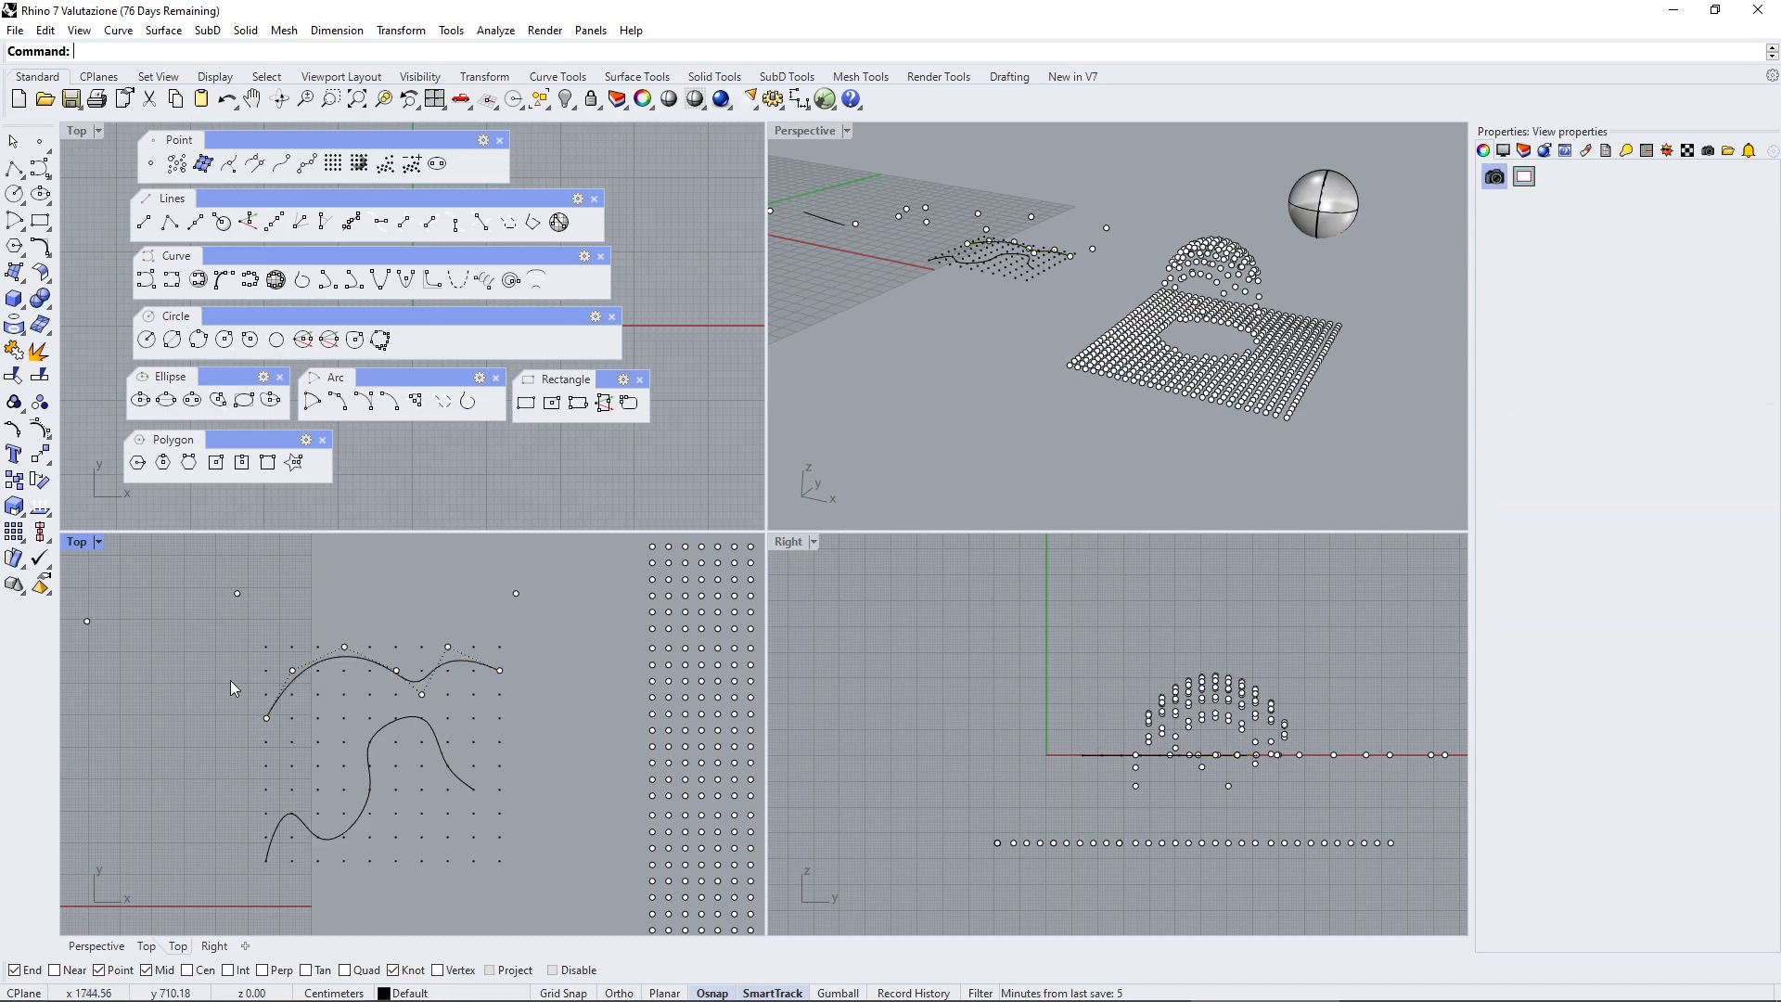
click(294, 671)
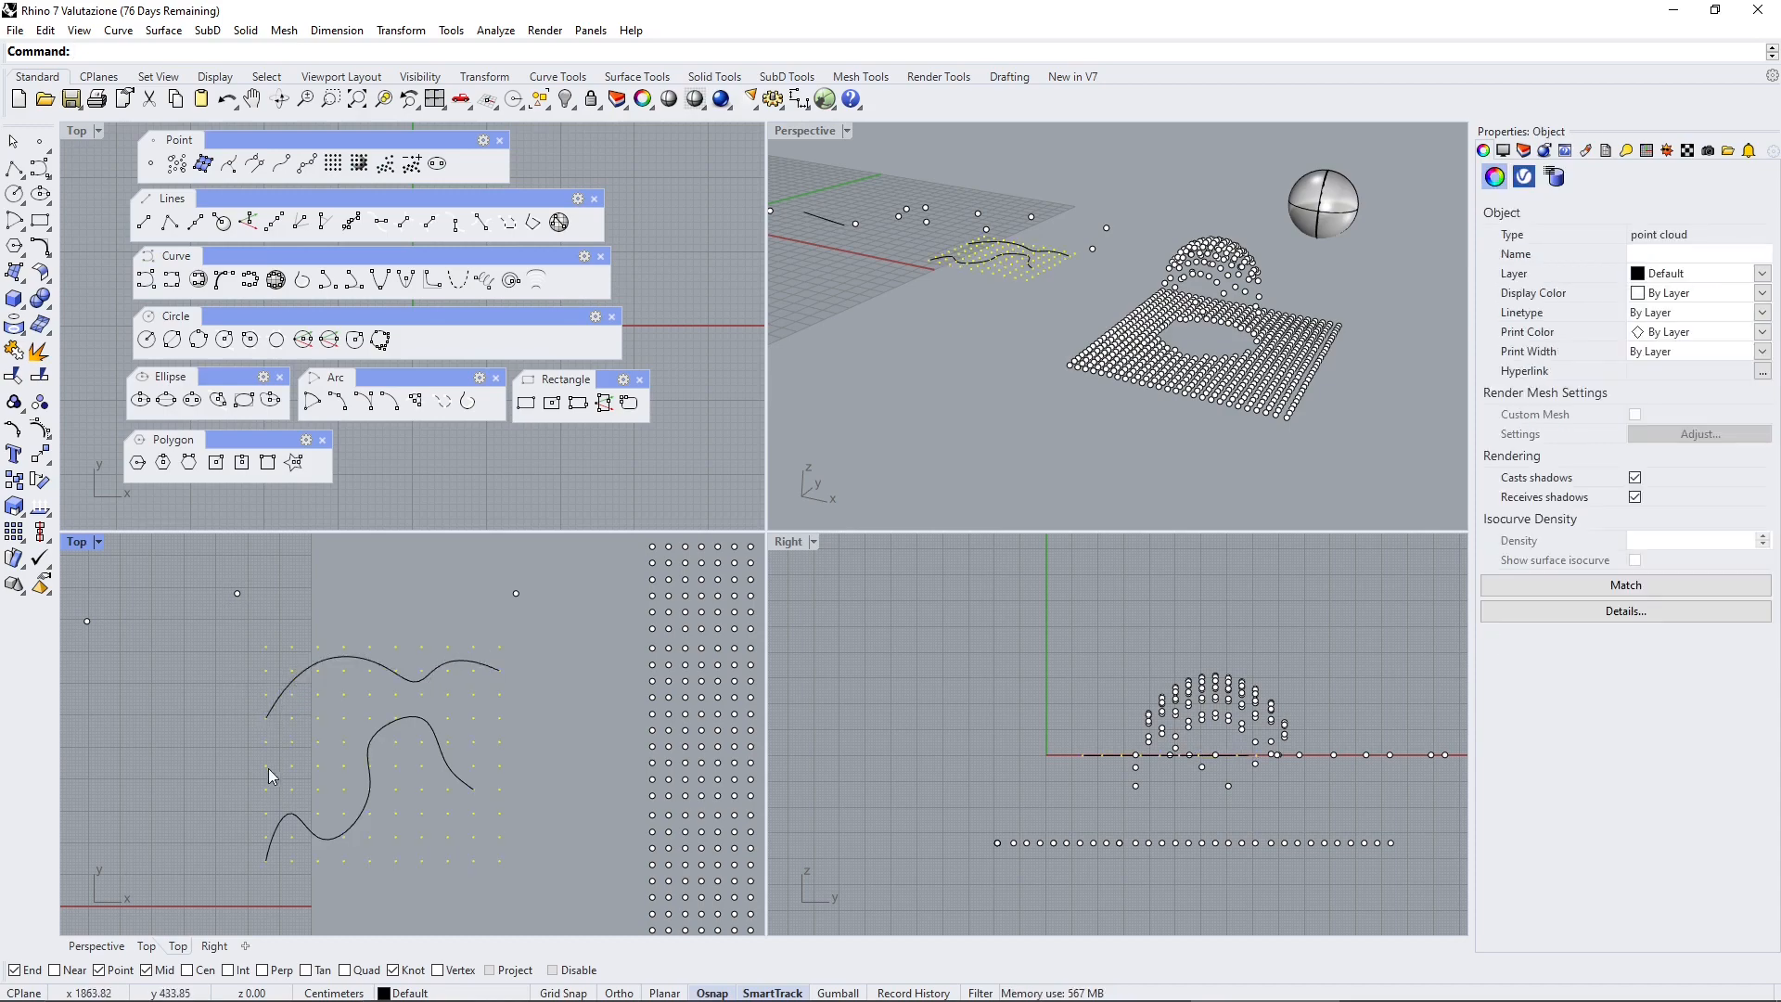
scroll(269, 768, up, 1)
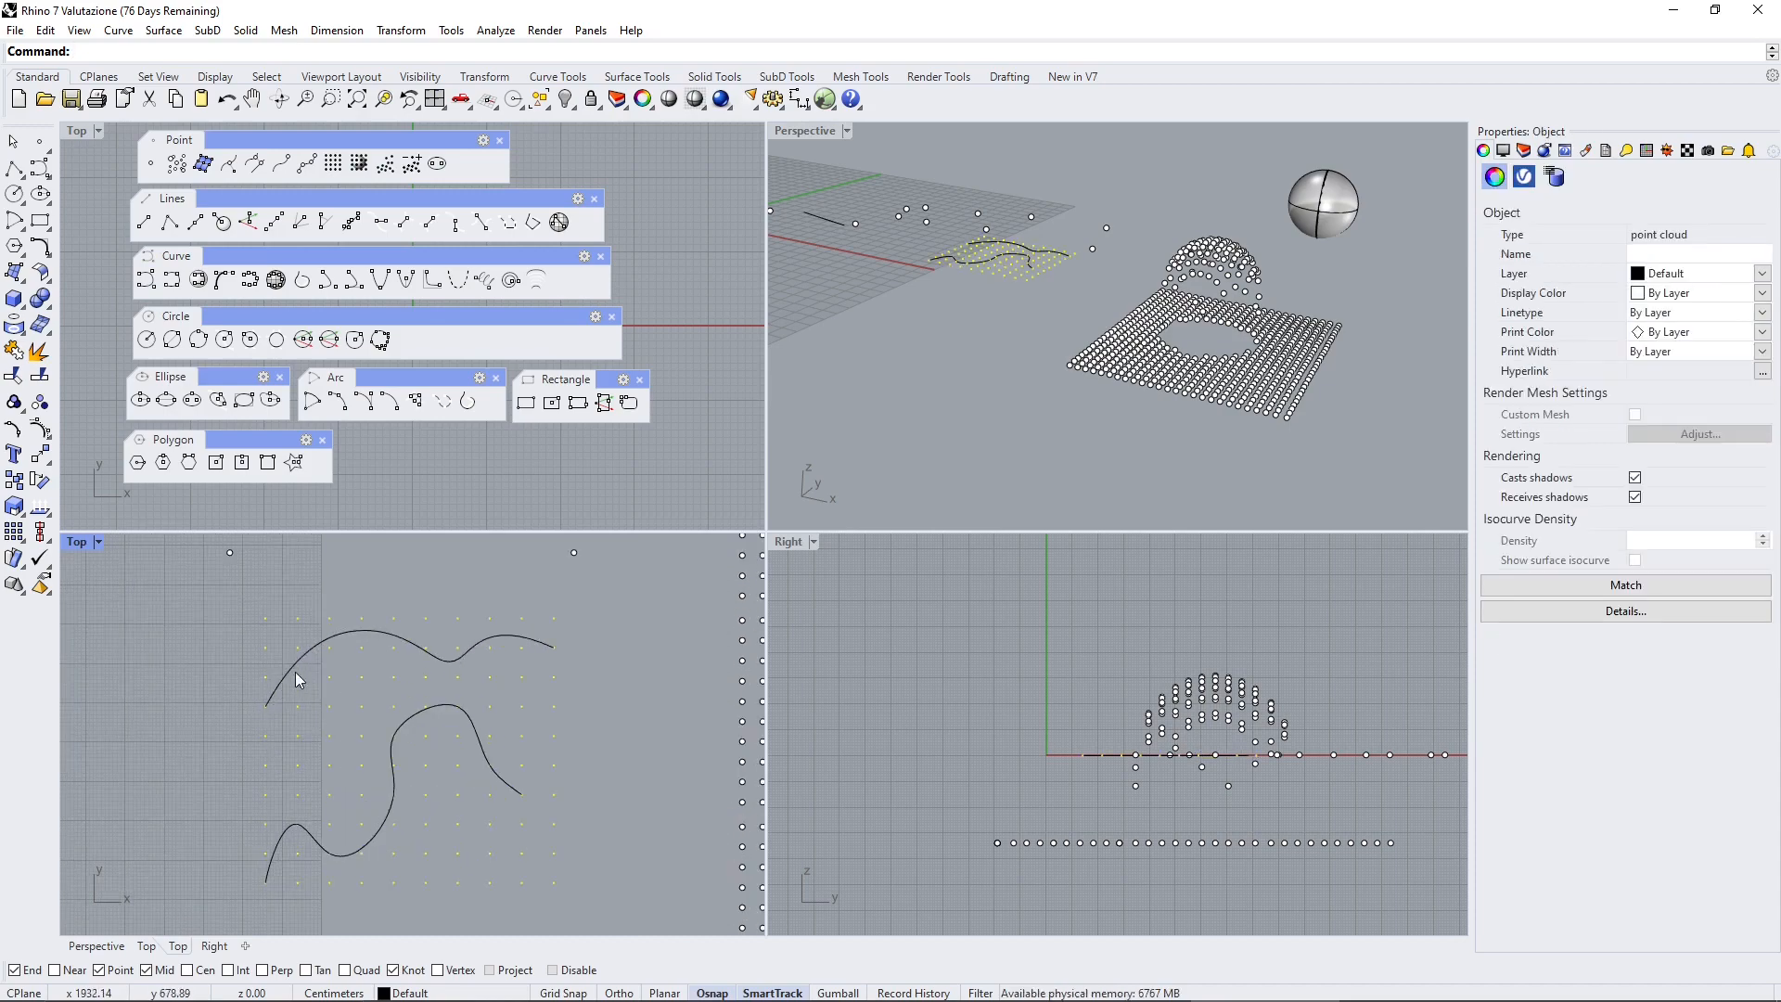
scroll(301, 660, up, 1)
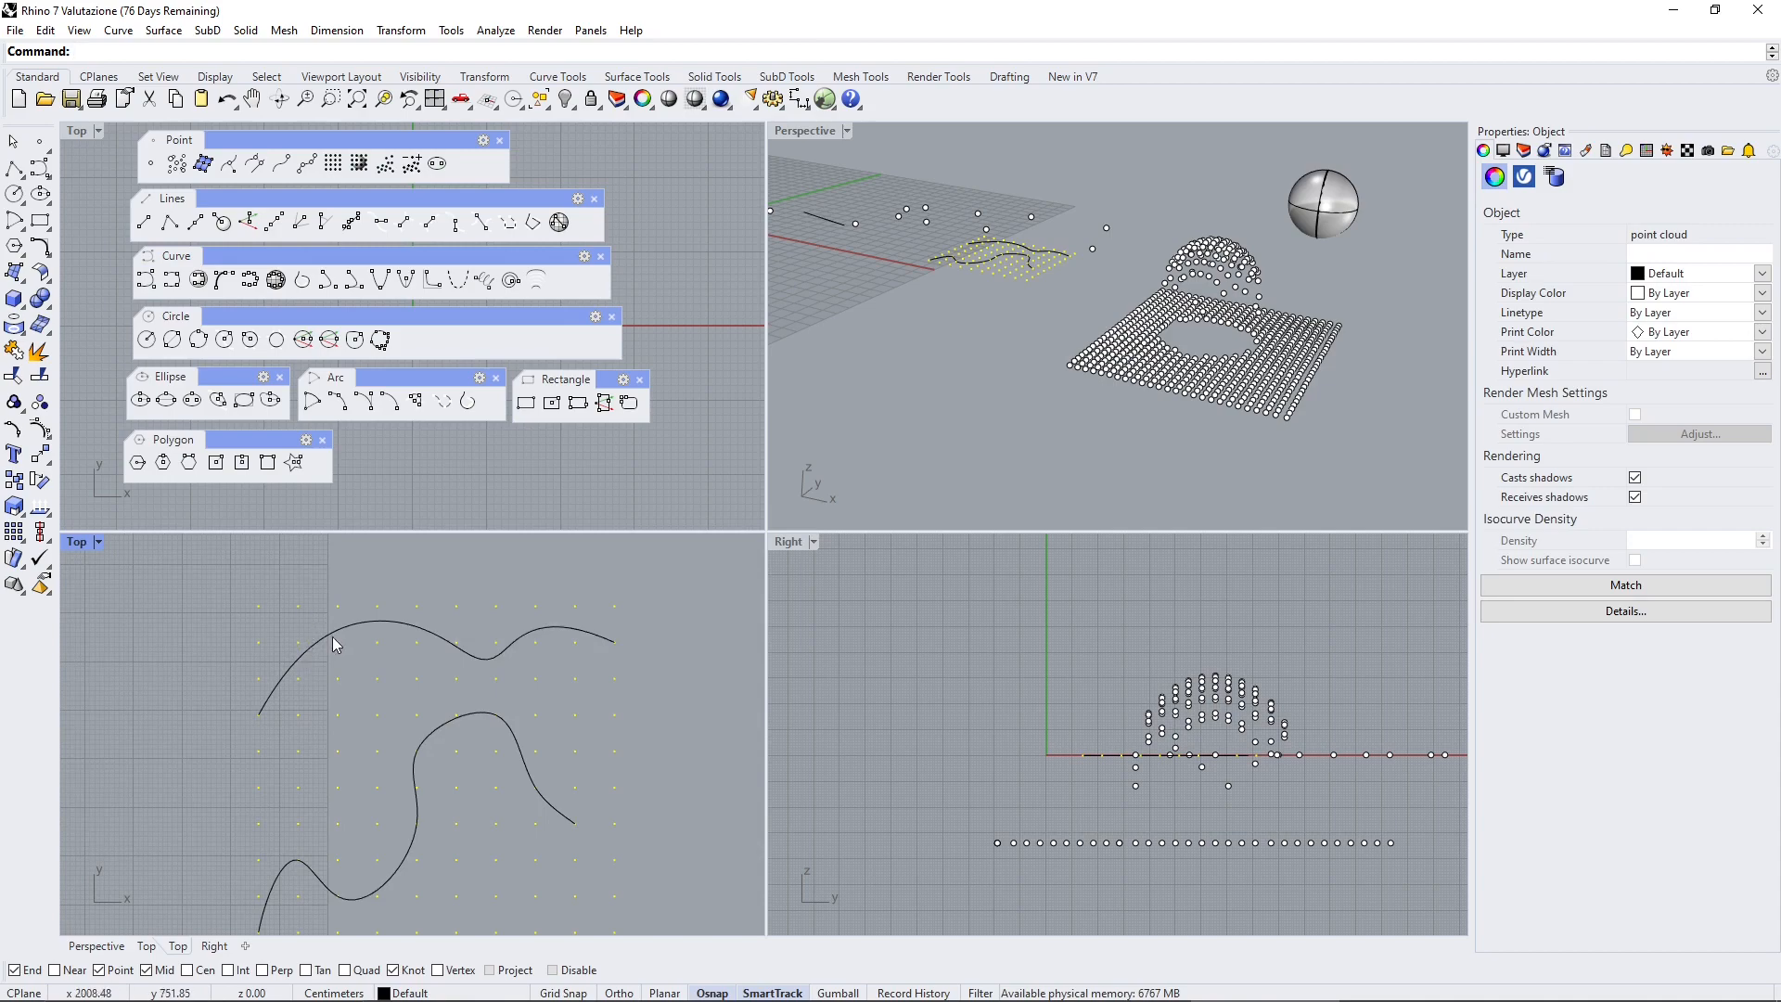
click(332, 637)
click(331, 651)
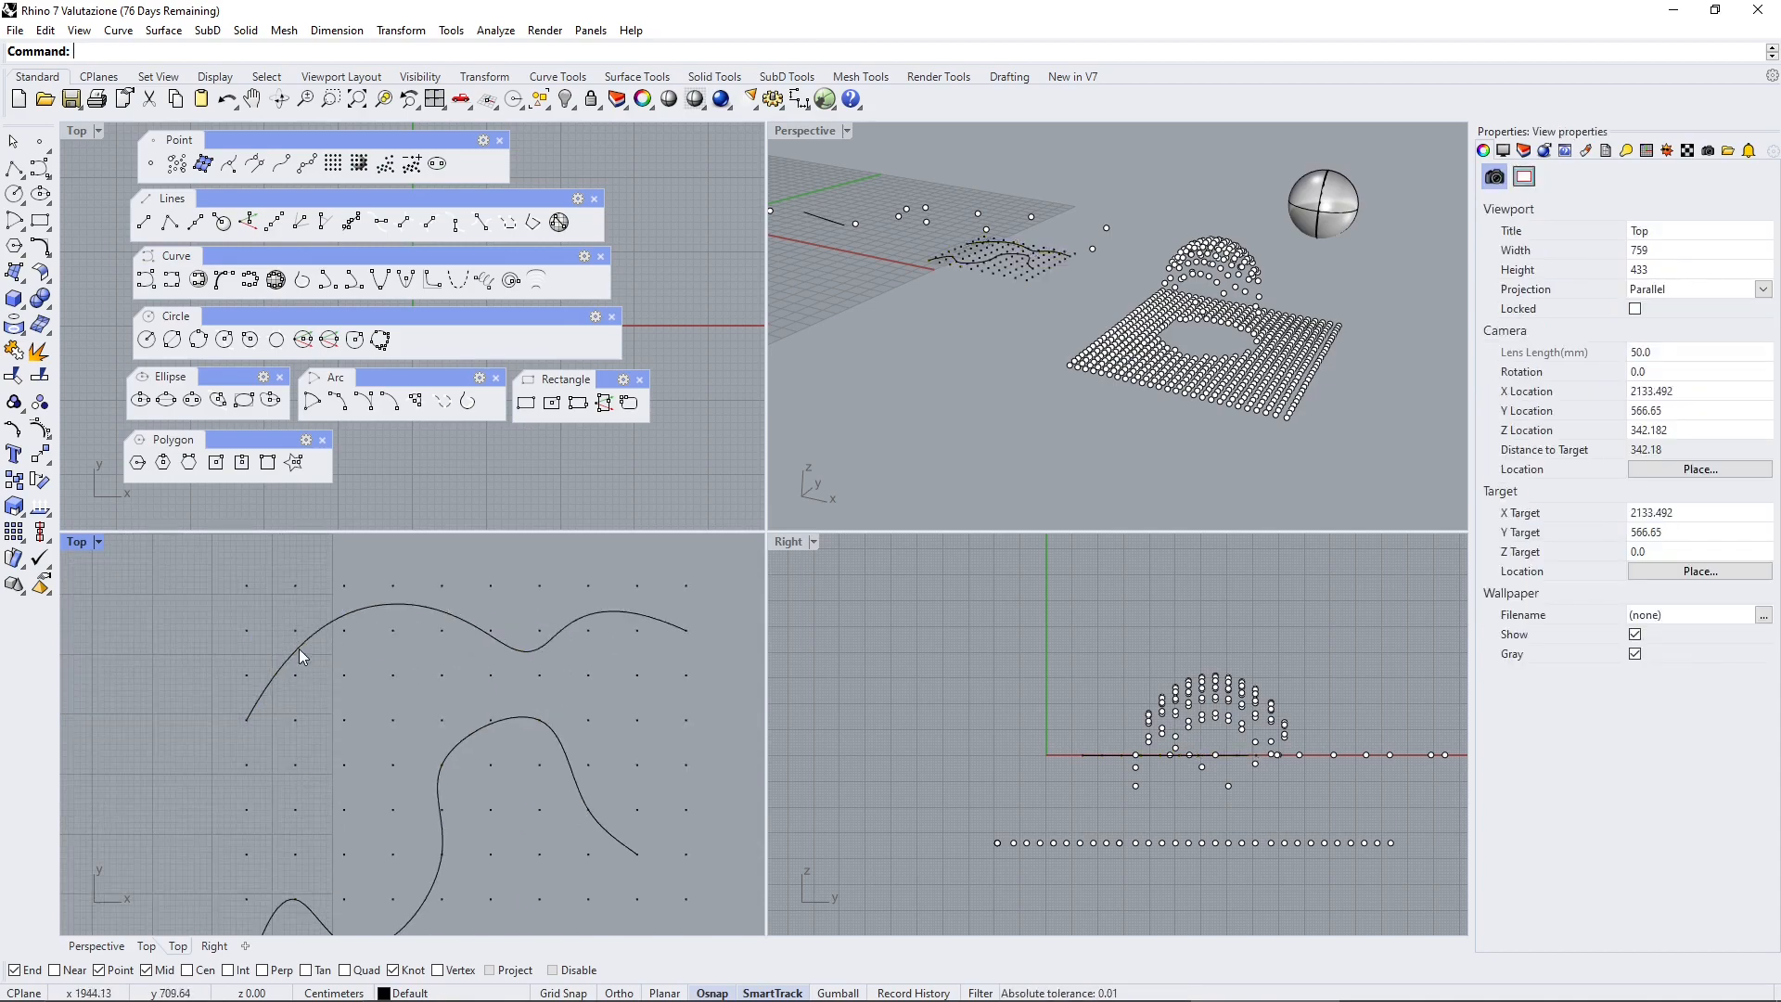
click(299, 648)
scroll(300, 666, up, 1)
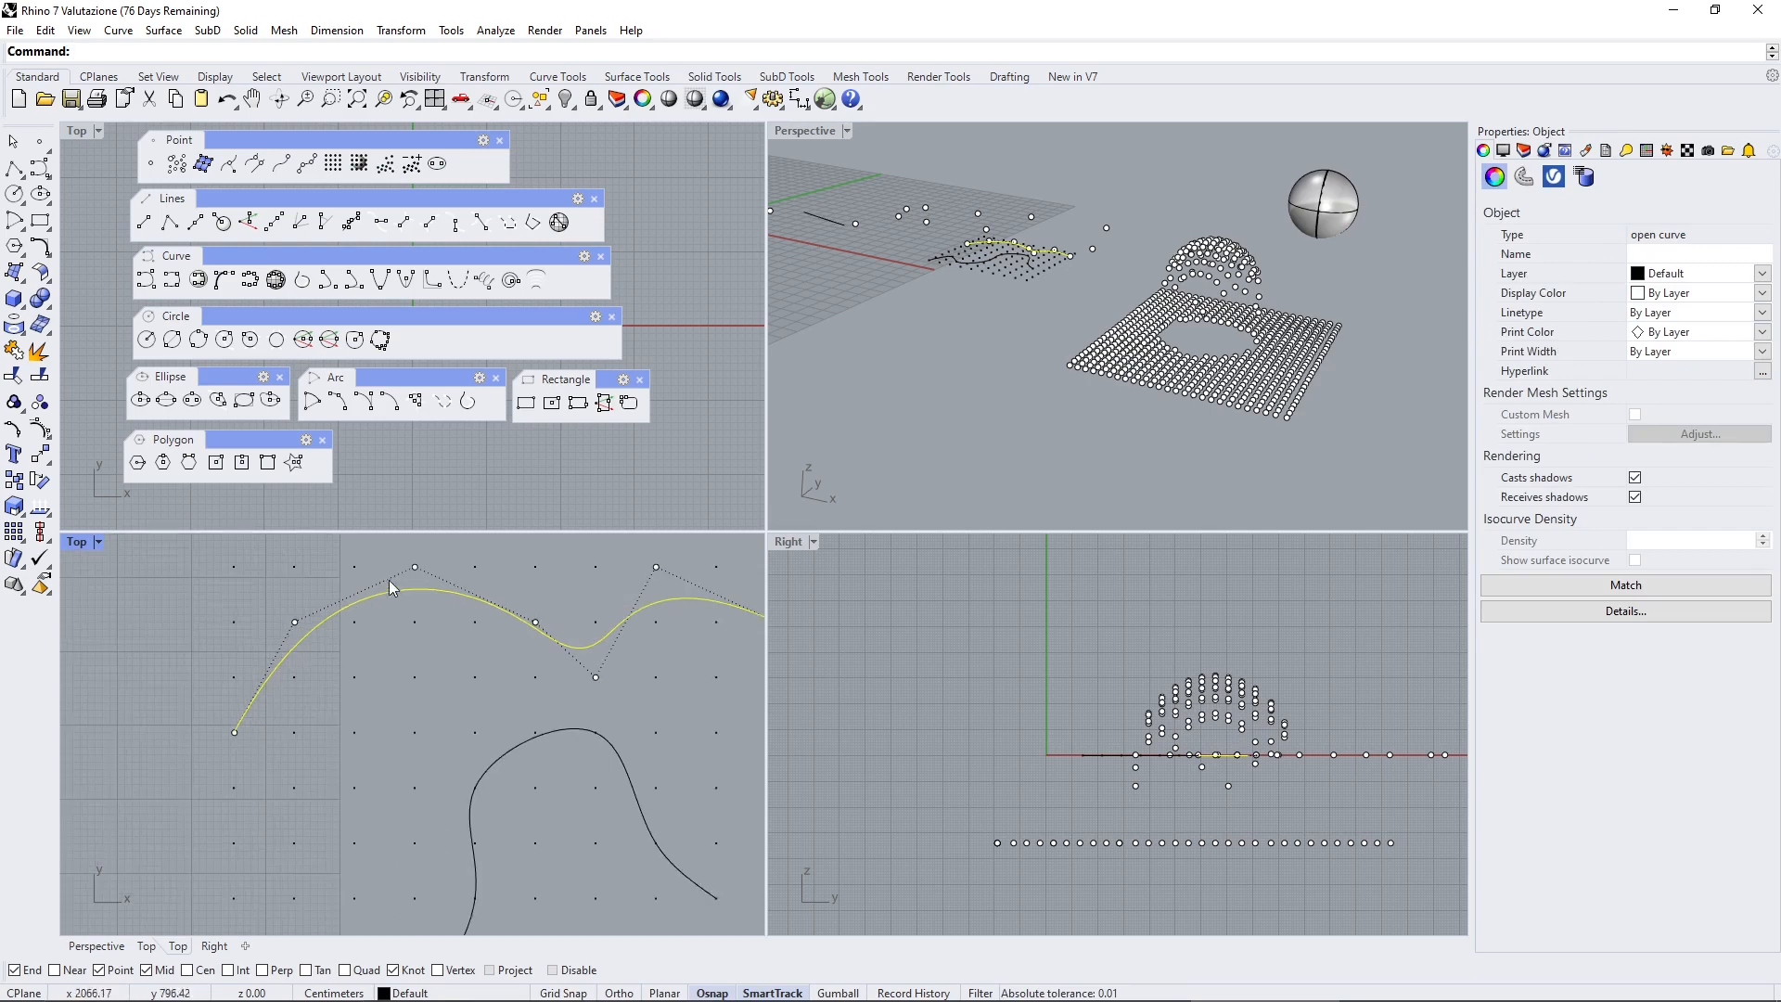
right_drag(581, 687, 377, 730)
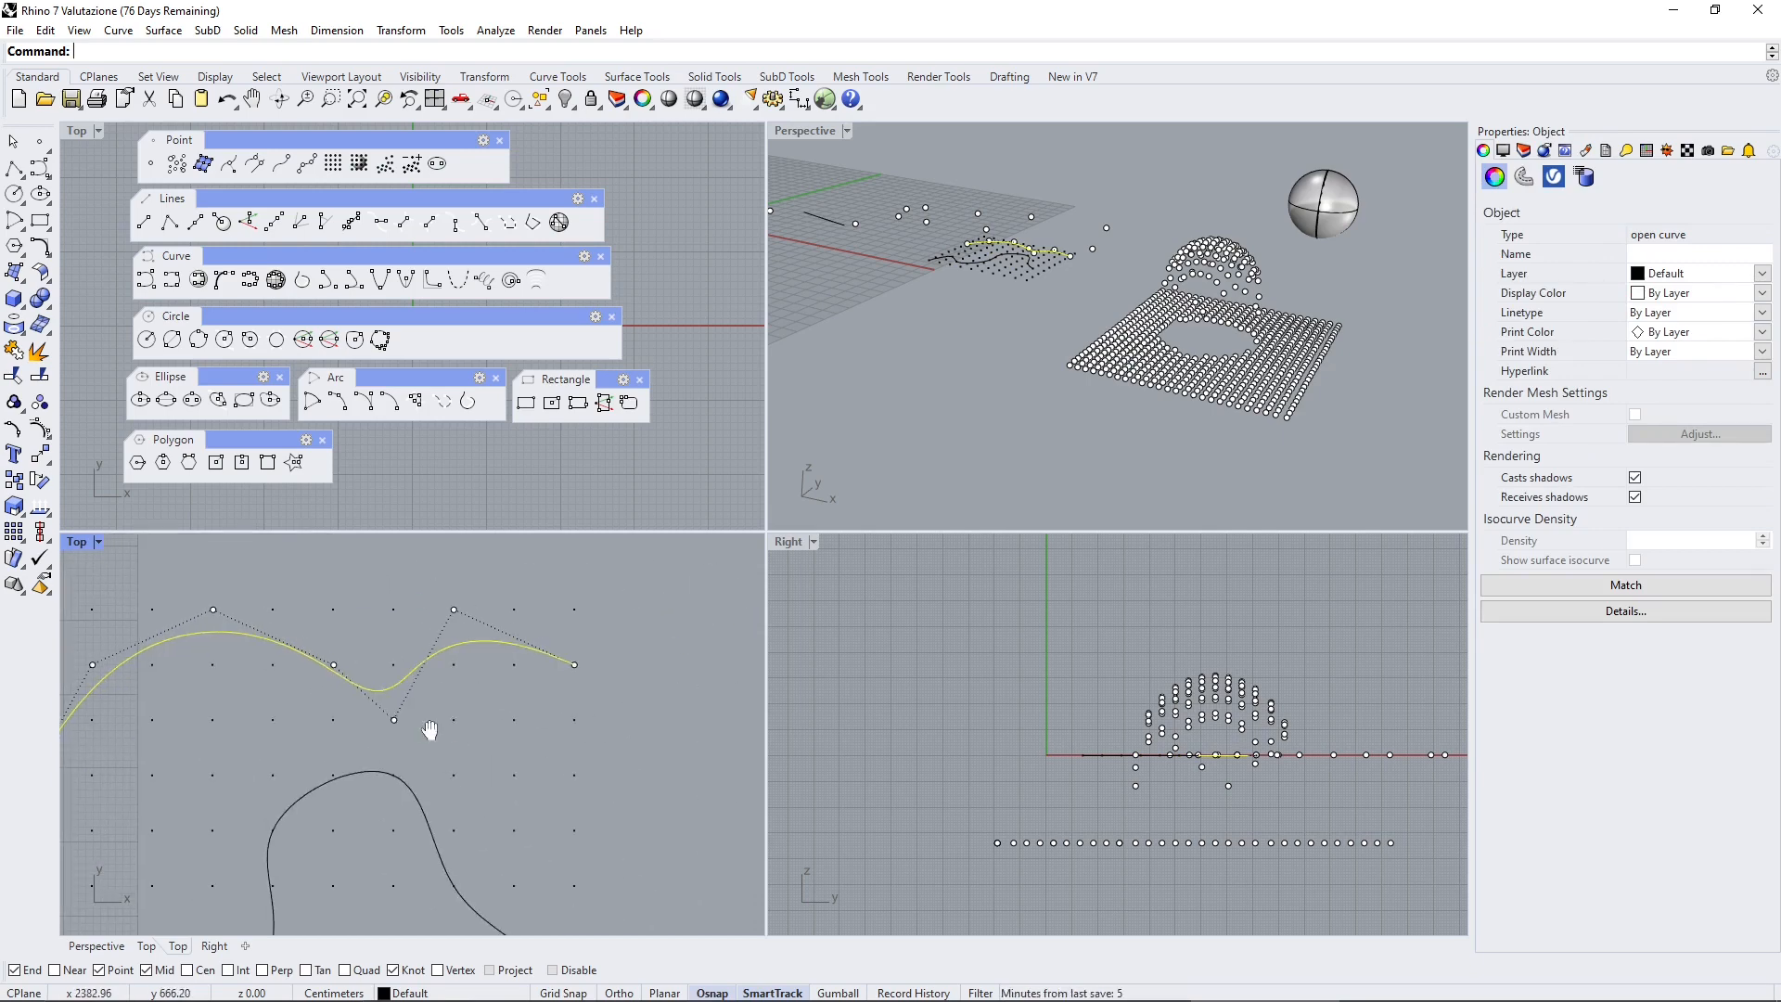
click(643, 692)
Select the lower interpolated curve and examine where its control points lie relative to the curve and the grid points it passes through
scroll(598, 697, down, 6)
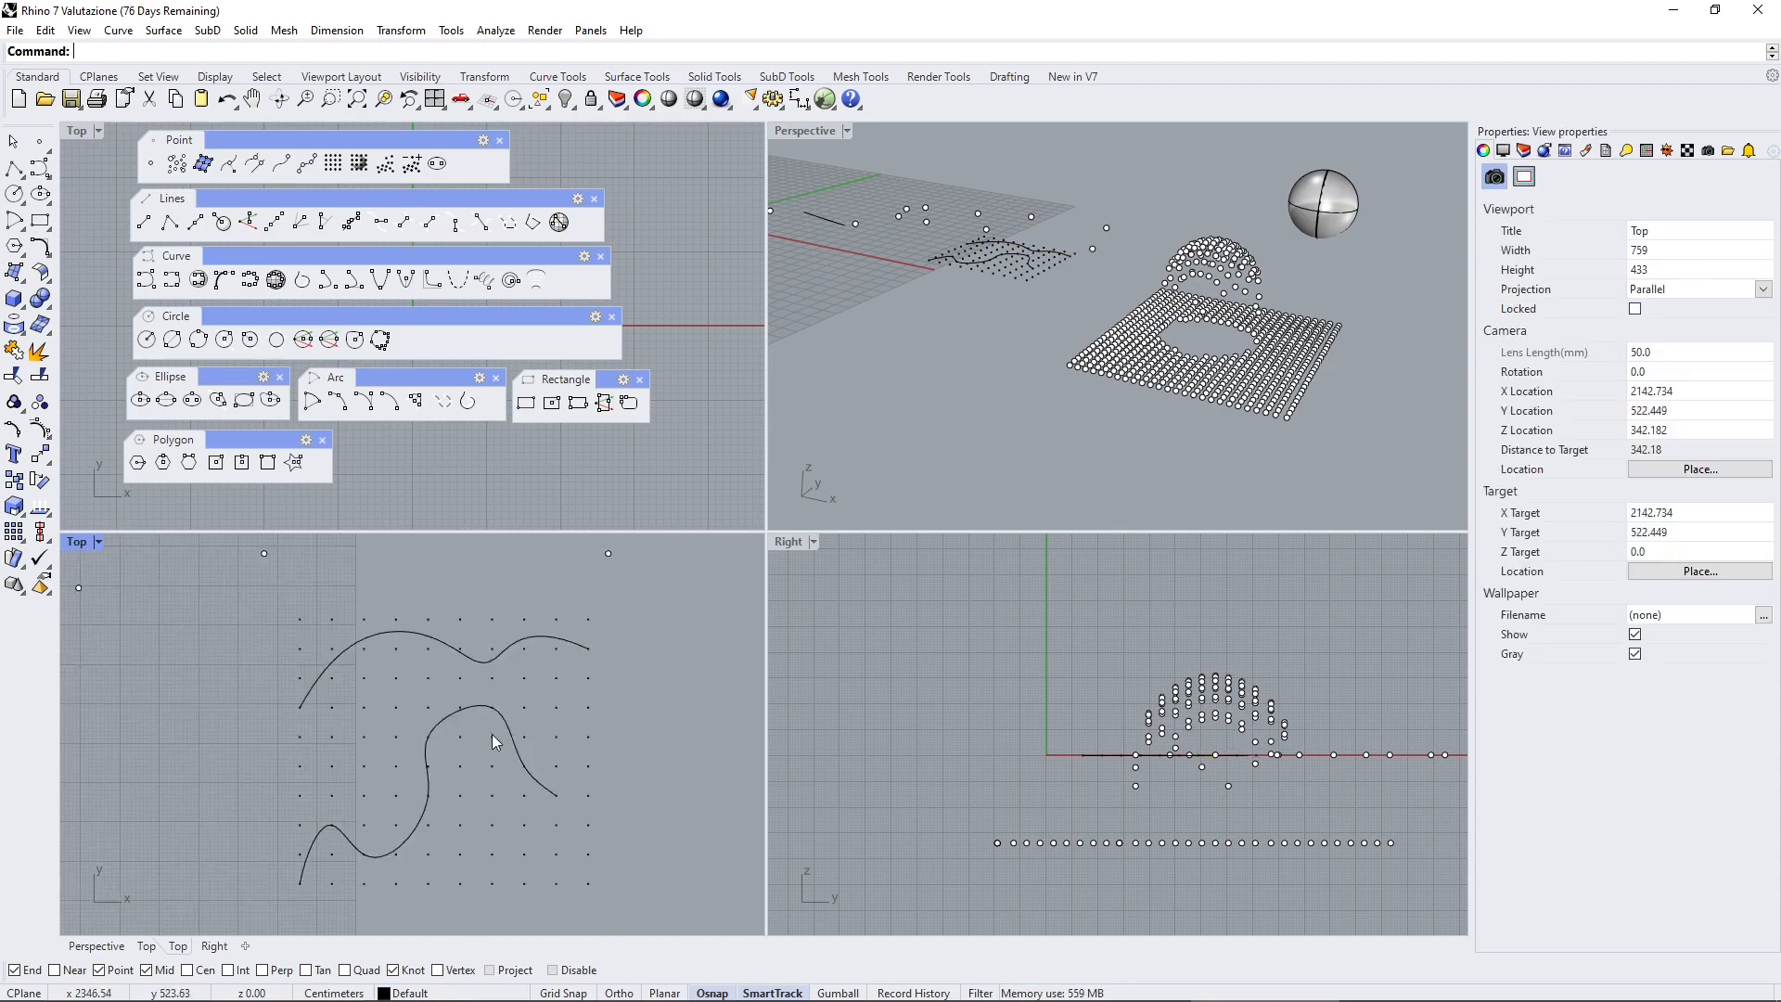
right_drag(492, 733, 492, 670)
click(426, 682)
scroll(314, 800, up, 5)
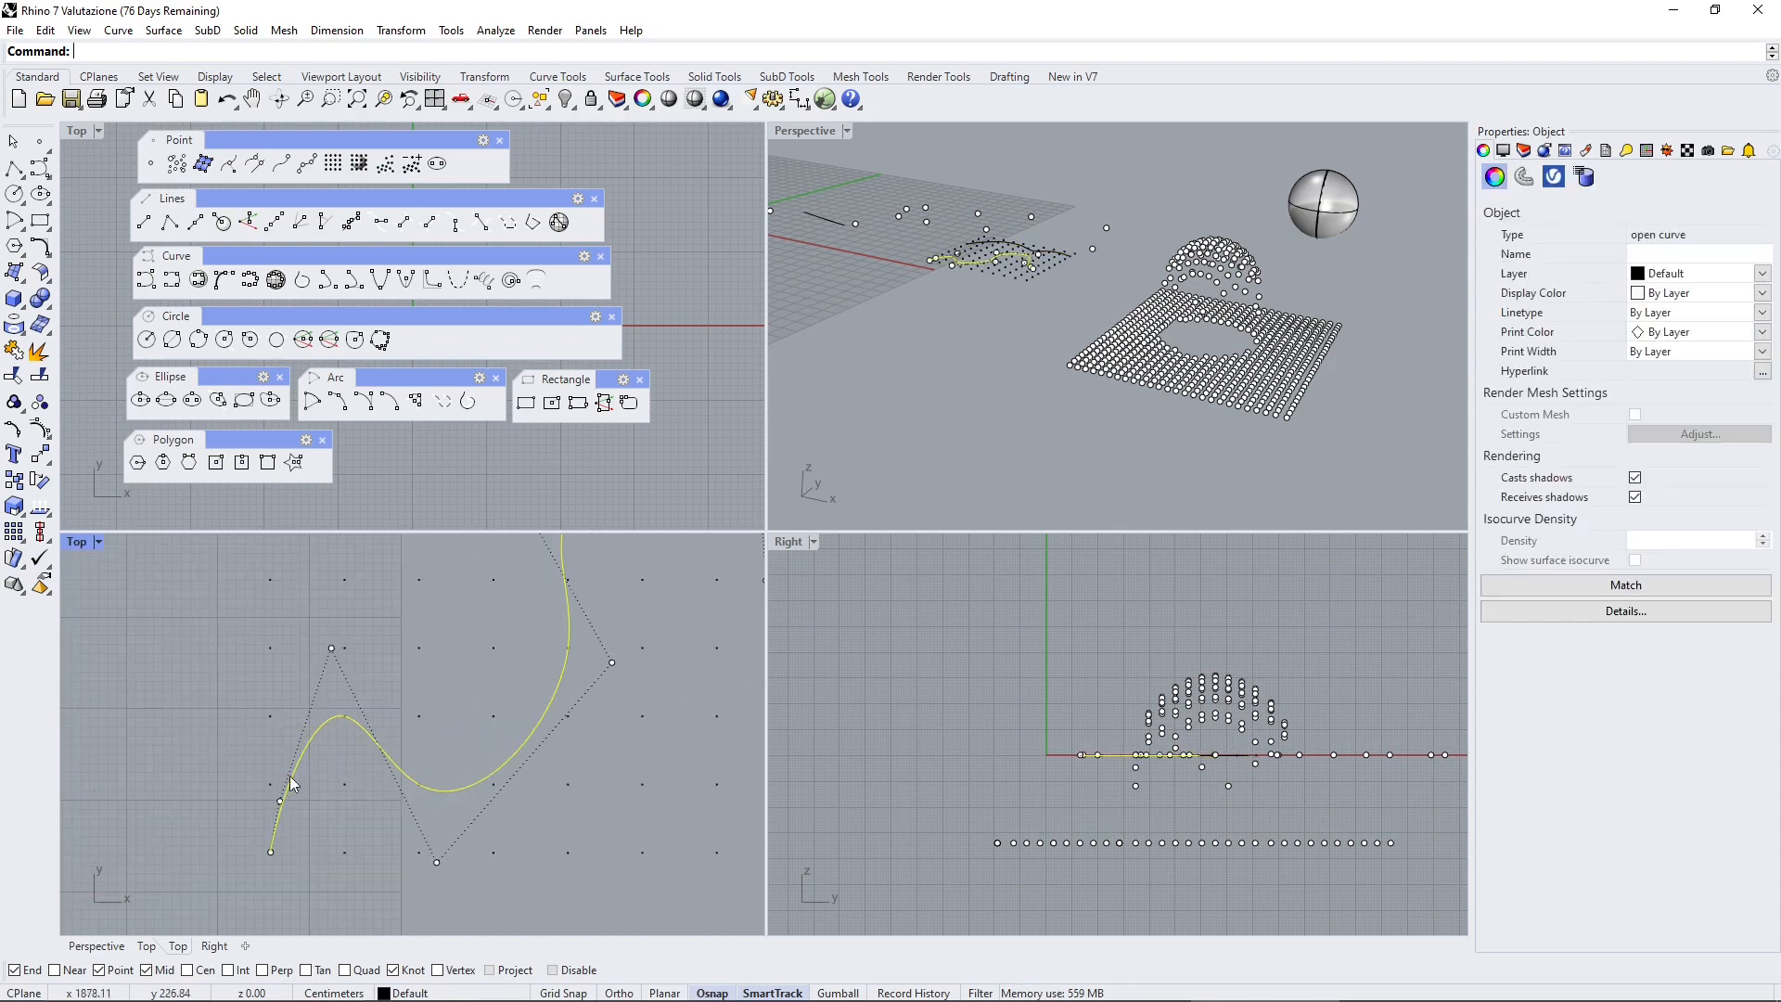
click(444, 765)
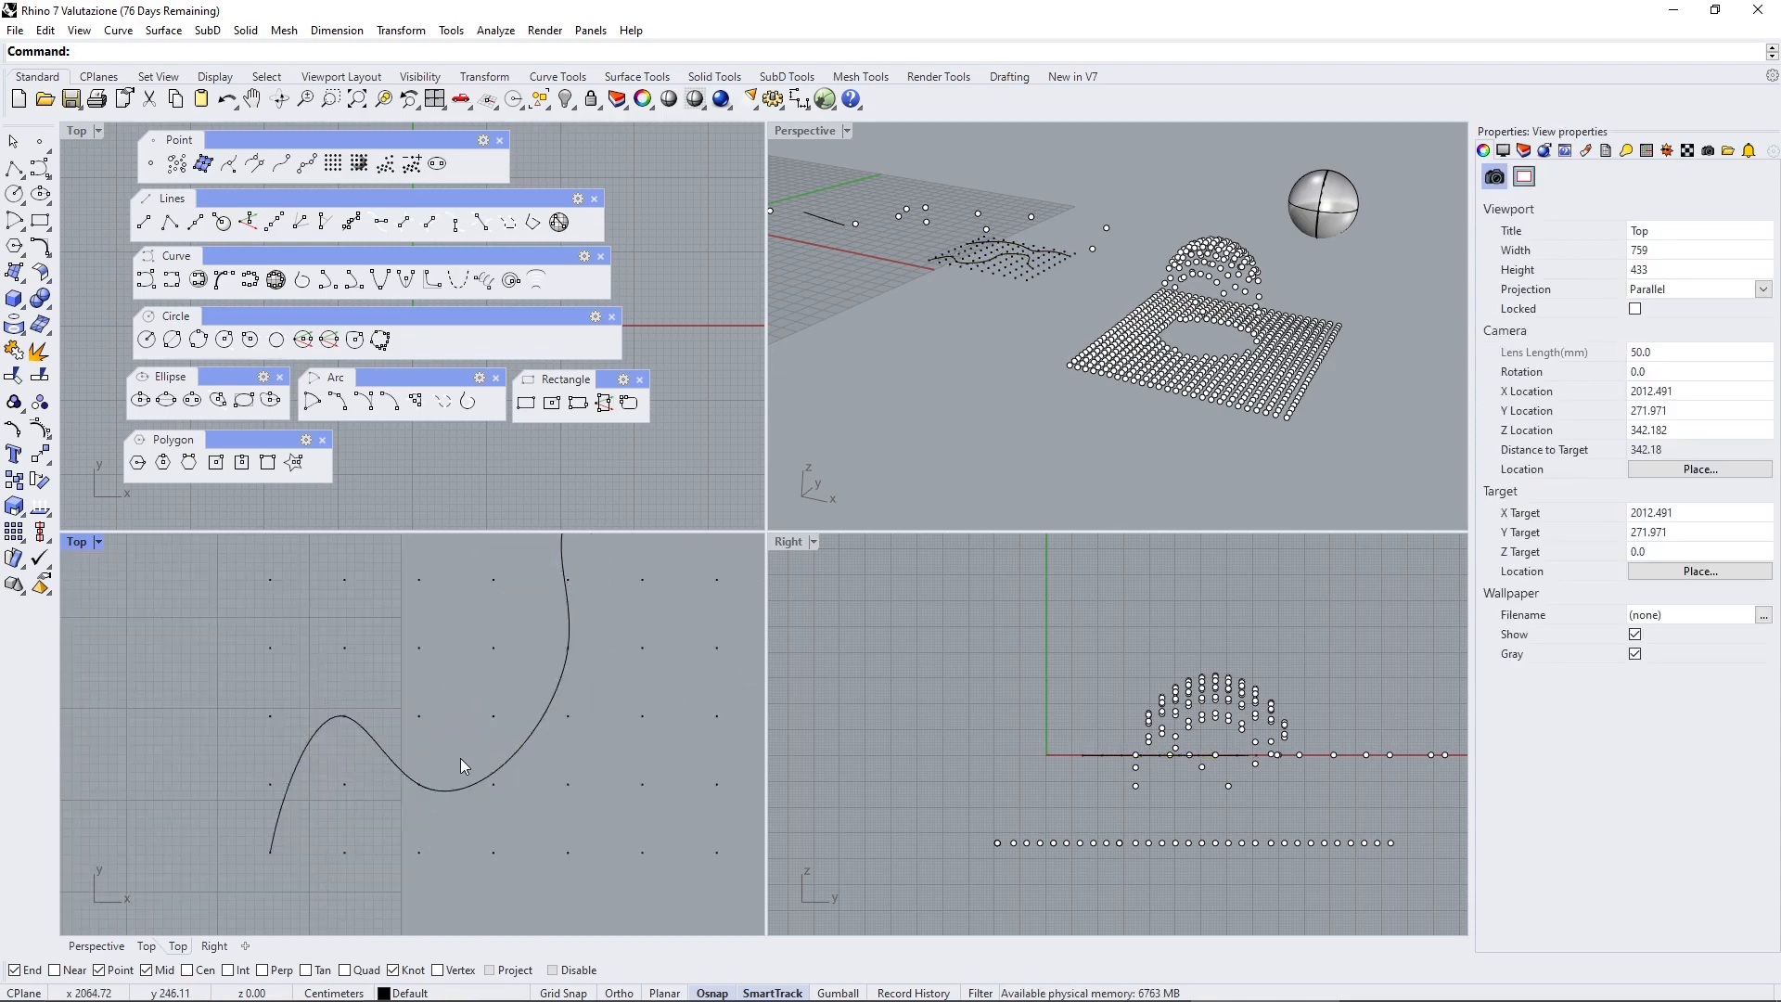
scroll(469, 738, down, 8)
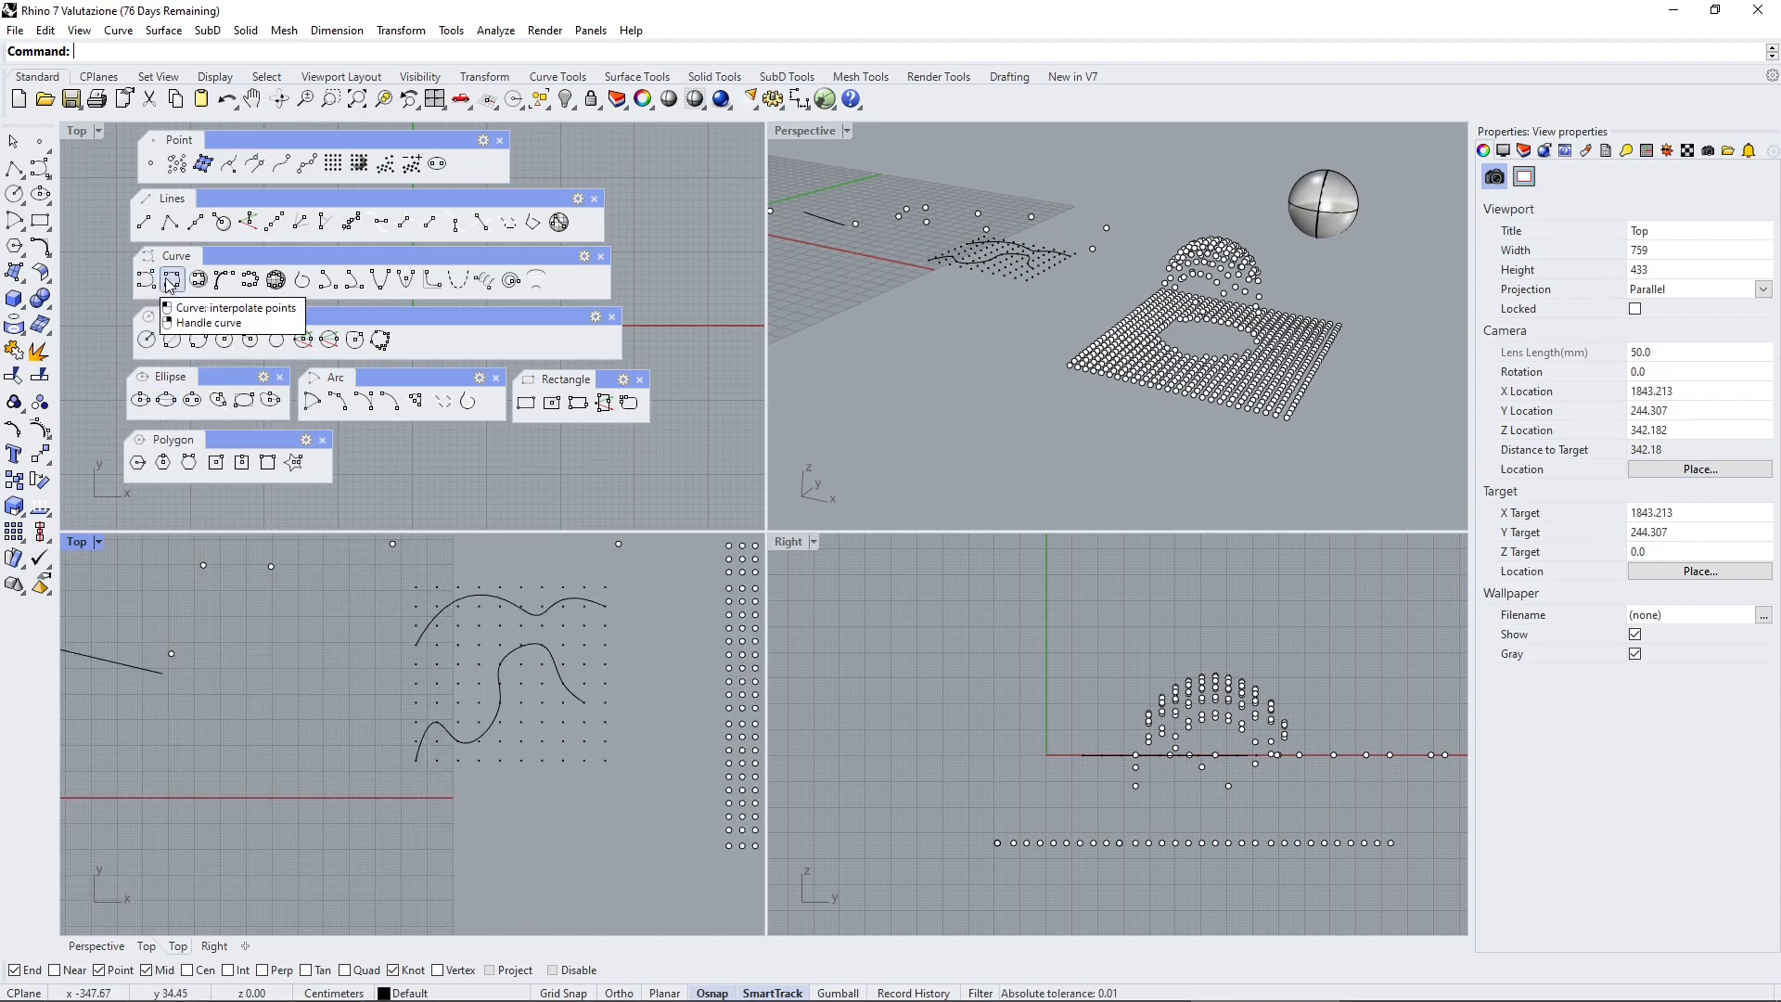
scroll(488, 742, up, 3)
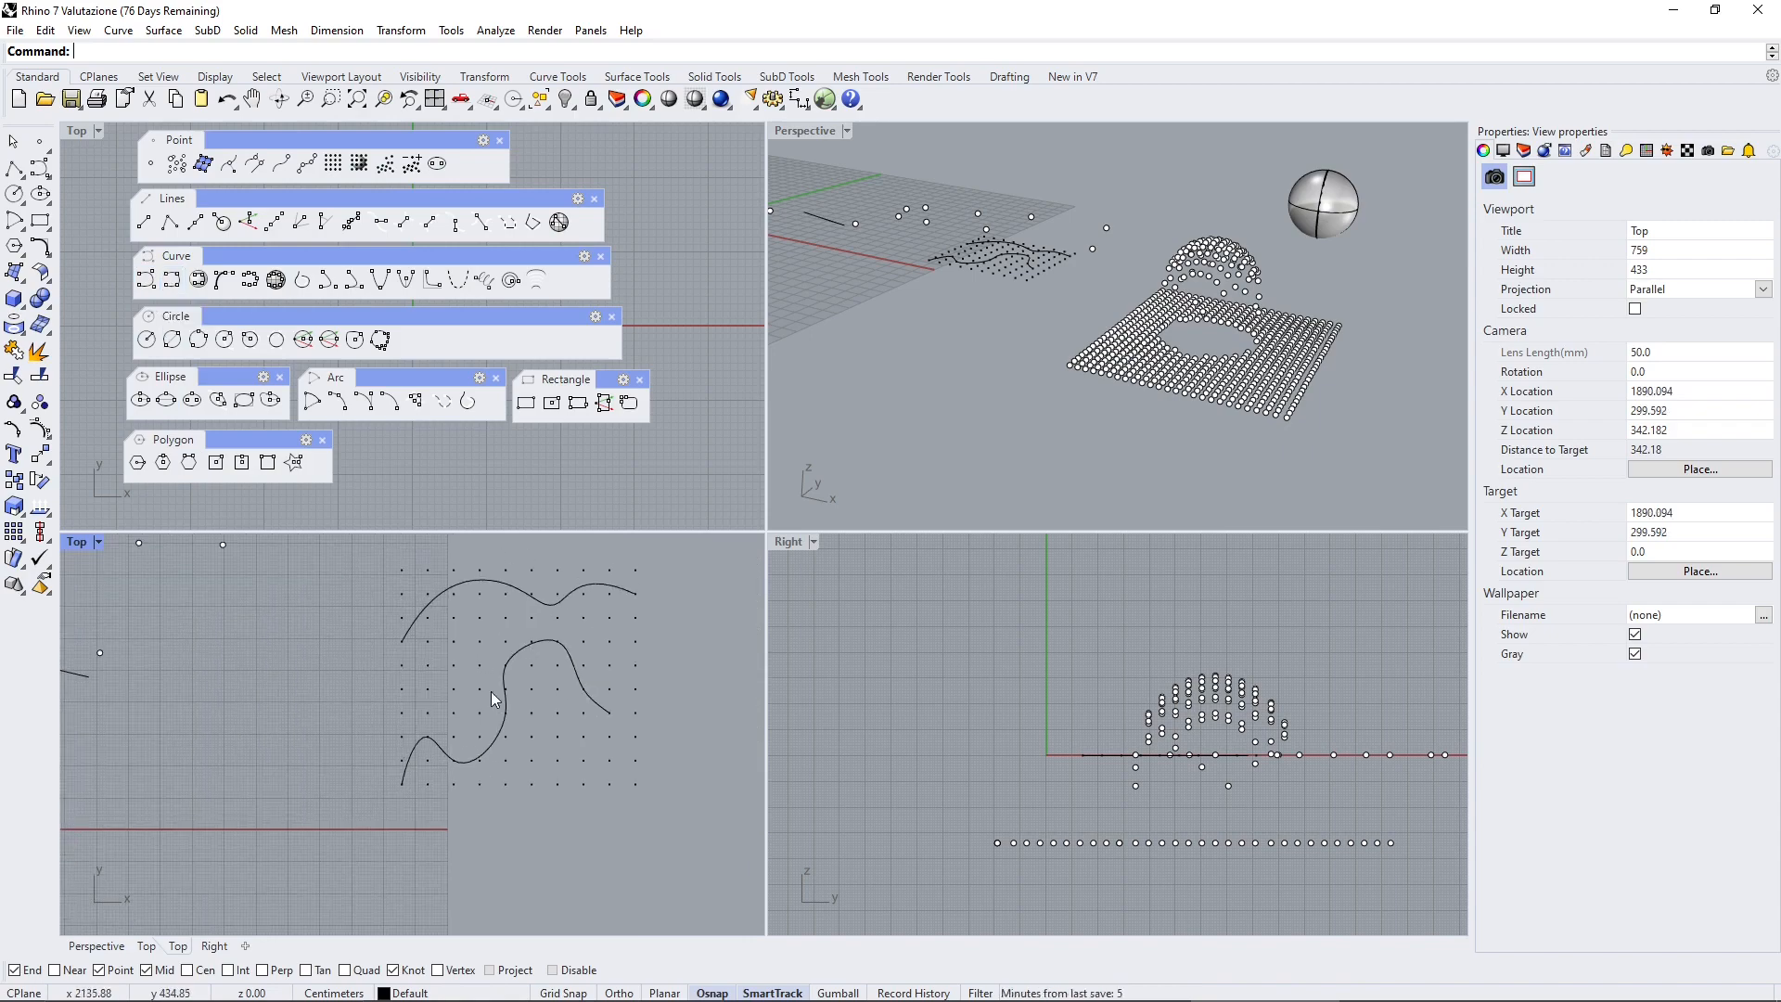
click(503, 739)
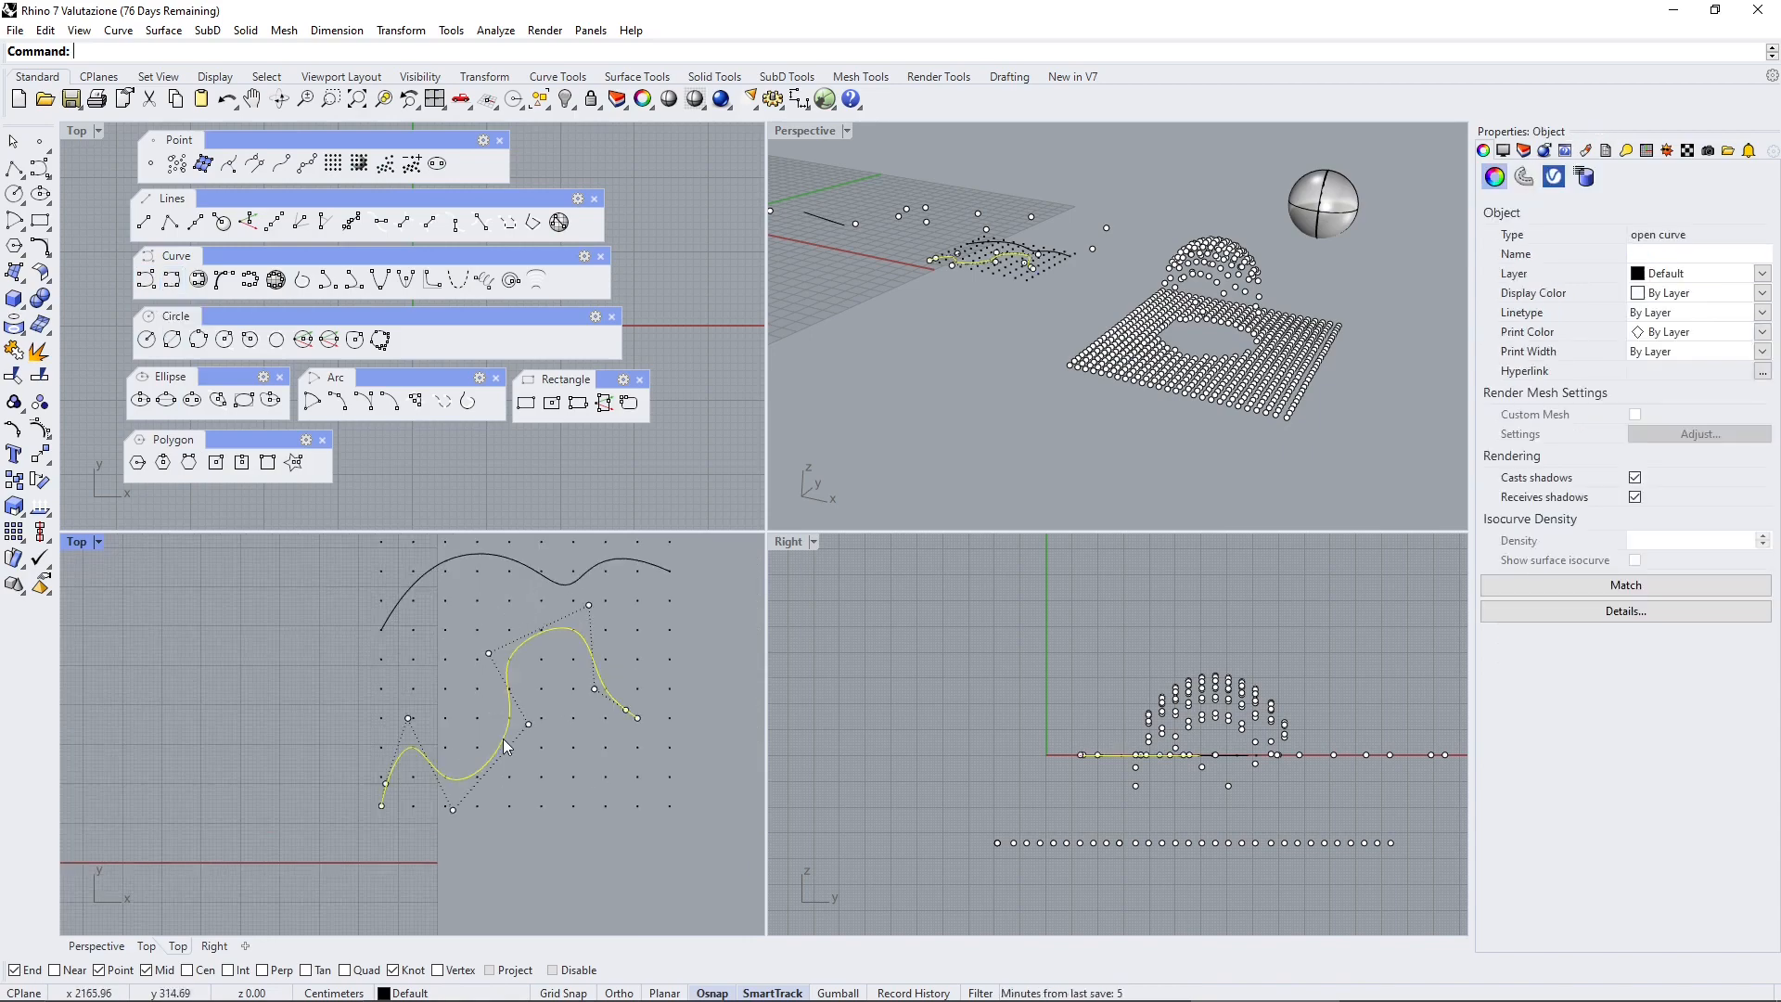
right_drag(433, 776, 377, 788)
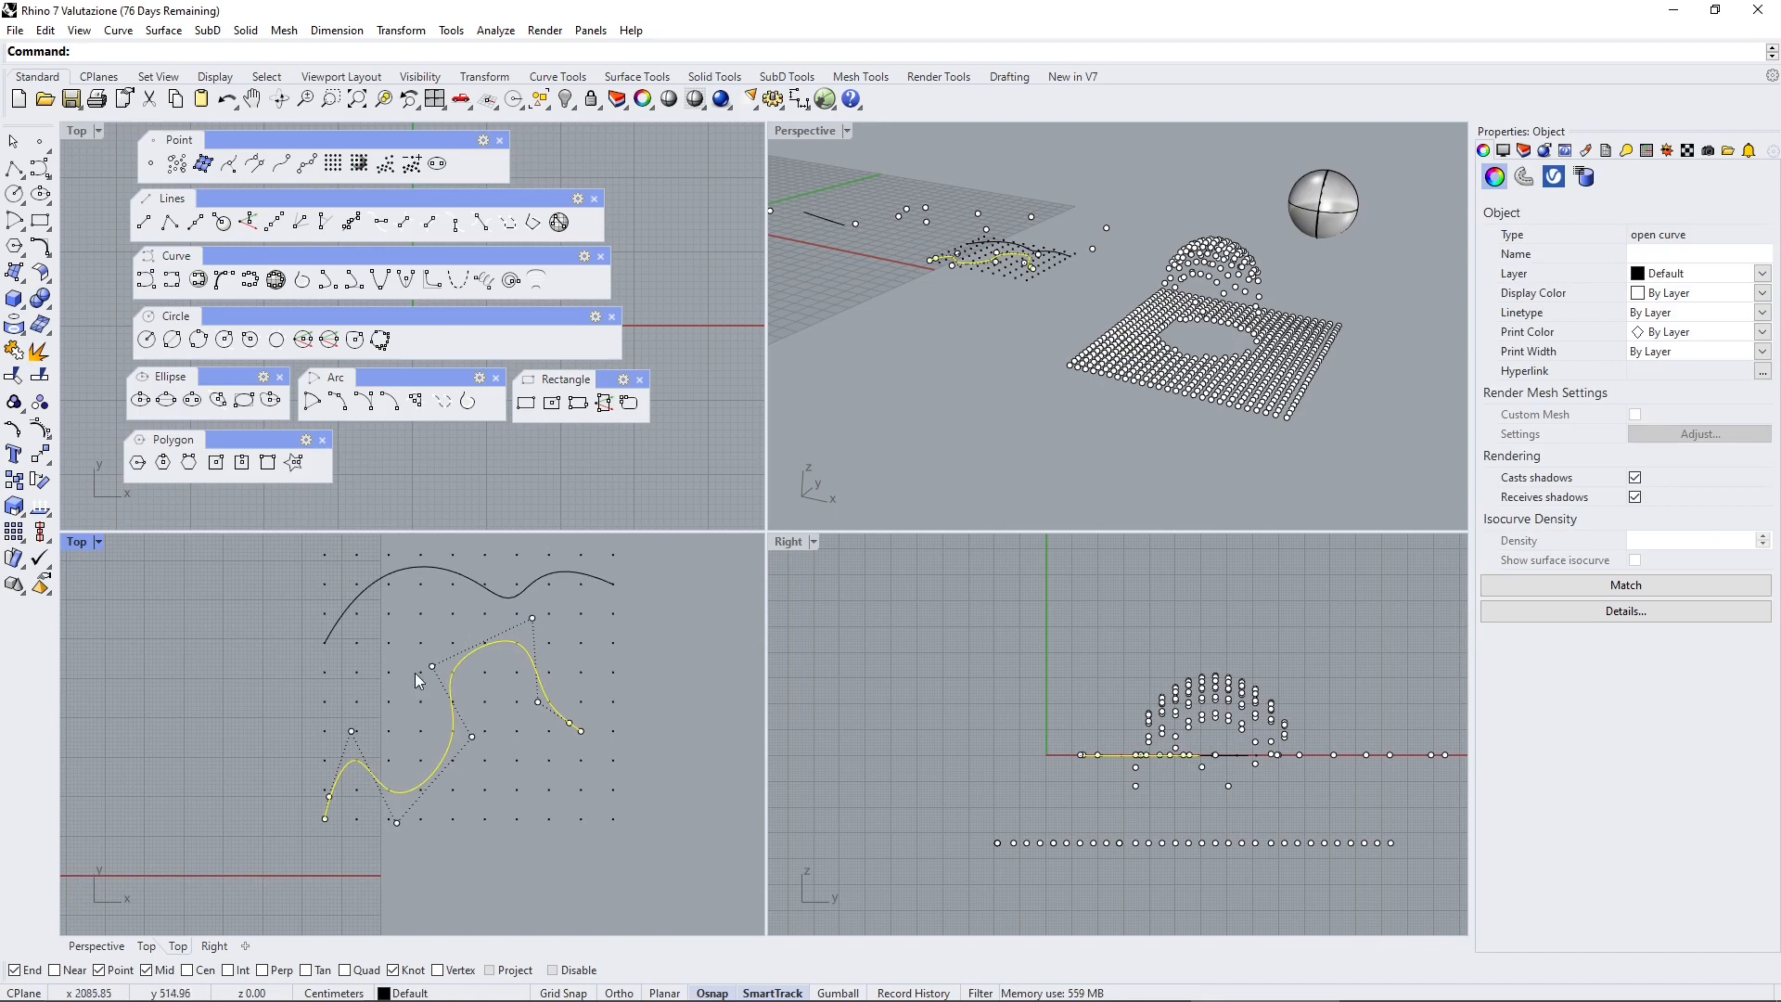
Move two control points at the upper bend of the lower interpolated curve onto neighbouring points of the grid
mouse_move(432, 664)
mouse_down()
mouse_move(395, 653)
mouse_move(452, 672)
mouse_up()
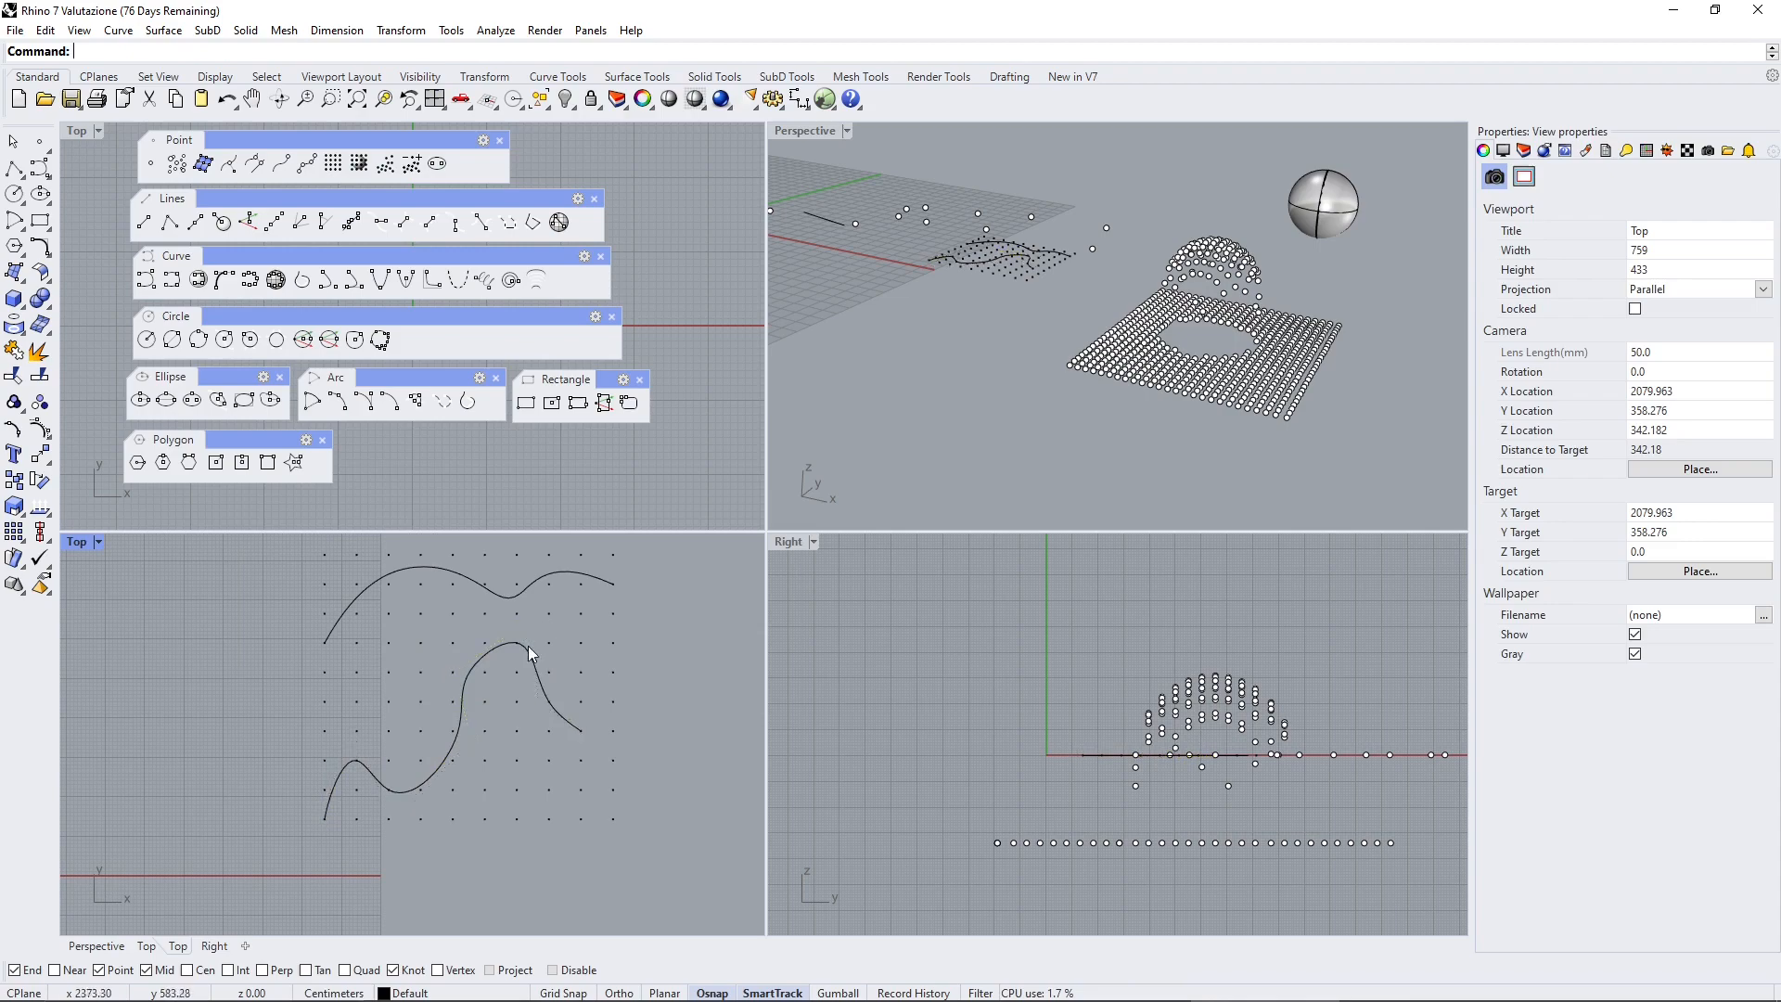
drag(531, 618, 534, 642)
scroll(518, 750, down, 4)
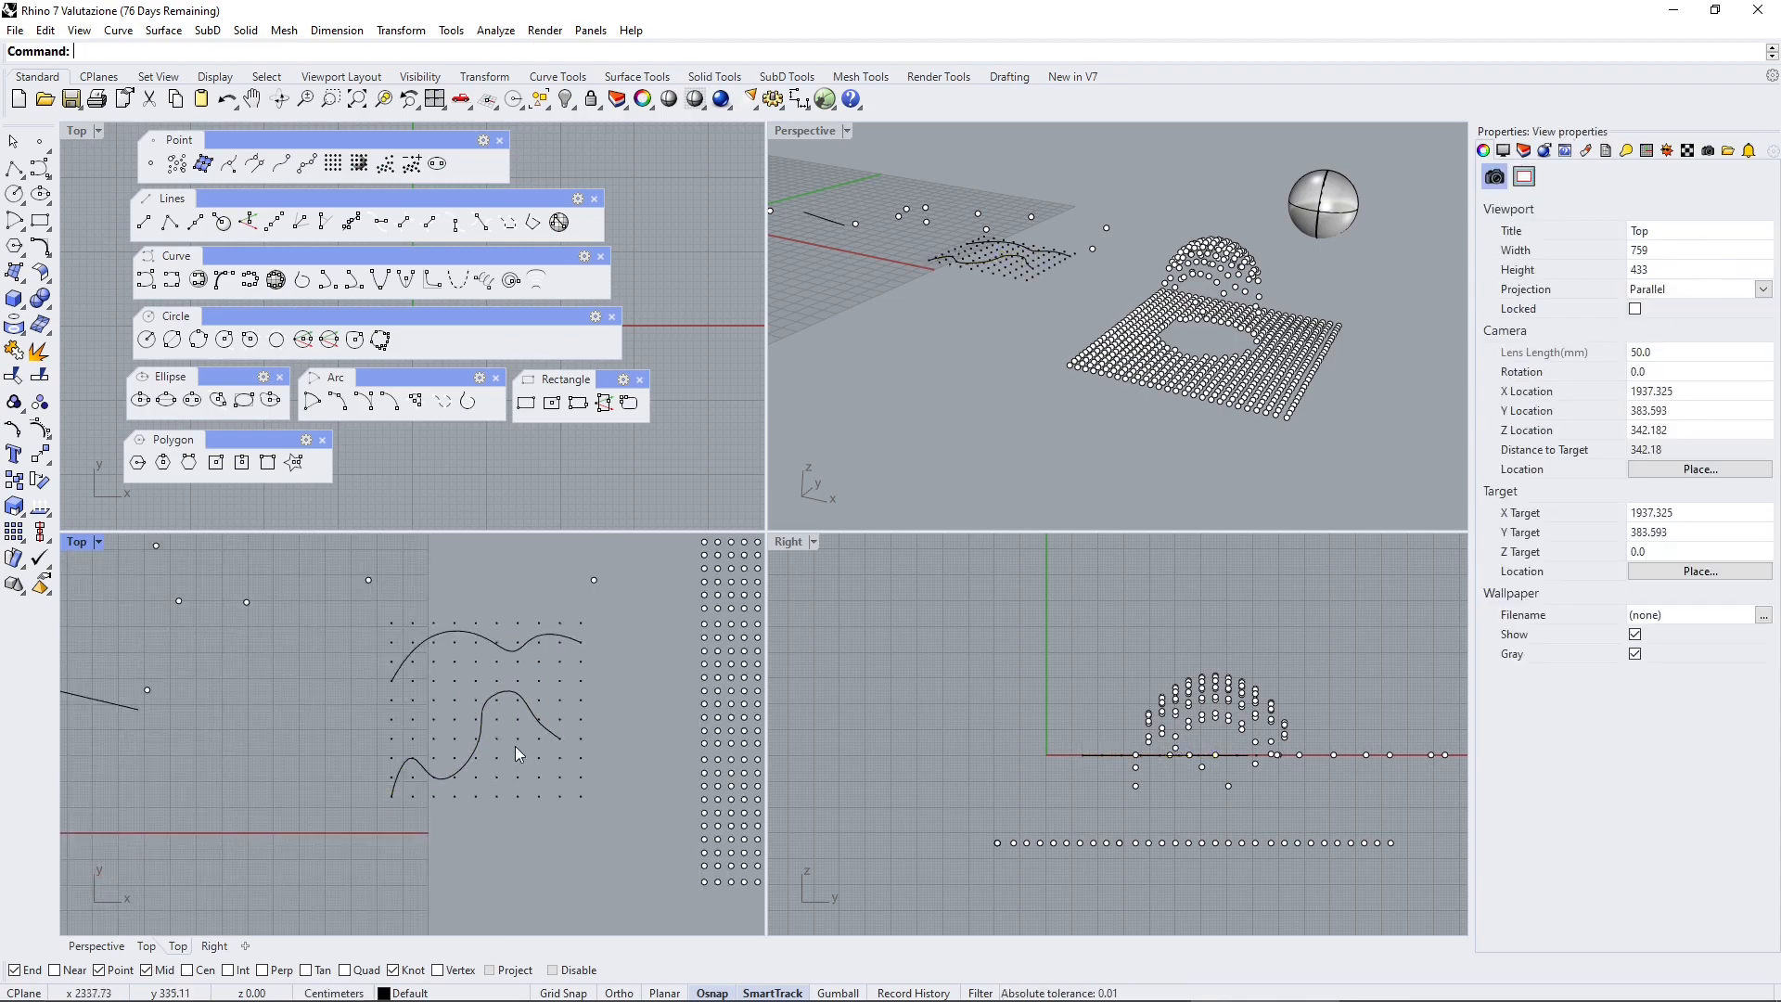
click(483, 639)
click(492, 773)
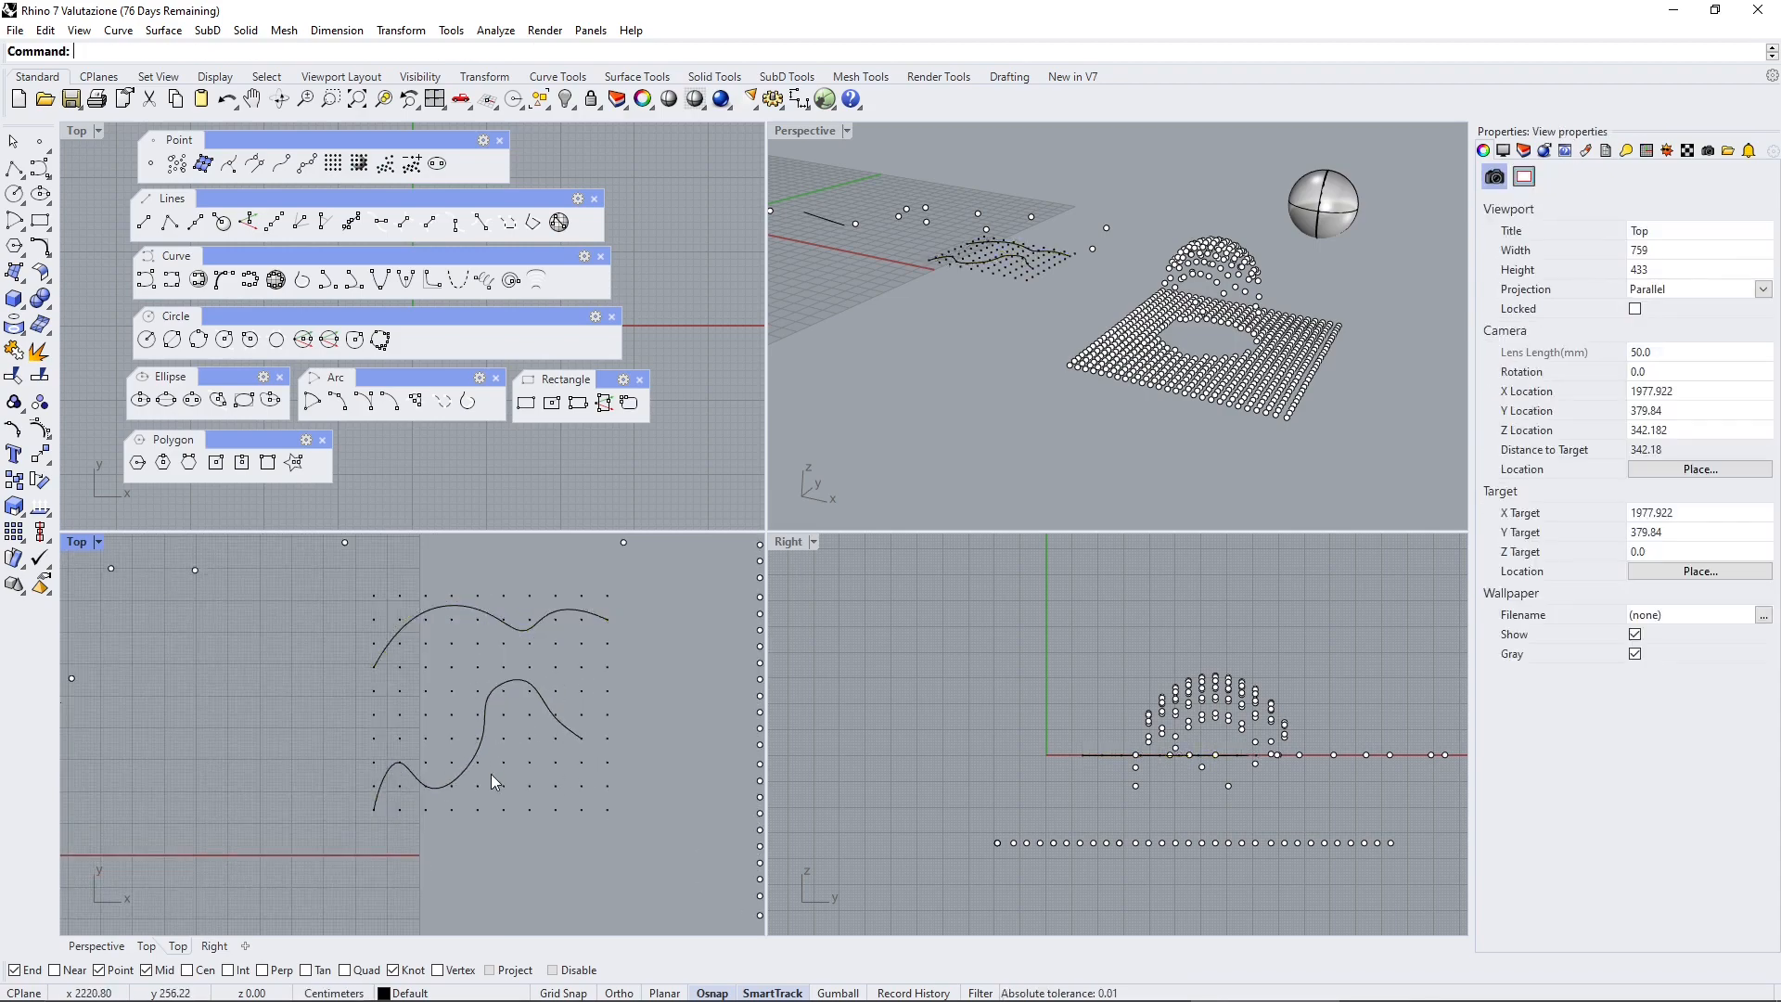
Select the lower interpolated curve and compare its edit points with its control points
scroll(491, 774, up, 4)
click(477, 733)
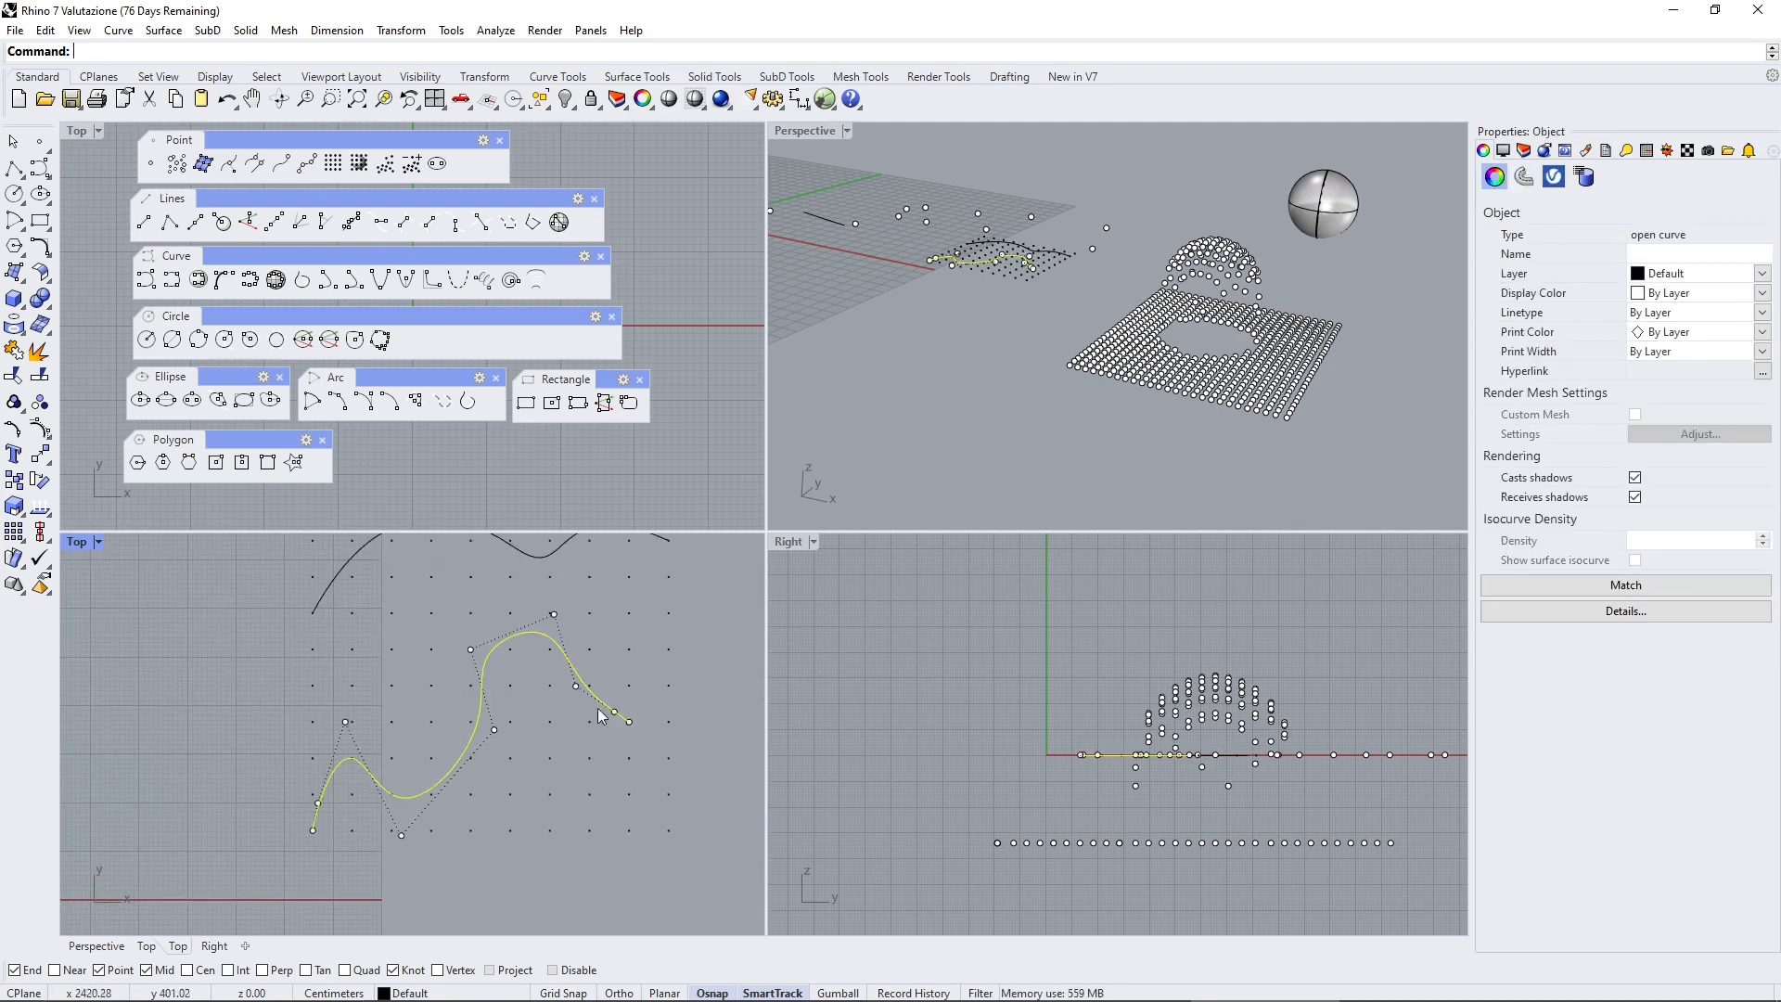
click(12, 432)
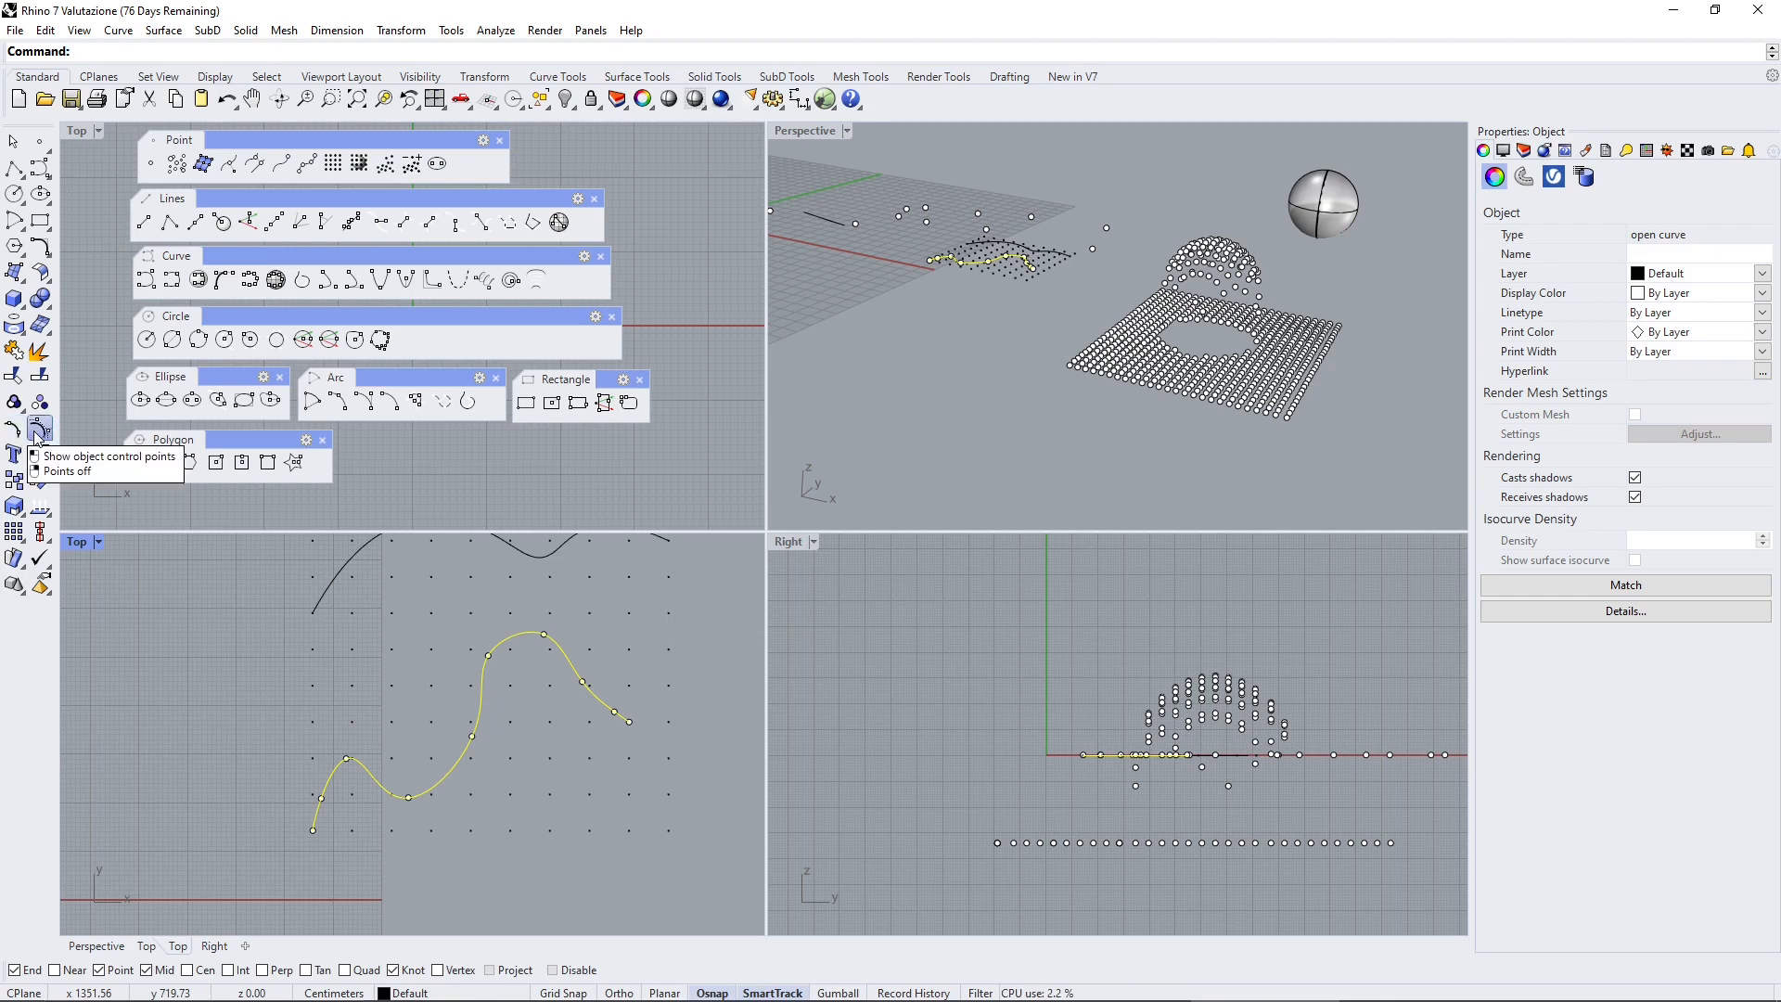
click(37, 432)
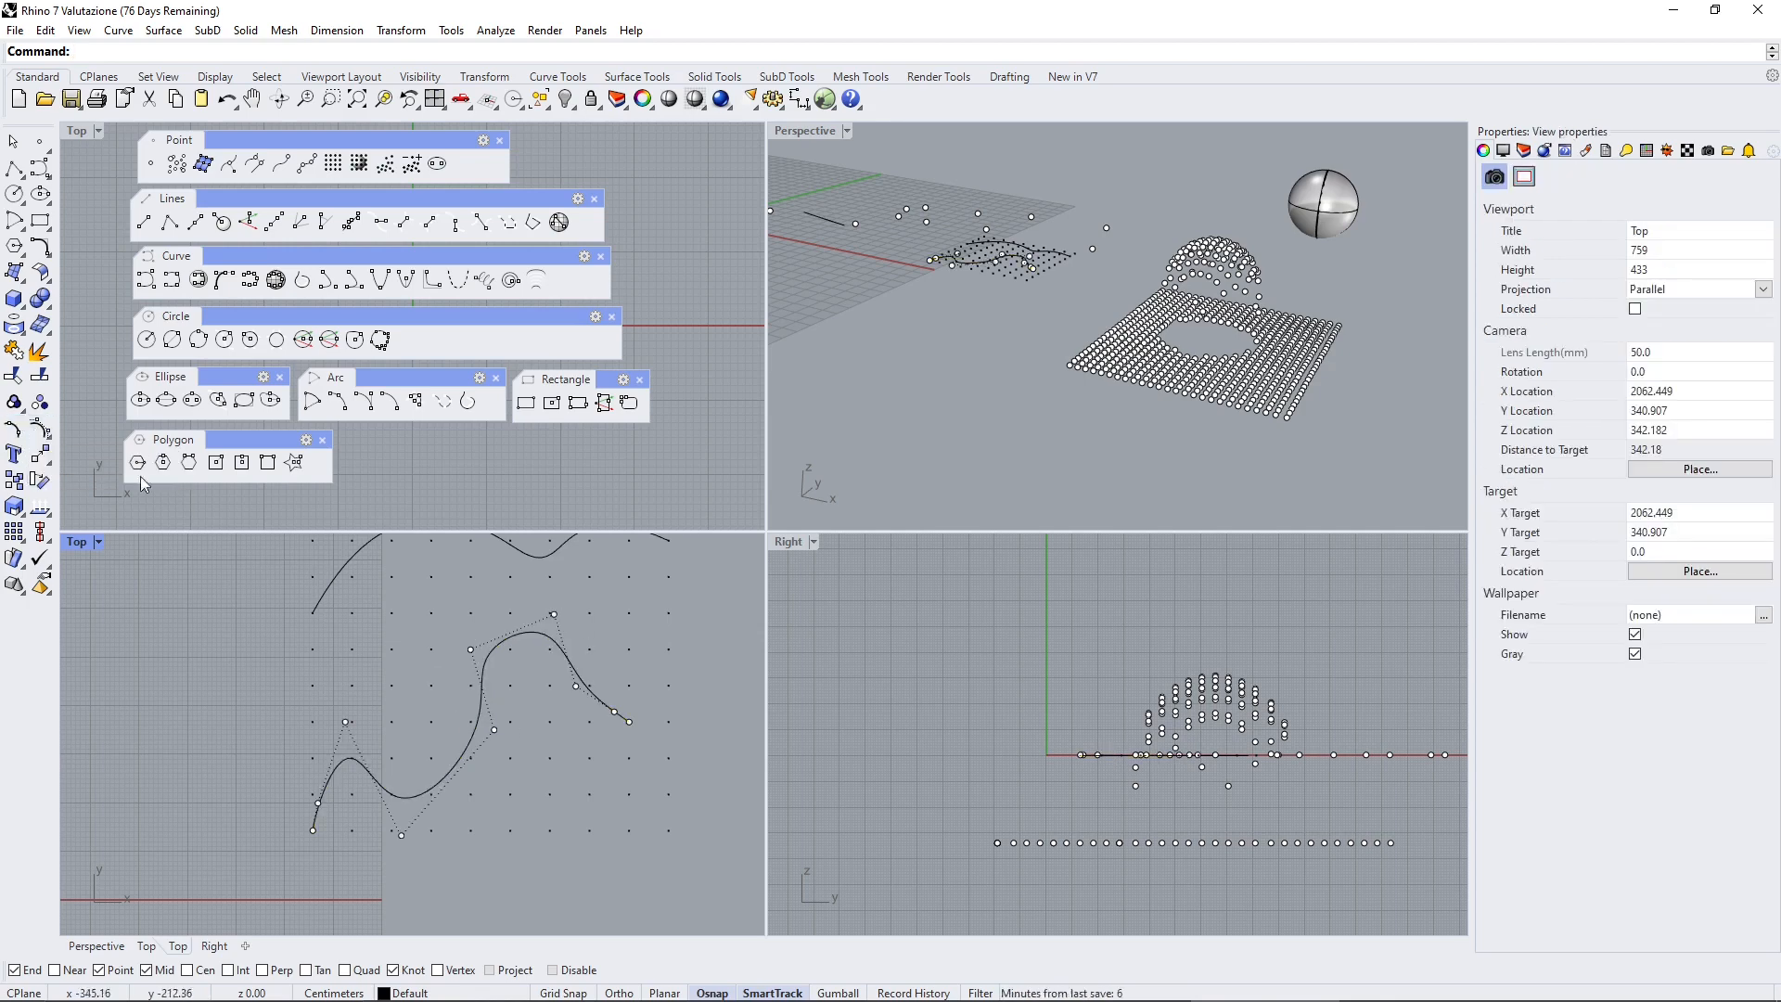
Display the edit points of the upper control point curve, then hide the points on both curves
click(14, 432)
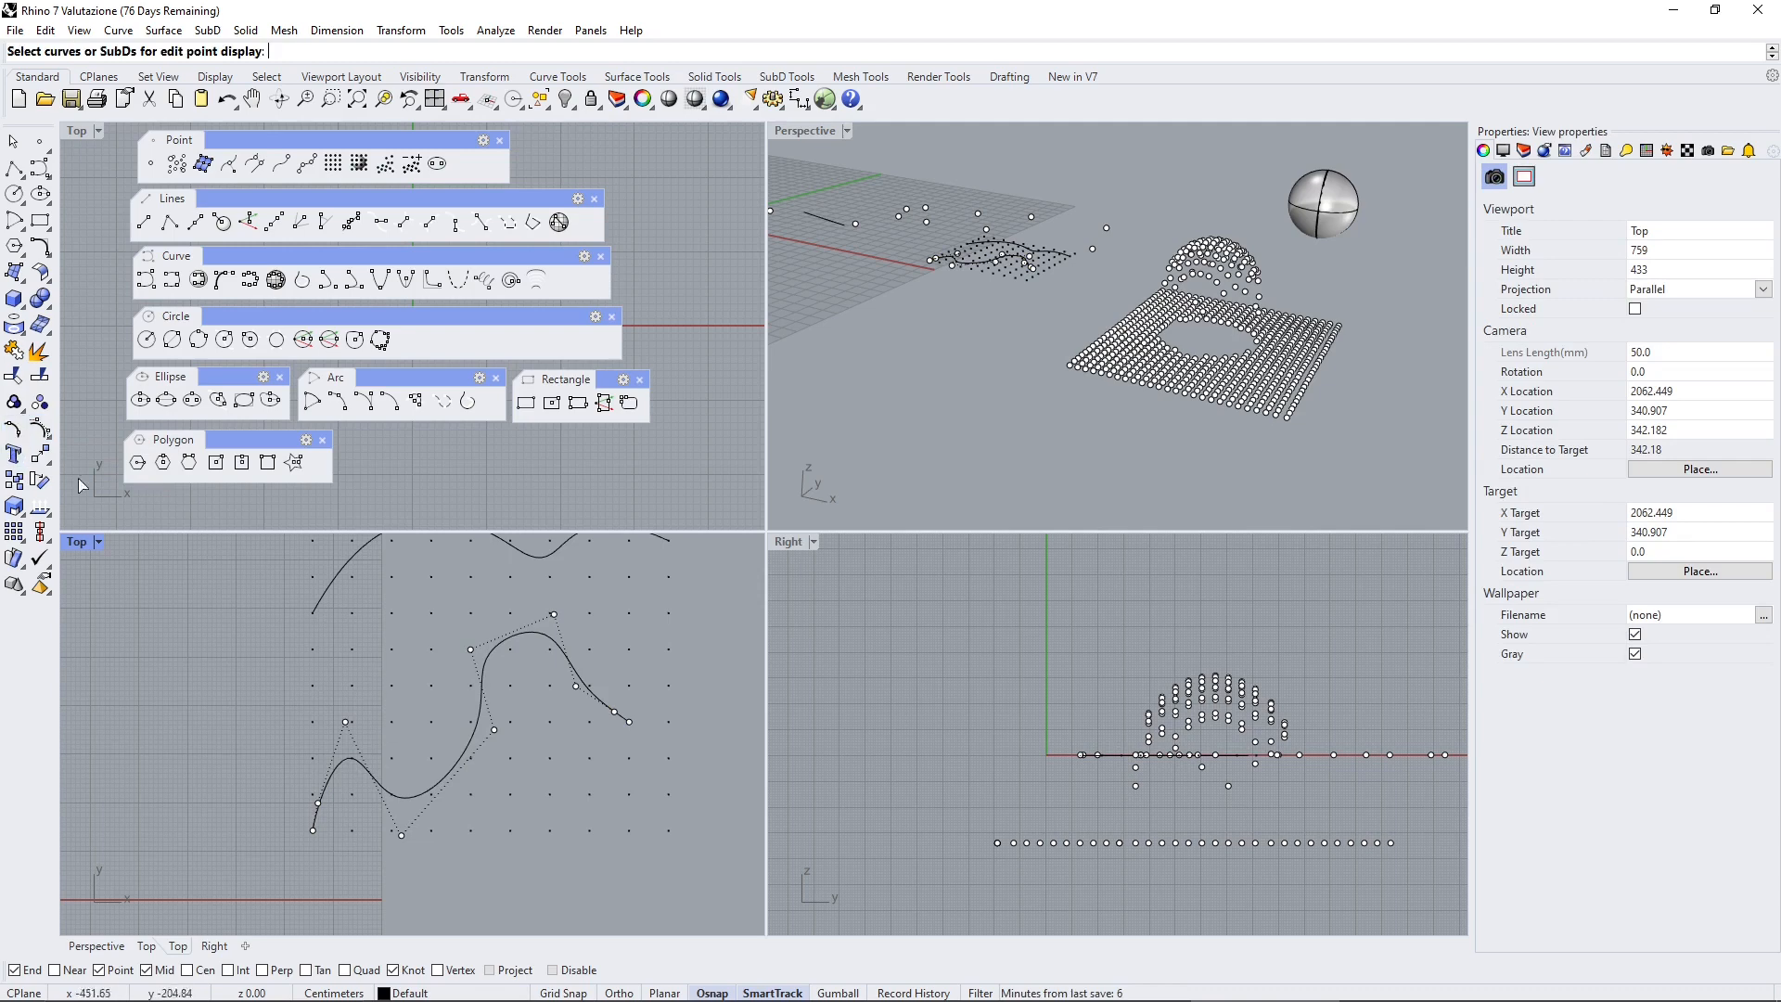
click(335, 584)
right_drag(427, 652, 413, 725)
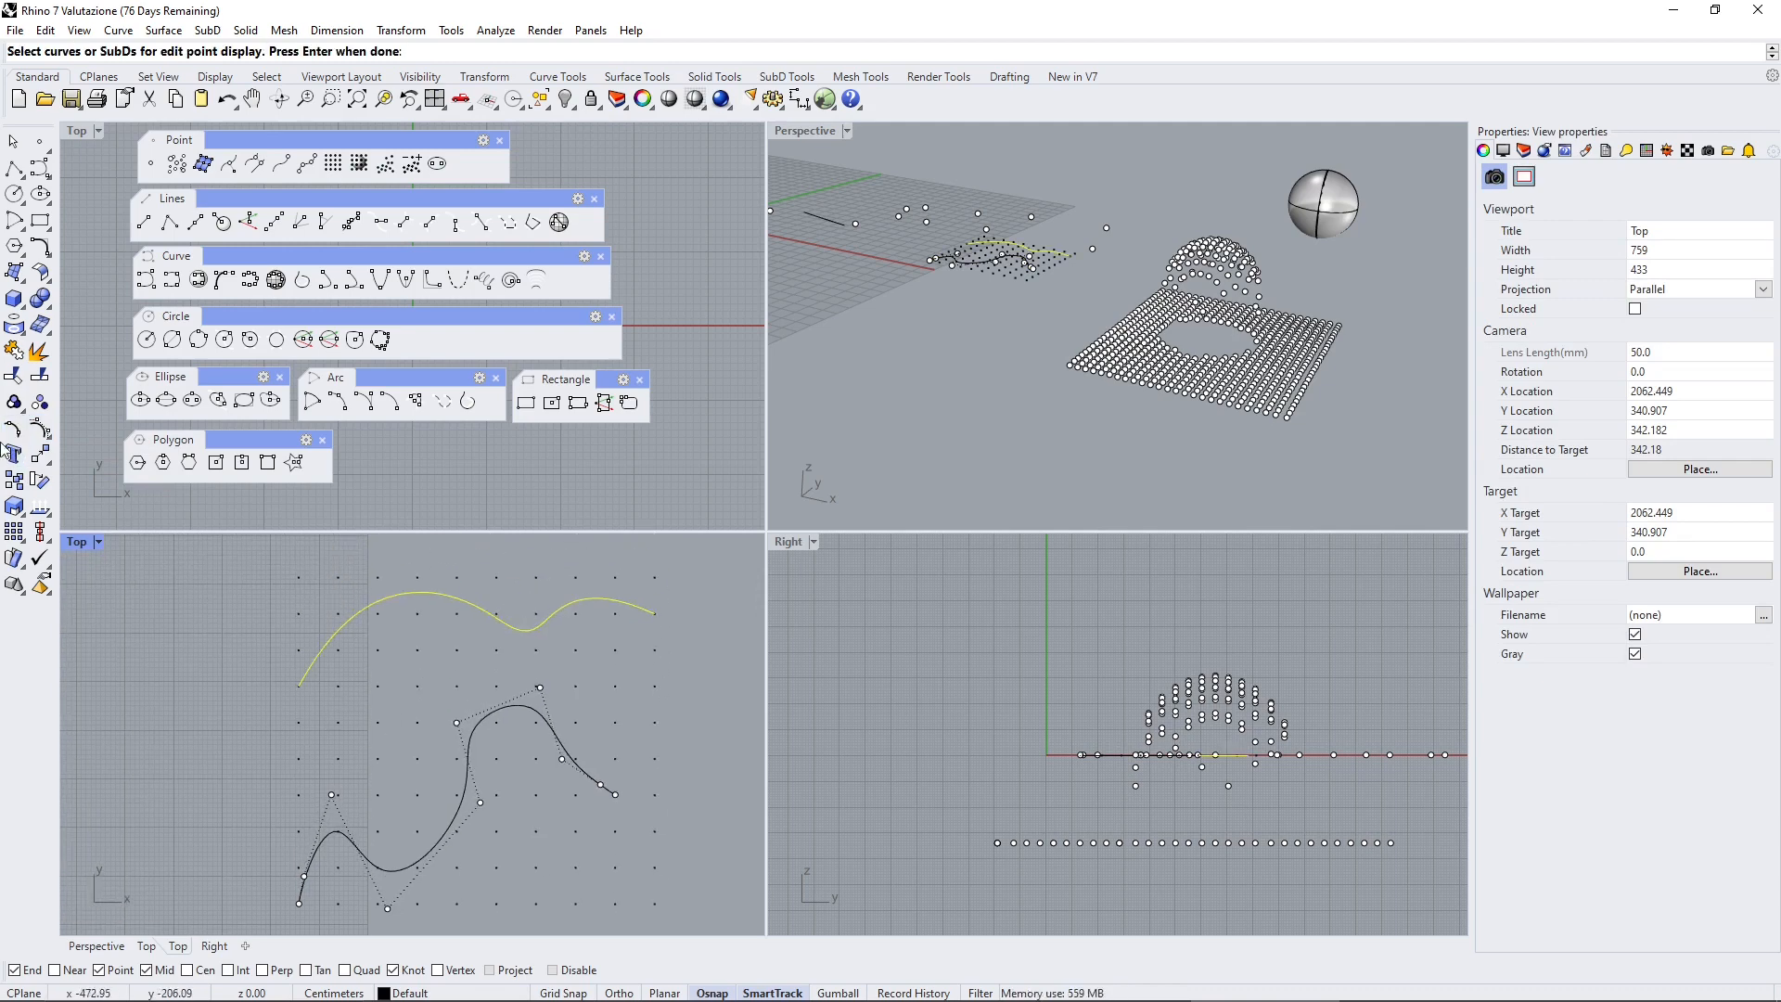
click(11, 431)
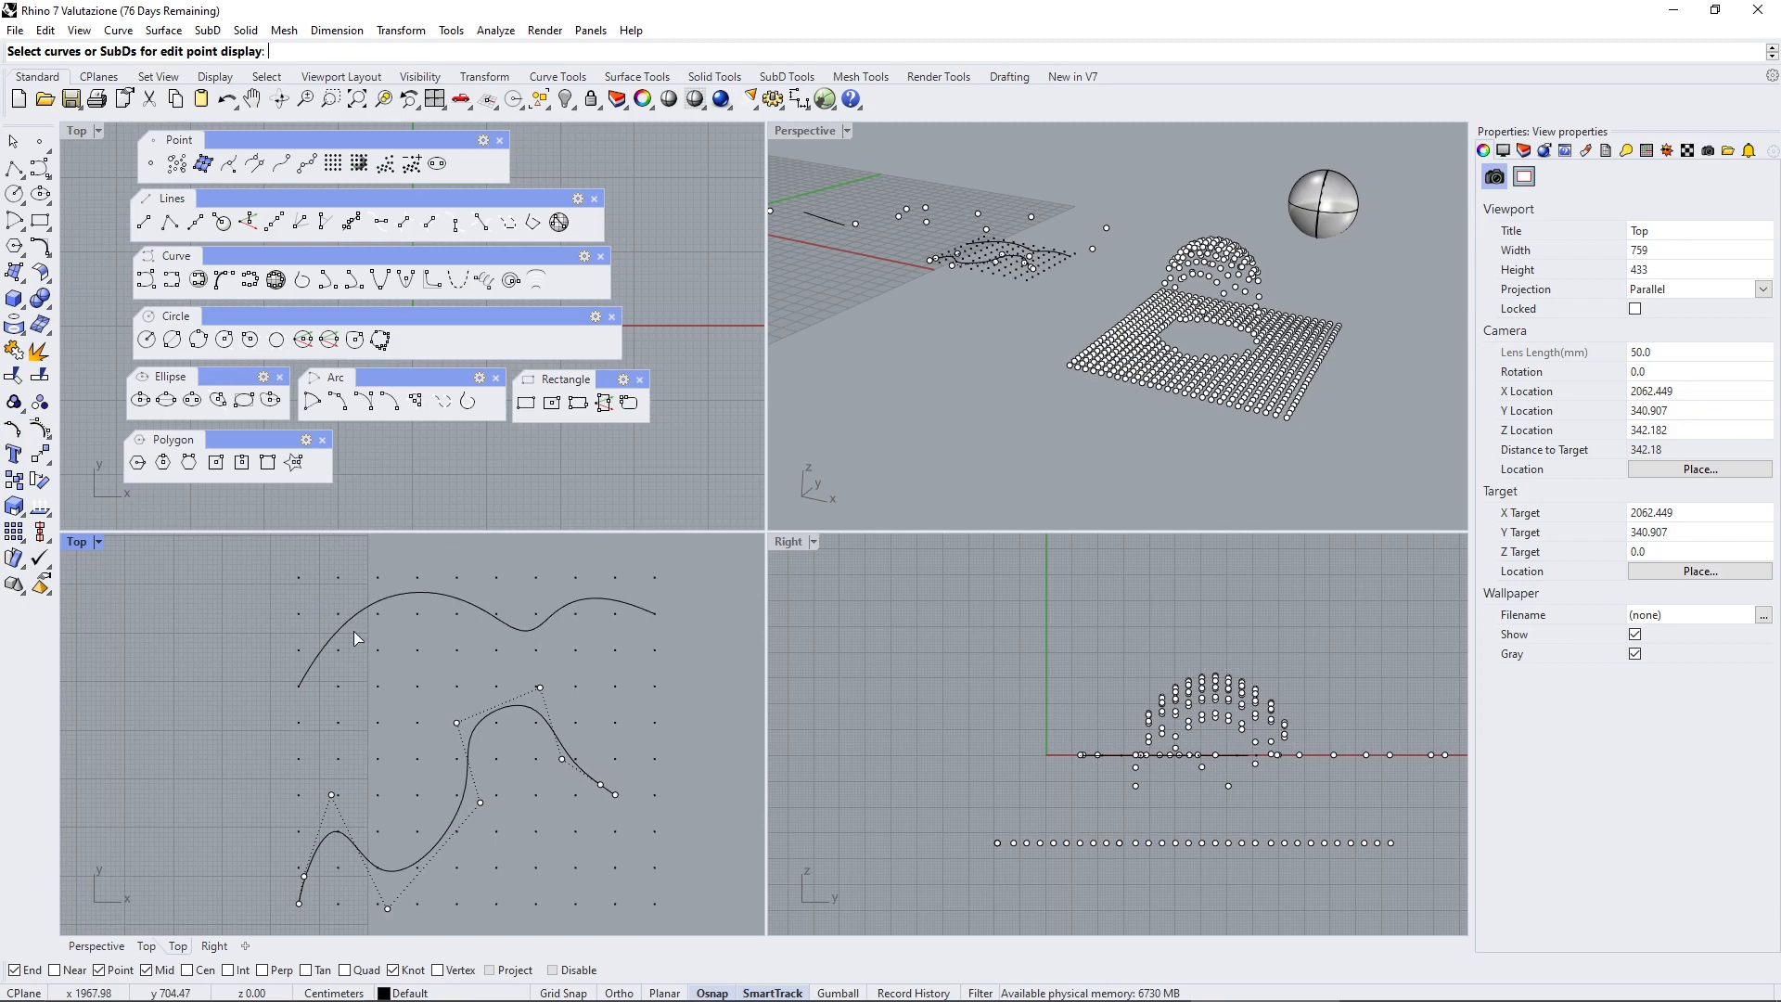
click(365, 610)
key(Return)
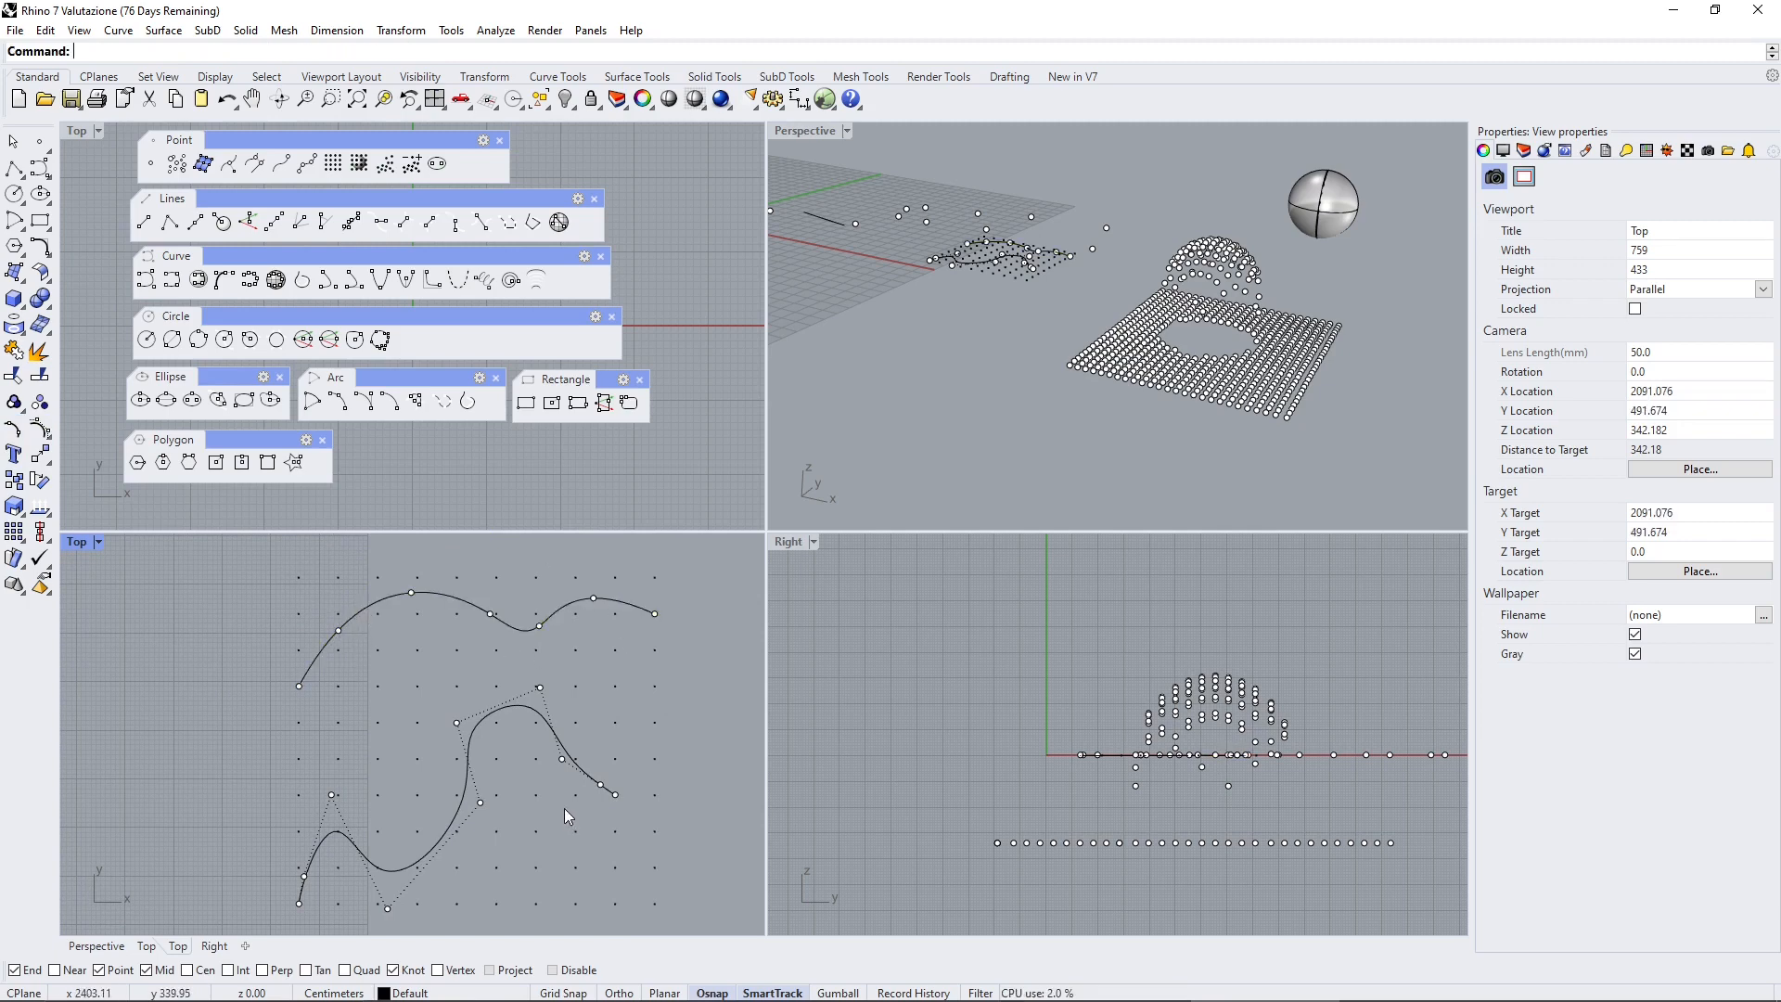
click(13, 142)
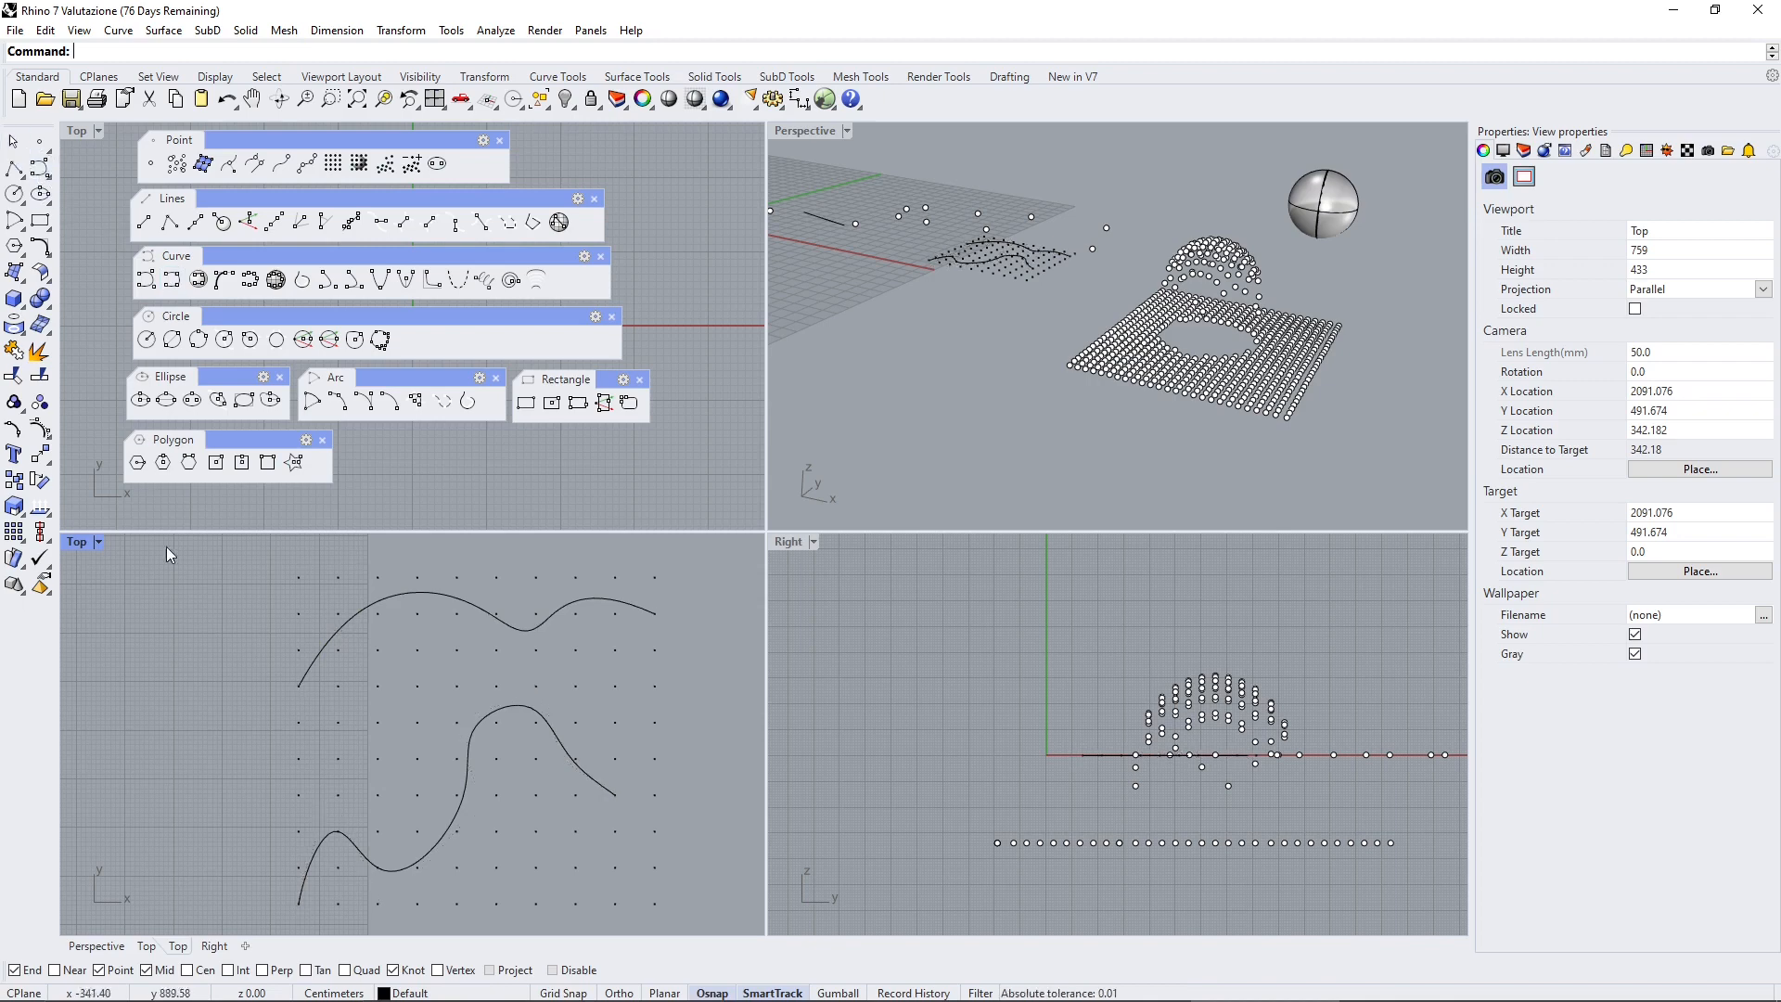
Compare the upper curve's control points with its edit points, then turn its points off
scroll(269, 718, down, 1)
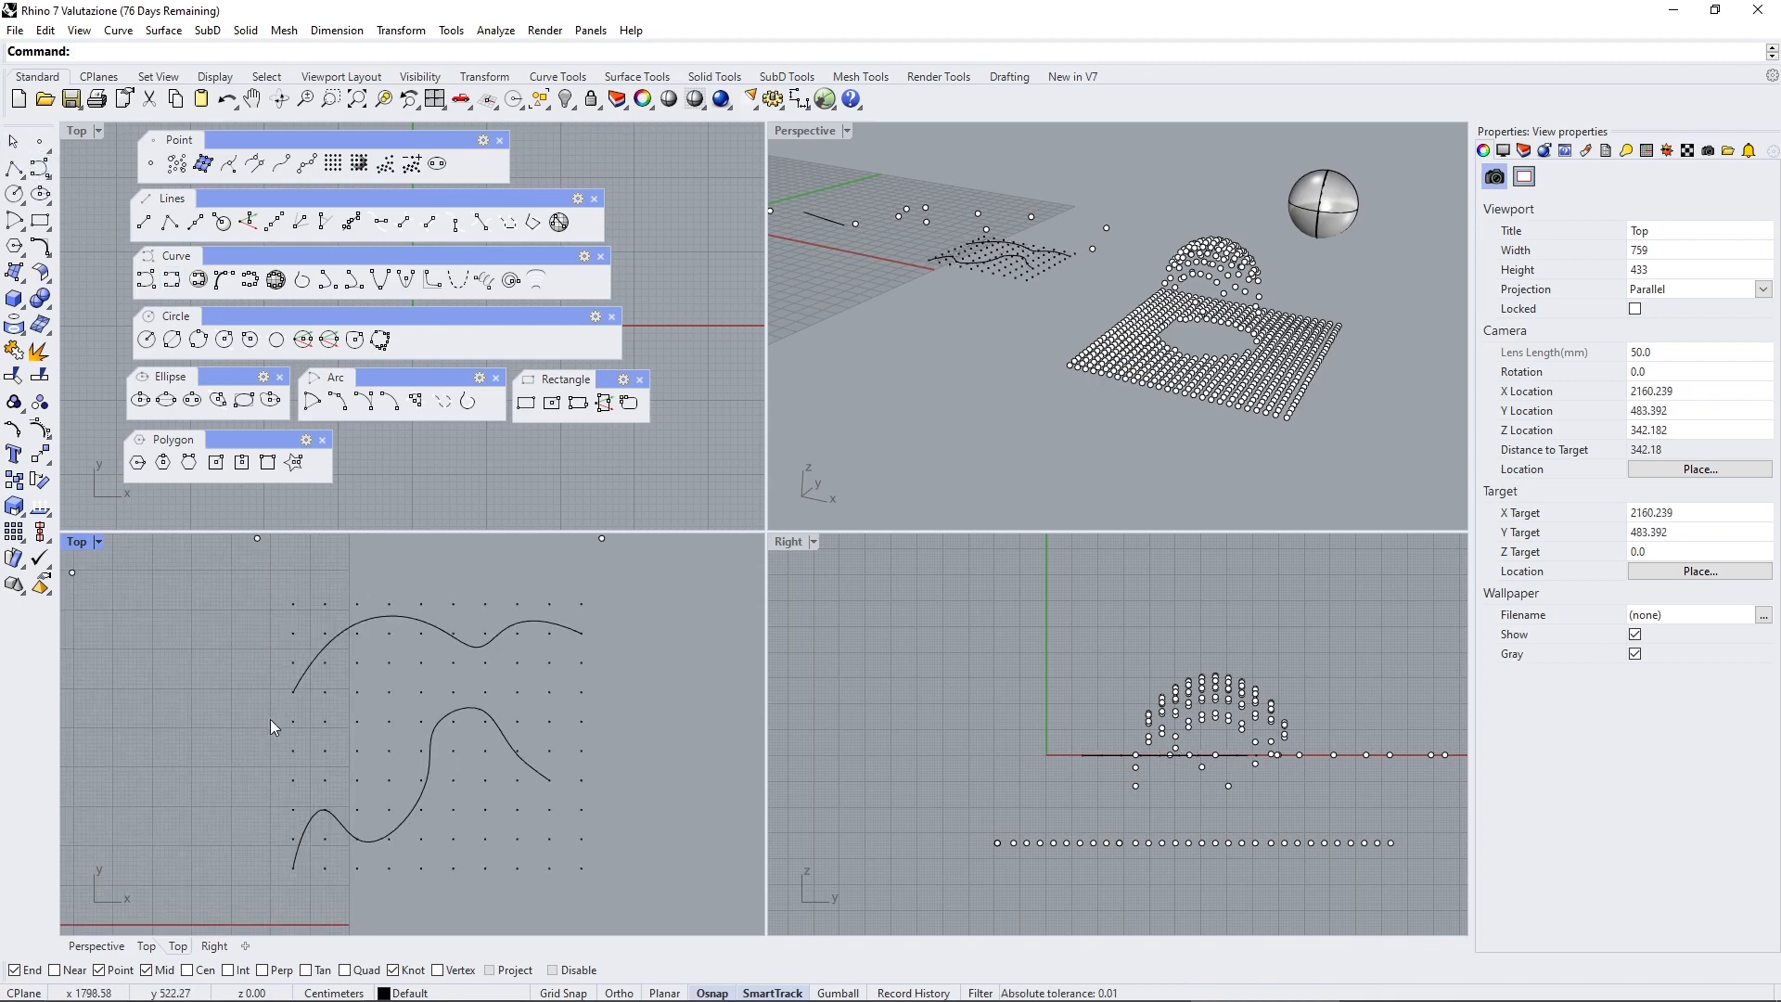
click(447, 628)
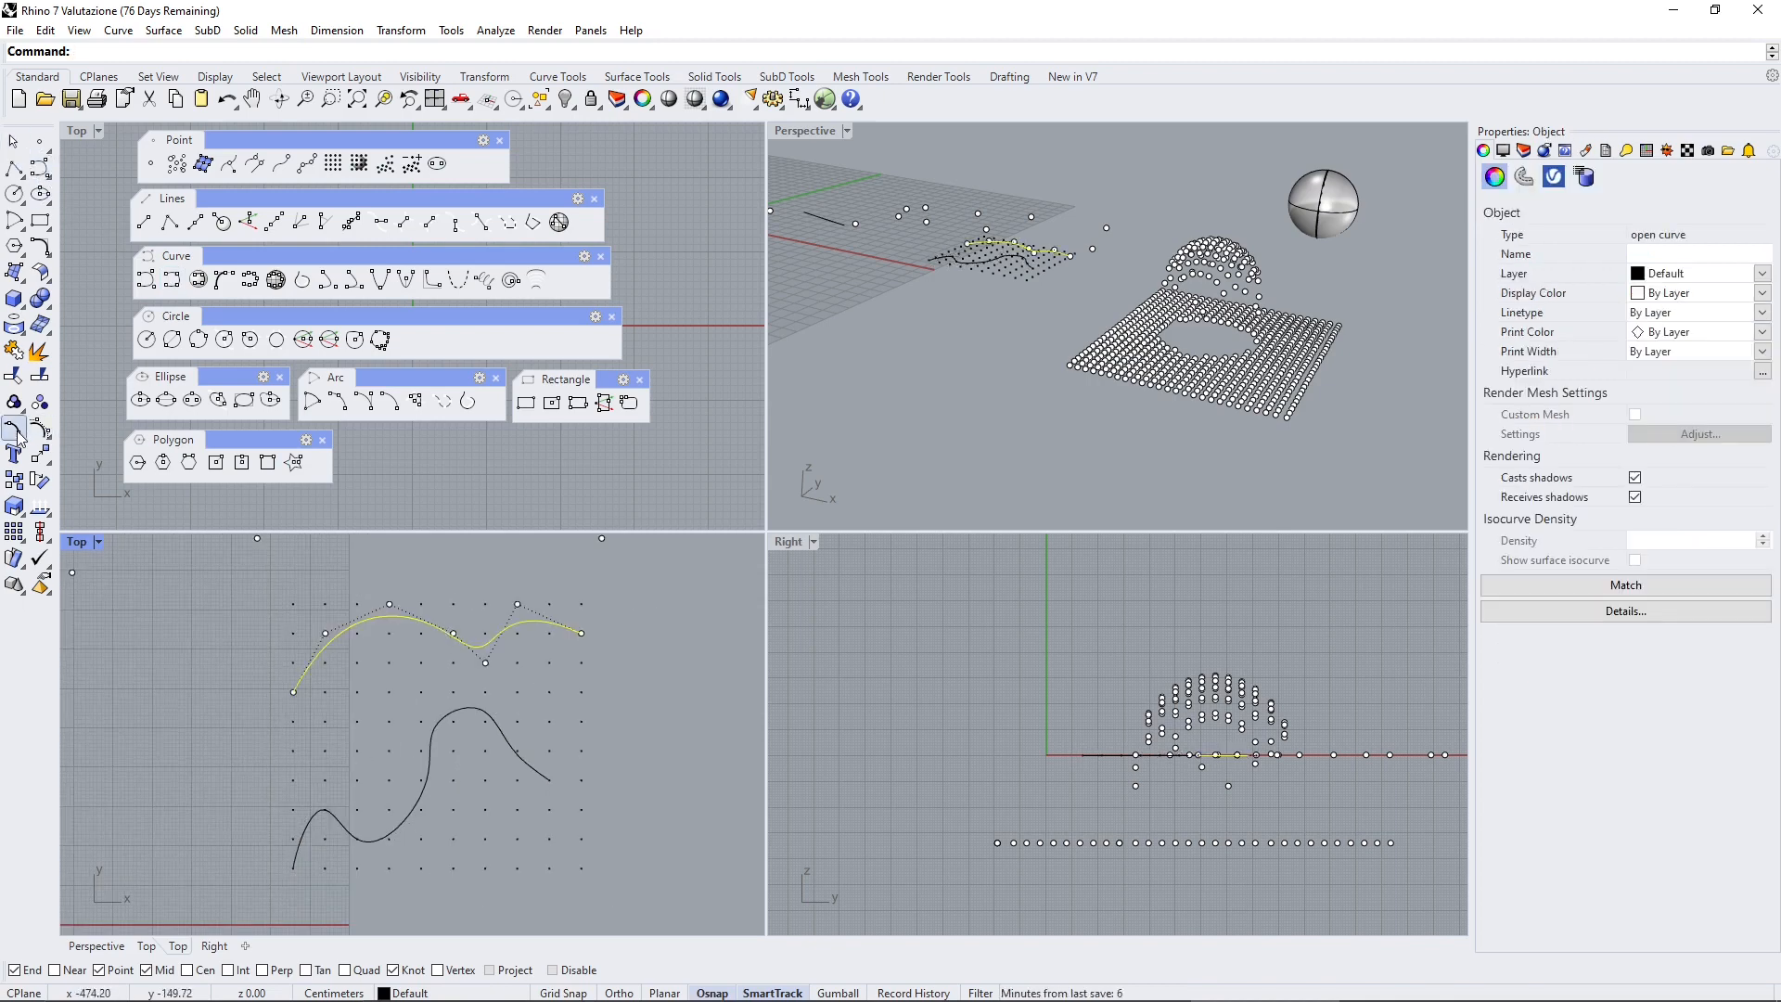
click(165, 626)
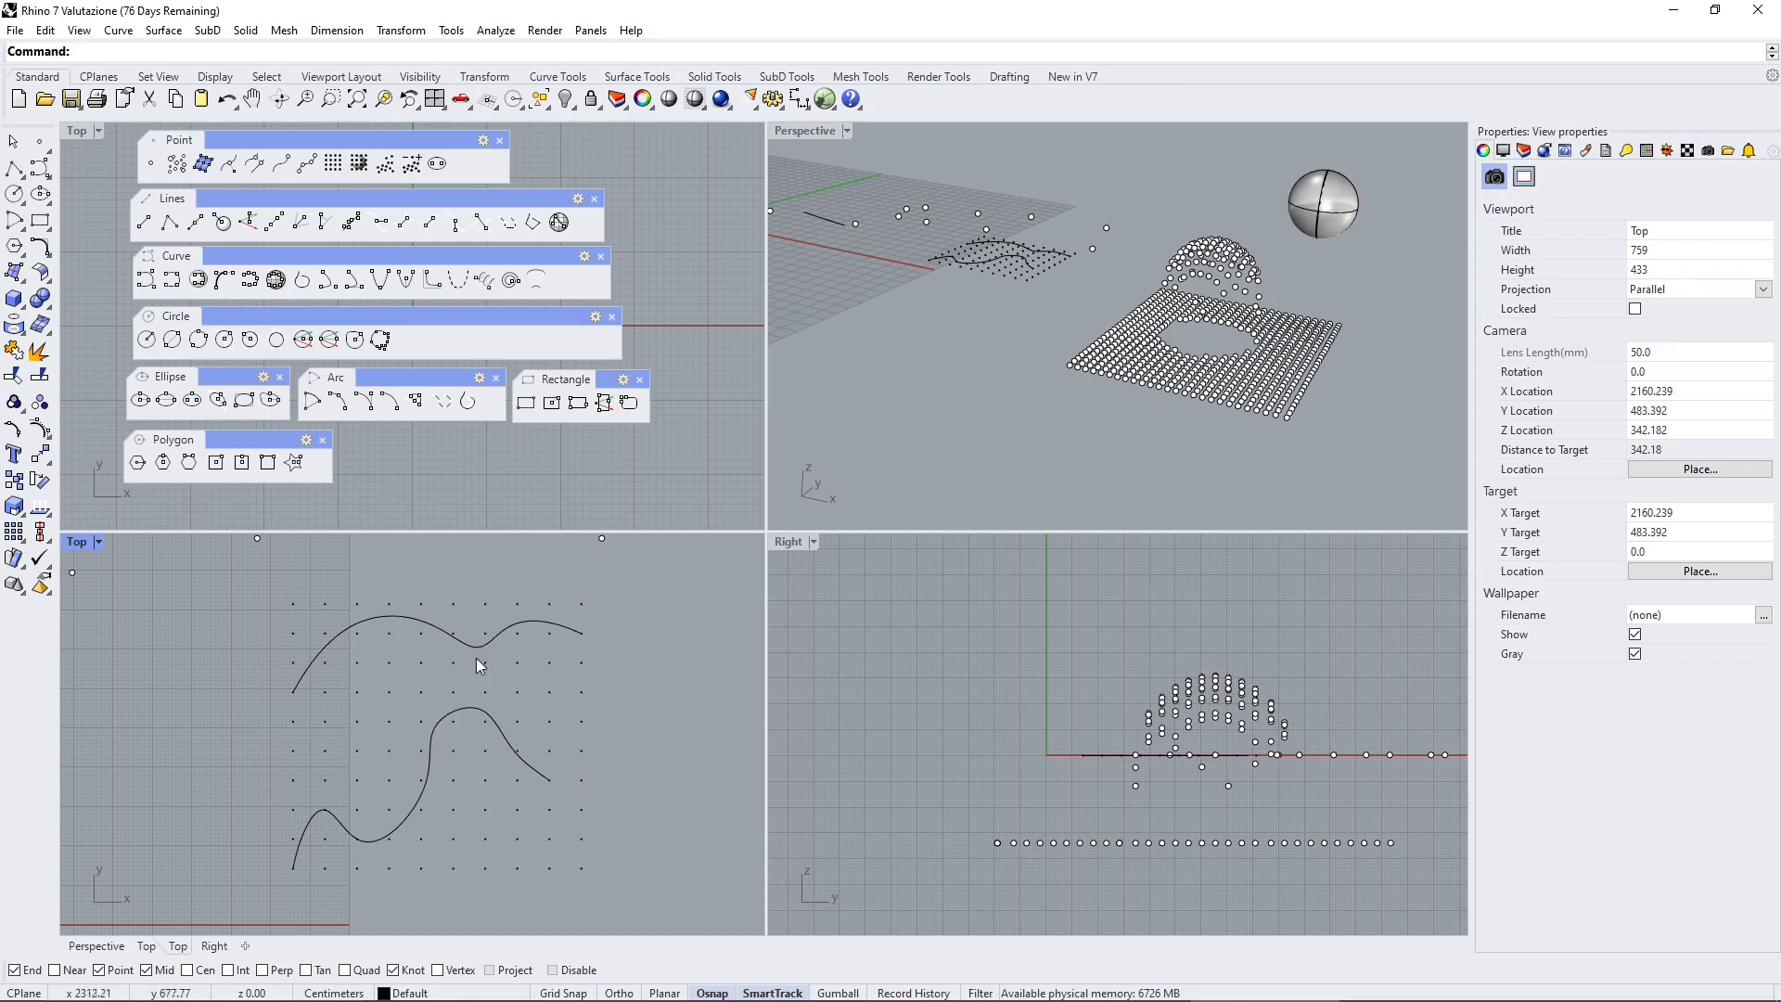
click(366, 627)
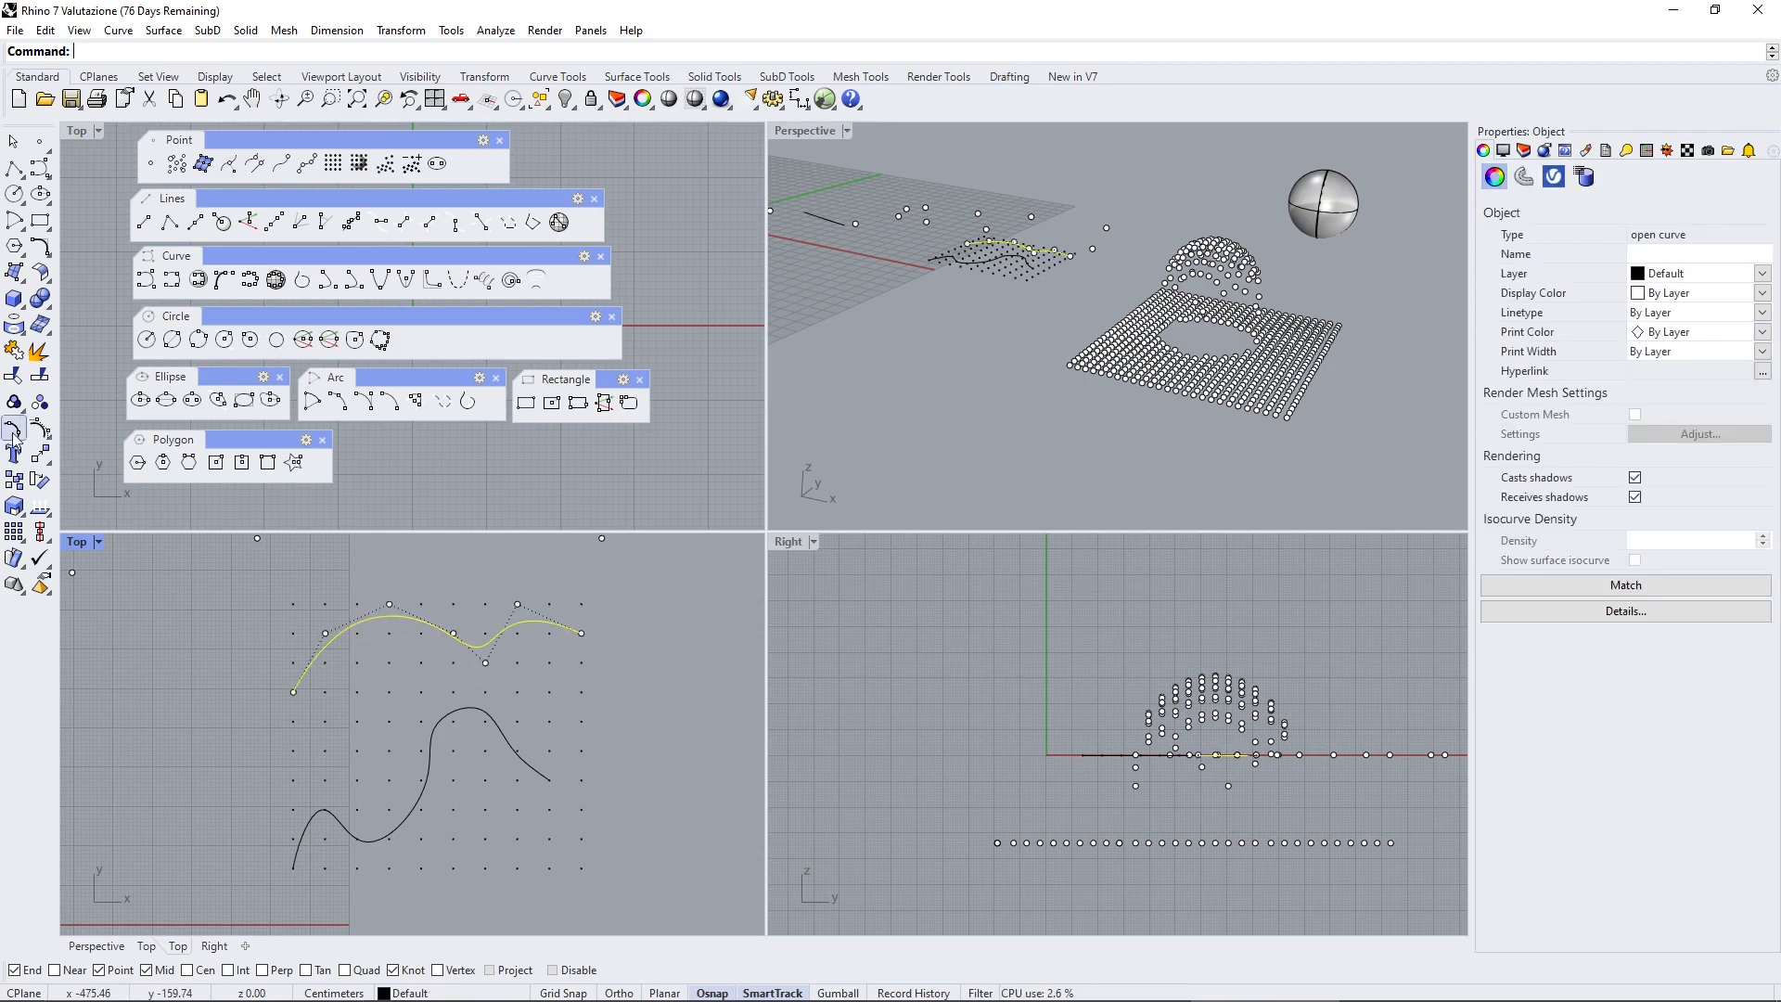
click(219, 649)
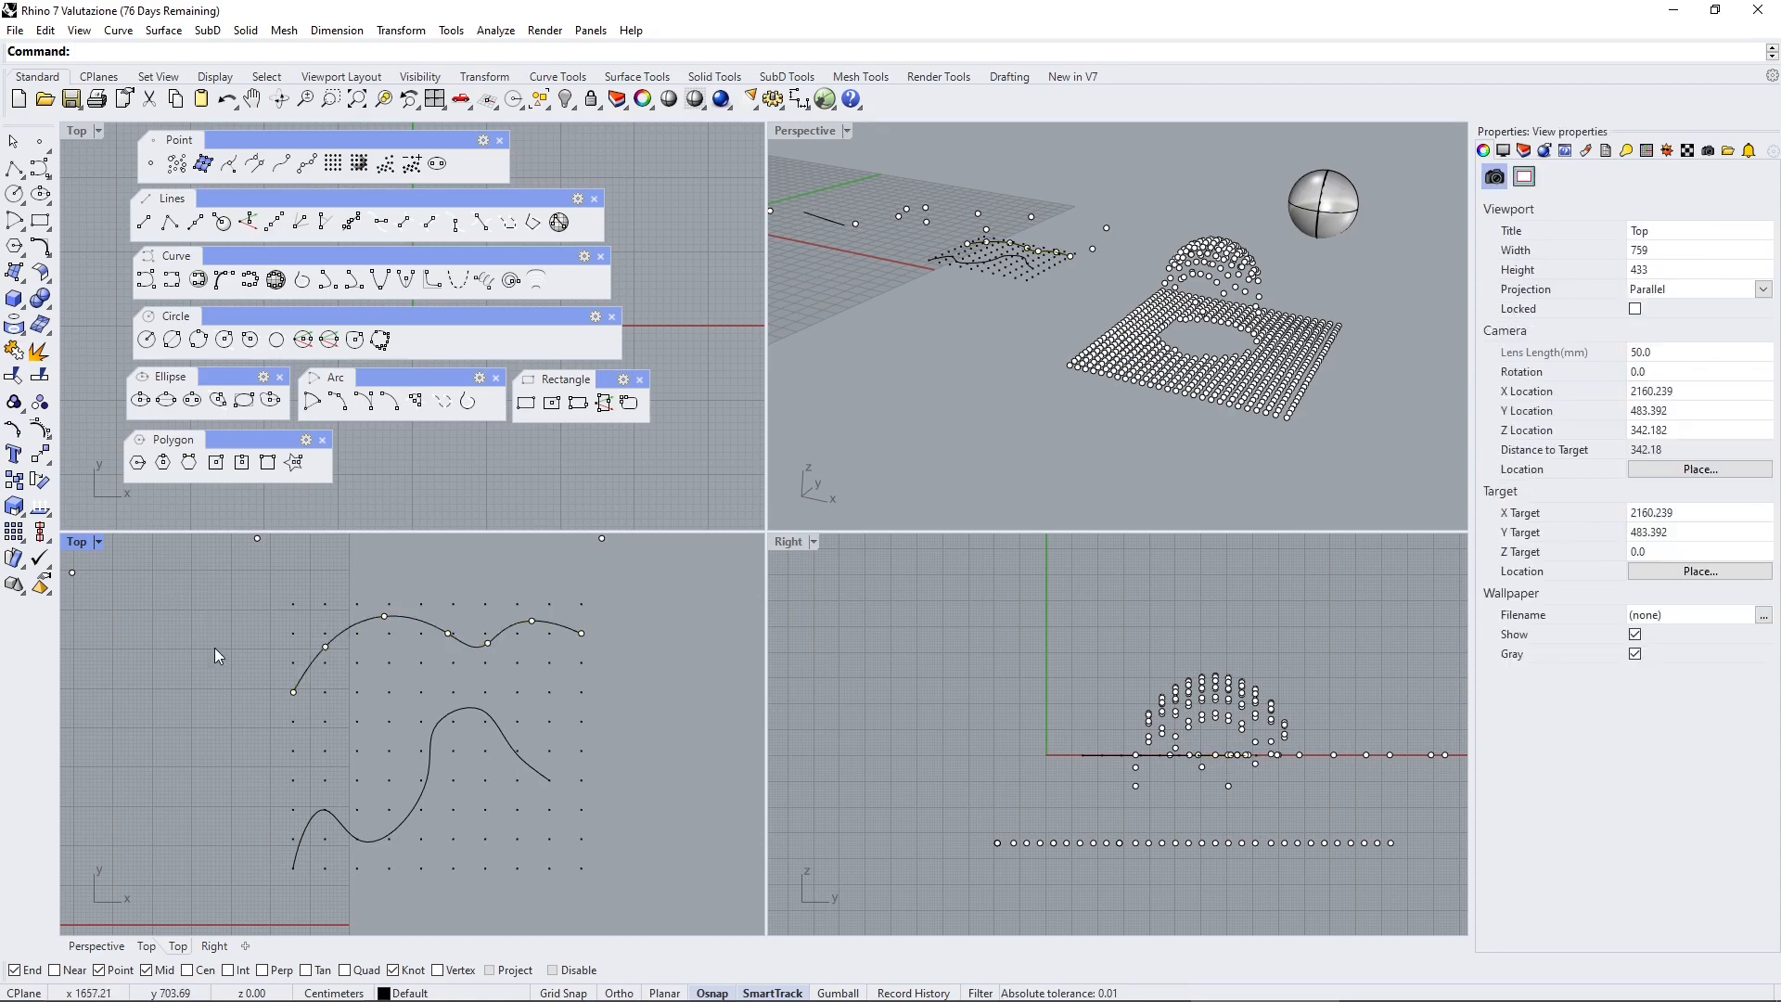
key(Escape)
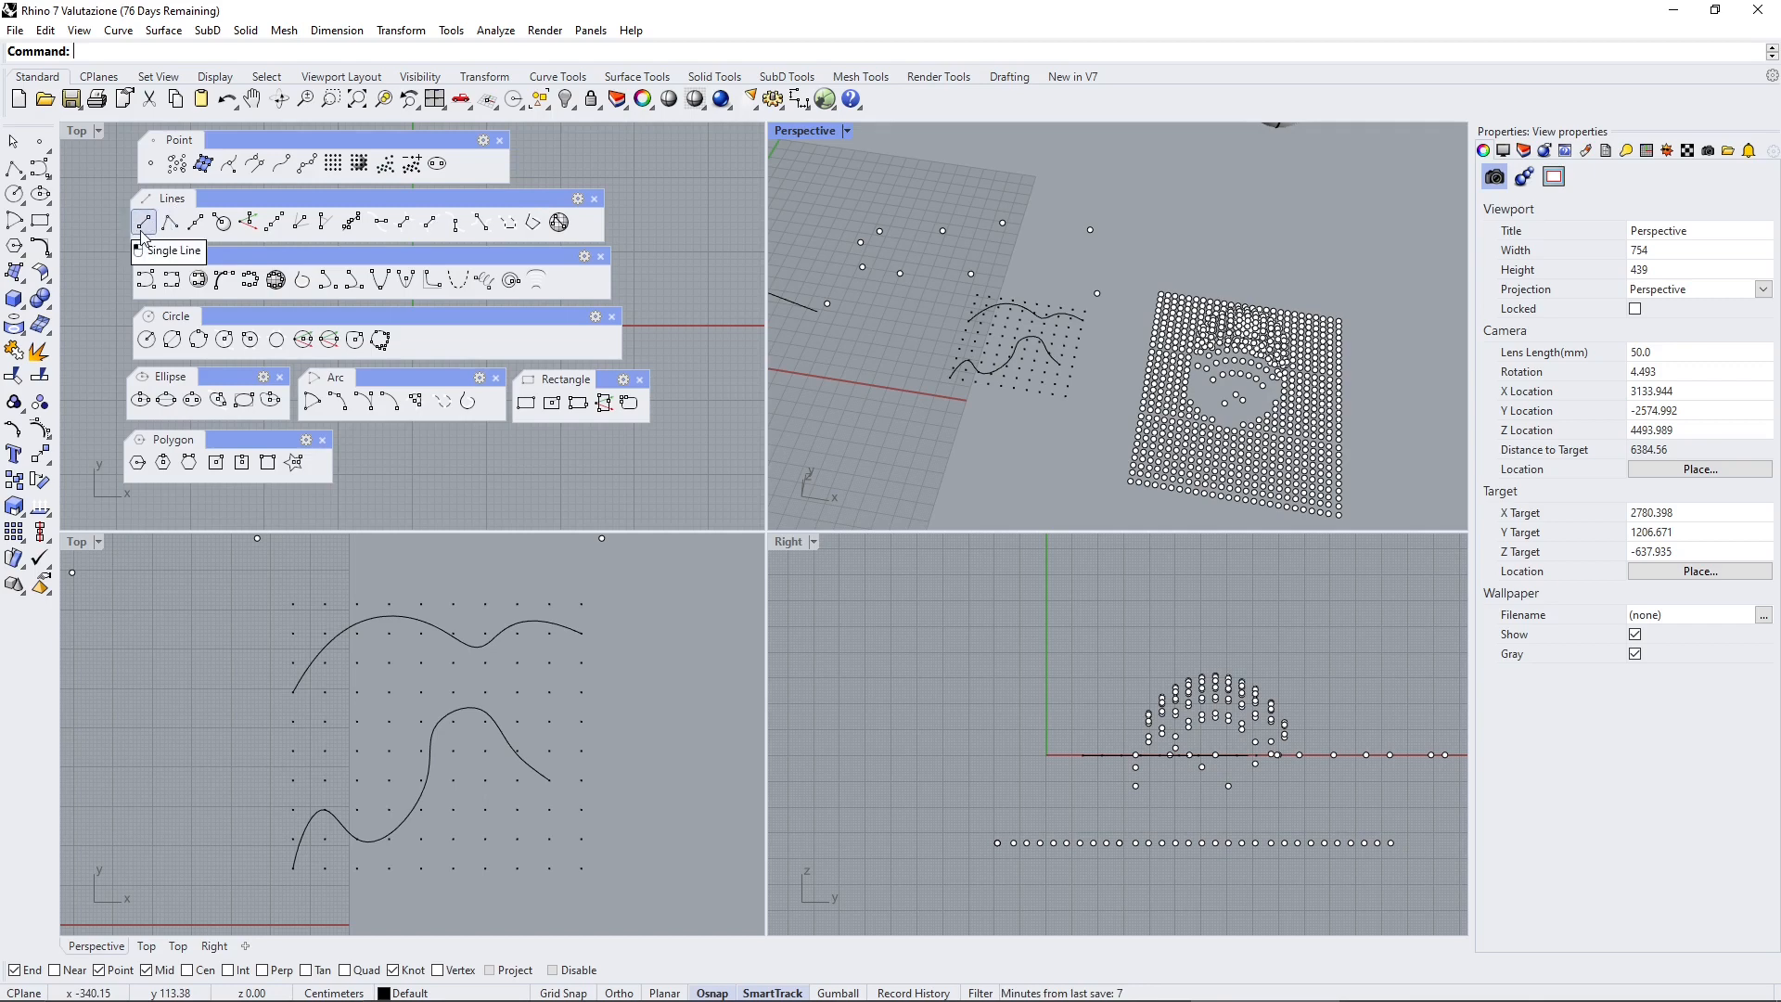
Draw a short, slightly inclined line from its midpoint in the Top view, above the scattered points near the Y axis
click(194, 223)
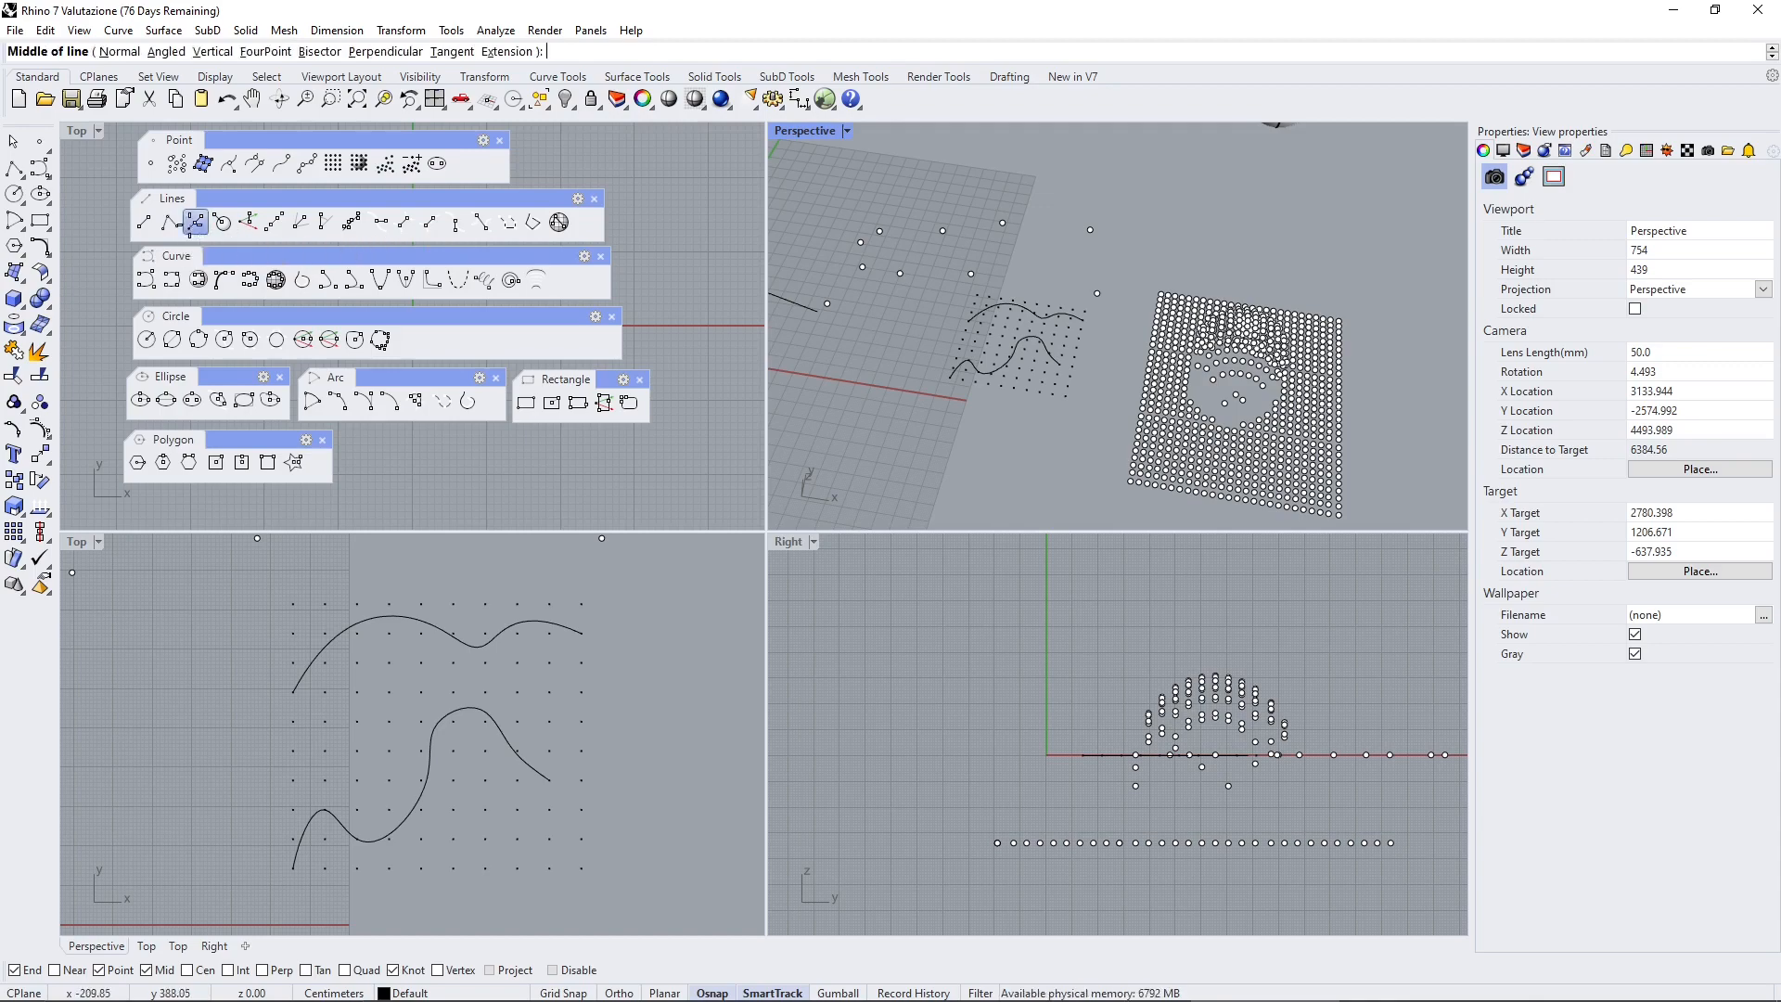
scroll(443, 707, down, 5)
scroll(444, 707, down, 4)
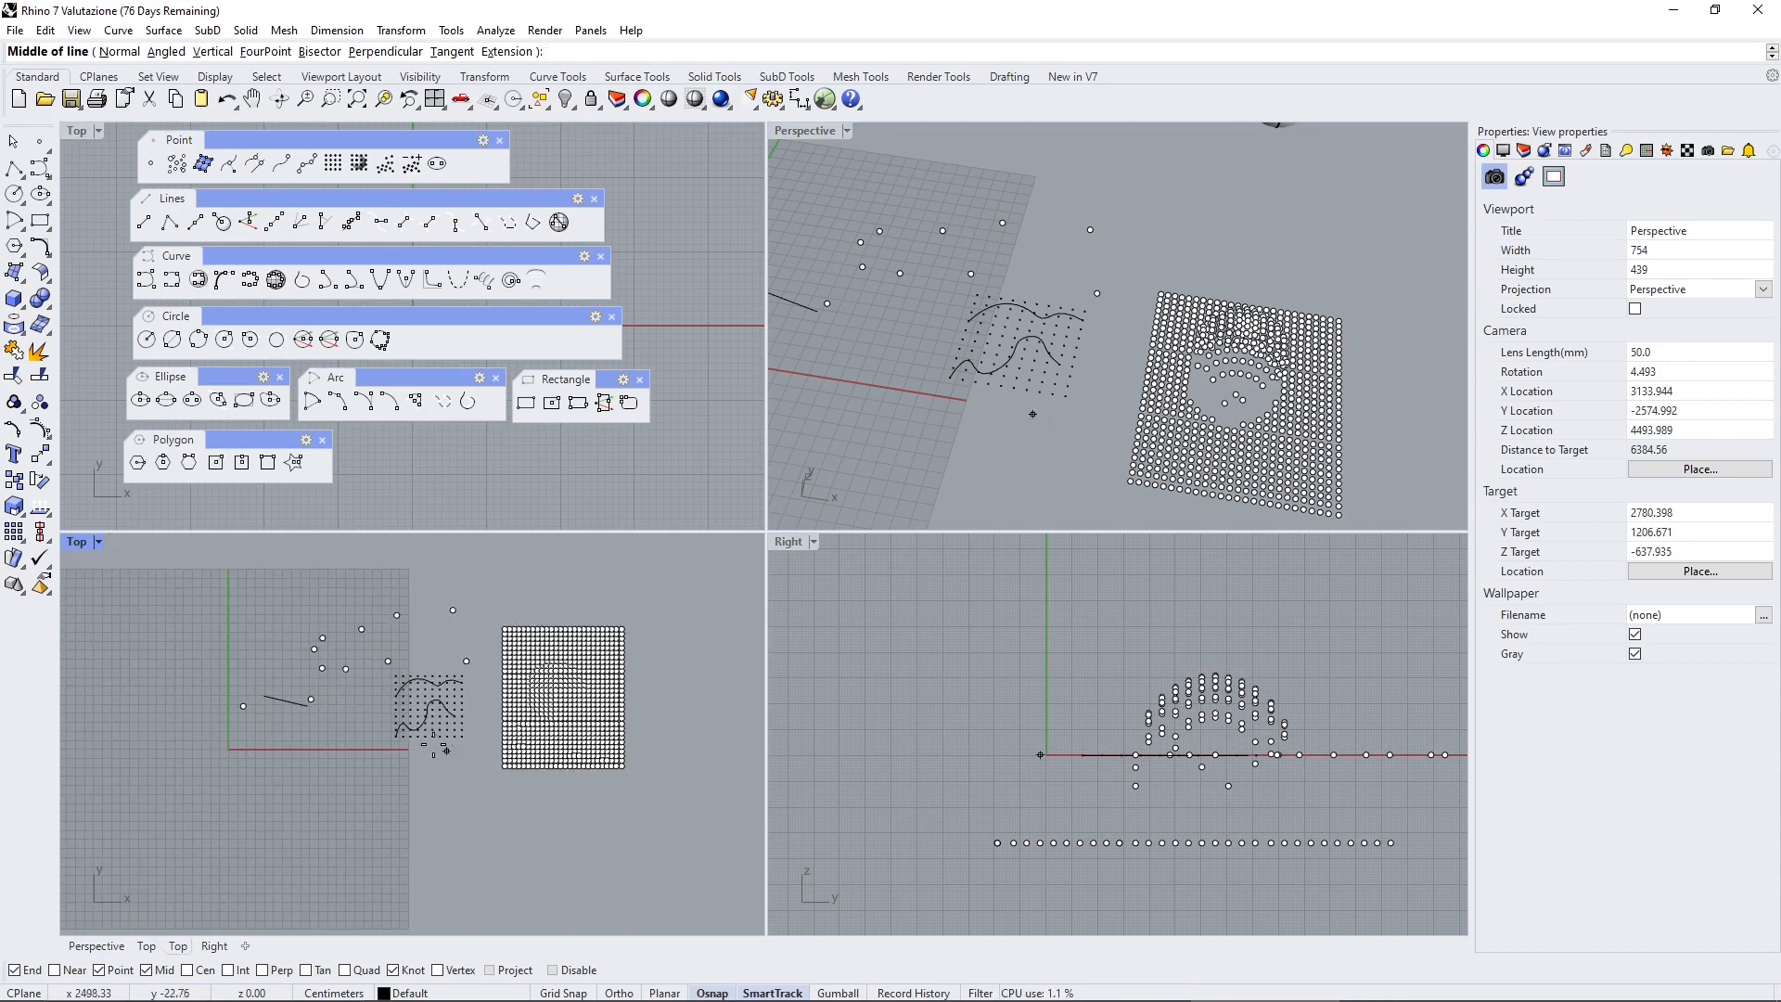
click(278, 575)
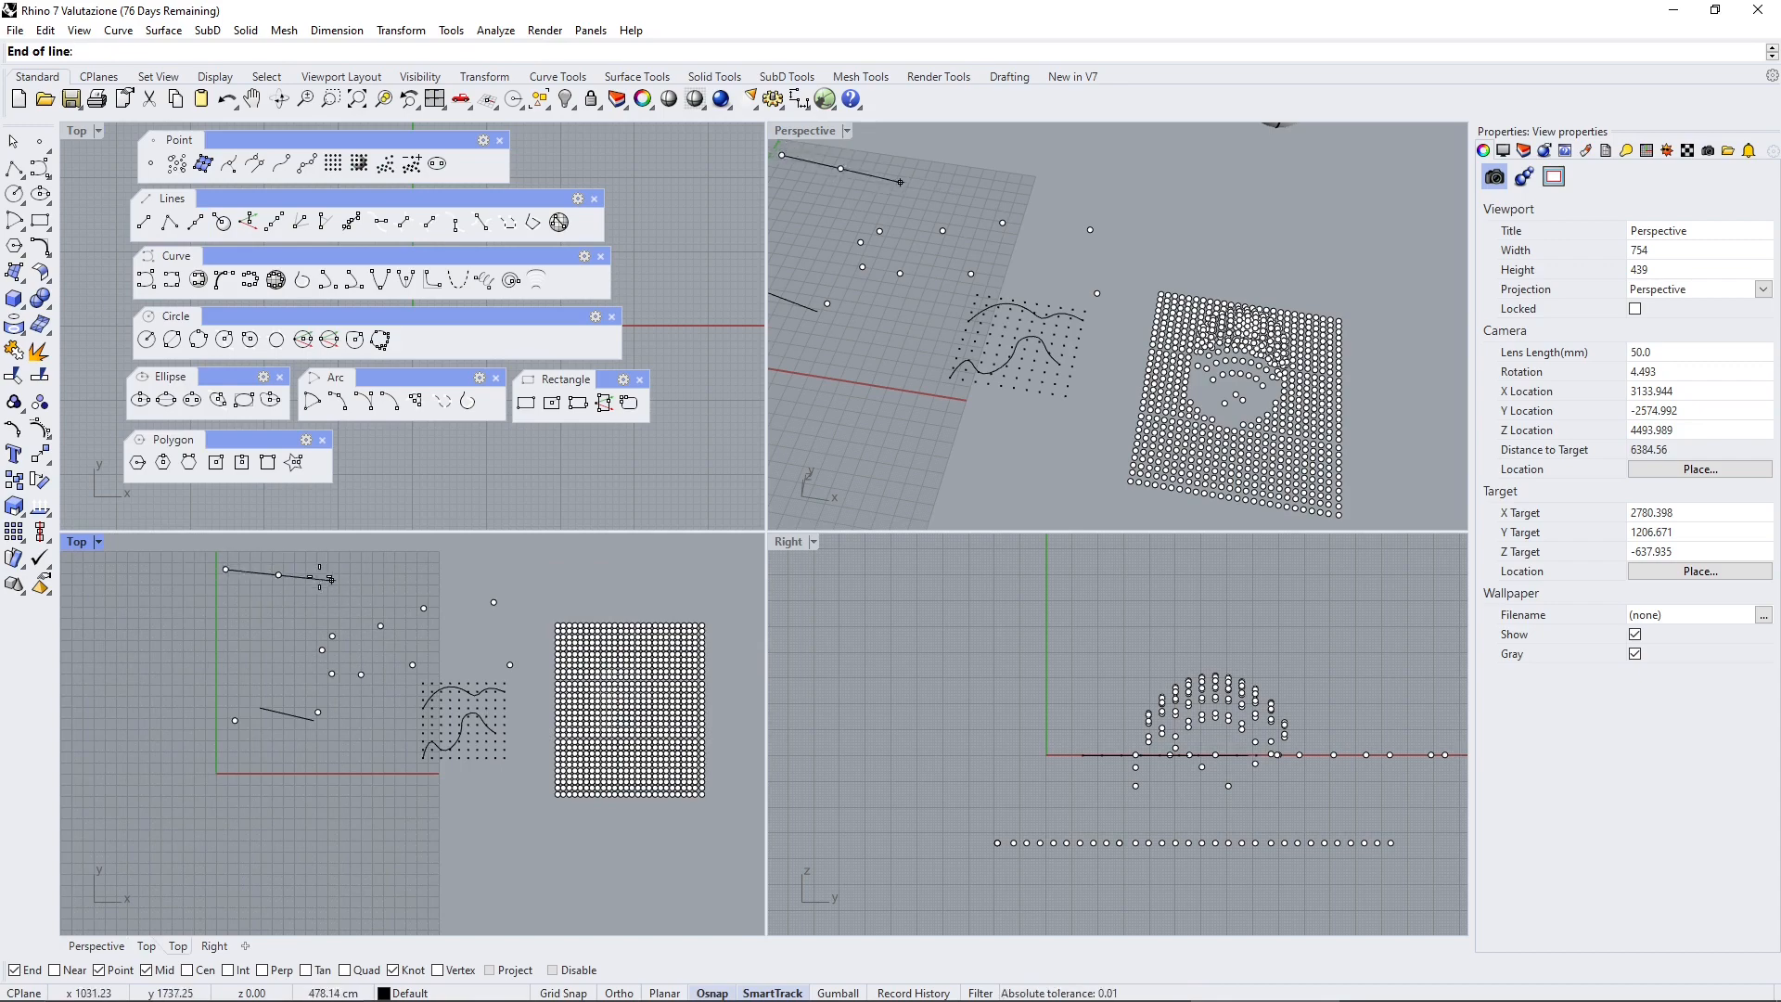
click(304, 569)
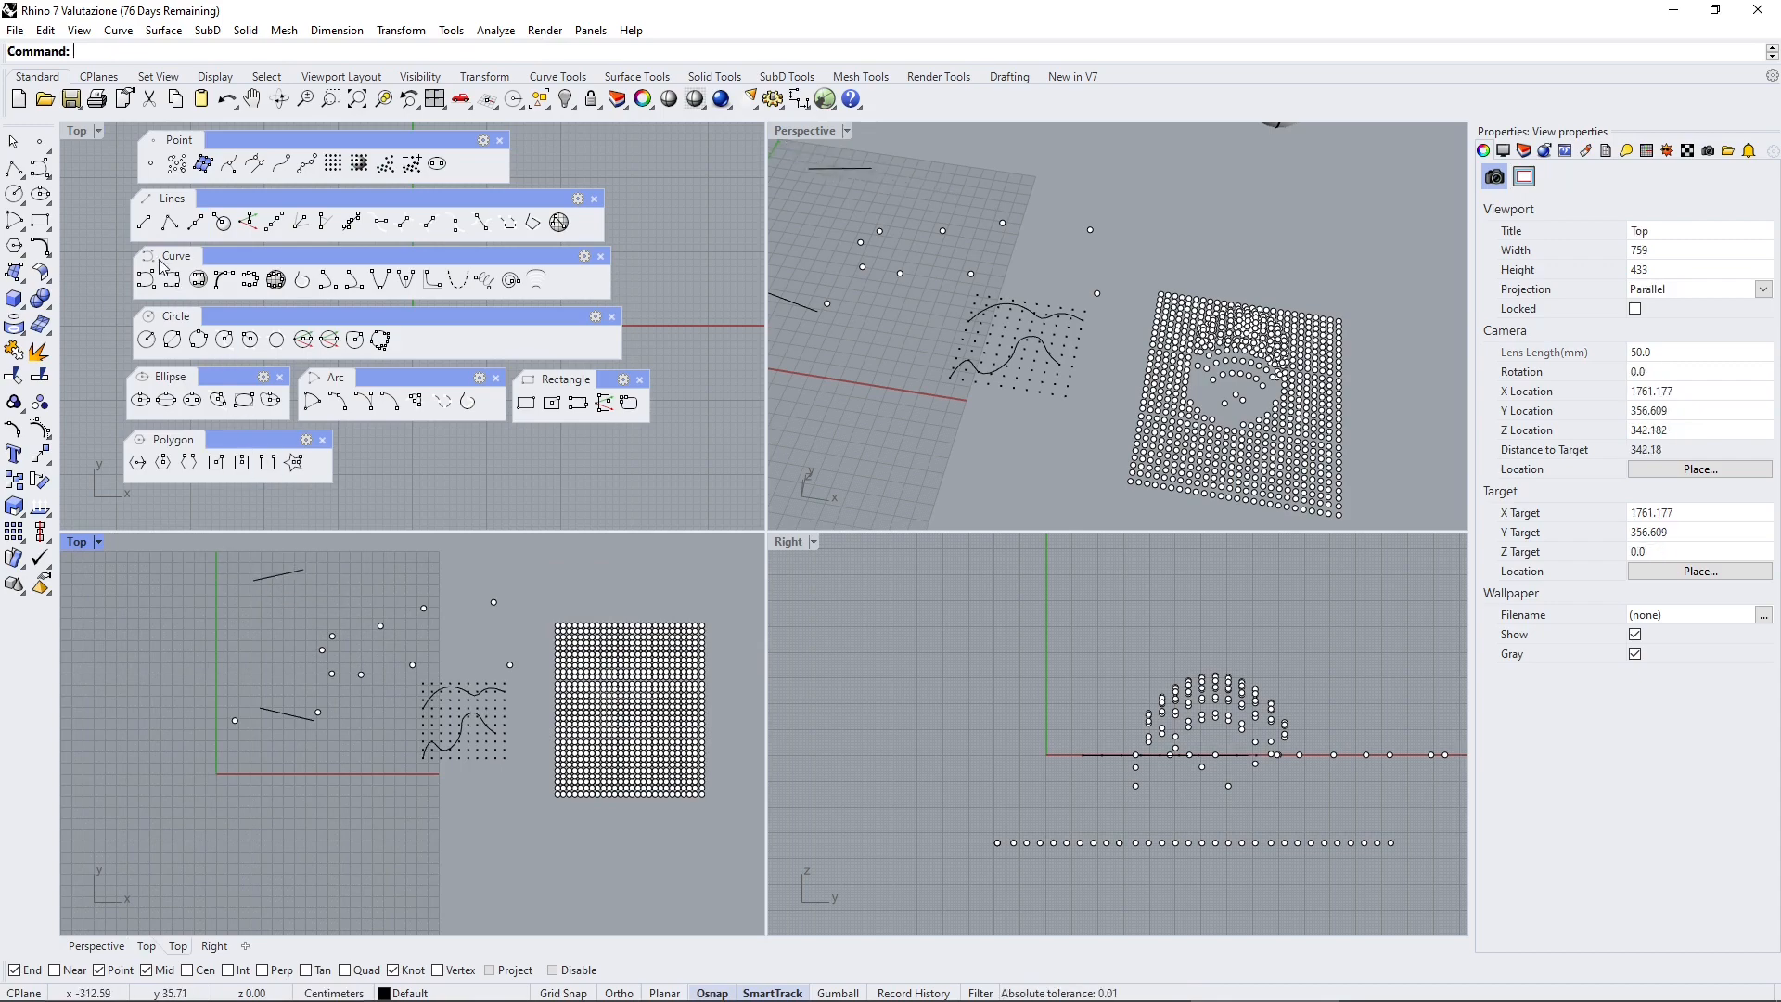
Draw a steep line with the single line command's BothSides option in the Top view, just beyond the negative side of the Y axis
click(144, 224)
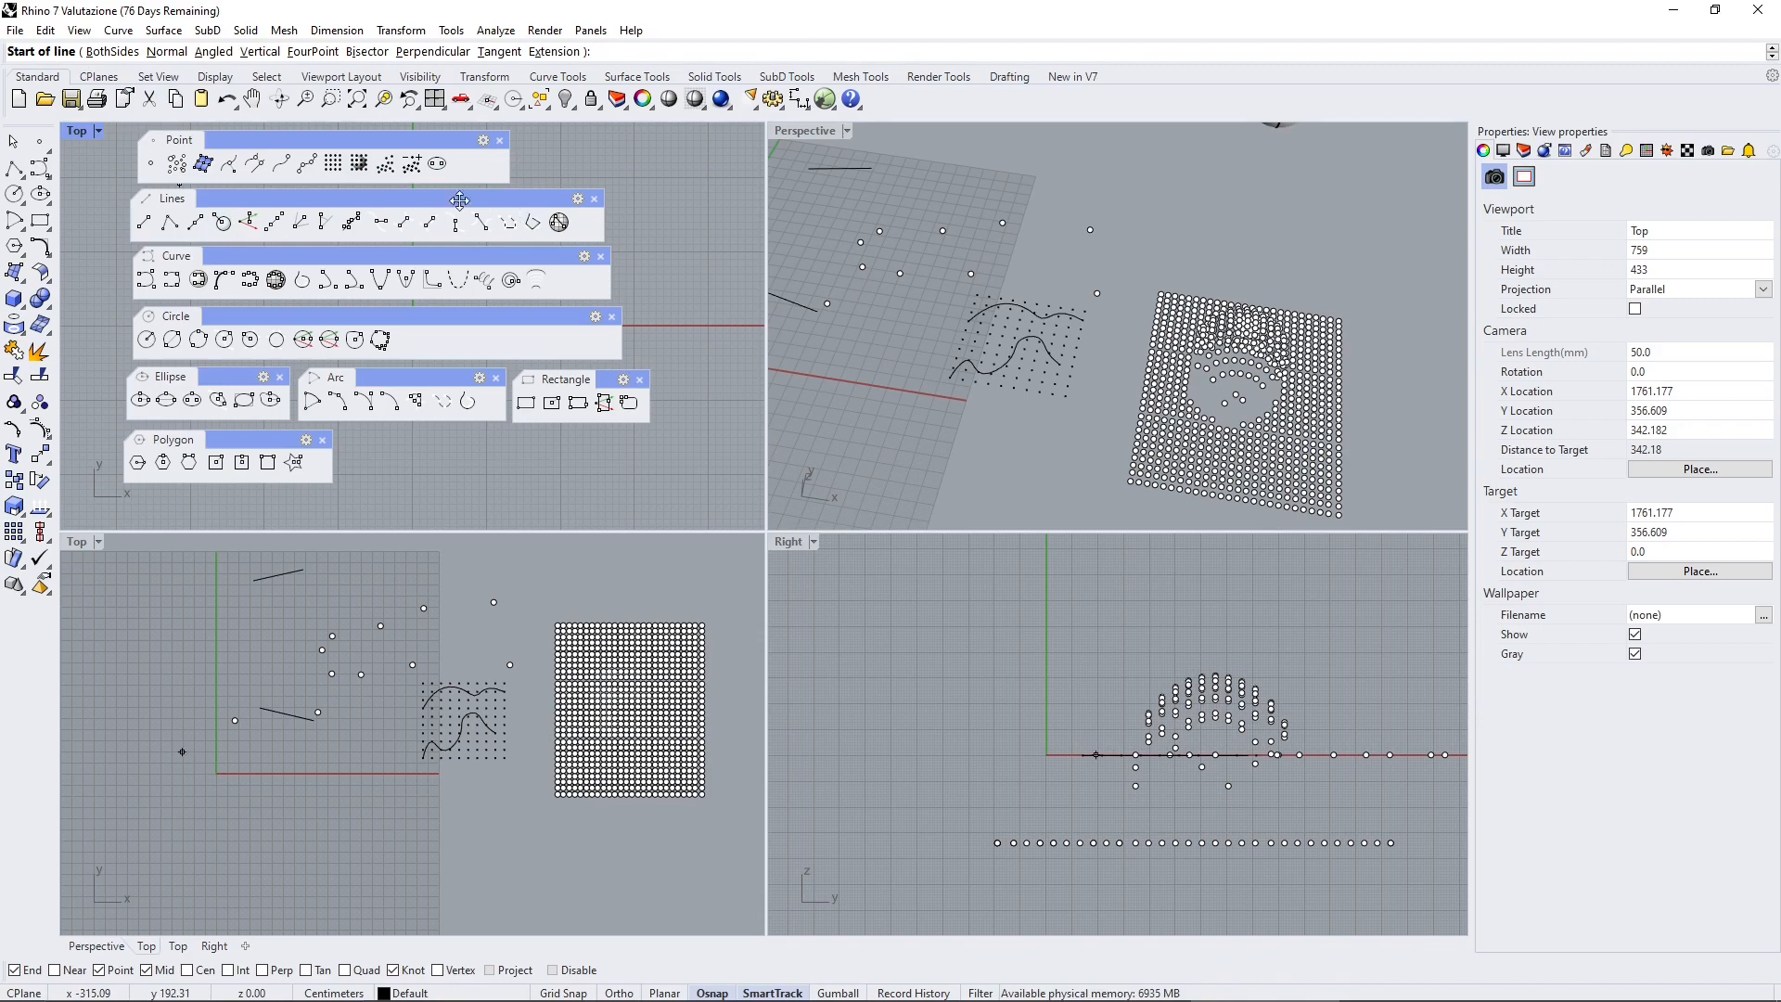
click(110, 53)
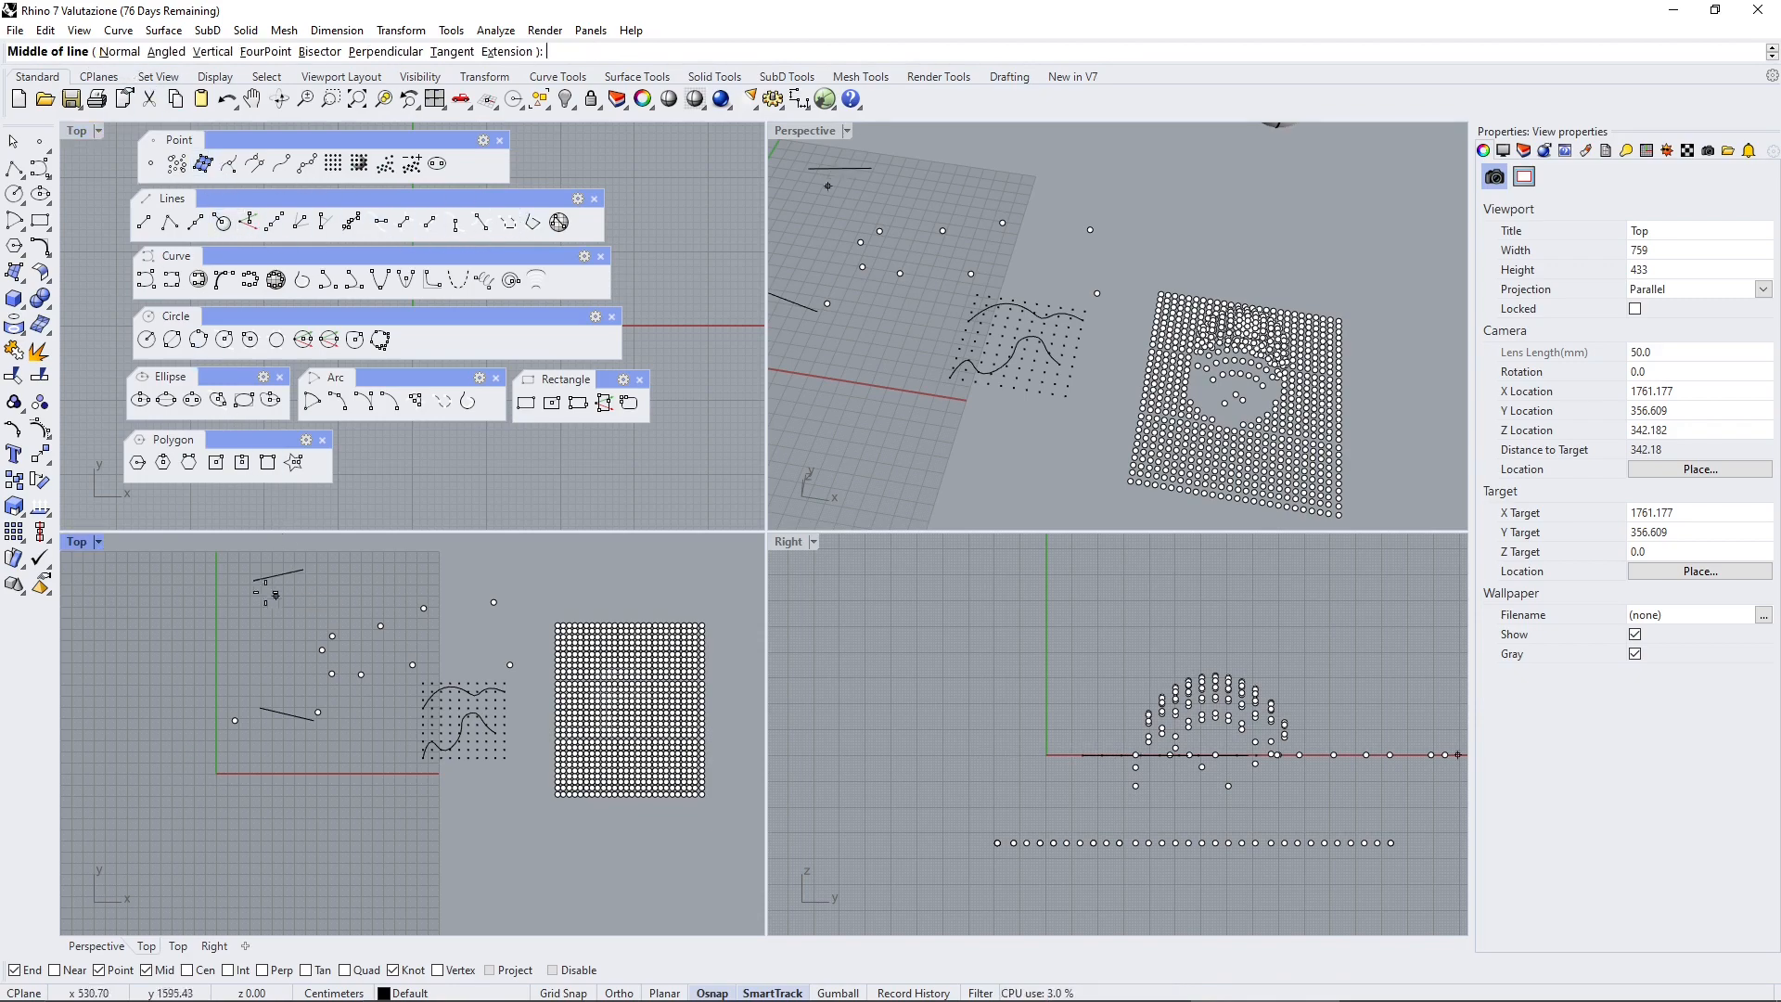
click(175, 594)
click(160, 640)
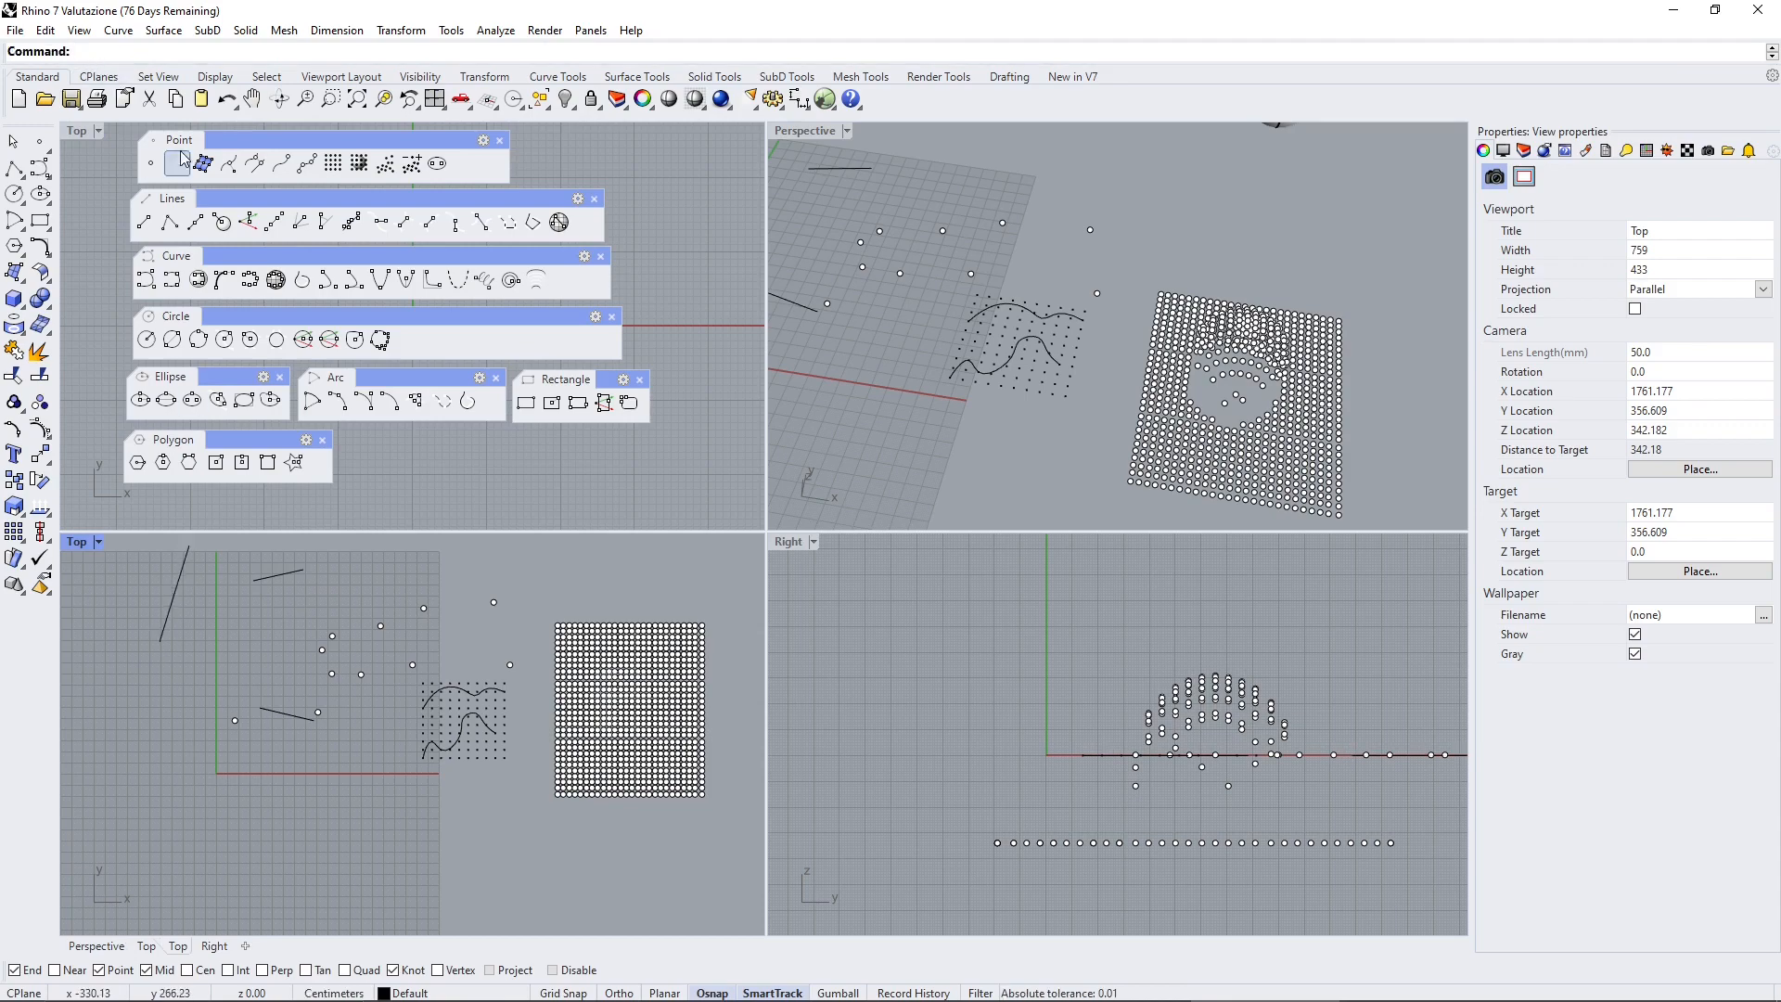
click(146, 222)
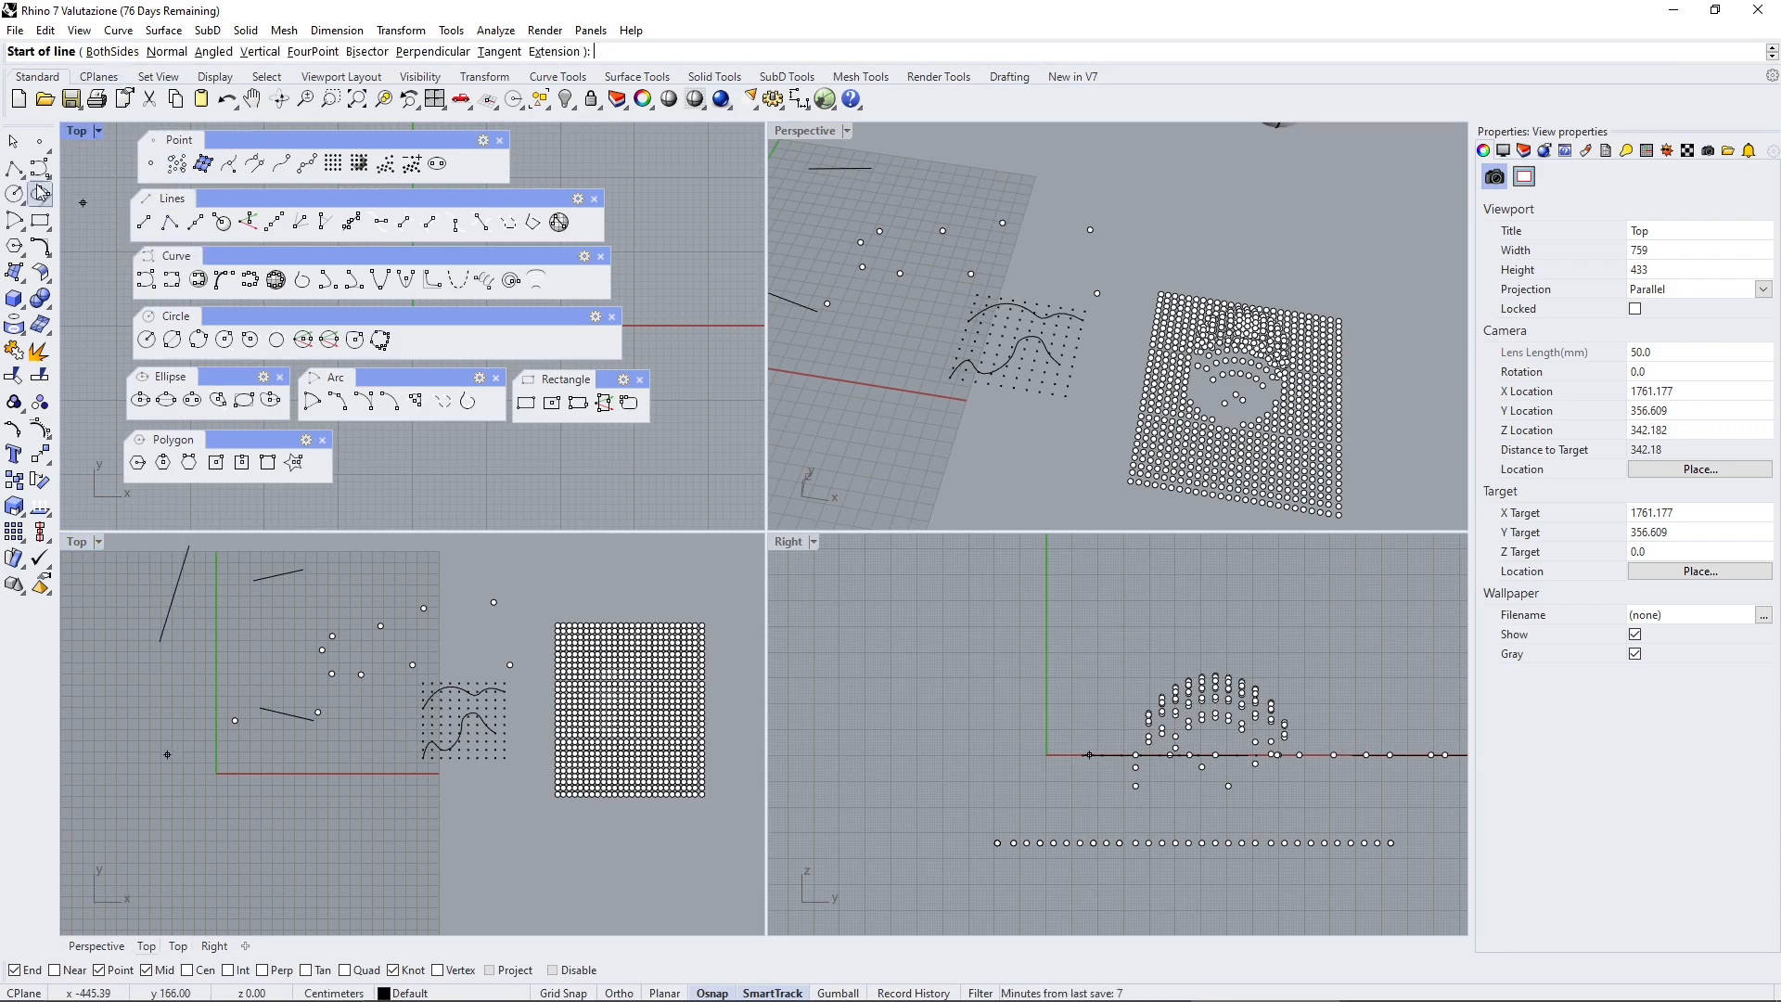
click(222, 223)
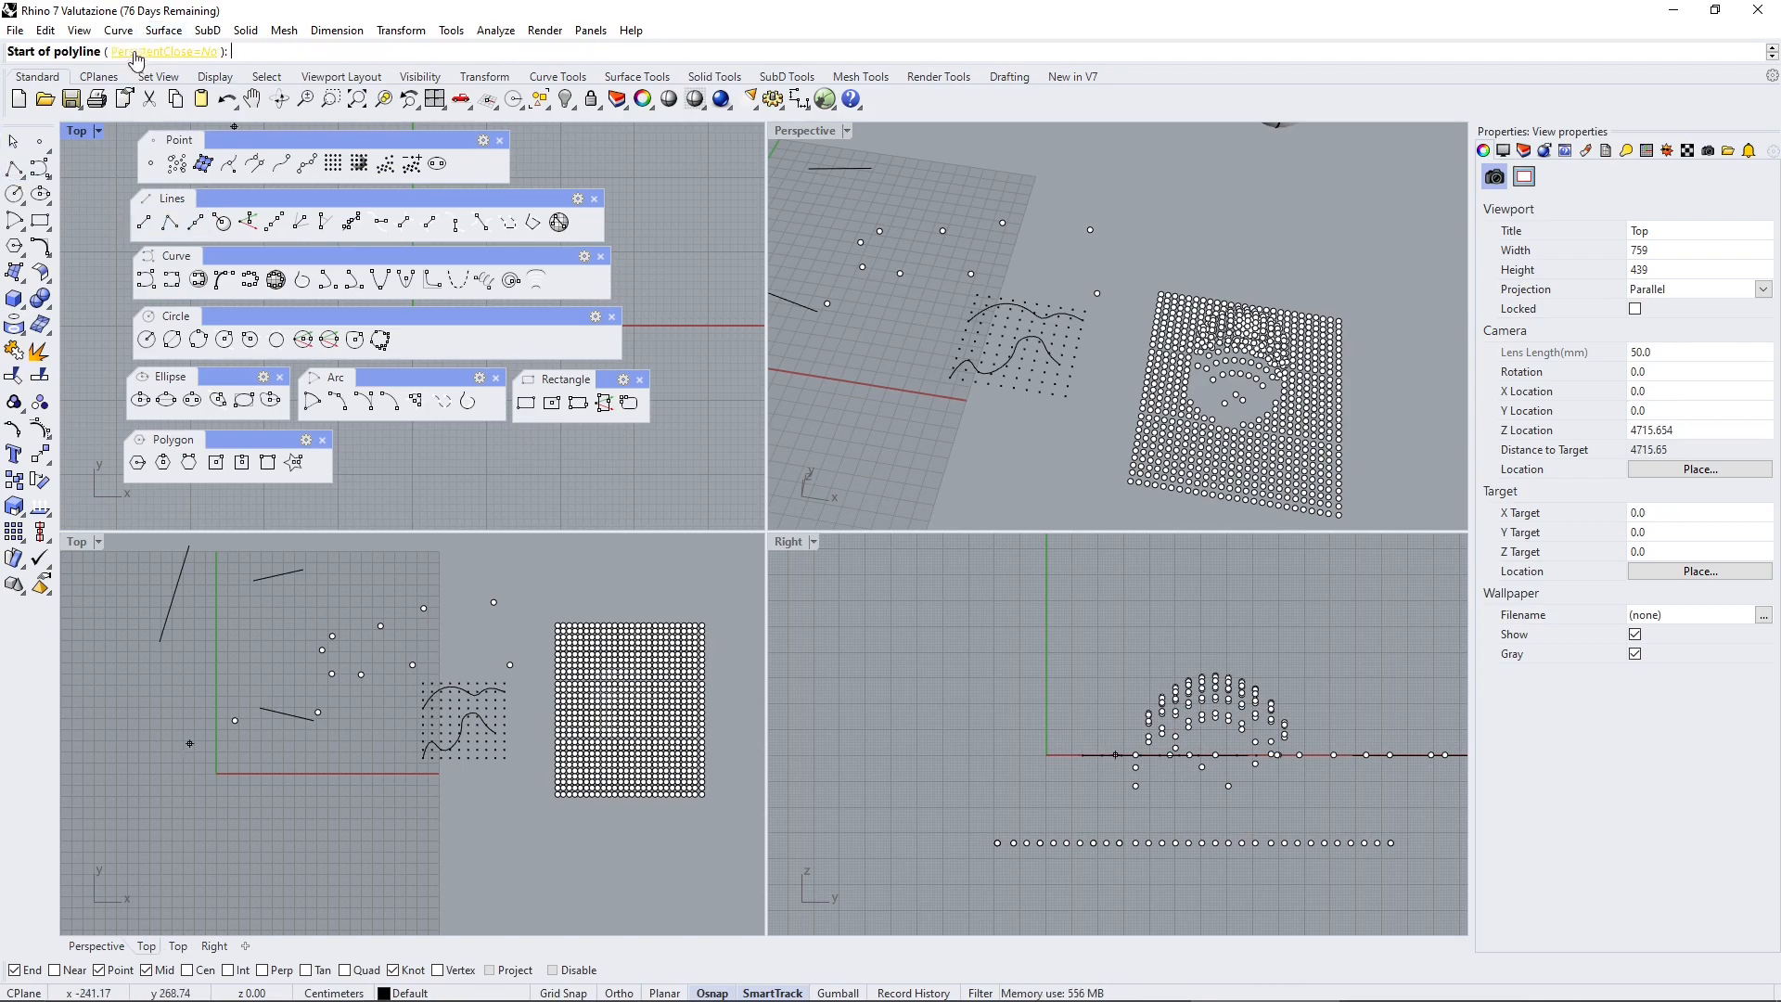
click(224, 225)
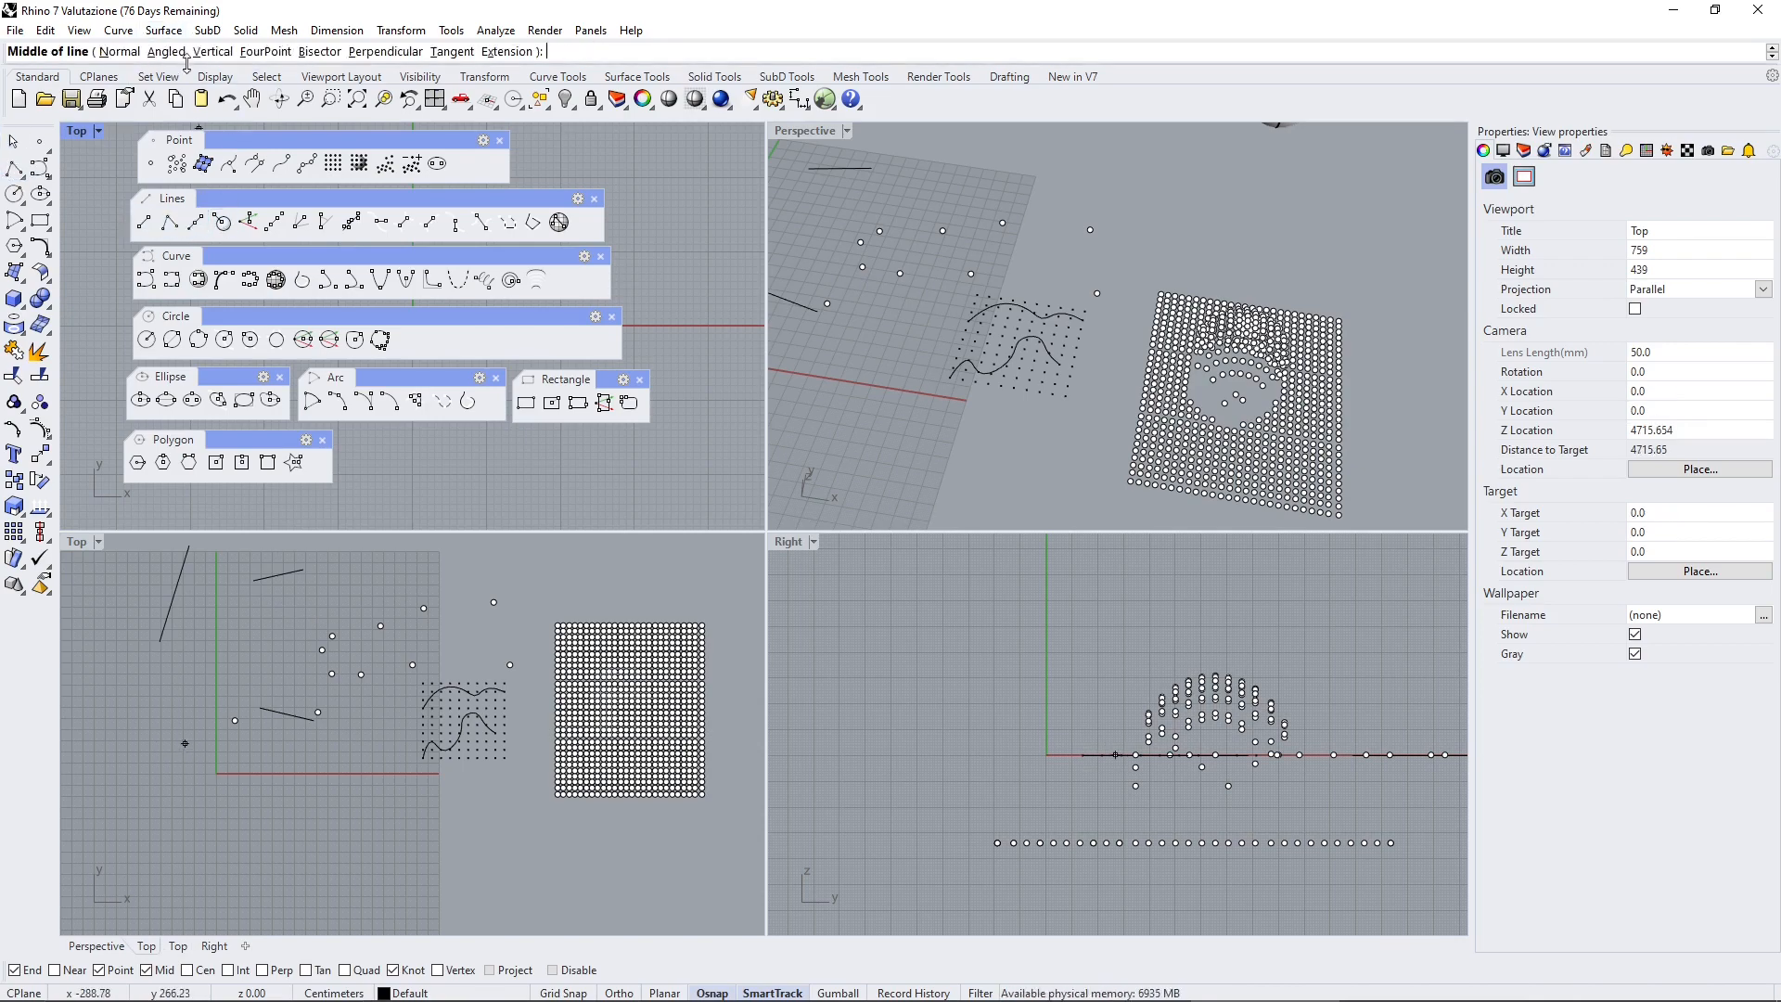
Draw a surface normal line extending outward from a point on the sphere in the Perspective view
click(223, 224)
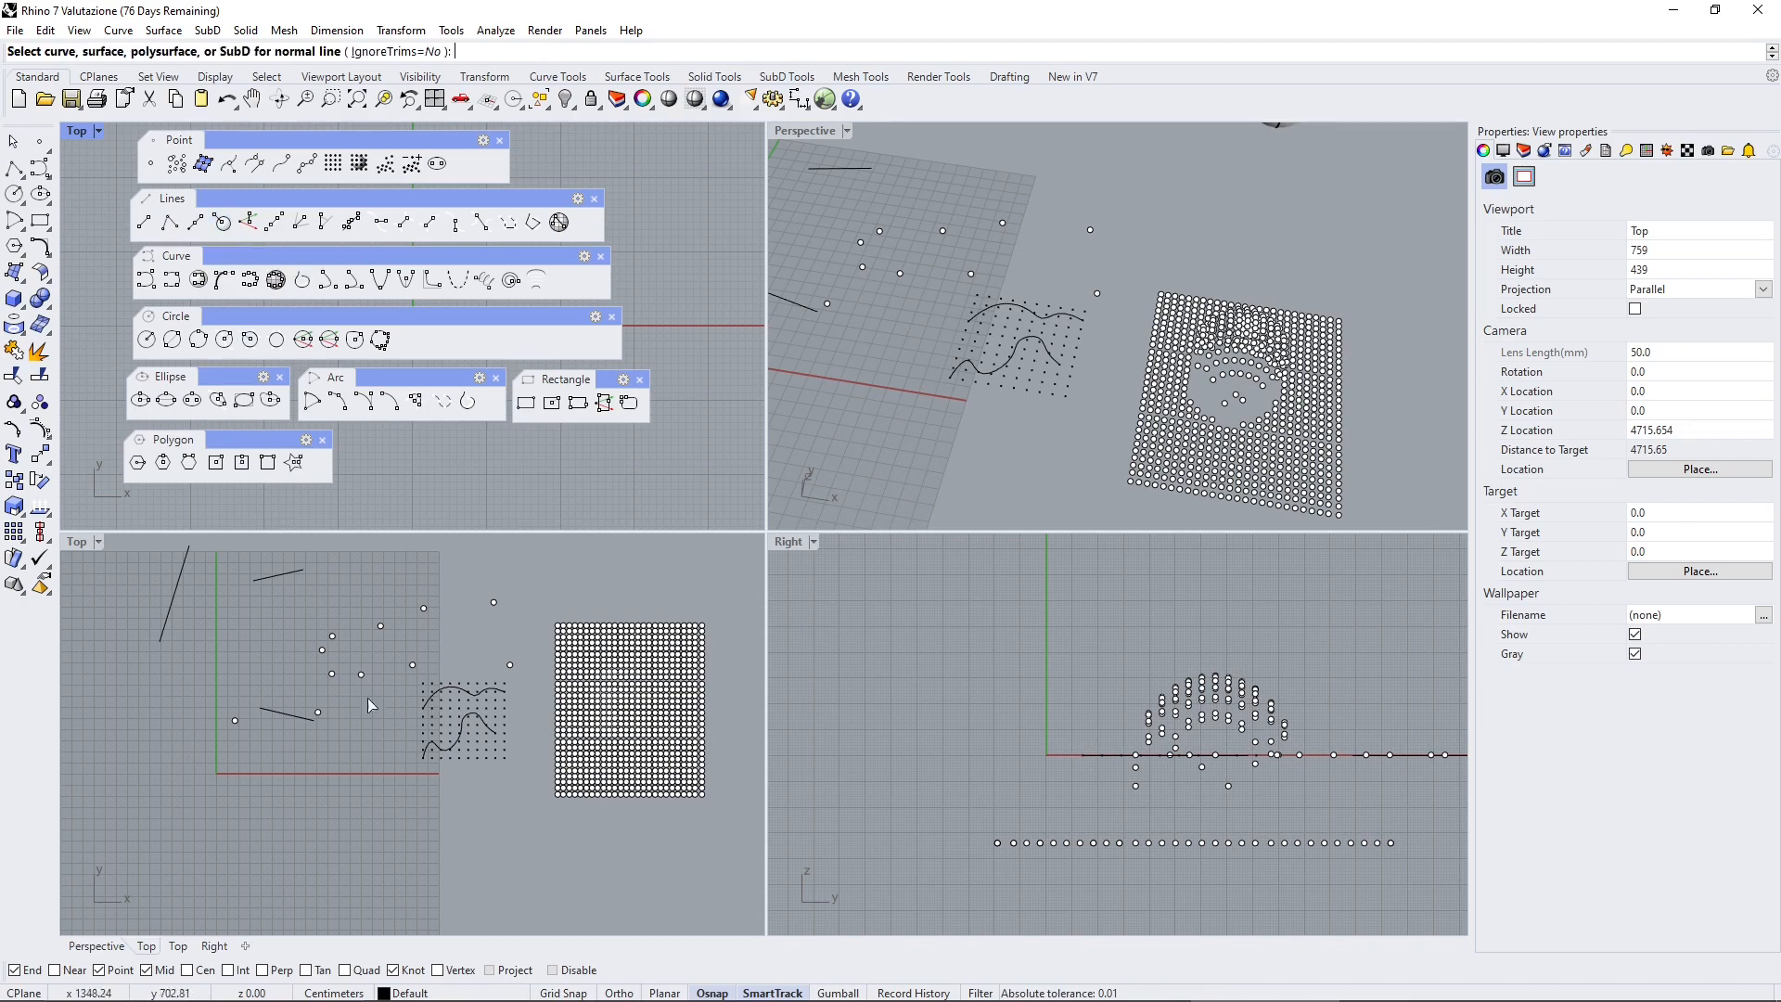
scroll(965, 341, down, 9)
right_drag(965, 343, 947, 274)
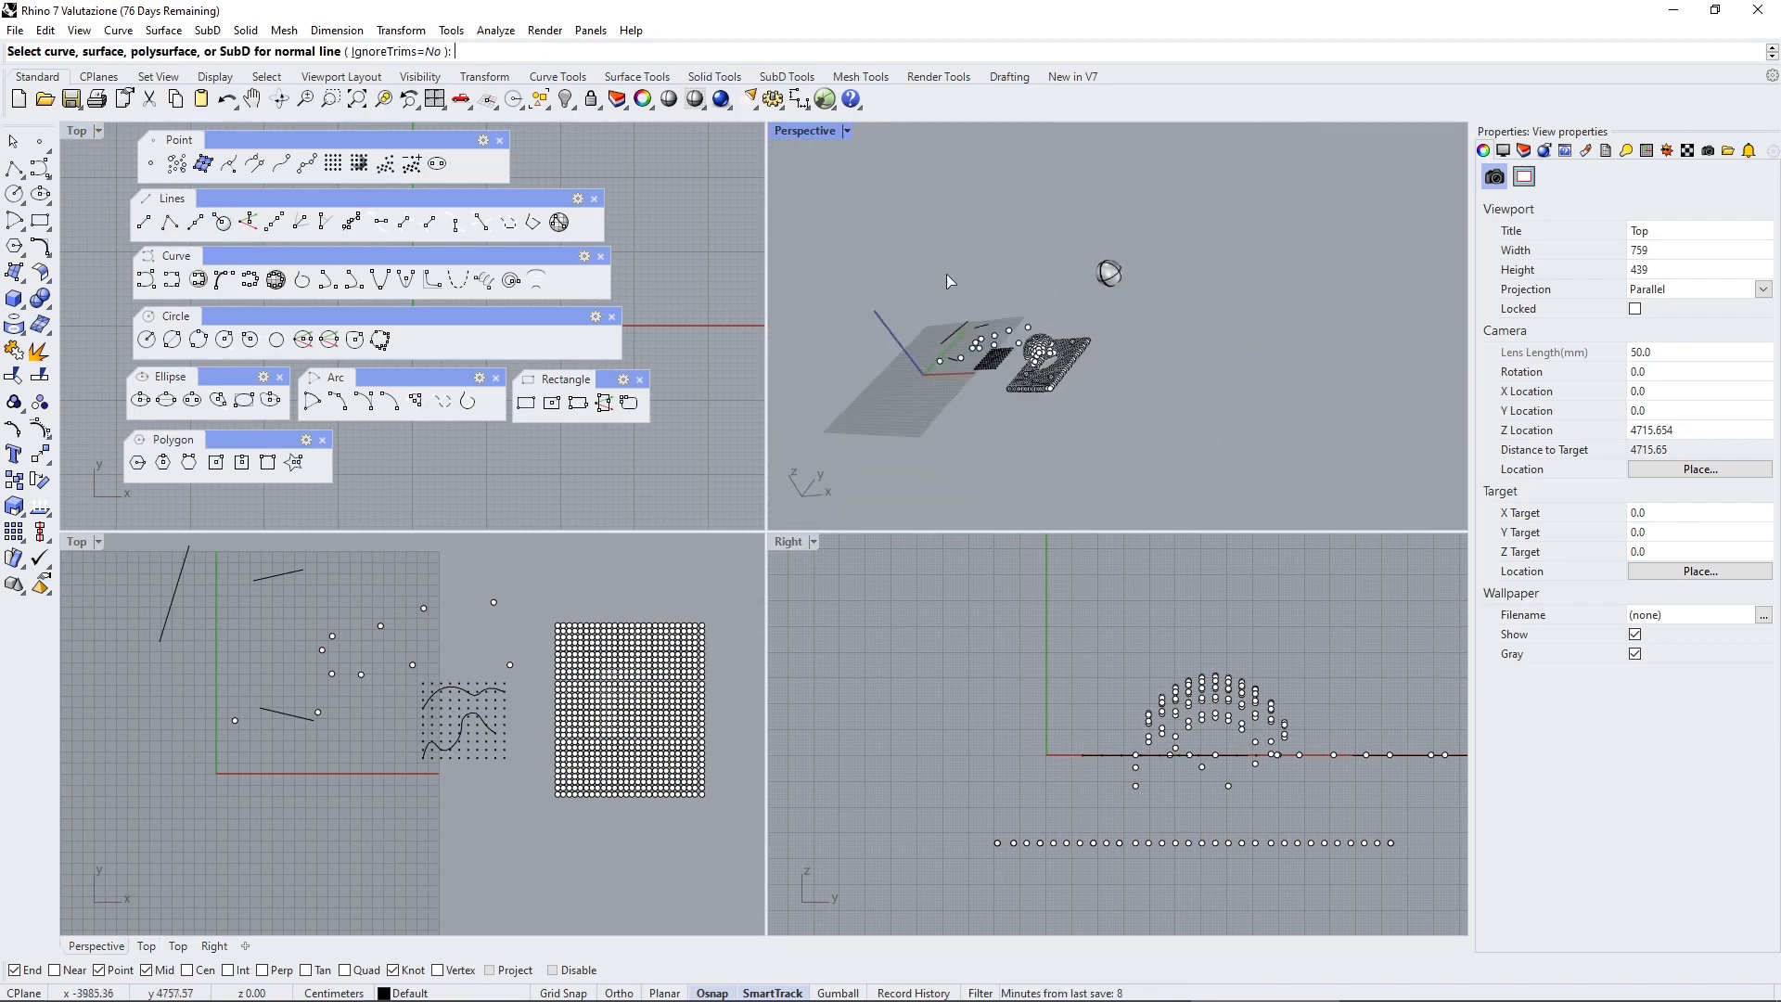
scroll(1117, 258, up, 7)
scroll(1120, 262, up, 3)
click(1015, 317)
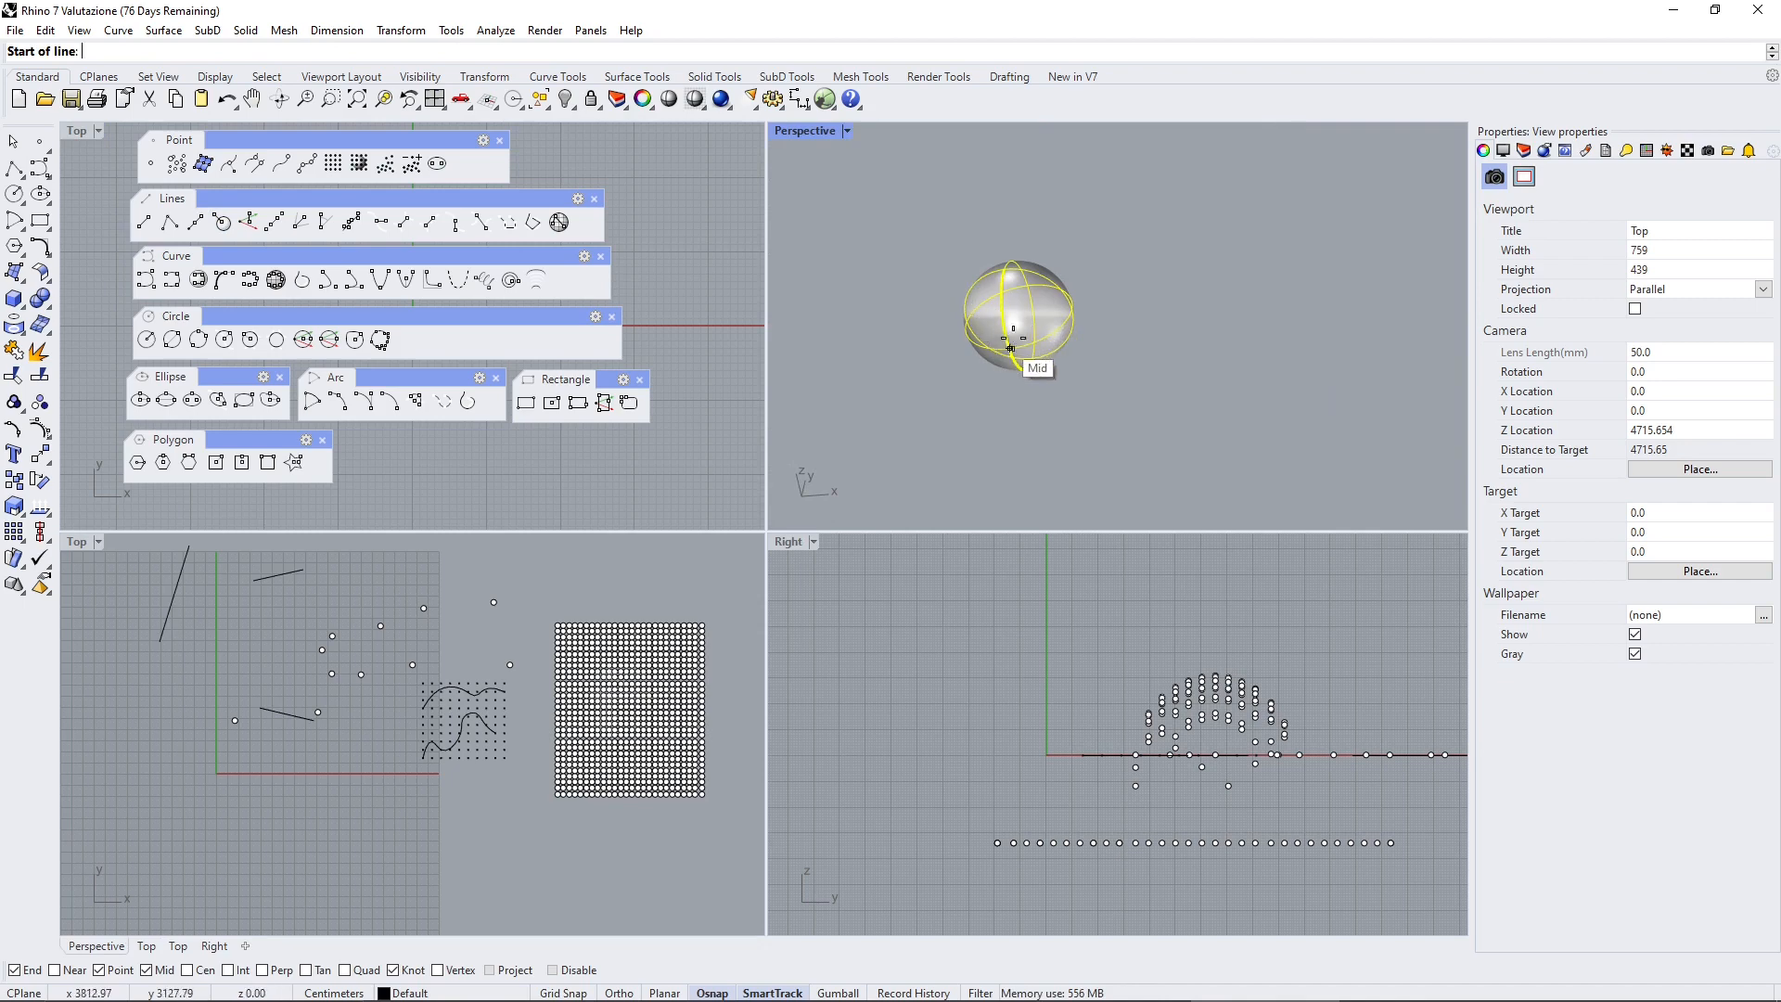
click(1008, 349)
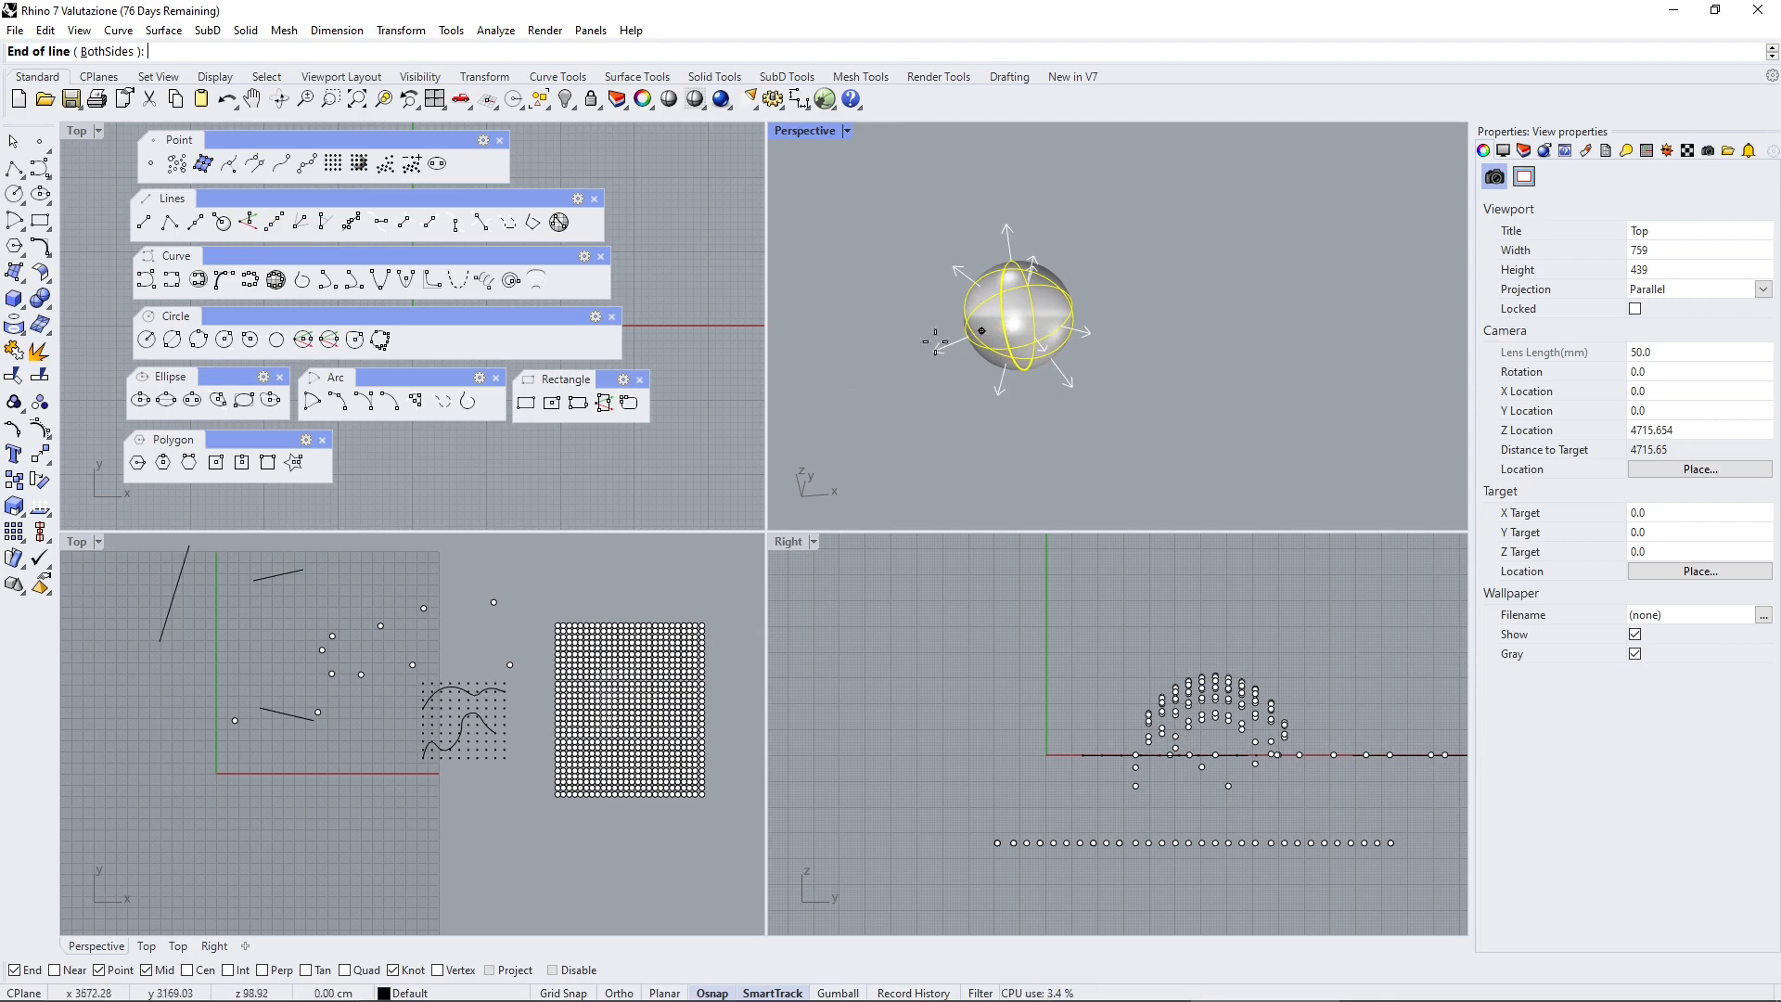
click(868, 373)
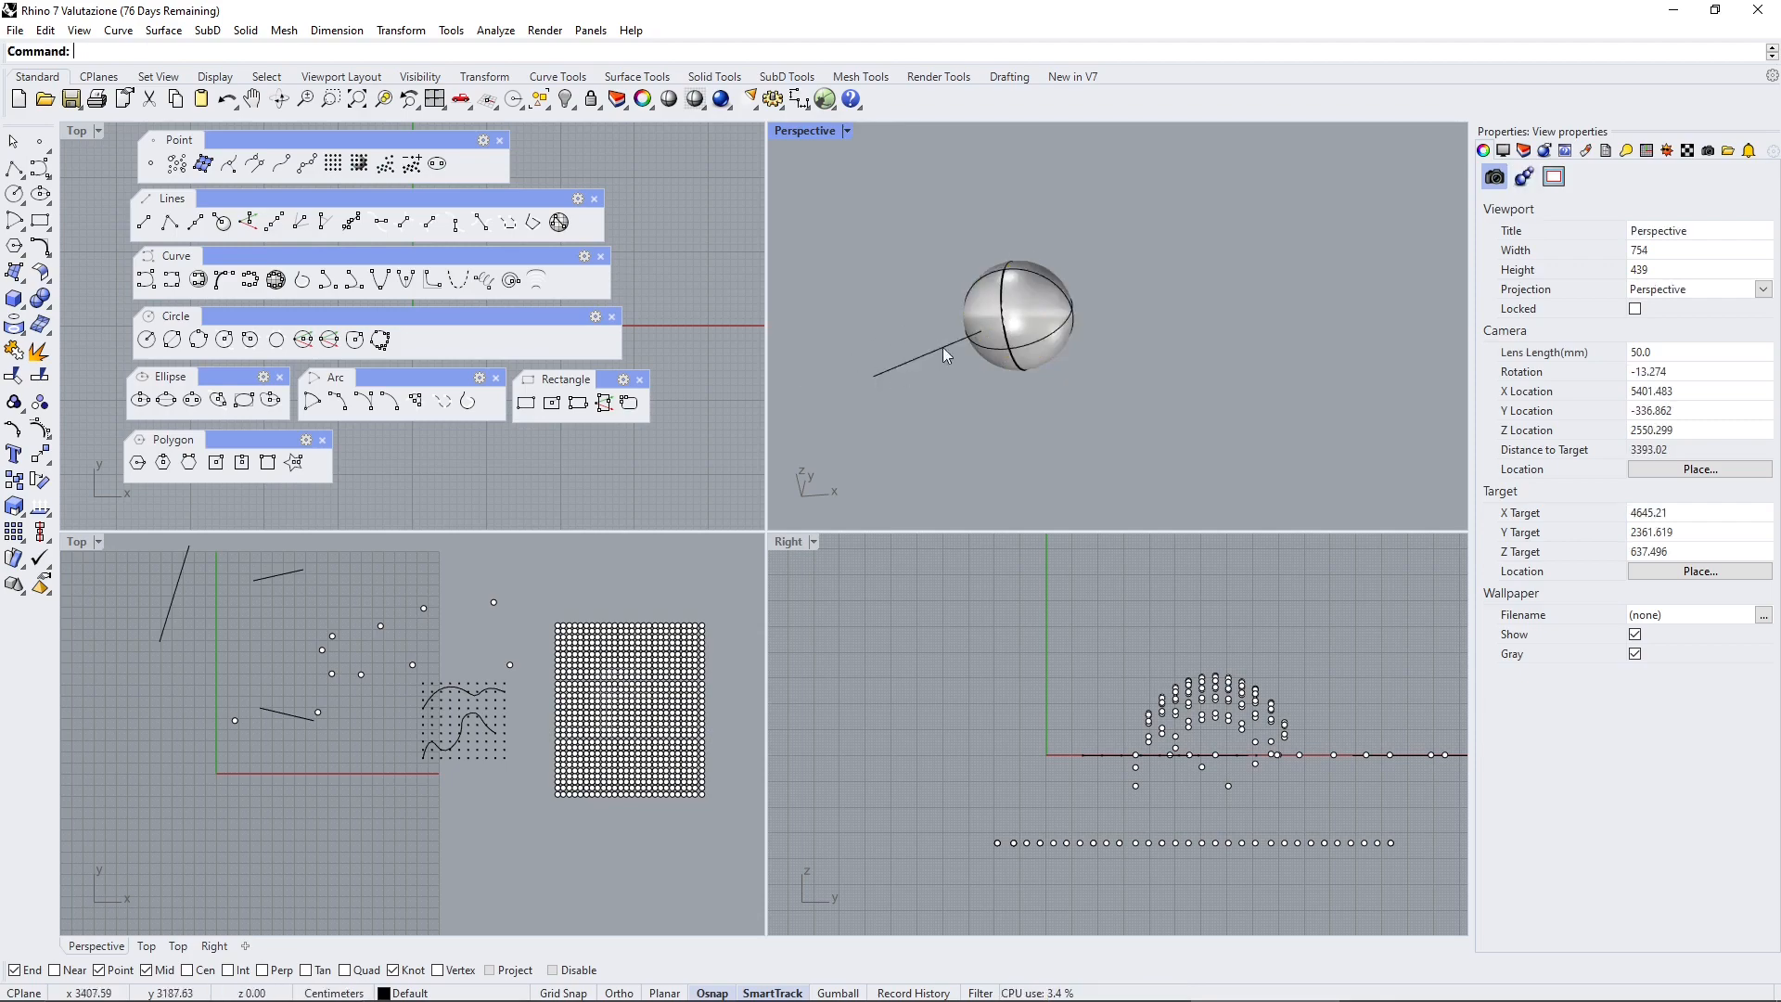
right_drag(942, 346, 1044, 321)
scroll(1041, 318, down, 16)
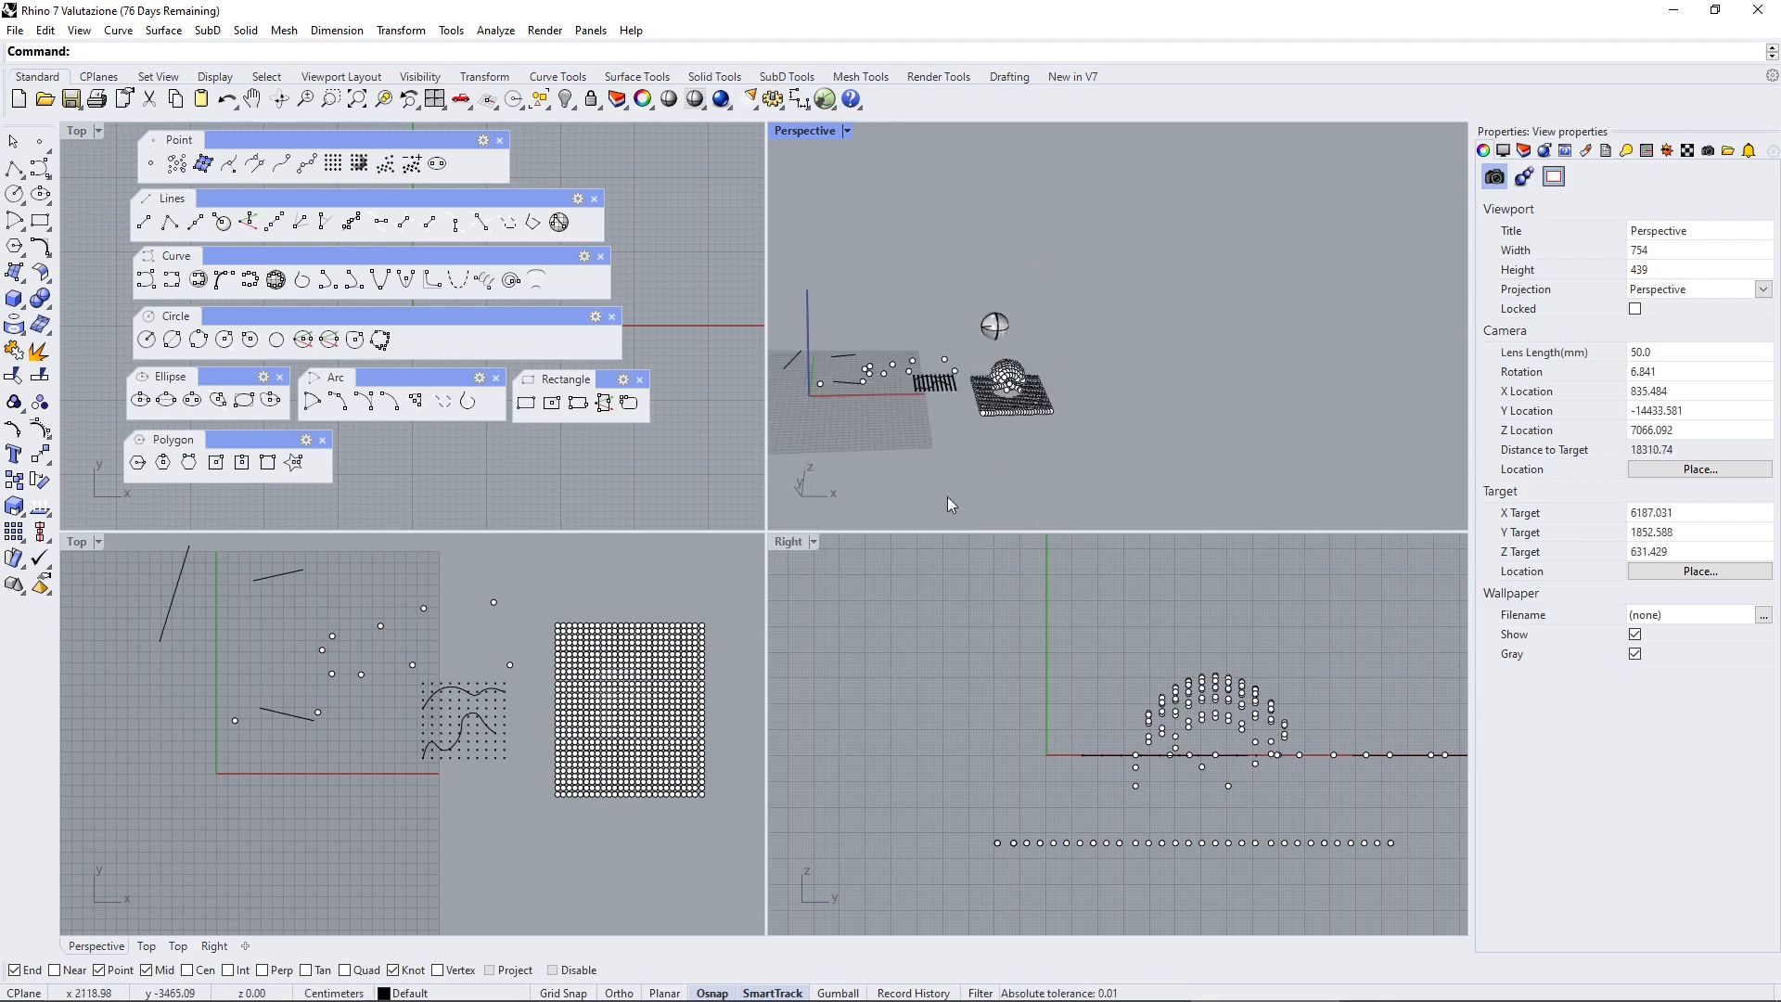
right_drag(948, 498, 832, 490)
scroll(887, 361, up, 6)
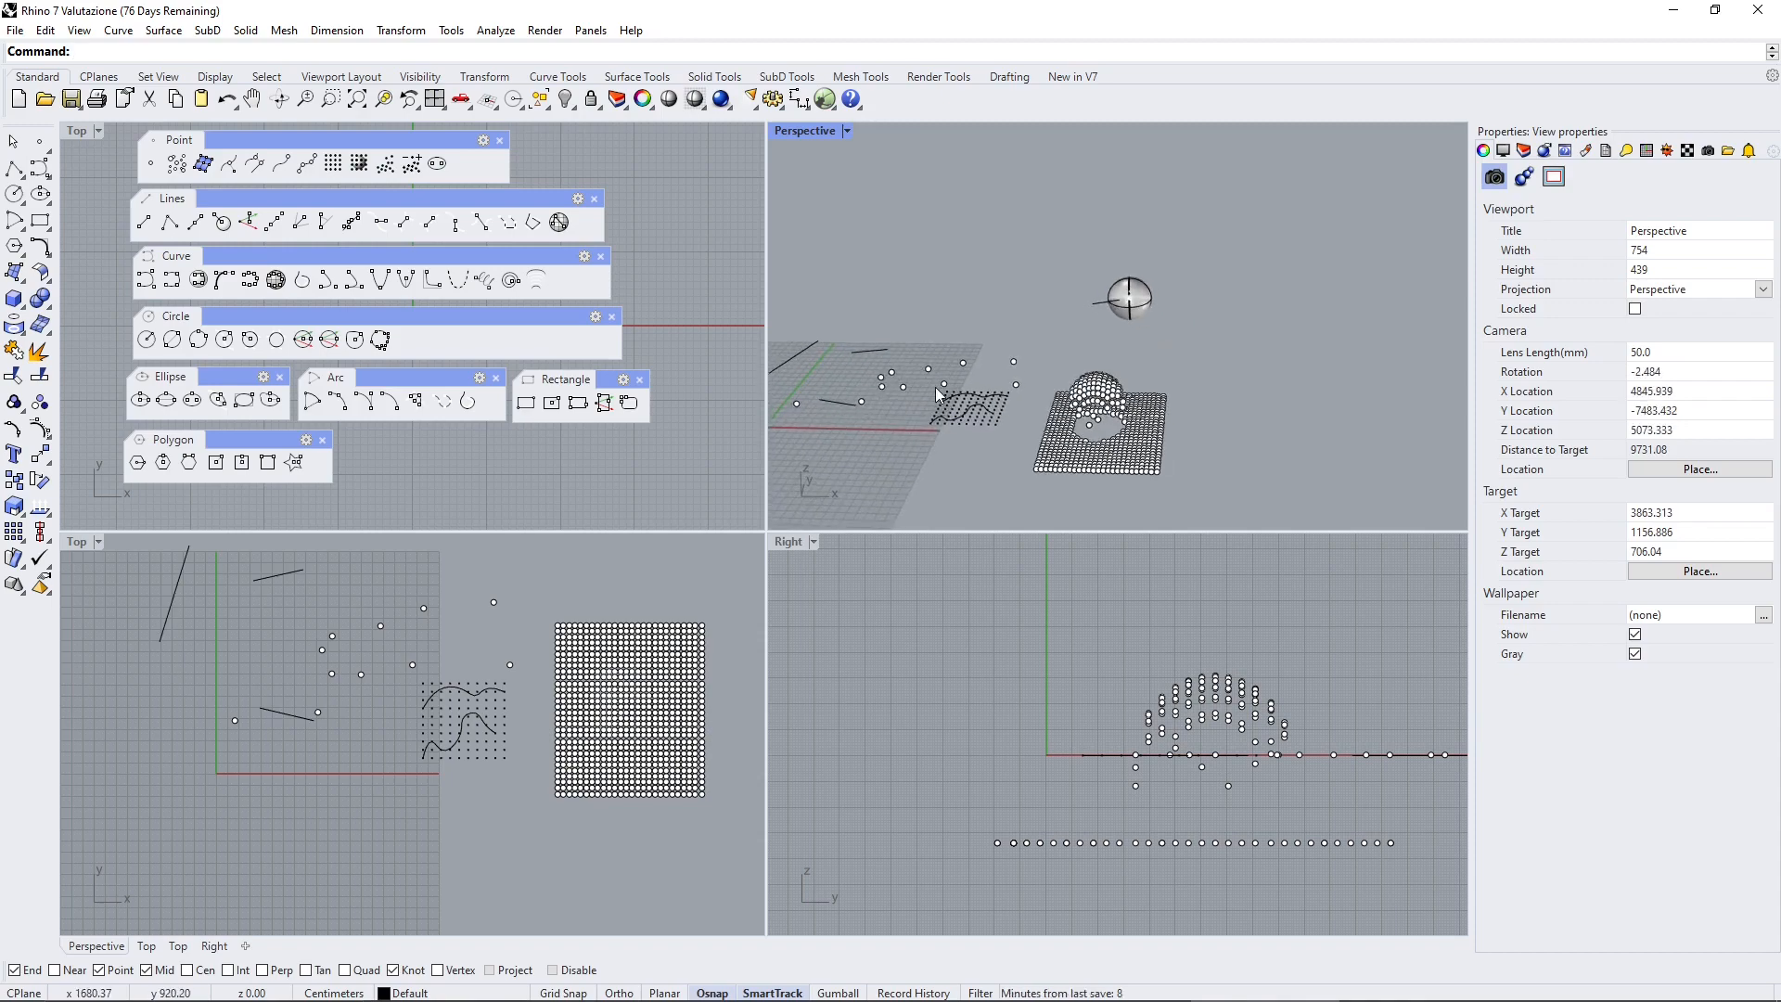
shift+right_drag(894, 403, 983, 425)
scroll(992, 391, up, 2)
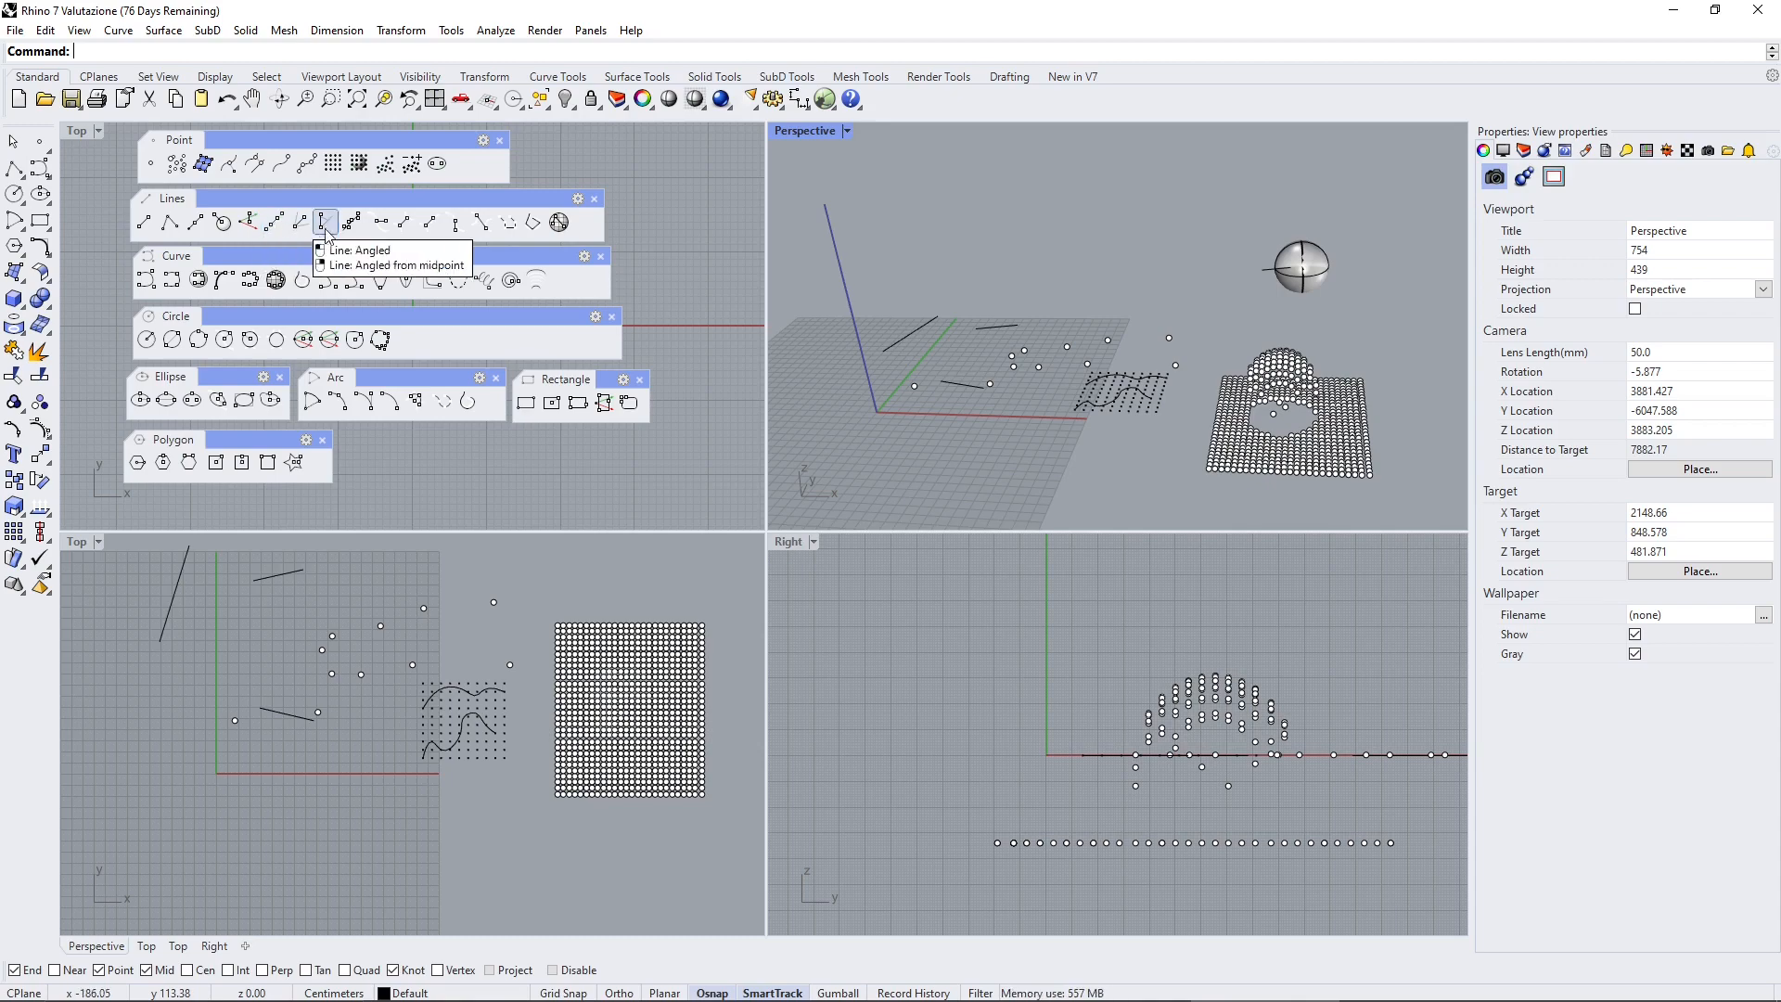
Fit a line through four of the scattered points, the upper row rising away from the Y axis in the Top view
click(358, 230)
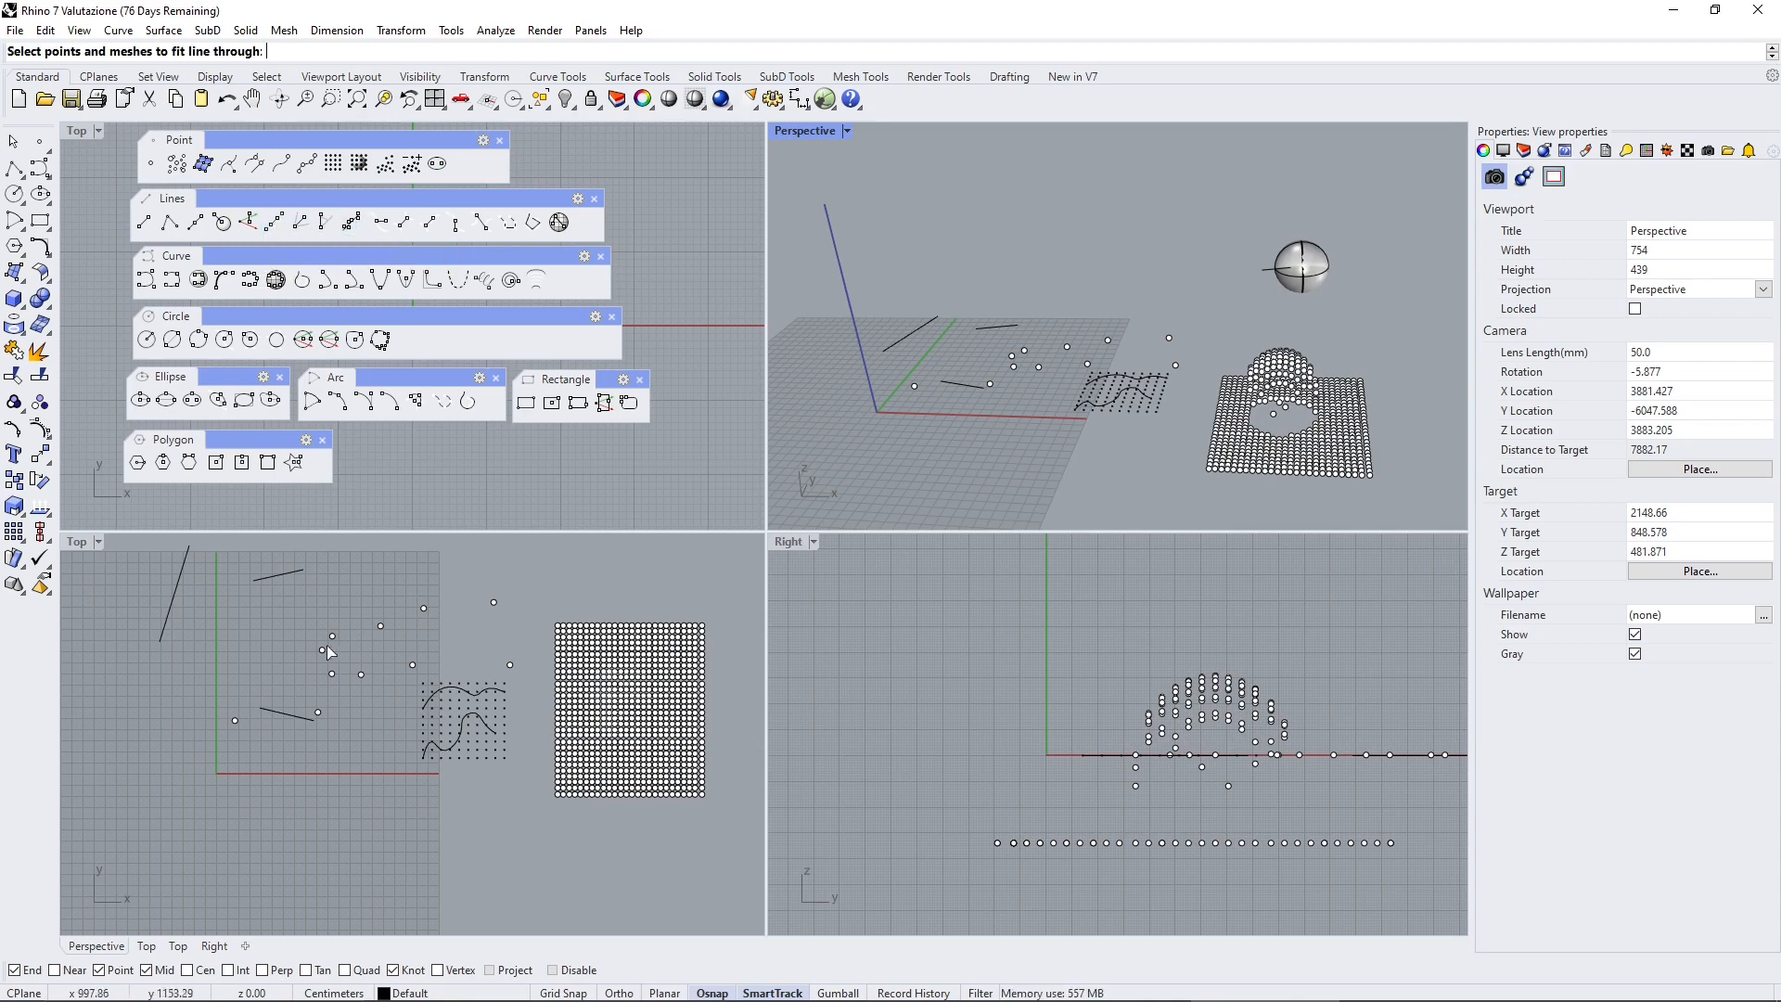
scroll(320, 650, up, 3)
click(328, 657)
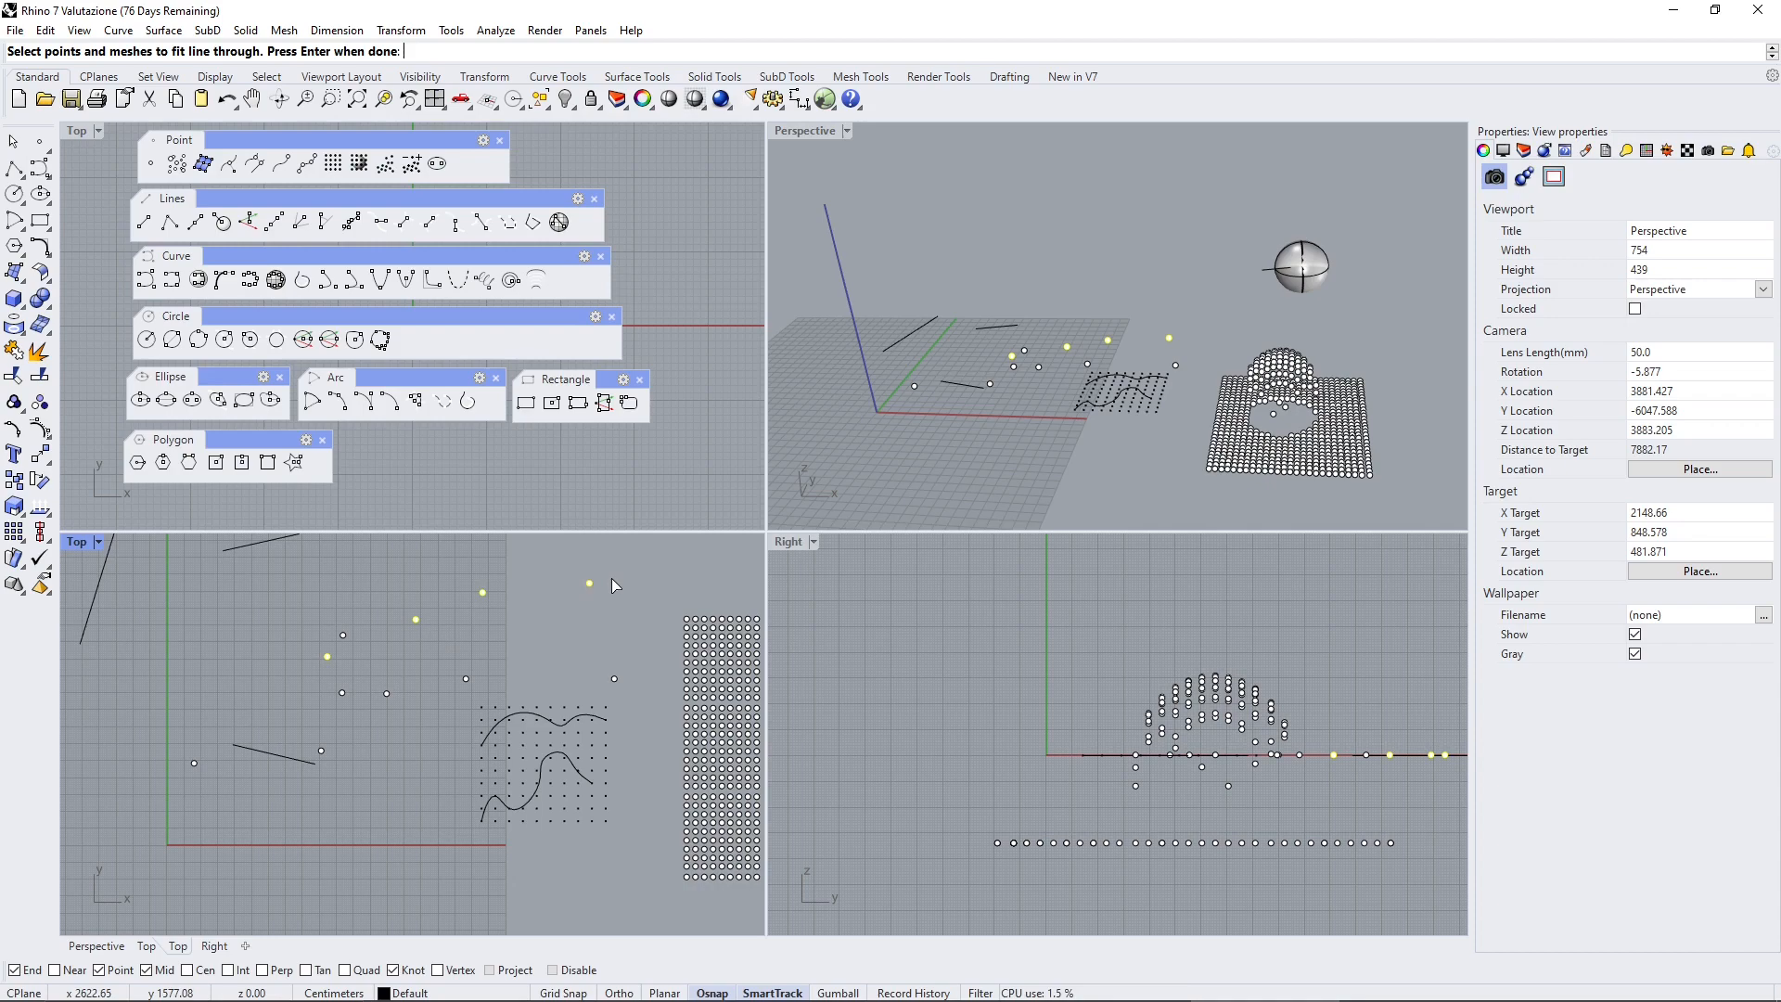
key(Return)
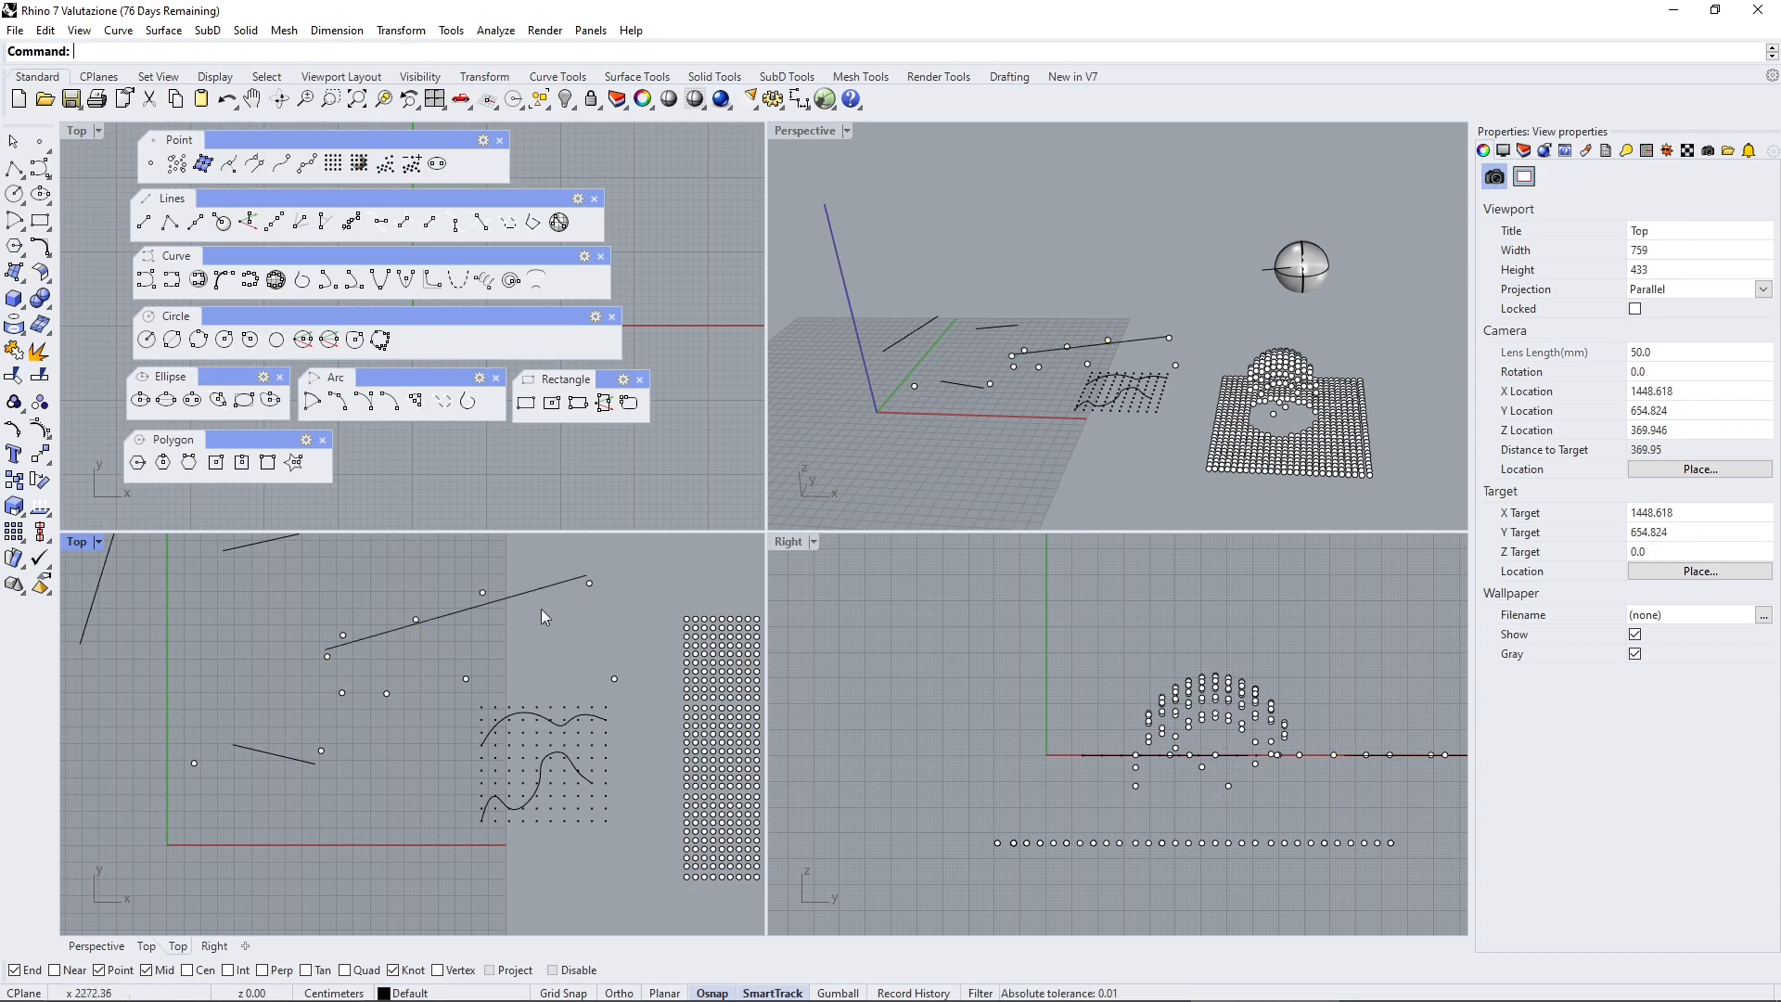
click(367, 641)
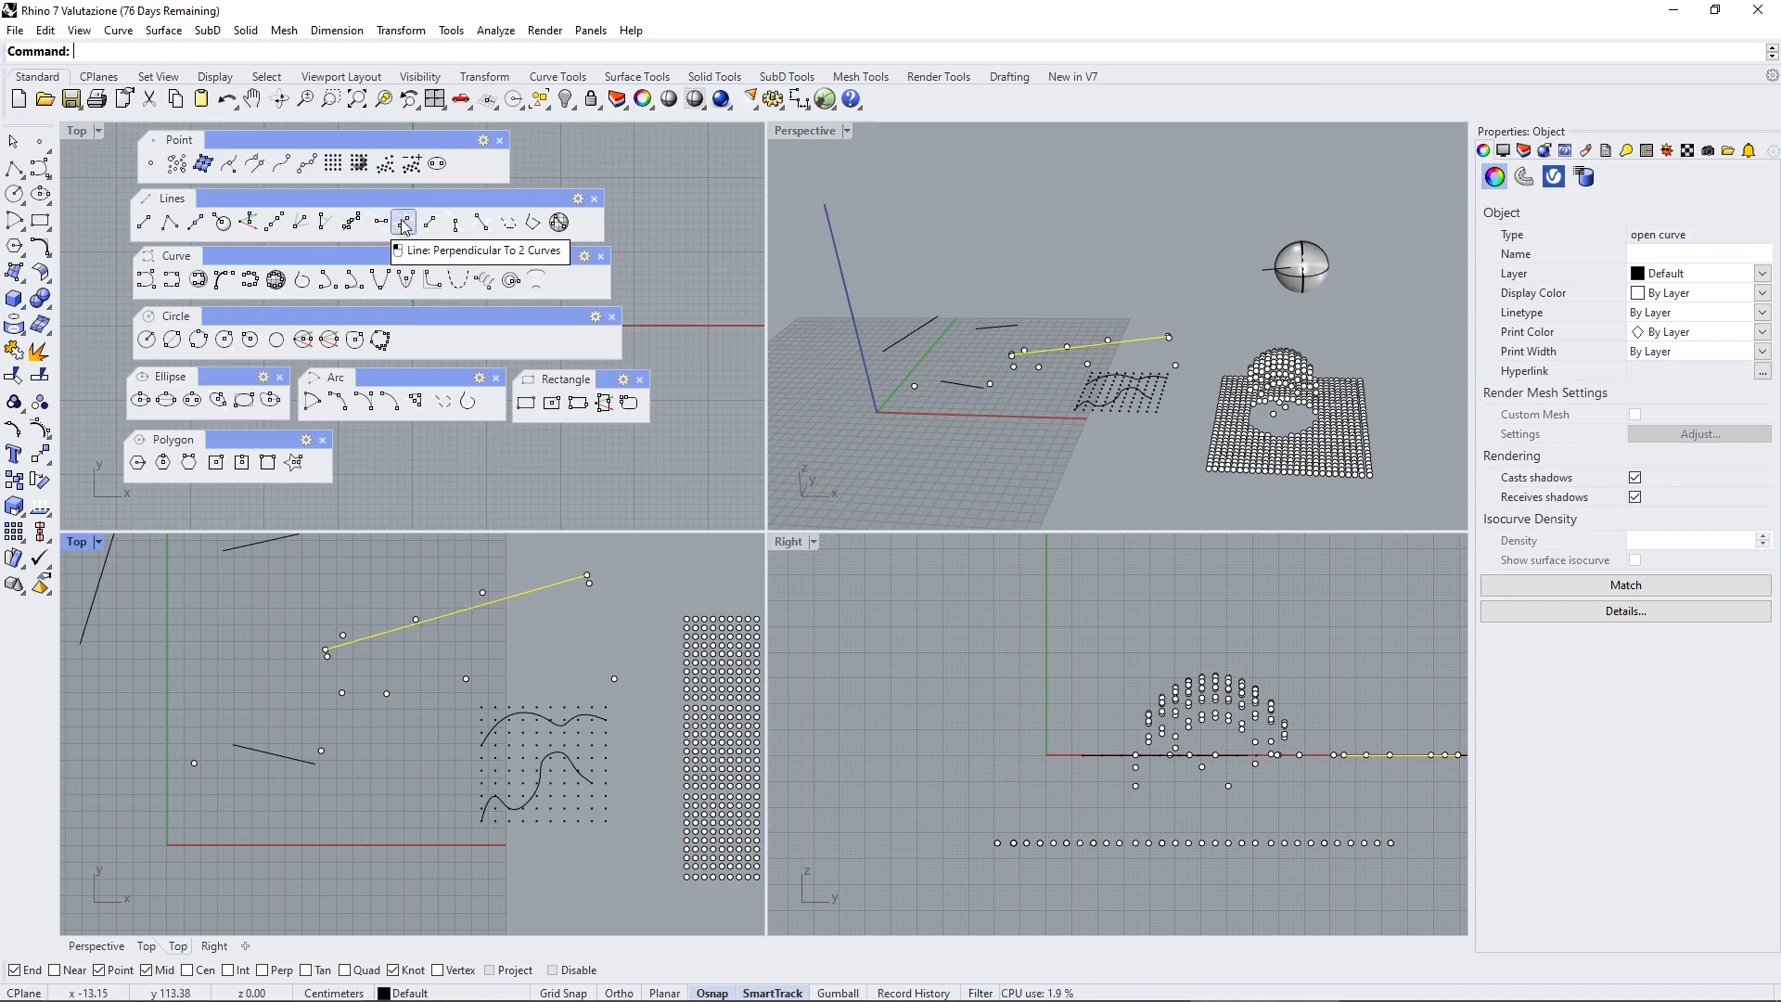
Draw a wavy six-point, degree 3 control point curve in the Top view, on the negative side of the Y axis
scroll(552, 688, down, 2)
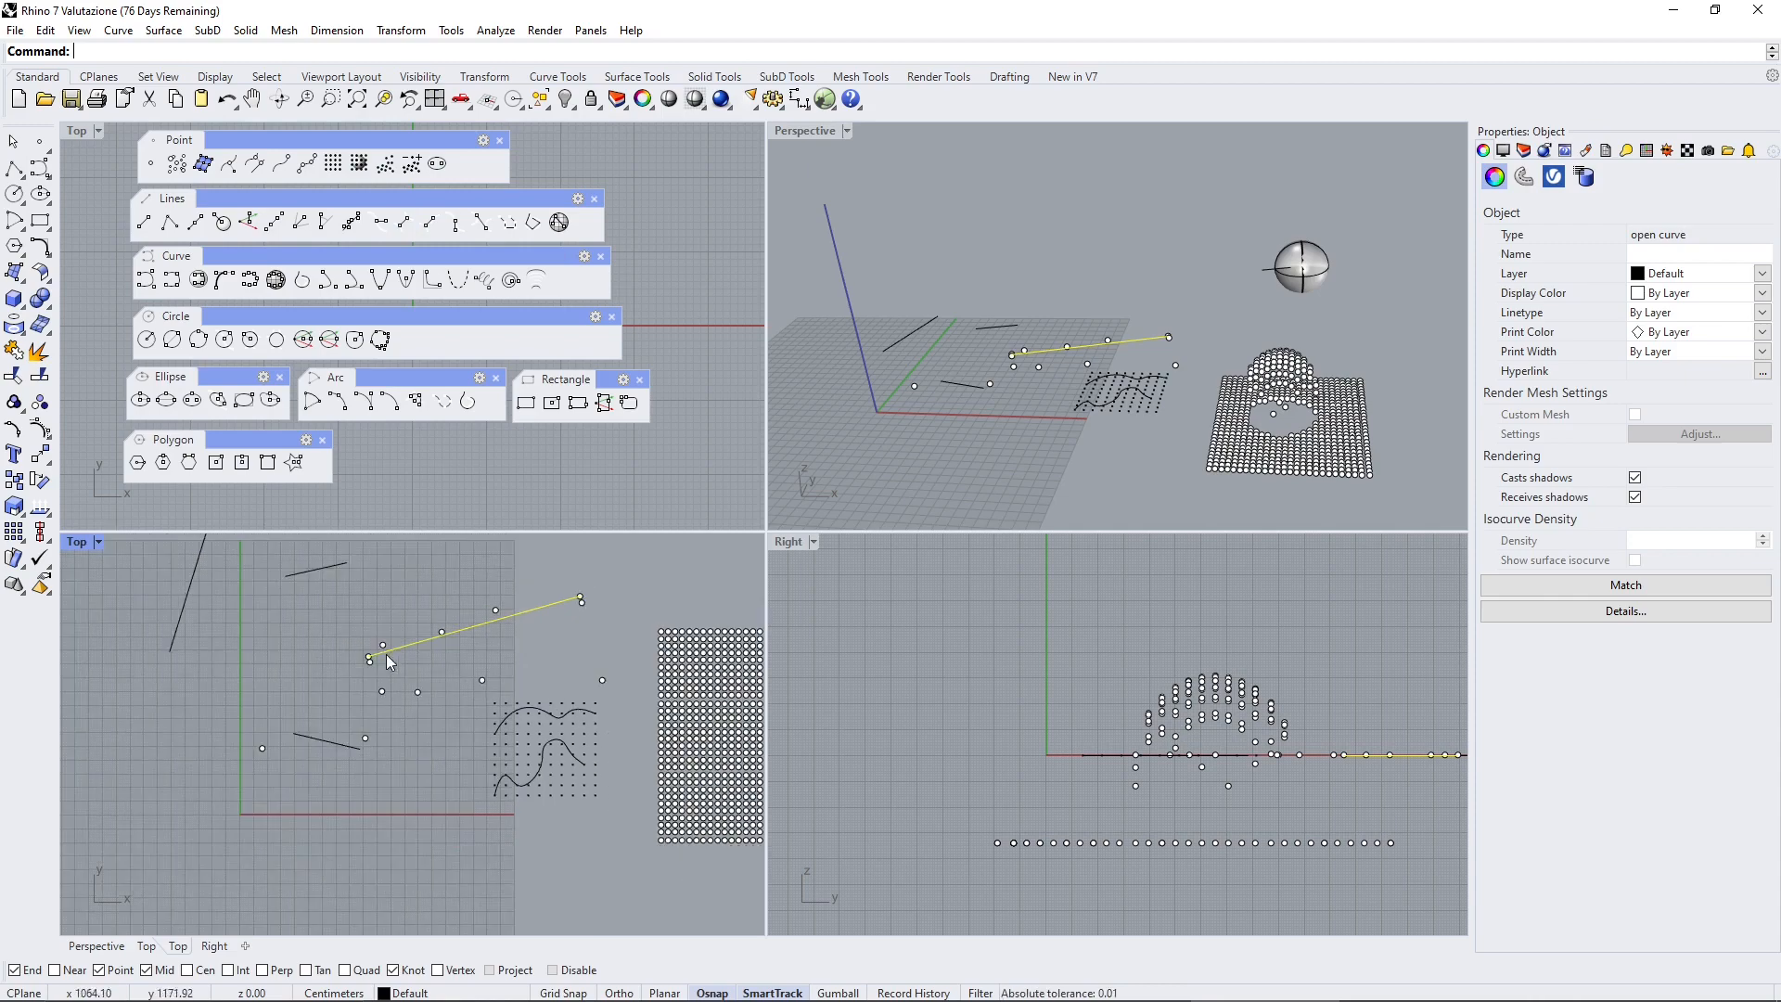
scroll(390, 662, down, 2)
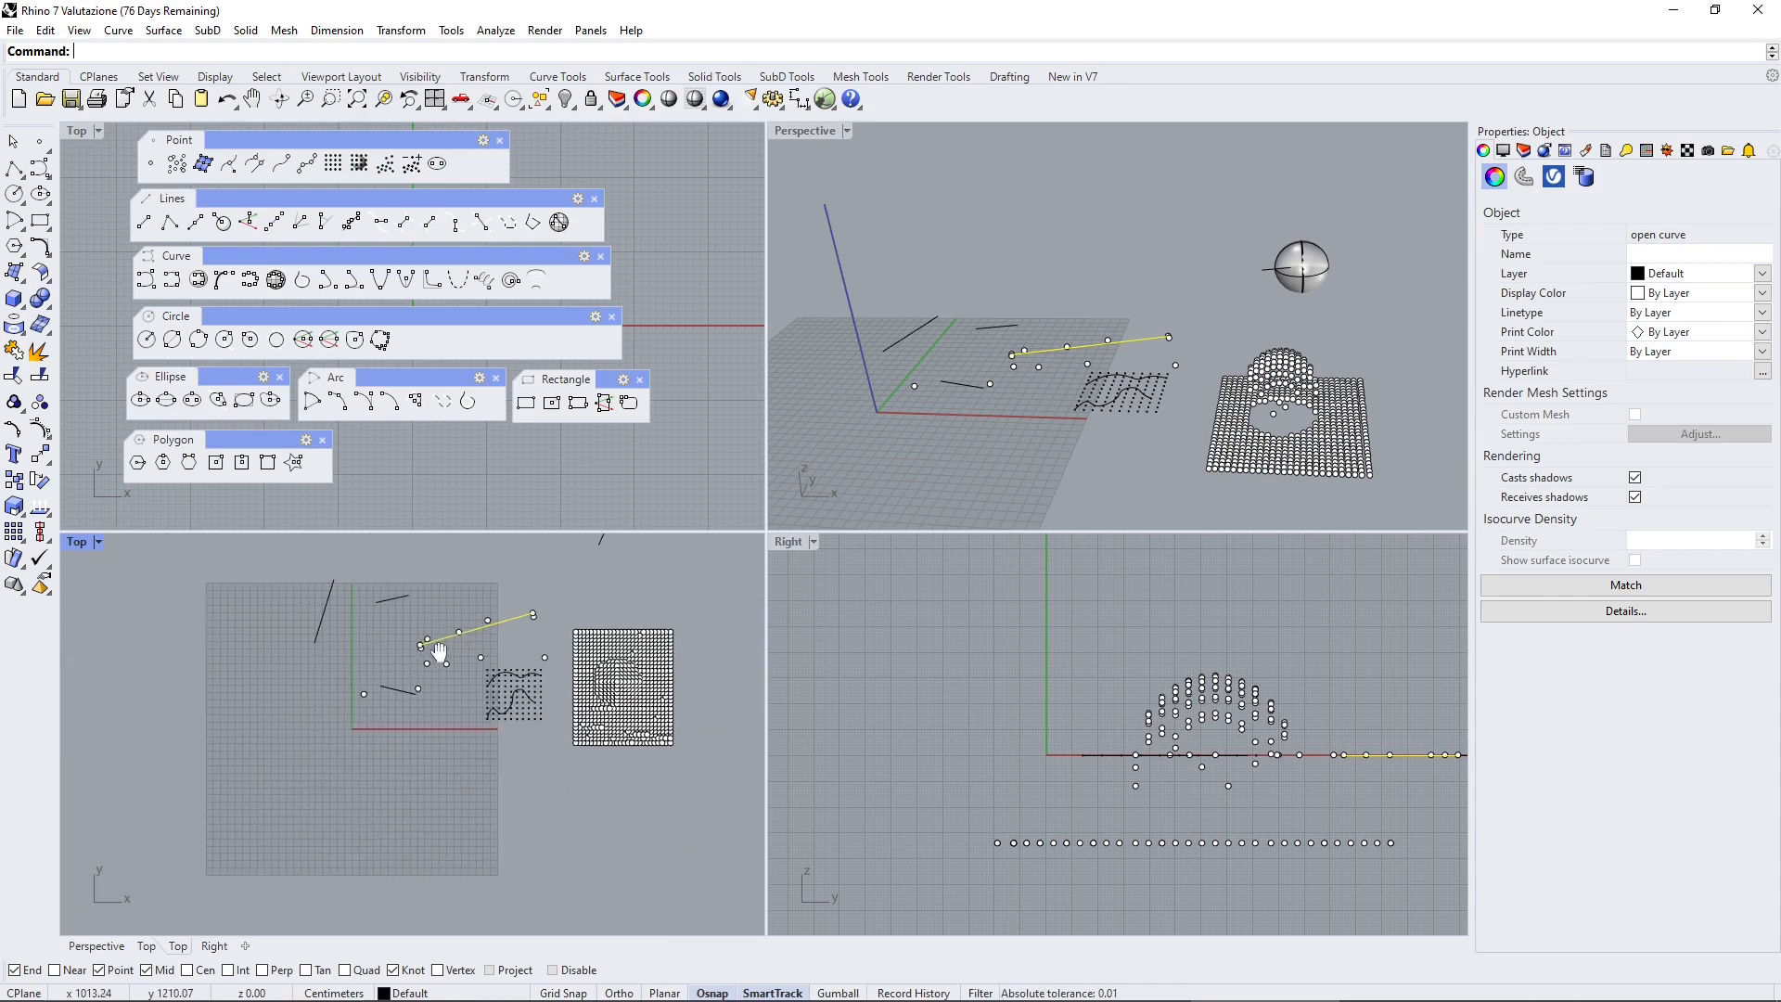
click(145, 279)
click(139, 738)
click(192, 699)
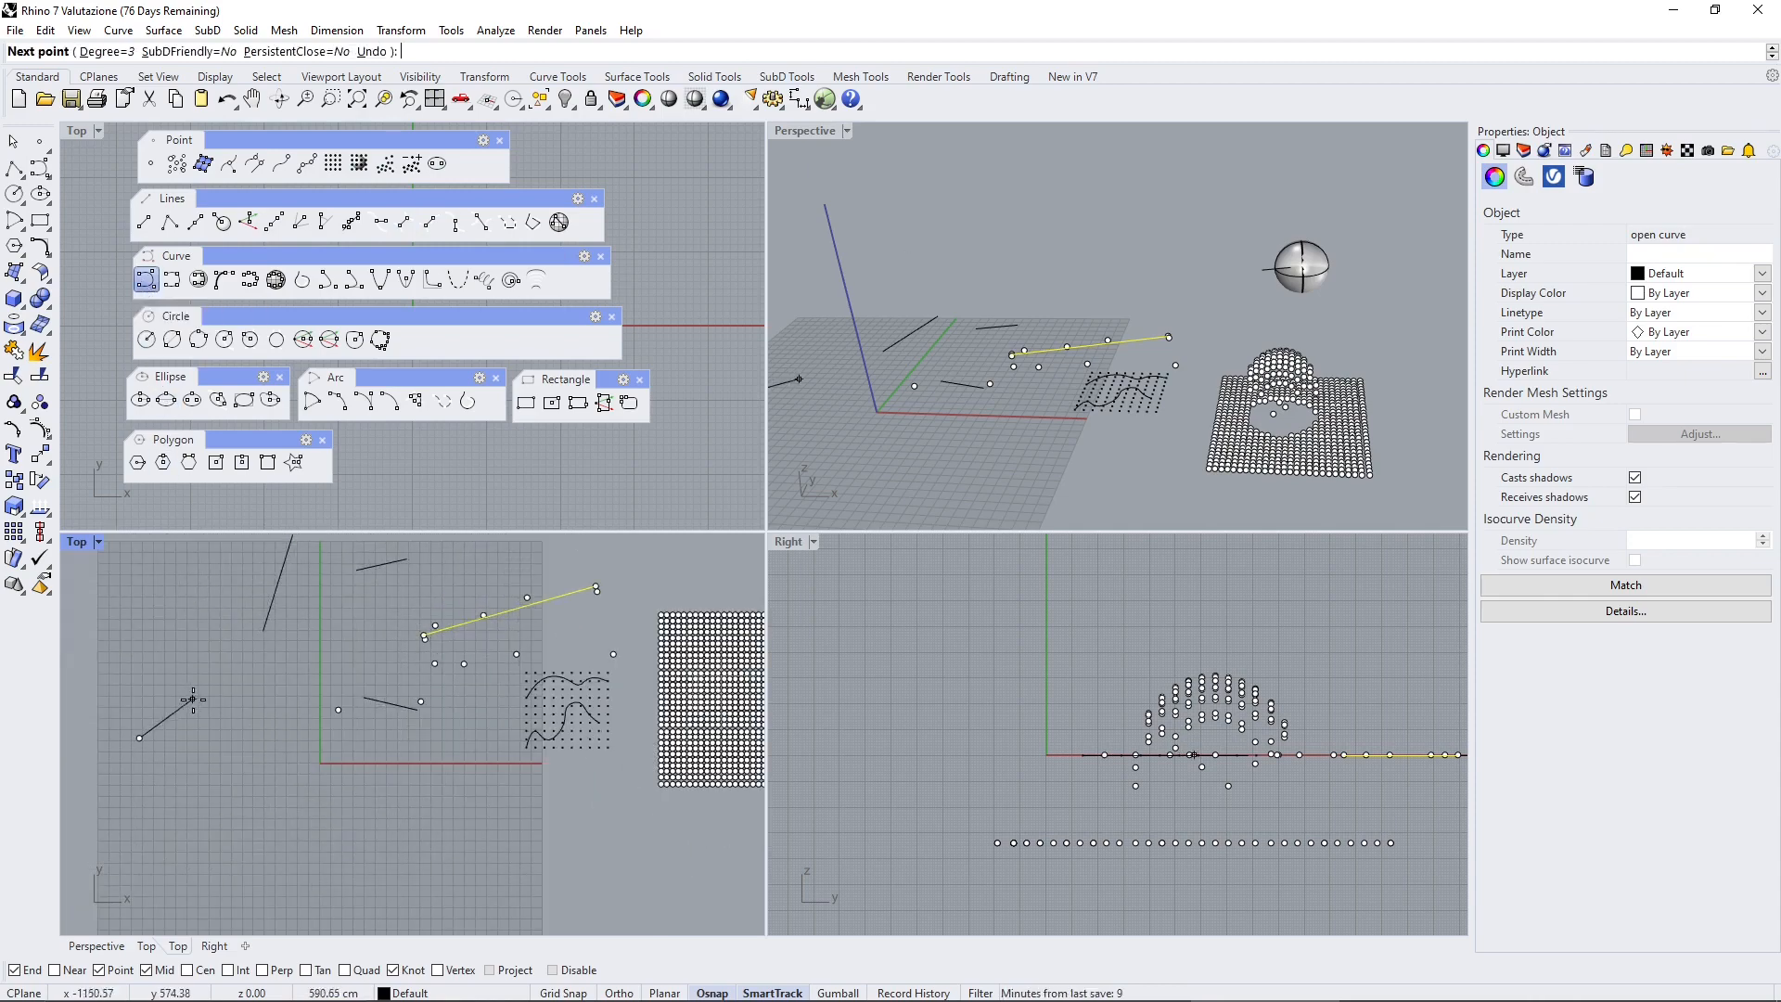
click(226, 729)
click(239, 671)
click(252, 697)
click(298, 664)
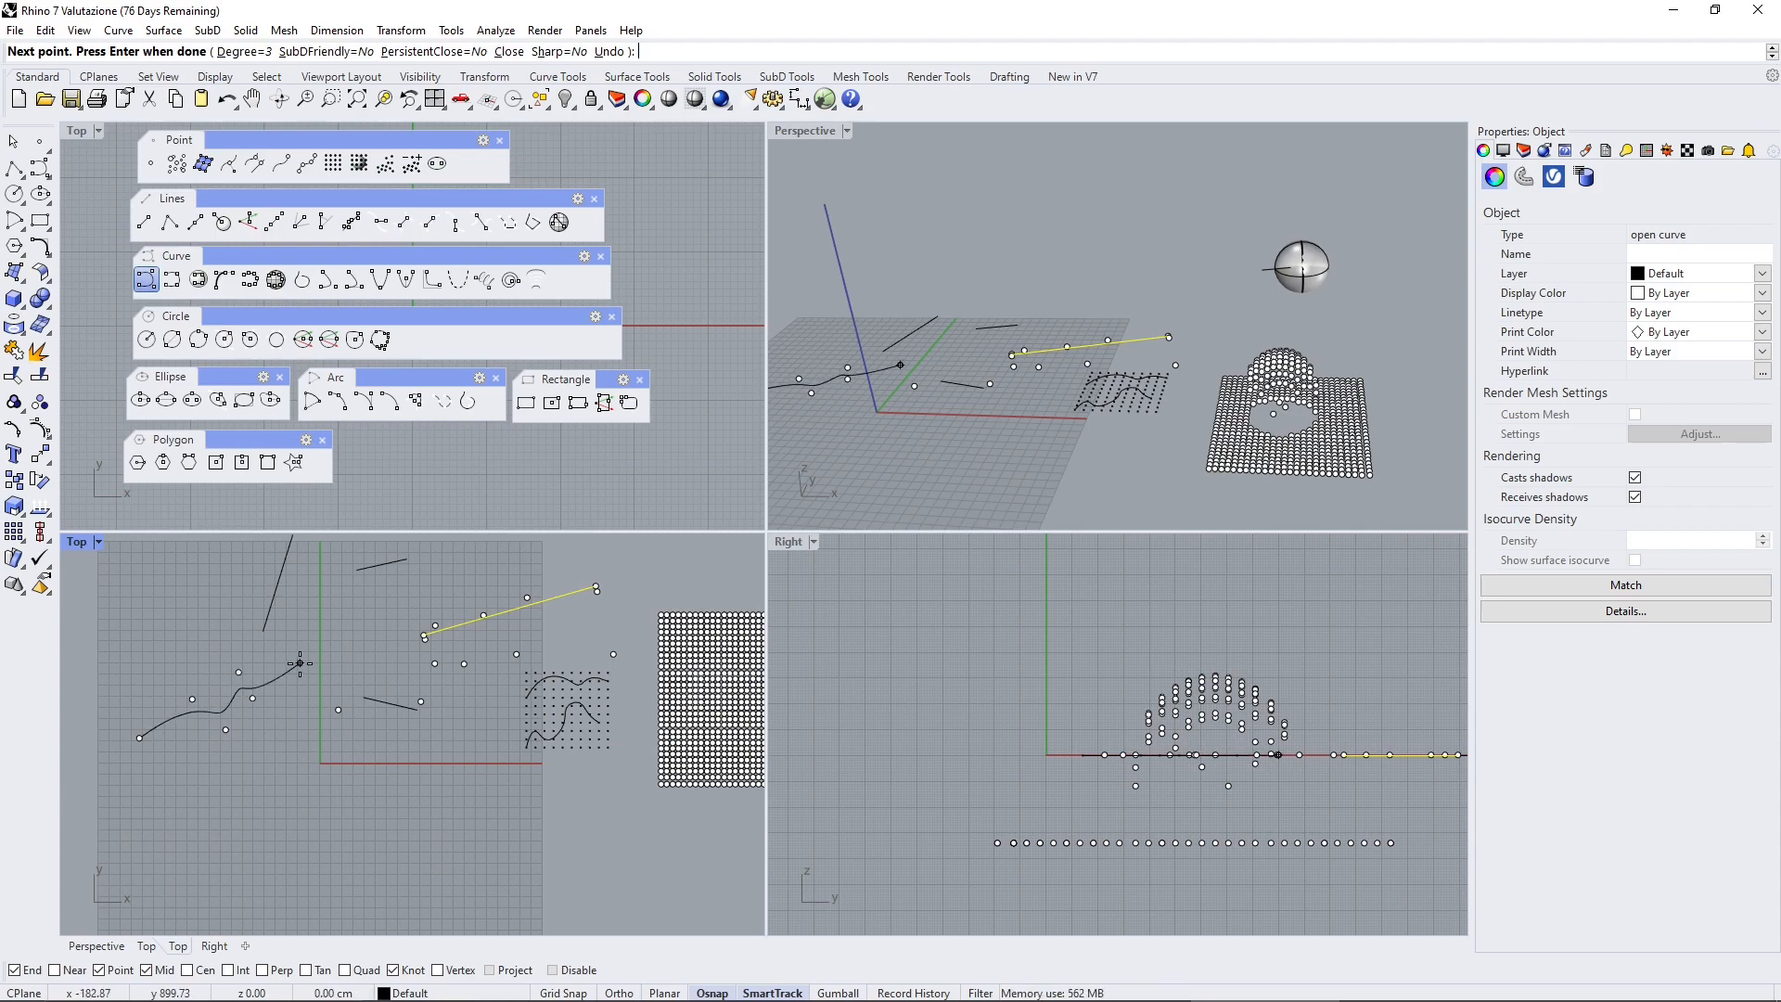
key(Return)
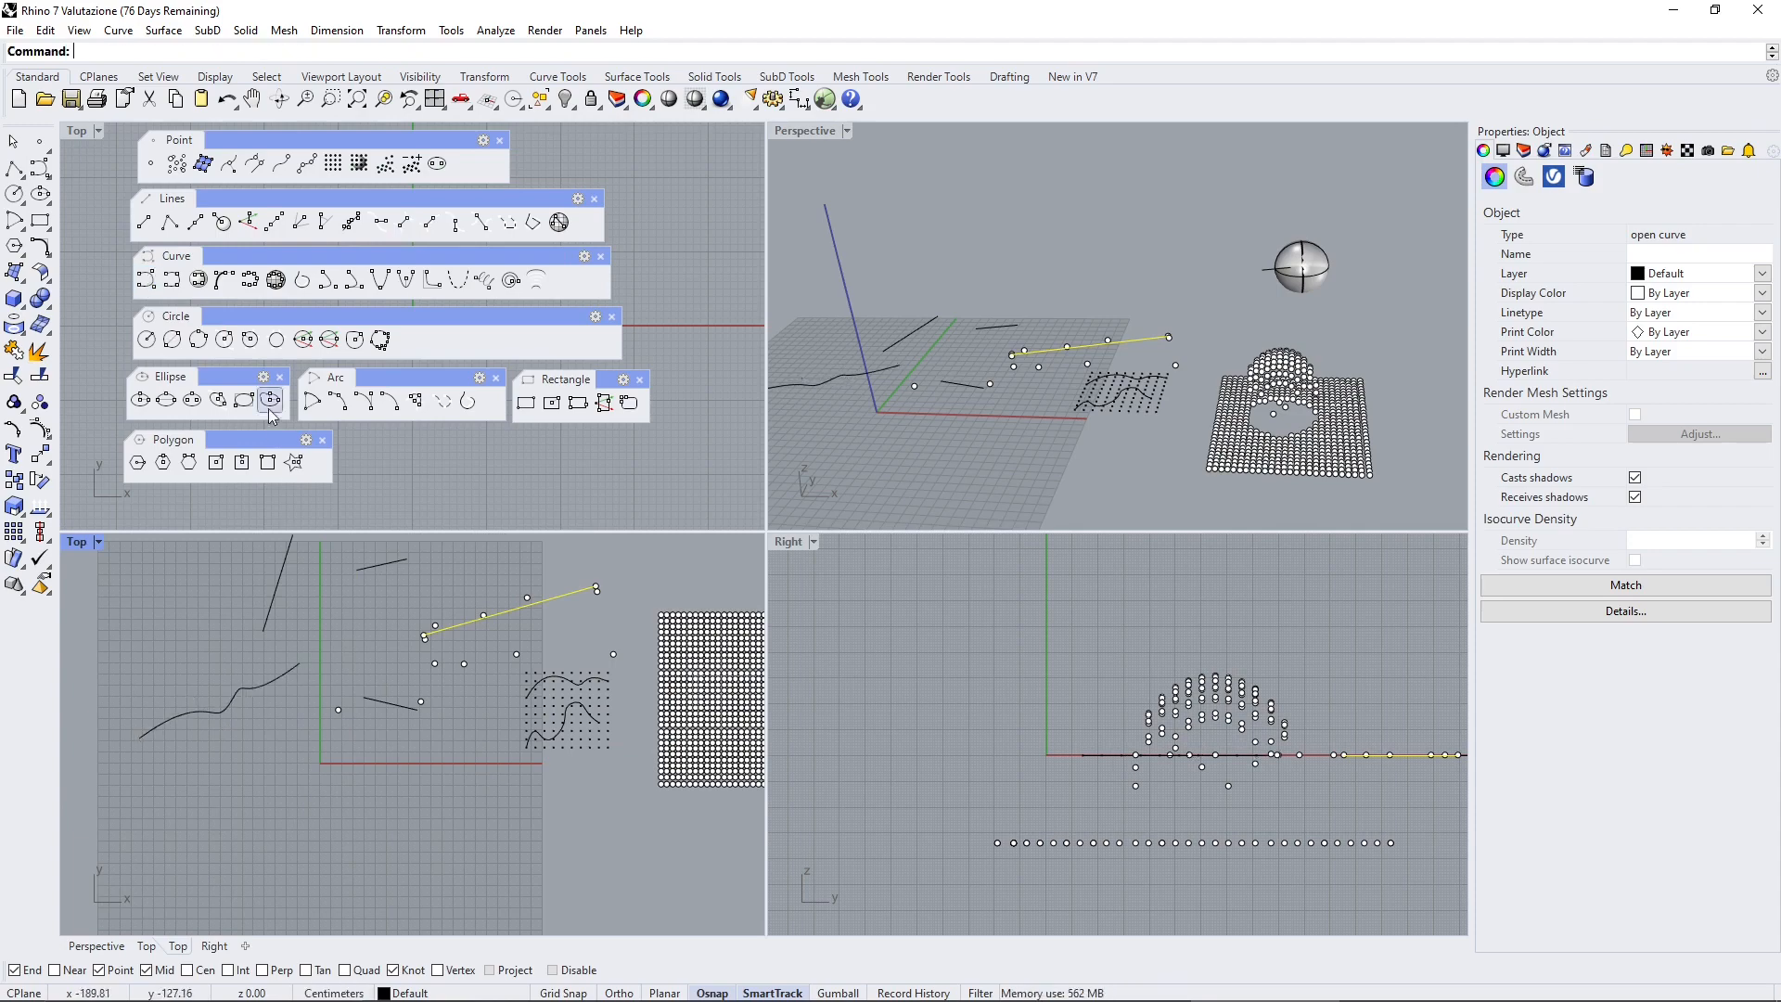
Draw a wavy six-point interpolated curve just below the new control point curve, with degree 3 and Chord knots
click(172, 290)
click(138, 795)
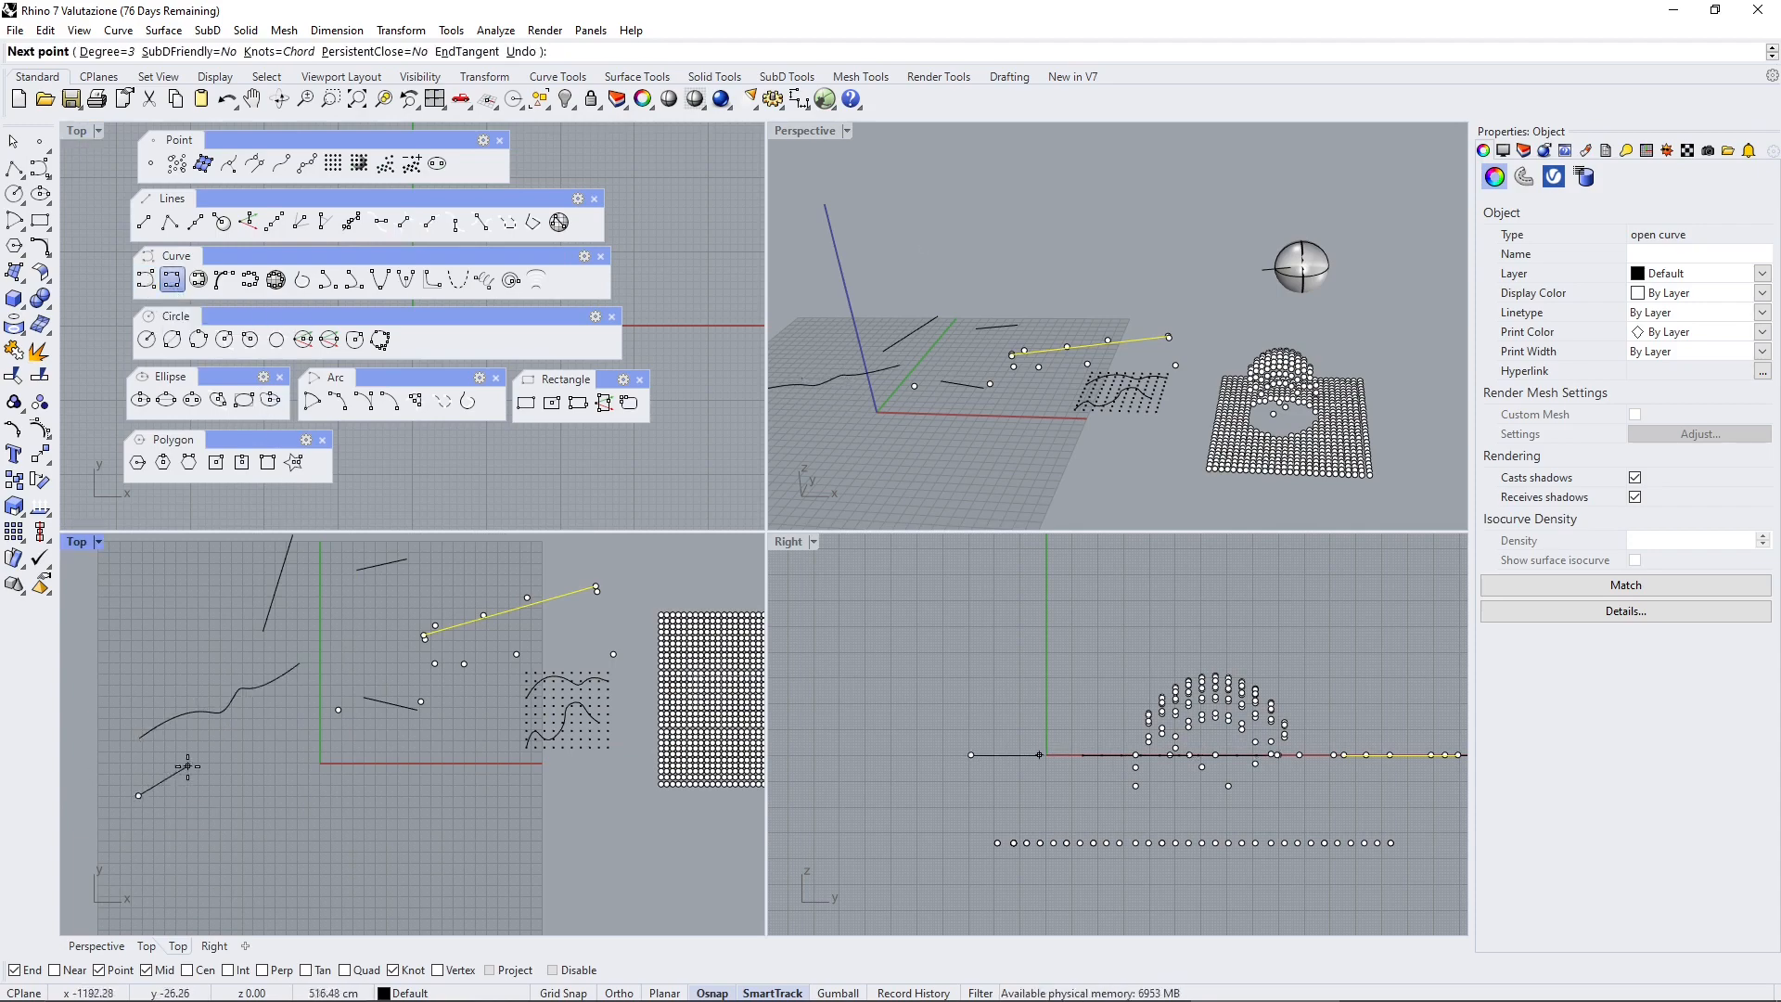
click(189, 766)
click(219, 781)
click(263, 744)
click(292, 751)
click(307, 720)
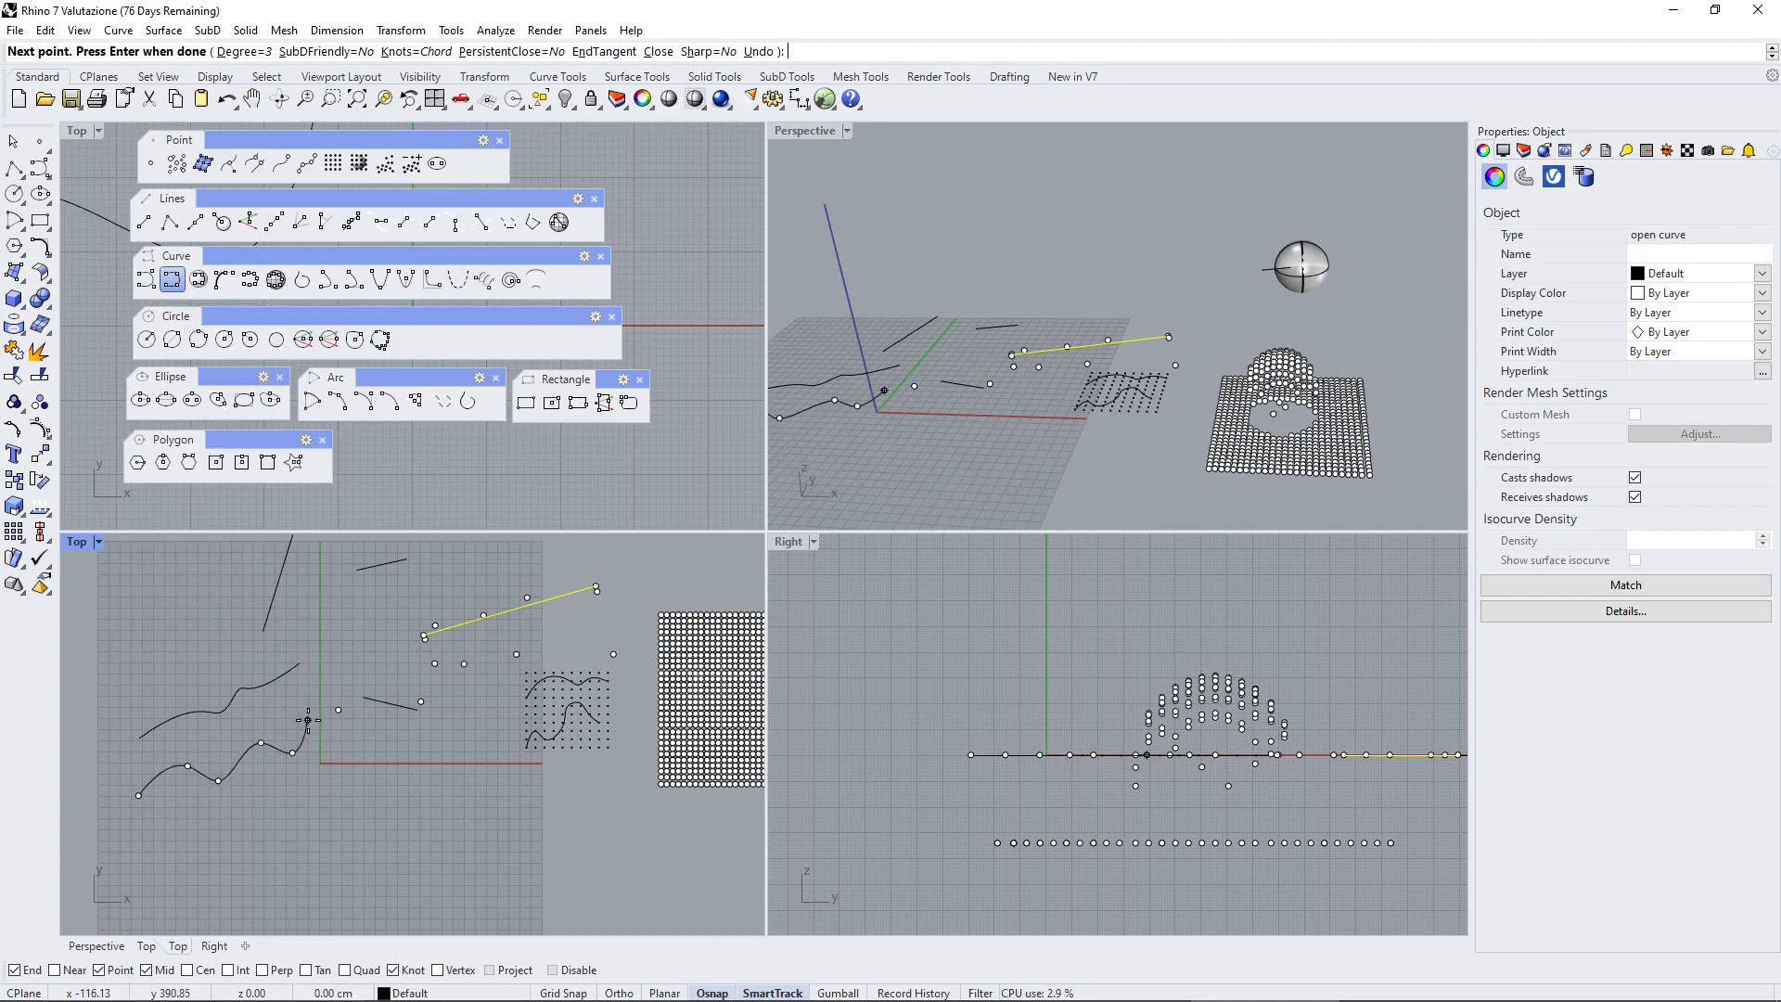
key(Return)
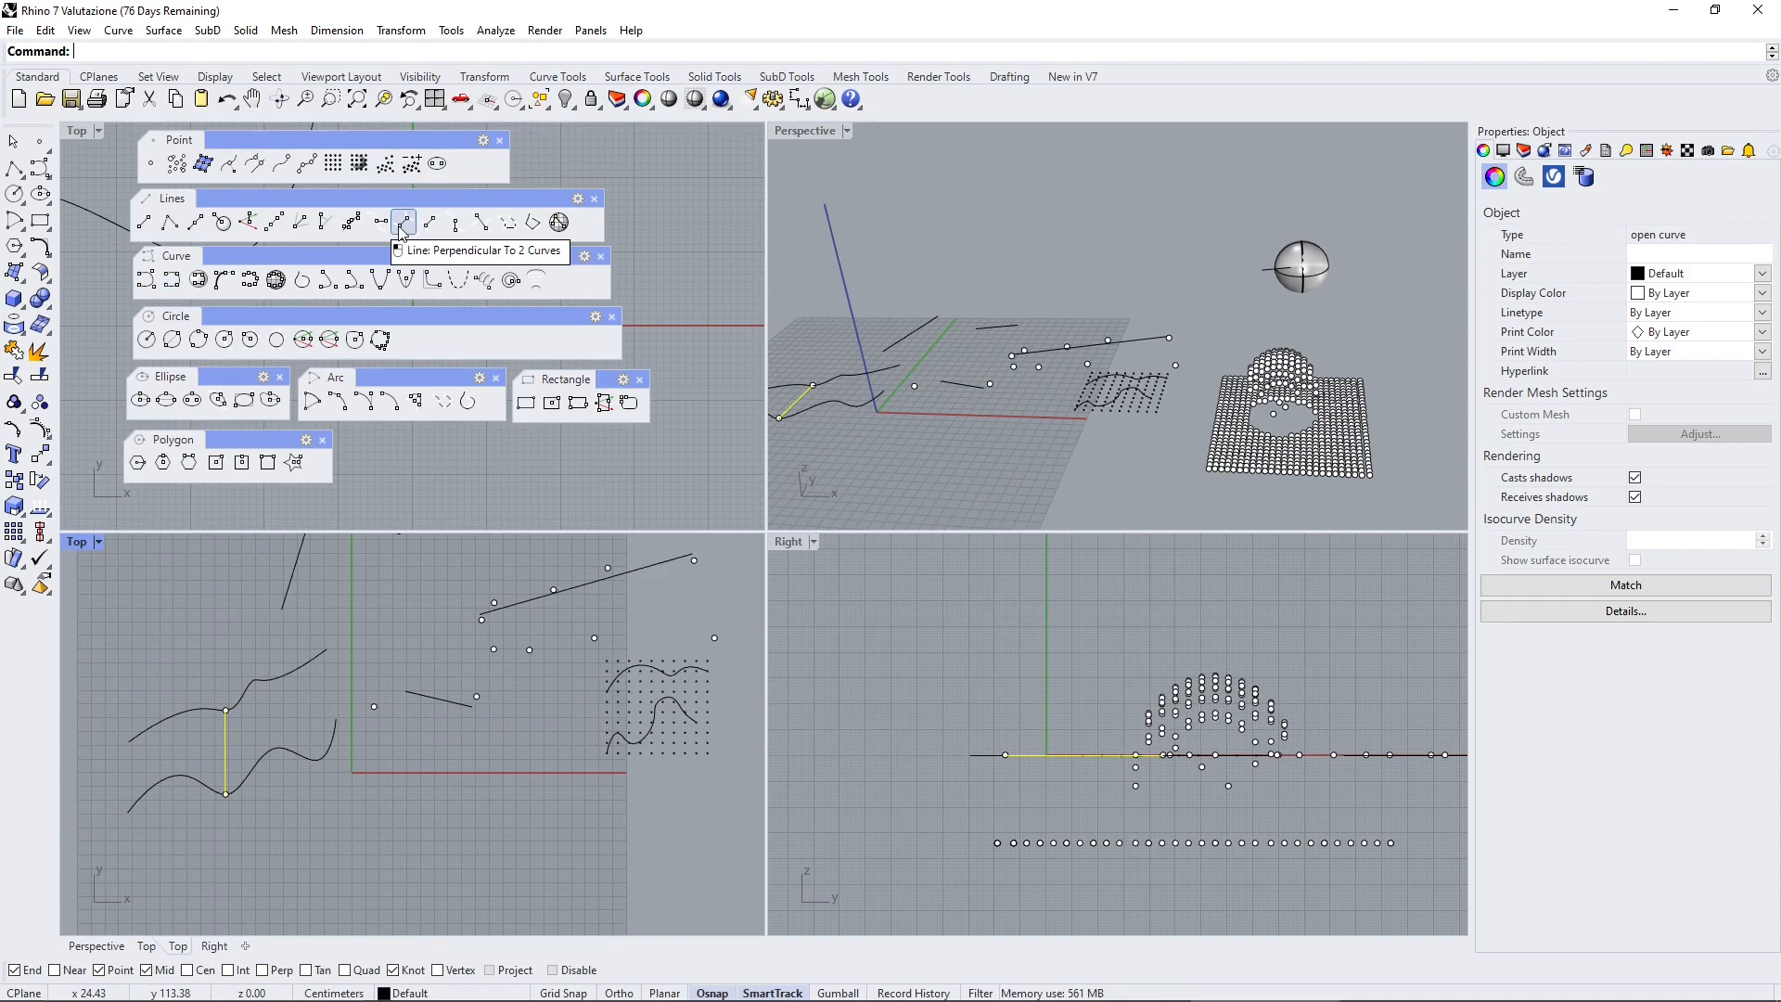
Draw a line perpendicular to the two new wavy curves in the Top view, and delete it
click(404, 223)
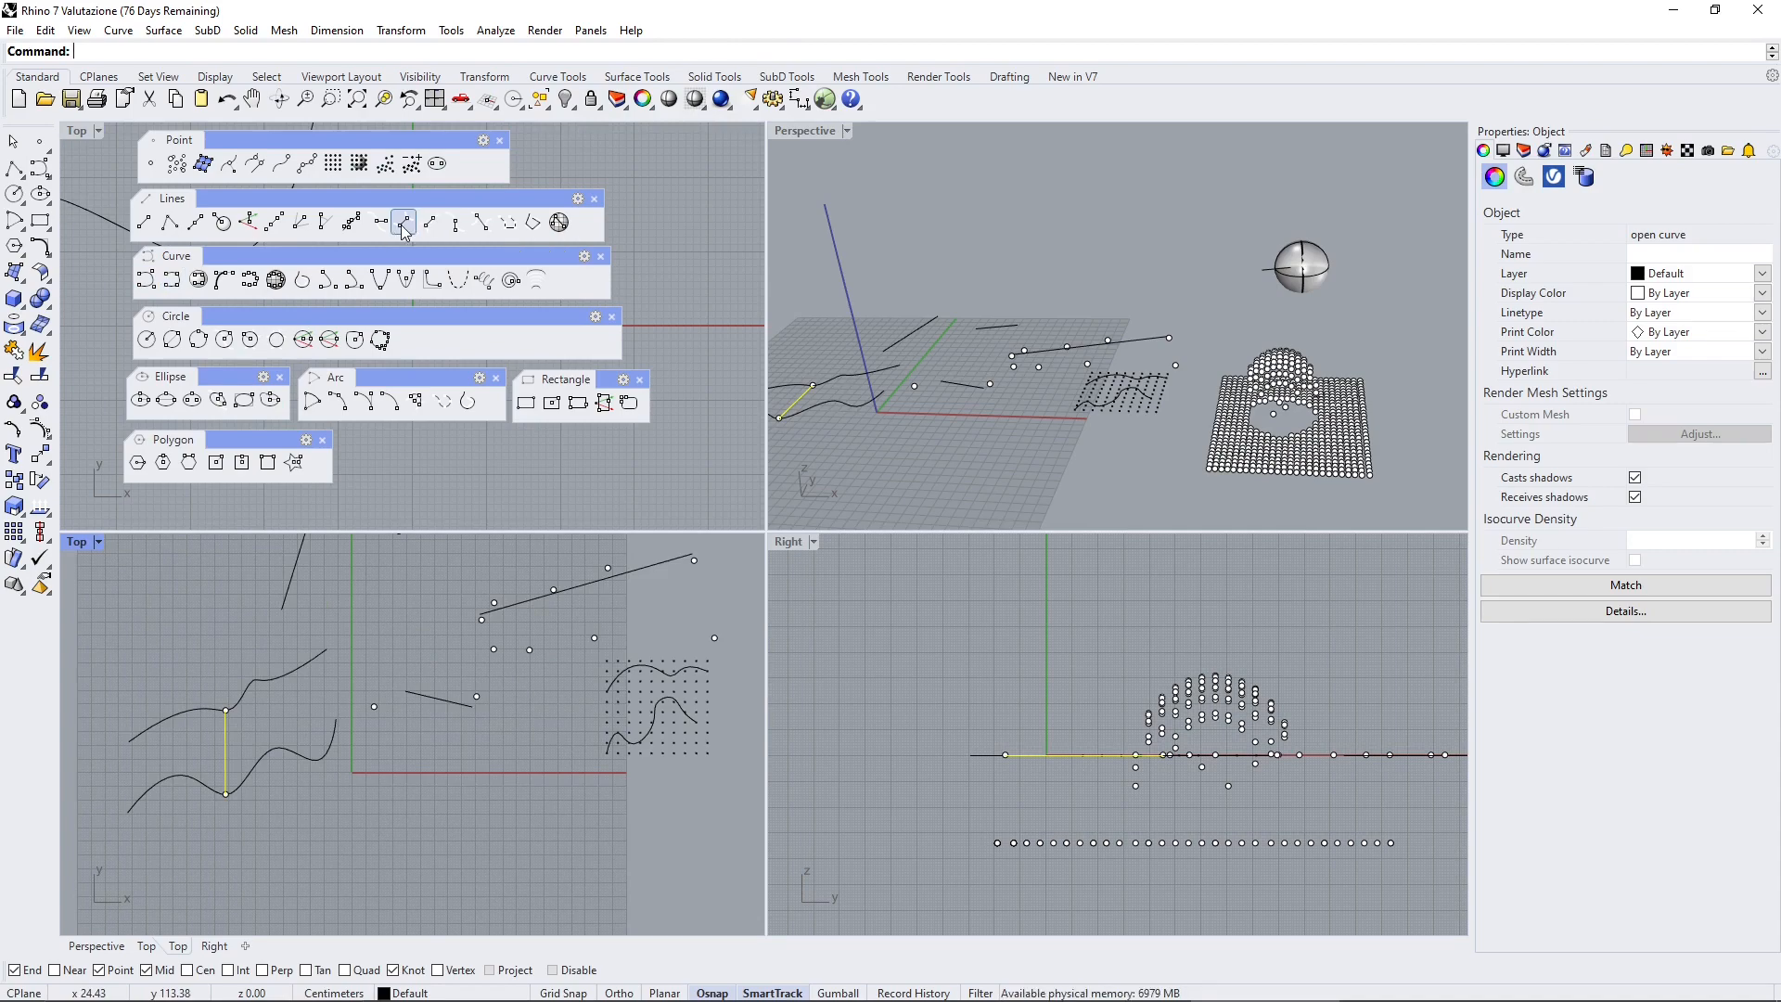
click(224, 738)
click(224, 813)
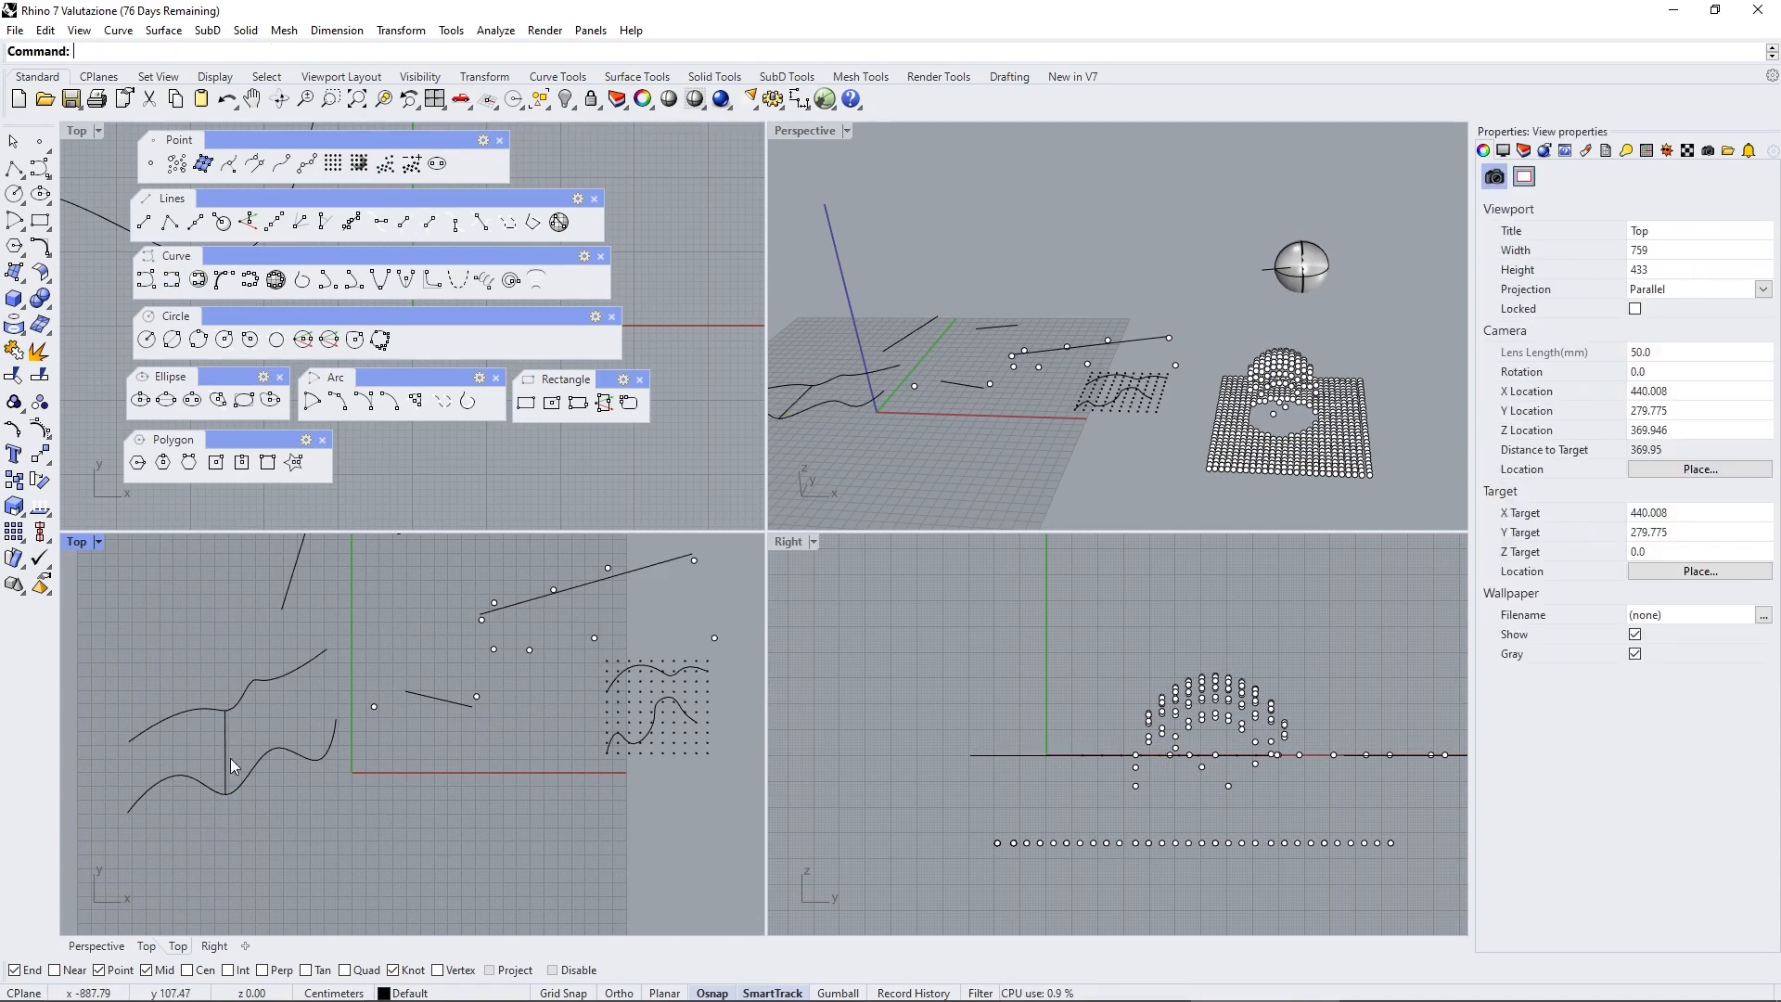
key(Delete)
Try to draw a line tangent to both wavy curves in the Top view
scroll(278, 779, up, 3)
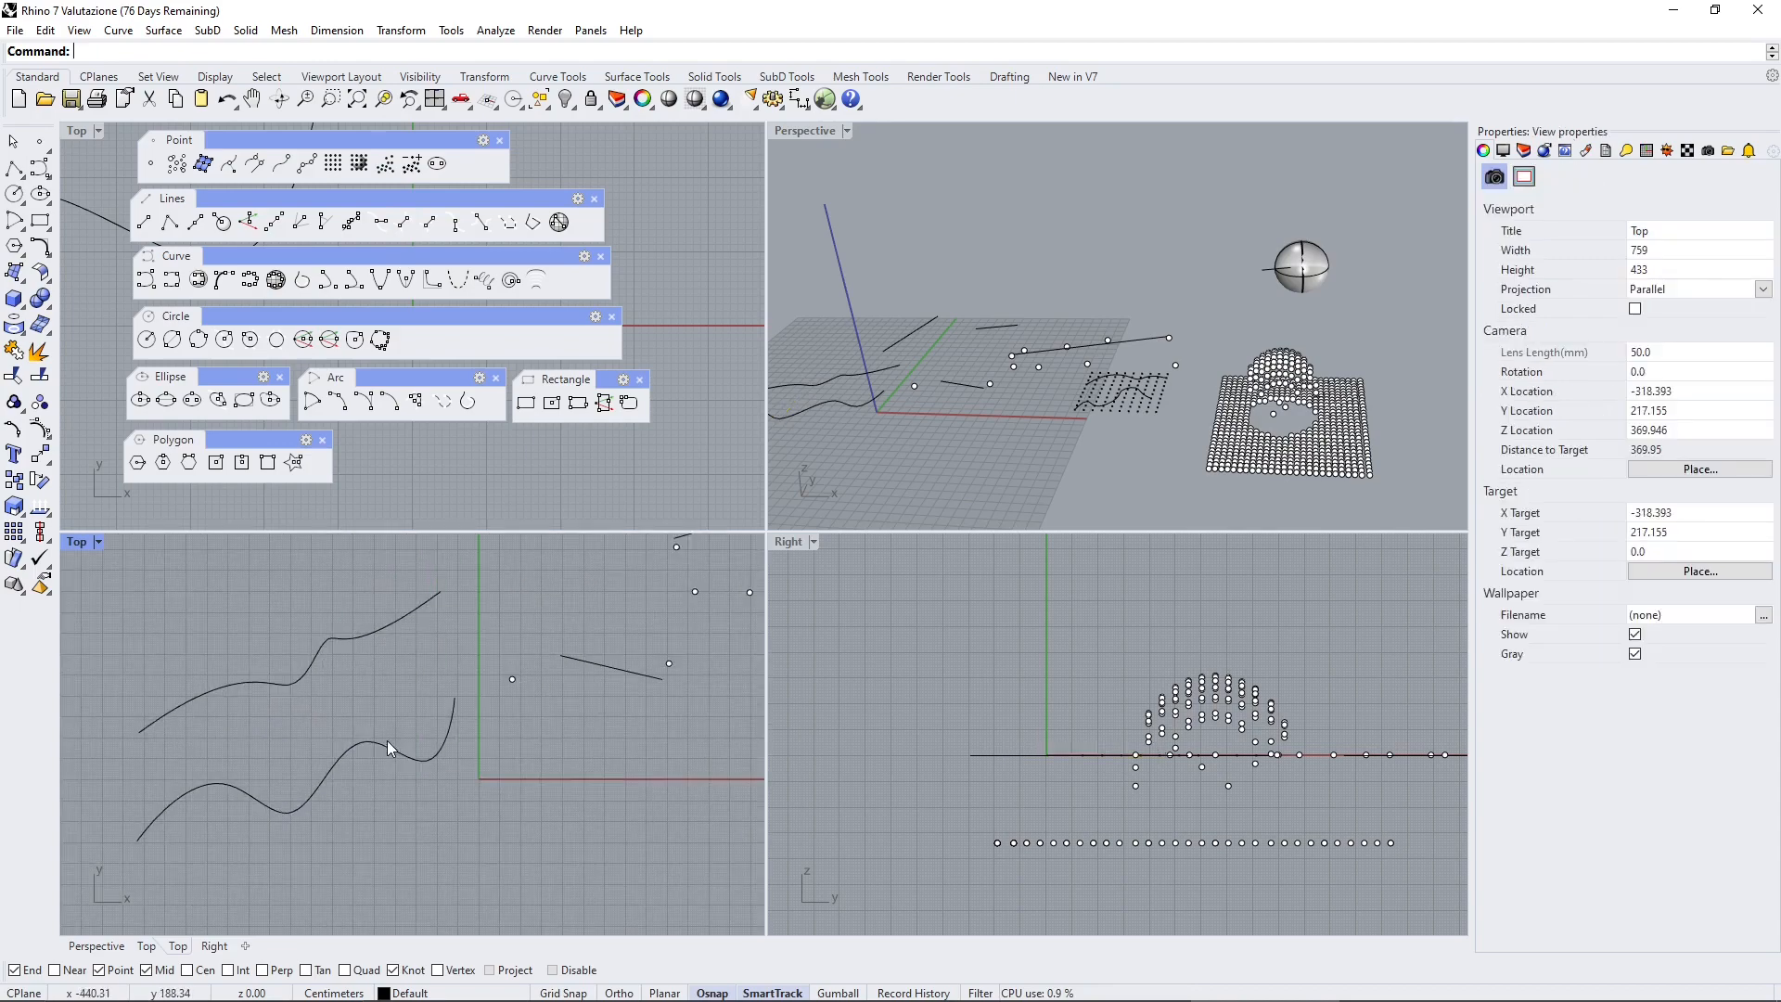
click(484, 226)
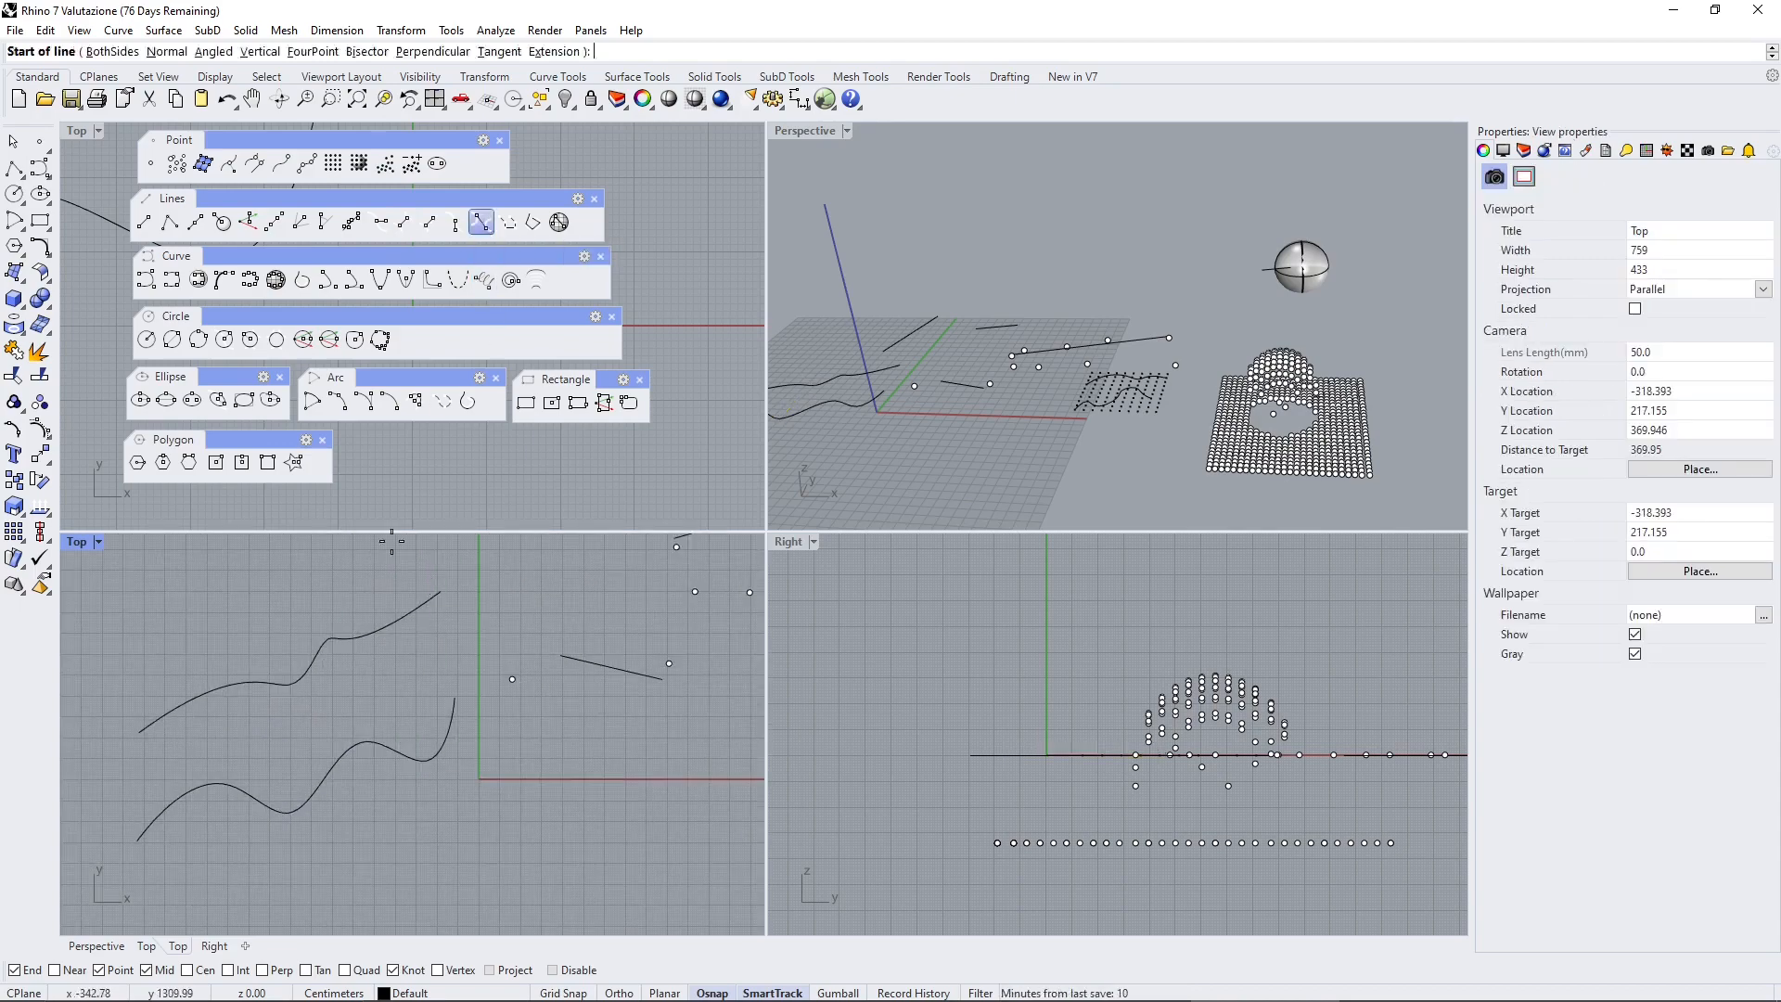
click(304, 672)
click(329, 766)
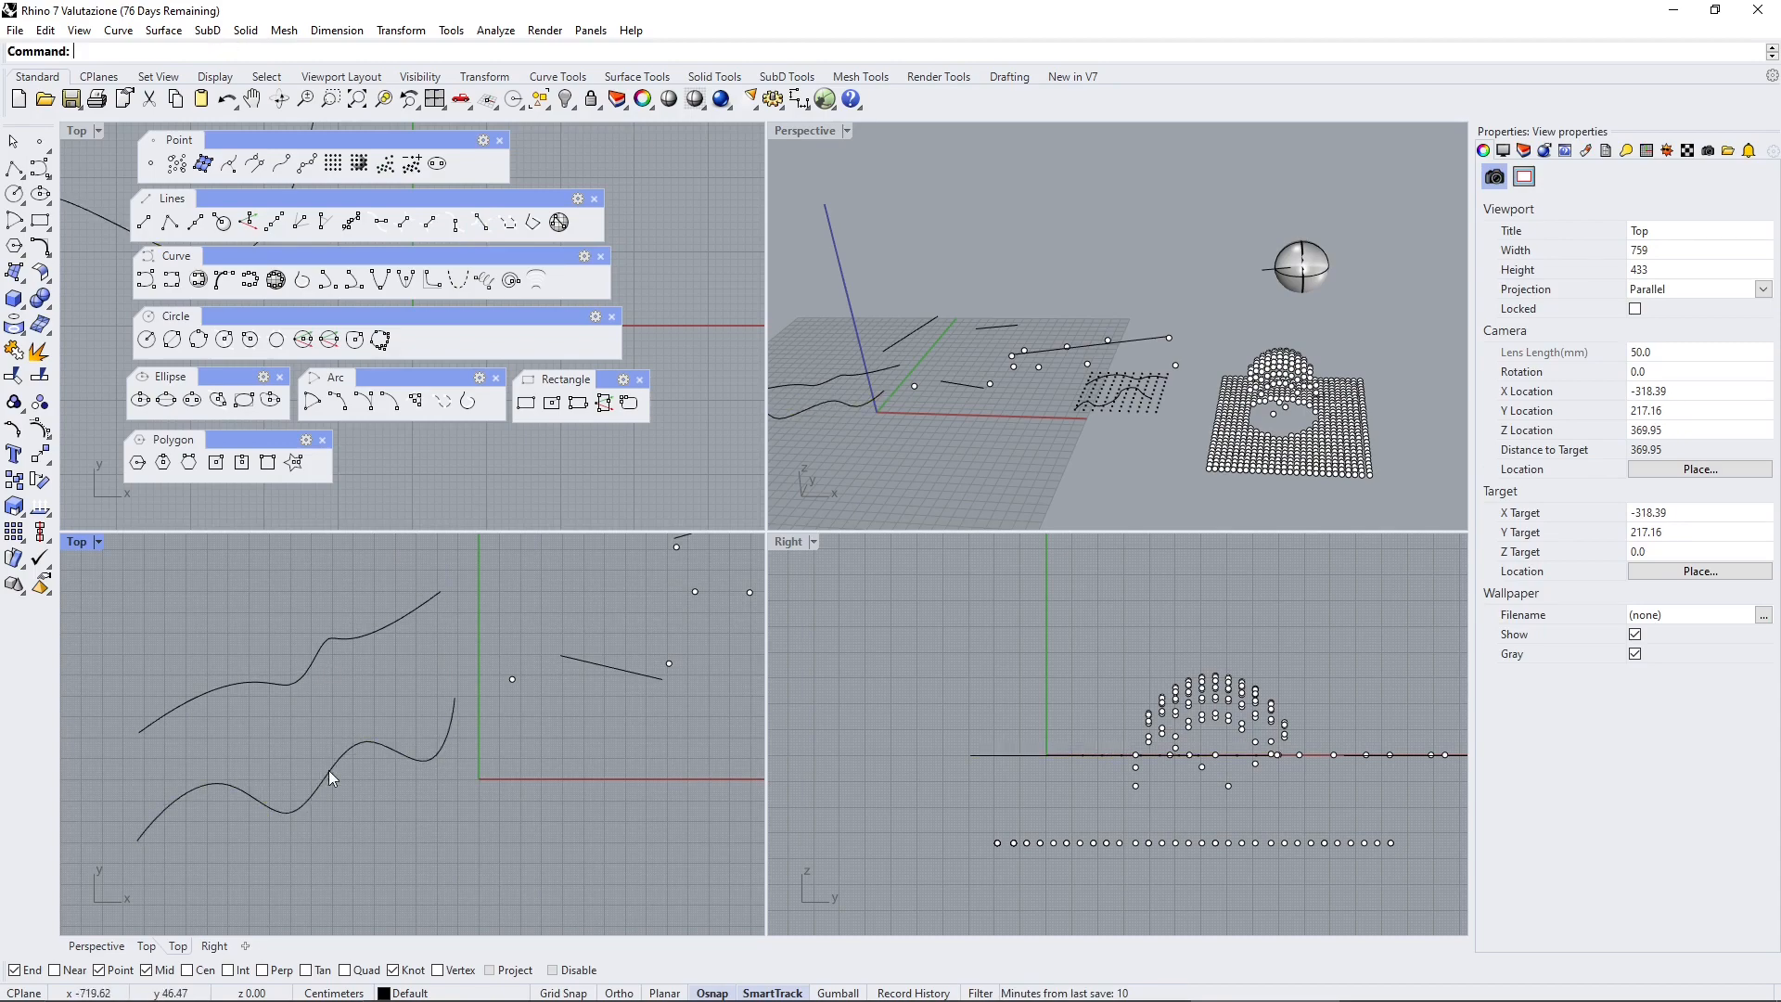
scroll(332, 753, down, 5)
scroll(337, 738, up, 5)
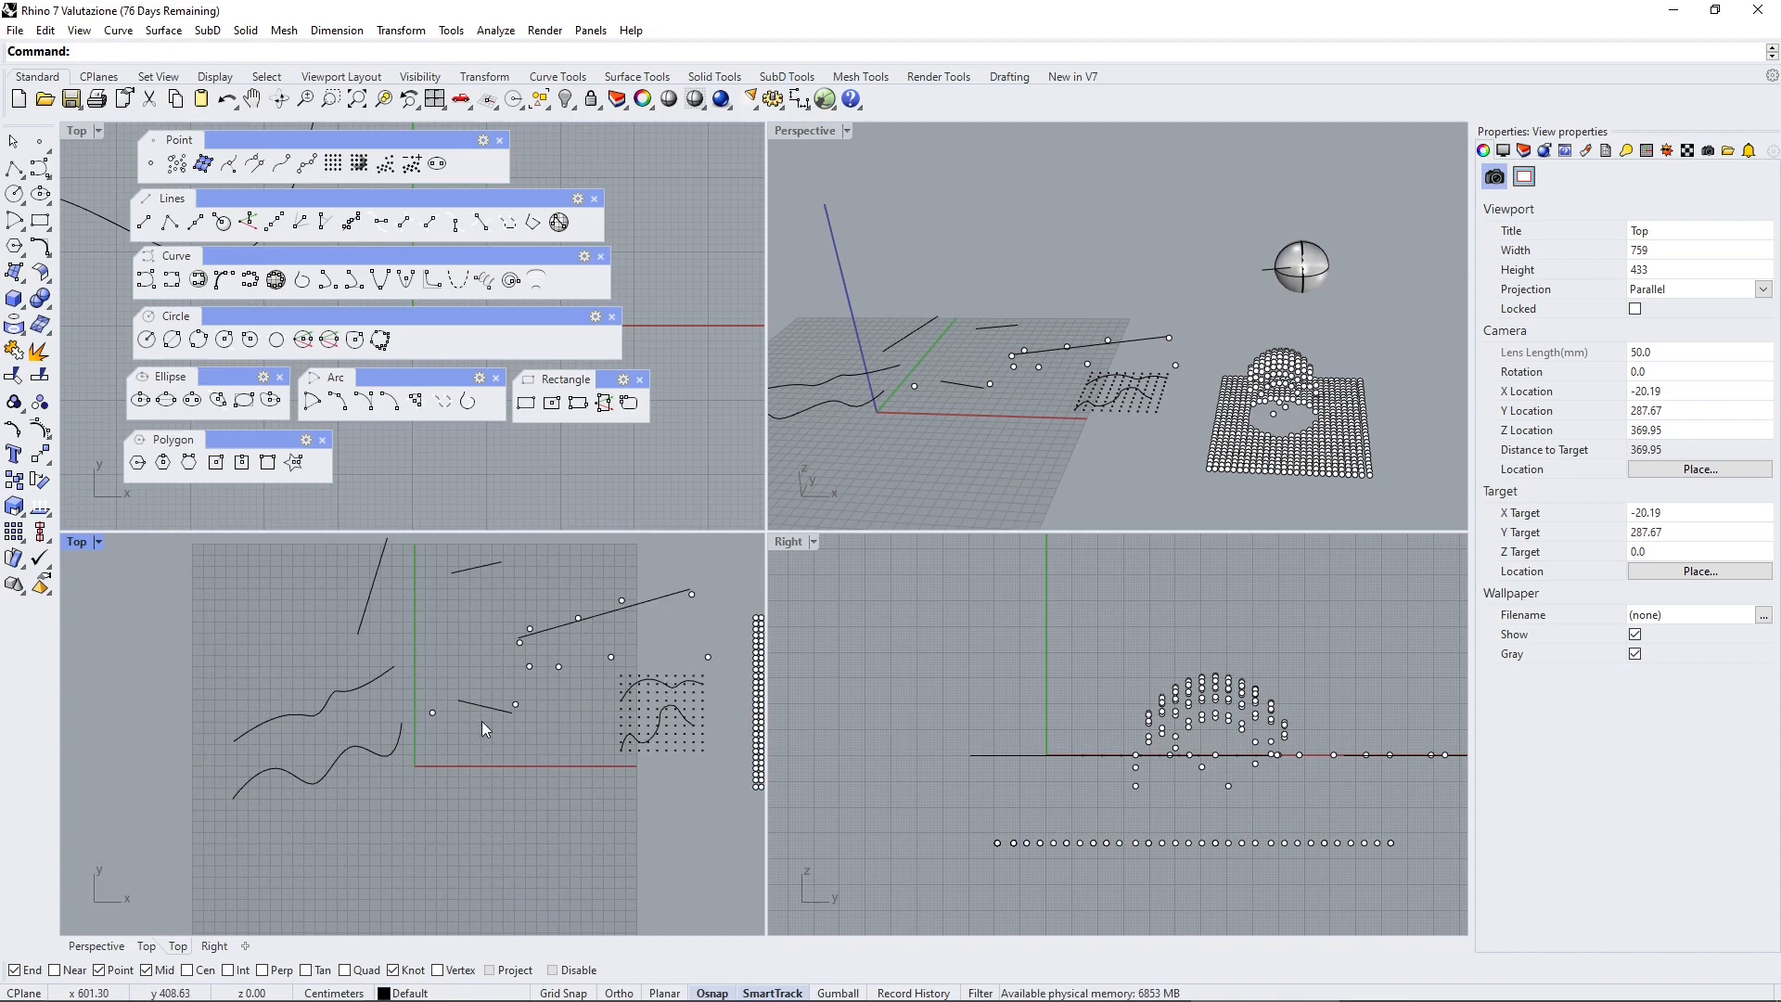
Show the lower wavy curve's control points and raise the one above its first crest to make the crest higher
scroll(301, 747, up, 3)
click(454, 727)
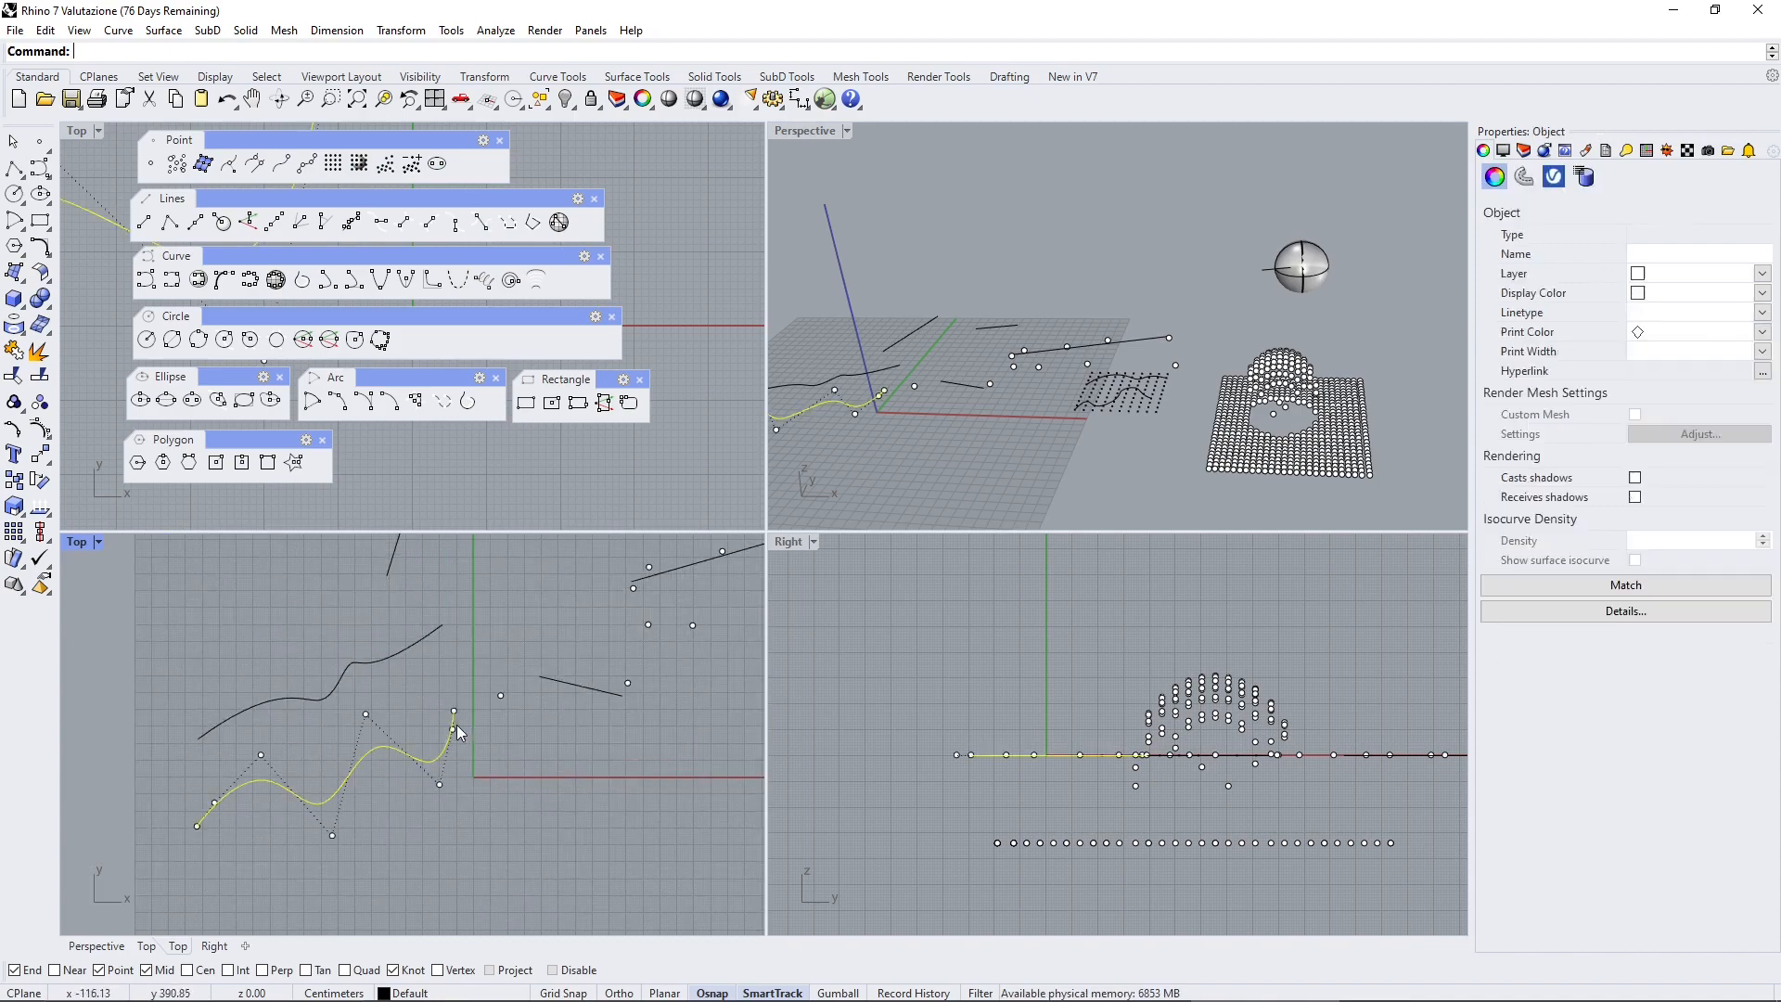
click(384, 690)
click(249, 783)
drag(260, 753, 263, 662)
Move the upper wavy curve's outer end point upward and its valley control point downward to deepen the valley
click(328, 695)
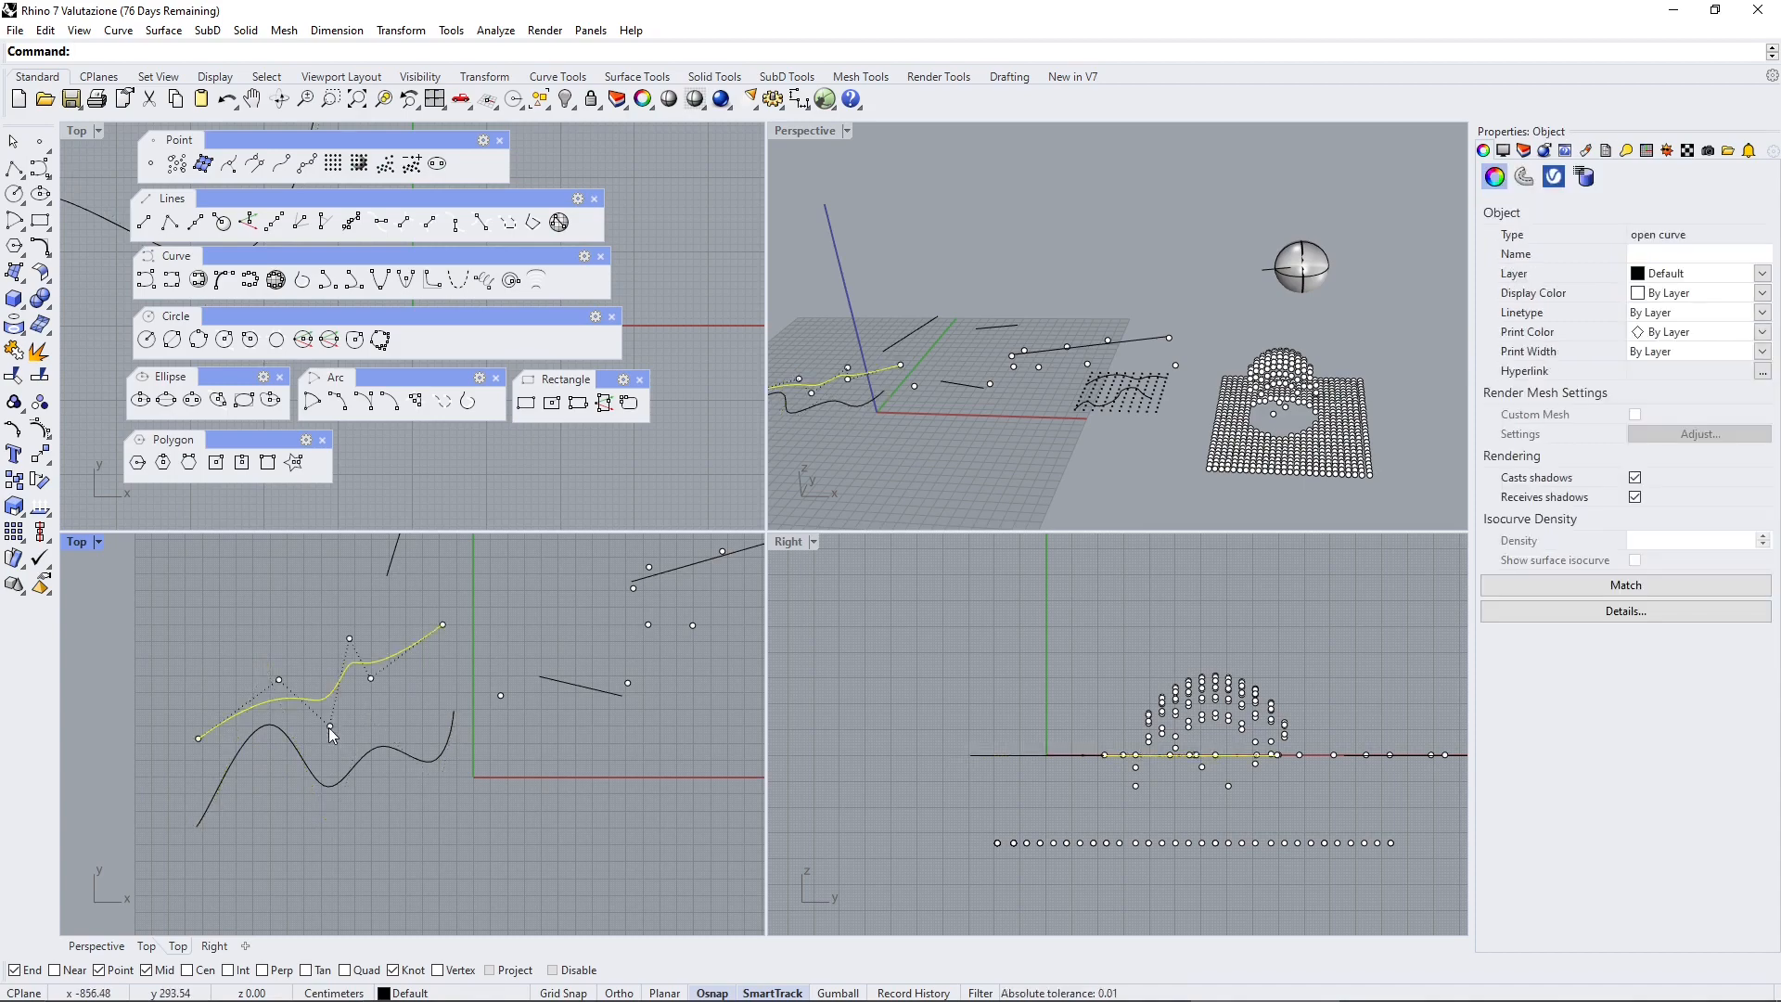
click(199, 738)
drag(199, 738, 222, 612)
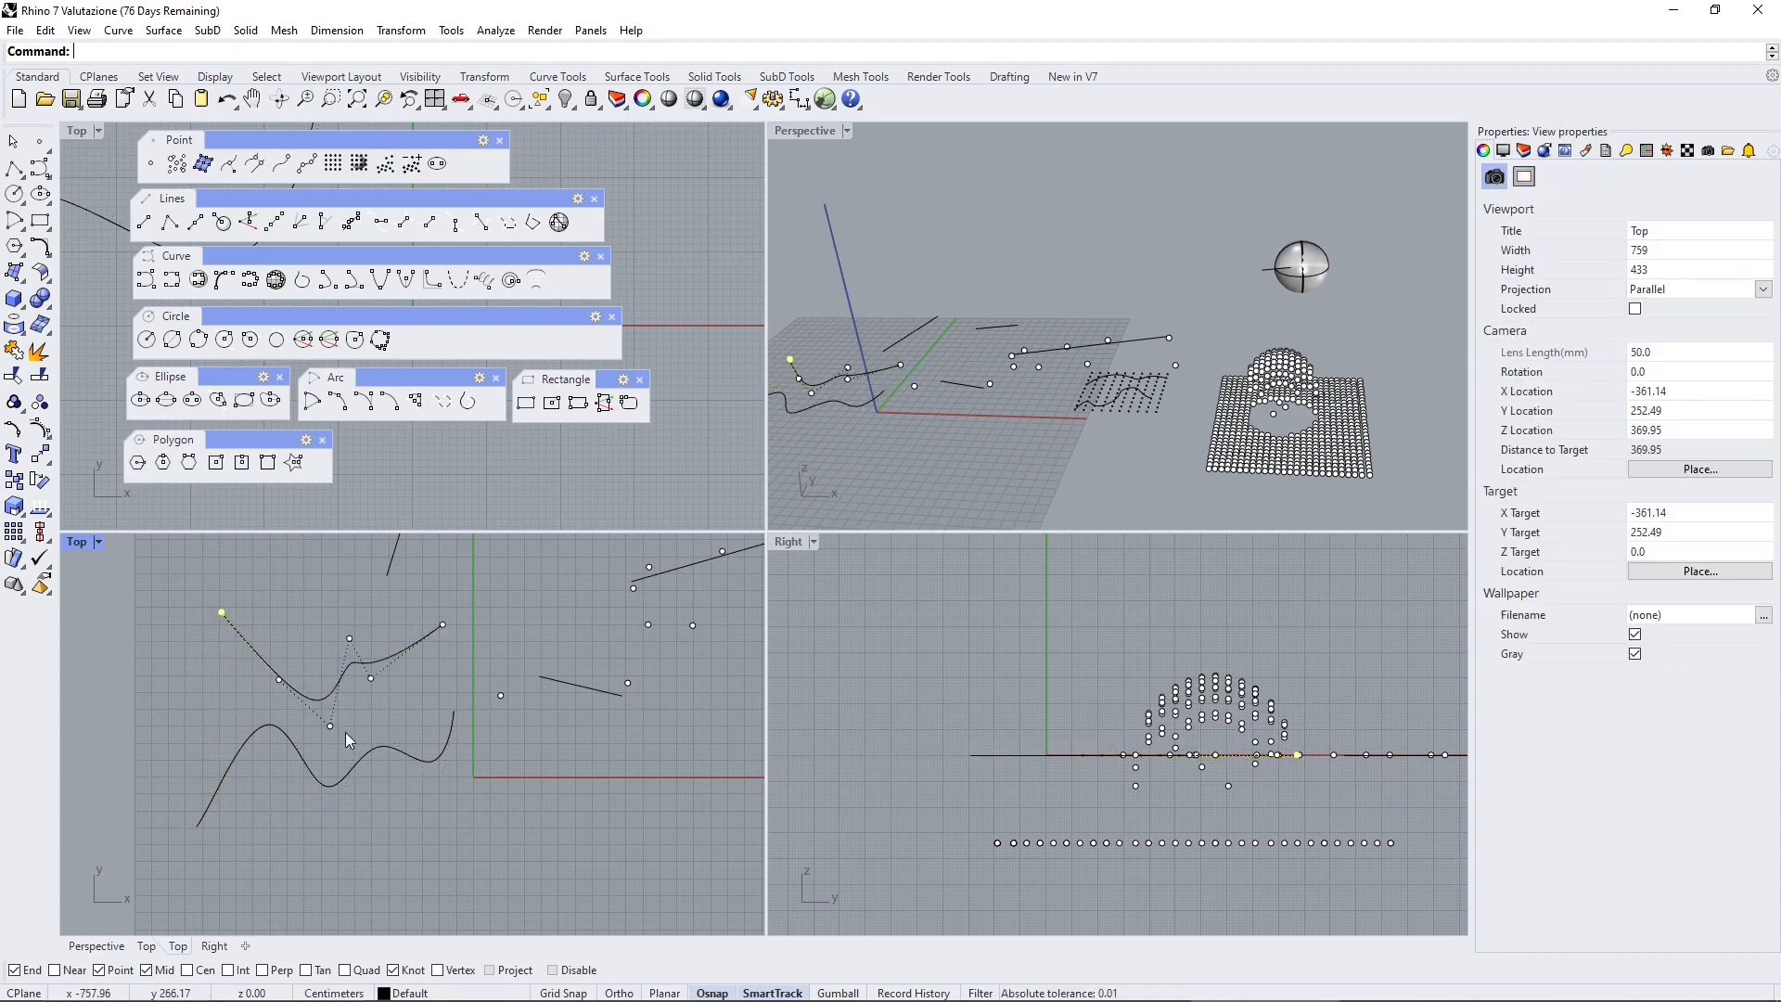
drag(326, 731, 323, 779)
Raise the lower wavy curve's first crest control point further, moving it slightly away from the Y axis
click(259, 760)
click(257, 727)
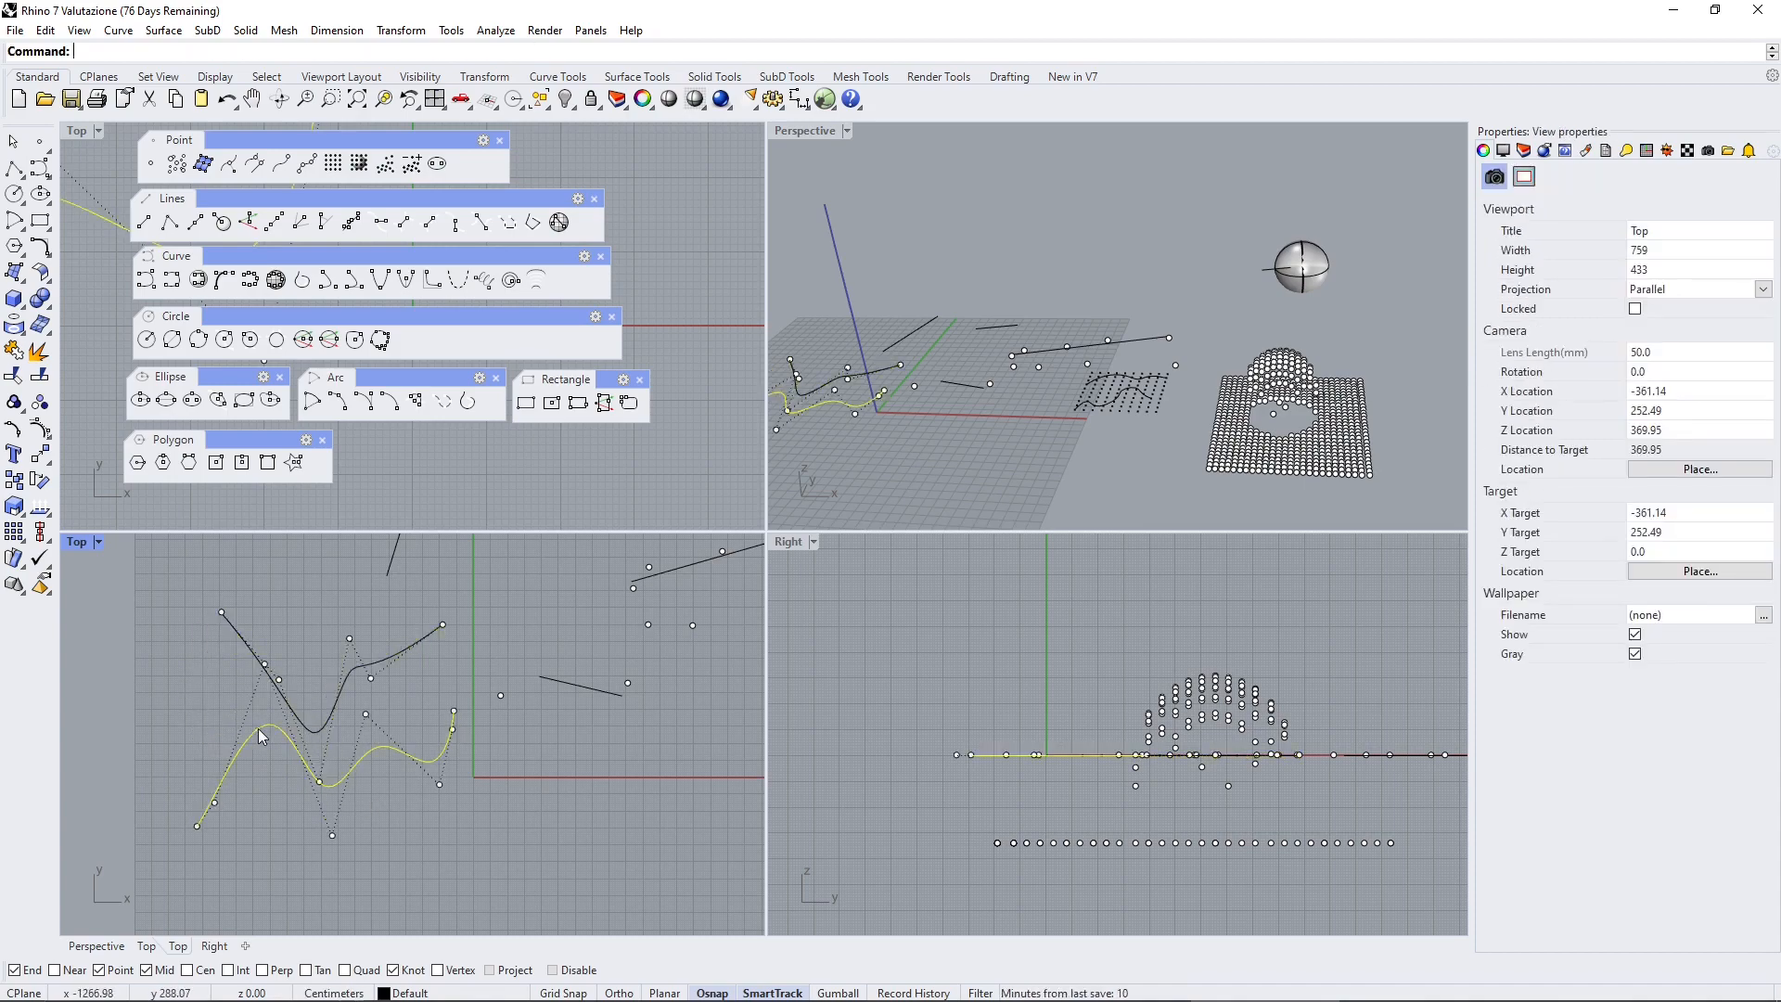
key(Escape)
scroll(220, 787, up, 2)
click(271, 712)
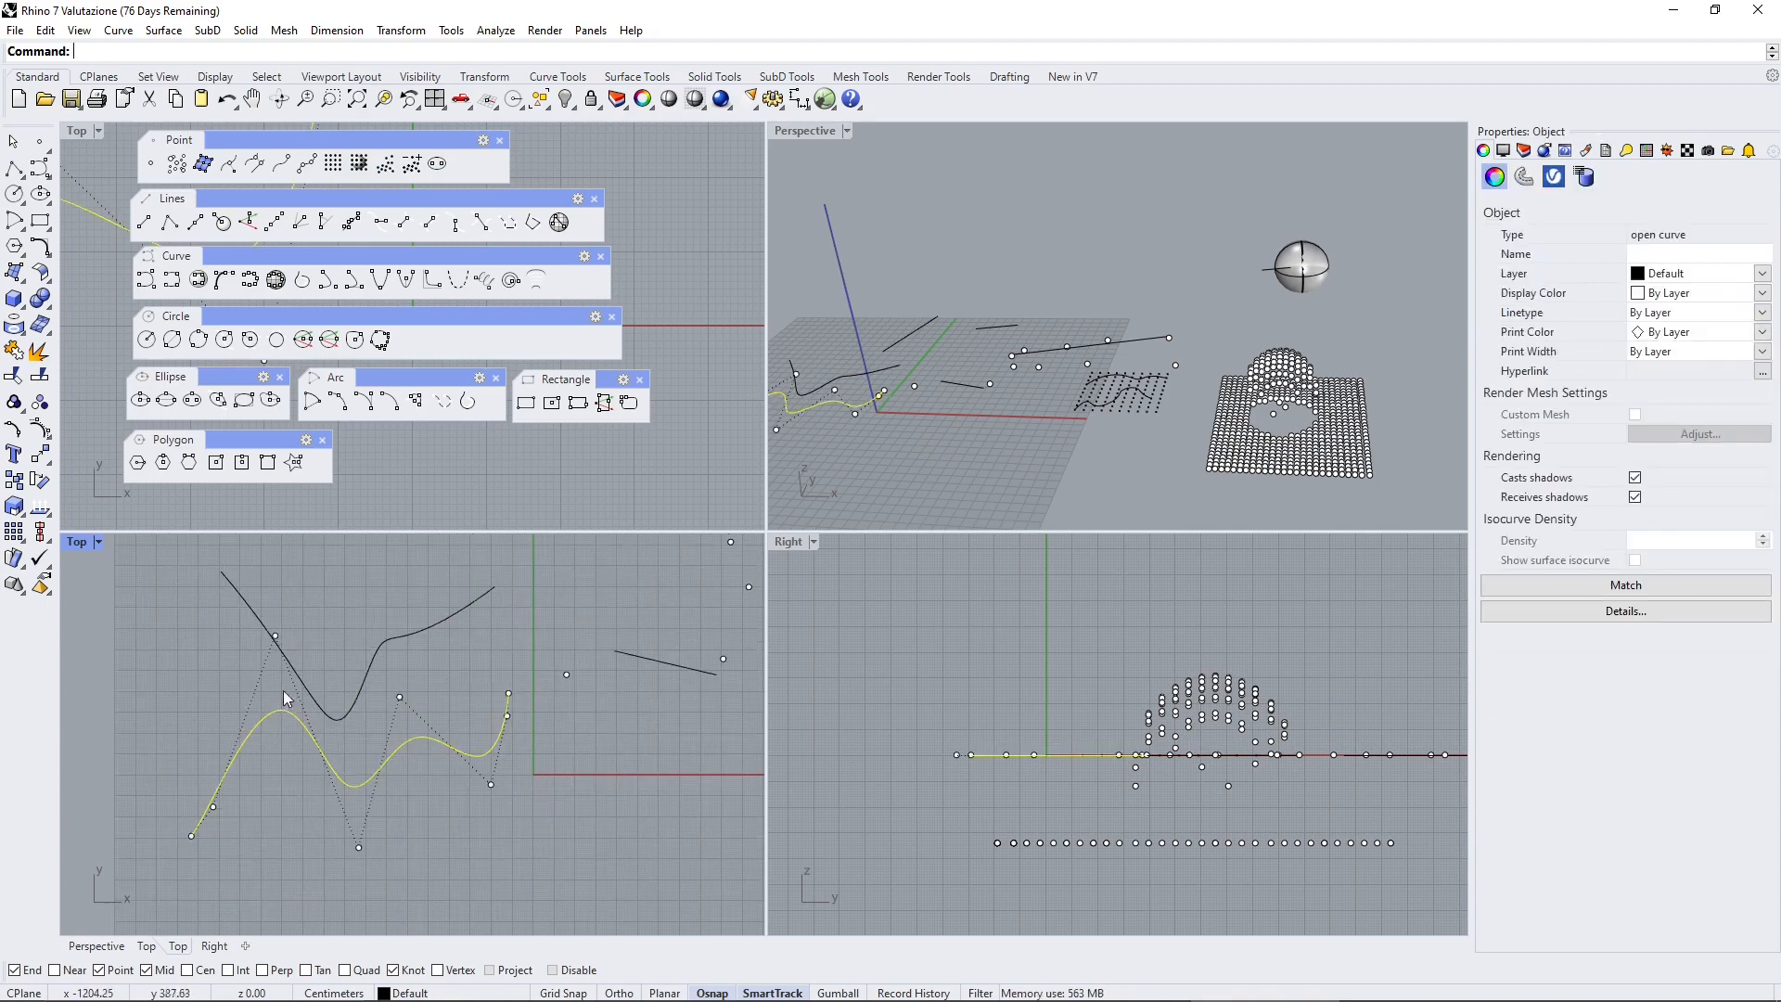
key(F10)
drag(275, 637, 257, 587)
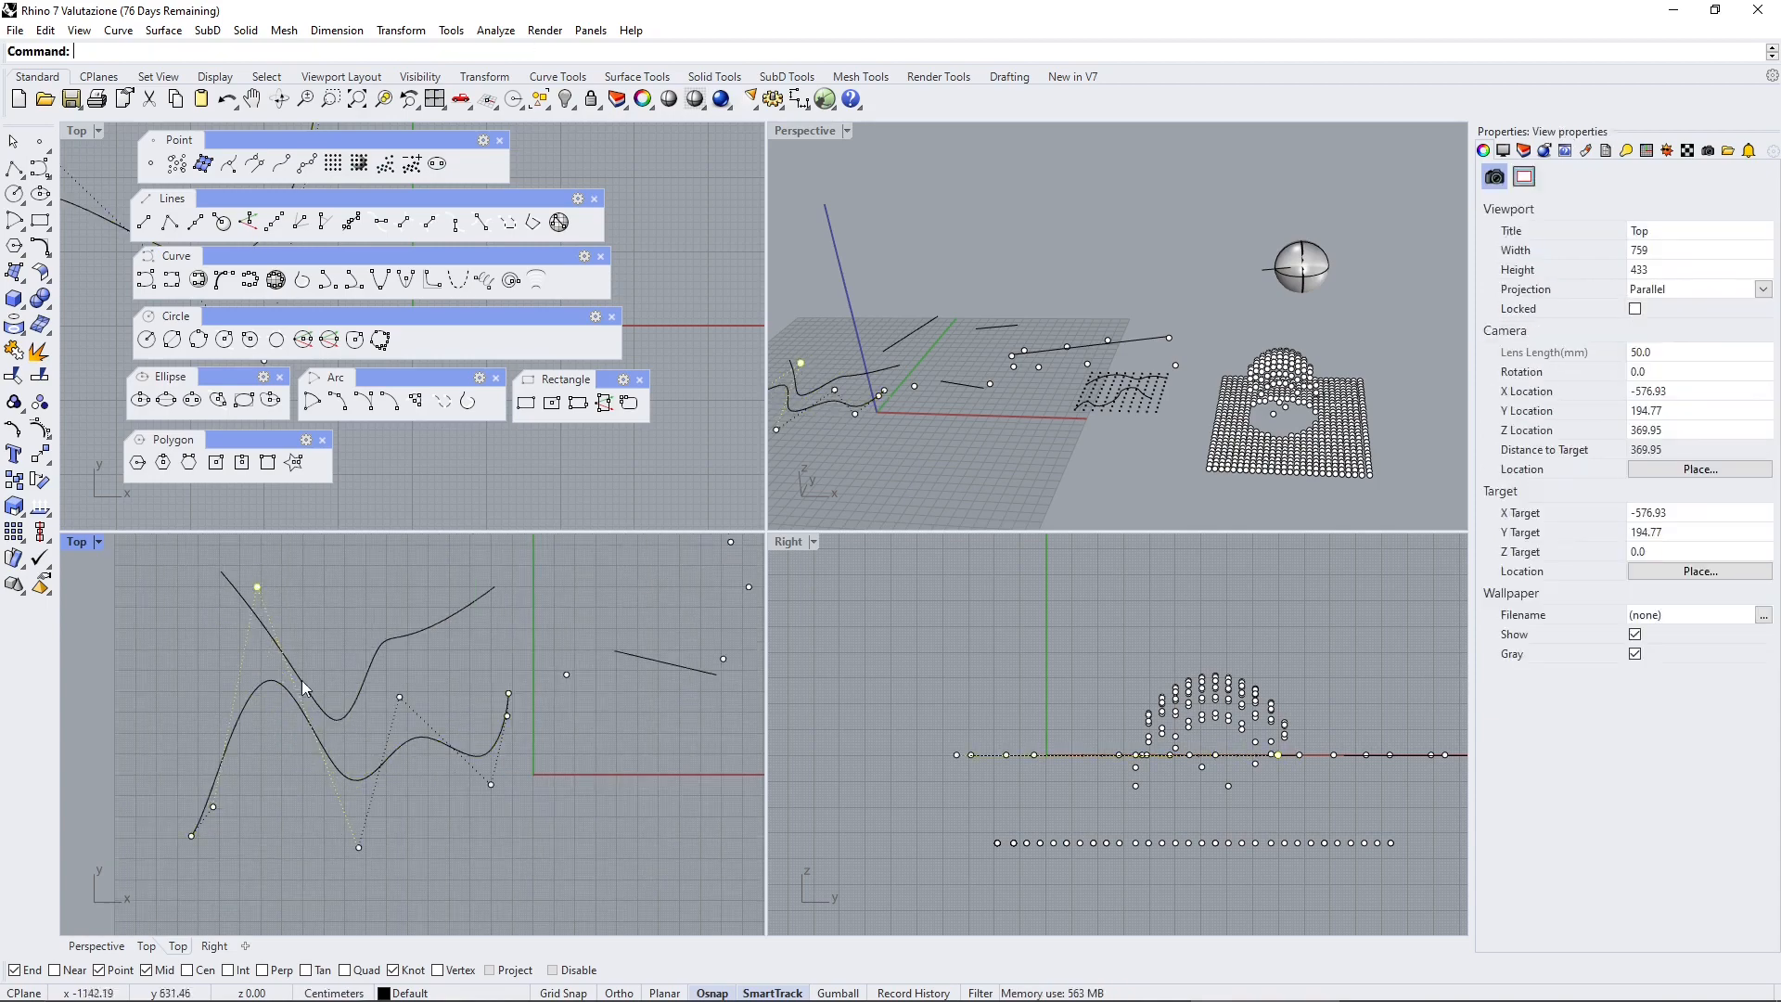
Pull the upper wavy curve's valley control point further down until its valley nearly reaches the lower curve
click(340, 721)
drag(343, 781, 367, 815)
click(281, 837)
scroll(295, 726, up, 4)
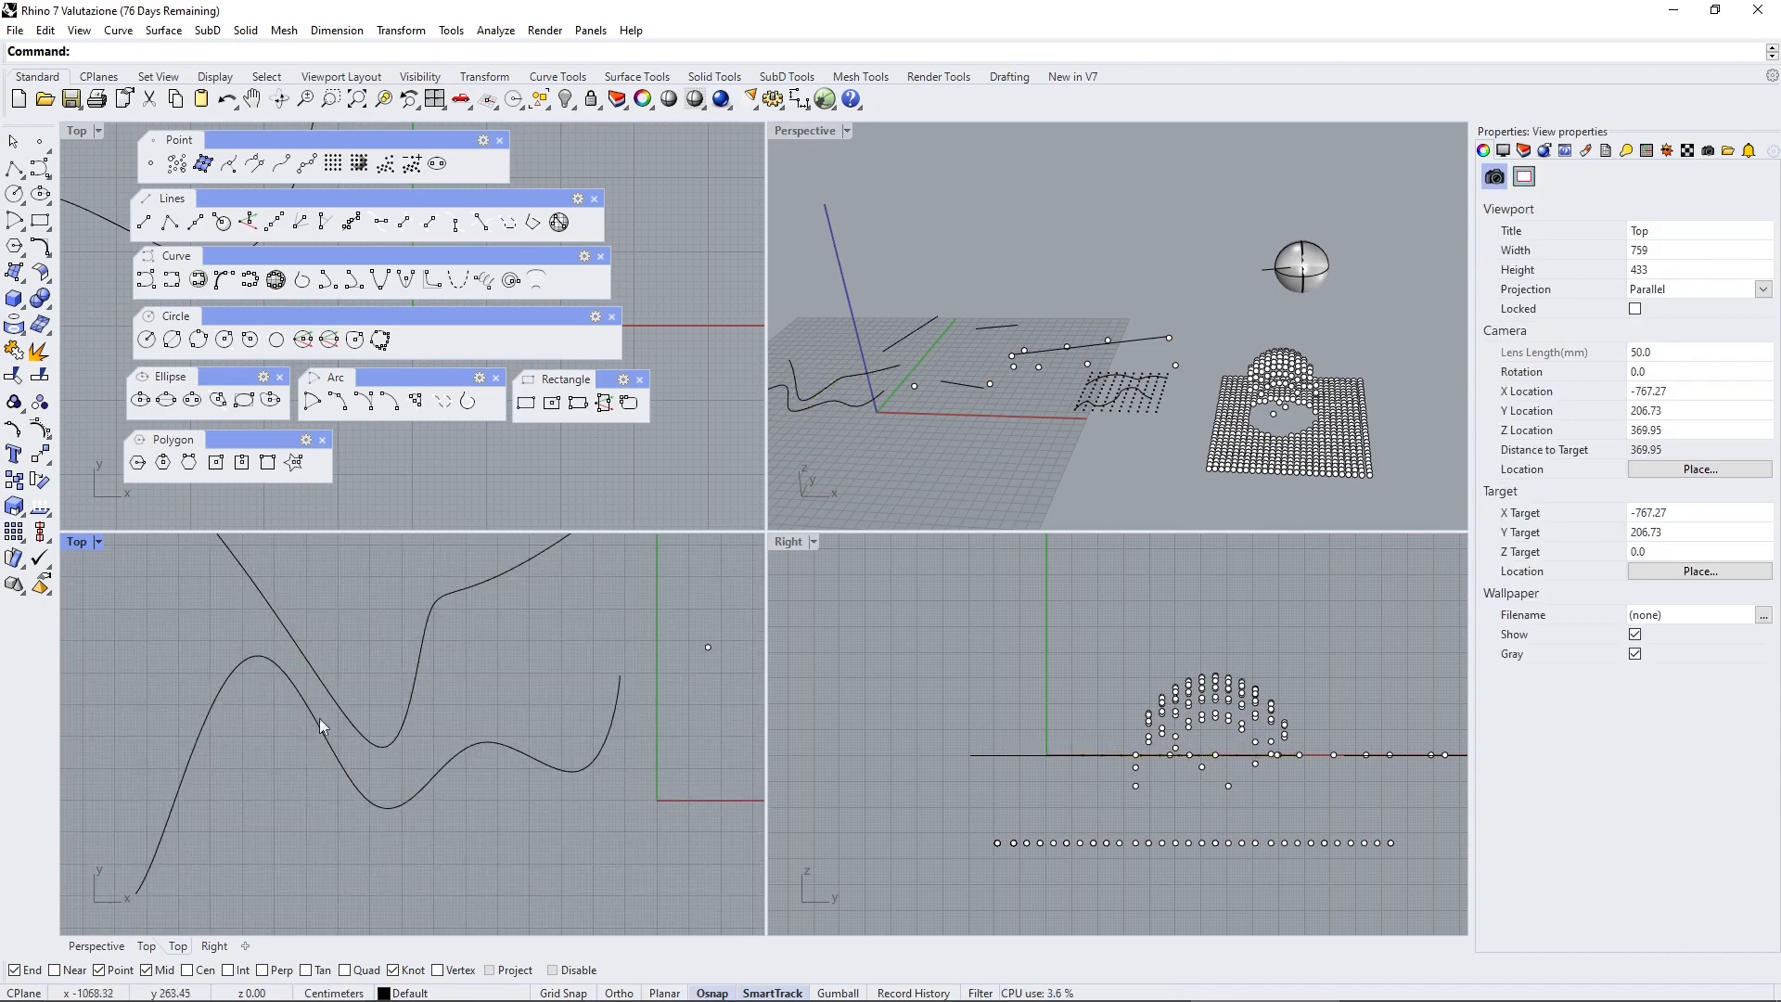
click(386, 749)
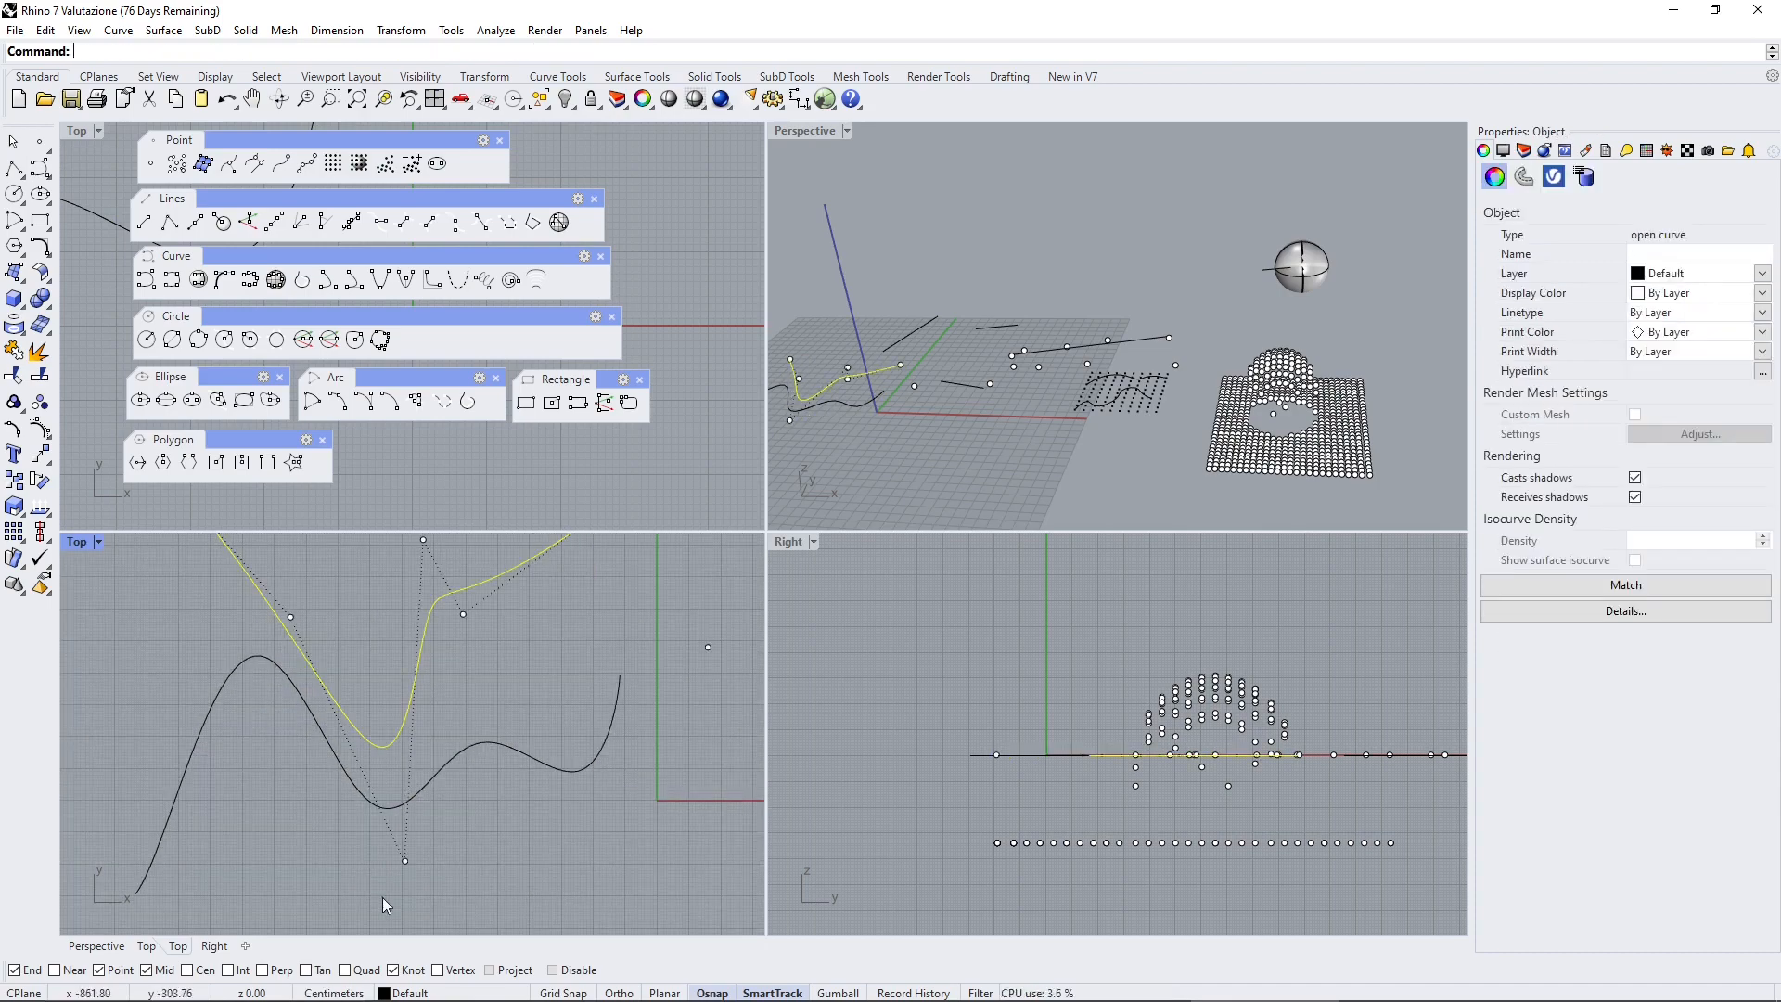
click(405, 859)
drag(405, 859, 407, 906)
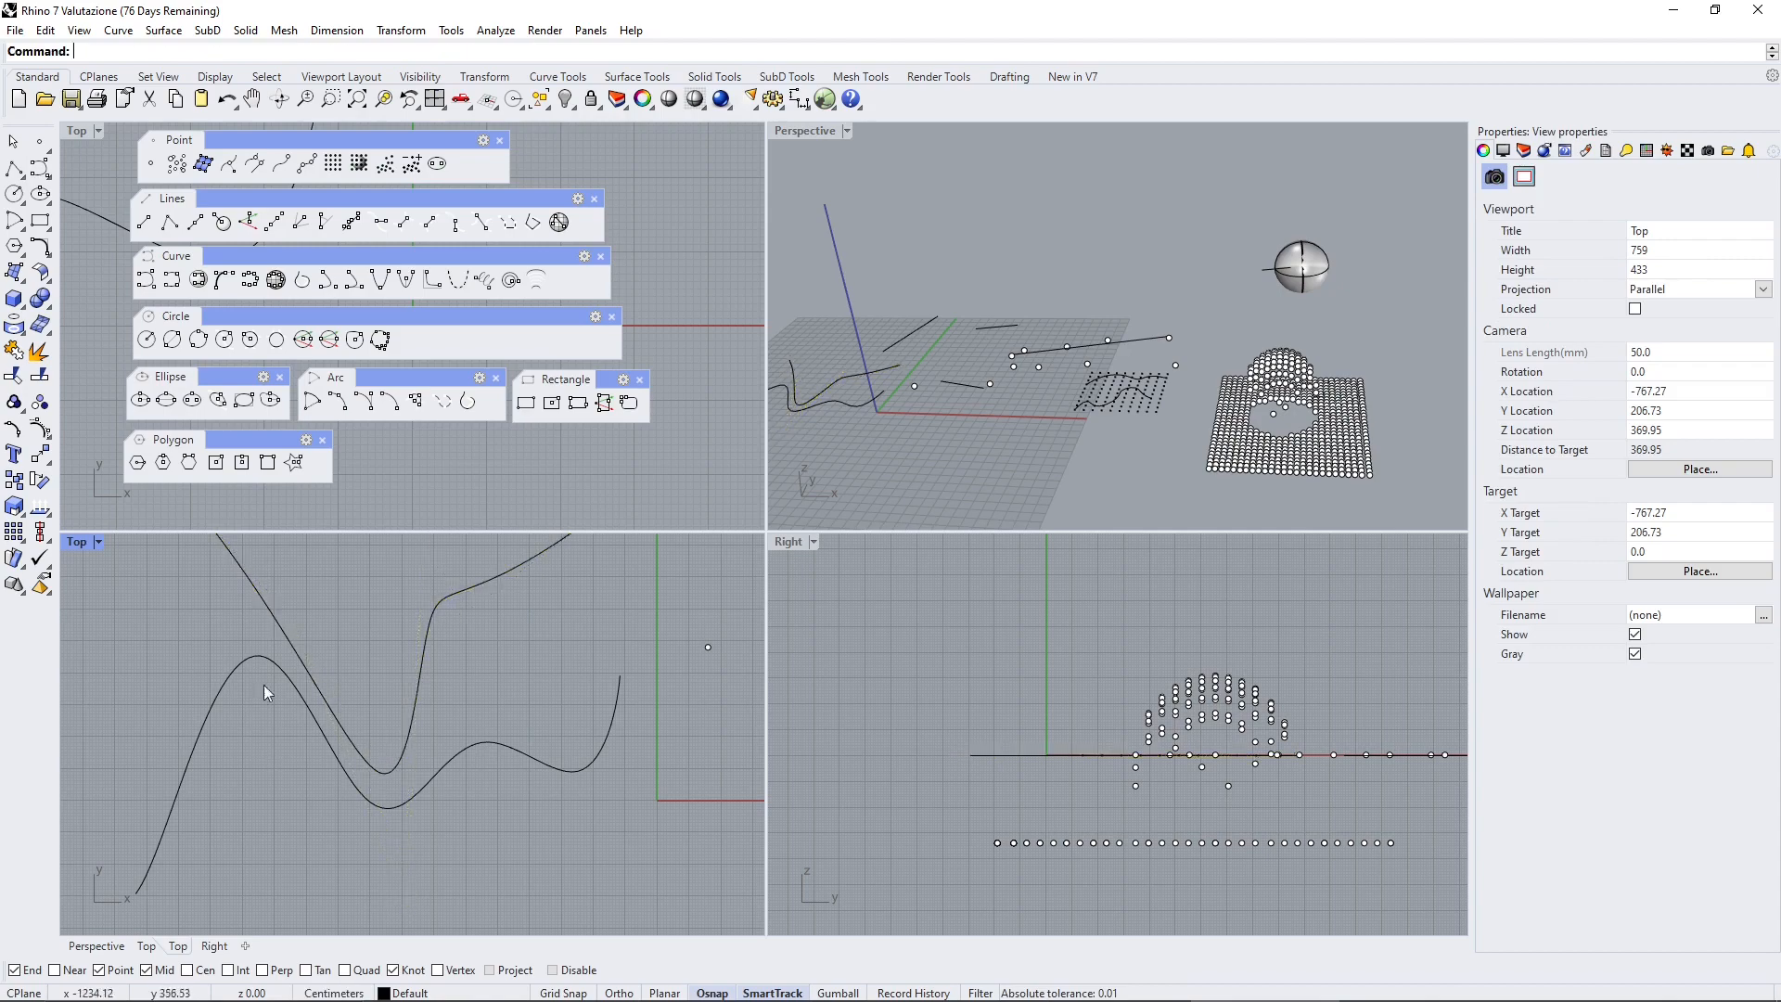
Draw a line tangent to both wavy curves, picking them near their adjacent valleys in the Top view
scroll(258, 655, down, 3)
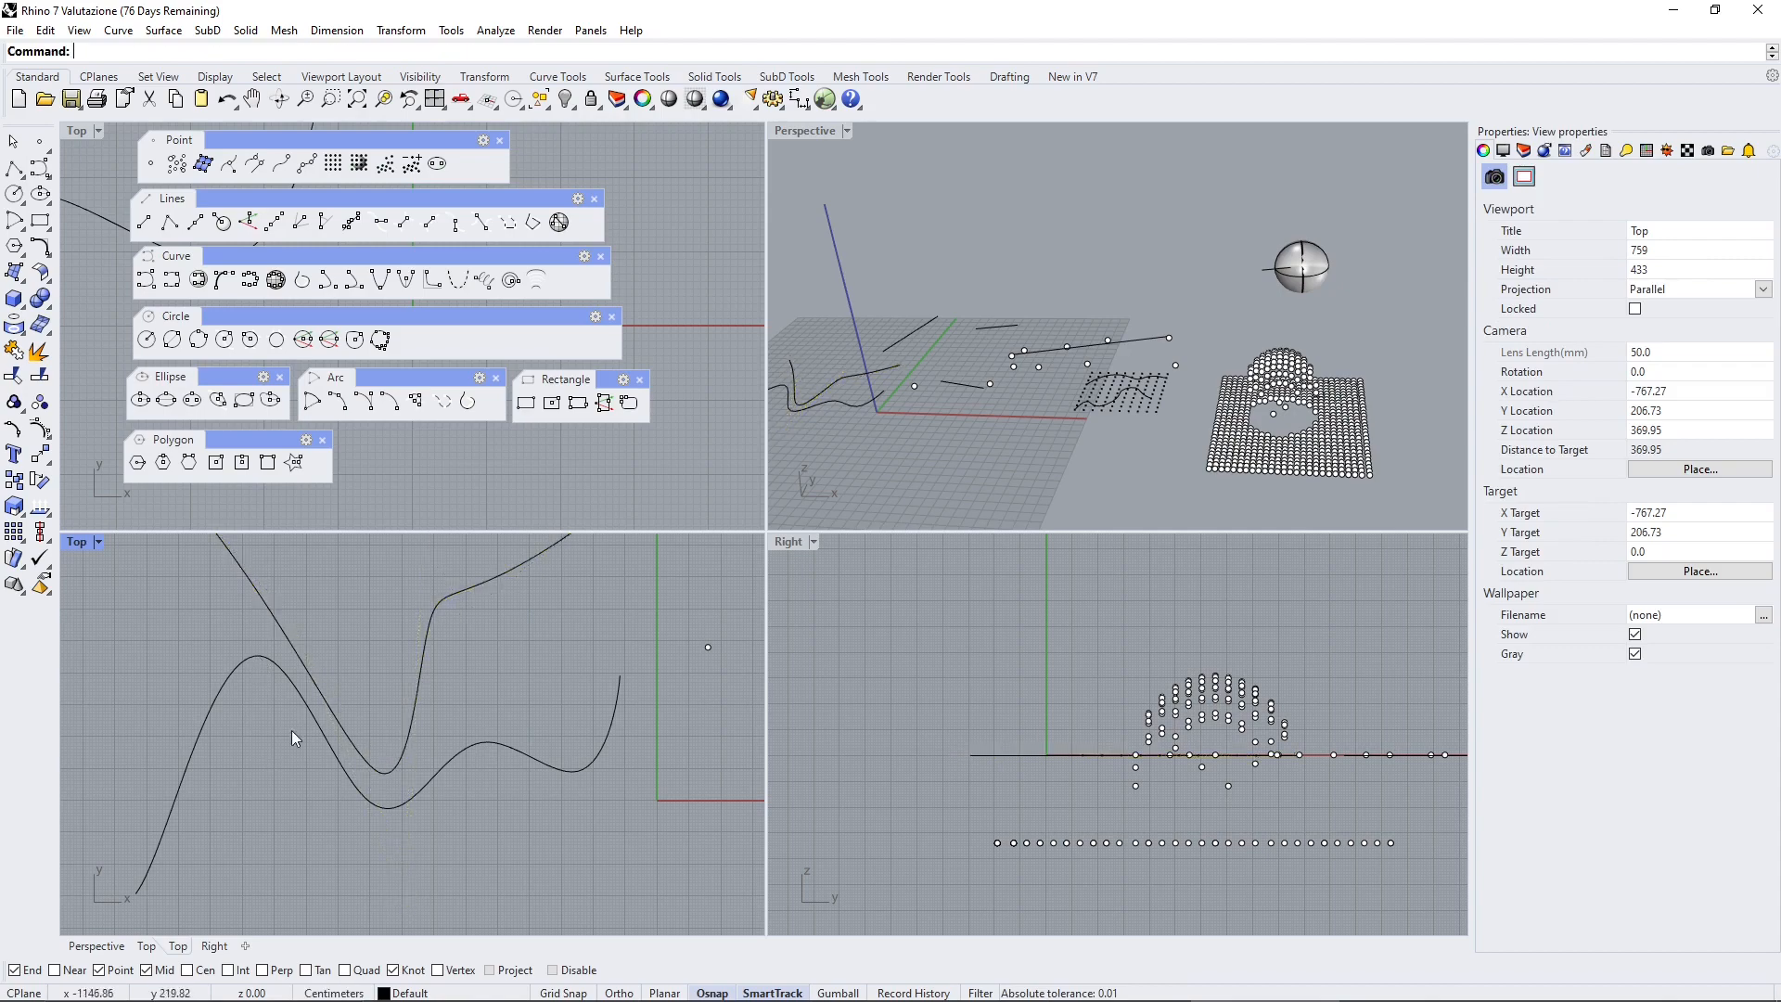
click(480, 222)
click(358, 764)
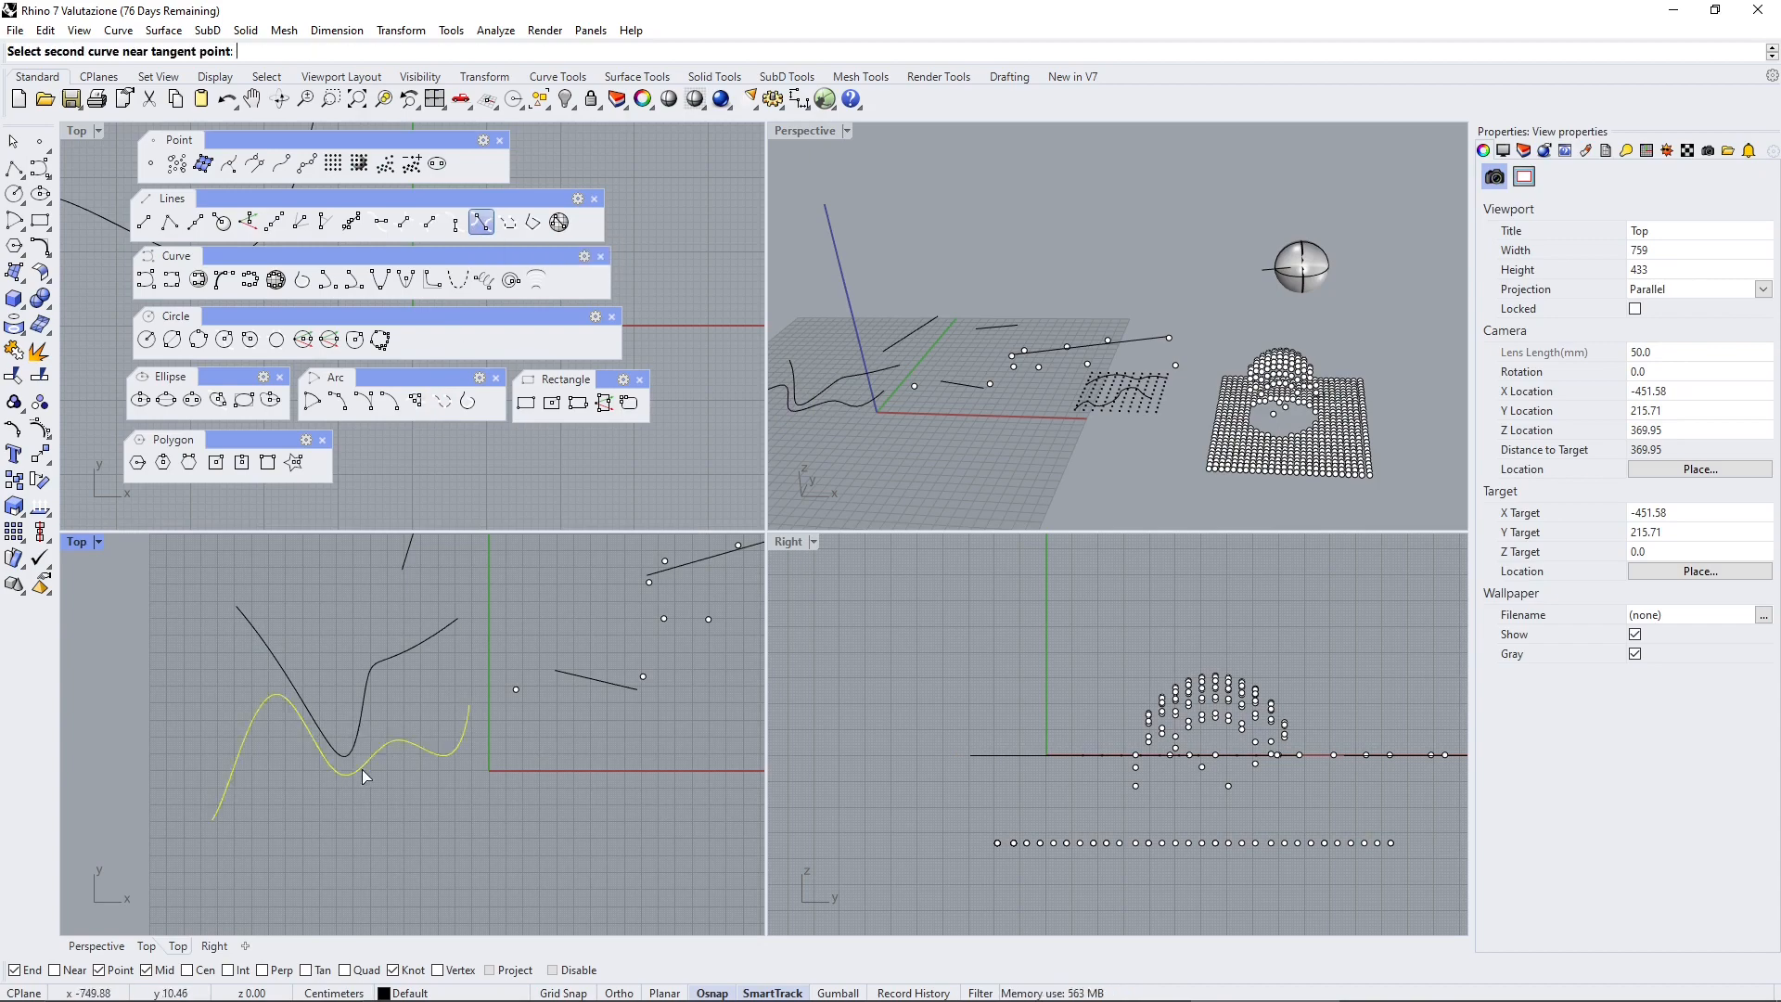
click(358, 765)
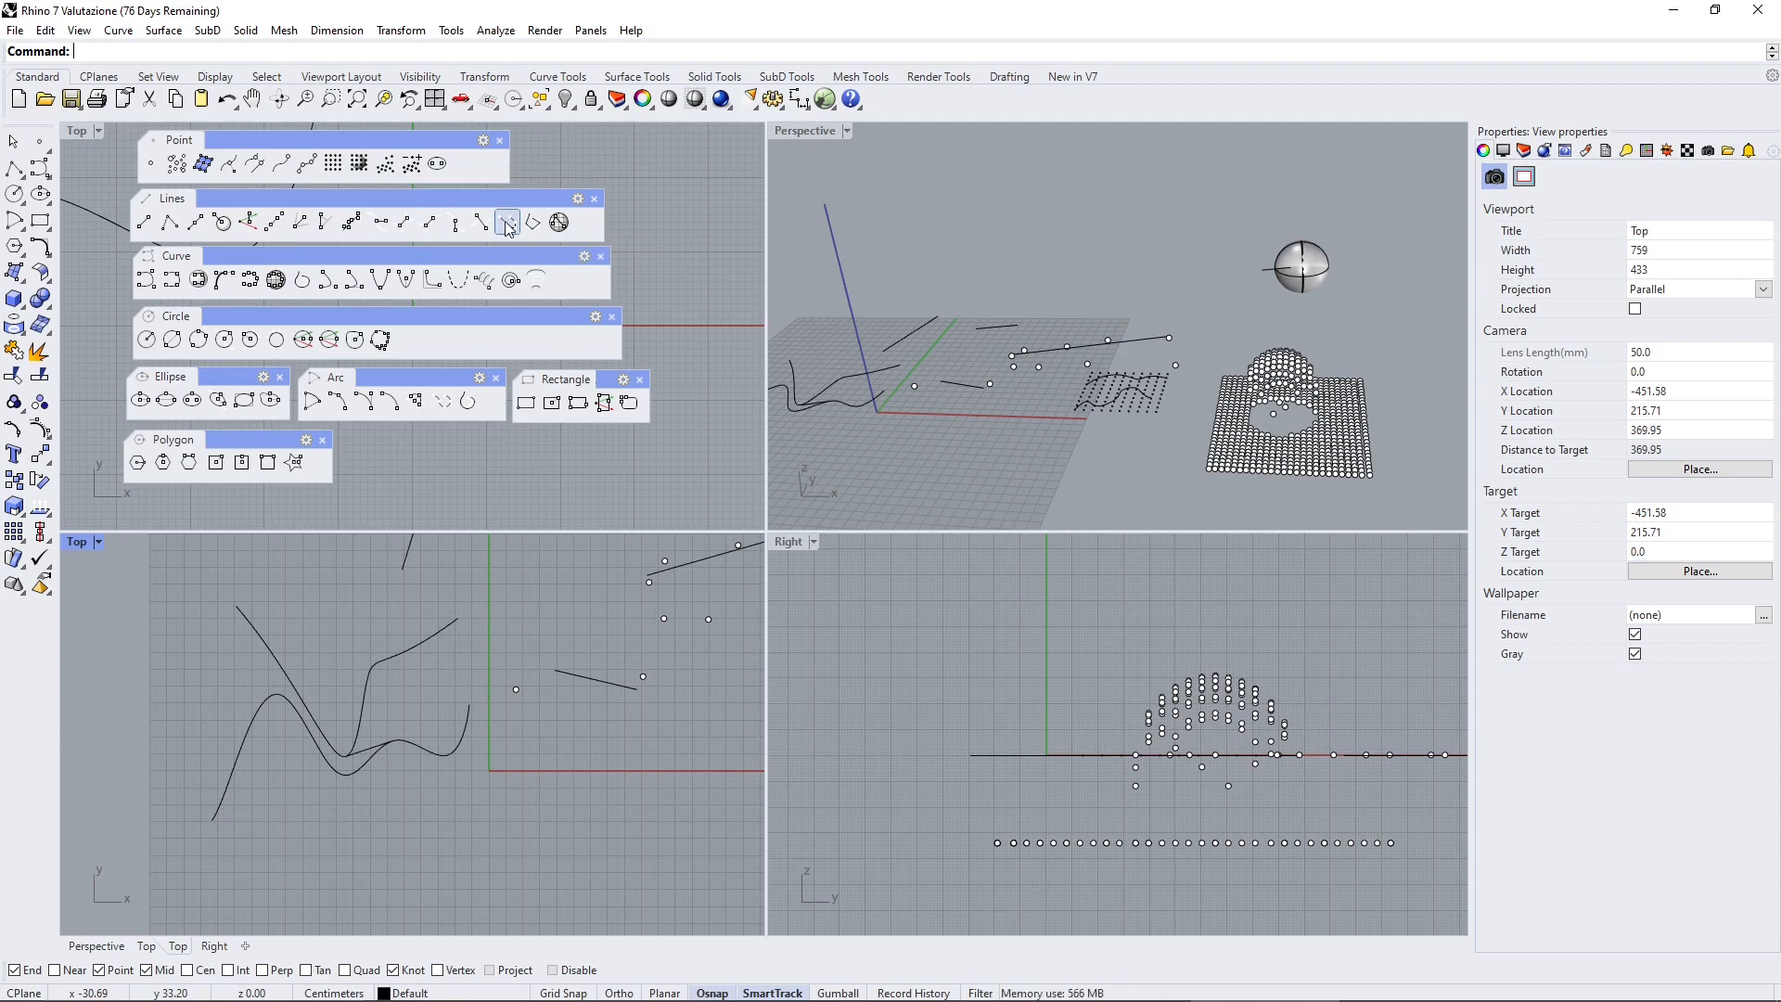
Preview a degree 3 interpolated curve with uniform knots through three scattered points above the point grid, and cancel it
scroll(480, 594, down, 9)
scroll(564, 627, up, 5)
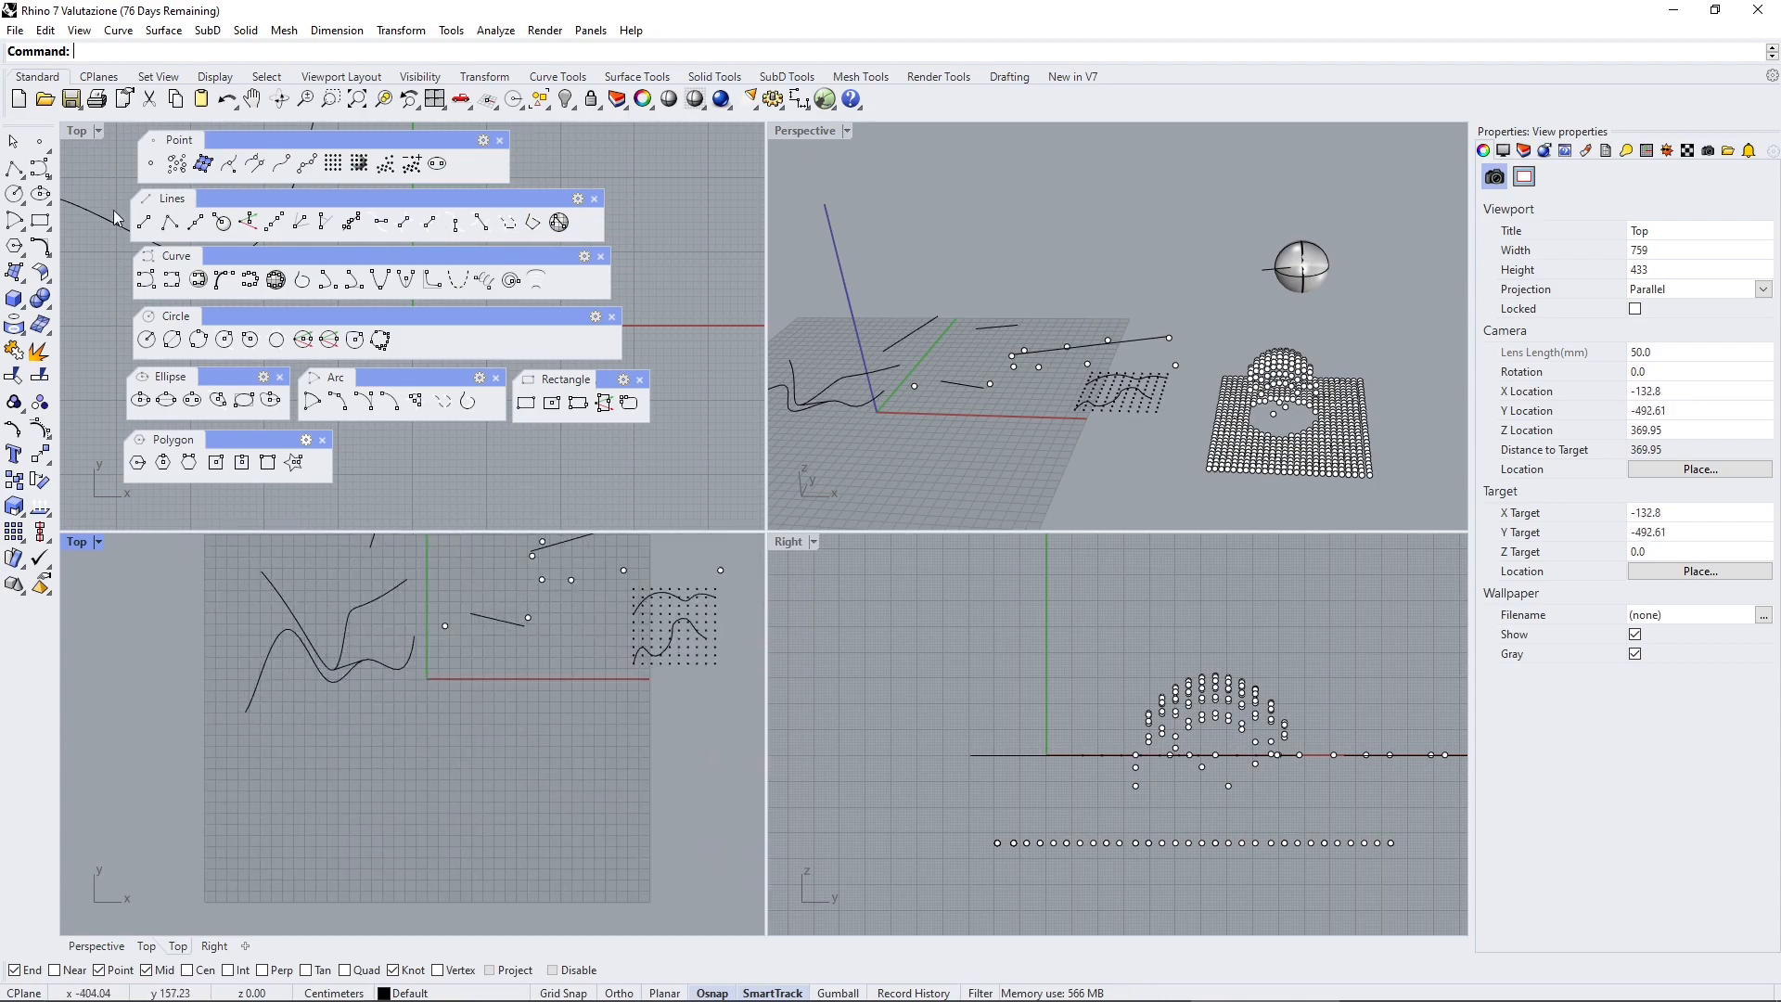
click(323, 226)
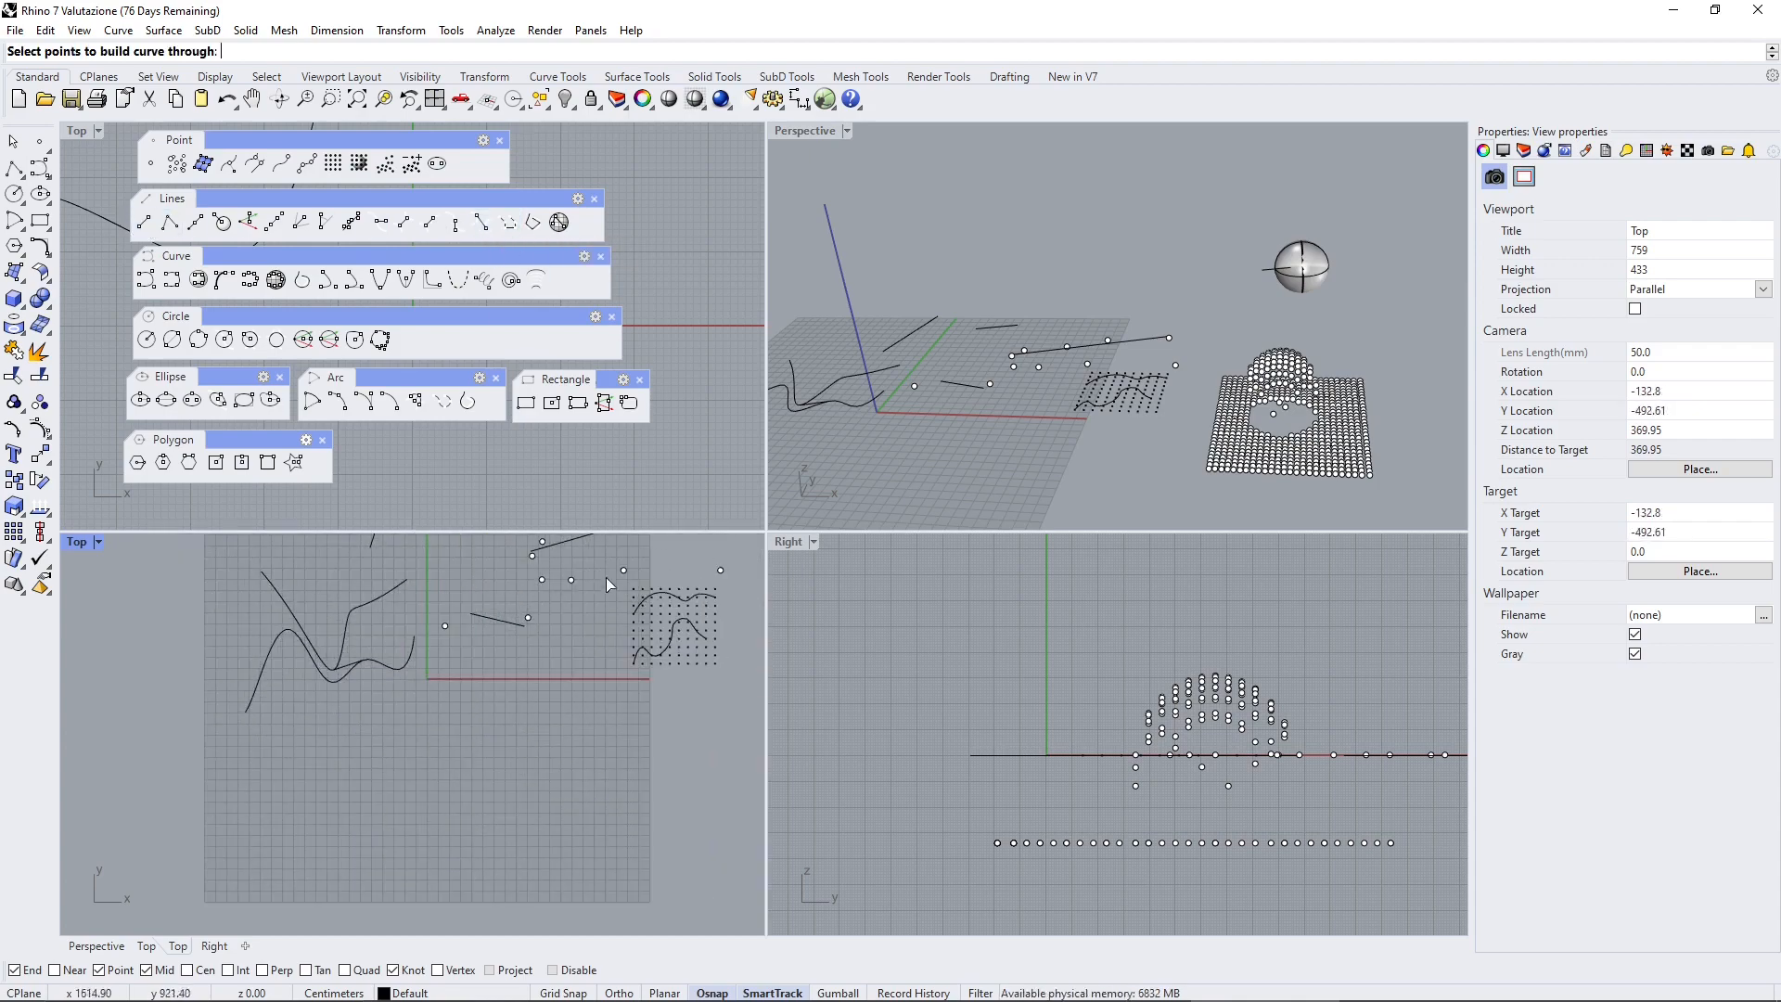
click(571, 581)
click(624, 571)
click(721, 570)
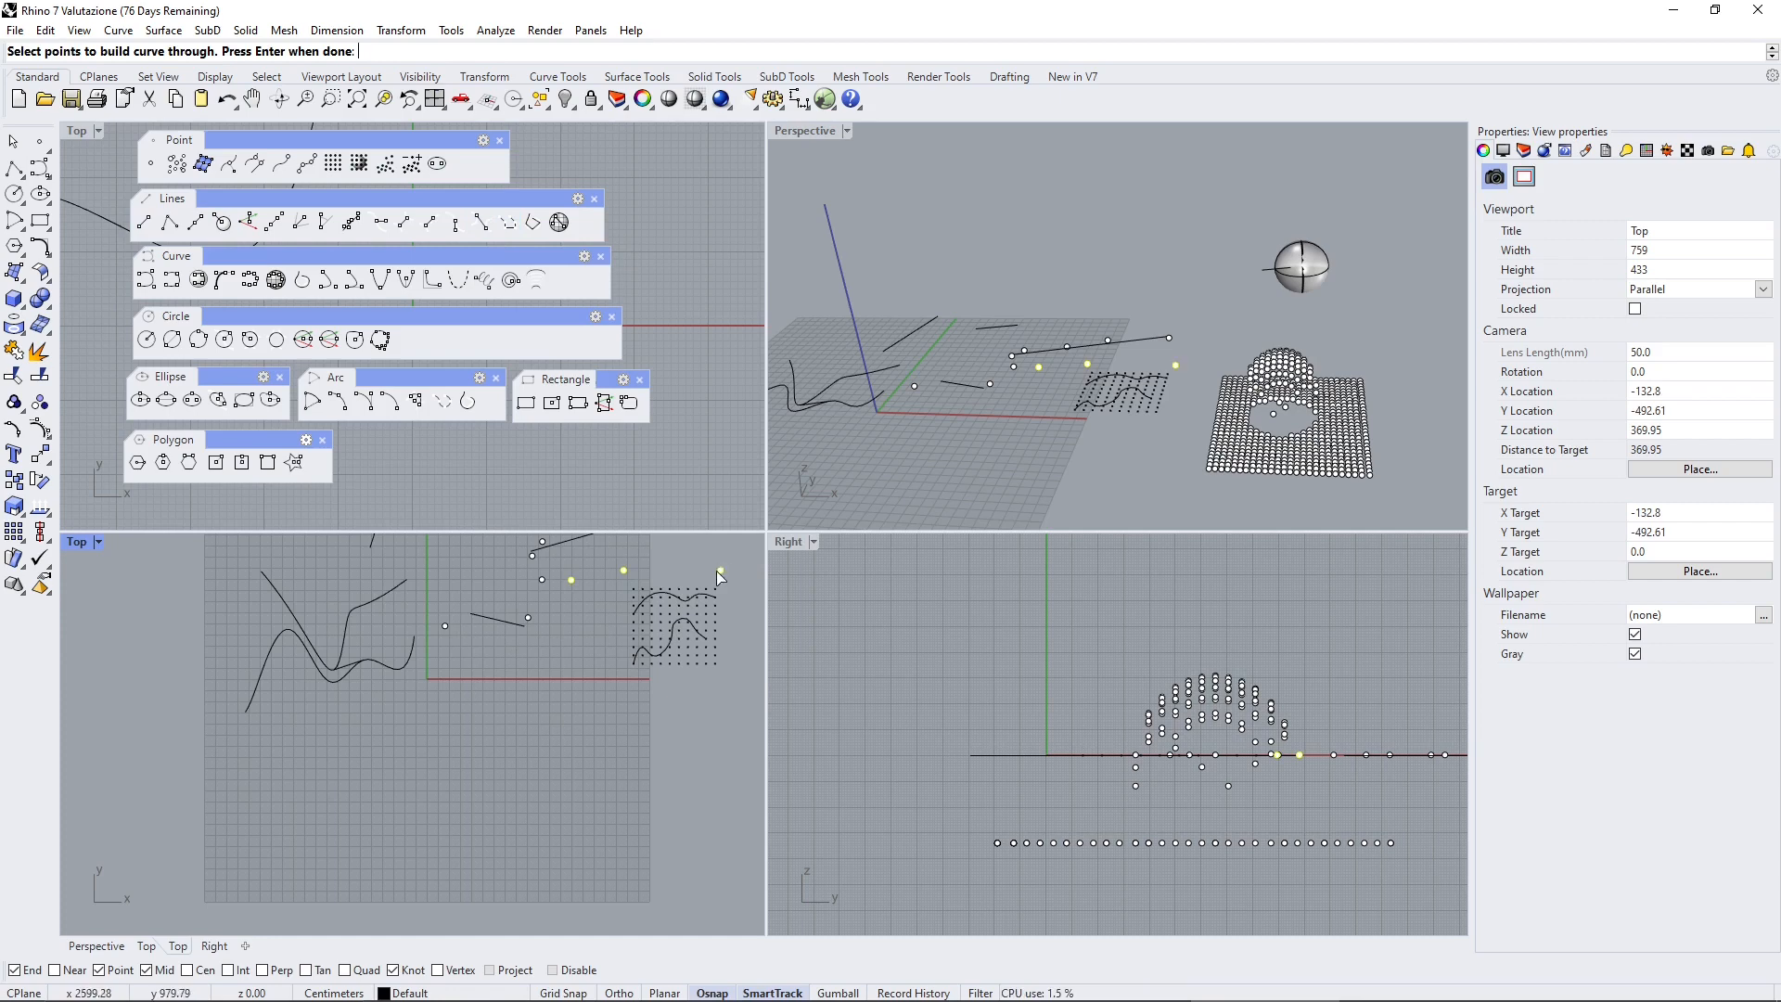
key(Return)
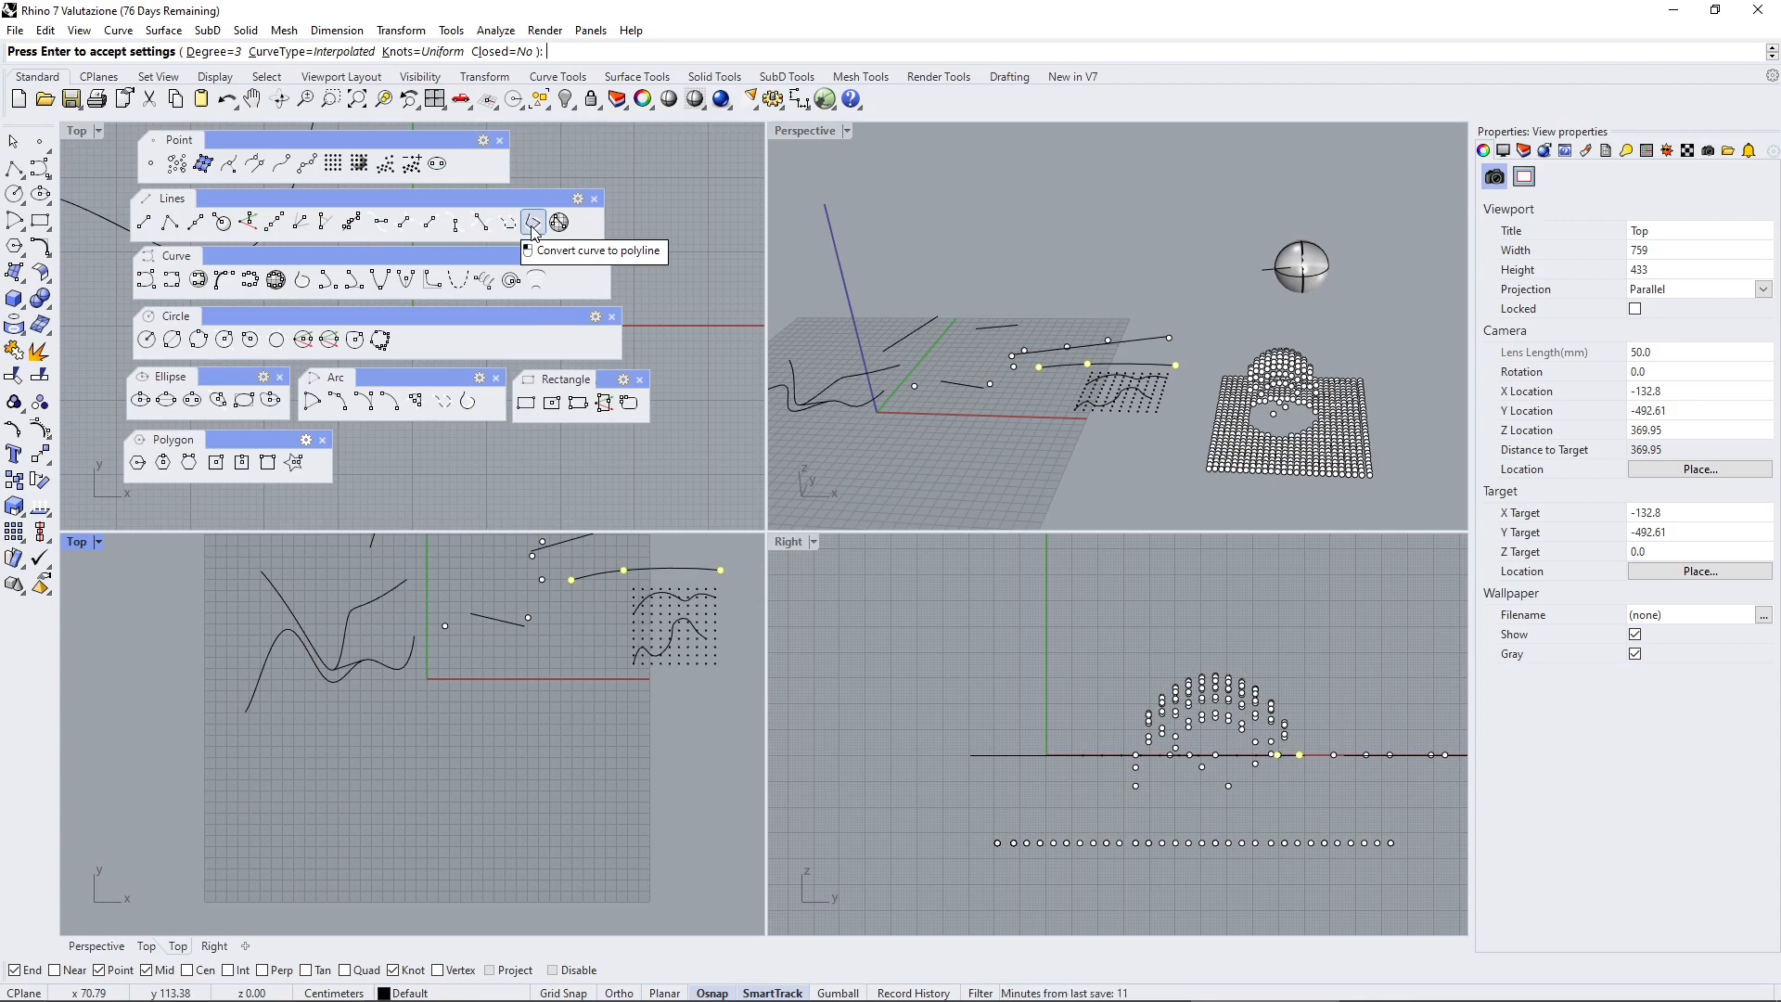
scroll(447, 721, down, 3)
key(Escape)
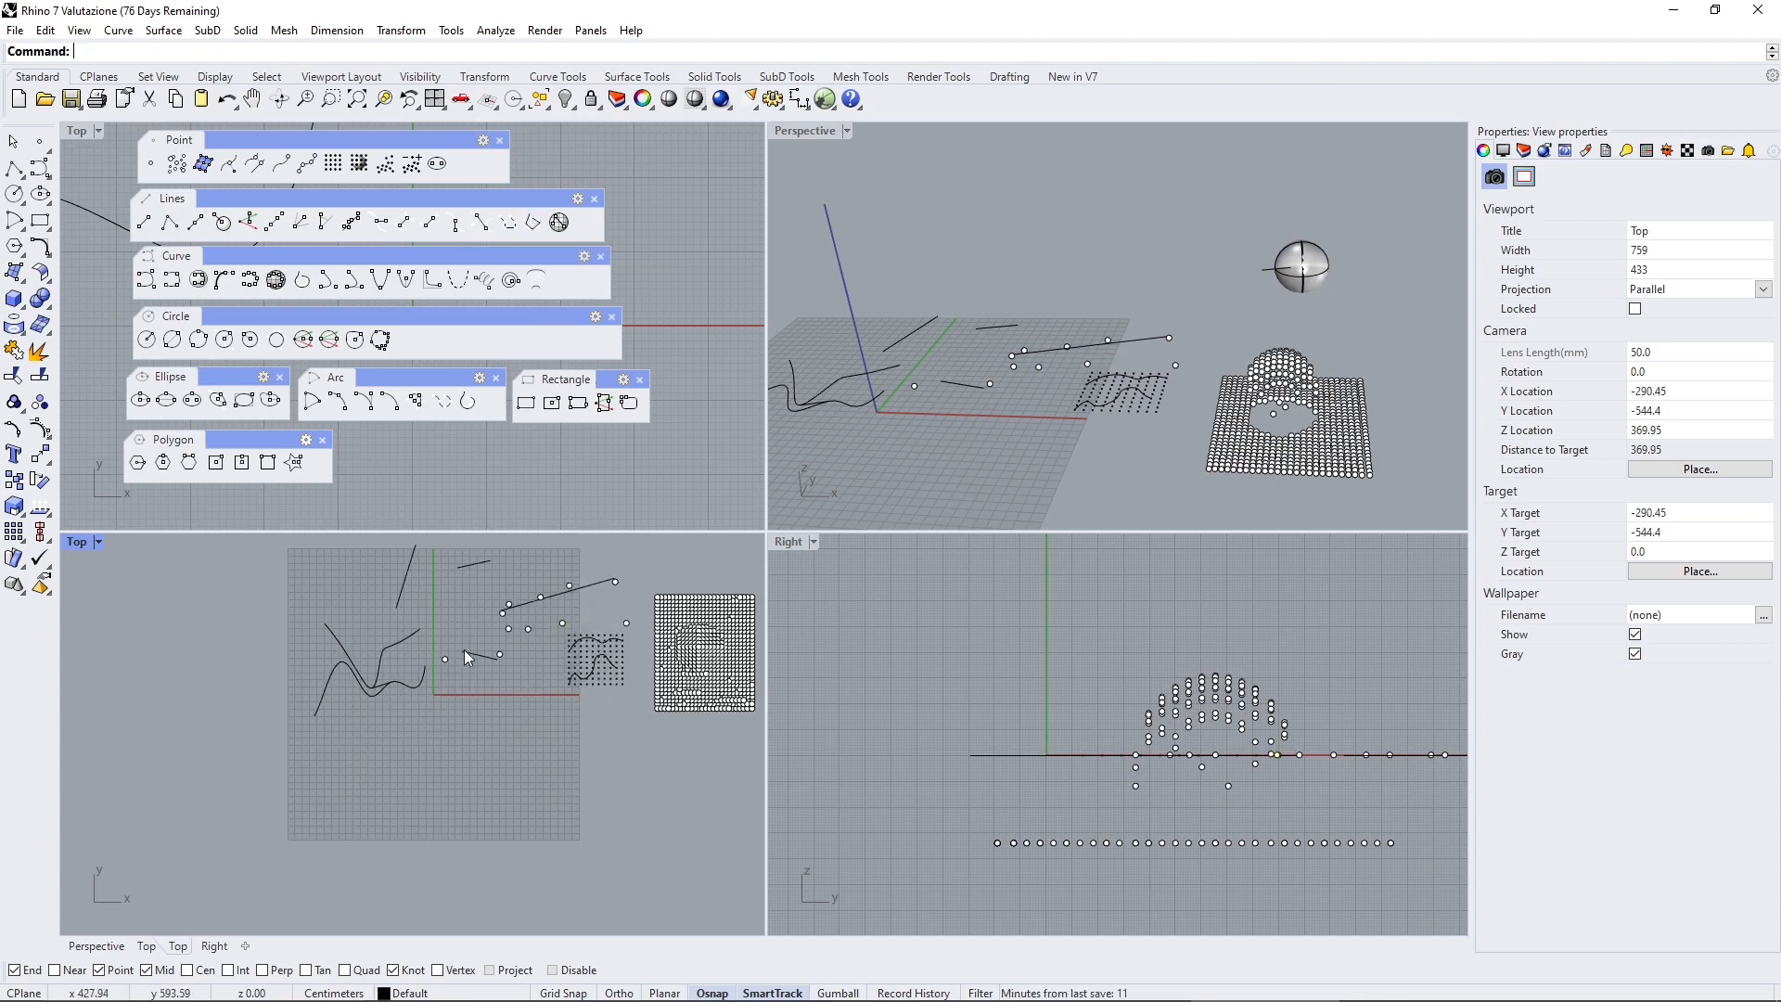
Draw a degree 3 control-point curve through four alternating low and high control points below the wavy curves in the Top view
click(145, 278)
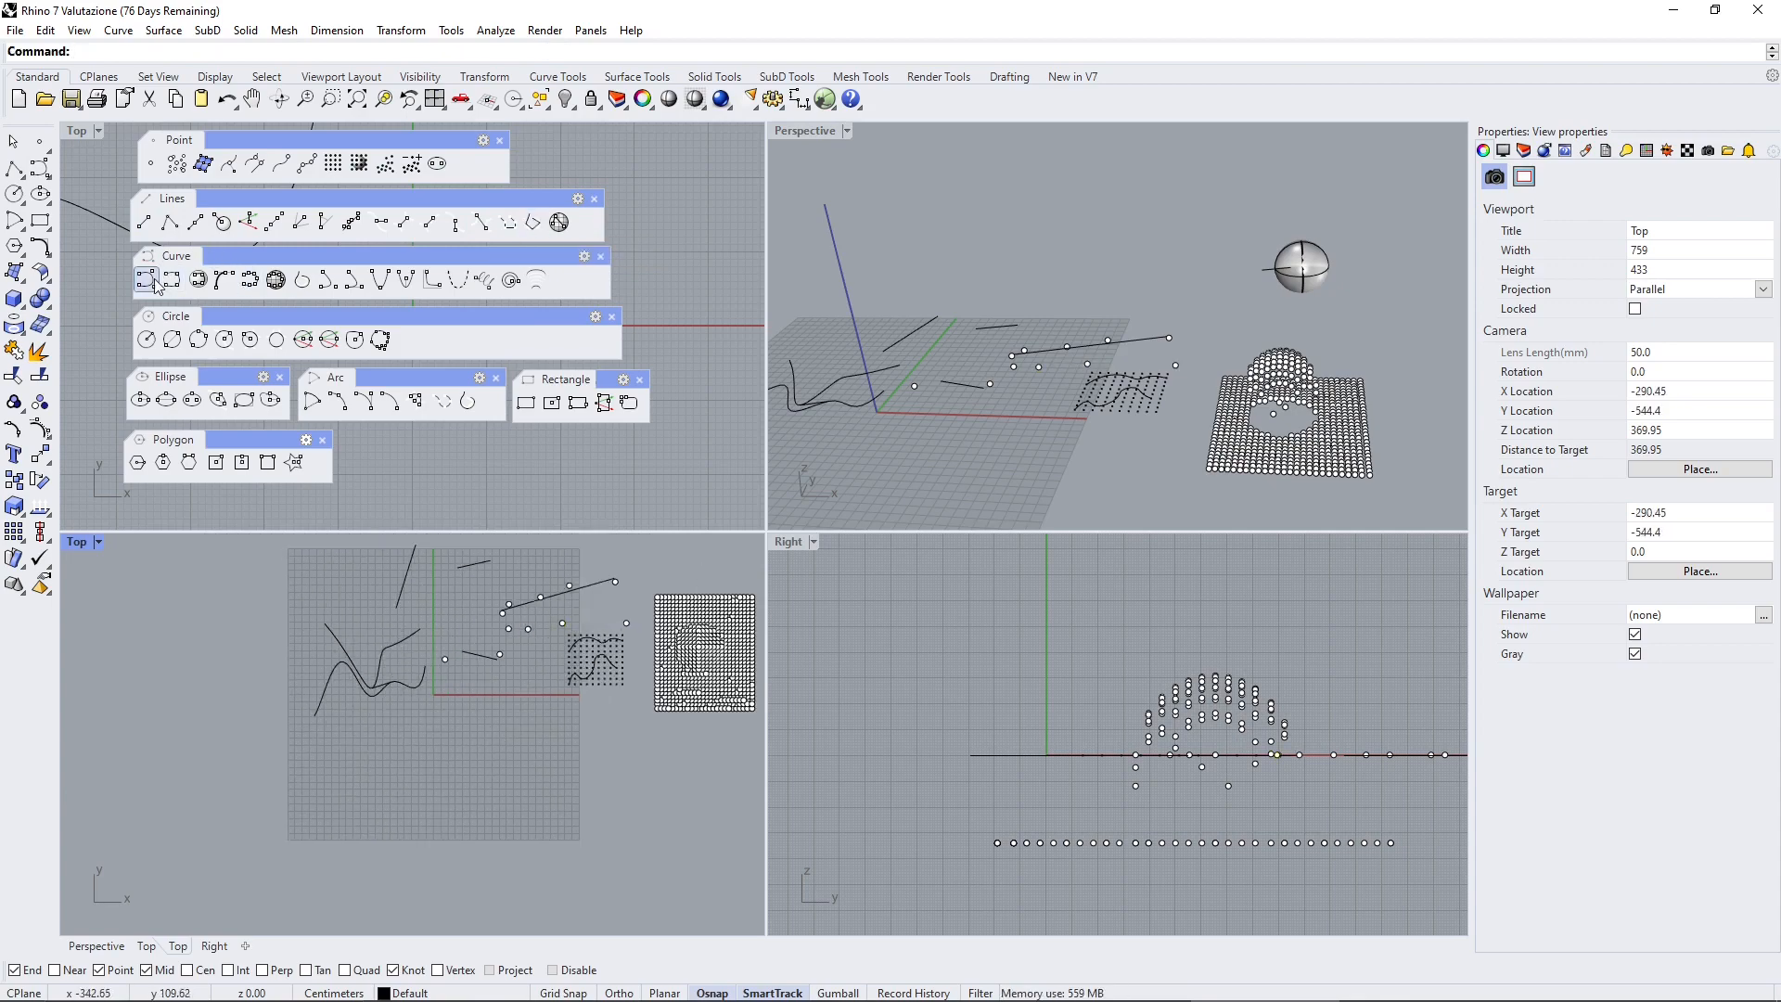
click(367, 797)
click(425, 745)
click(470, 824)
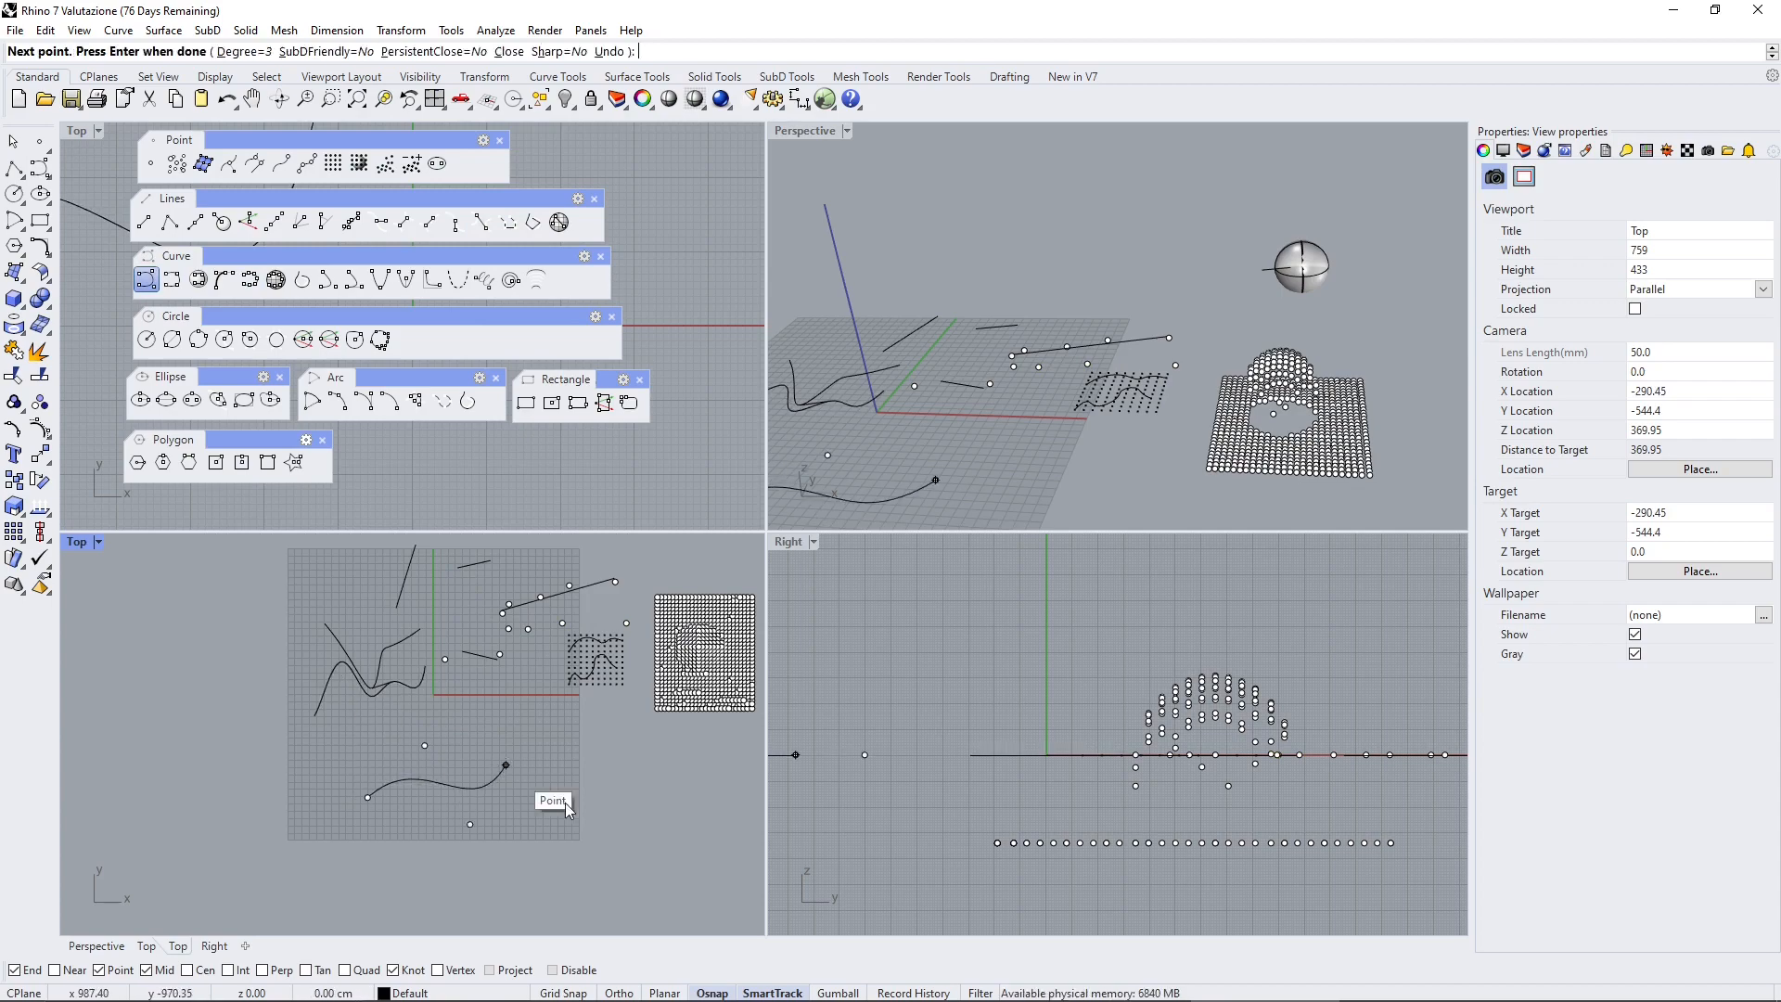
click(506, 765)
key(Return)
Convert the new control-point curve to line segments with a maximum segment length of 300, deleting the input curve
scroll(369, 818, up, 4)
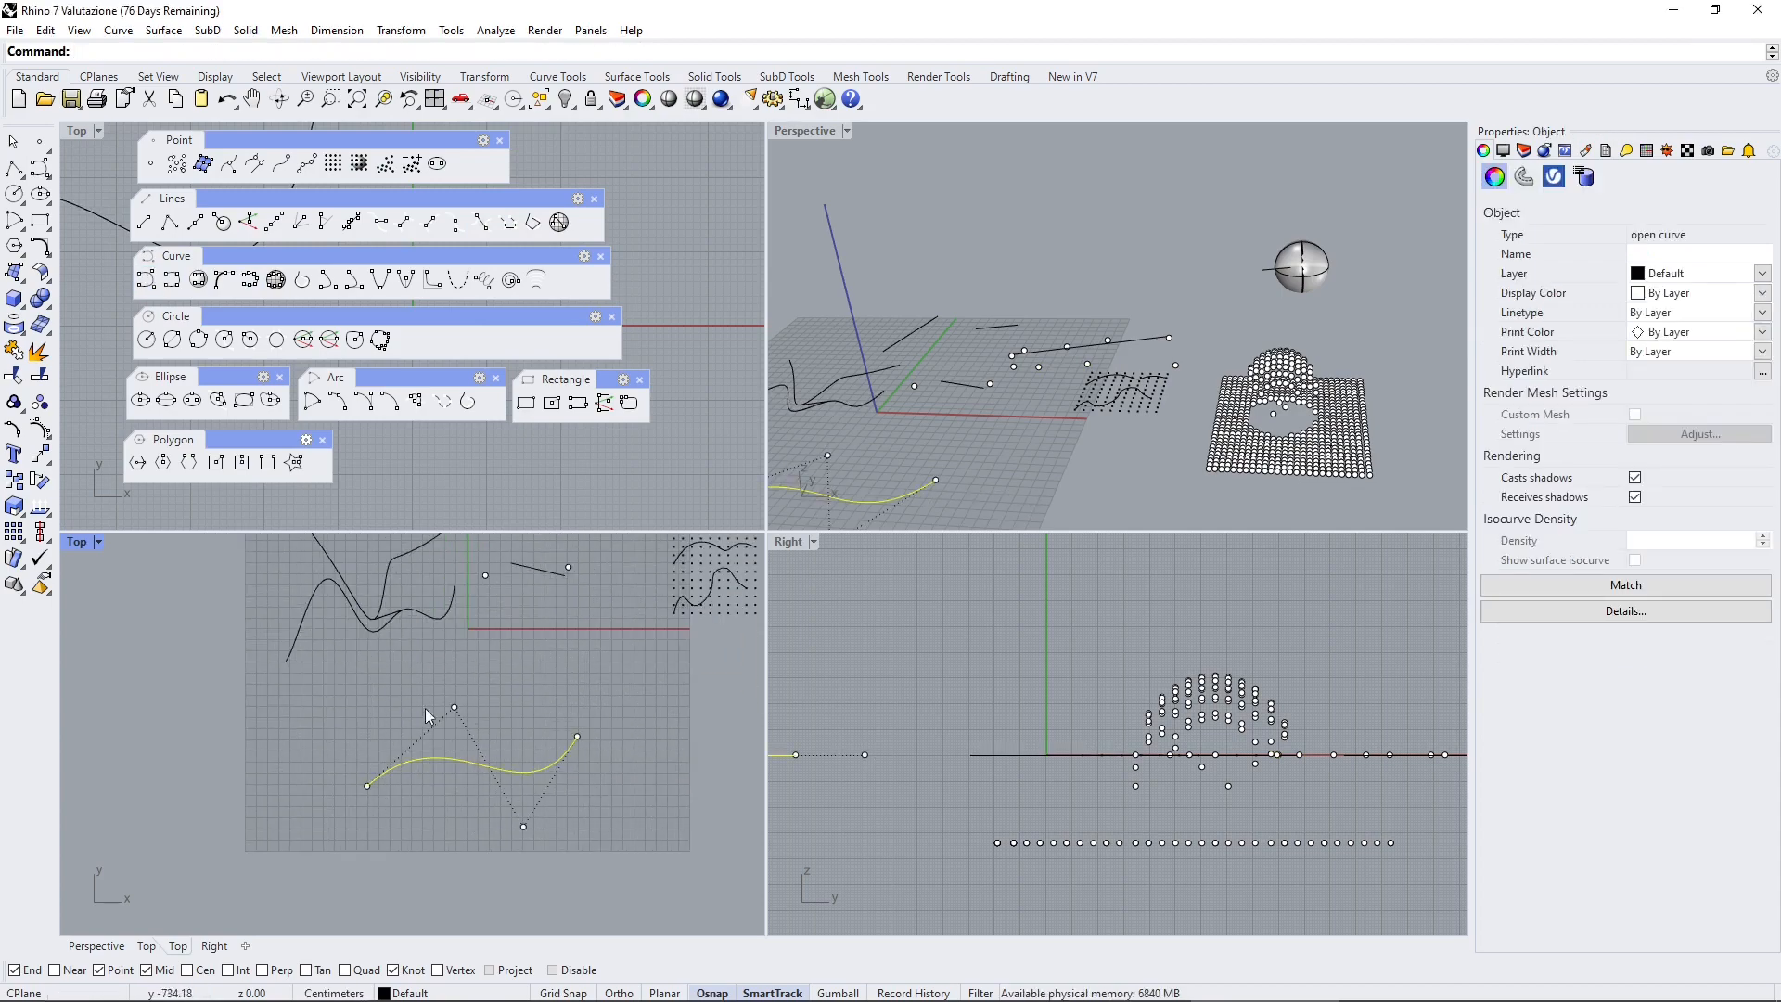
click(533, 224)
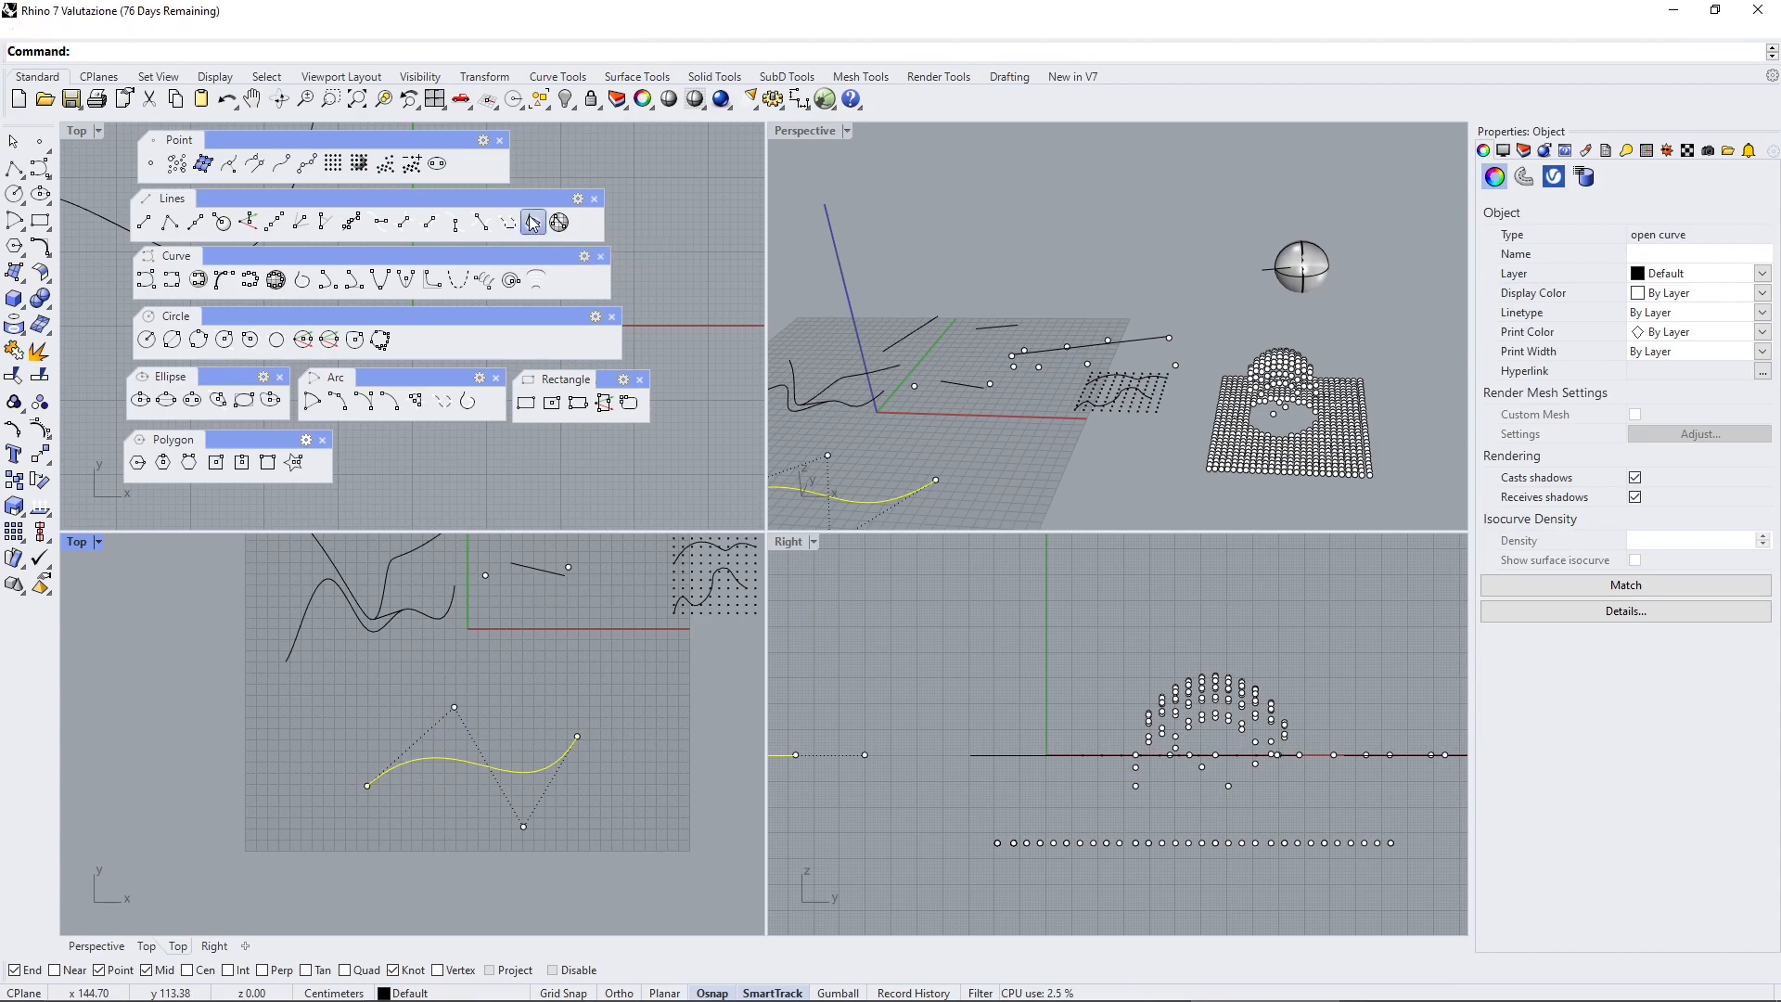
scroll(454, 784, up, 3)
scroll(453, 782, up, 2)
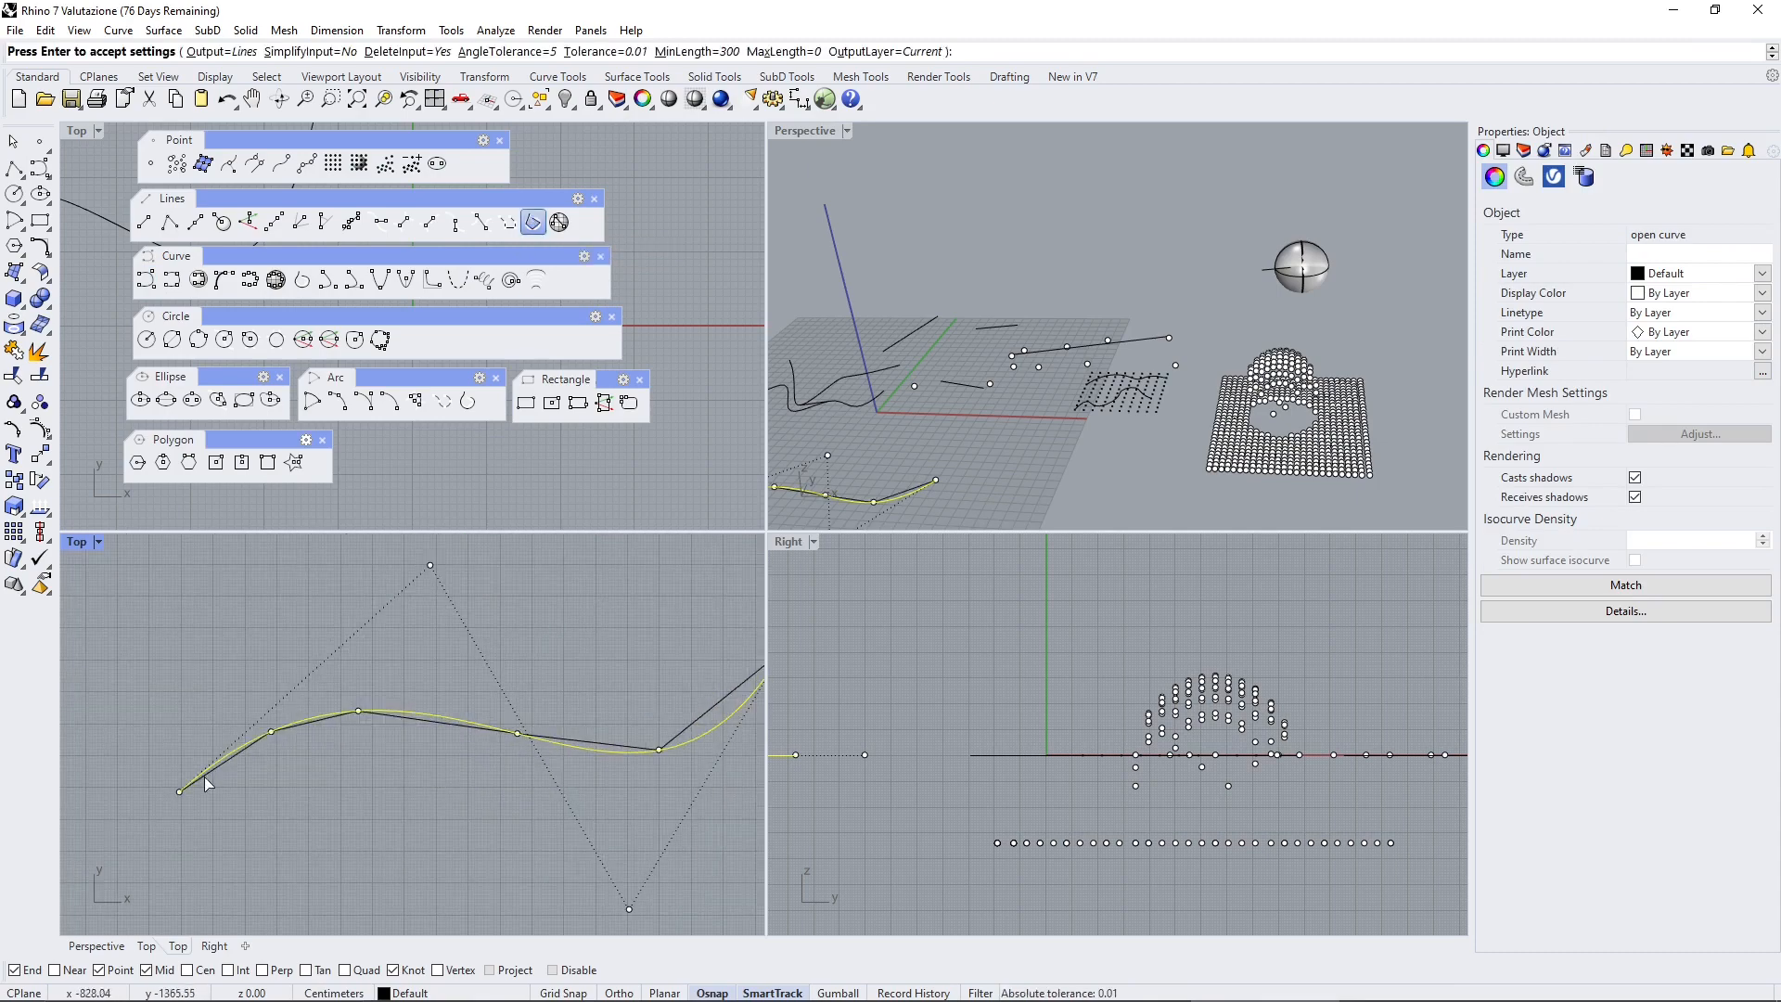
scroll(425, 759, down, 2)
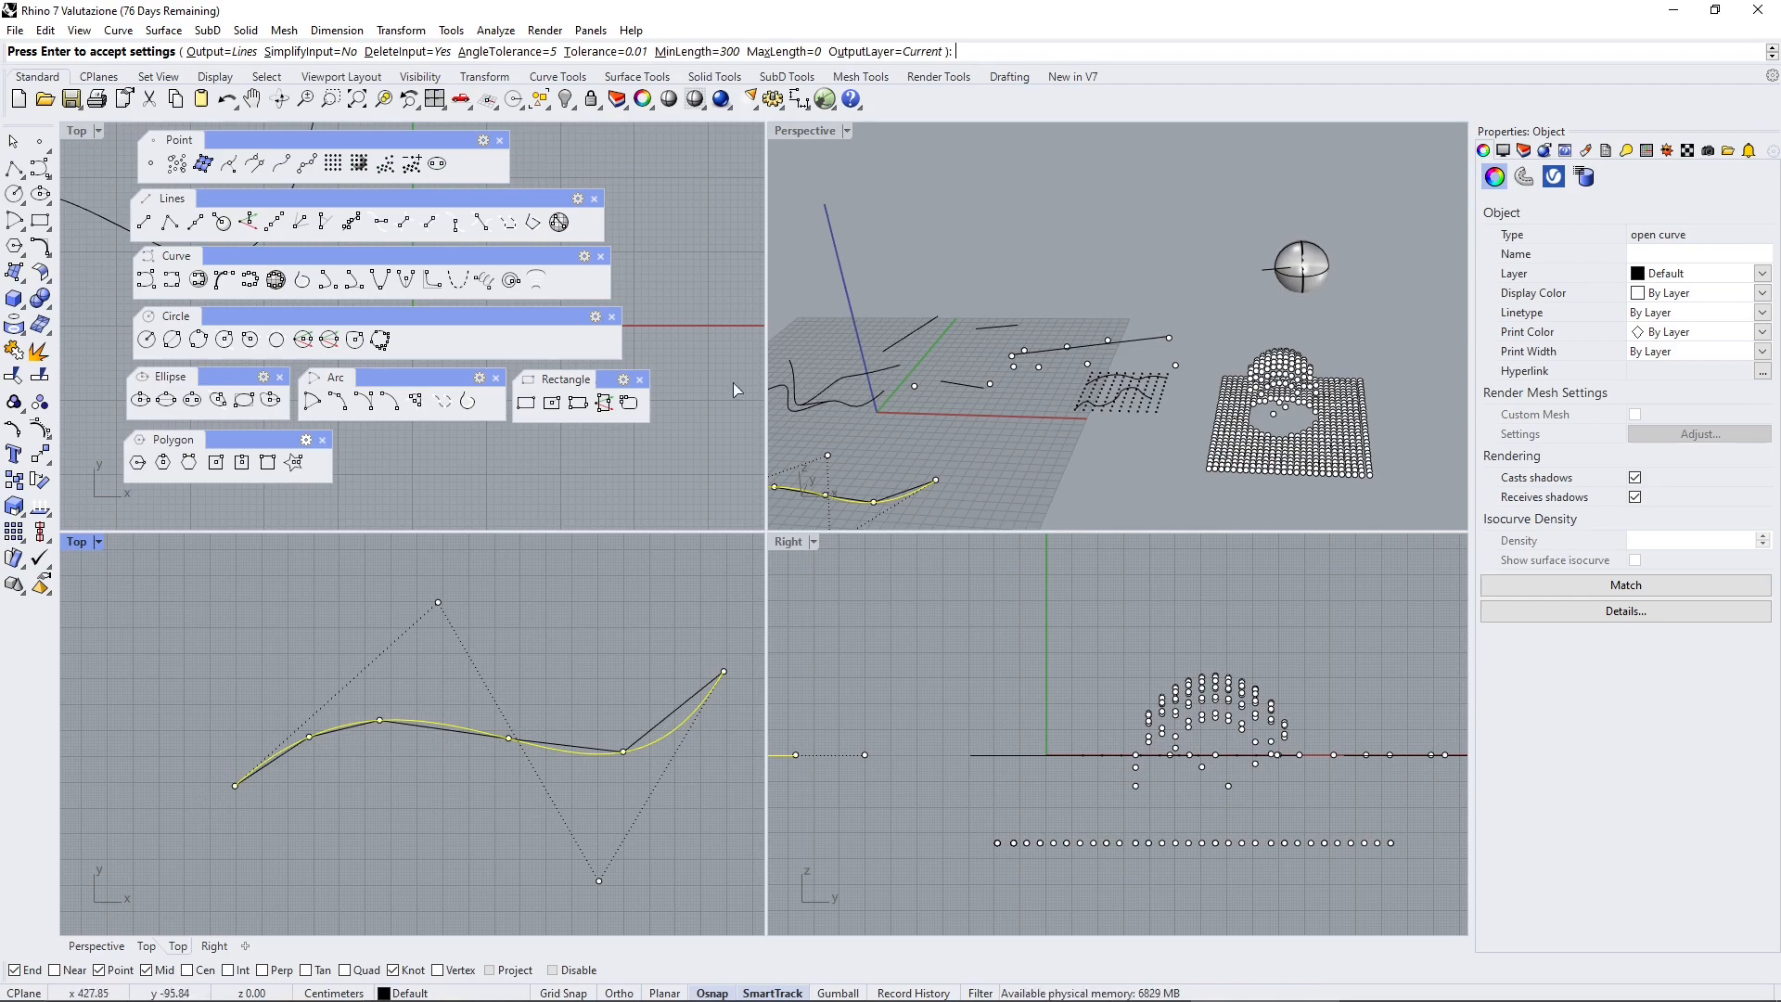
click(784, 52)
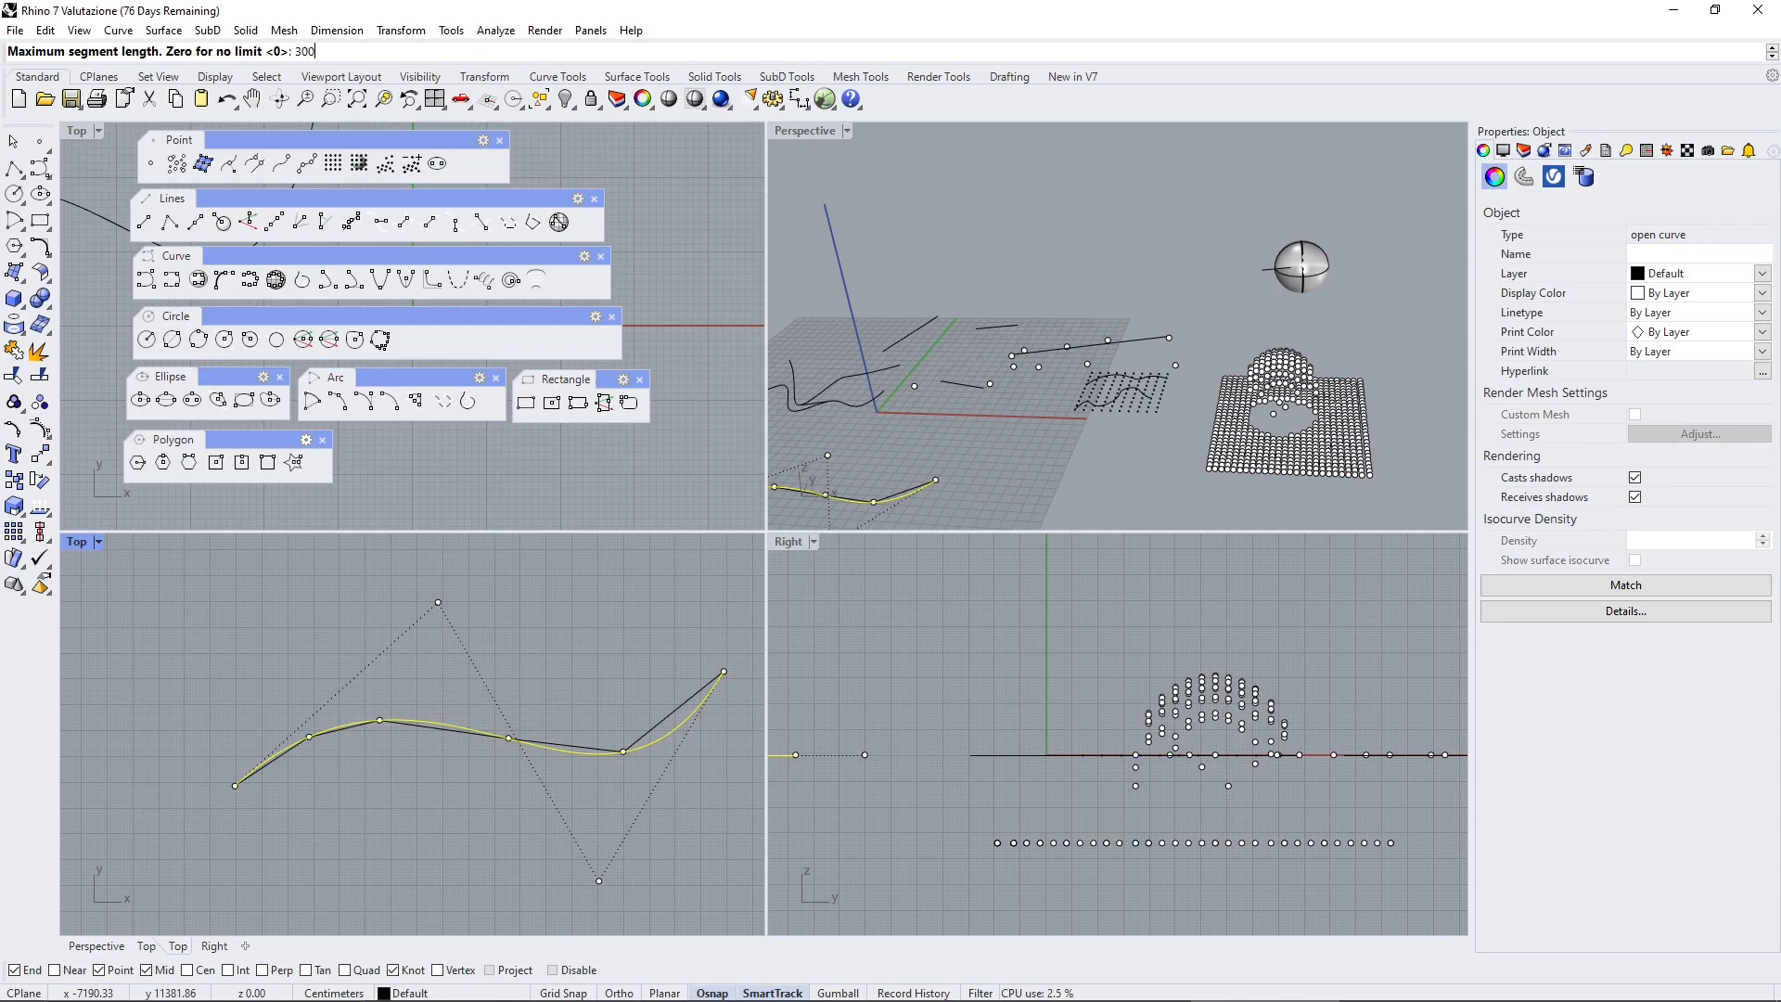
key(Return)
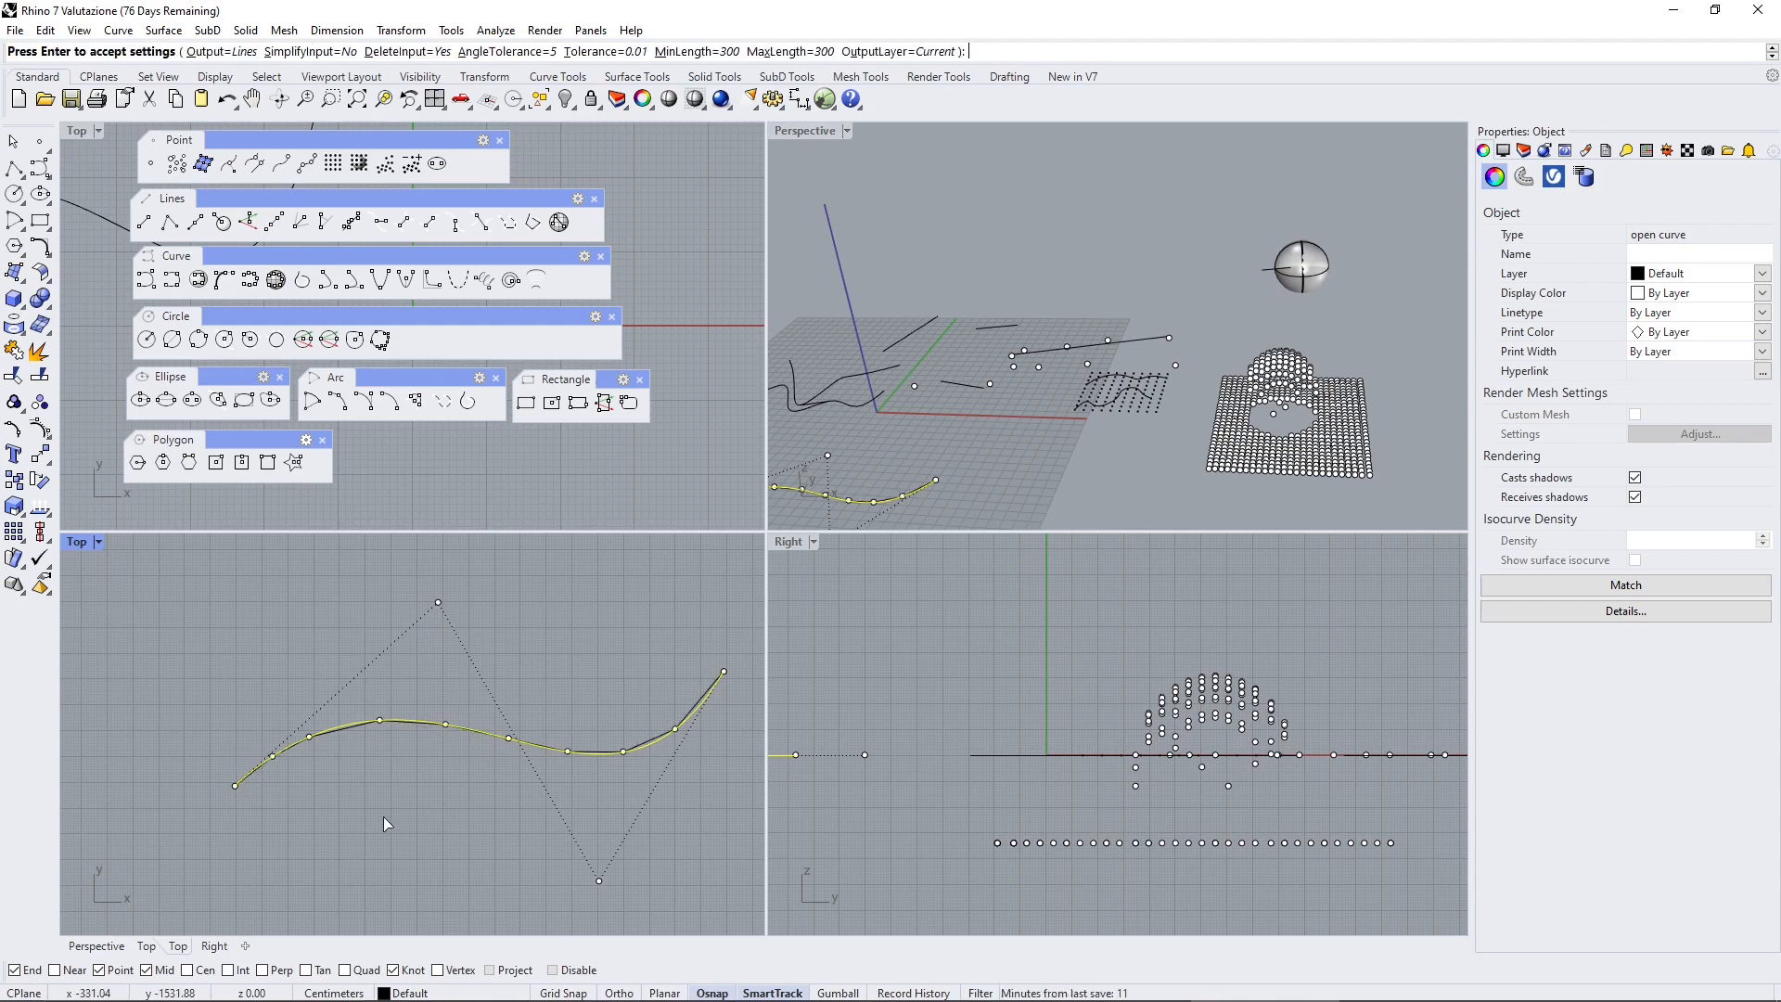
key(Return)
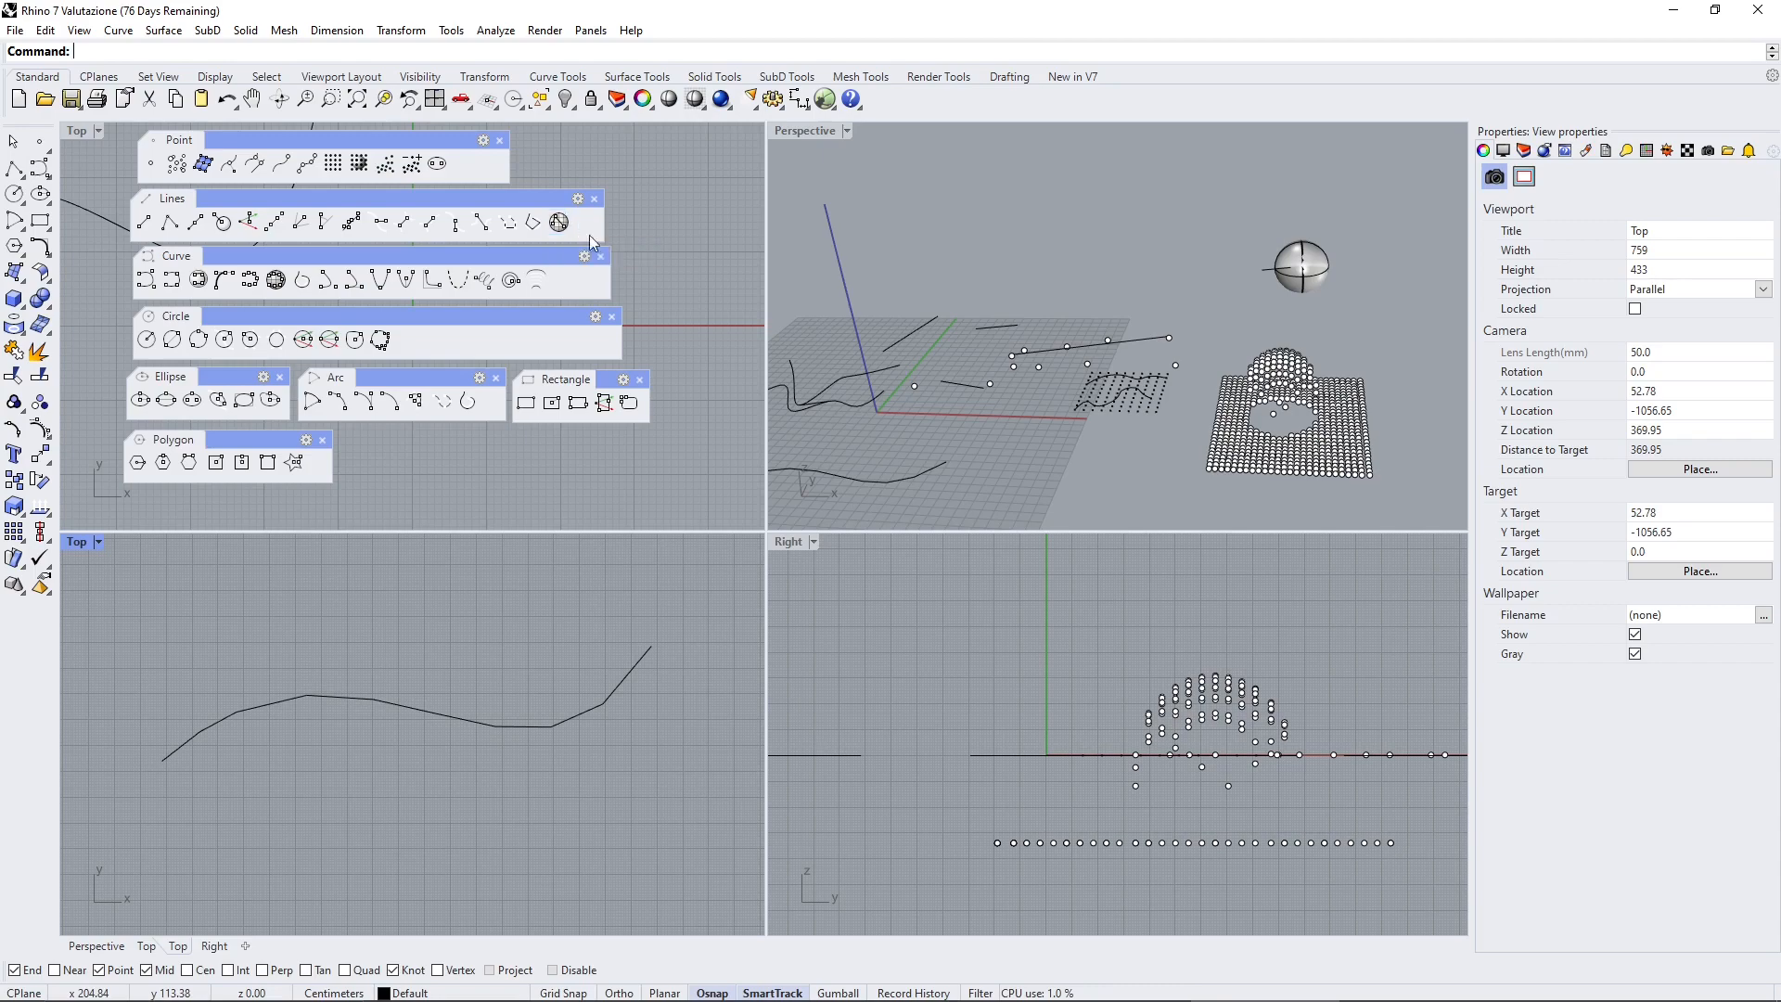
Create a UV-style mesh sphere with 10 vertical and 10 around faces beside the existing sphere in the Perspective view
click(442, 31)
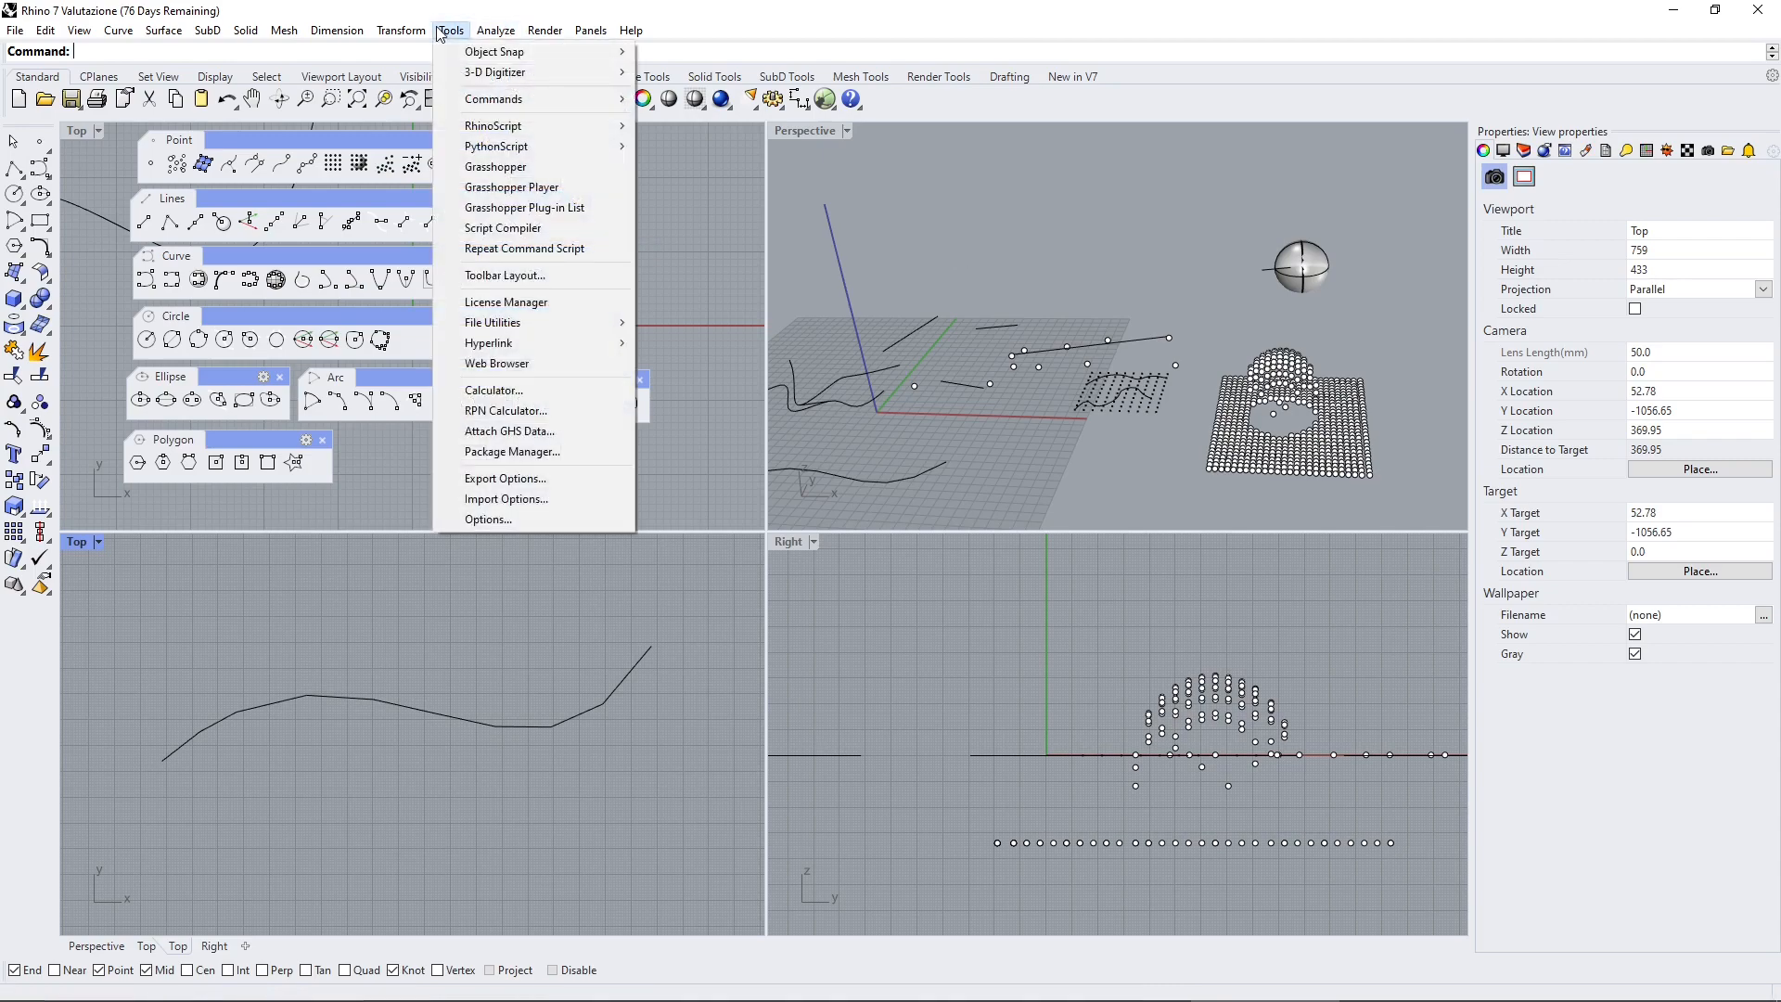
mouse_move(283, 30)
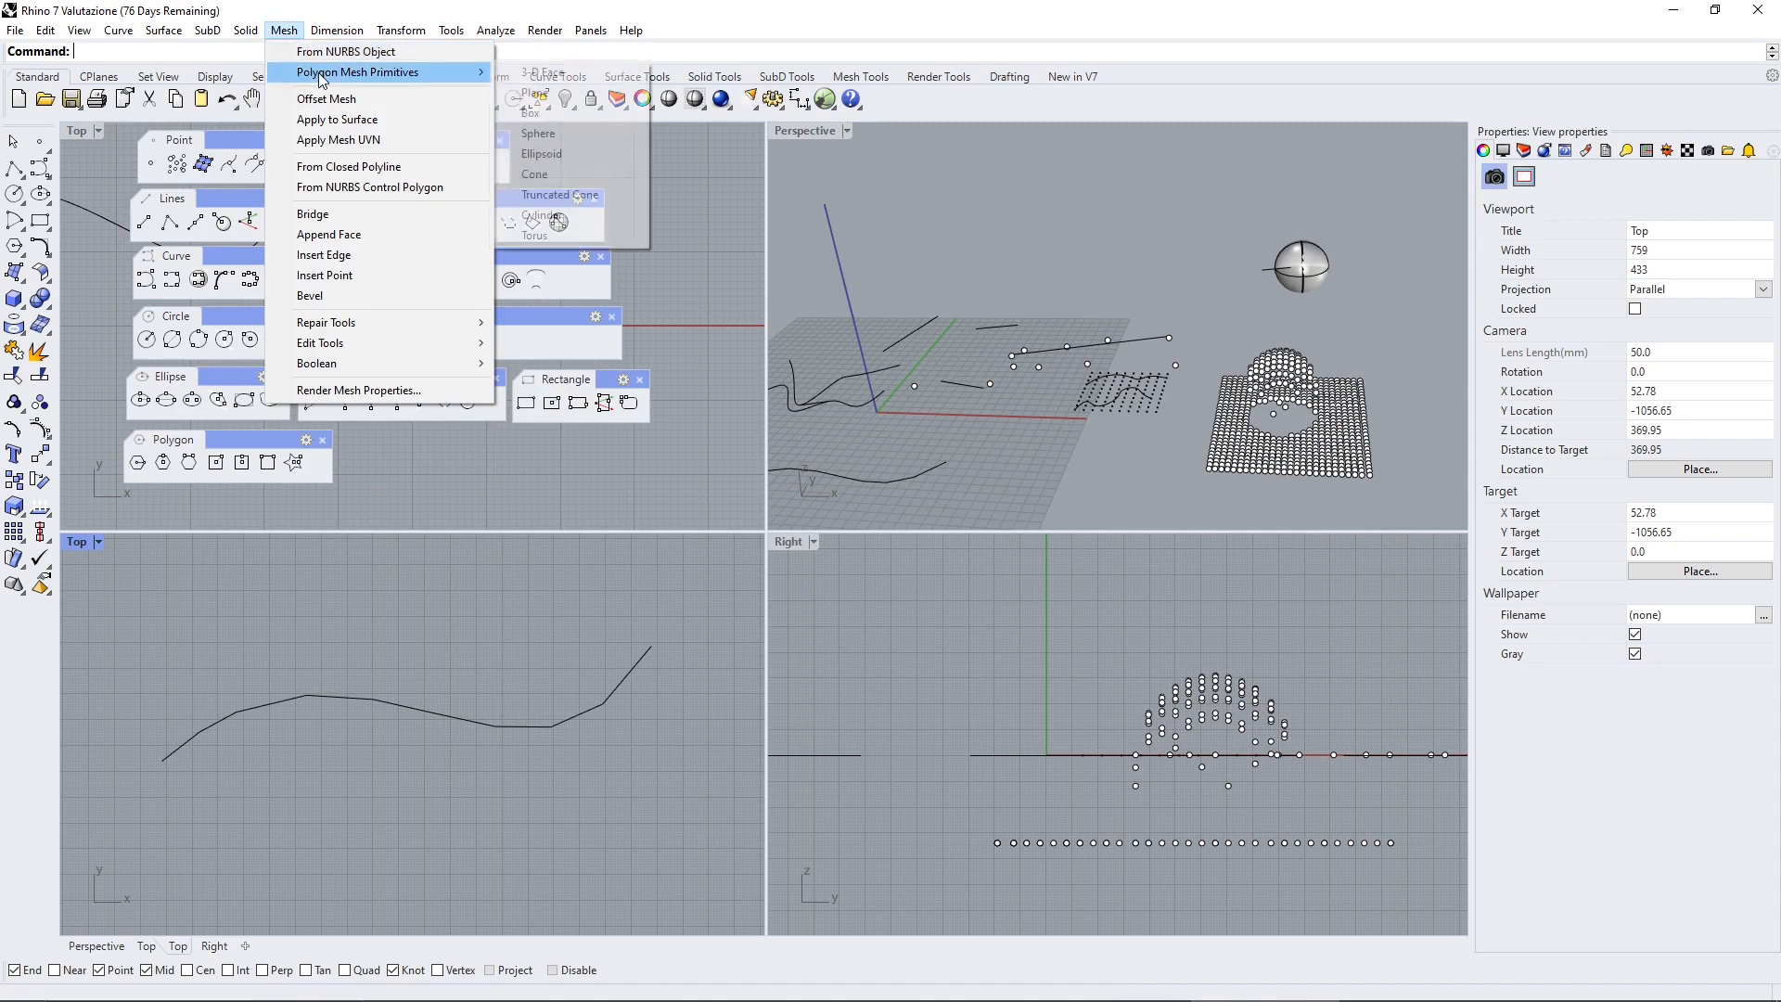
mouse_move(390, 72)
click(545, 135)
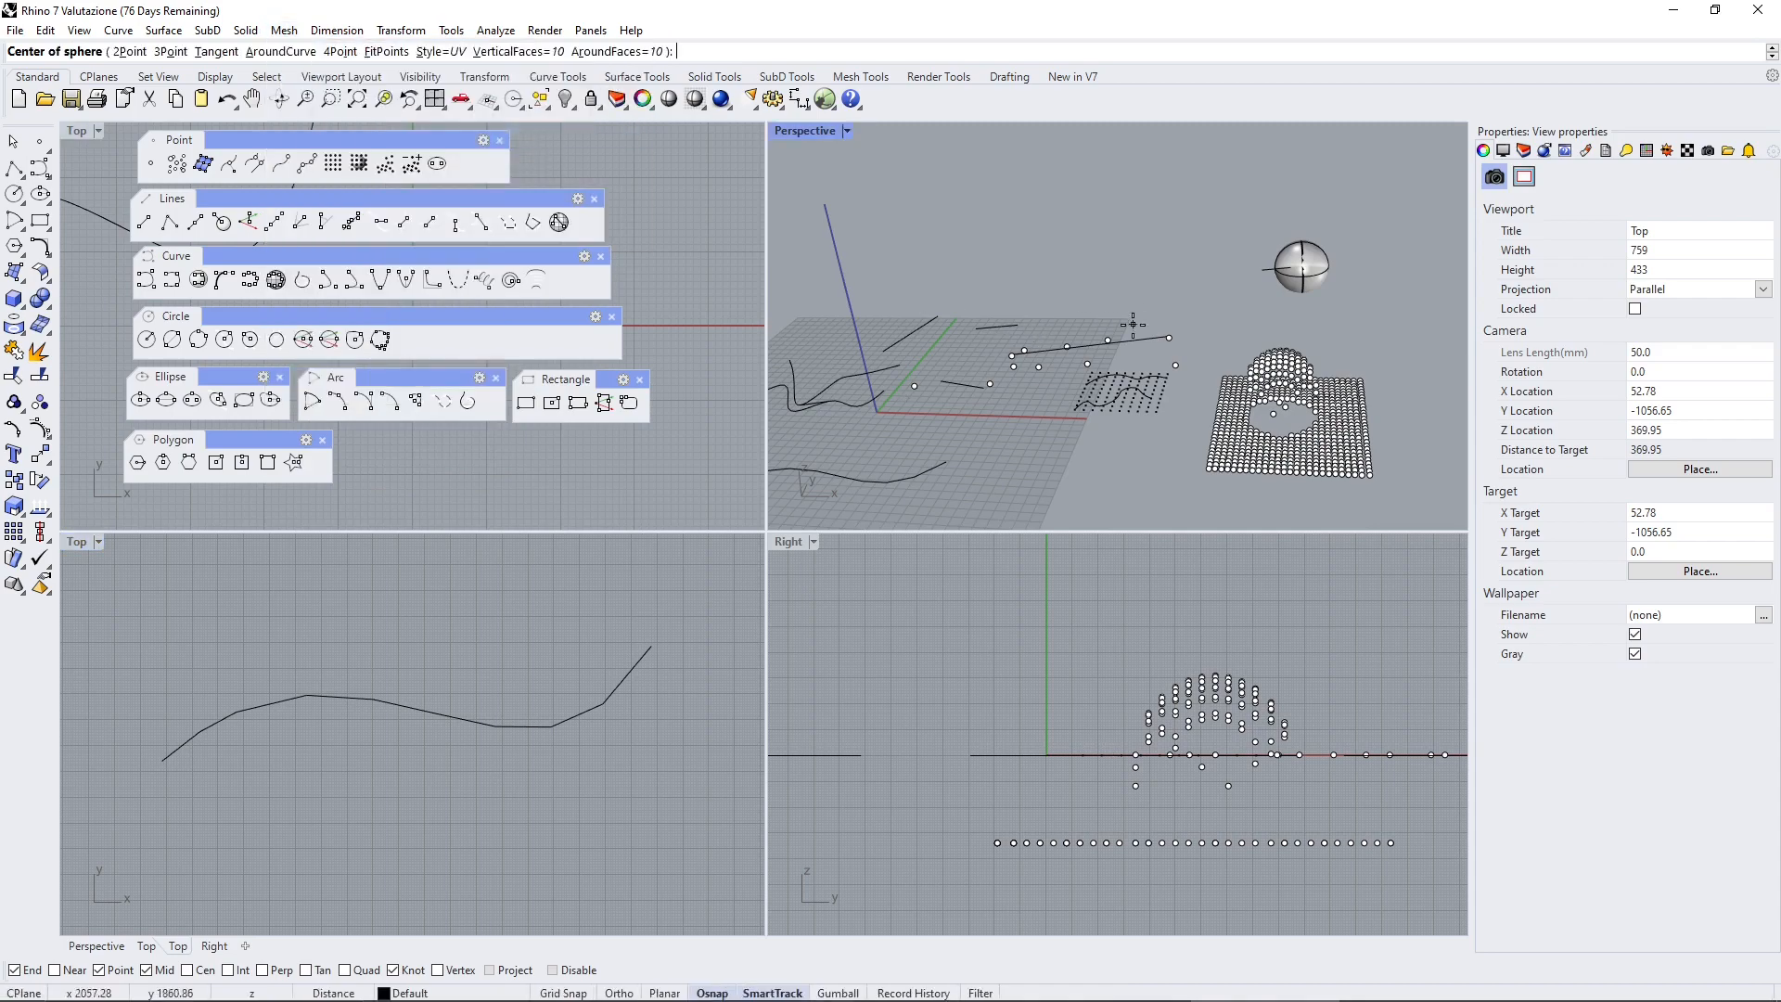
click(1178, 289)
click(1181, 312)
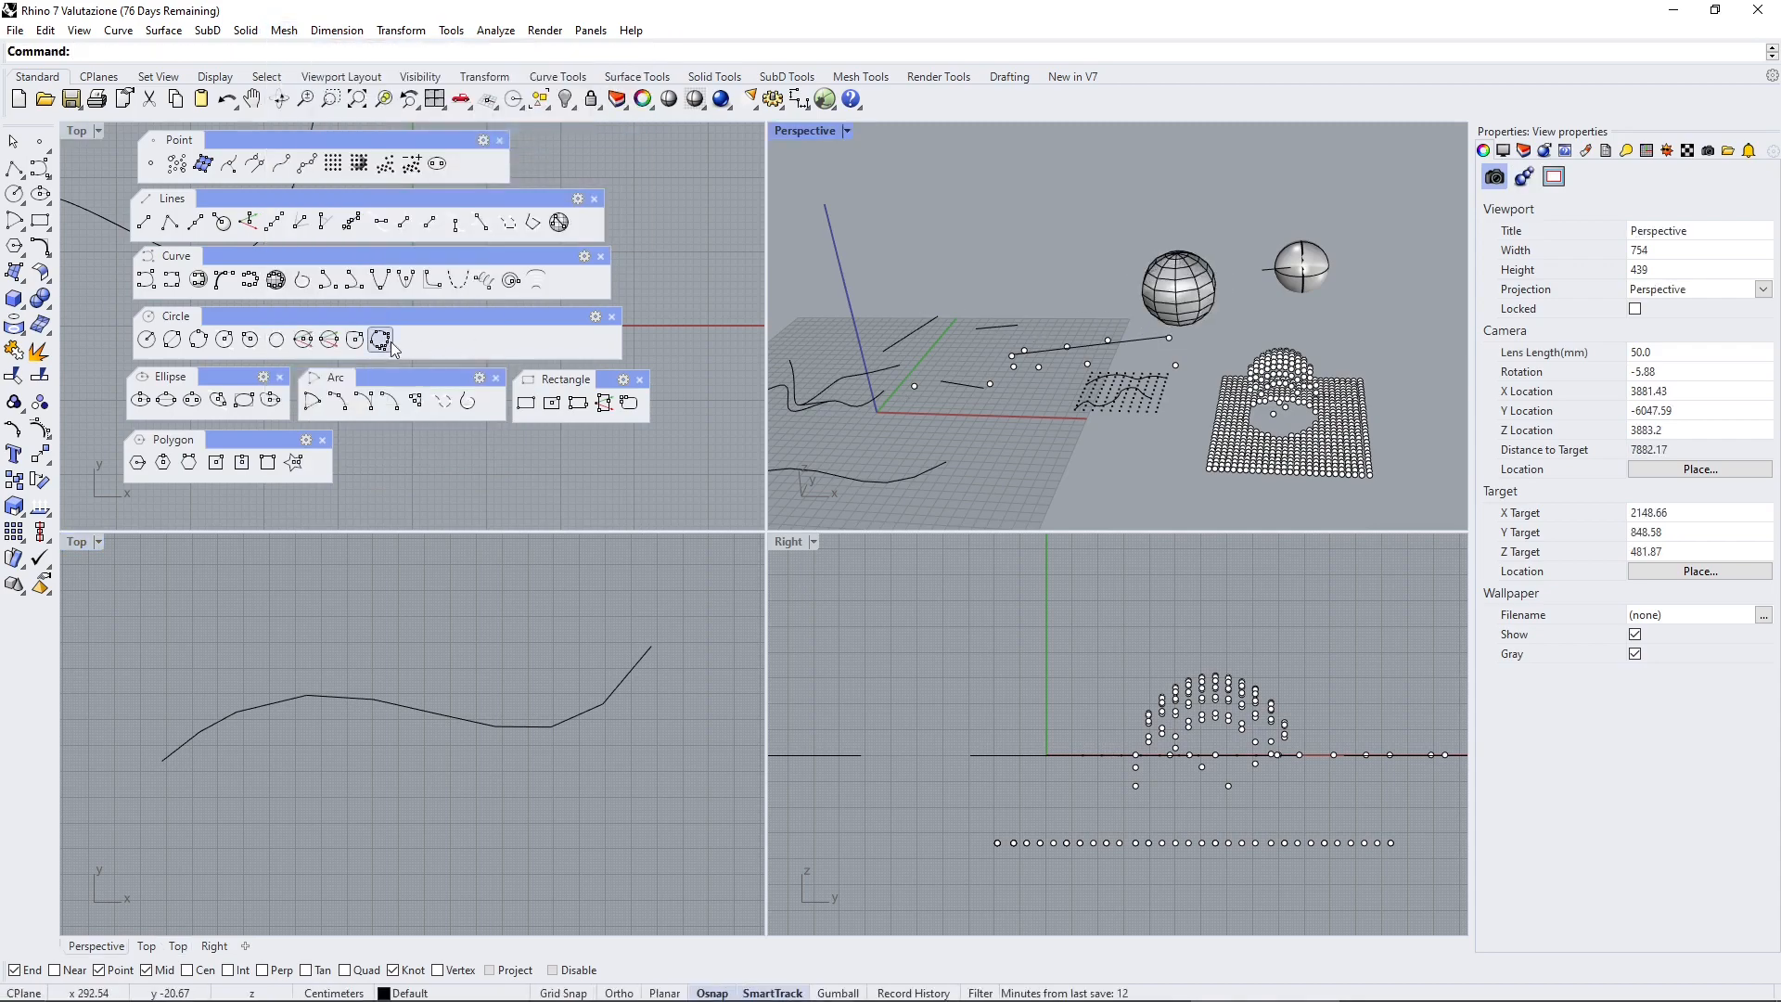
Draw an open six-point polyline on the front faces of the mesh sphere
click(558, 222)
scroll(1033, 321, up, 6)
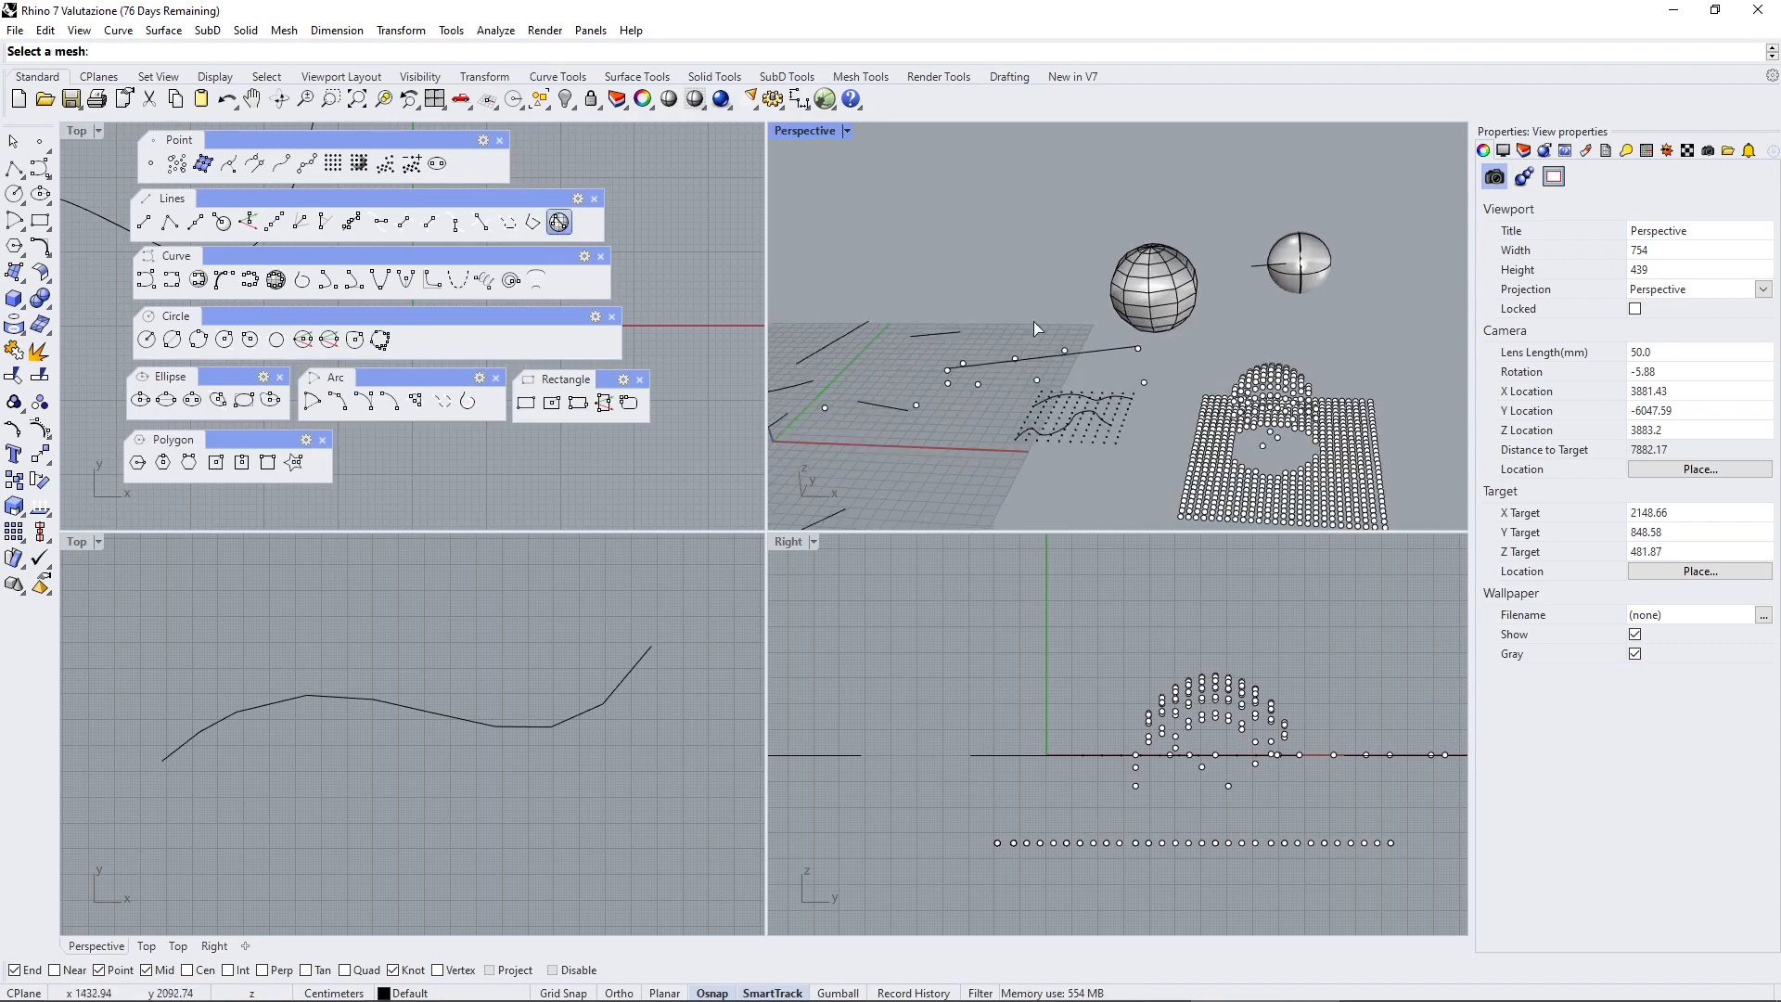
click(1237, 332)
right_drag(1249, 353, 1207, 363)
scroll(1282, 280, up, 5)
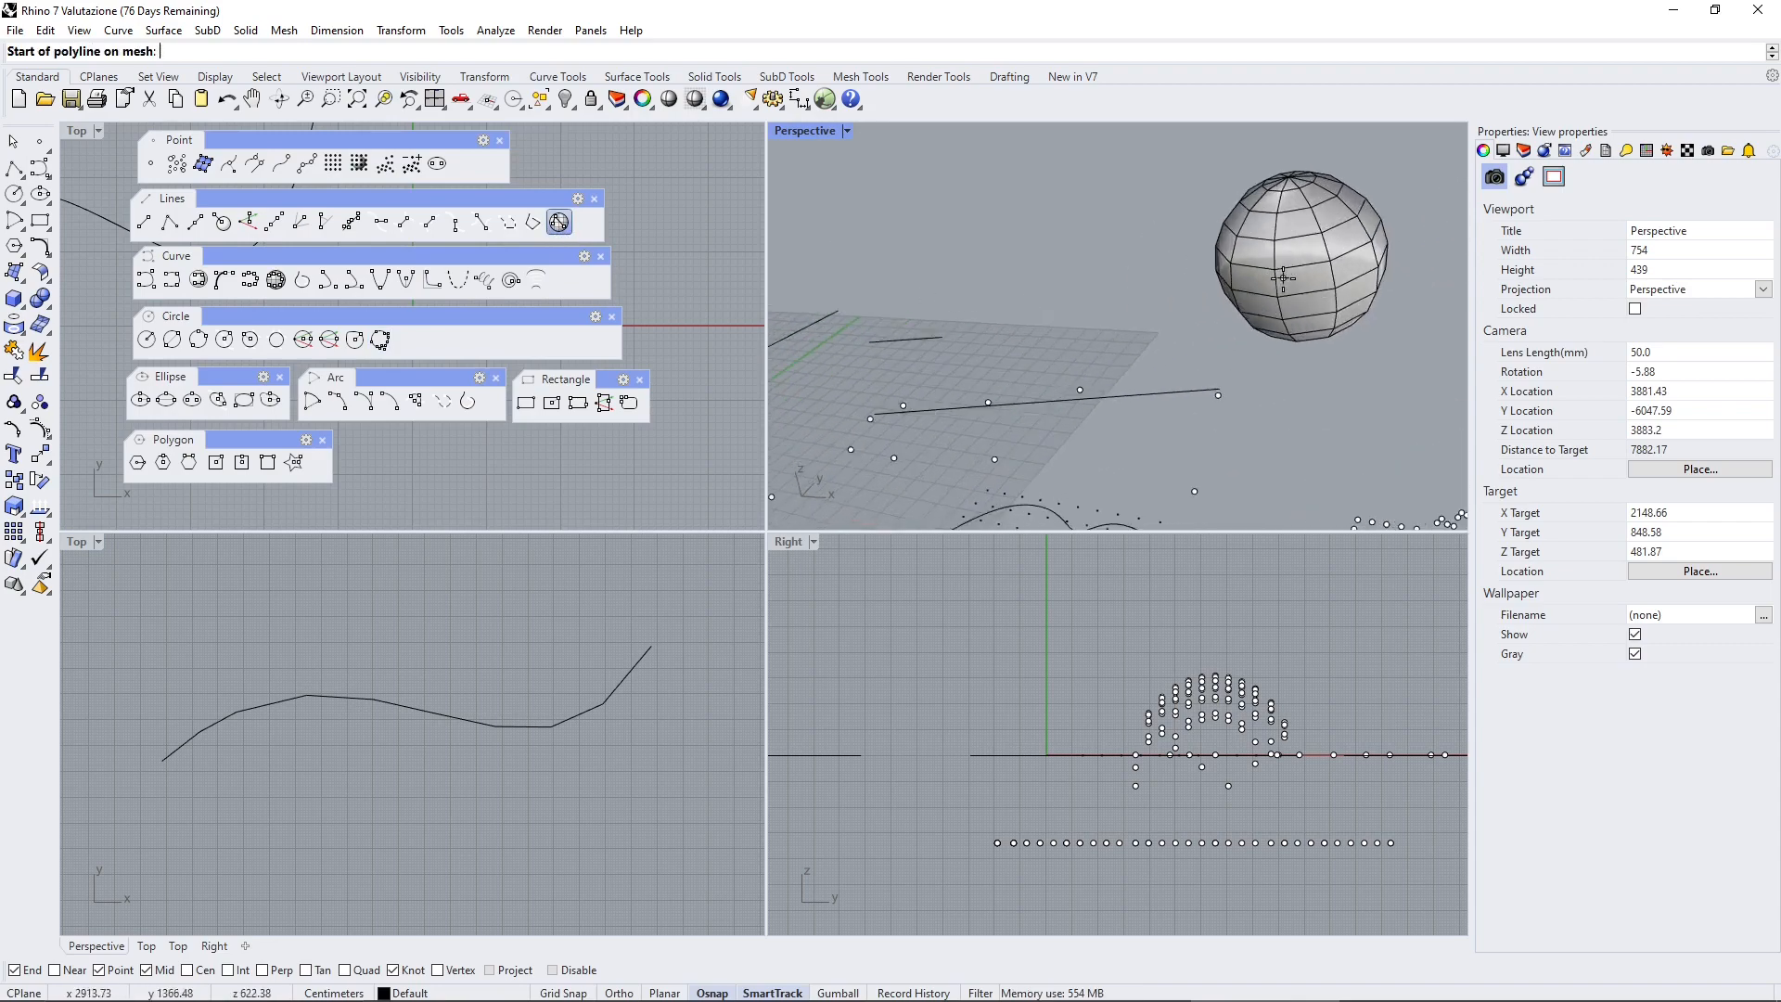
click(1225, 333)
click(1313, 260)
click(1232, 156)
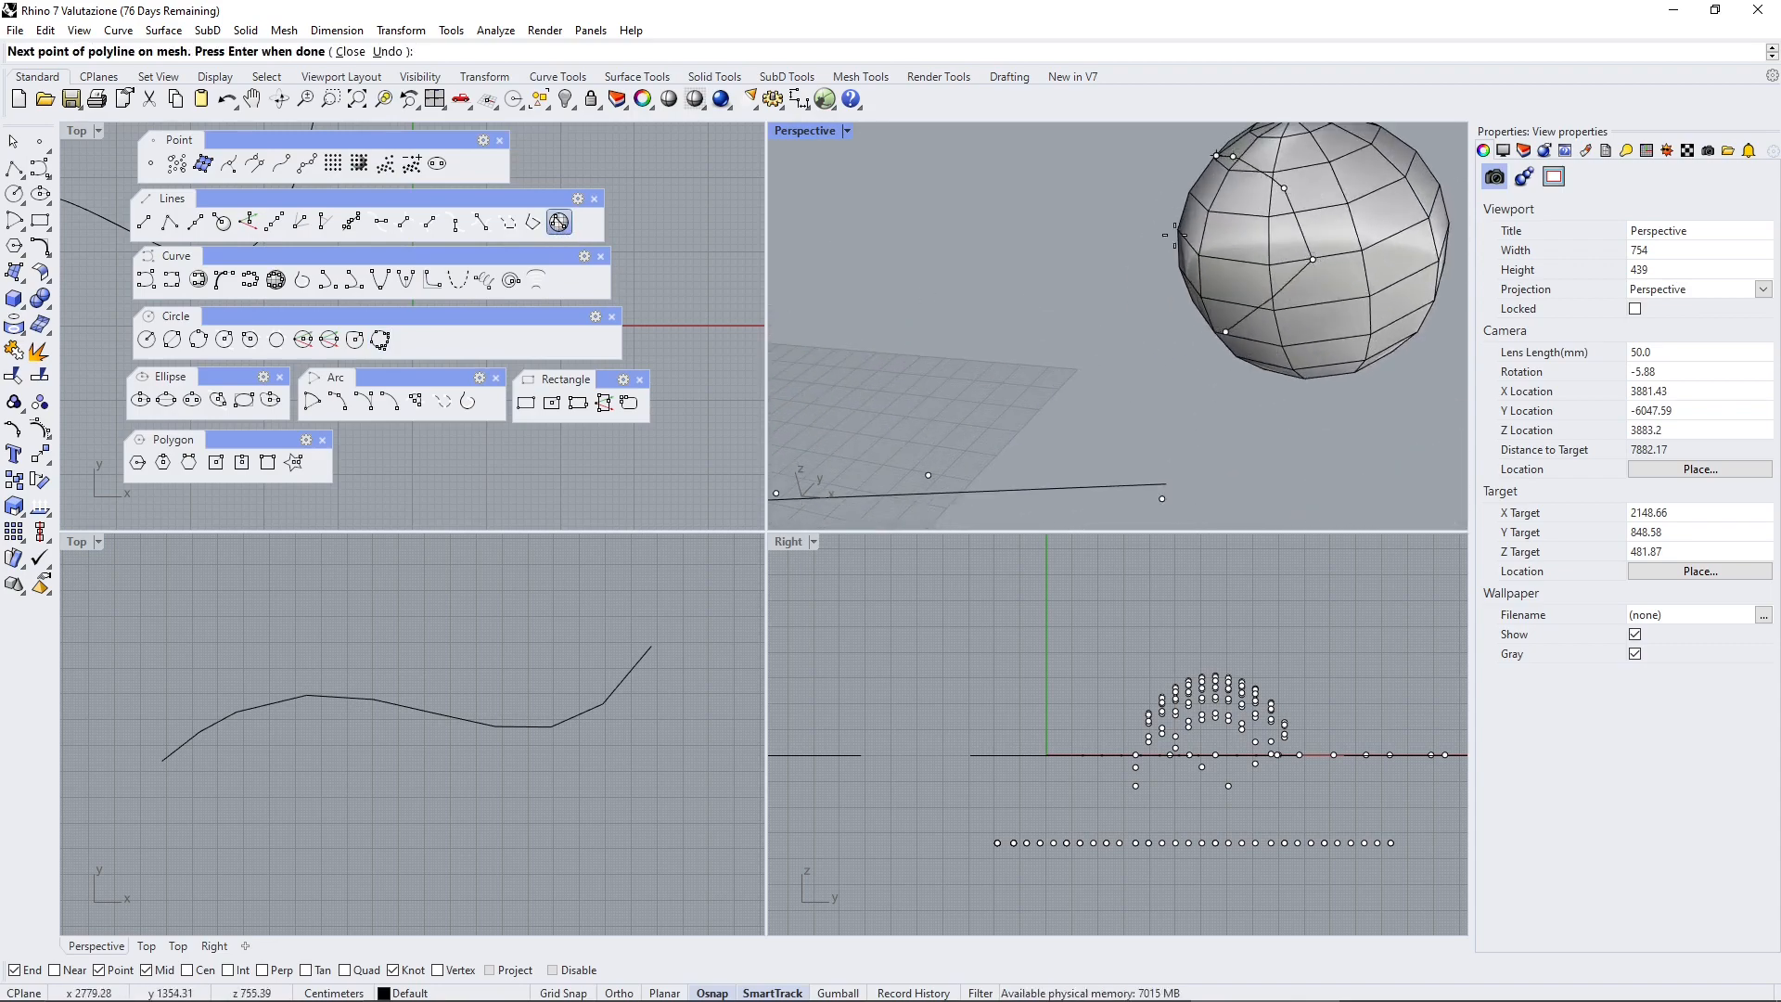
click(1207, 276)
click(1269, 262)
click(1272, 218)
right_click(1275, 221)
scroll(1105, 387, down, 10)
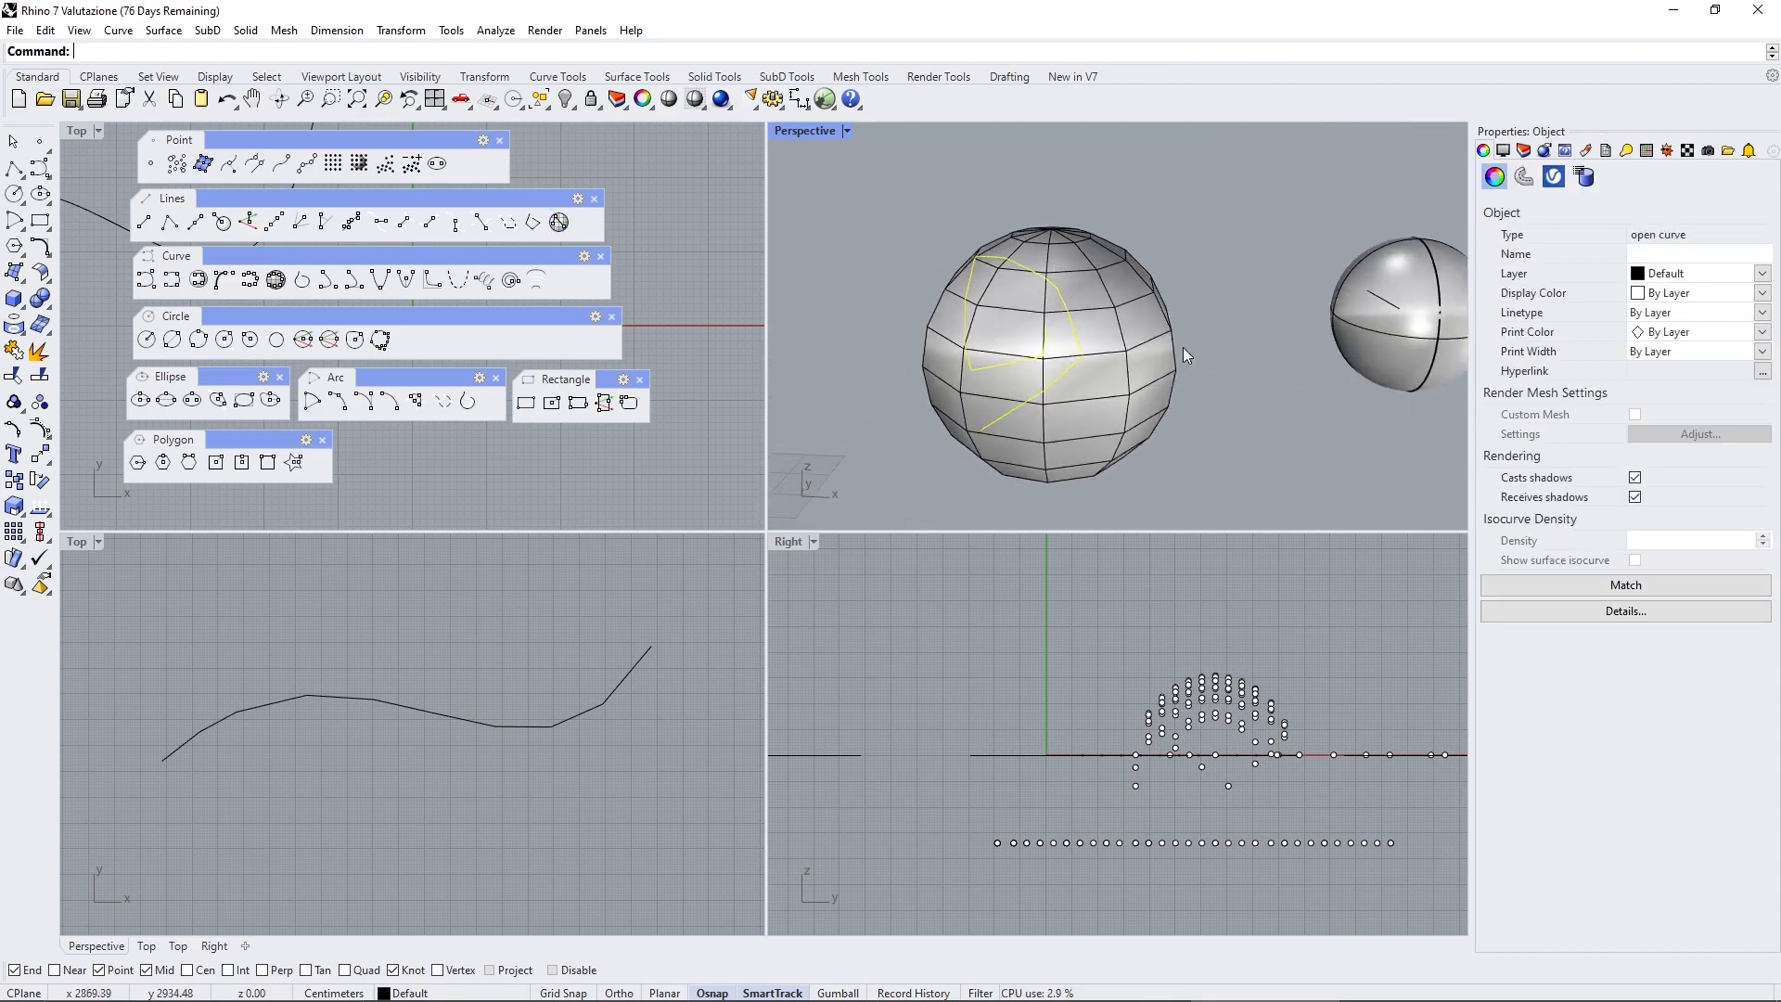
Build an open degree 3 interpolated curve with uniform knots through eight scattered points around the fitted line above the point grid
scroll(983, 382, up, 6)
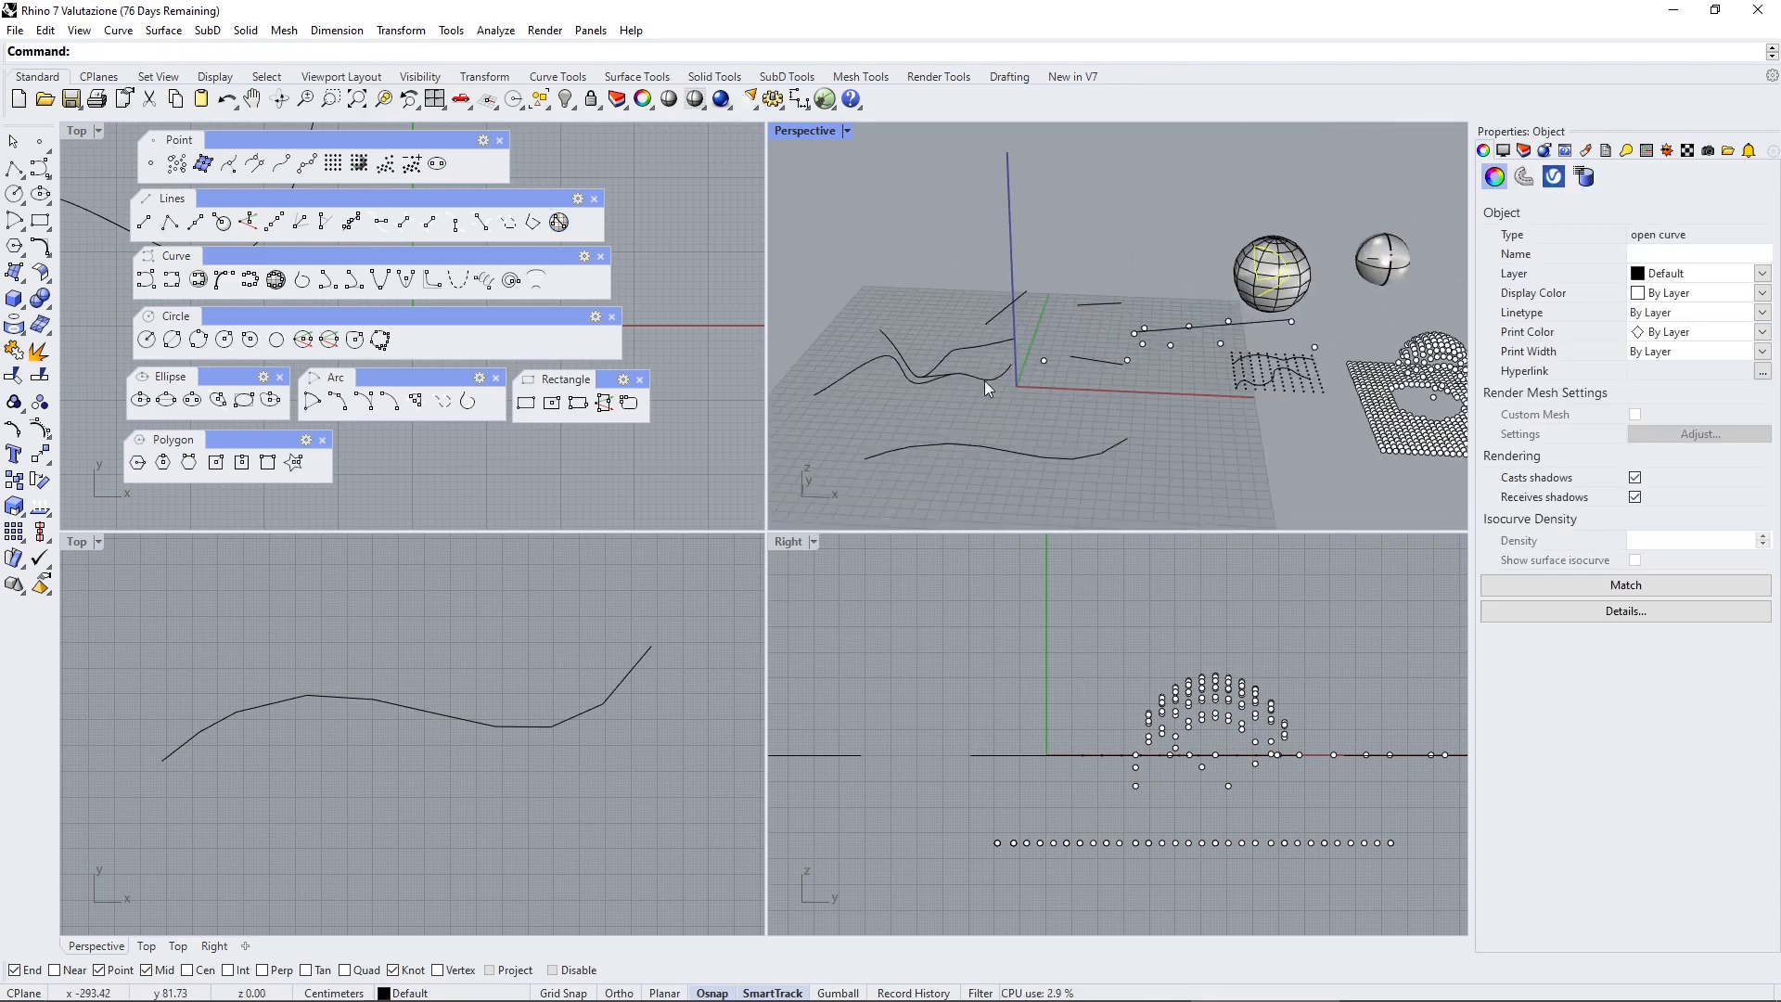
right_drag(983, 380, 1122, 430)
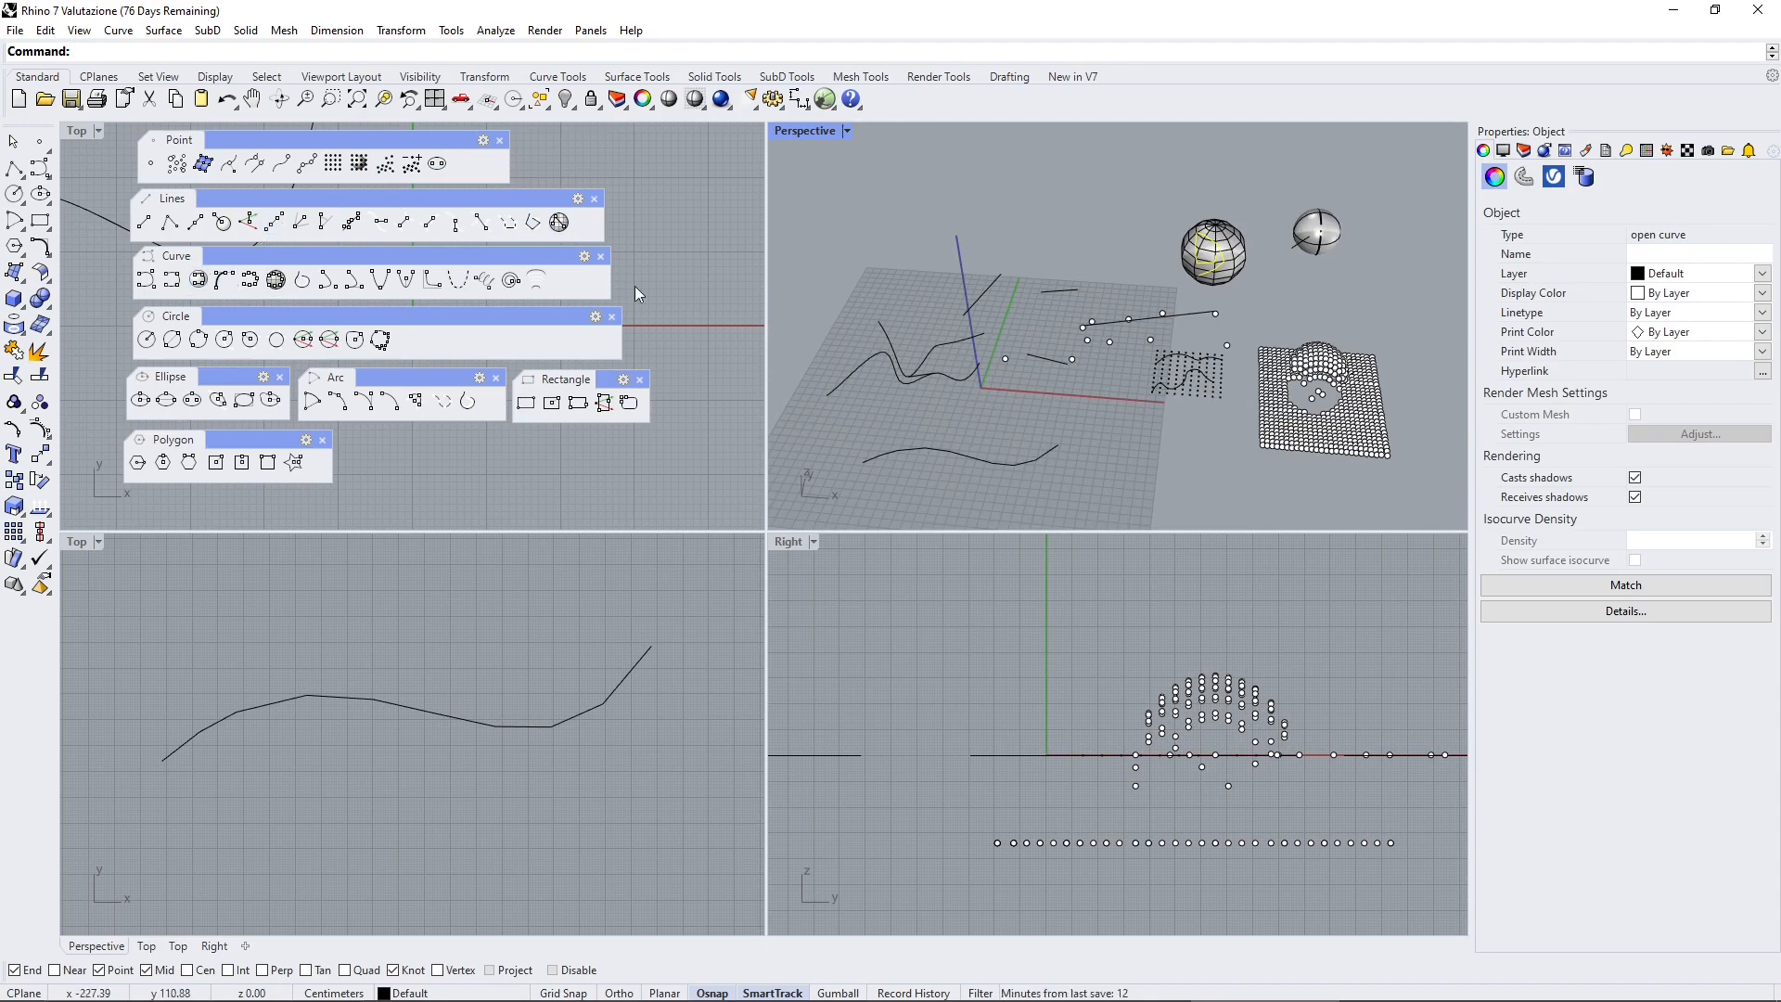
right_click(147, 280)
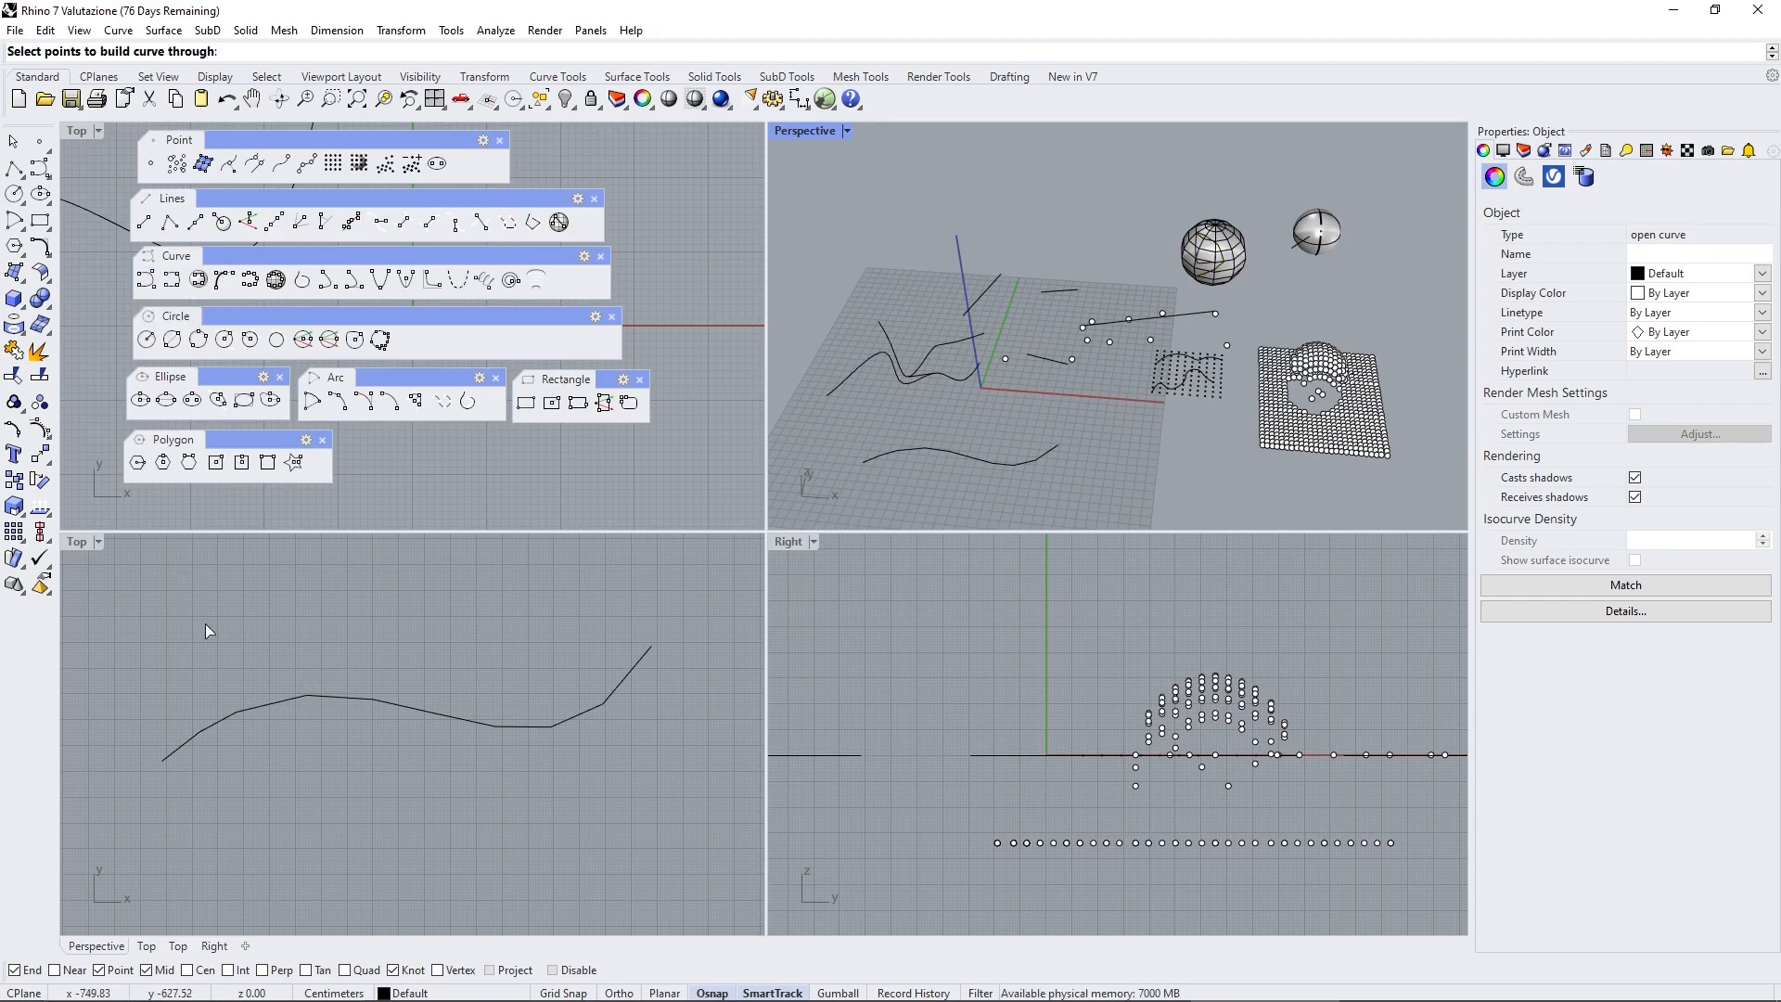
scroll(208, 642, down, 5)
scroll(214, 651, up, 8)
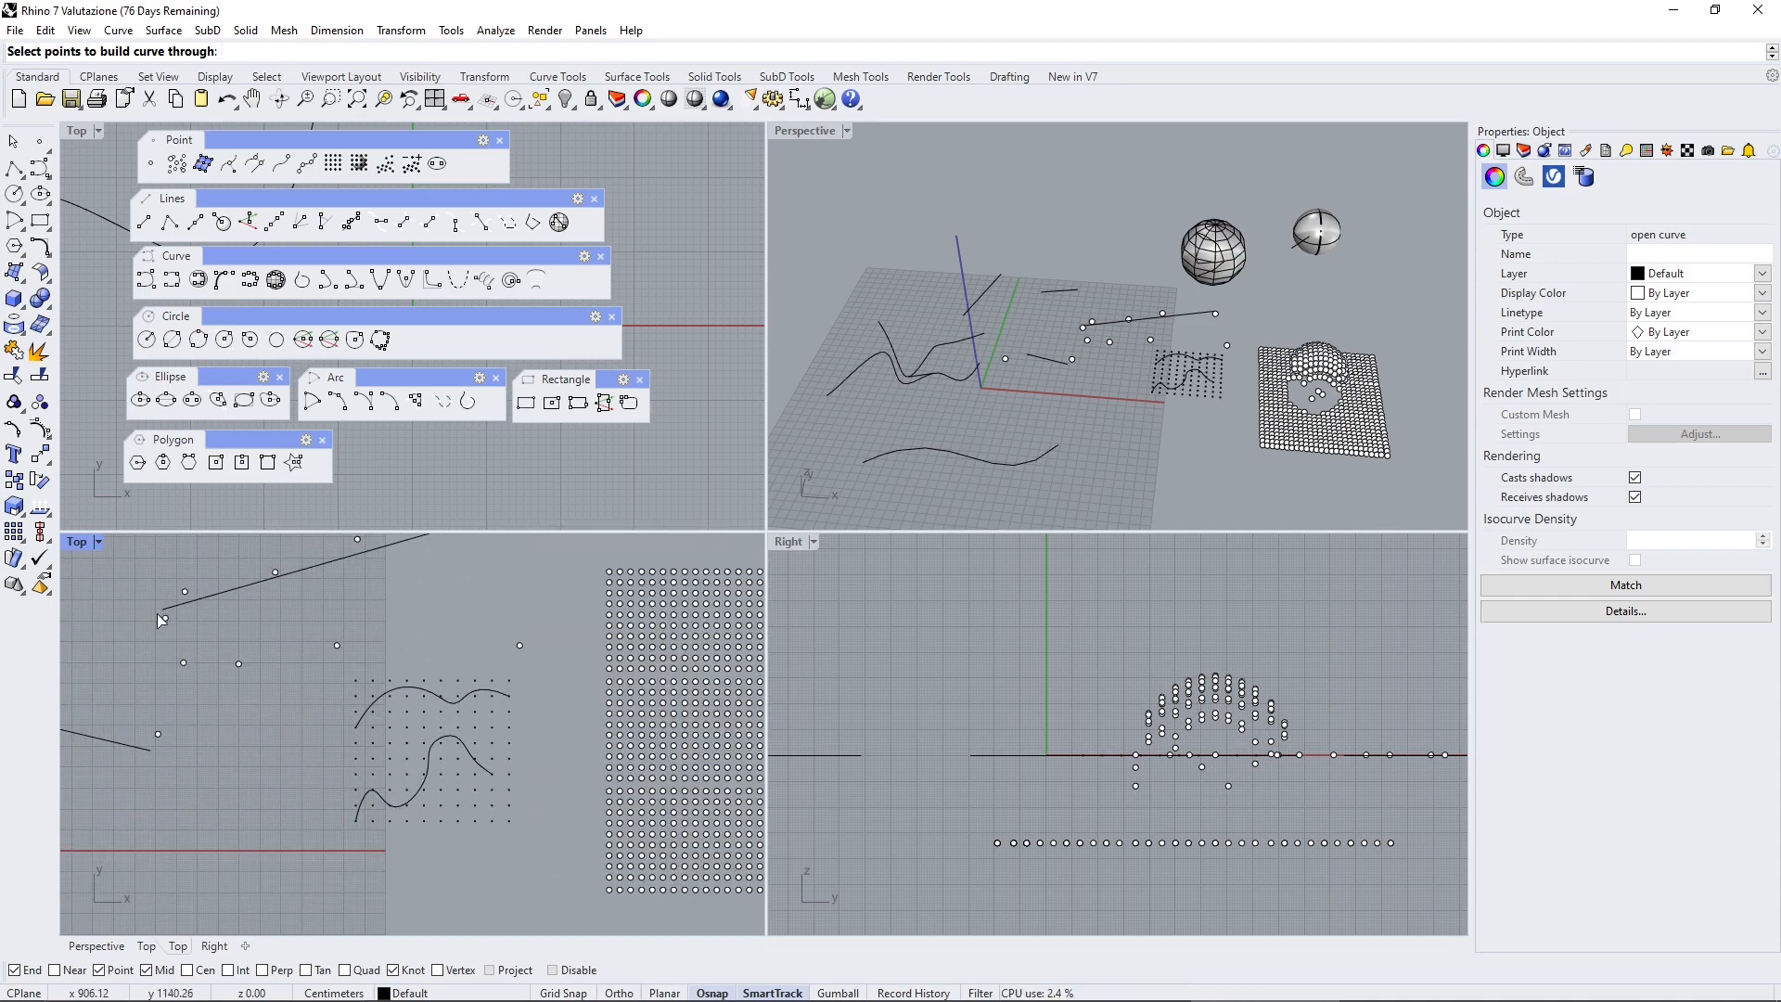
click(163, 617)
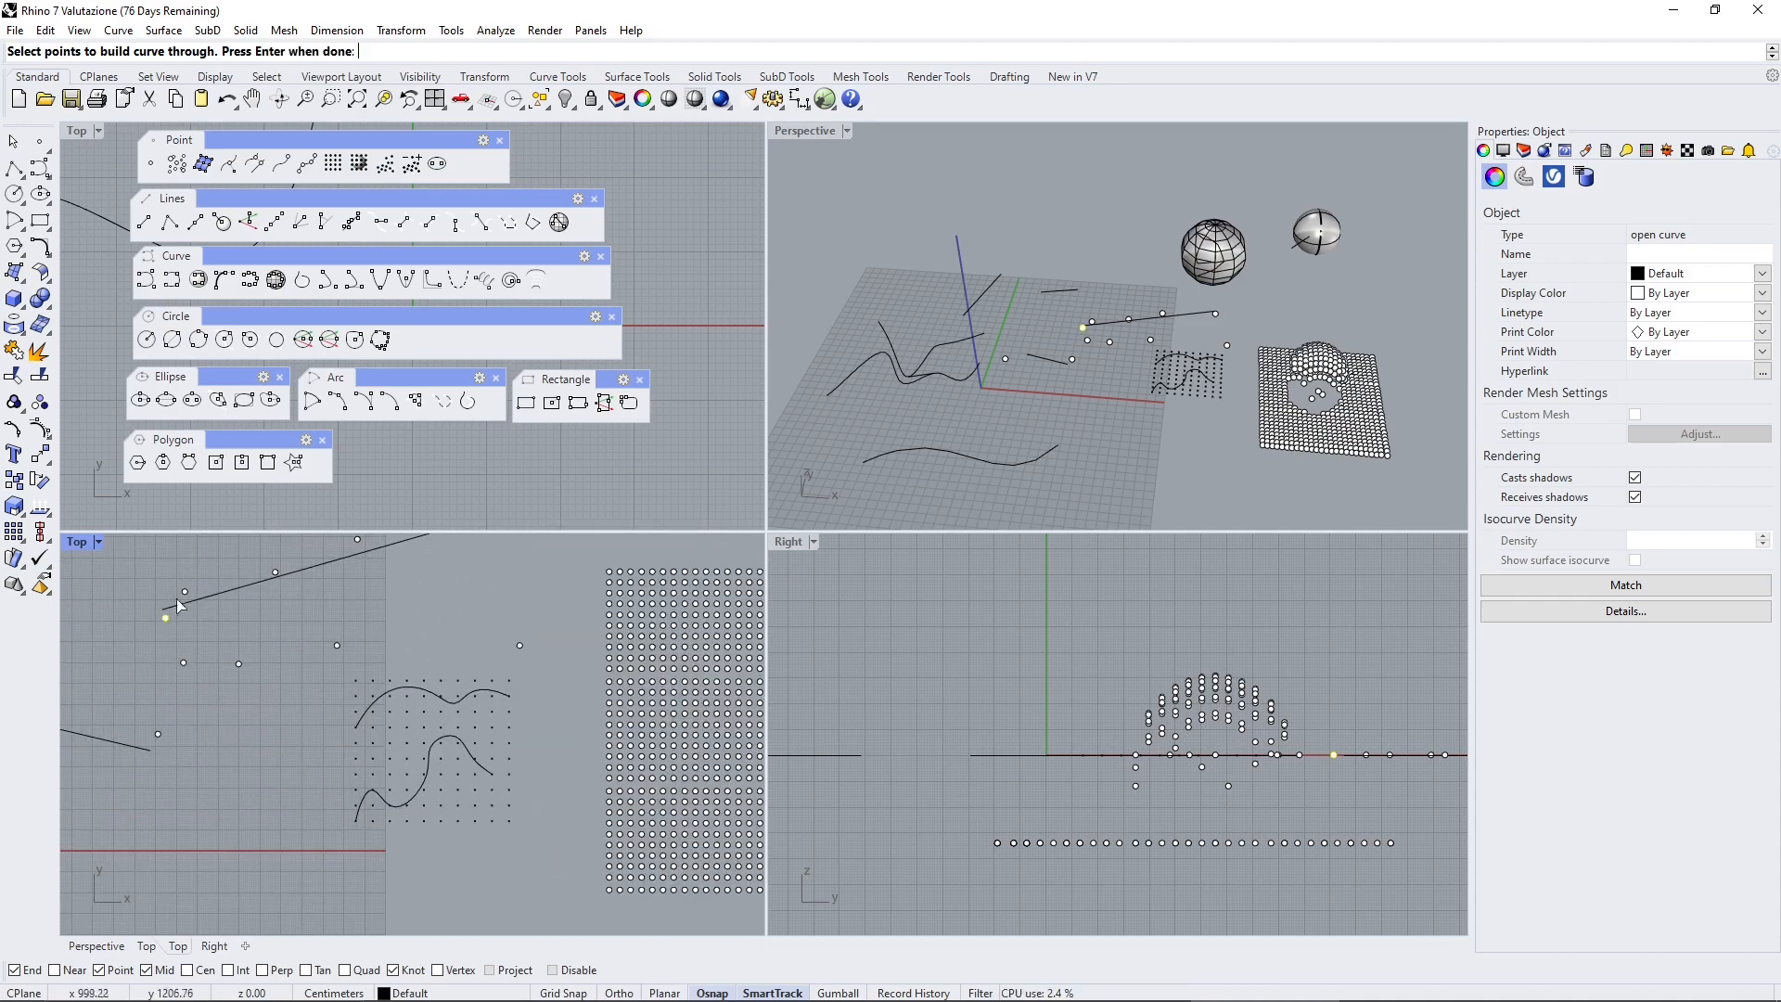
click(337, 643)
scroll(338, 638, down, 2)
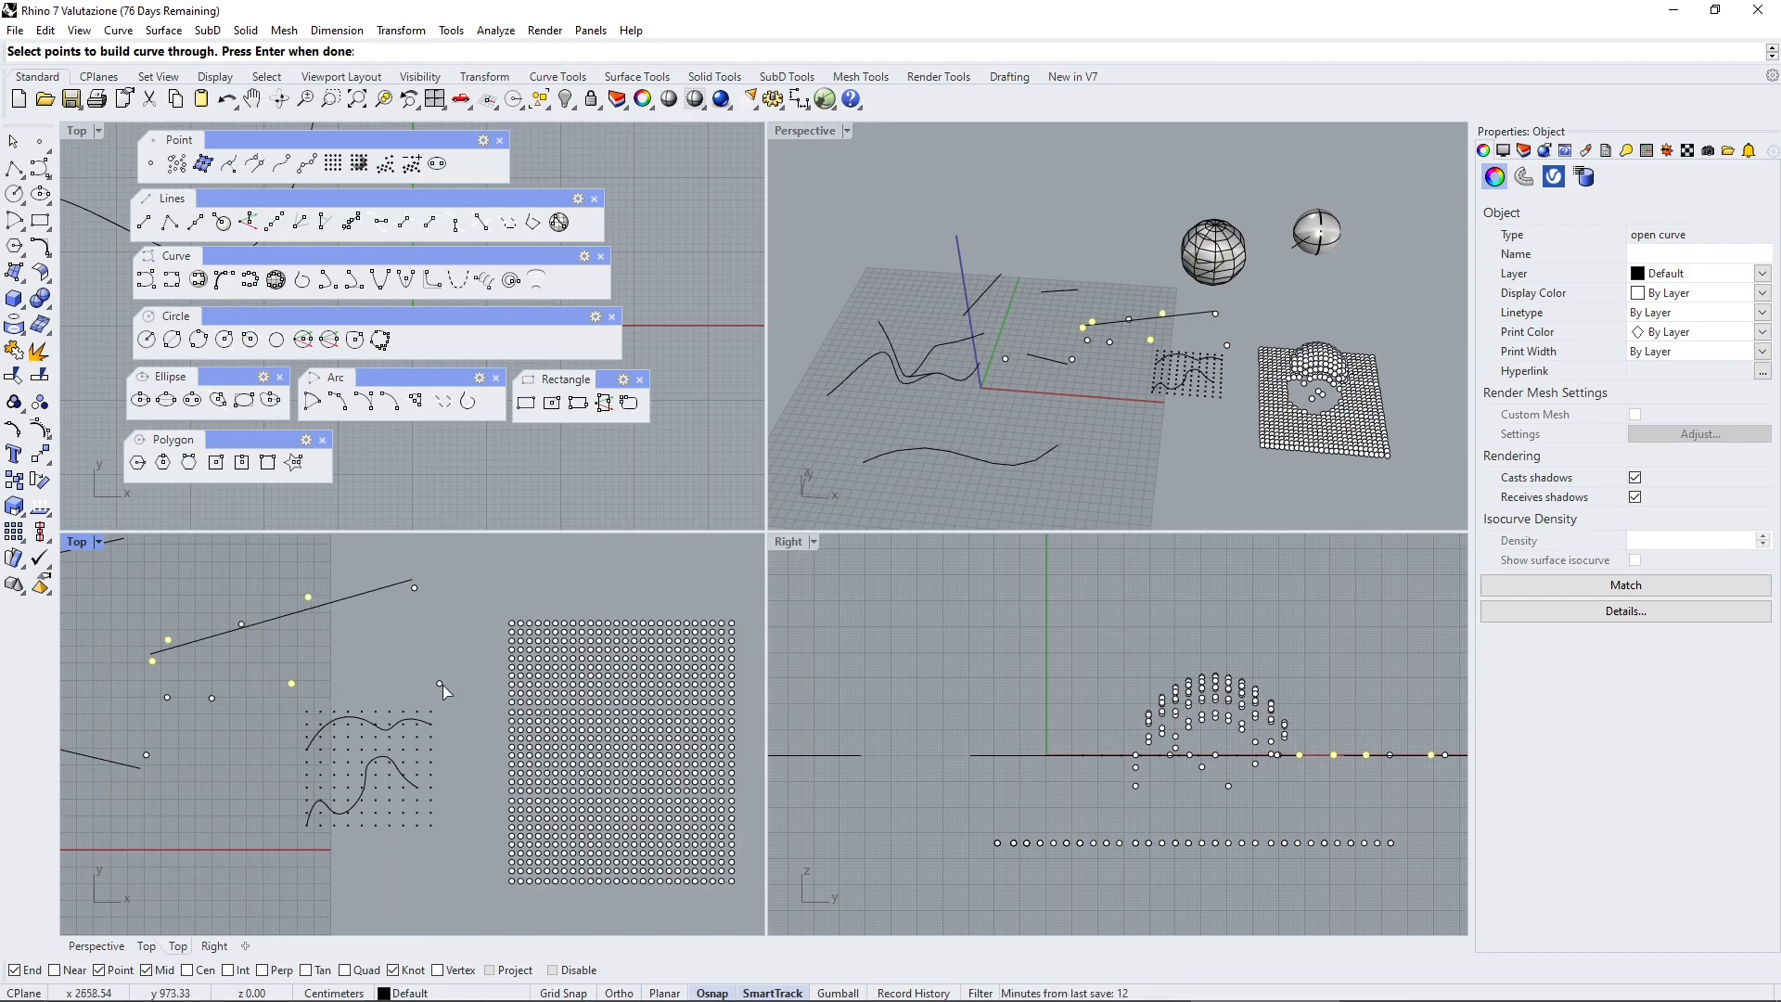
click(414, 587)
click(169, 696)
key(Return)
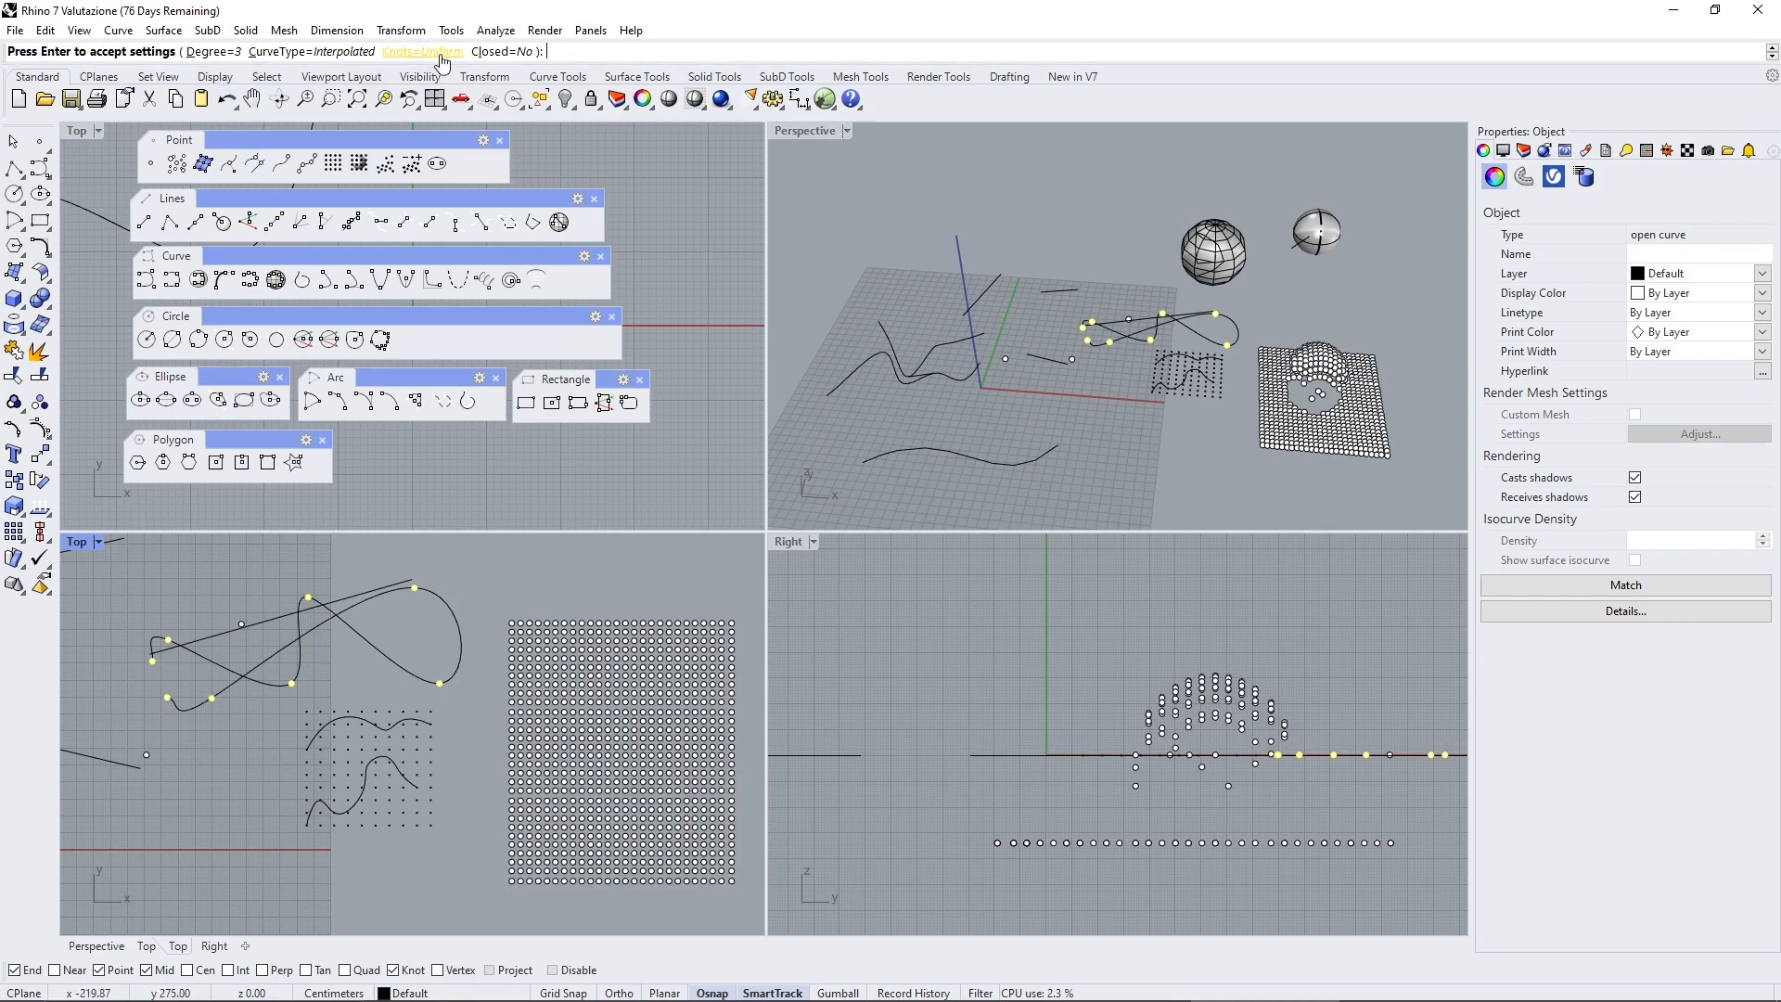
key(Return)
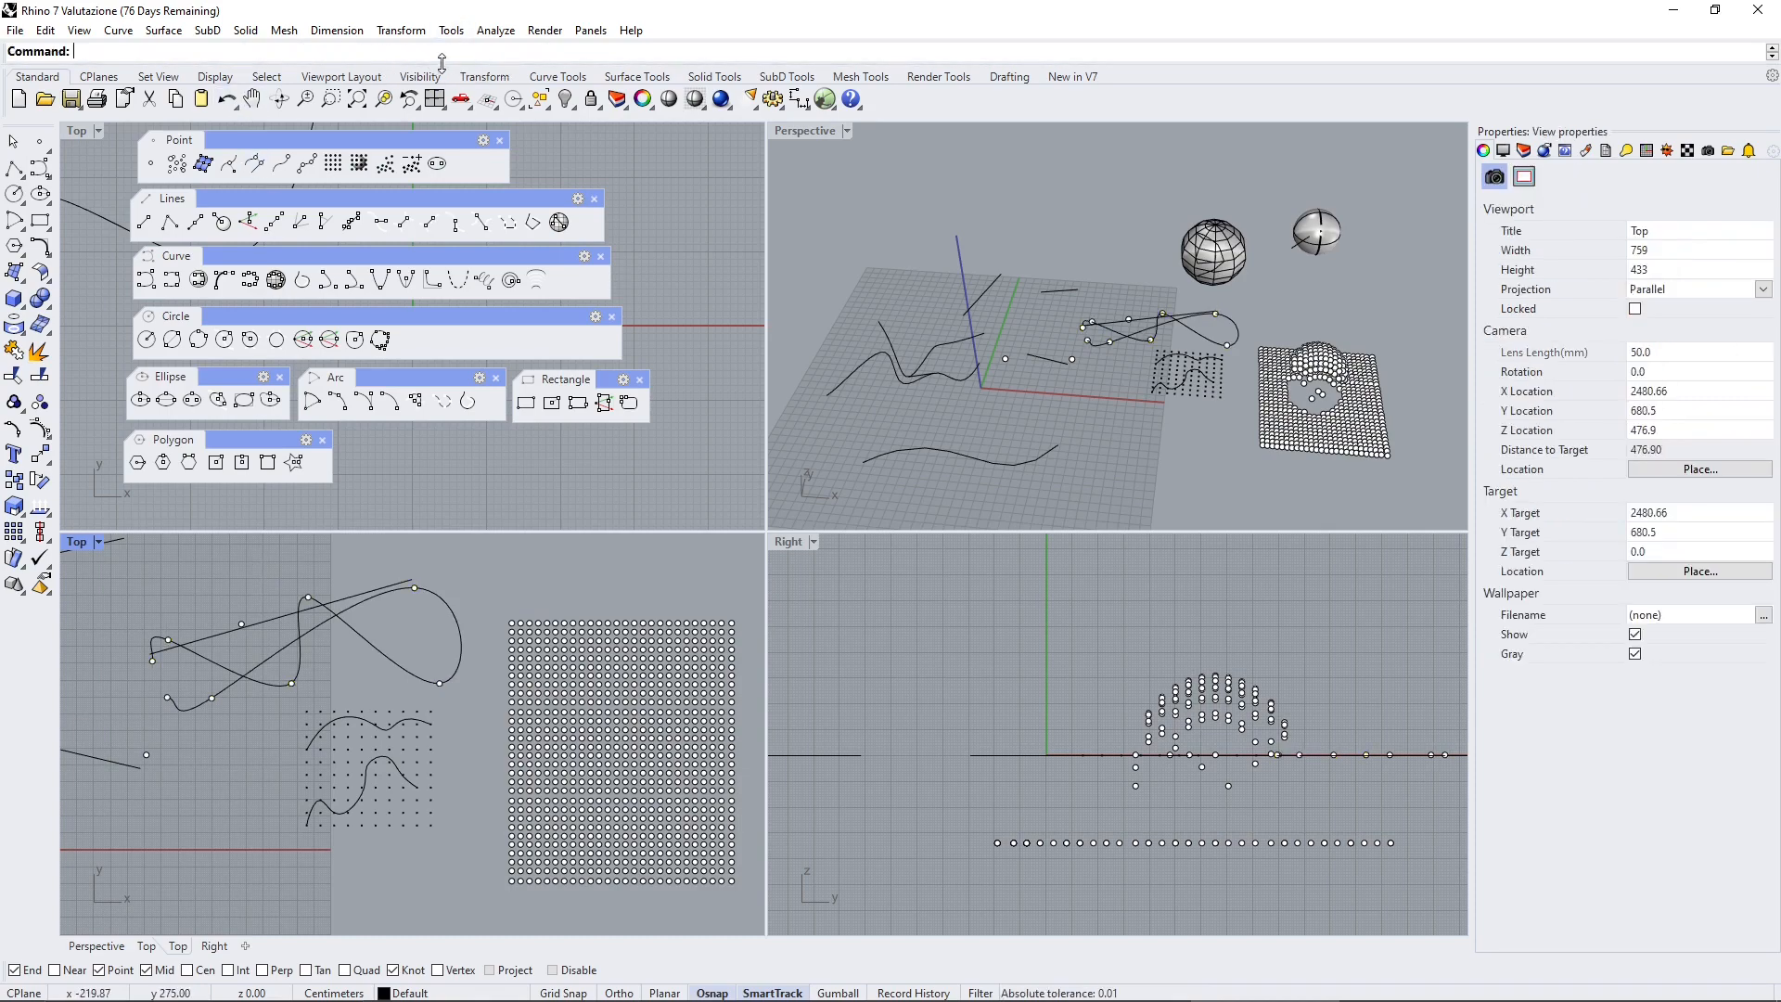
Draw an open, wavy five-point handle curve with a hooked end below the dense point grid in the Top view
scroll(364, 609, down, 3)
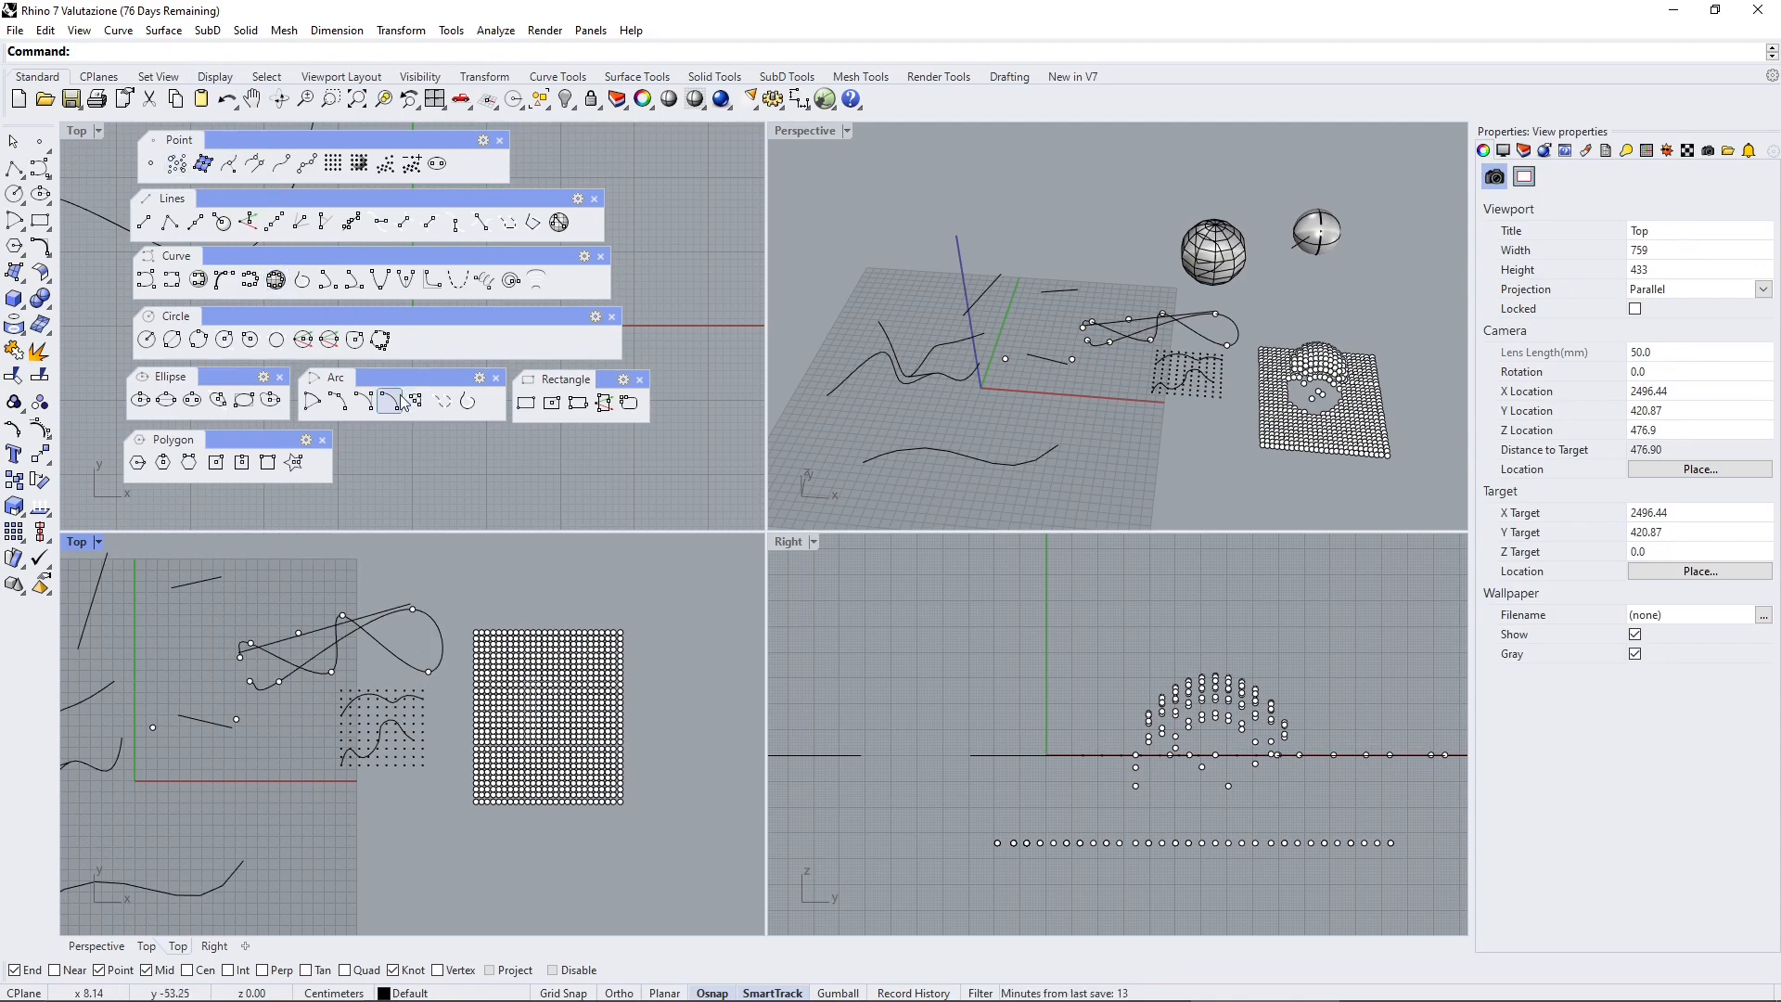
scroll(429, 688, down, 2)
right_drag(109, 802, 218, 808)
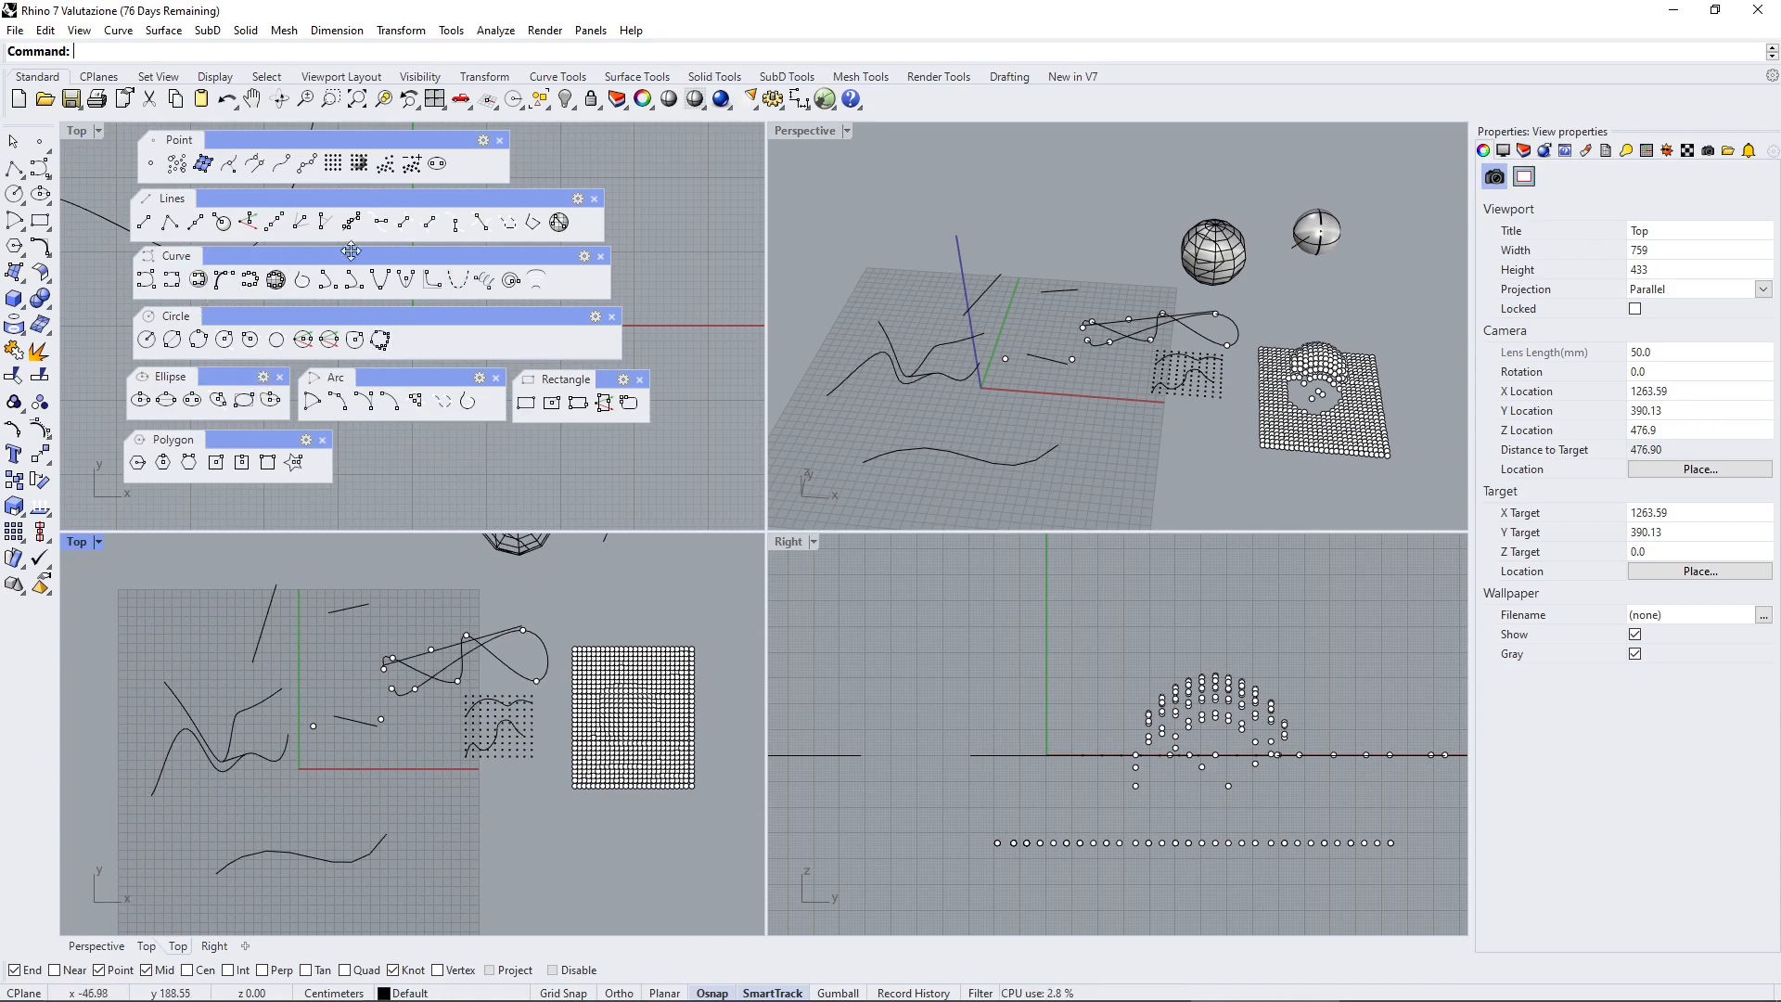
scroll(397, 806, up, 1)
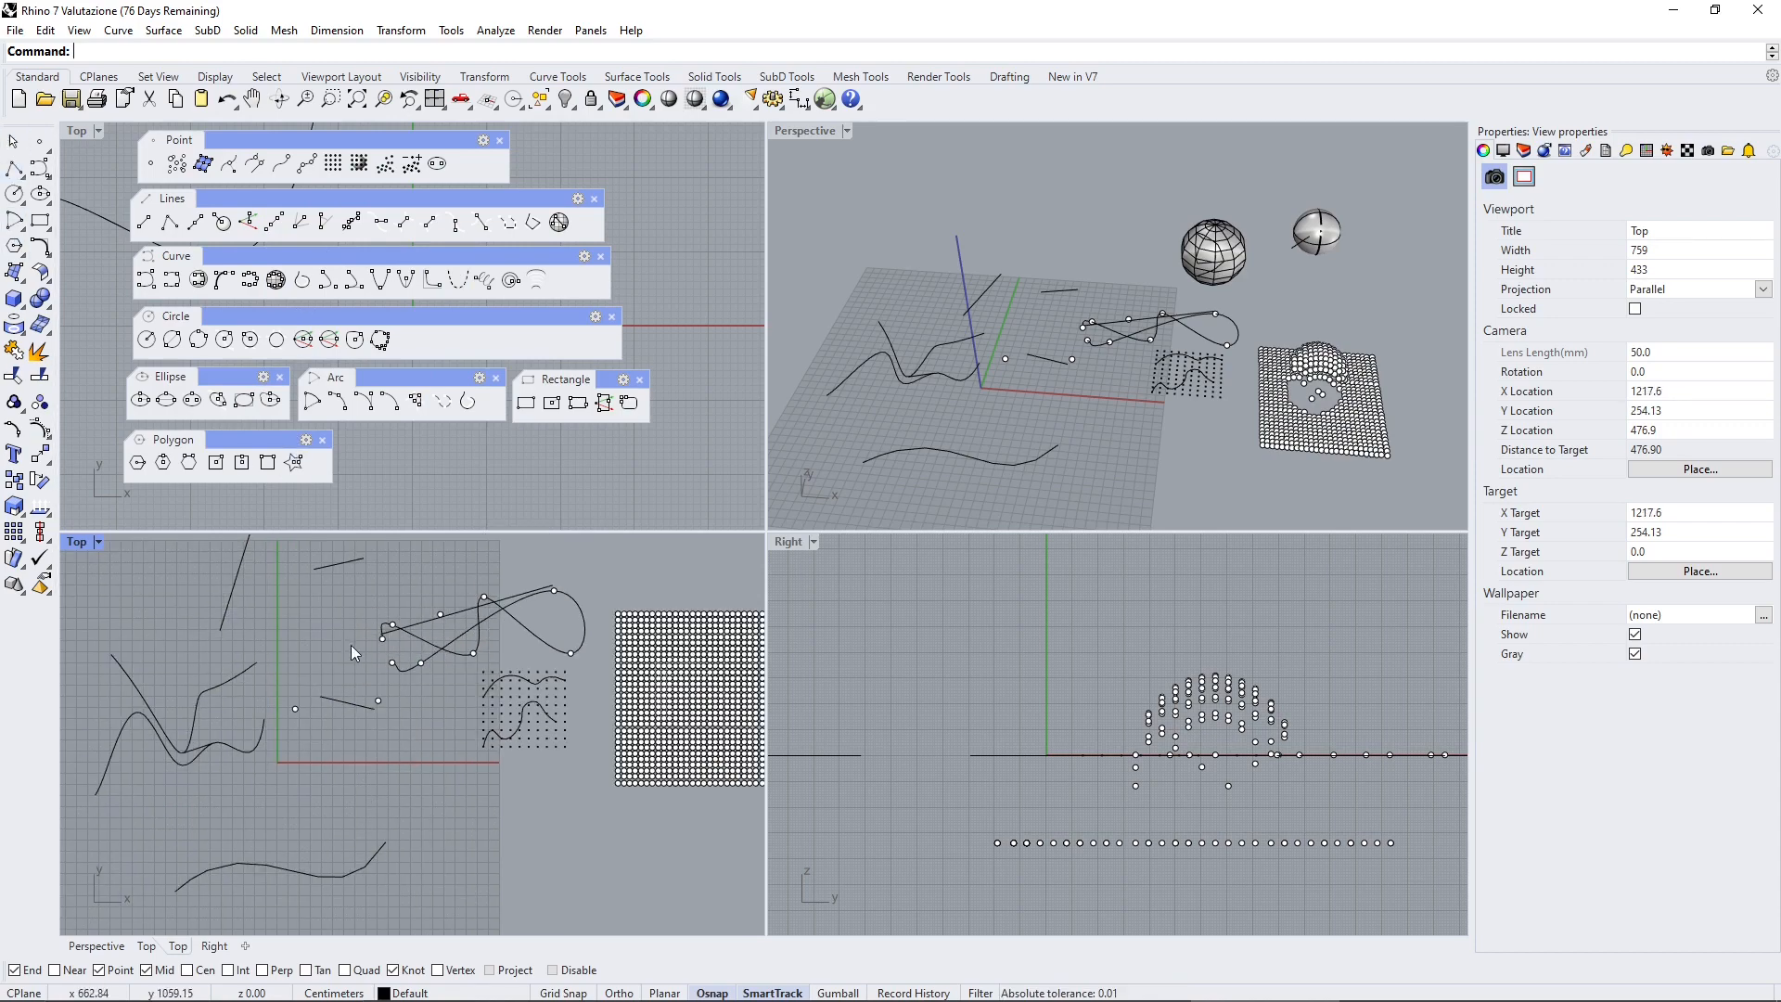
right_drag(349, 722, 405, 728)
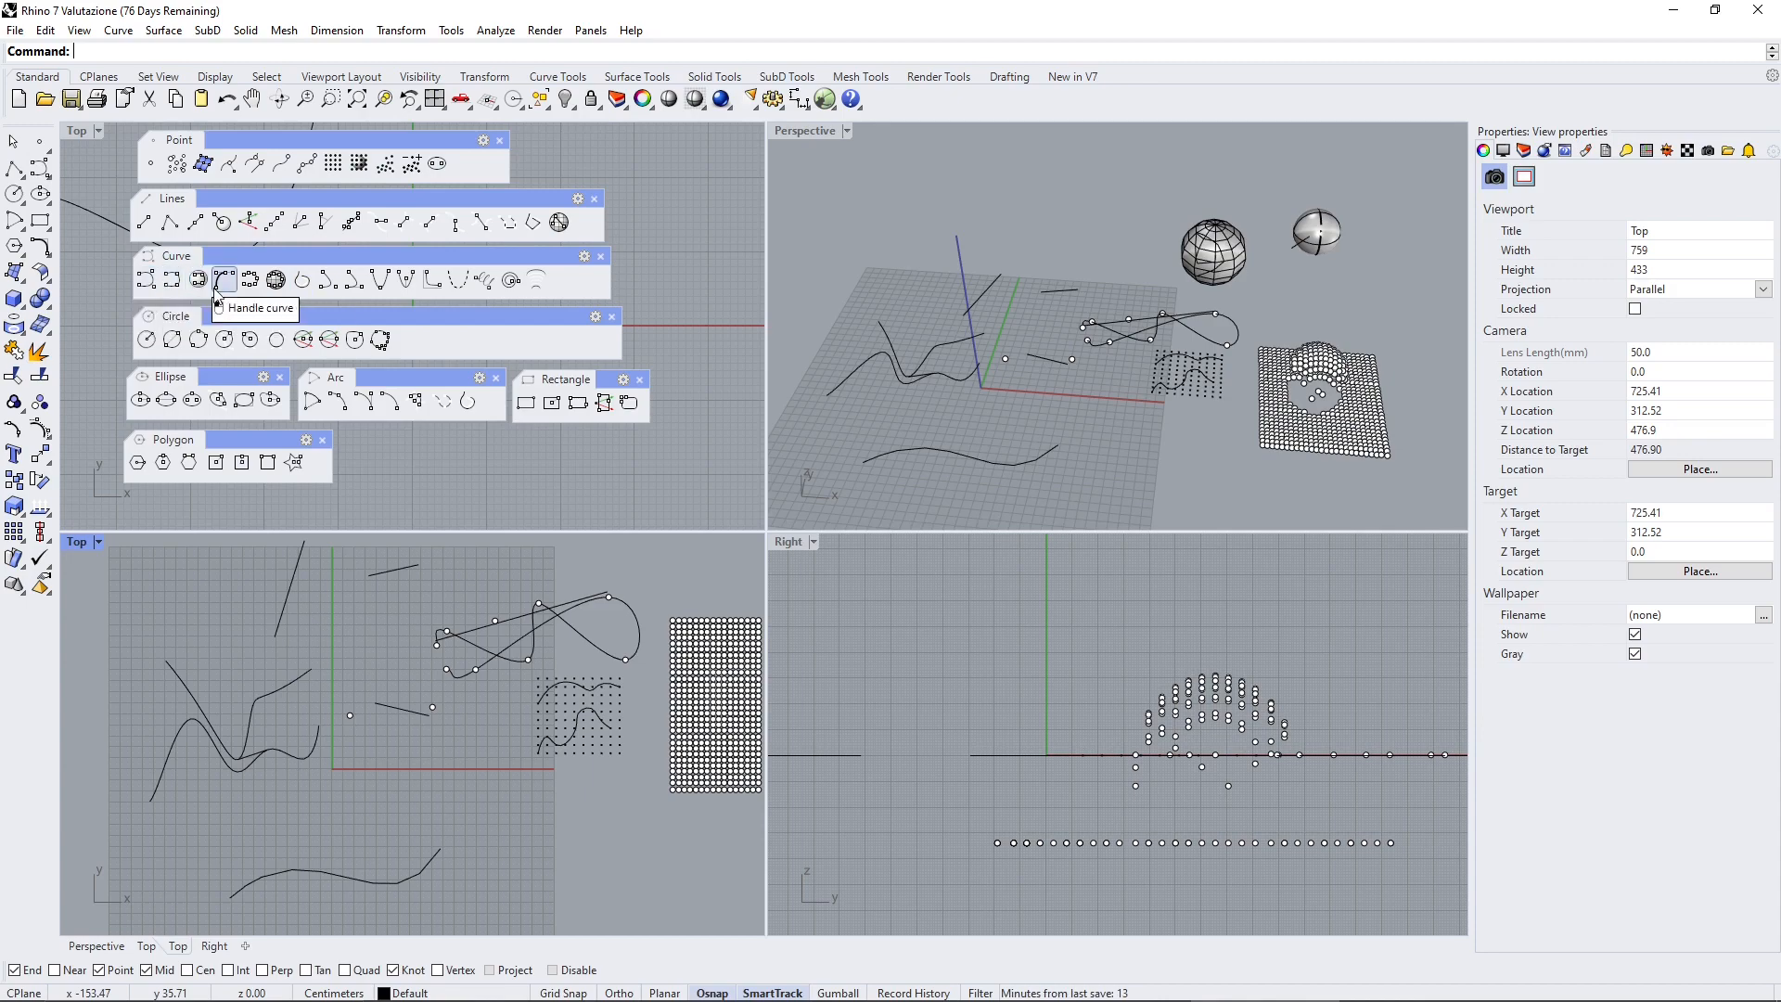
click(173, 280)
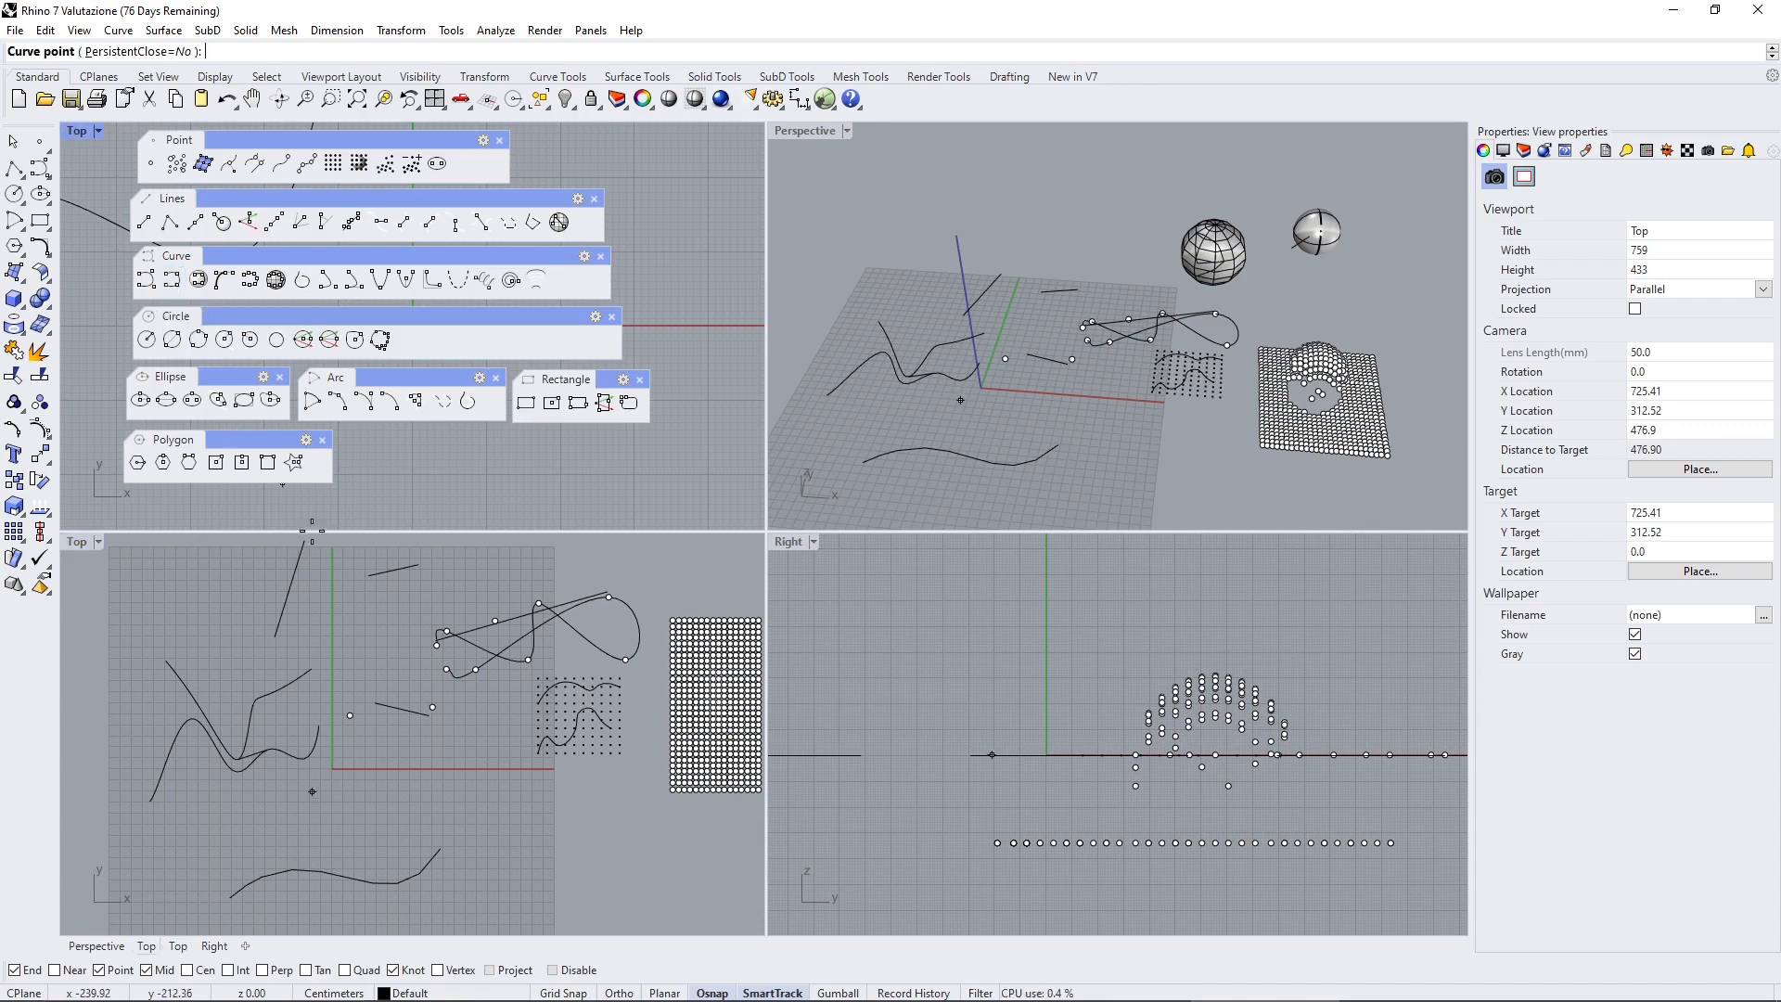
scroll(345, 687, down, 5)
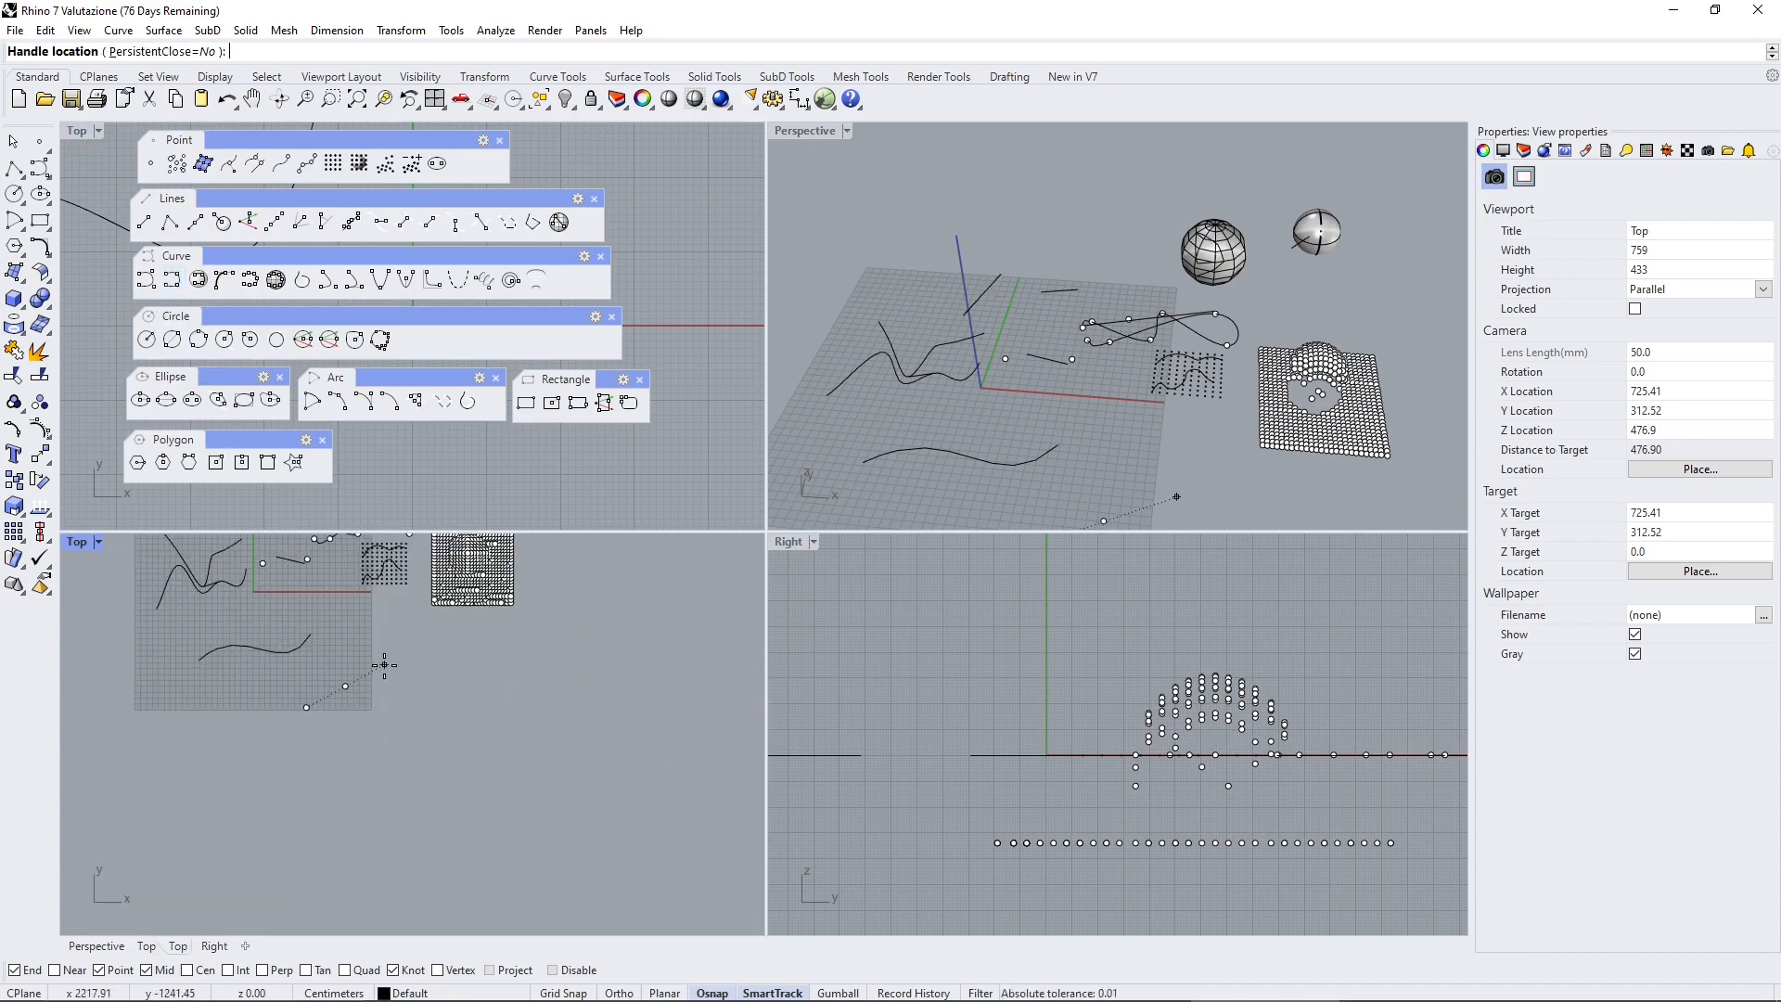
scroll(367, 673, up, 4)
click(326, 687)
click(370, 739)
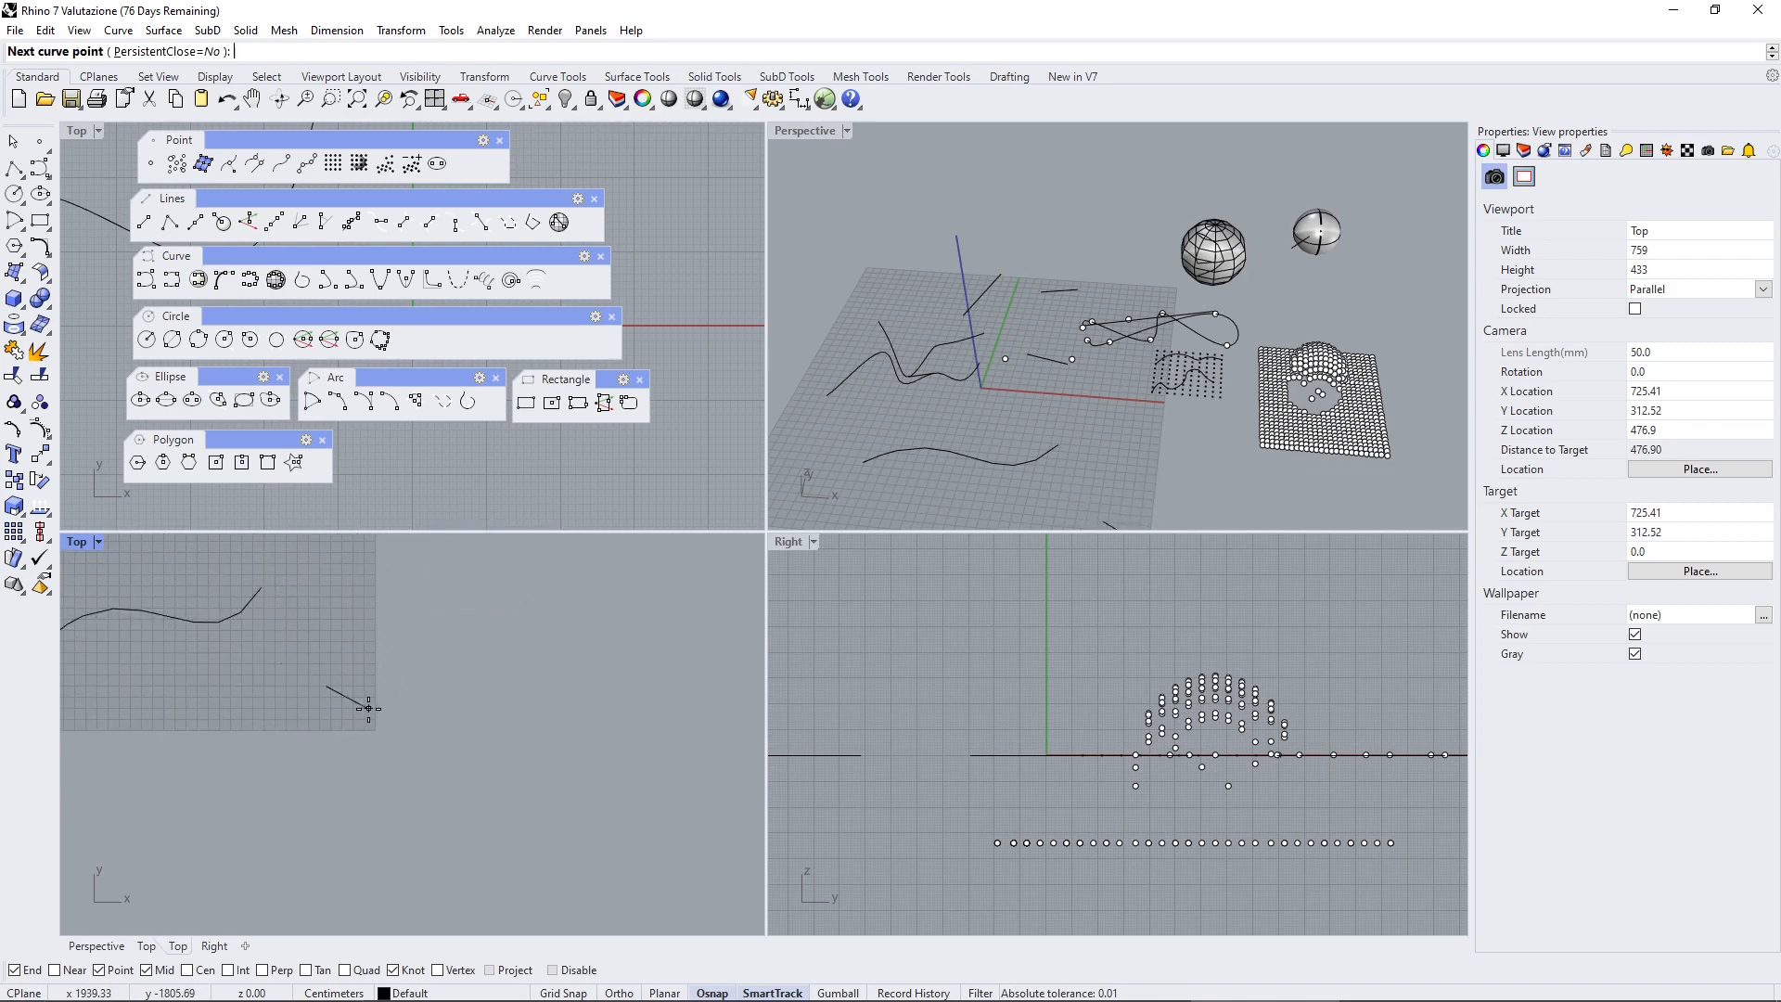
click(415, 621)
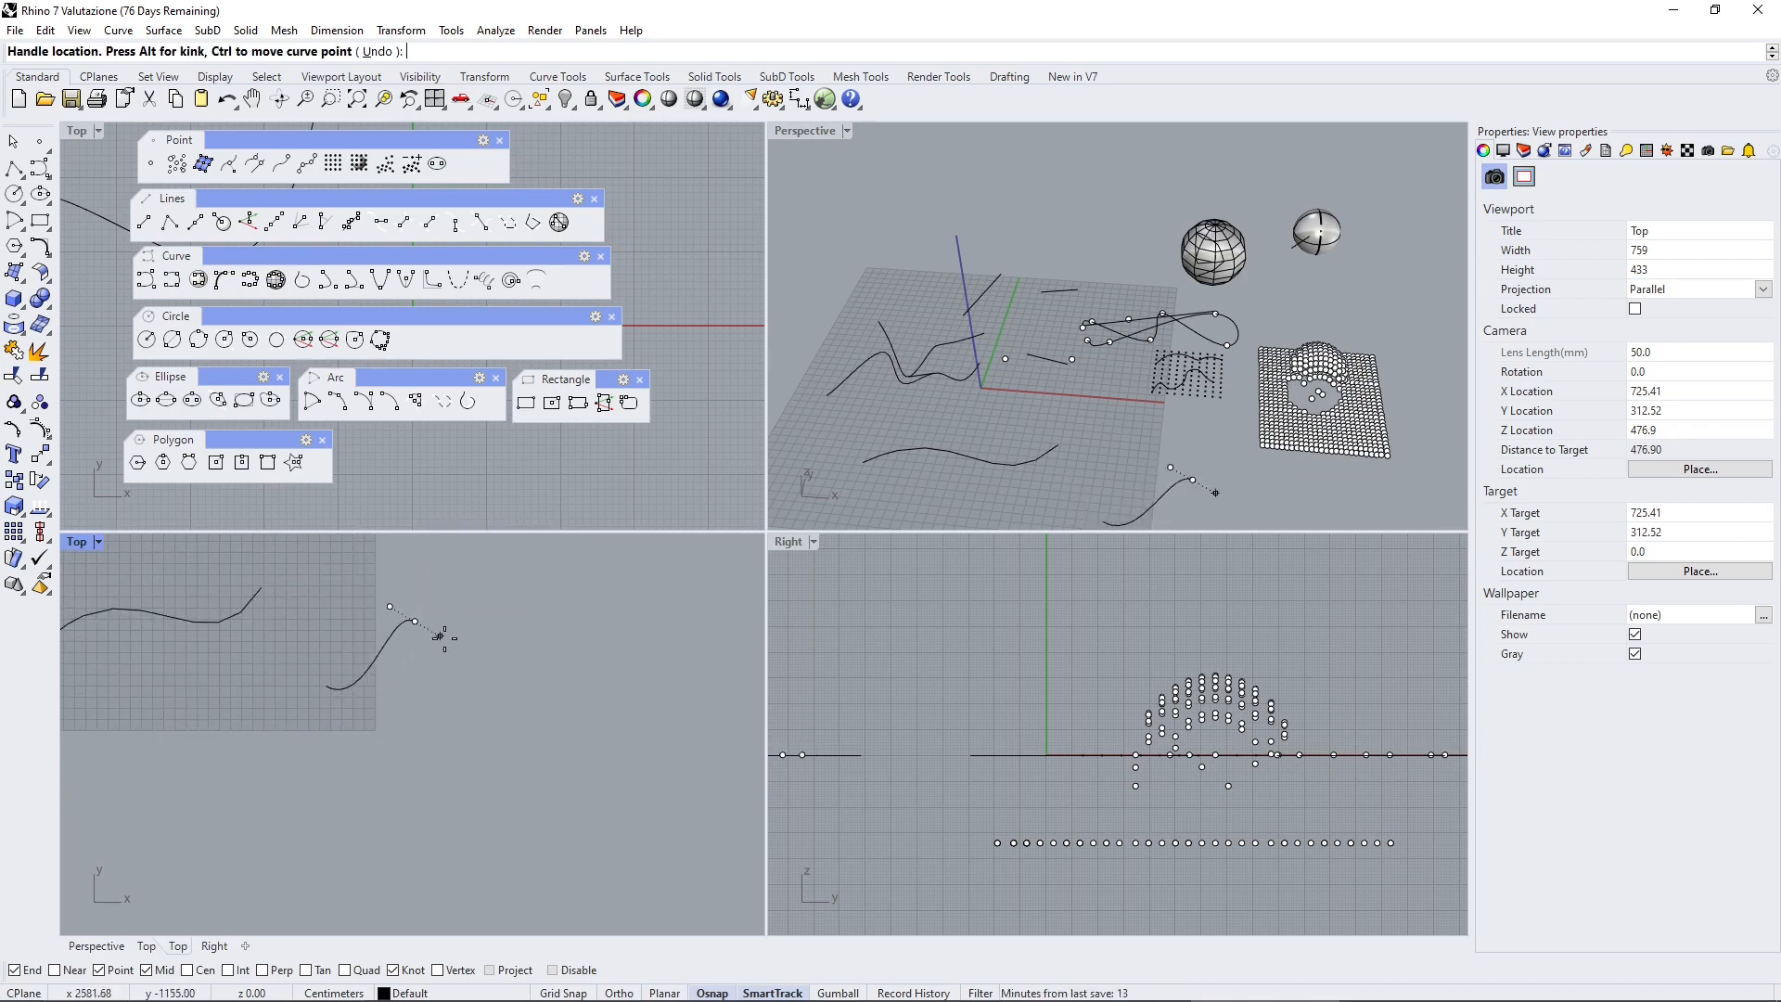
click(469, 618)
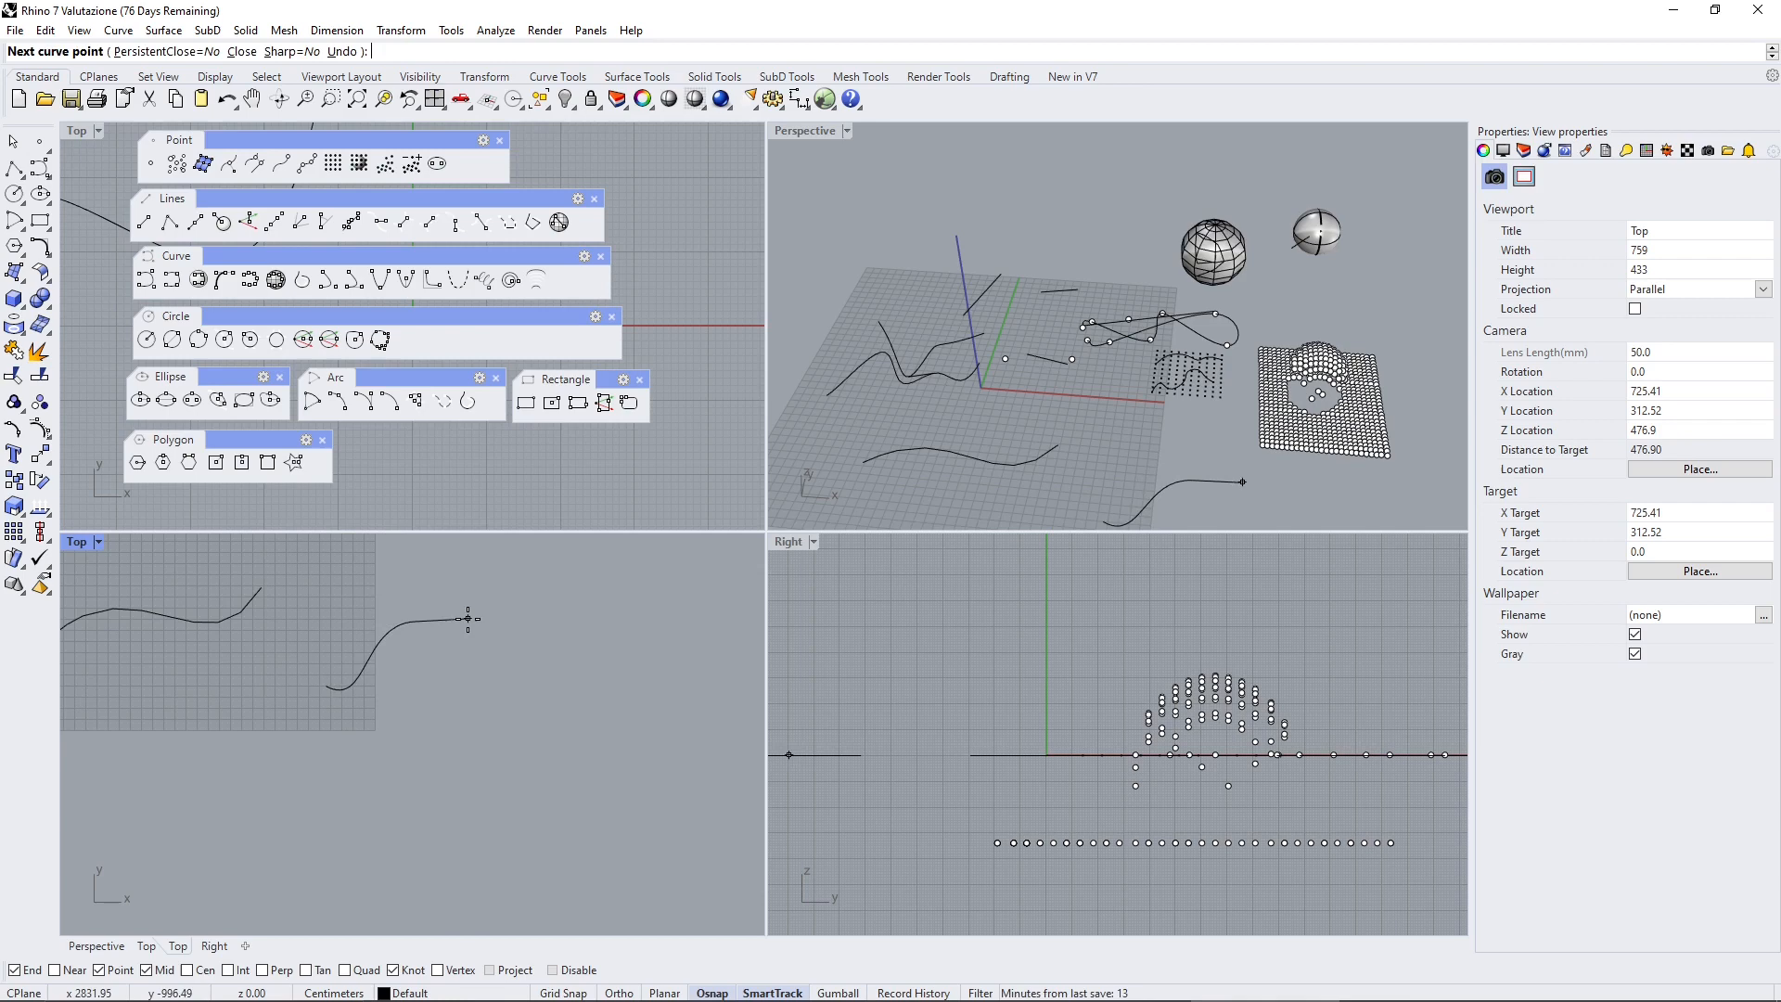
click(498, 689)
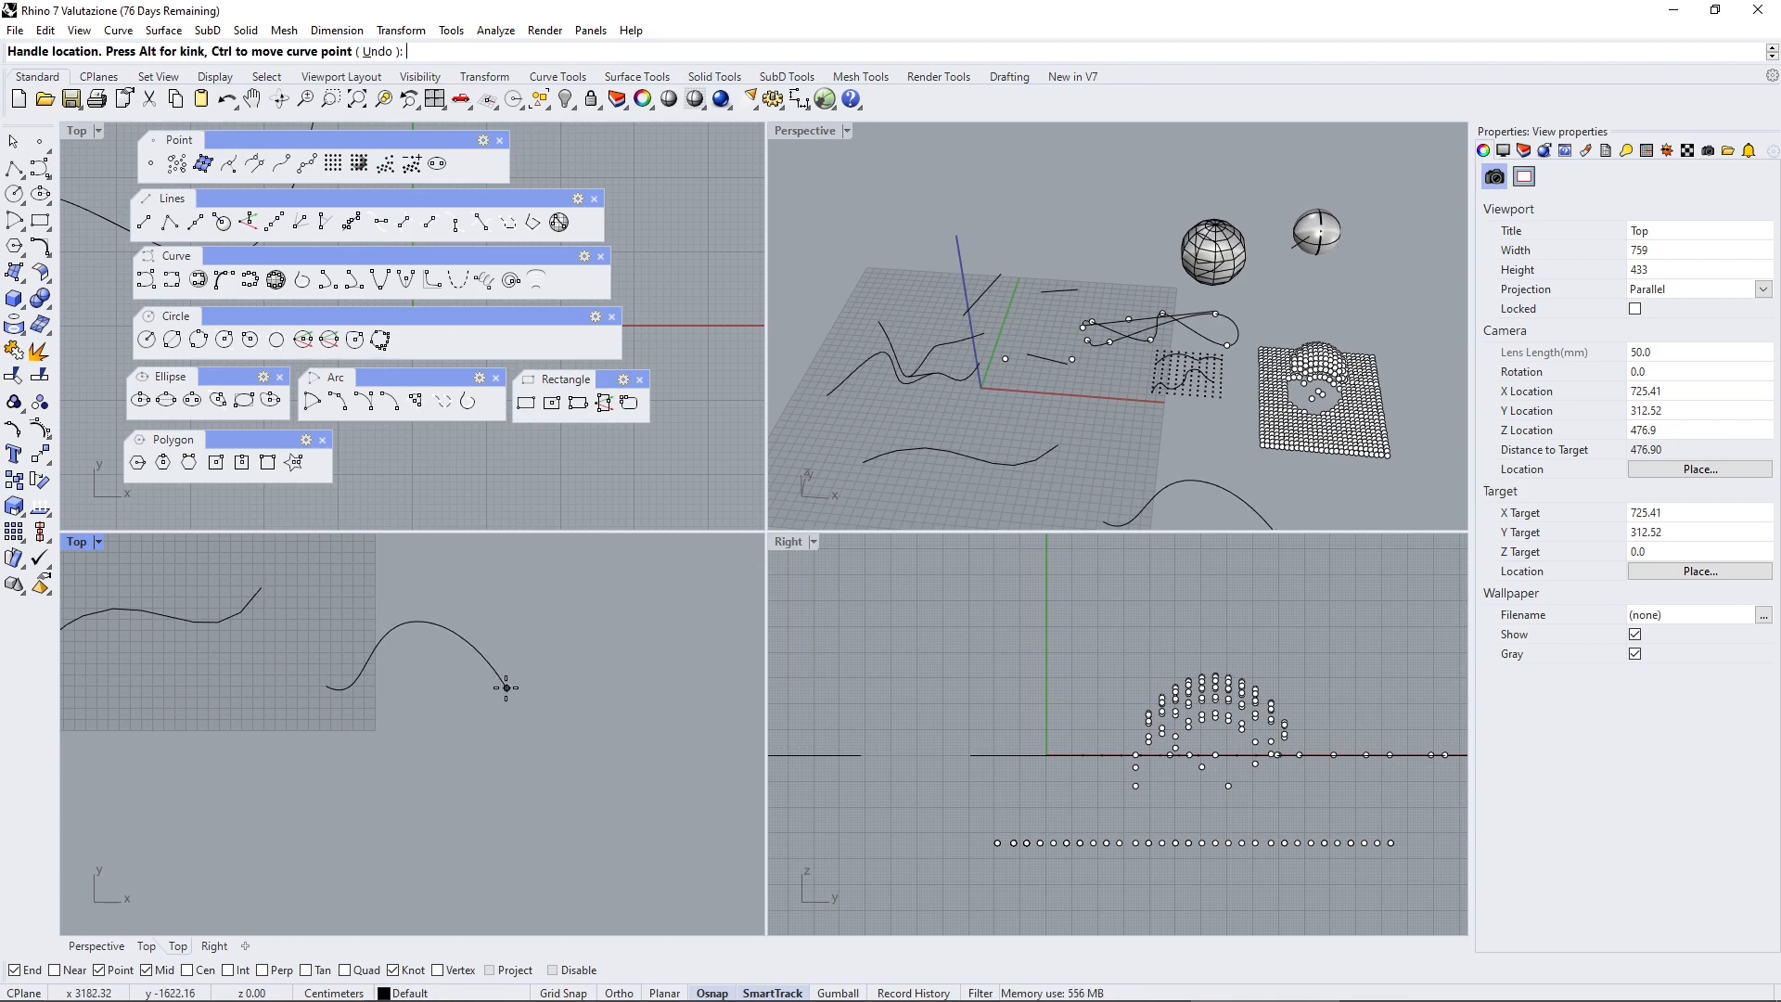
click(564, 649)
click(560, 591)
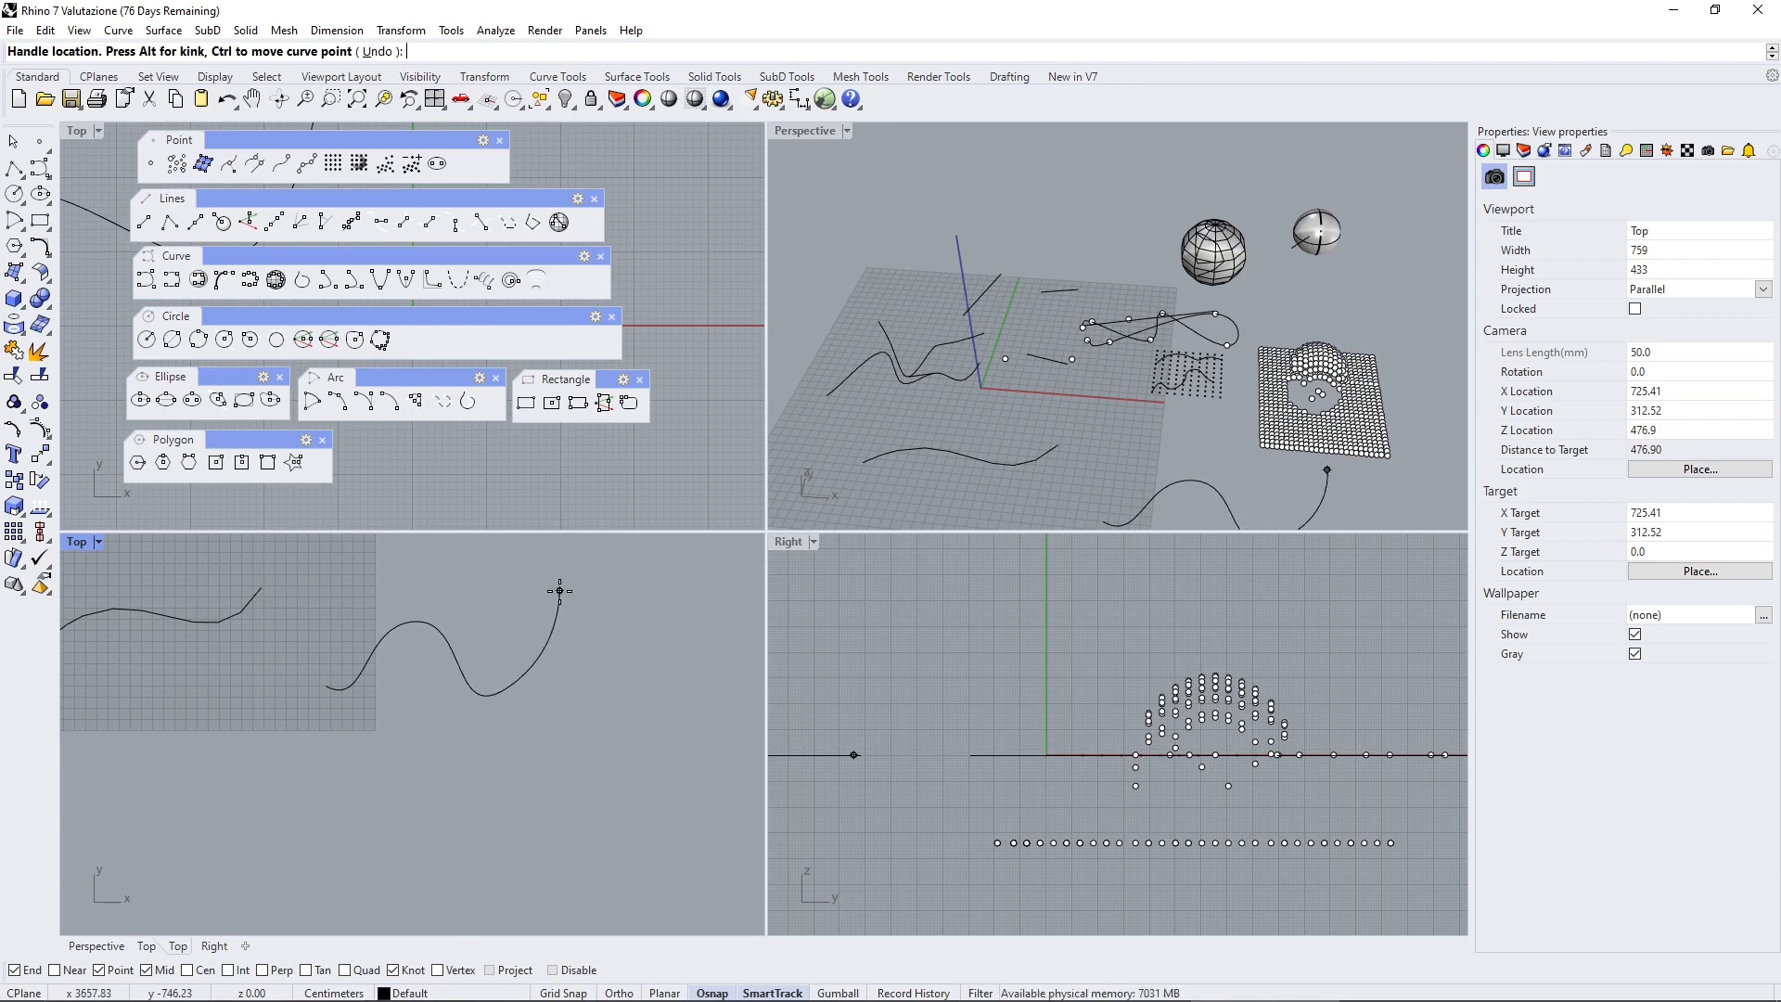
click(614, 594)
click(574, 544)
click(542, 574)
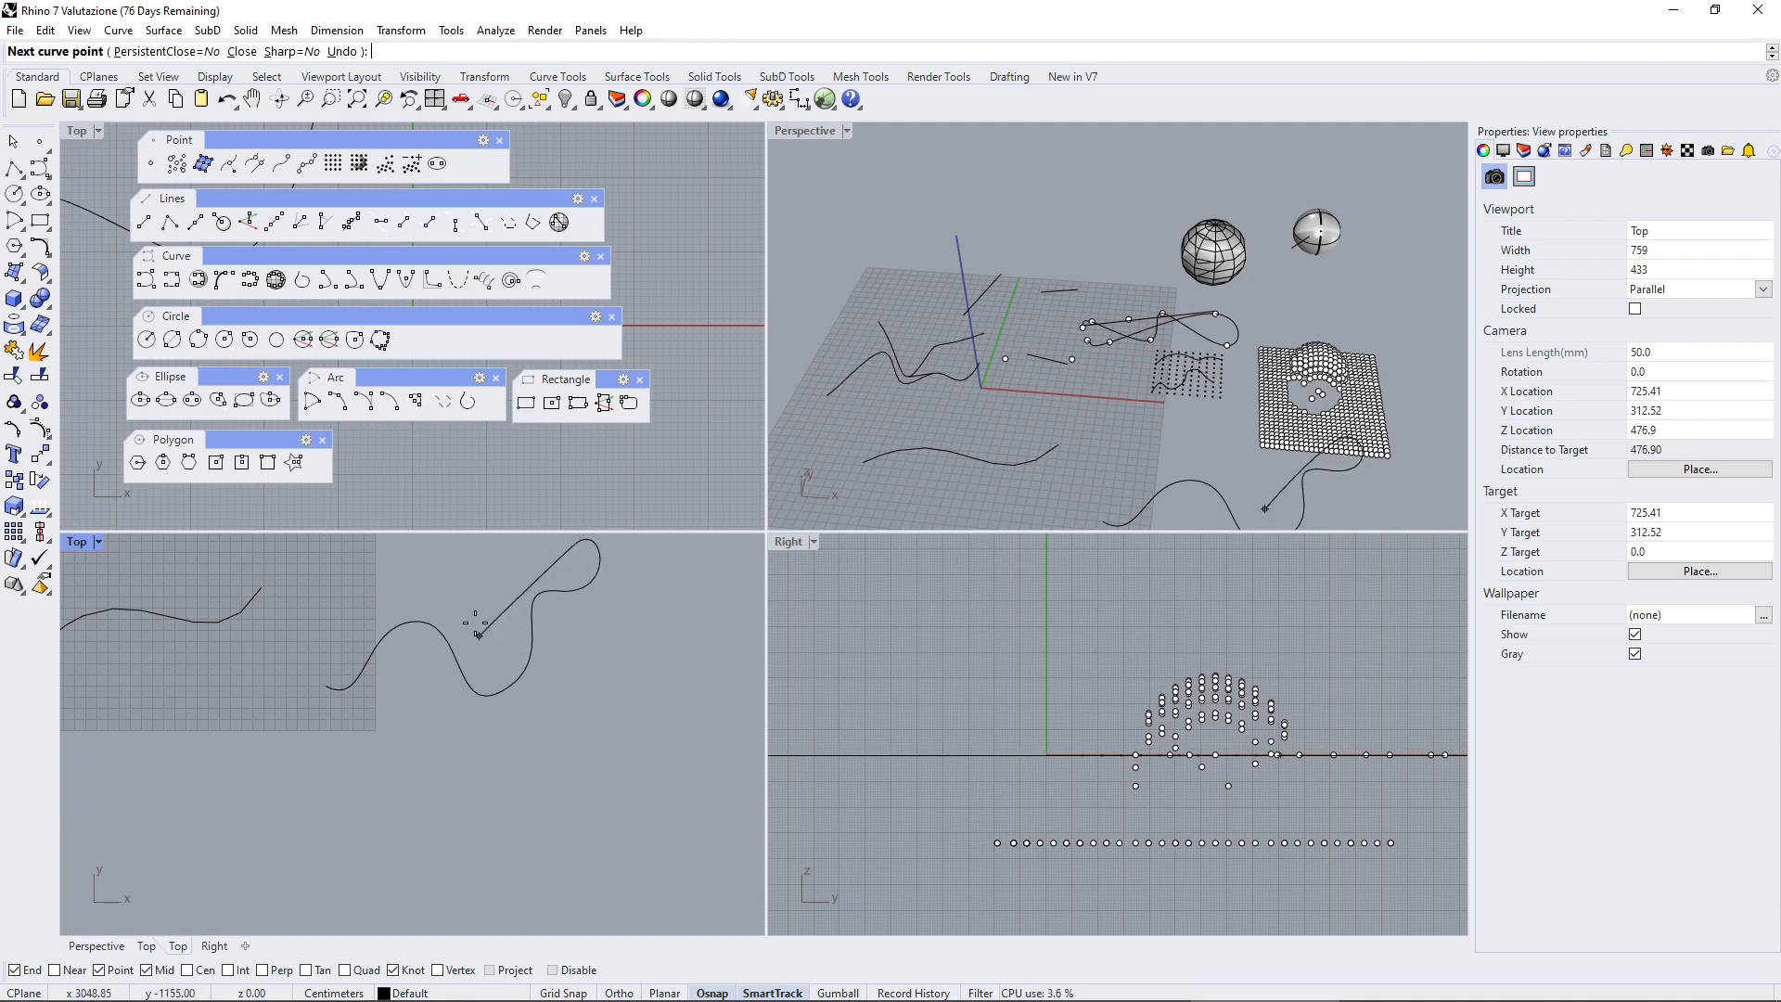
key(Return)
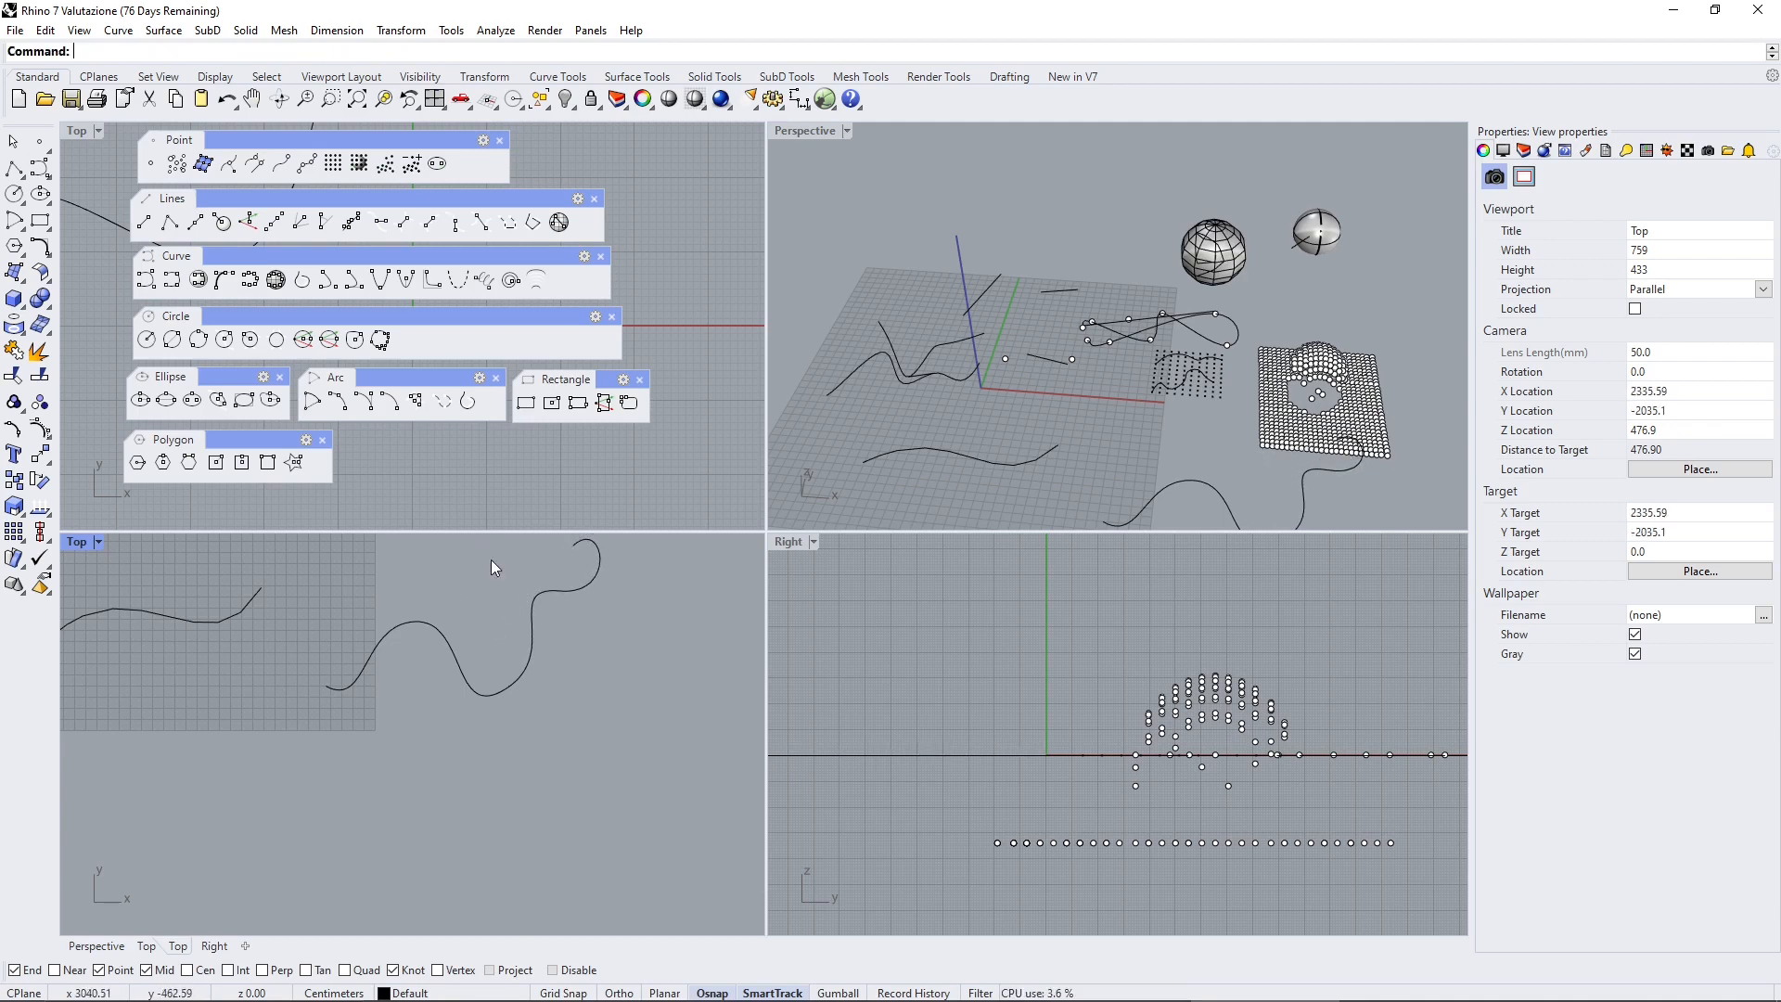
Reshape the new handle curve by moving its first handle outward and both handles of the first crest upward
click(458, 671)
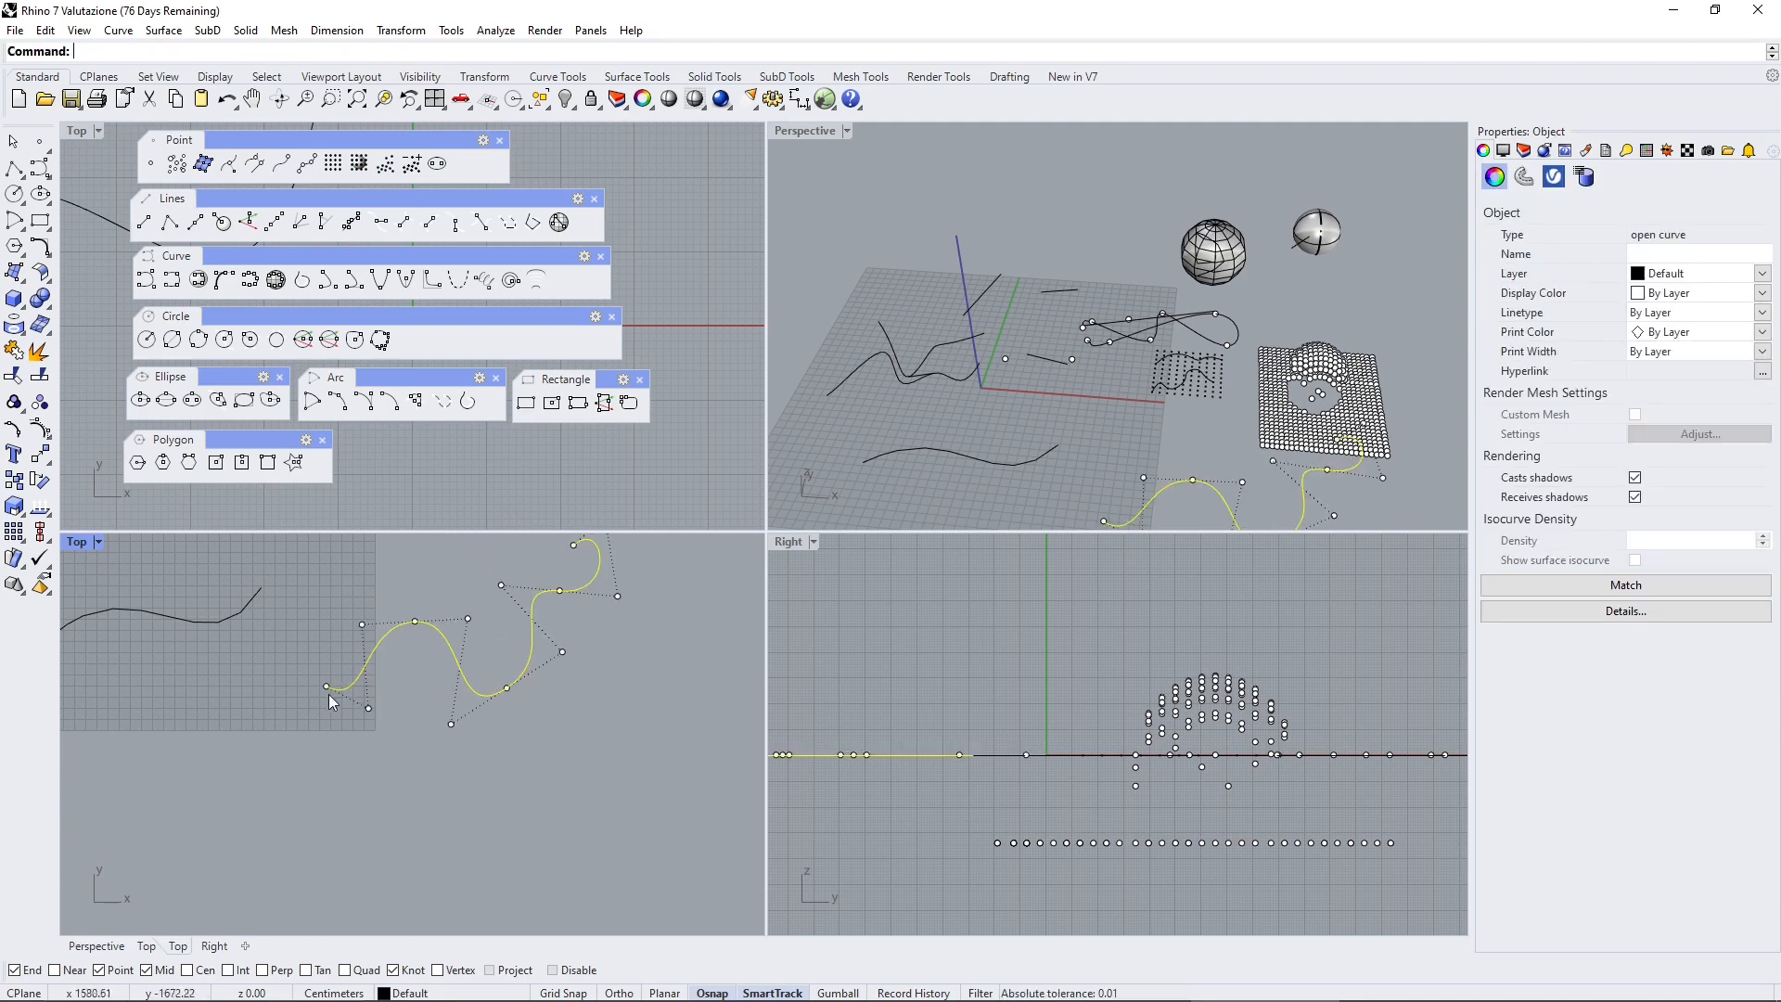
click(367, 709)
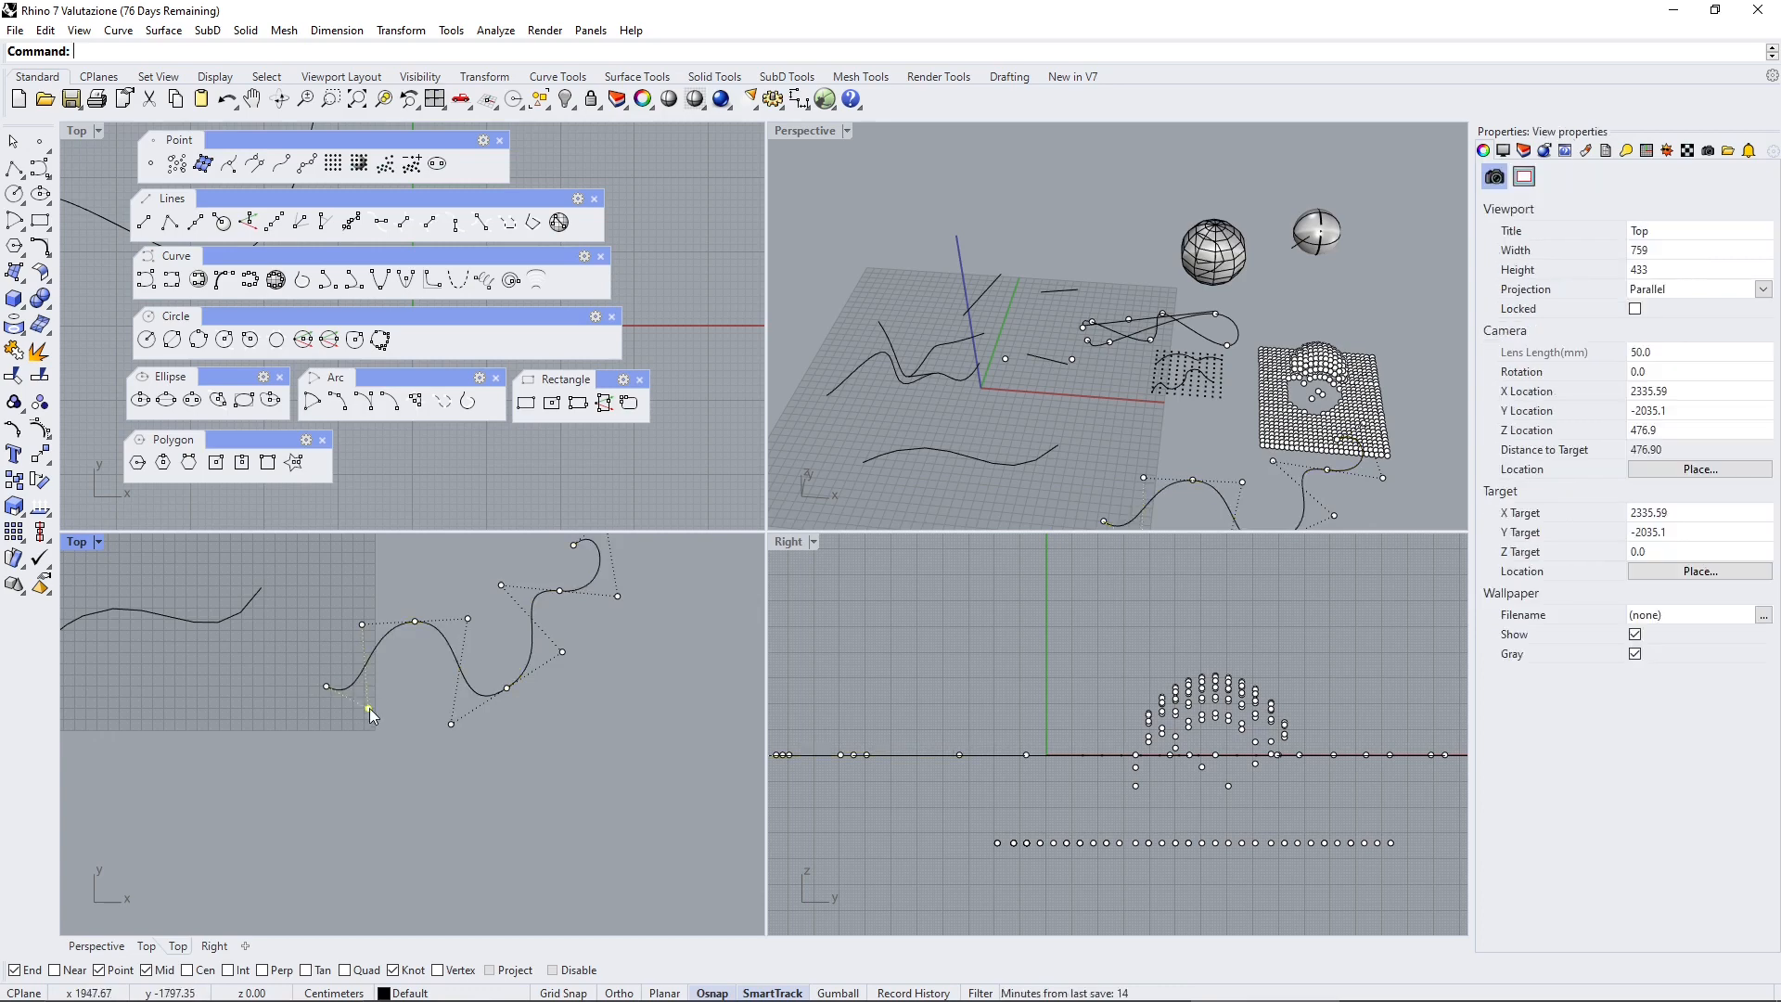
drag(369, 709, 420, 752)
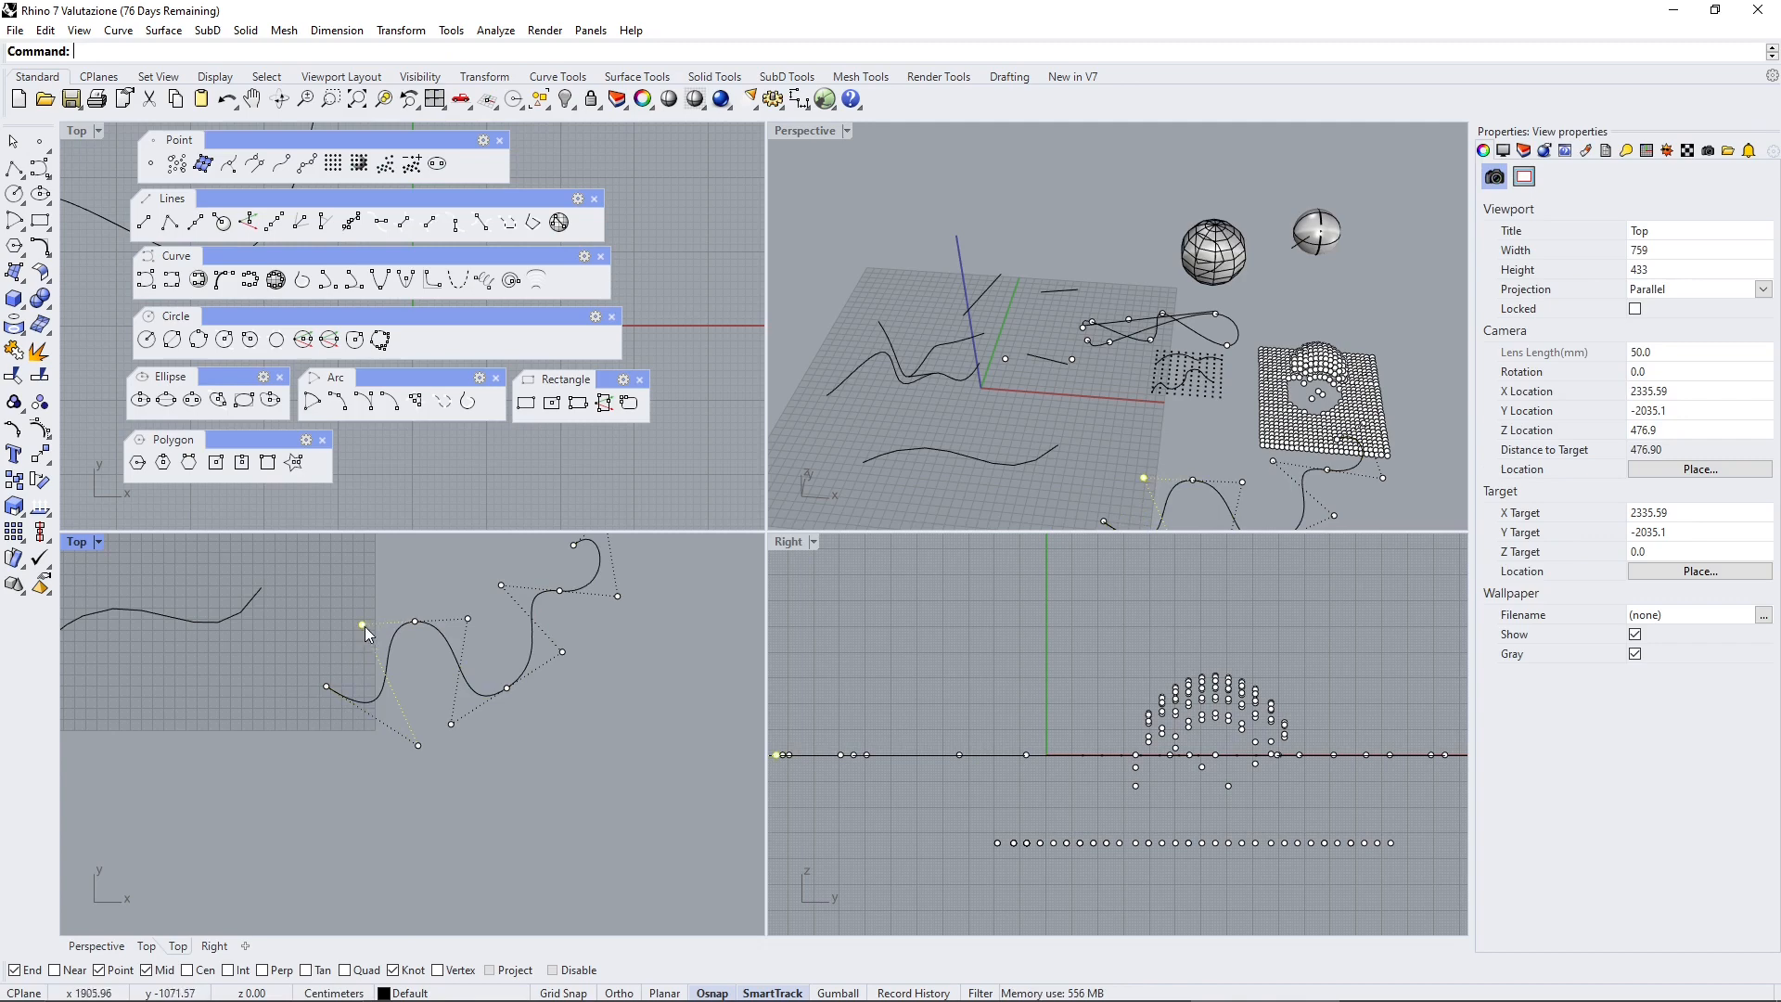
drag(364, 627, 315, 559)
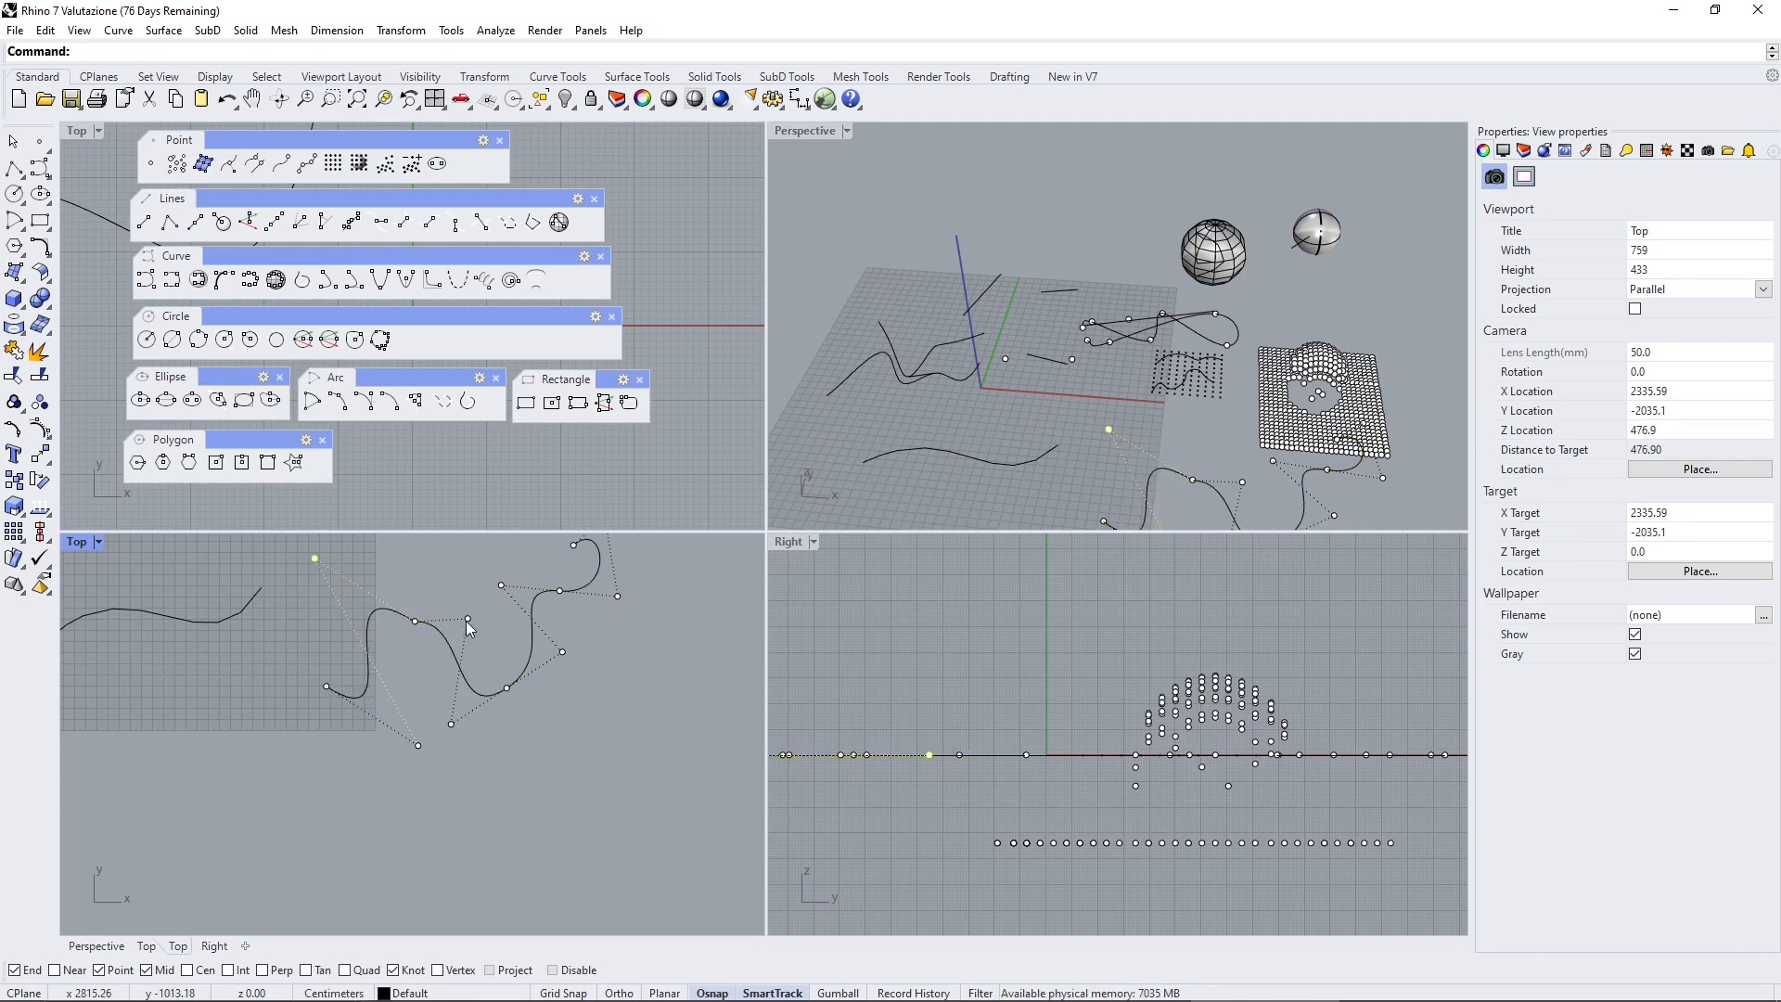
drag(468, 621, 489, 533)
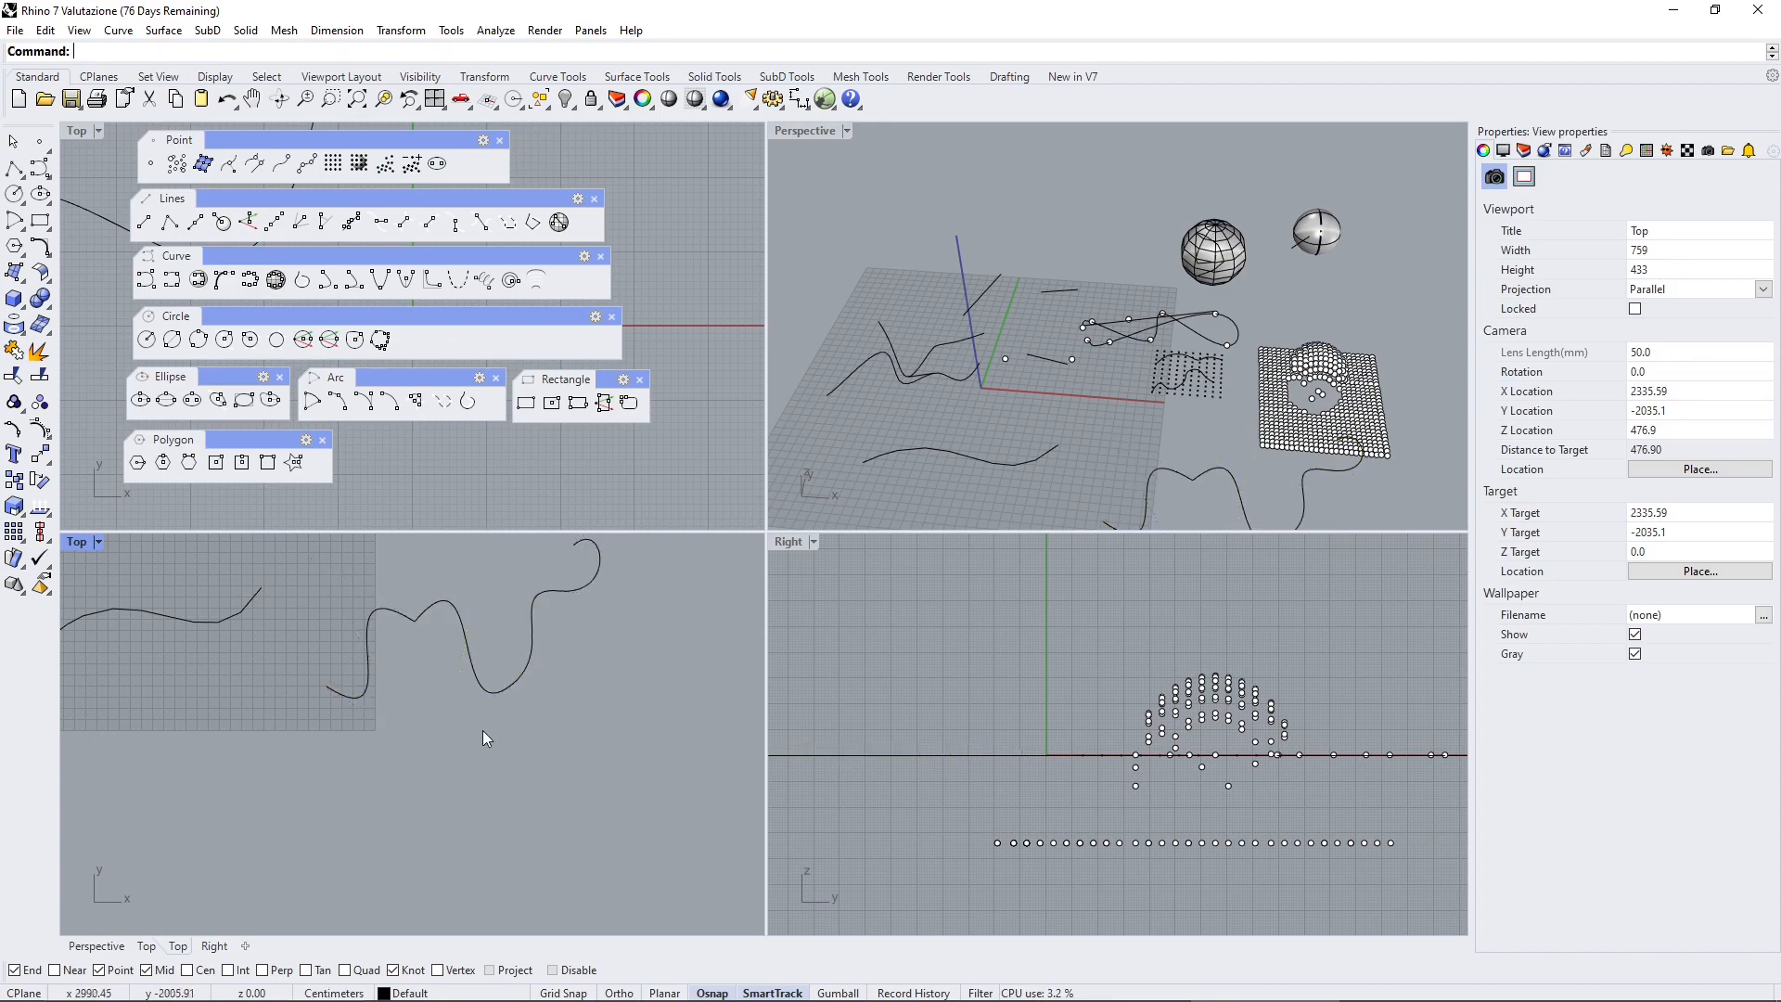
Draw an open S-shaped degree 3 interpolated curve with chord knots just above the construction grid in the Top view
scroll(511, 709, down, 4)
right_drag(419, 653, 447, 702)
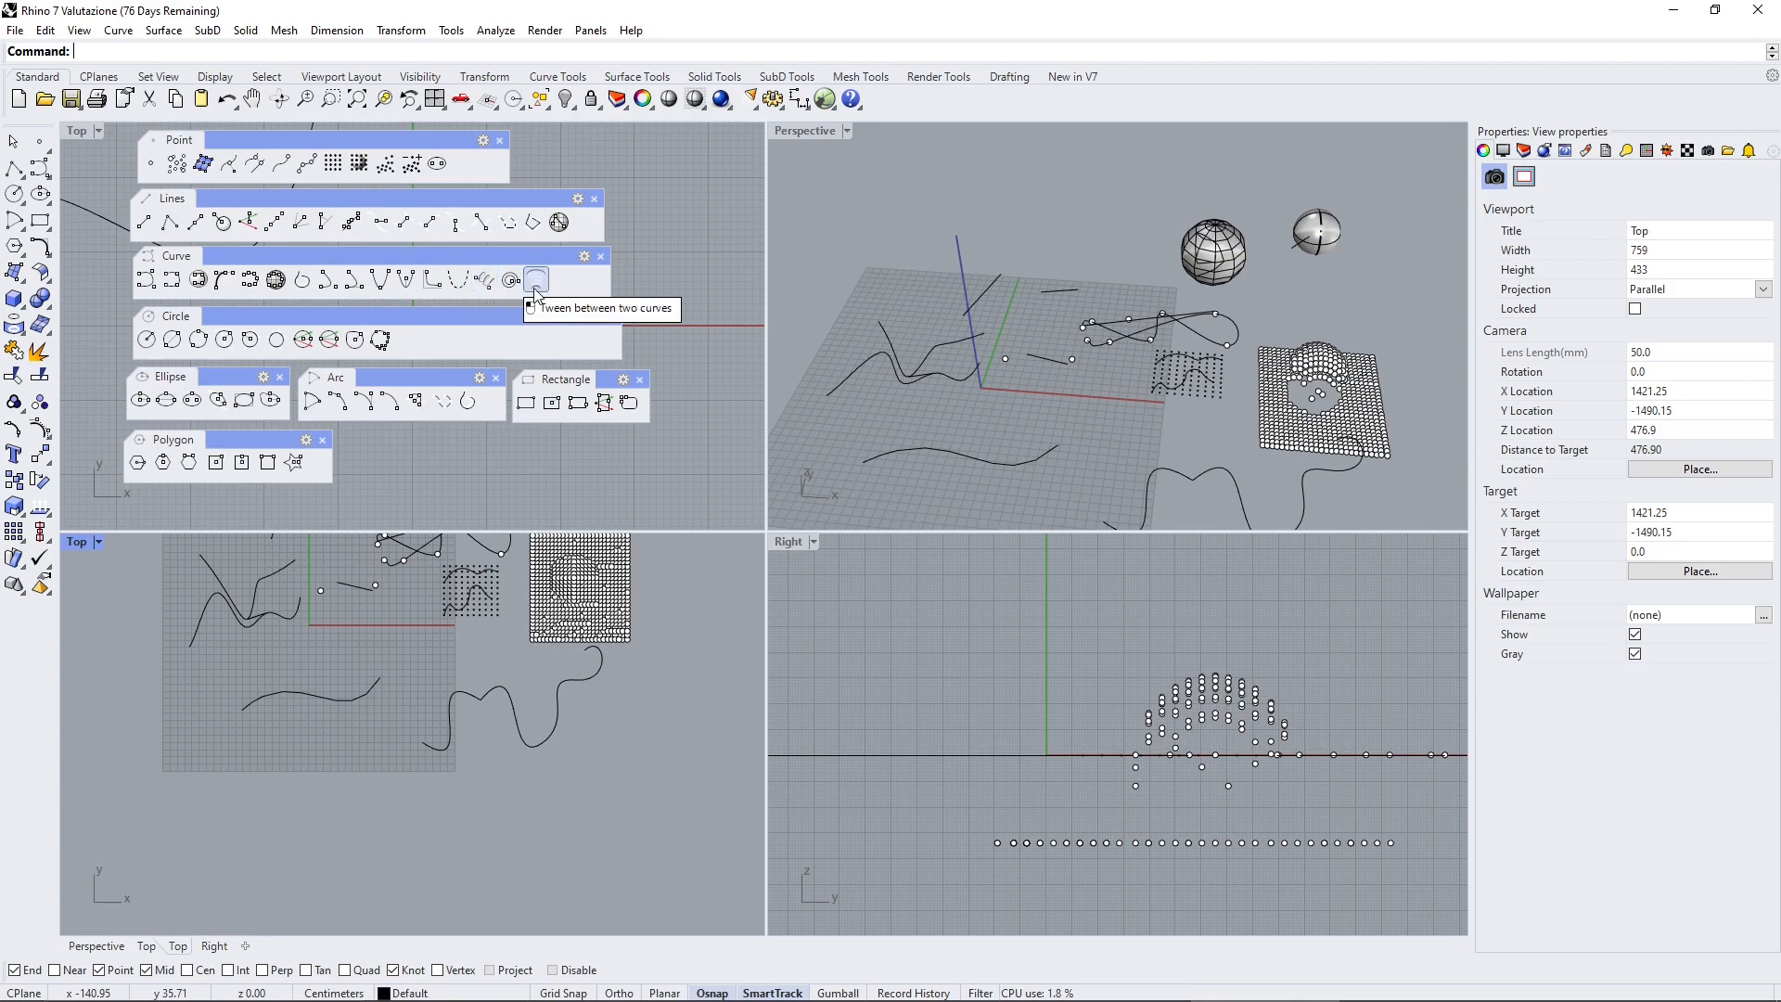
scroll(354, 711, down, 4)
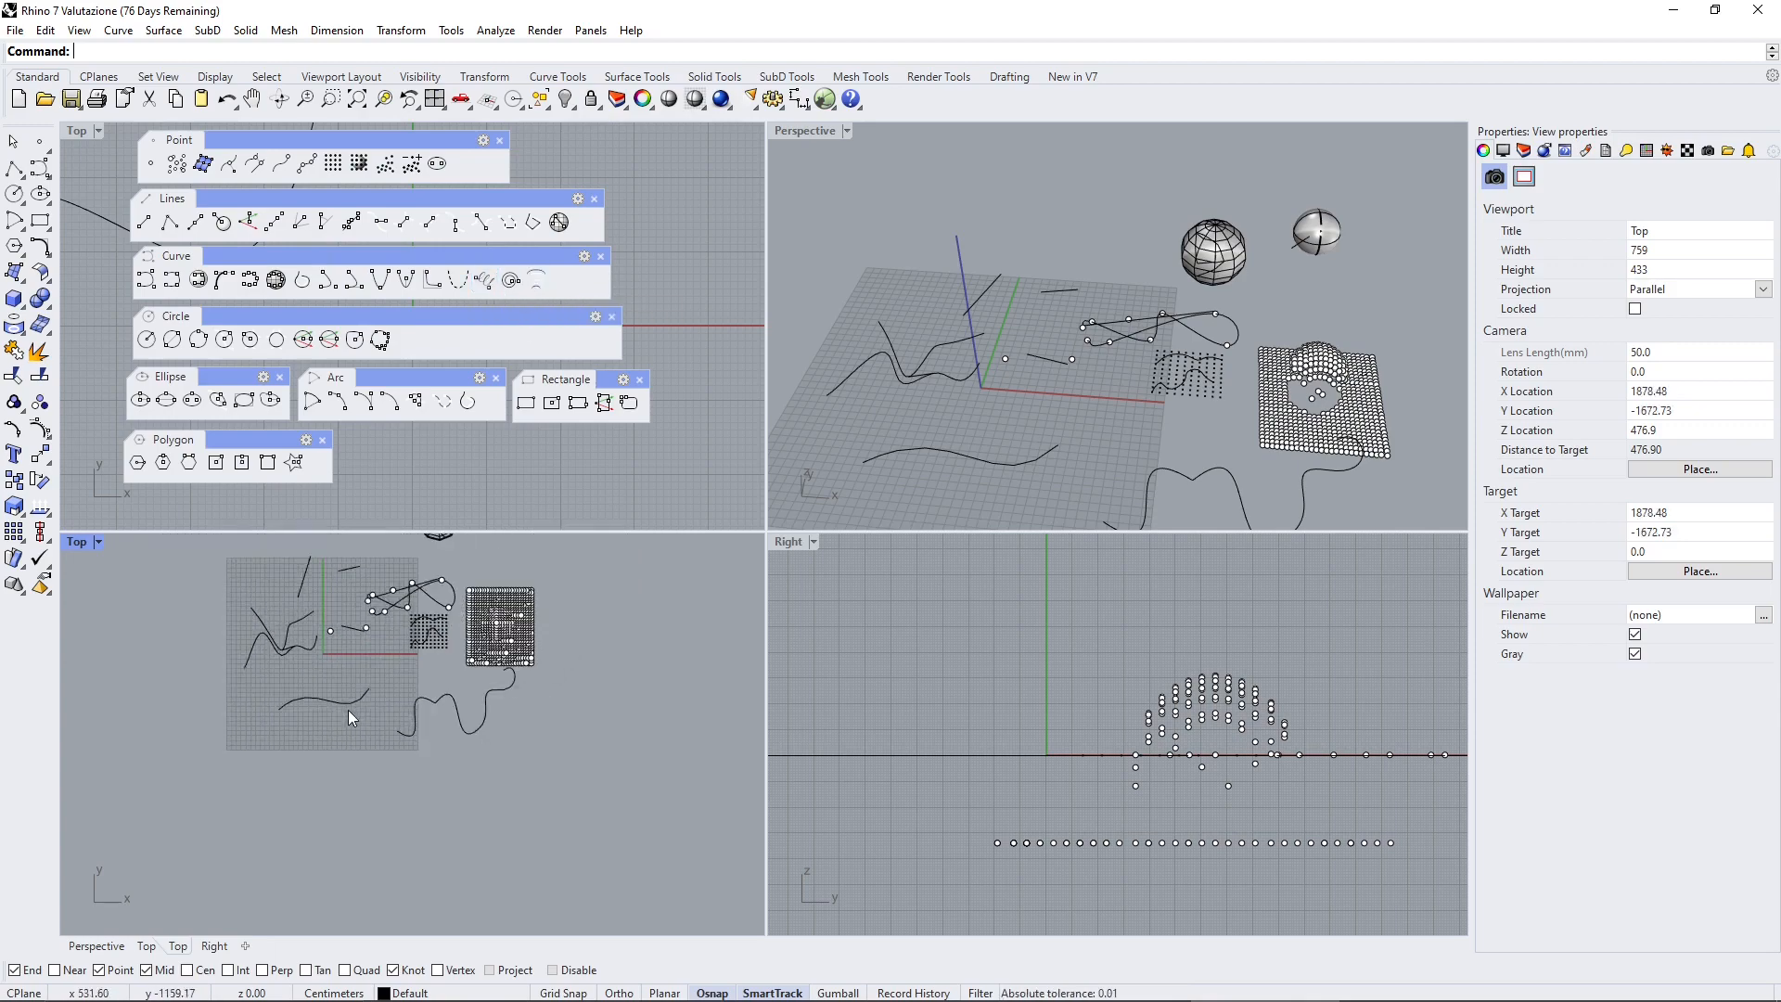
right_drag(509, 758, 432, 793)
scroll(428, 792, down, 4)
scroll(234, 694, up, 2)
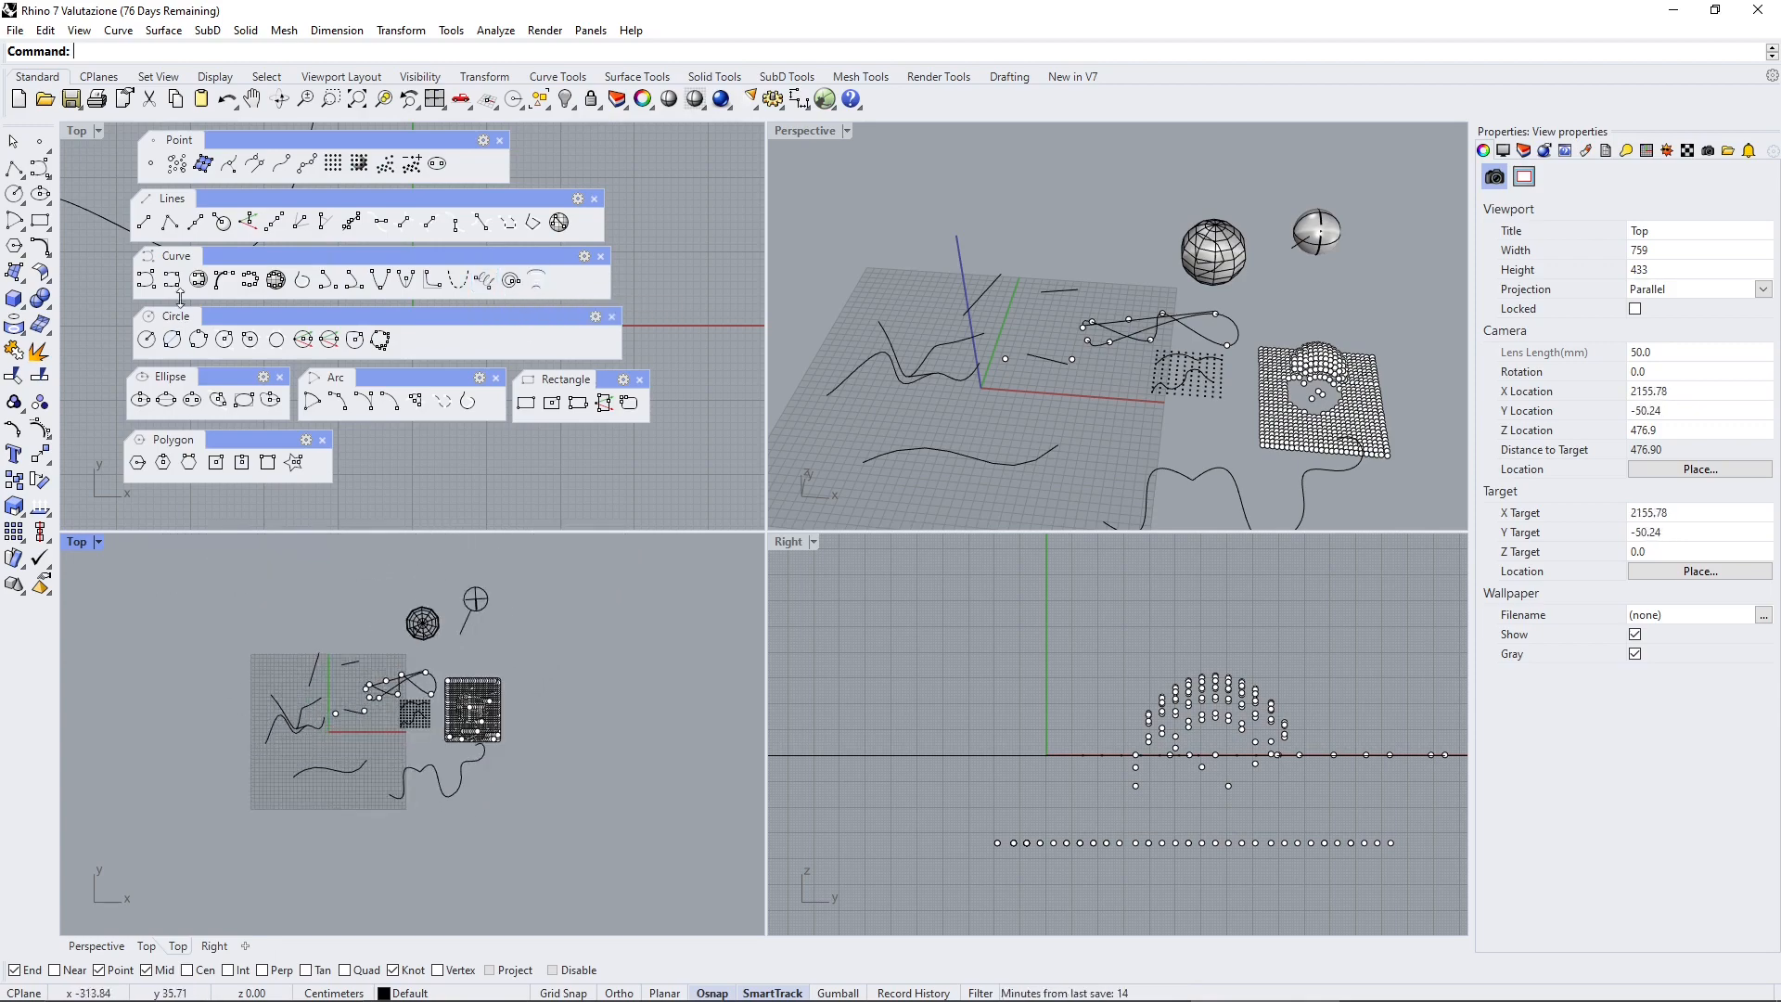
click(171, 279)
click(230, 662)
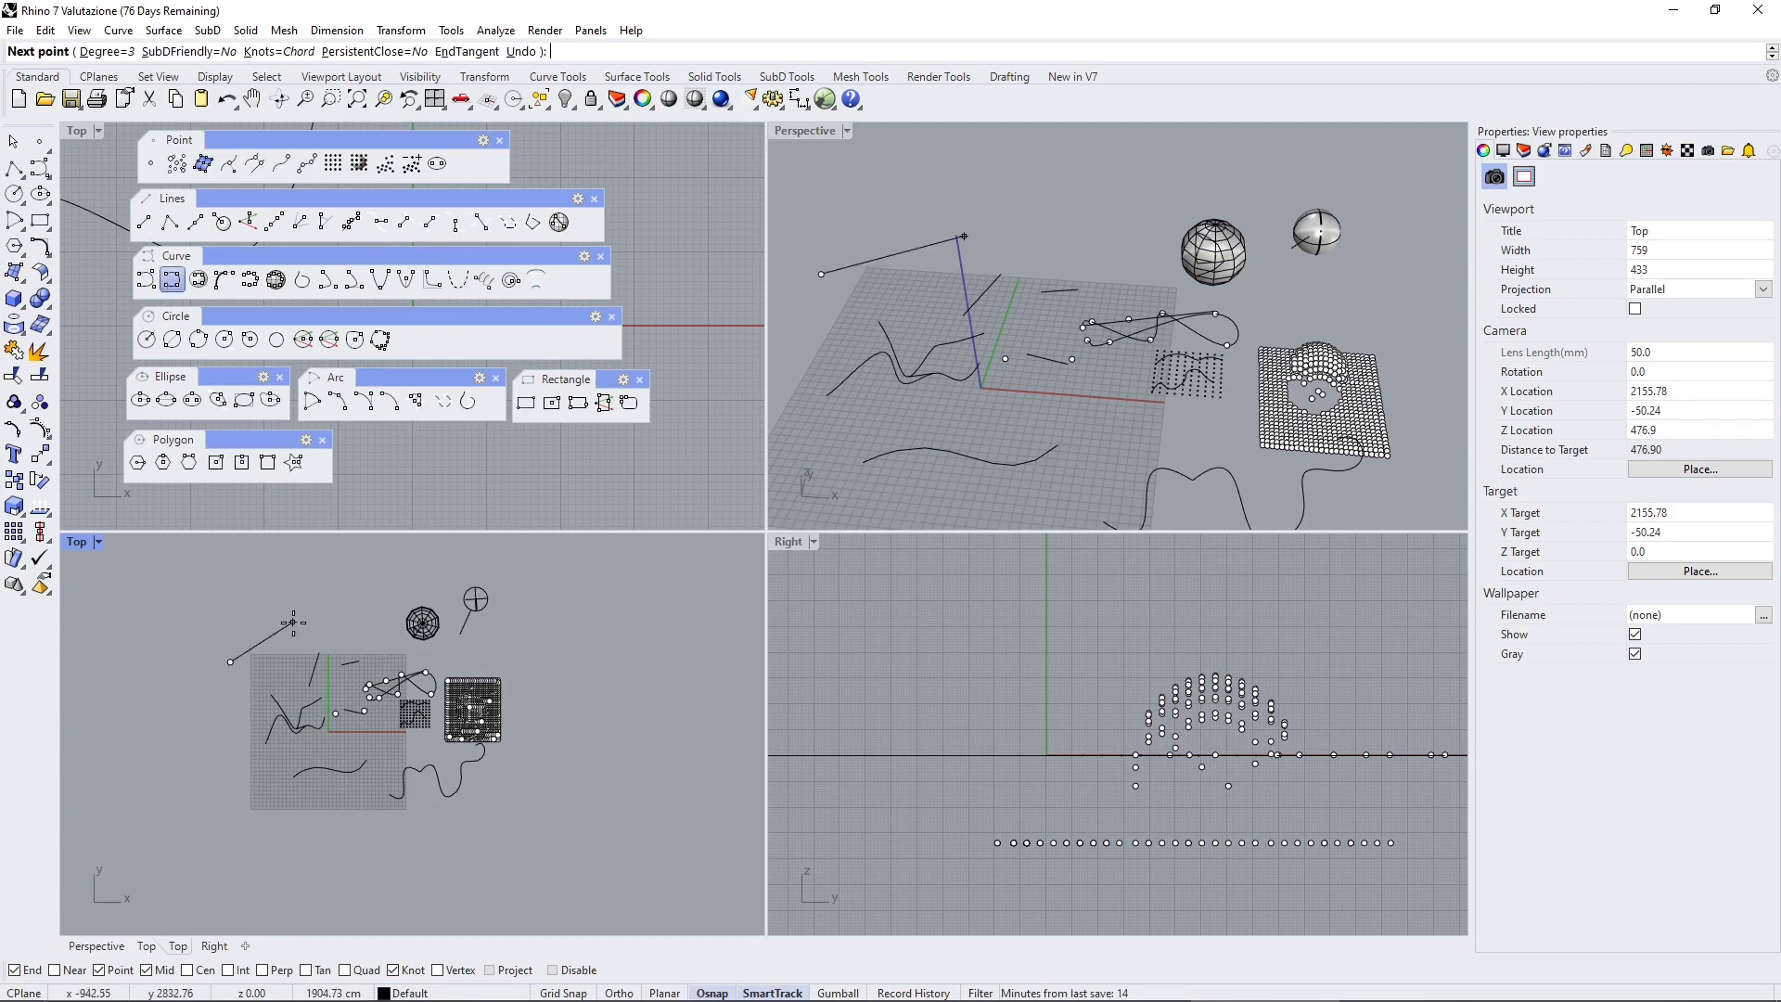
click(292, 622)
click(393, 585)
right_click(385, 587)
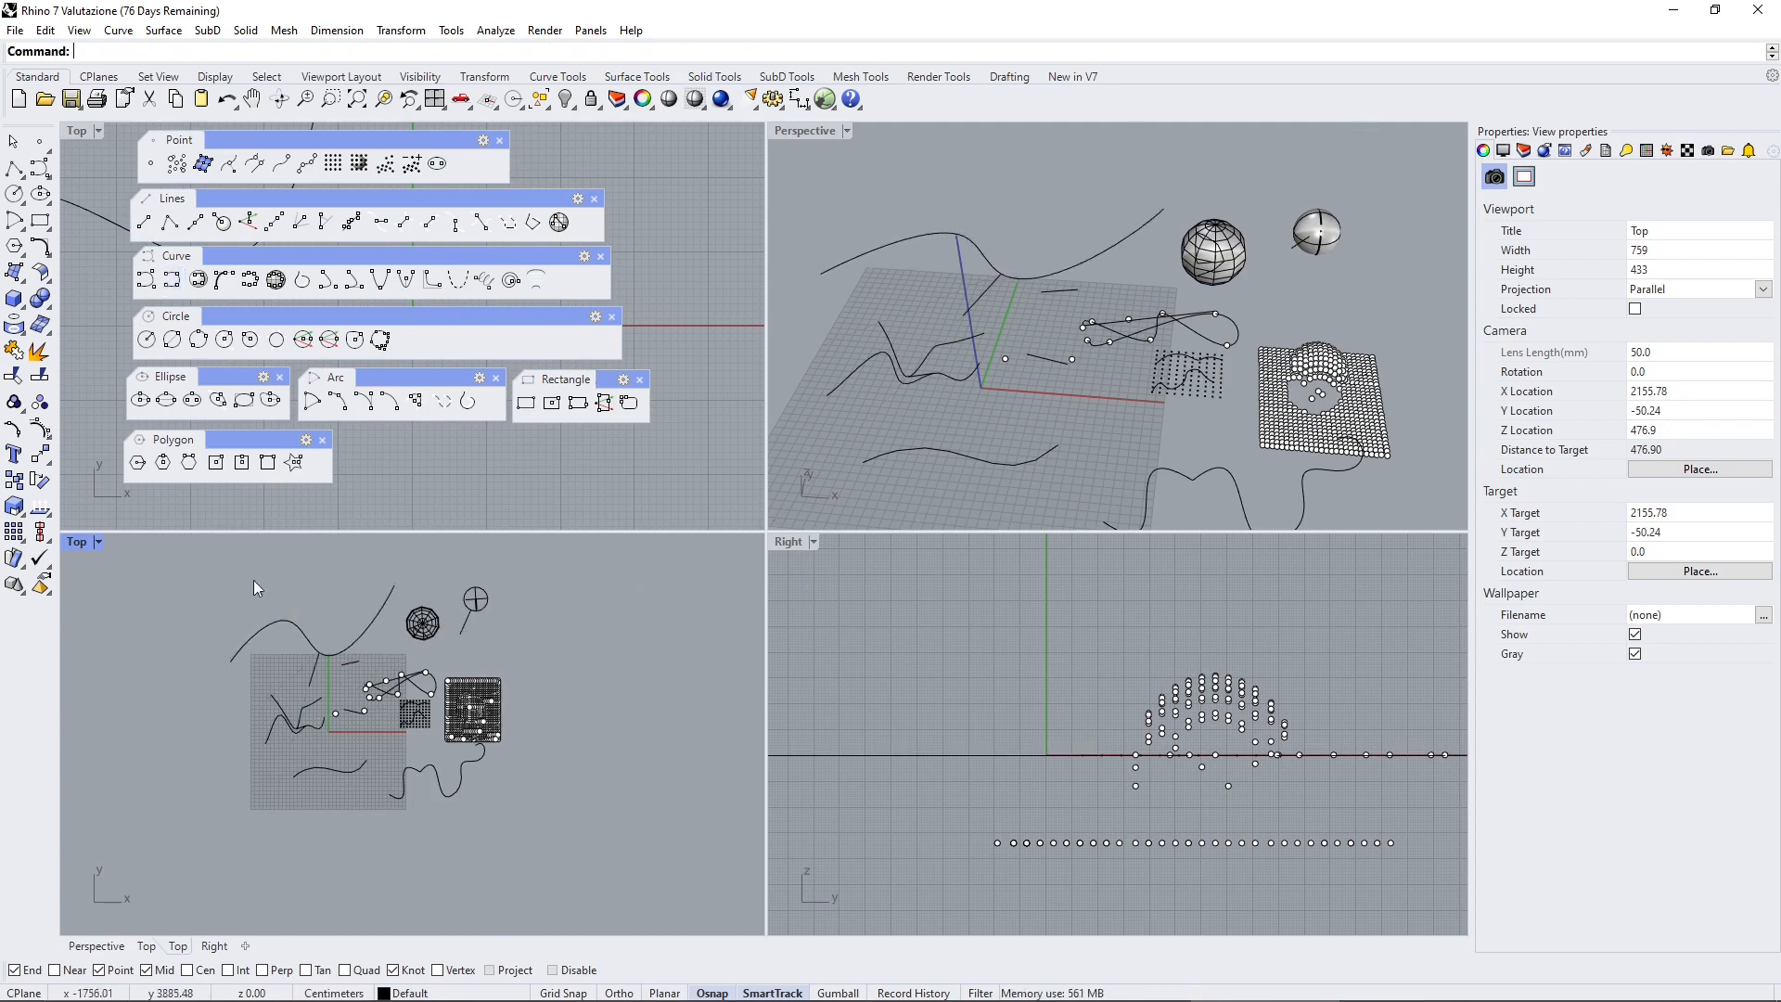
Draw an arched degree 3 interpolated curve through three points above the S-shaped curve
right_drag(224, 547, 247, 616)
right_click(249, 623)
click(233, 637)
click(311, 580)
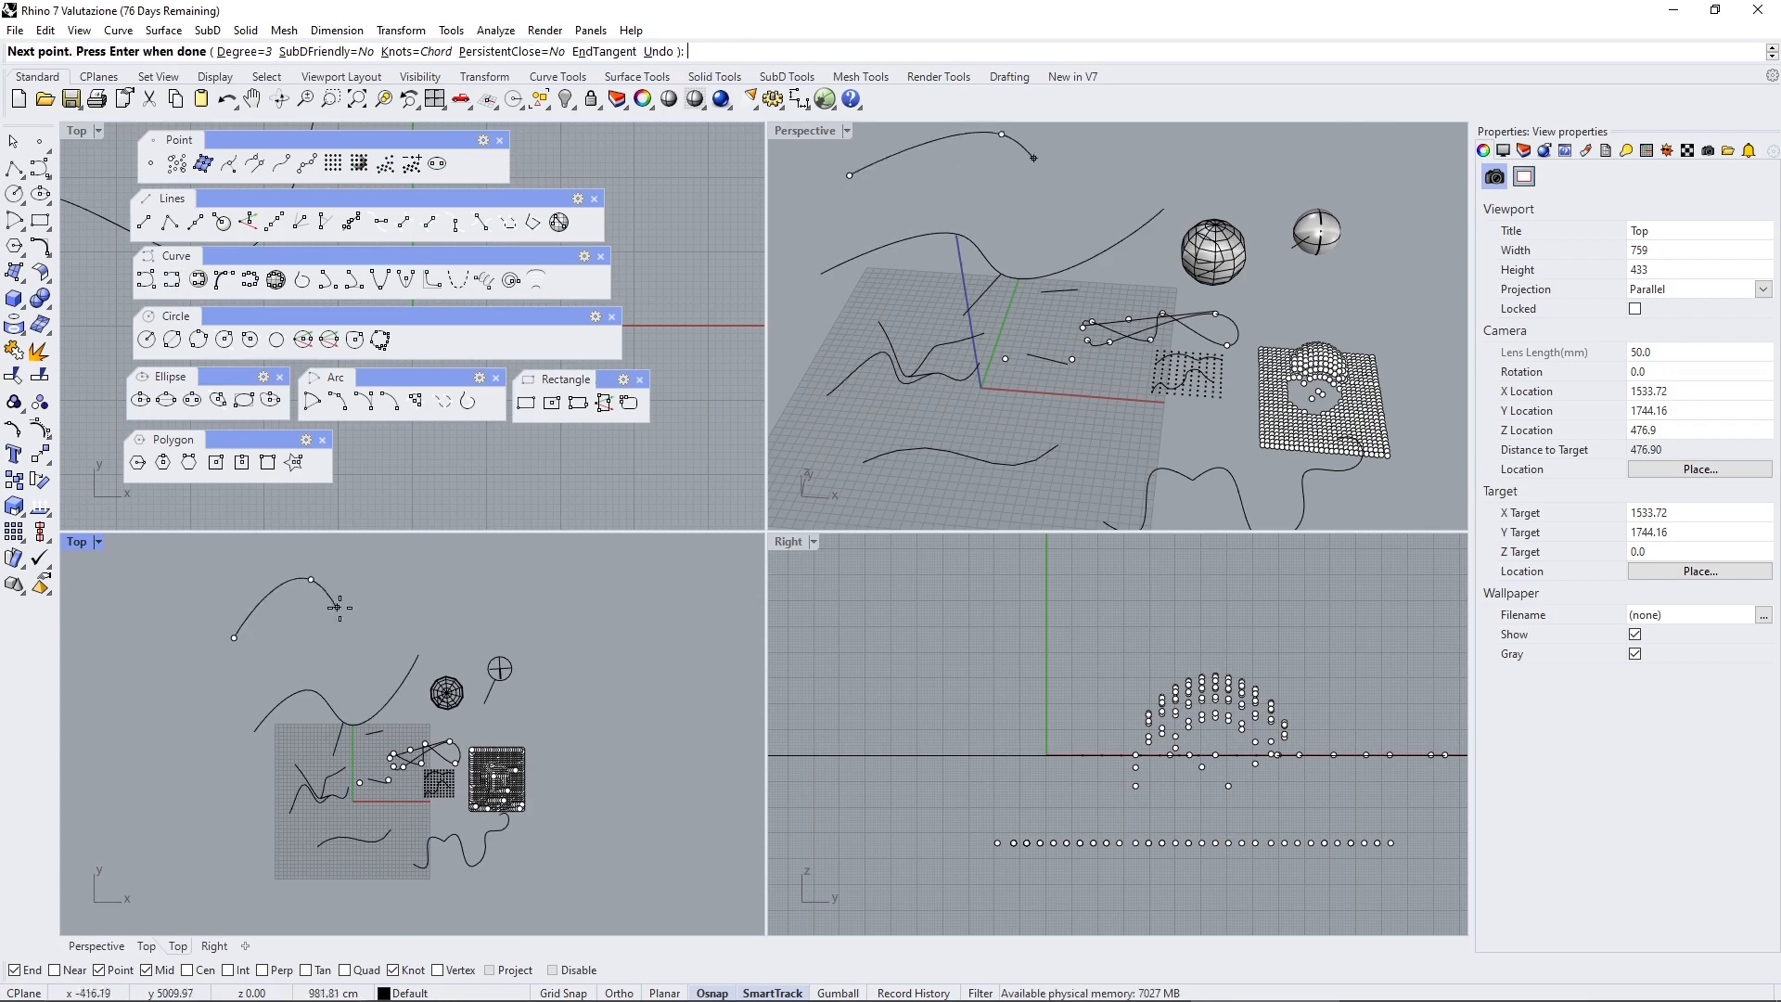
click(399, 598)
right_click(398, 597)
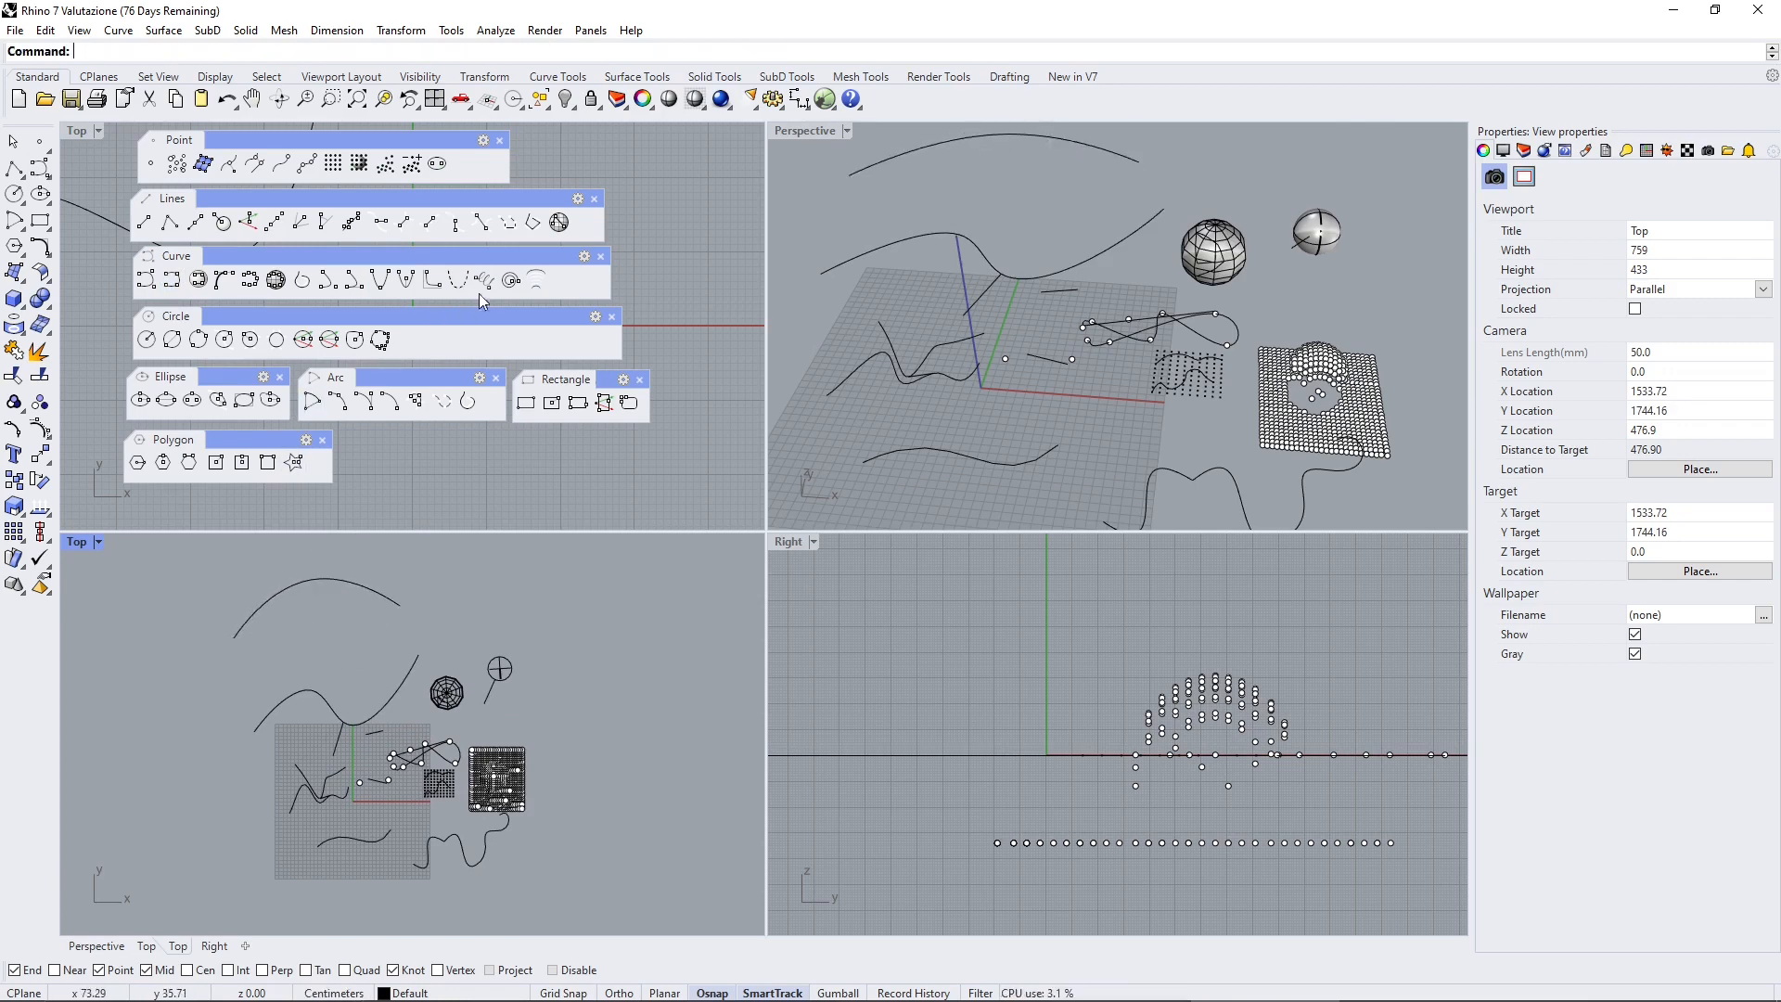
Tween 20 curves between the S-shaped curve and the arched curve with the Refit match method on the current layer
click(535, 281)
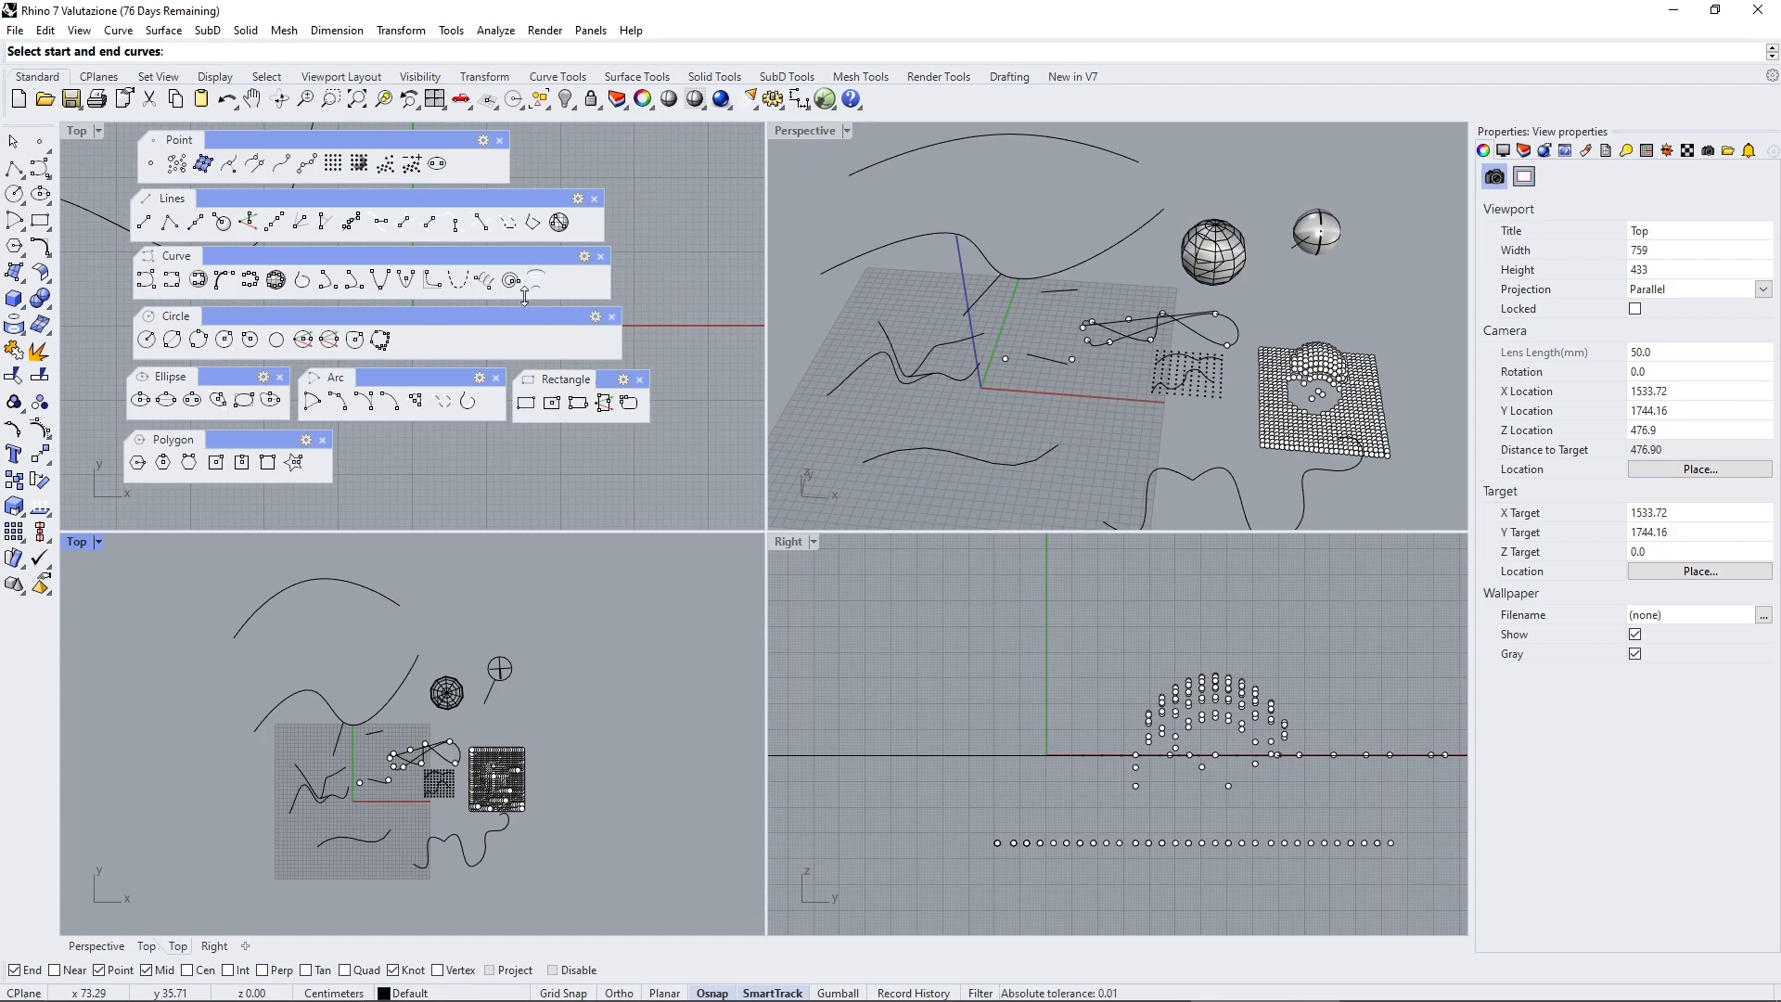
click(309, 686)
click(309, 585)
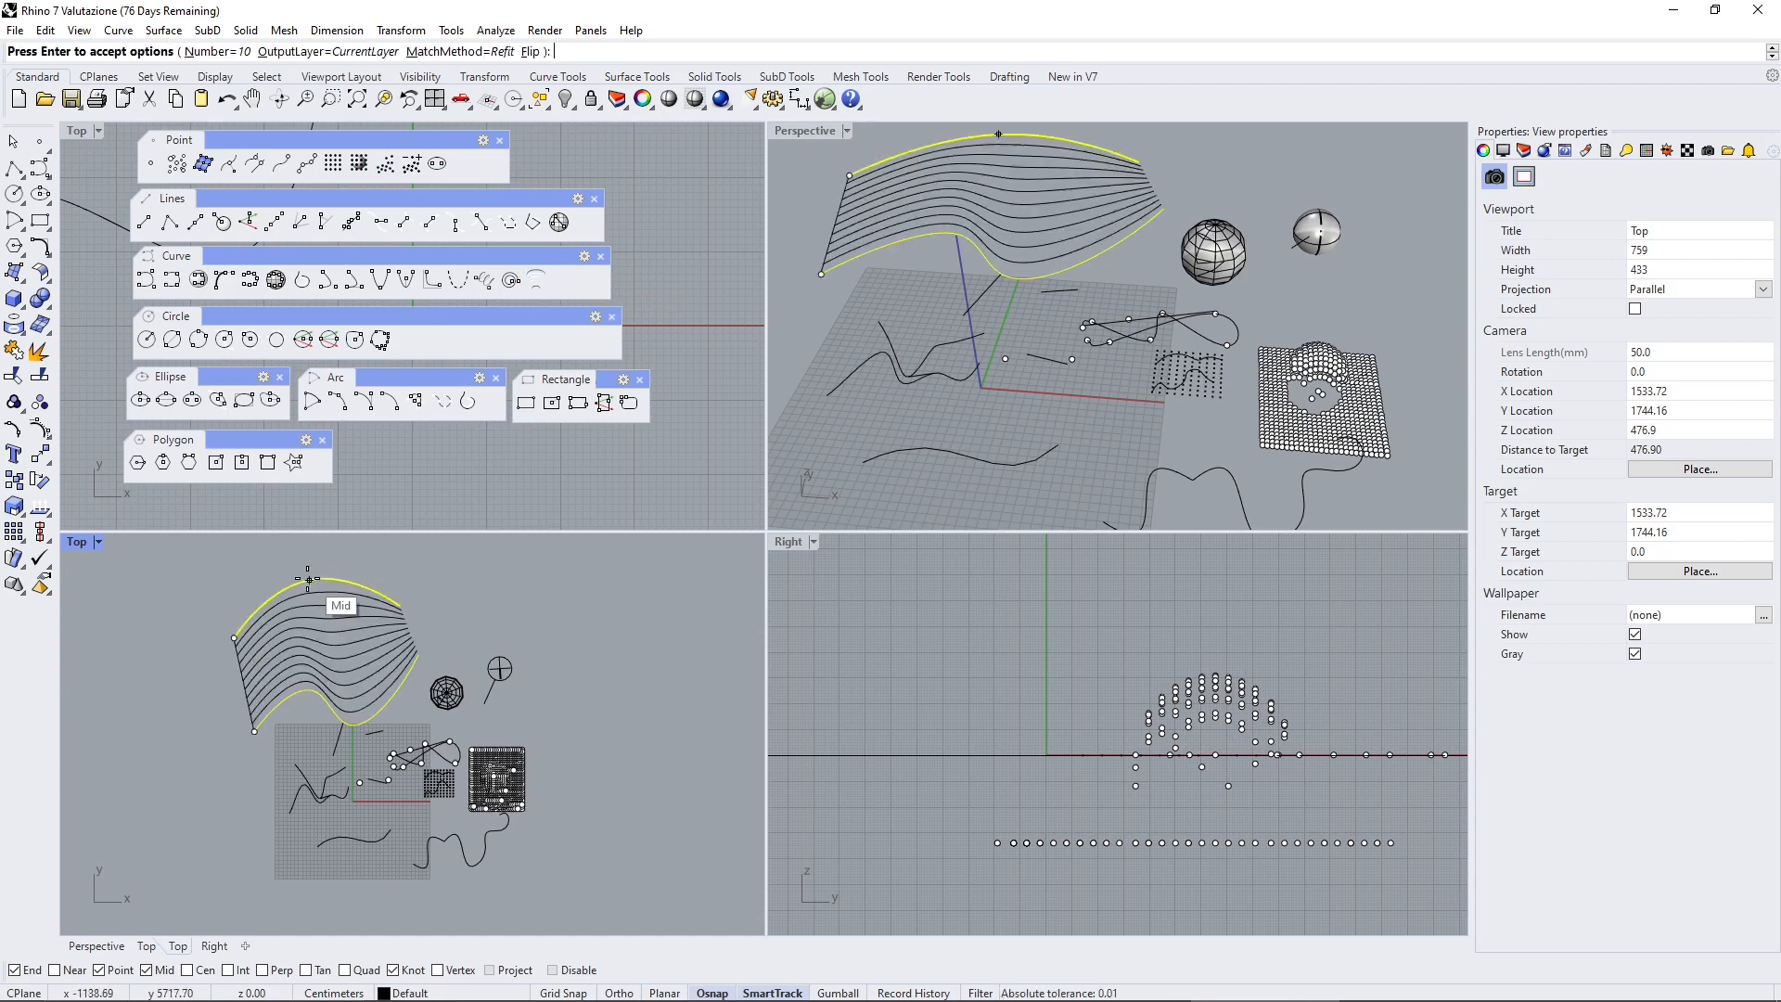
click(199, 52)
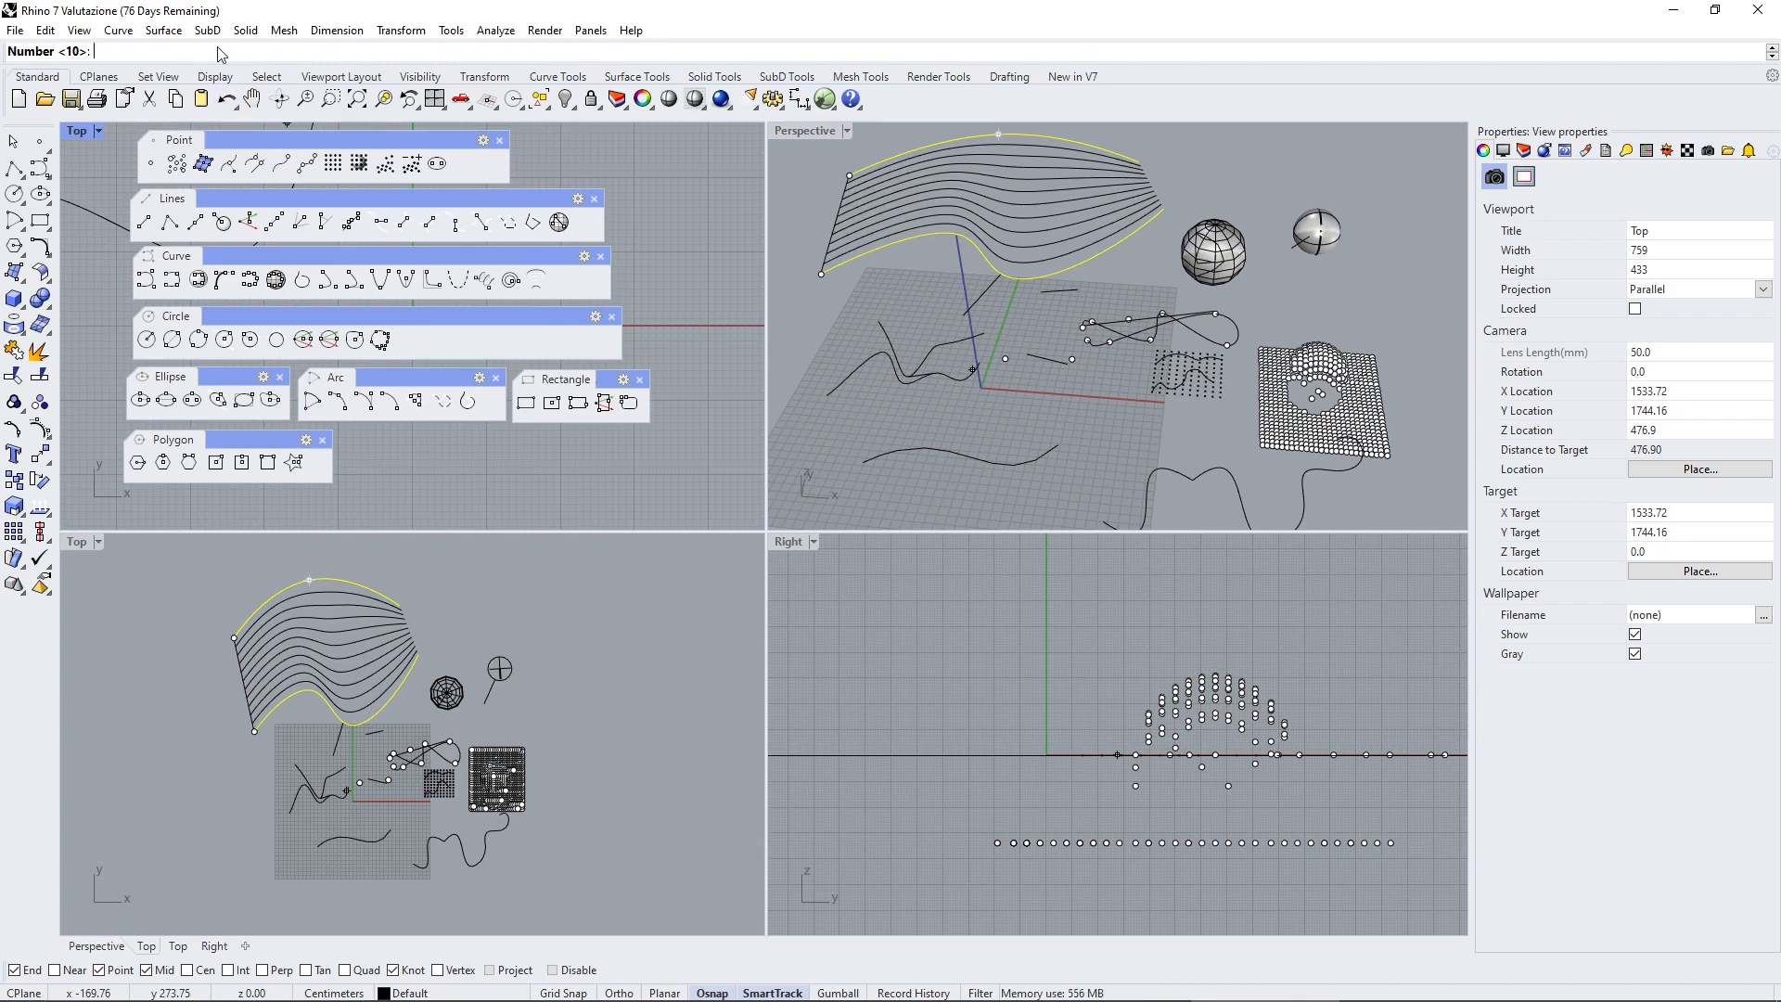
text(20)
key(Return)
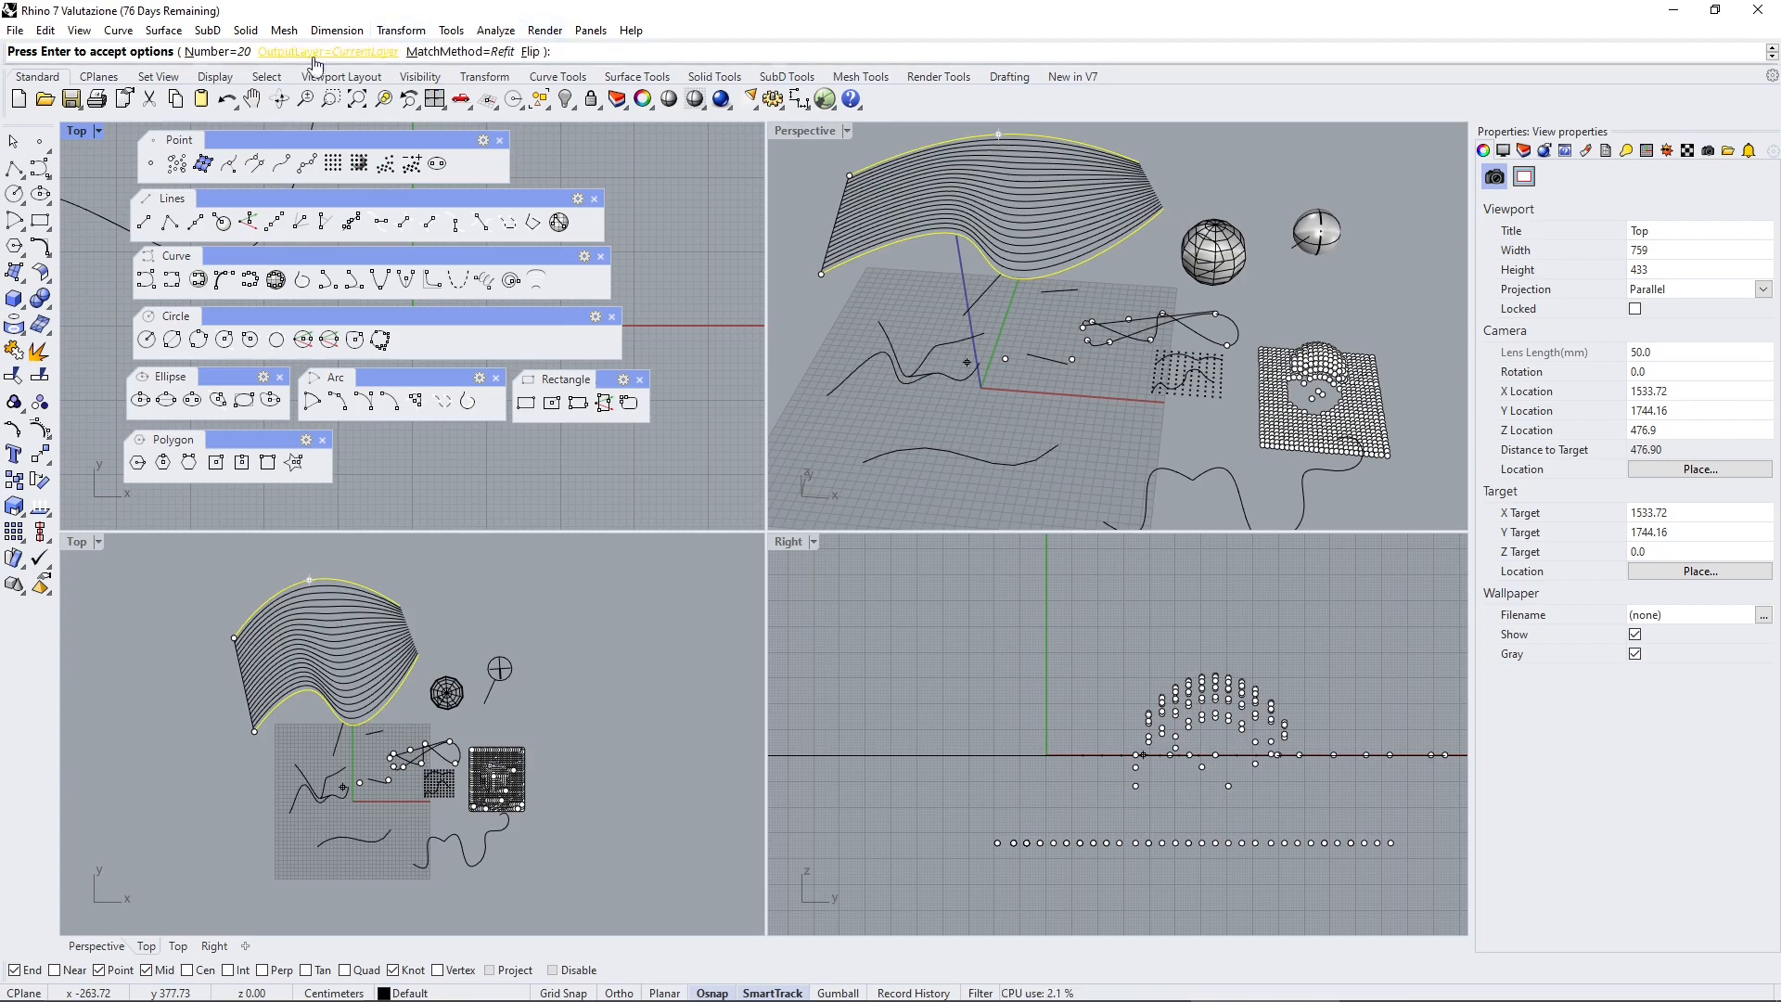
key(Return)
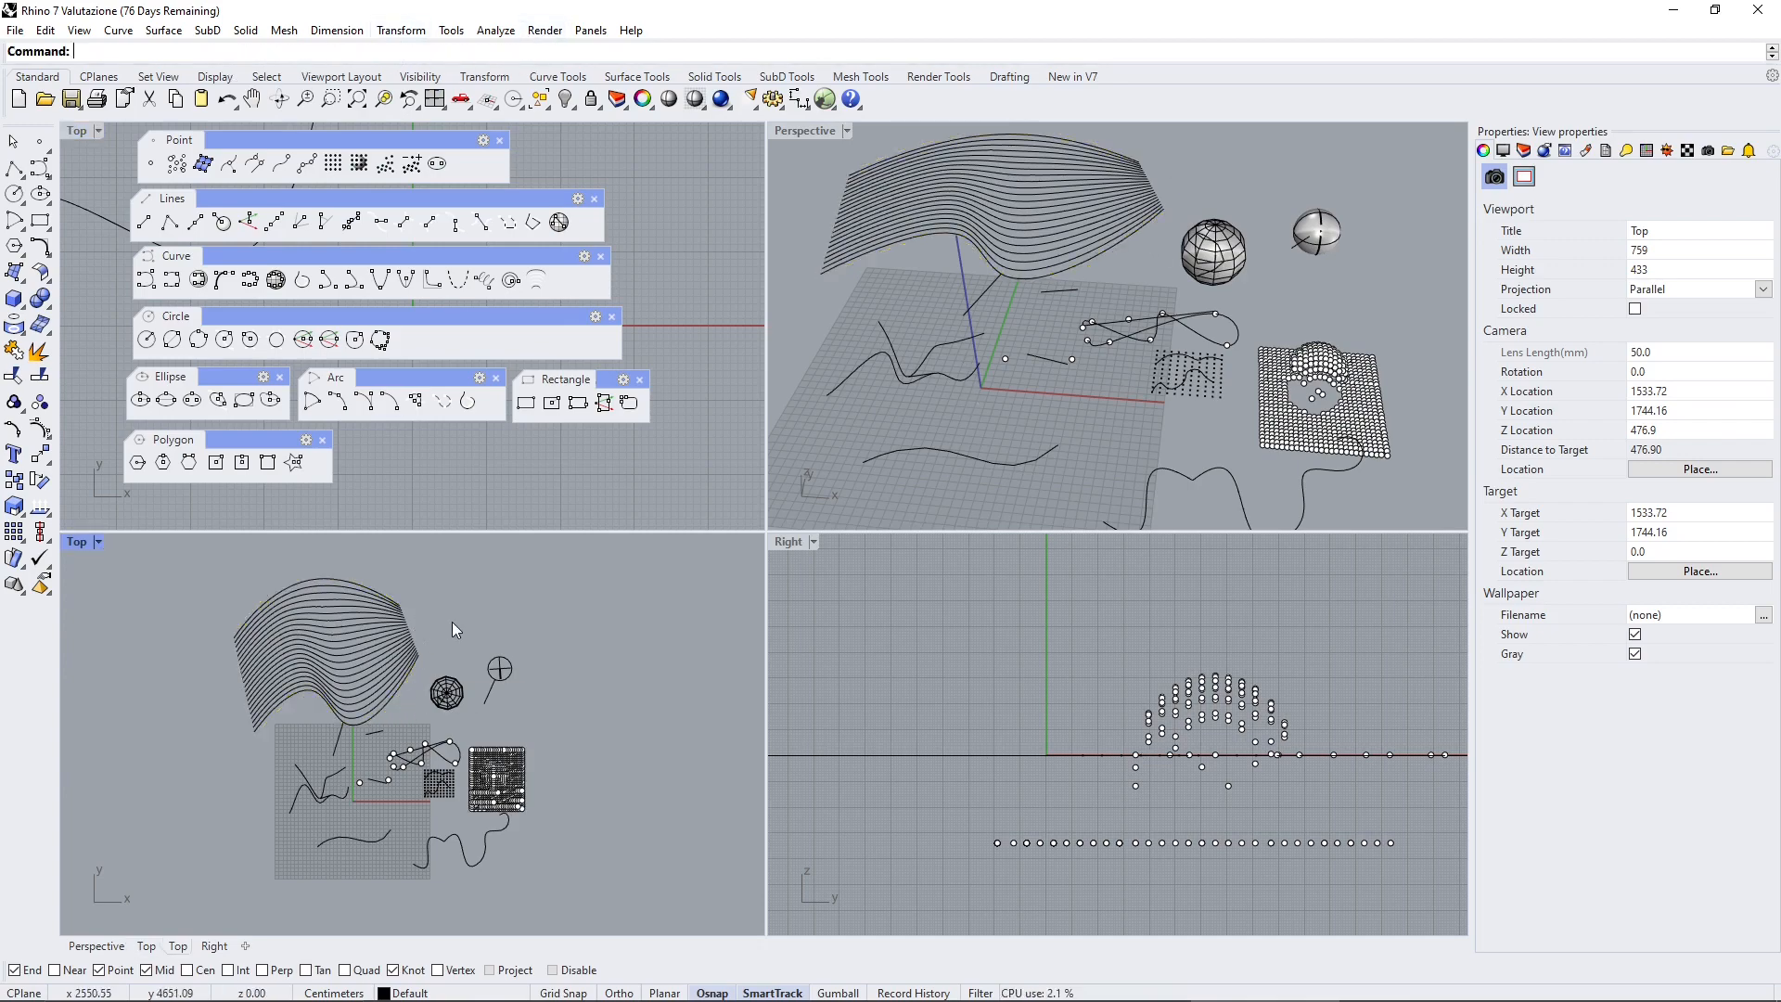
Create a helix with 10 turns on a short, nearly vertical axis above the two spheres in the Top view
scroll(413, 730, up, 4)
scroll(386, 759, down, 4)
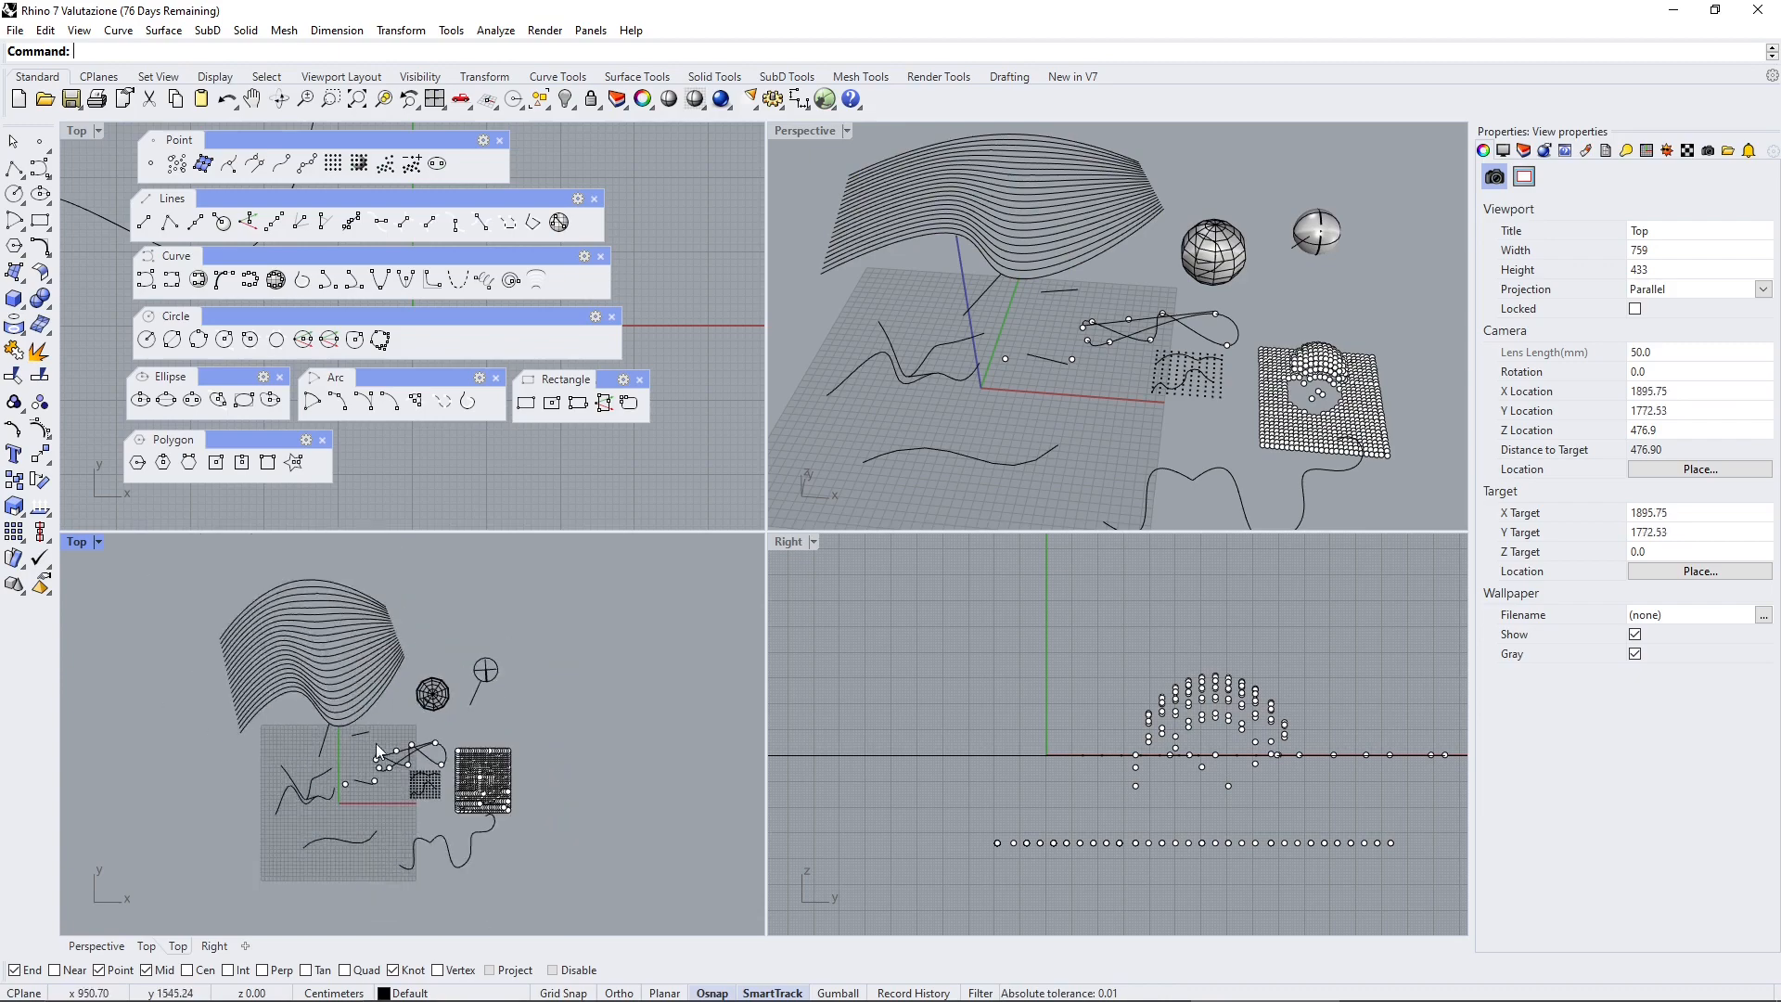
right_drag(382, 750, 376, 745)
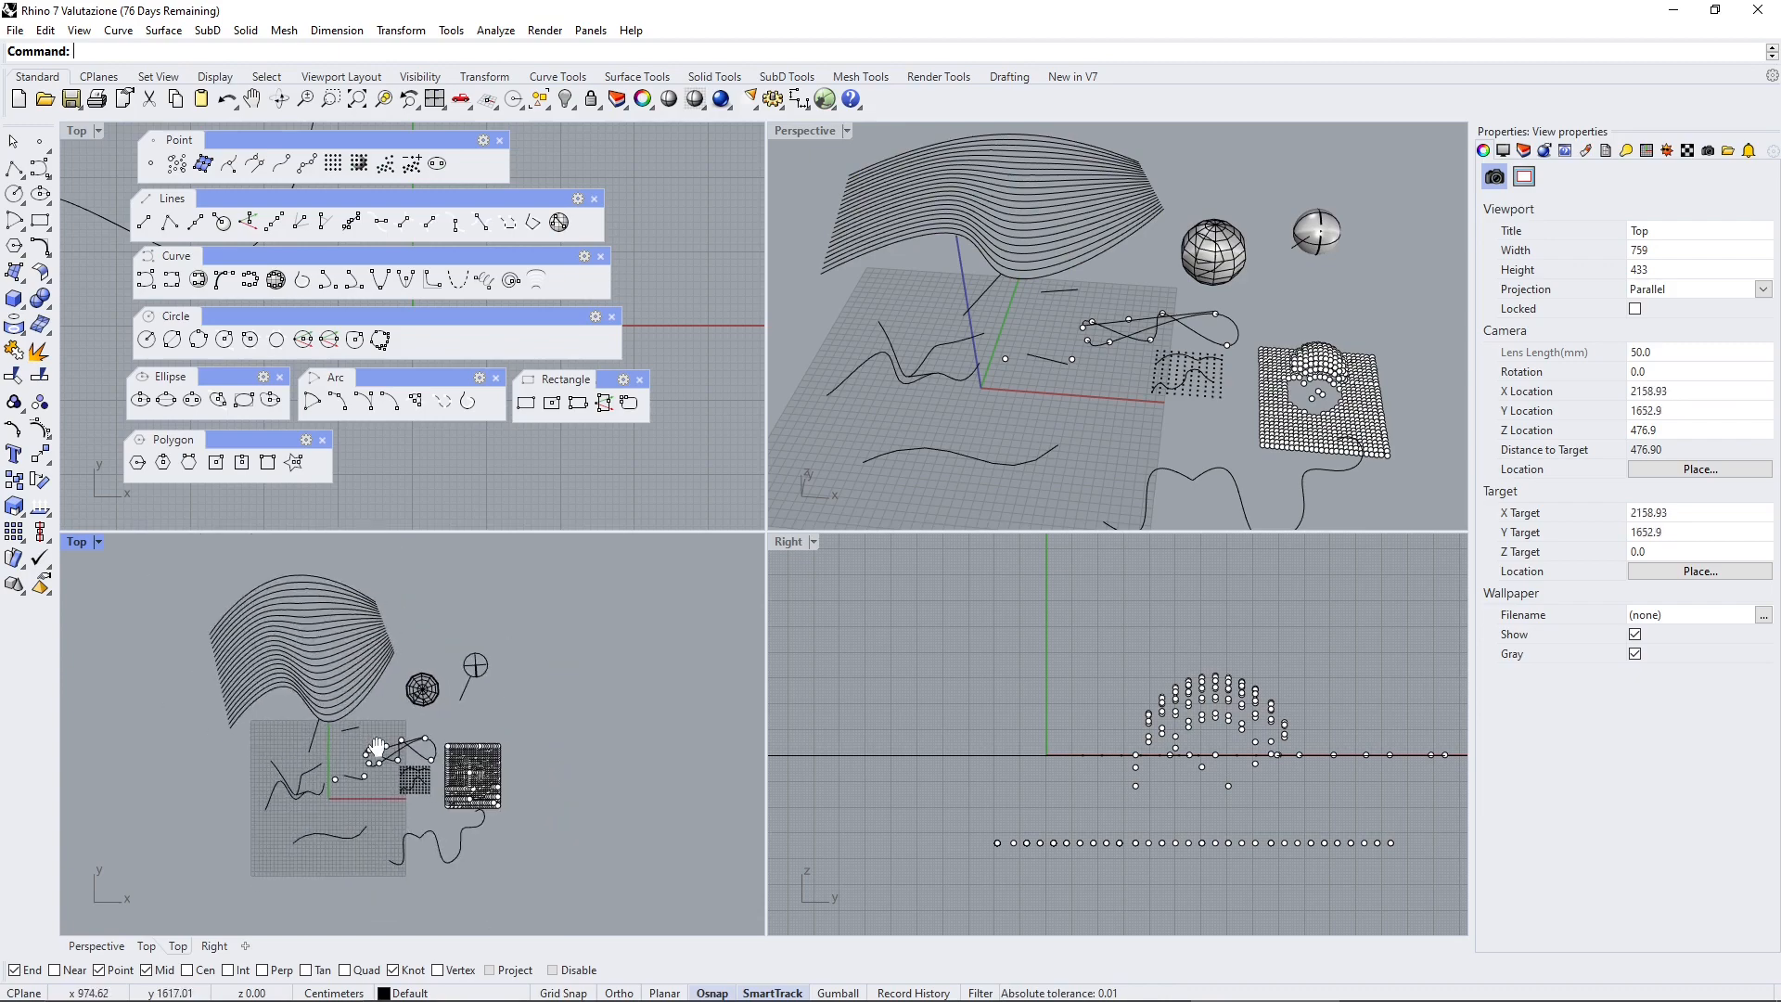
click(492, 298)
scroll(454, 640, up, 3)
click(443, 581)
click(449, 630)
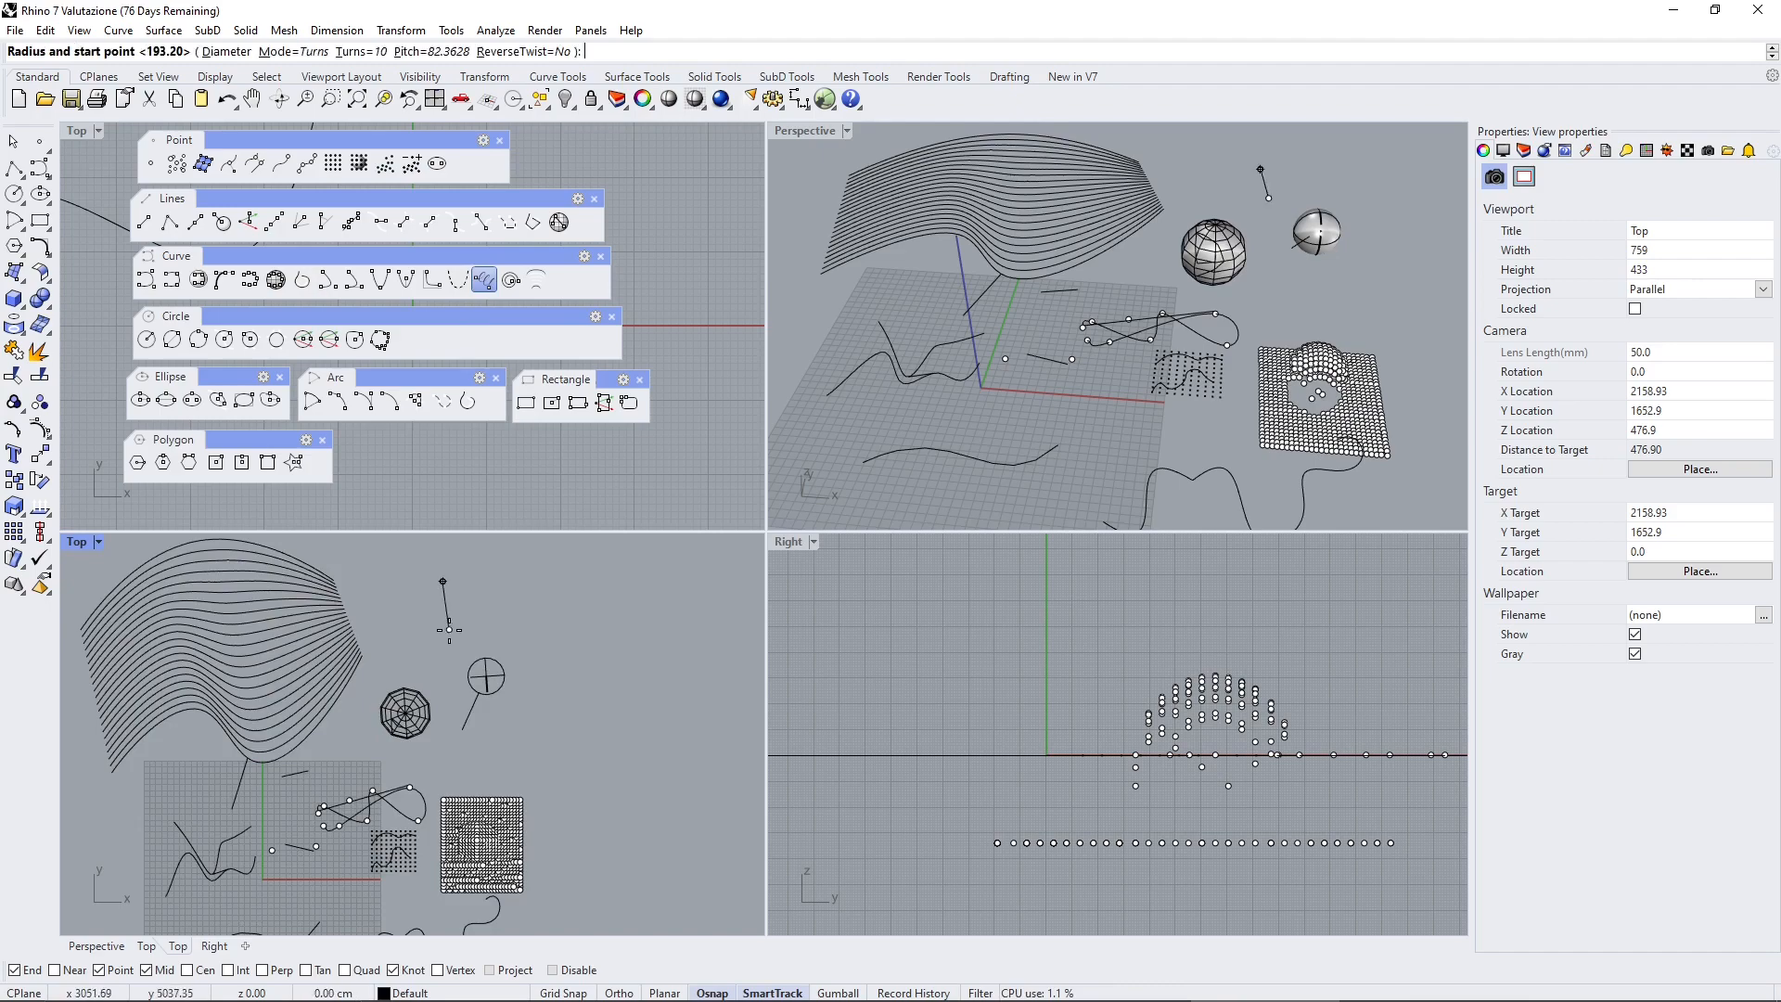
click(464, 617)
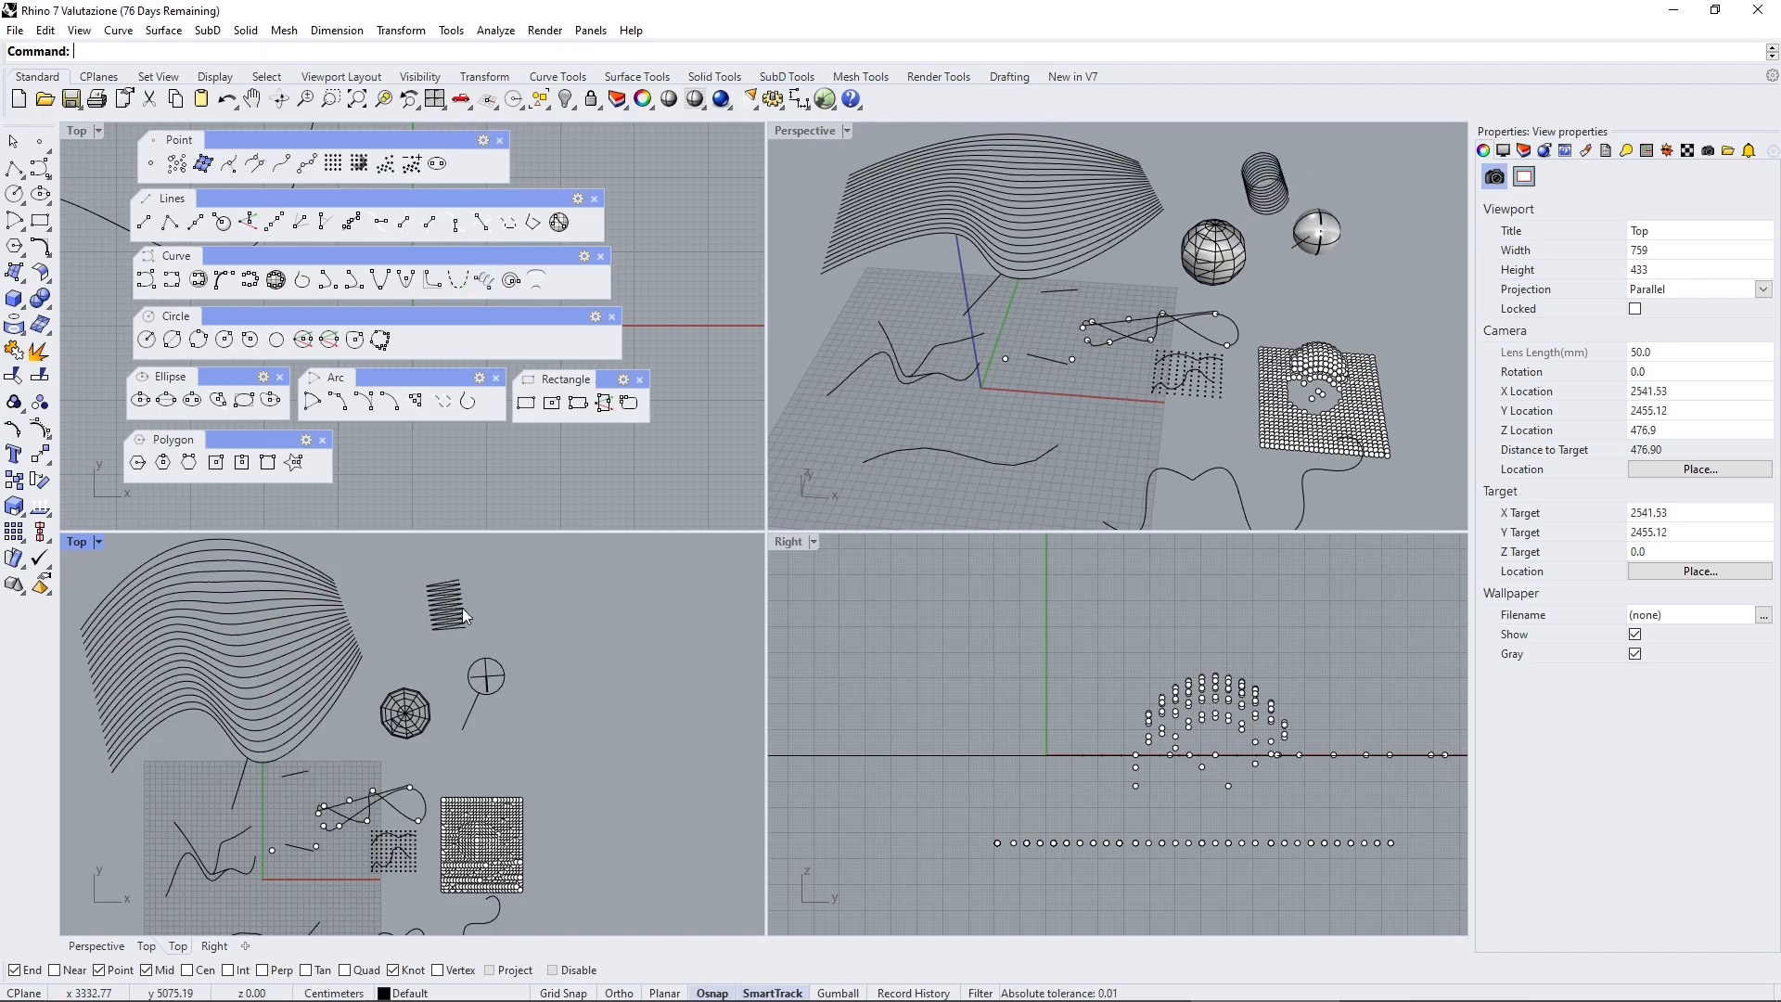
right_drag(1023, 360, 1025, 311)
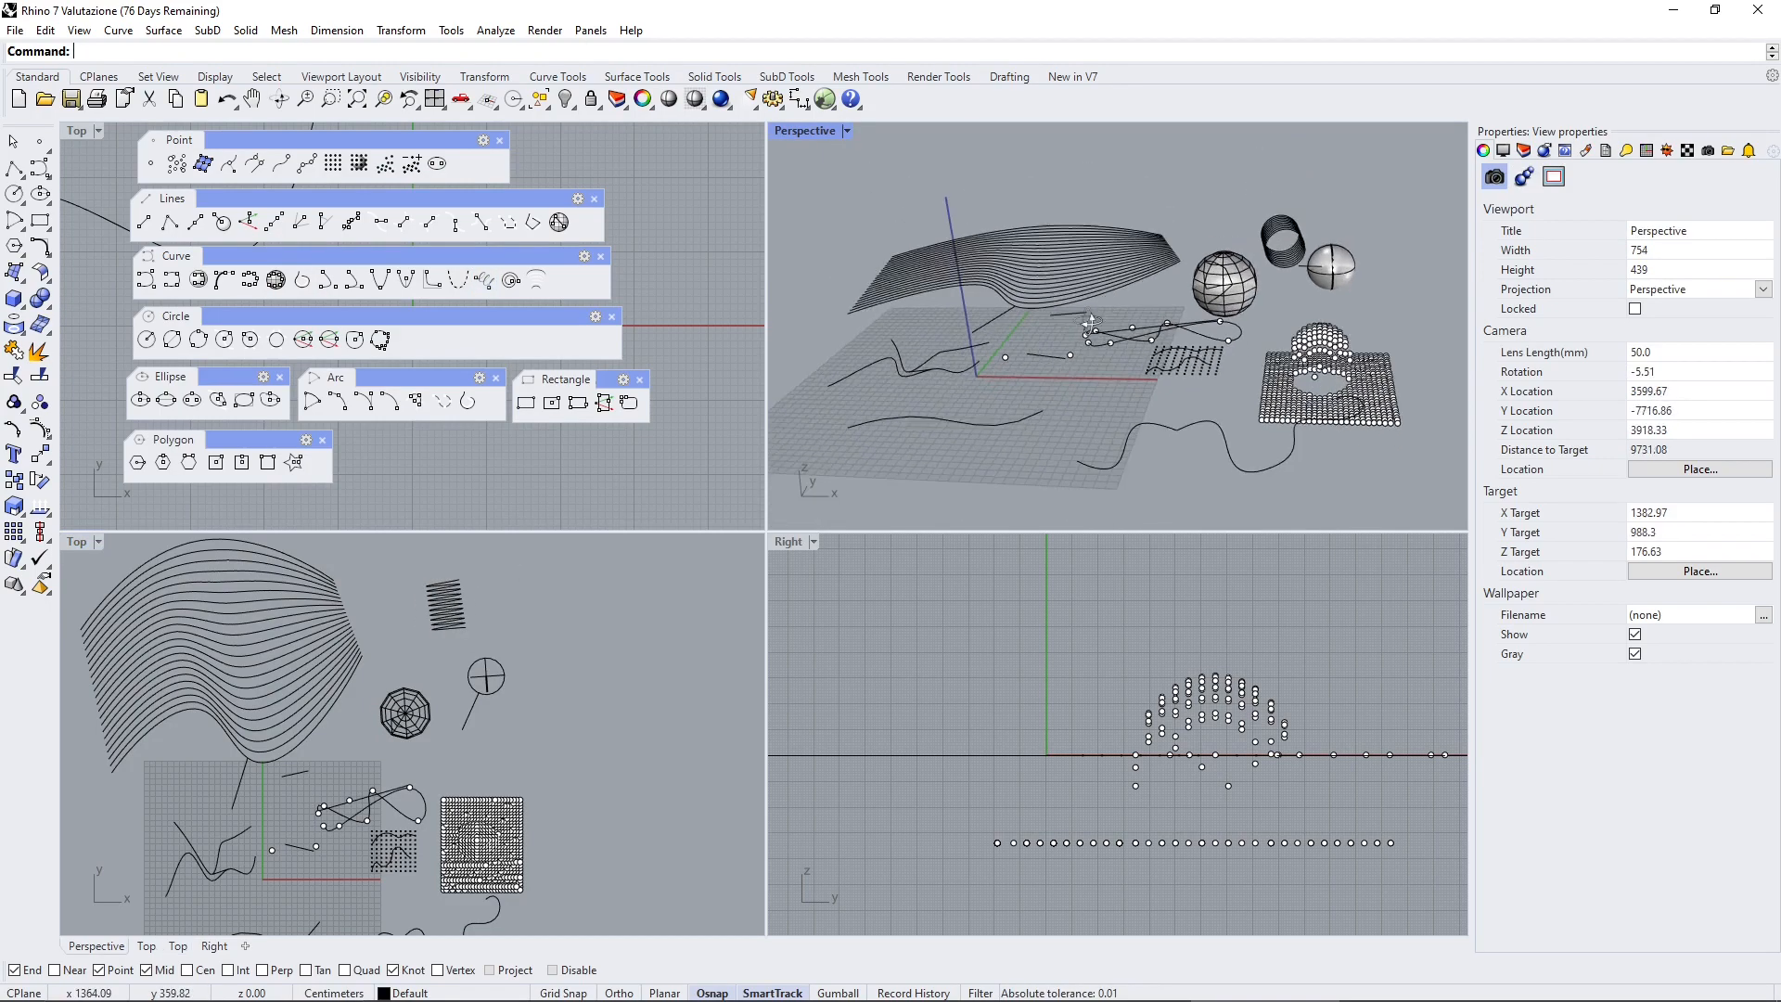
Create a vertical 10-turn helix of about 632 cm radius beside the tilted helix, with a pitch of about 60 cm
scroll(1328, 230, up, 9)
right_drag(1313, 274, 1246, 308)
scroll(1334, 235, down, 8)
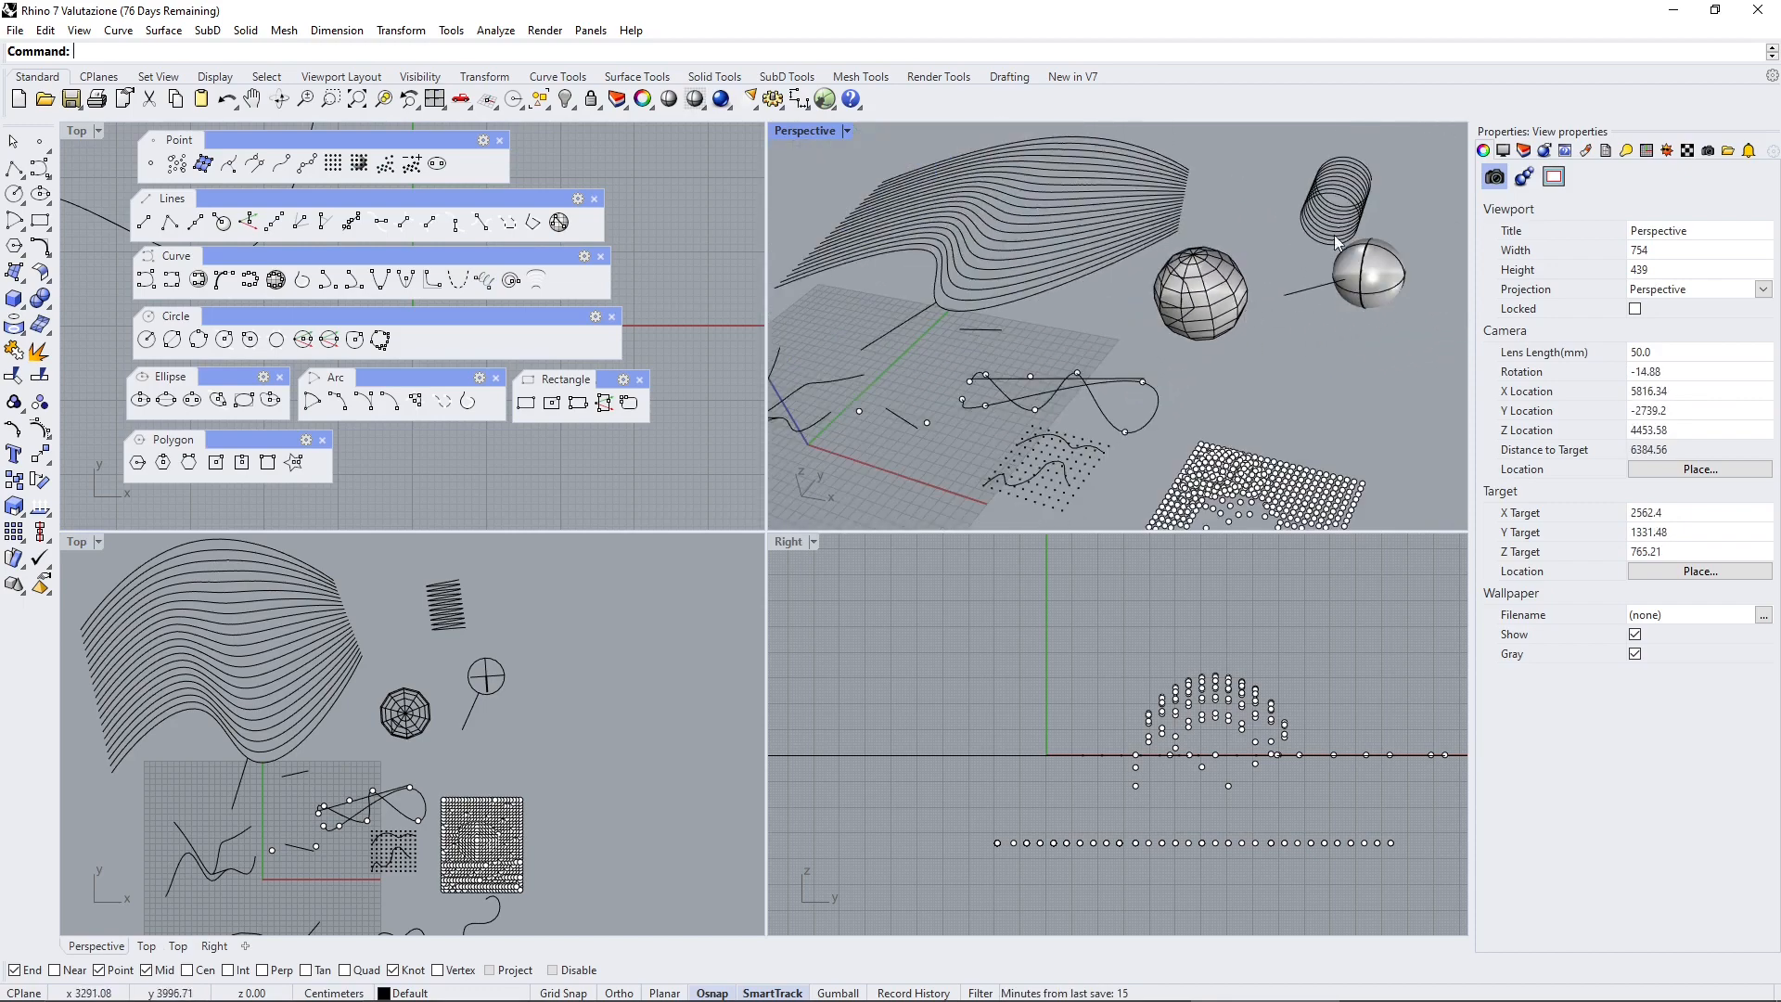
click(511, 281)
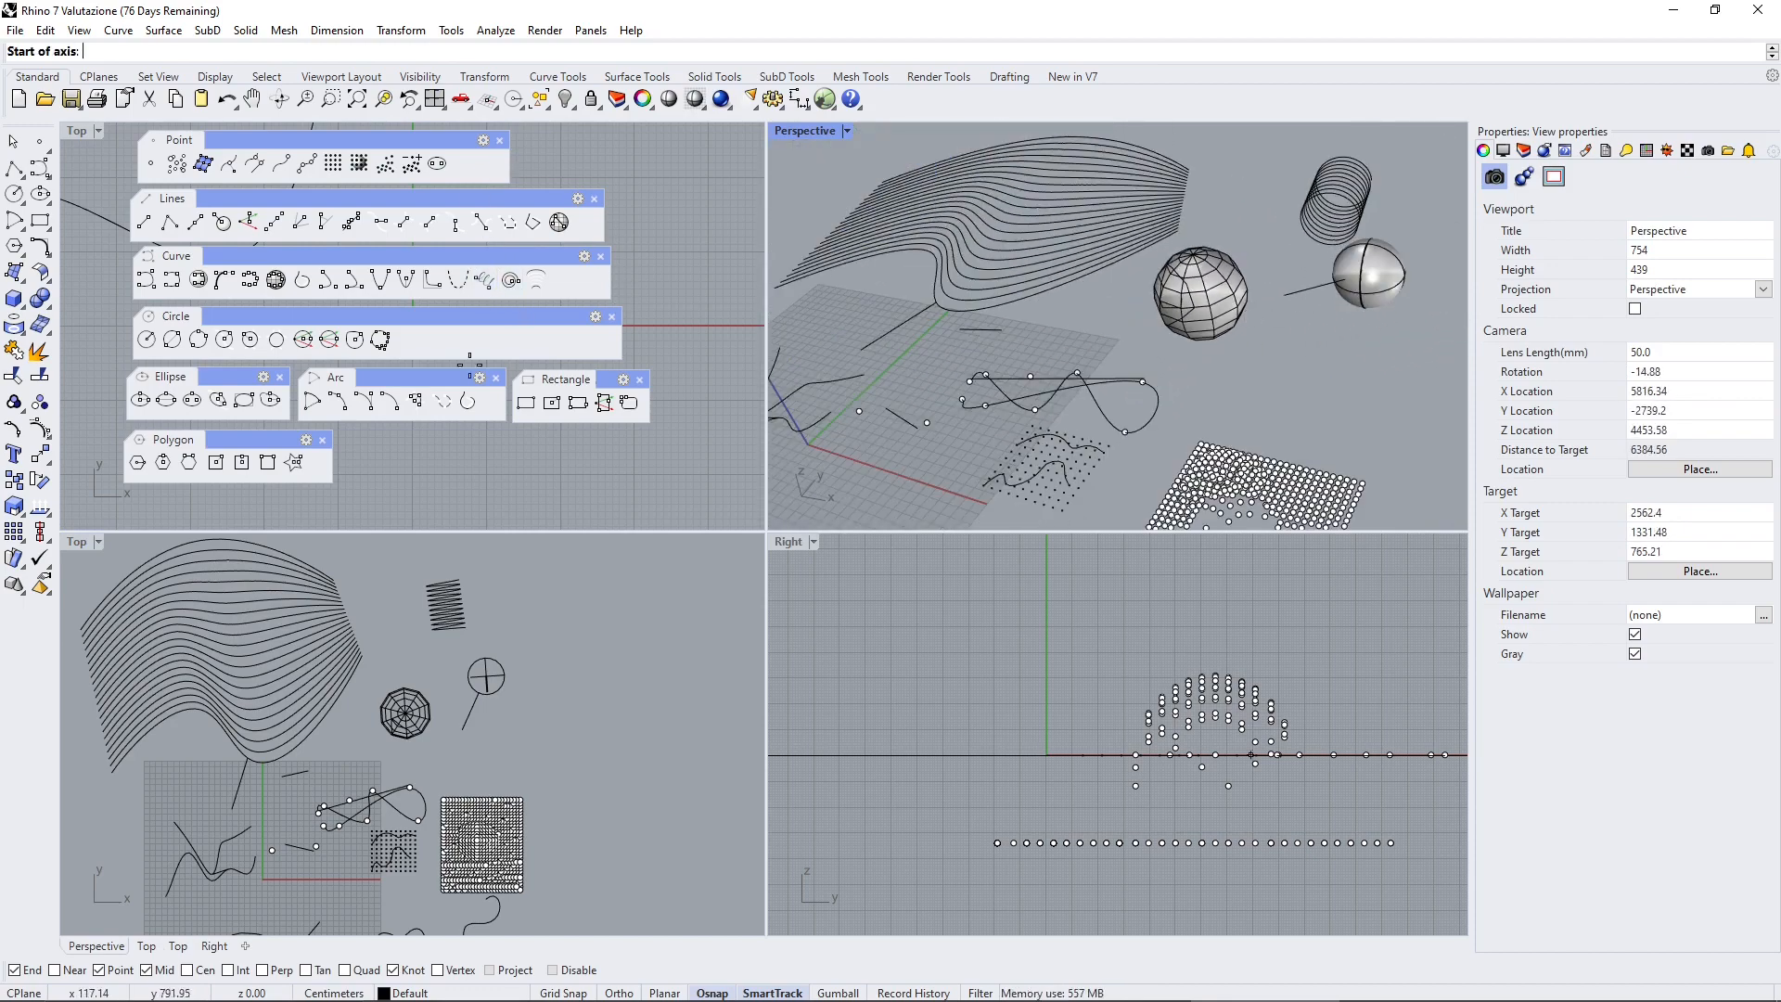
click(523, 626)
click(557, 639)
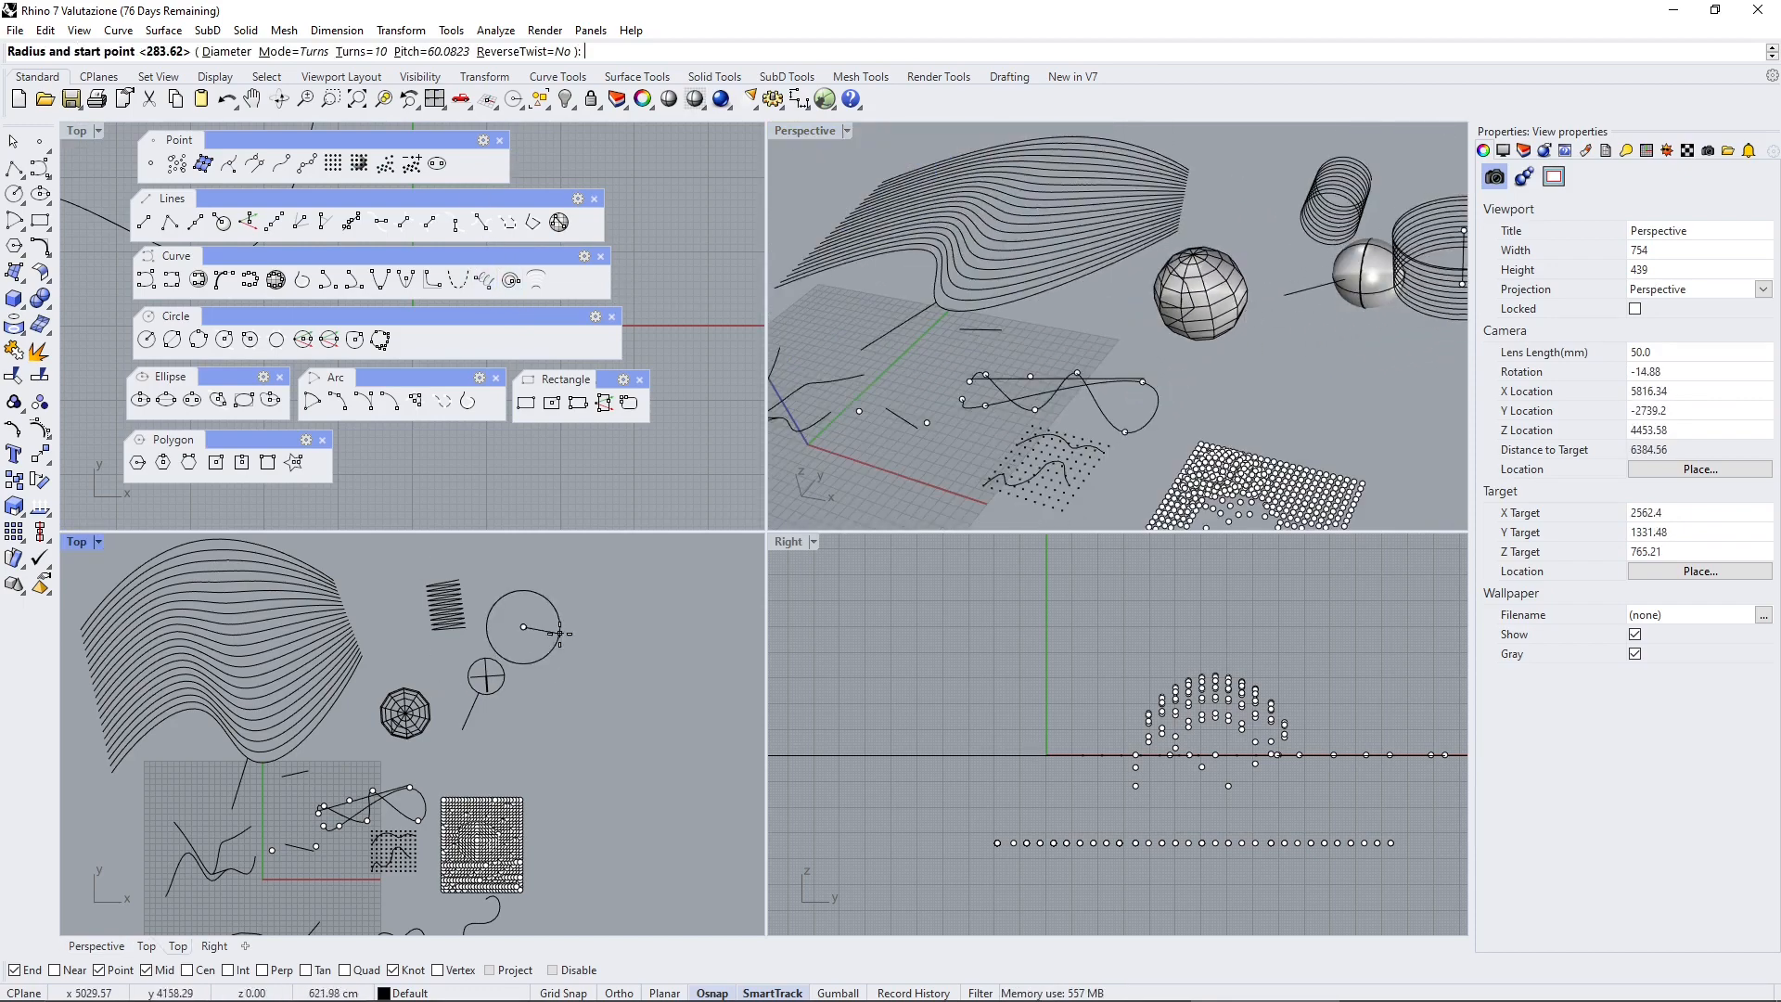
click(556, 609)
Create a larger vertical helix in the Perspective view beside the dense point grid, with 10 turns and a pitch of about 101 cm
scroll(1165, 370, down, 6)
scroll(1165, 370, down, 3)
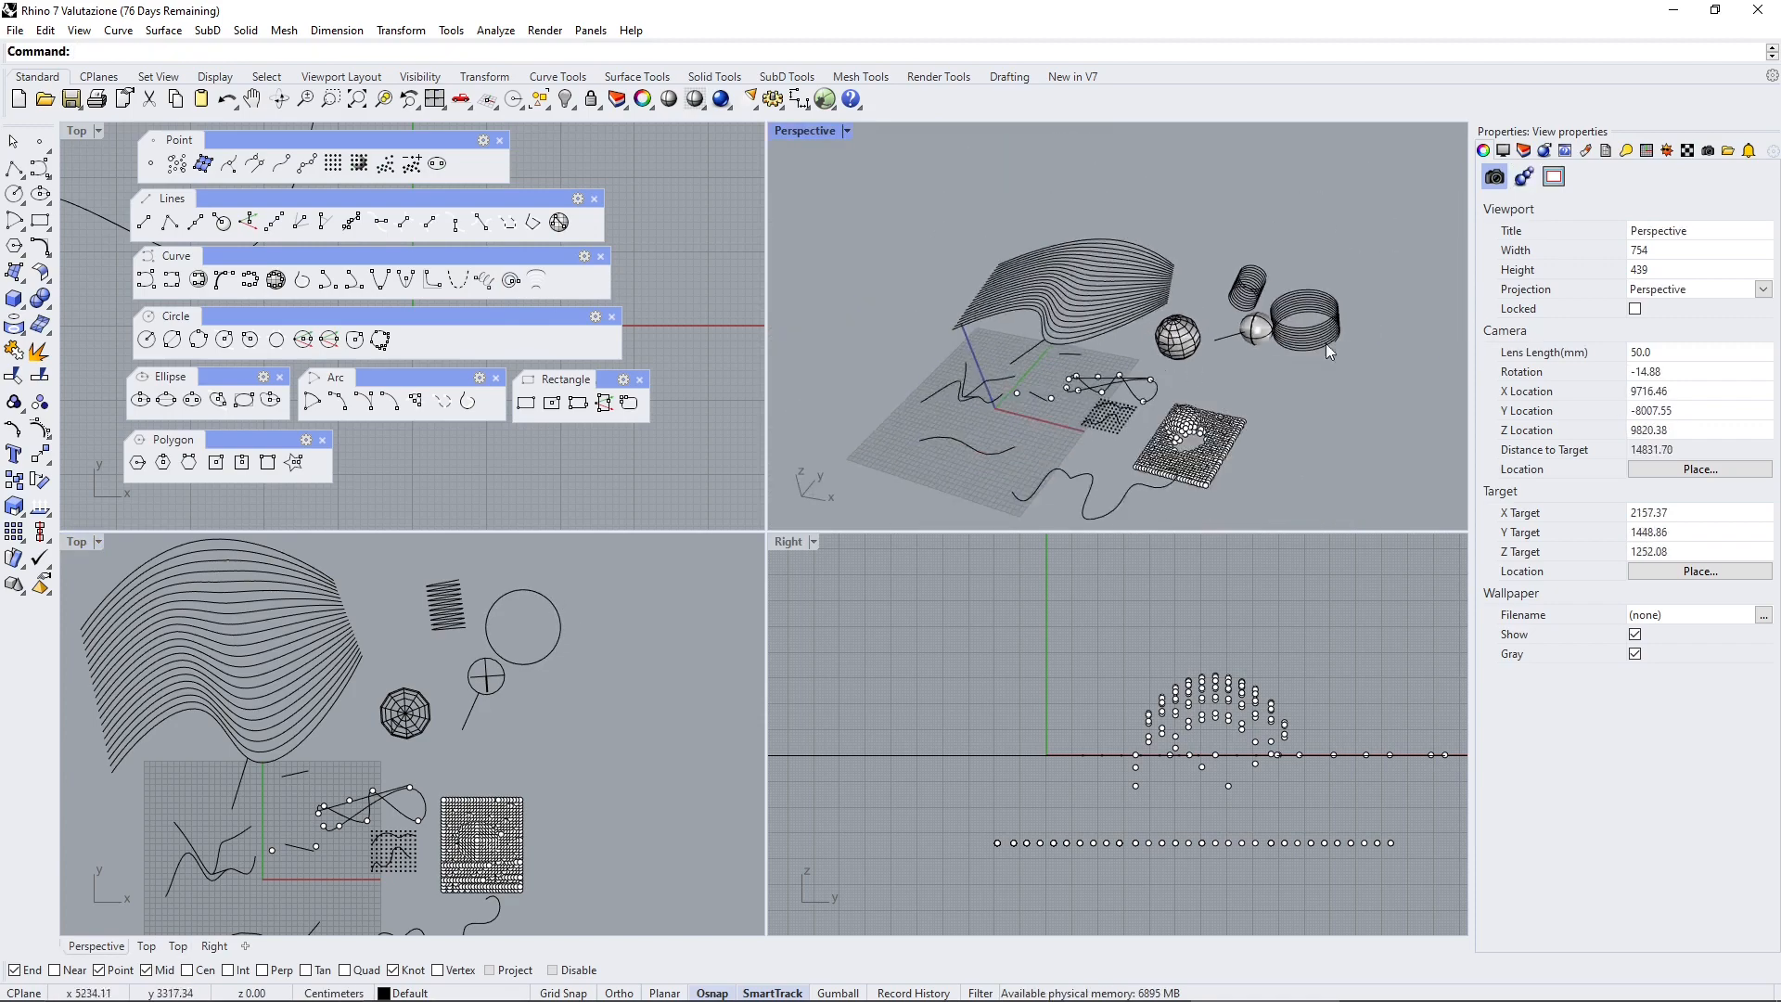
click(1327, 344)
click(1269, 438)
right_click(1304, 404)
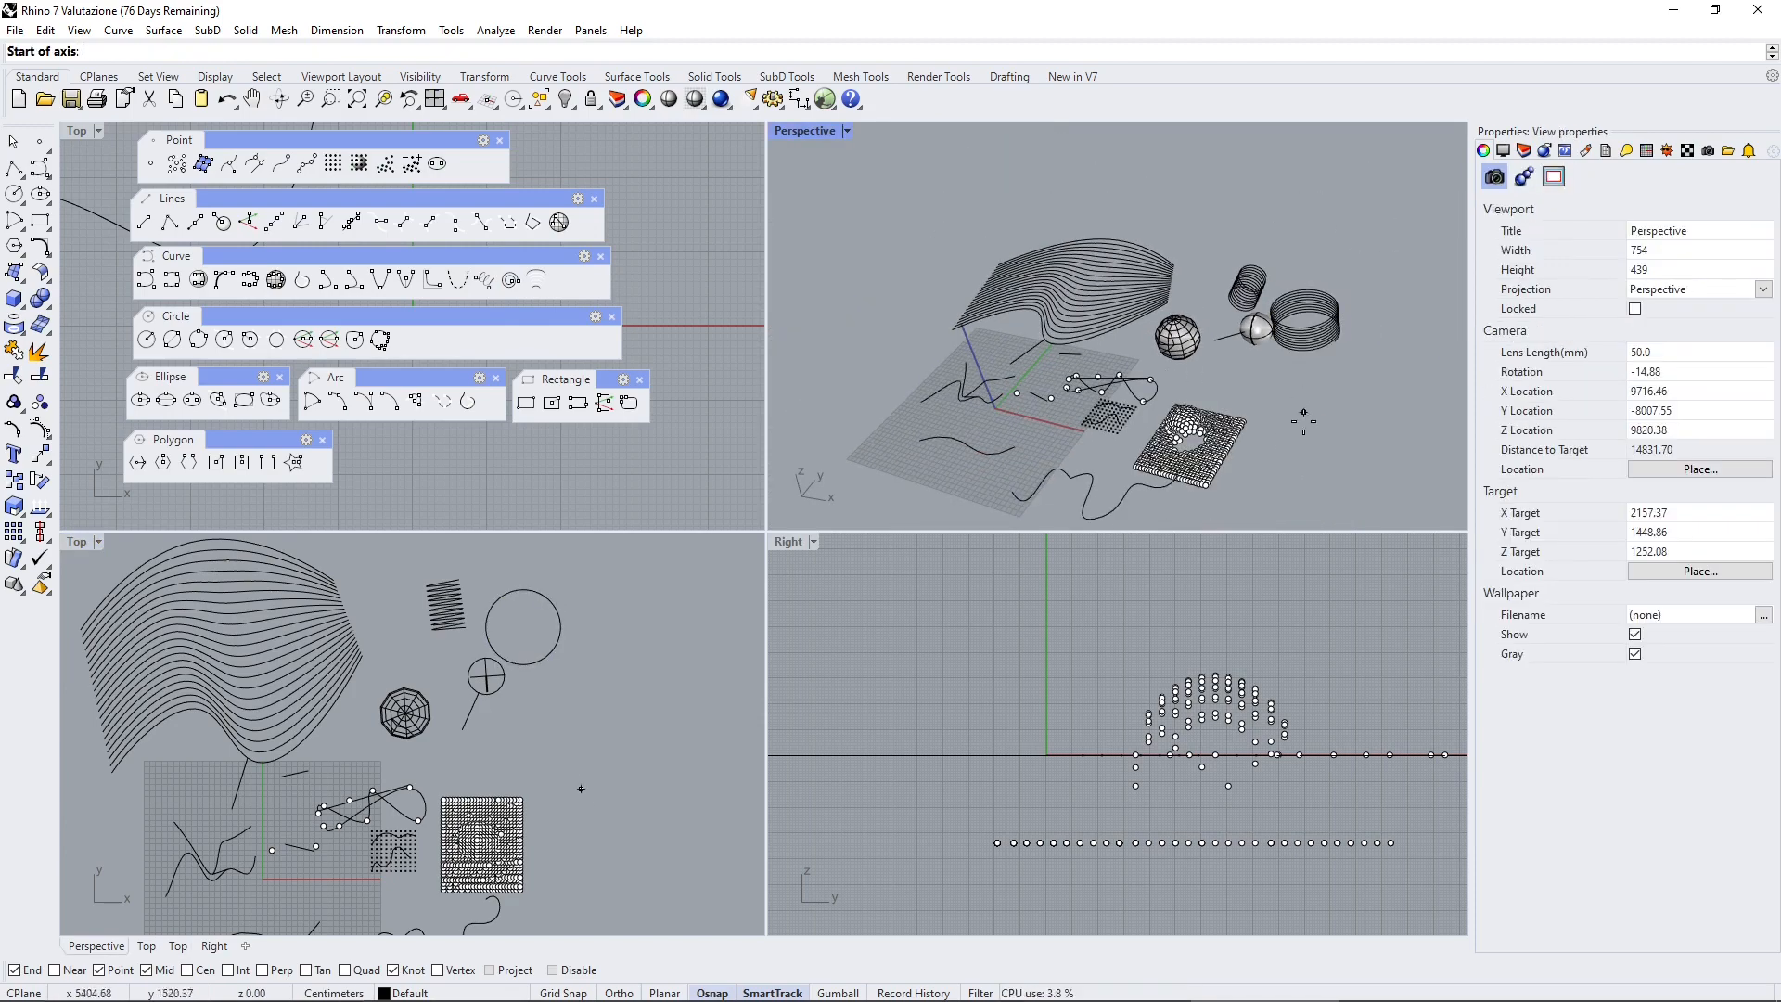
click(1322, 408)
click(1326, 451)
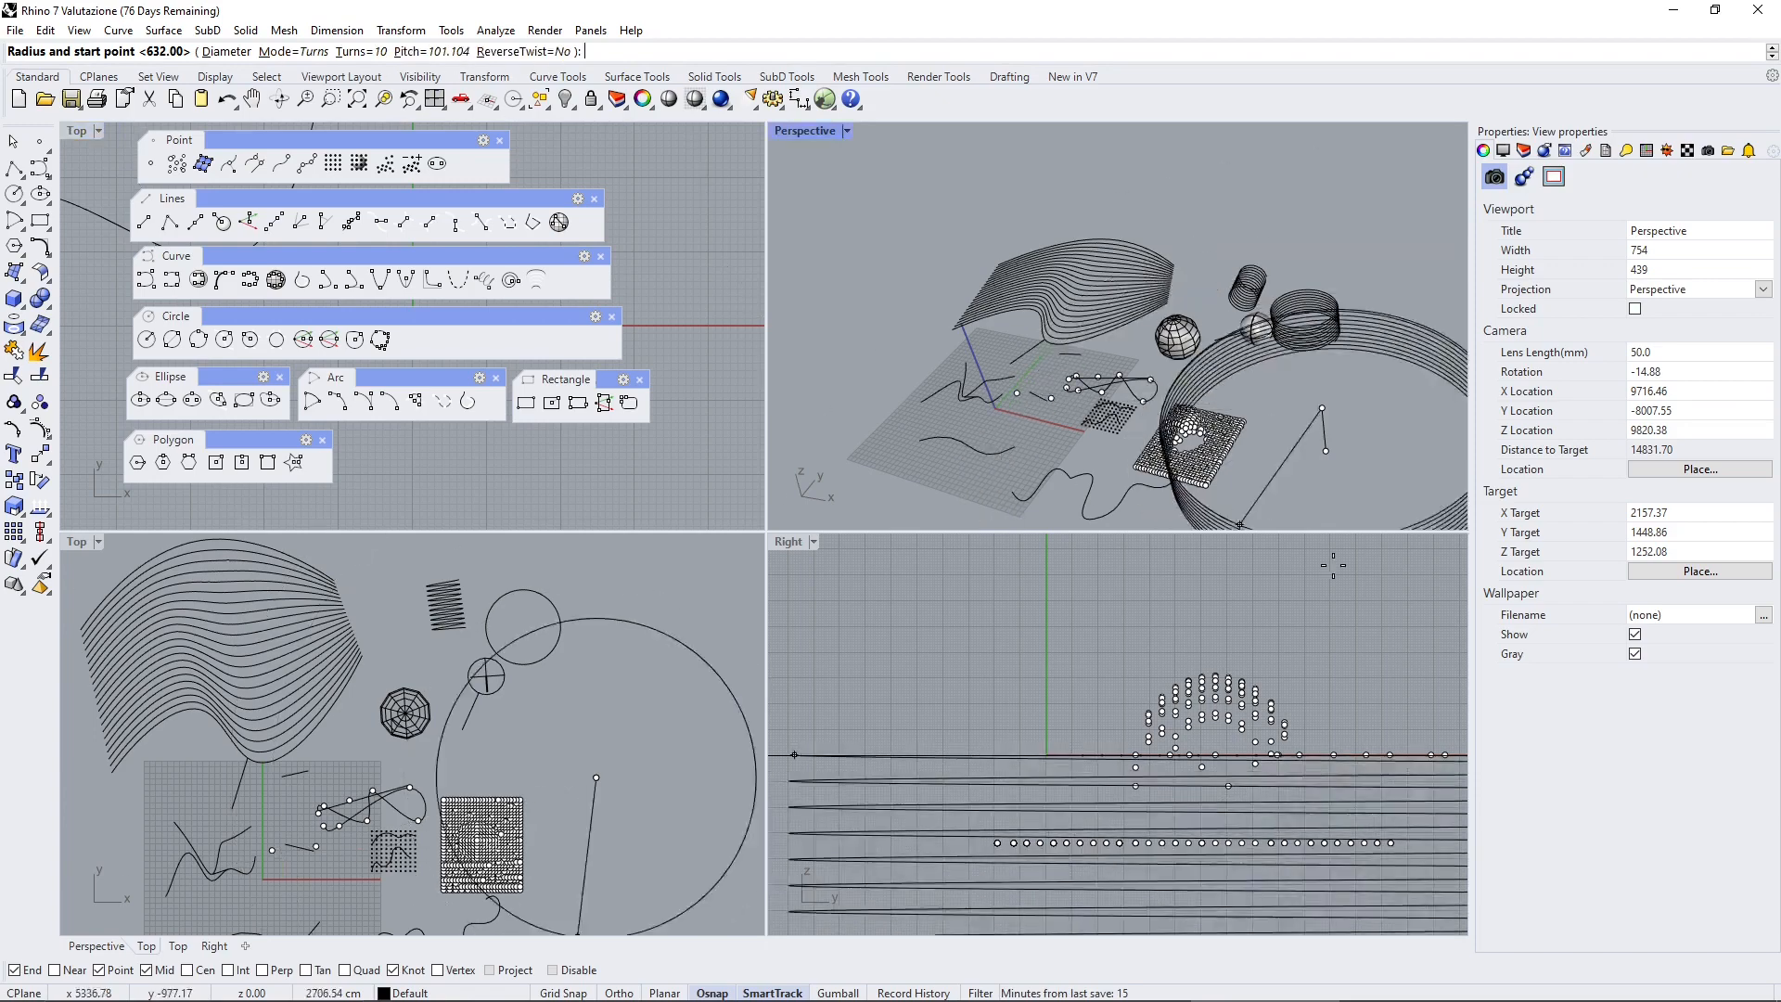
click(1331, 461)
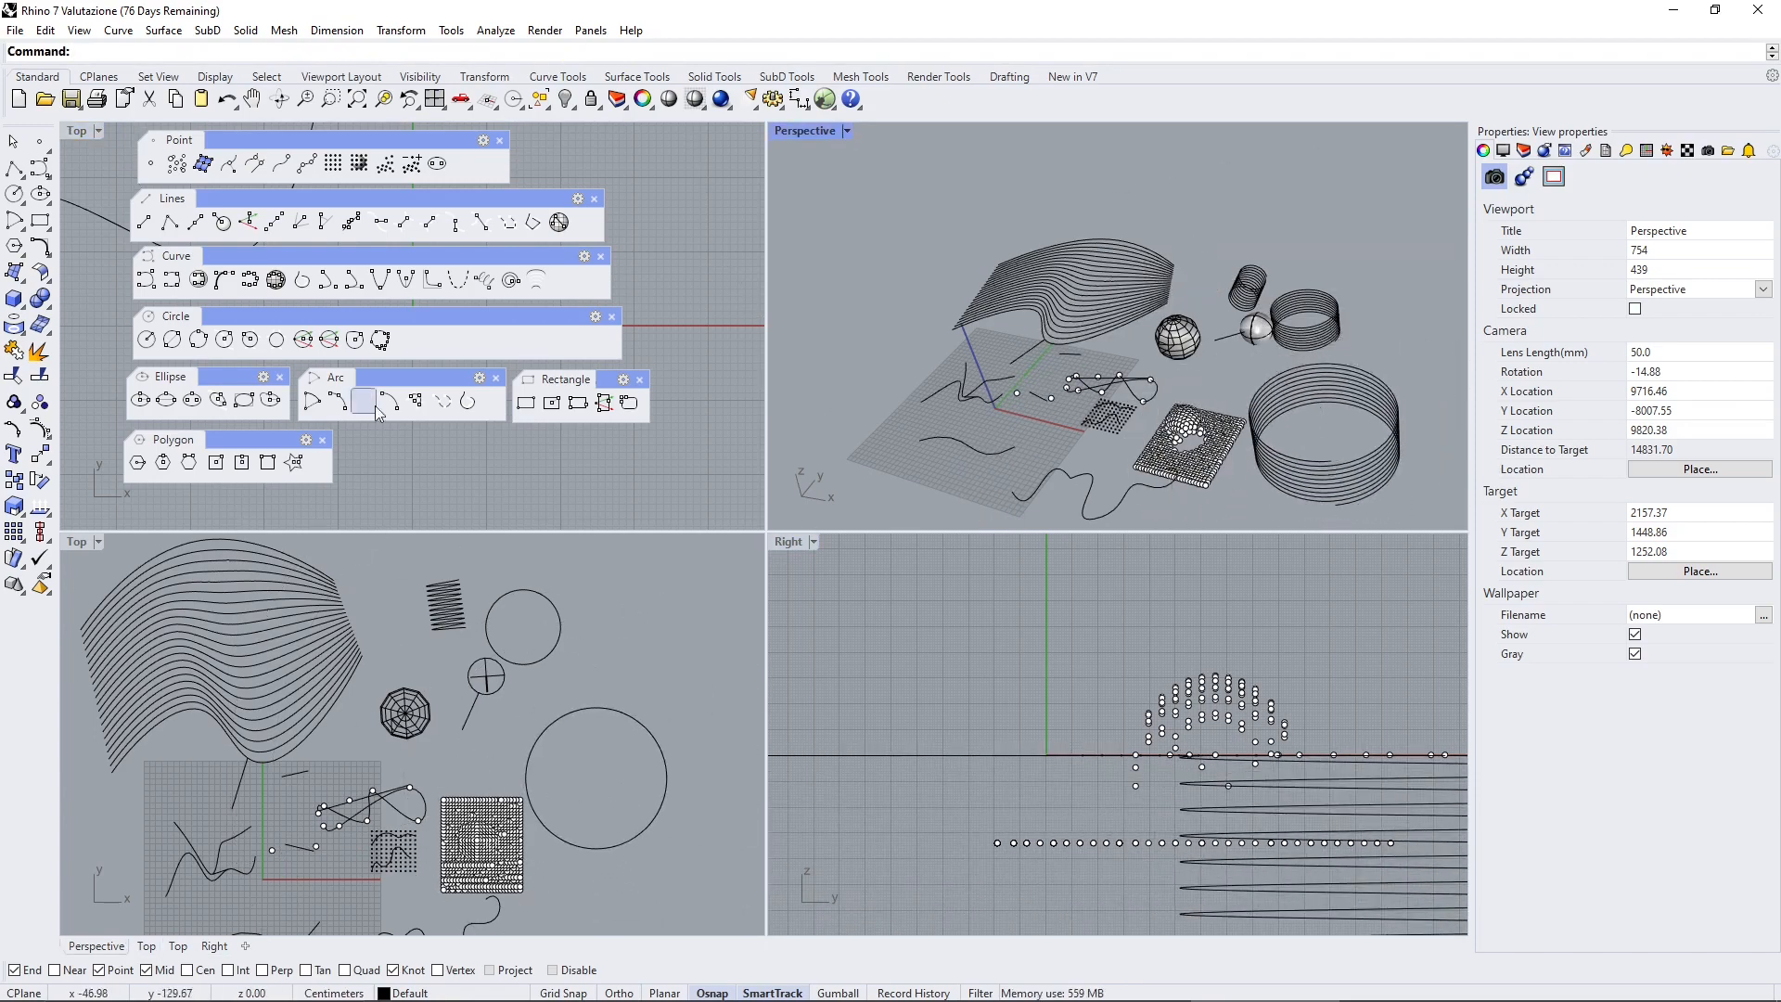
Create a 10-turn spiral on a slanted axis beyond the helixes in the Top view, narrowing from a first radius of about 1438 cm
click(509, 281)
scroll(361, 736, down, 2)
click(568, 608)
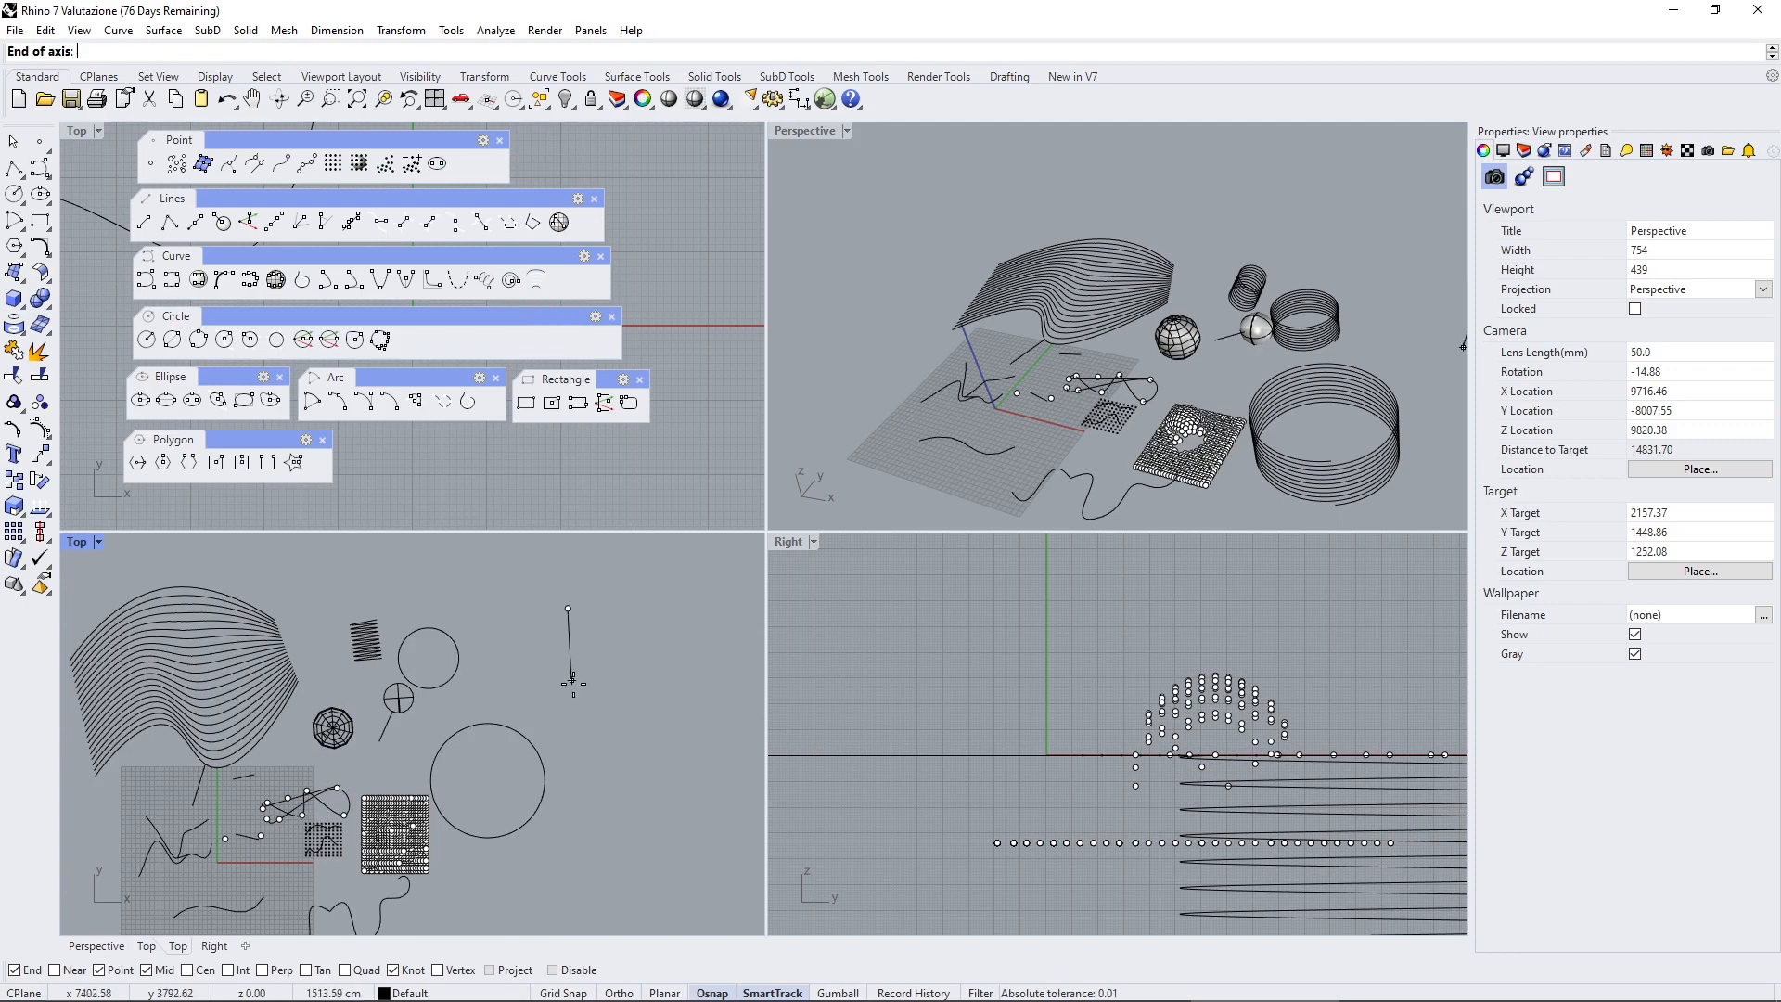
click(521, 666)
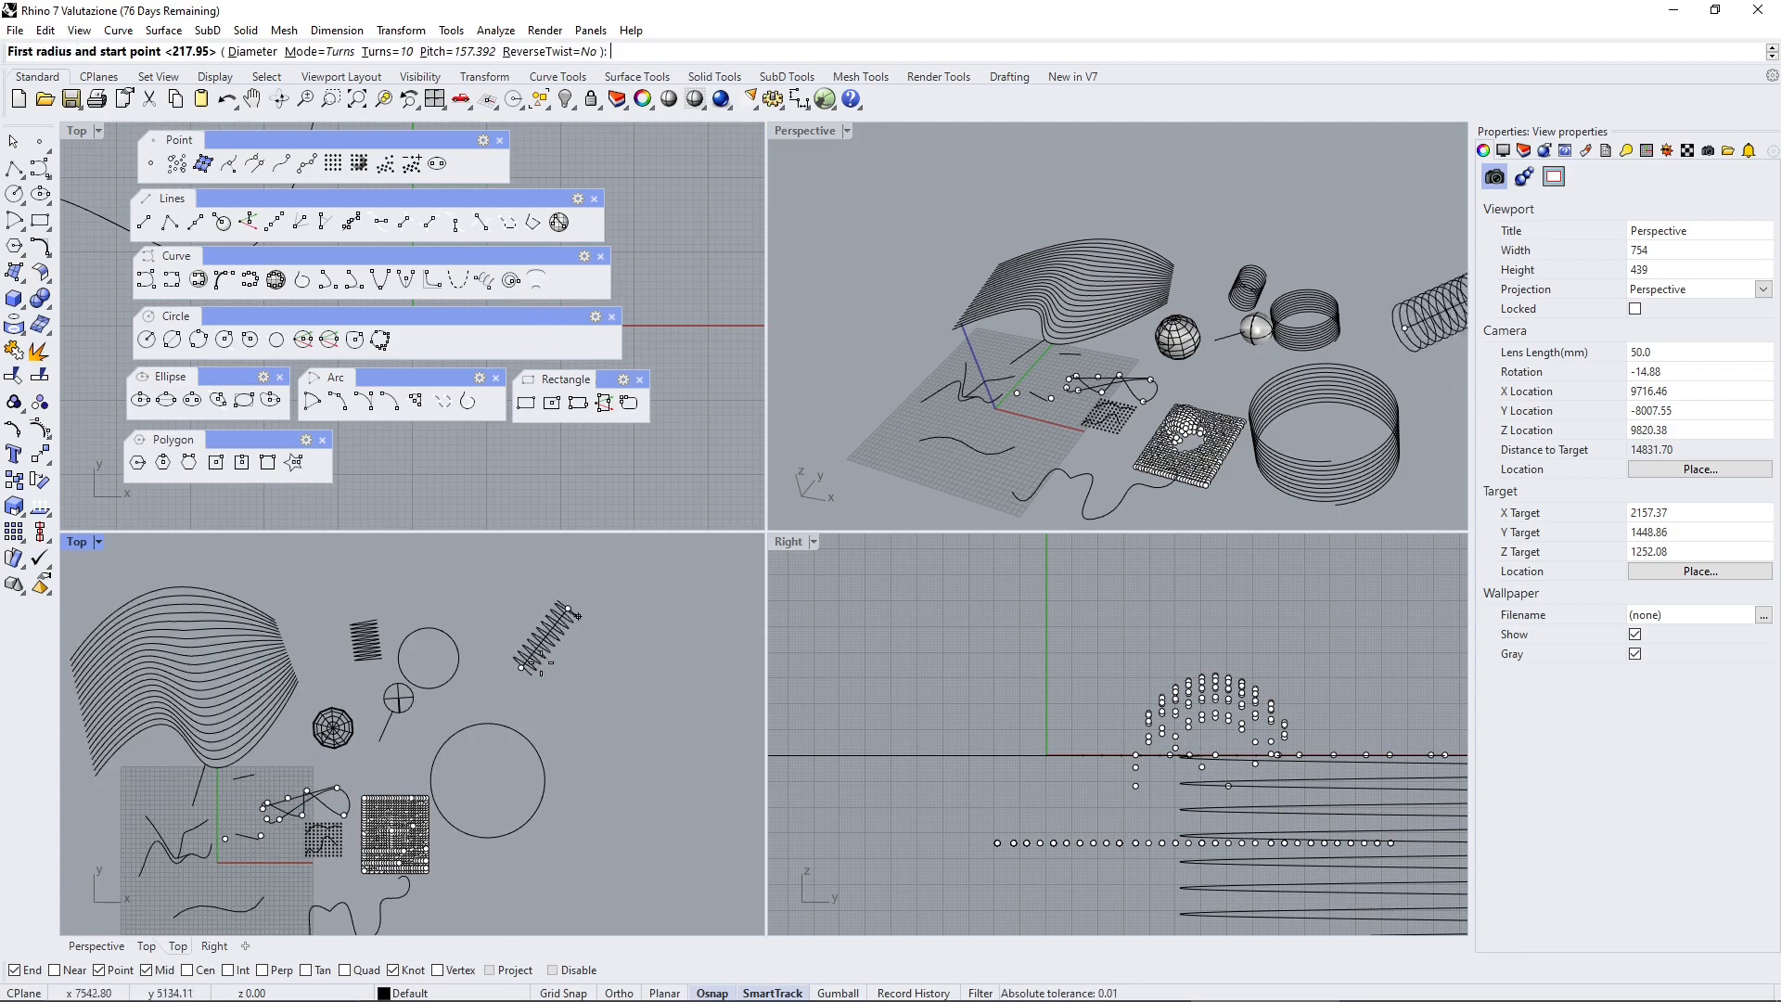
click(577, 711)
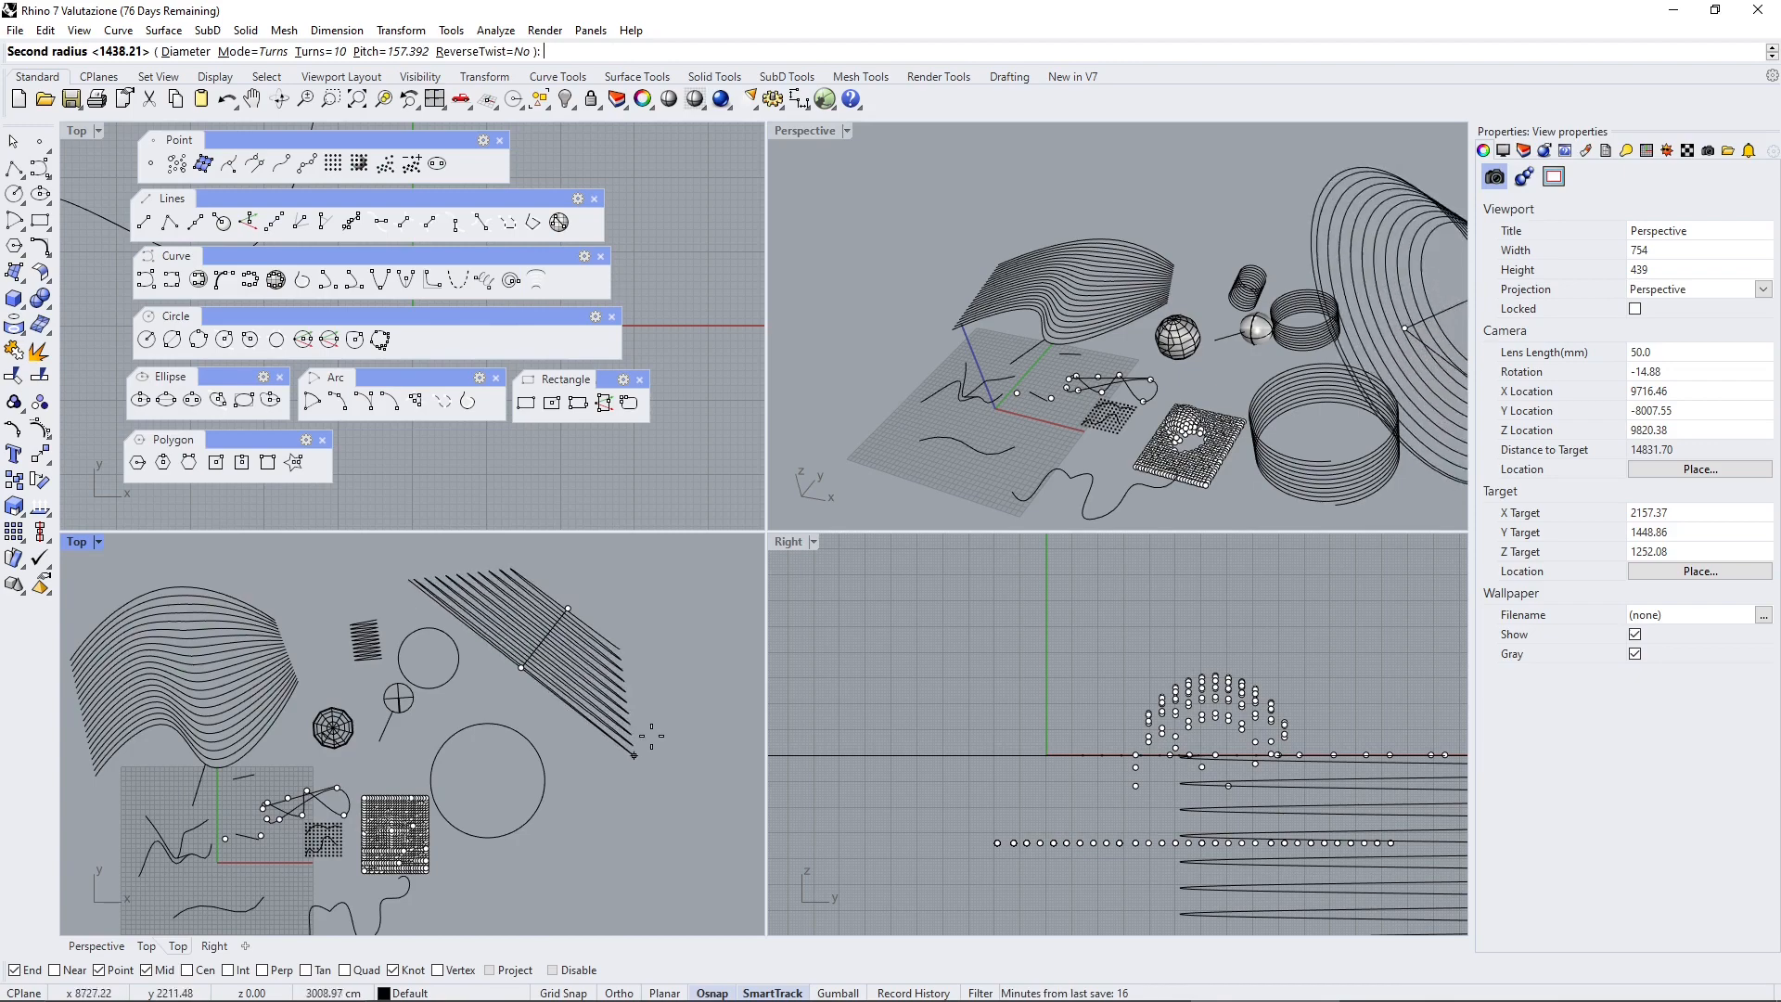
click(541, 659)
right_drag(877, 447, 1343, 269)
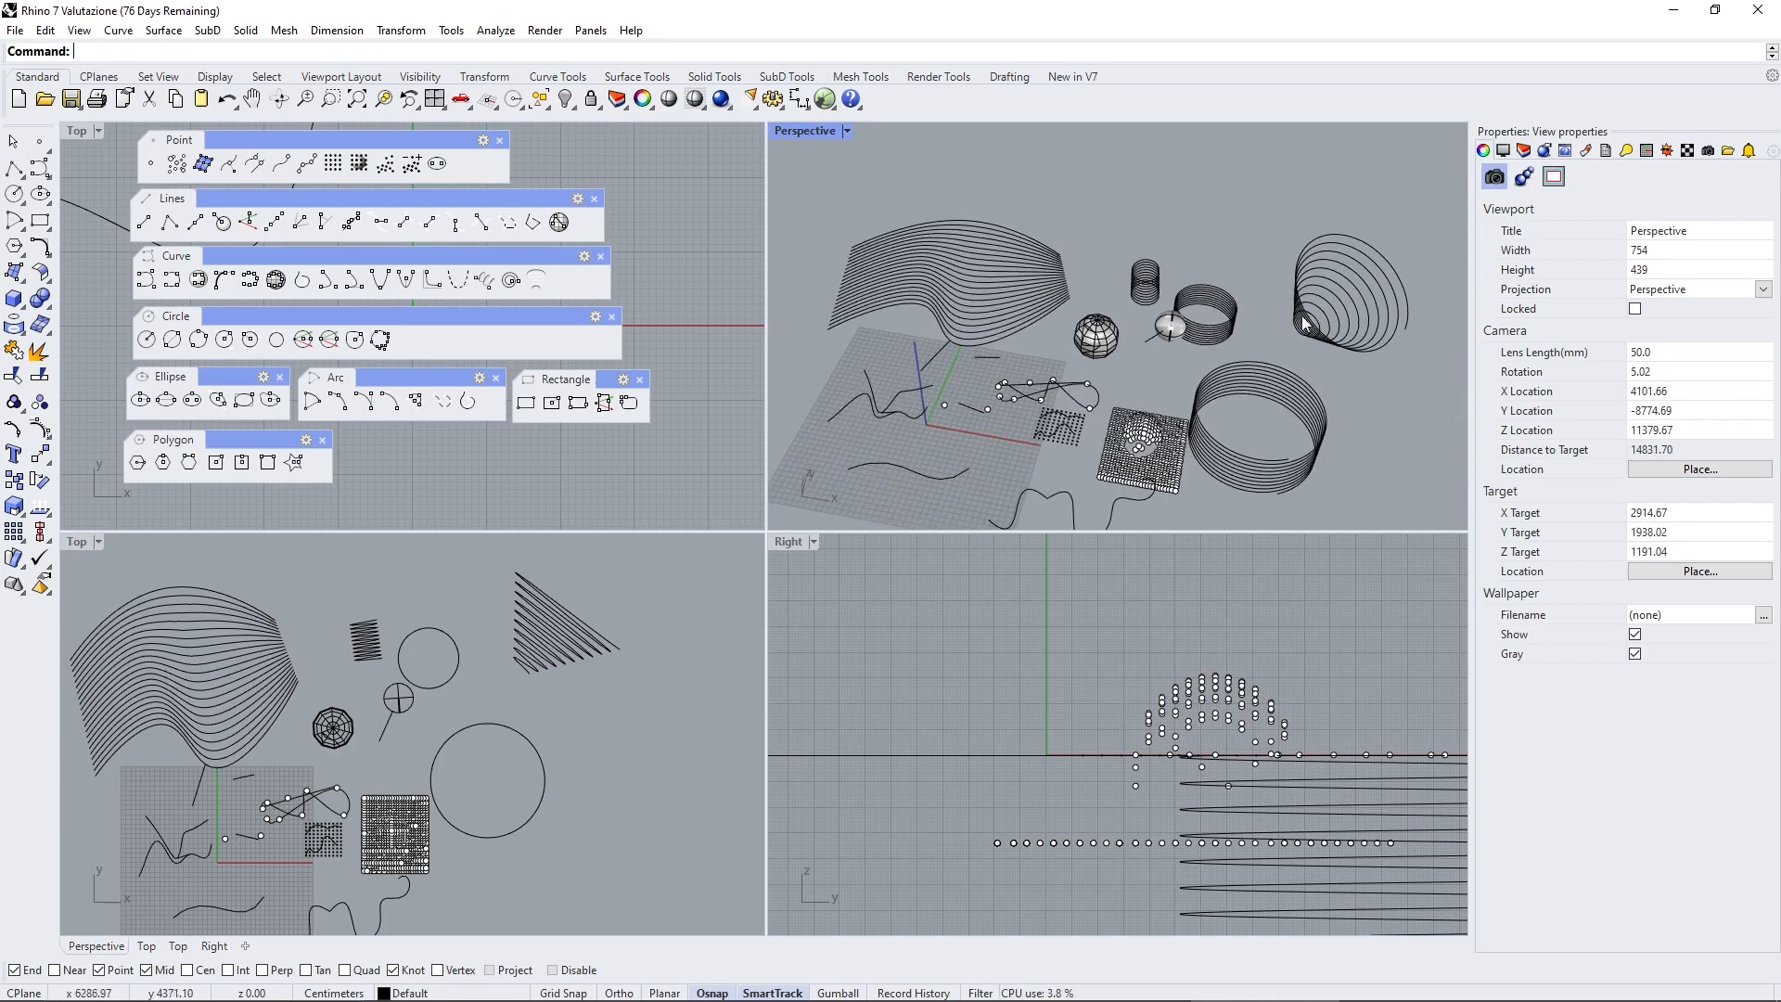
scroll(1065, 465, up, 4)
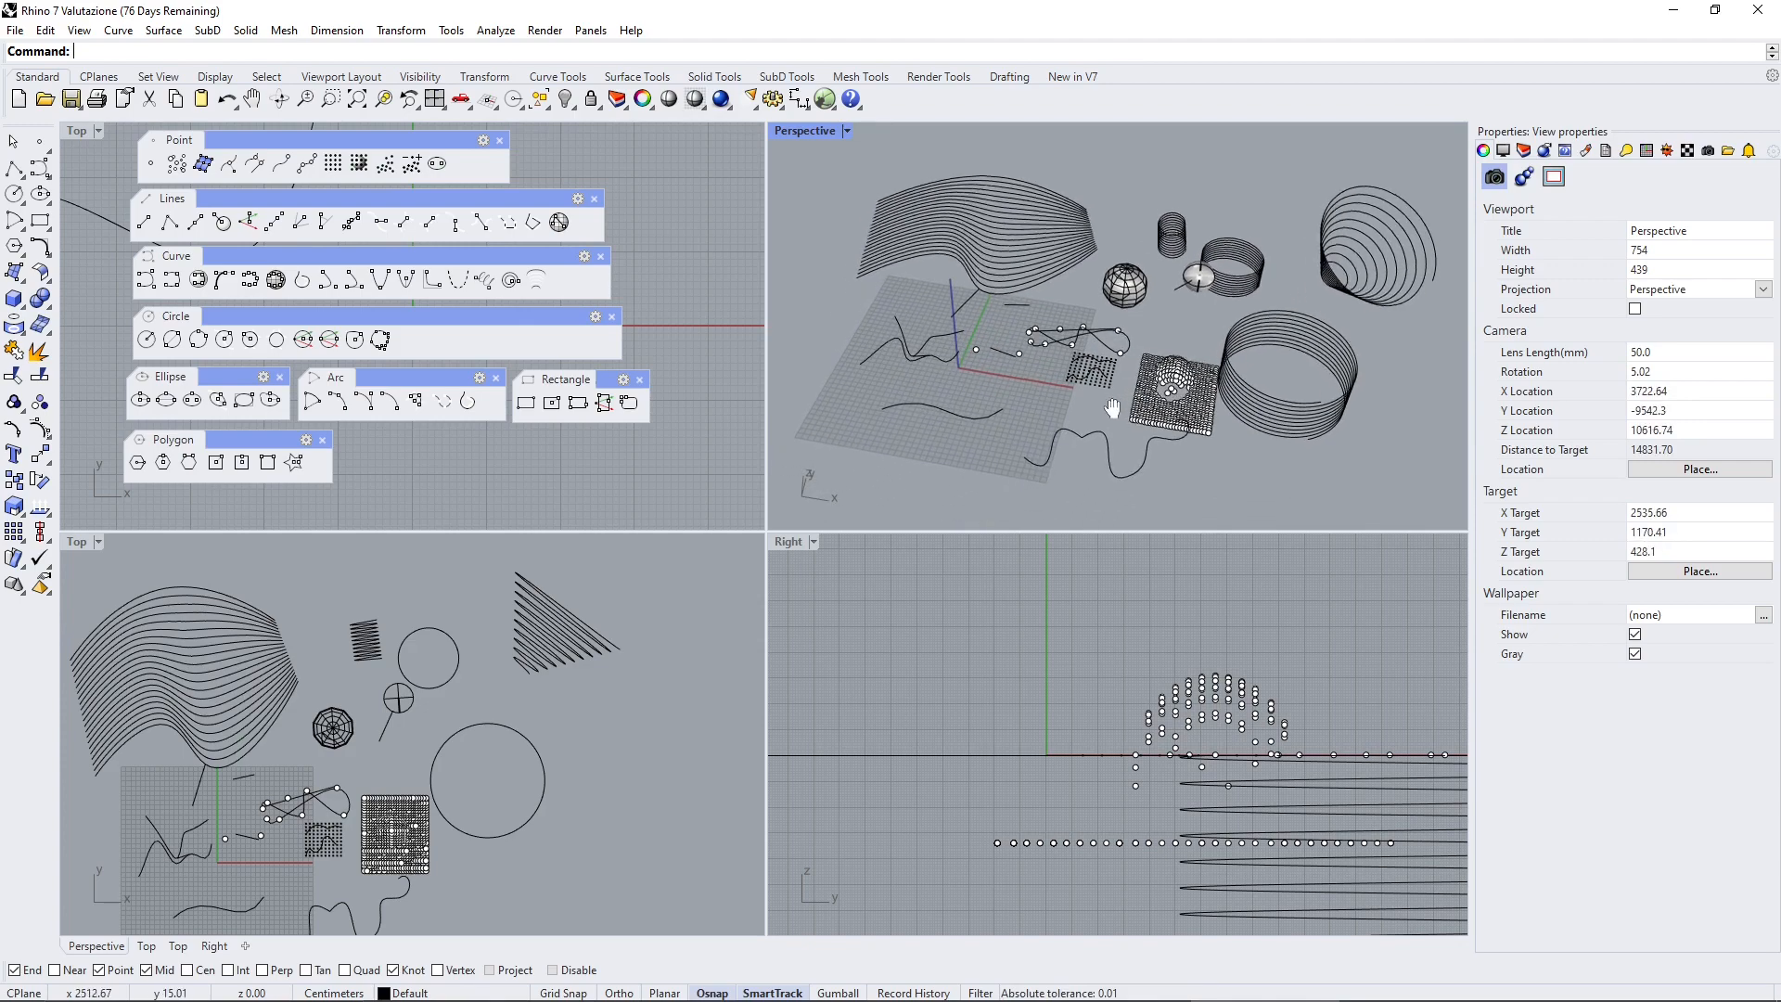
right_drag(1124, 375, 1426, 222)
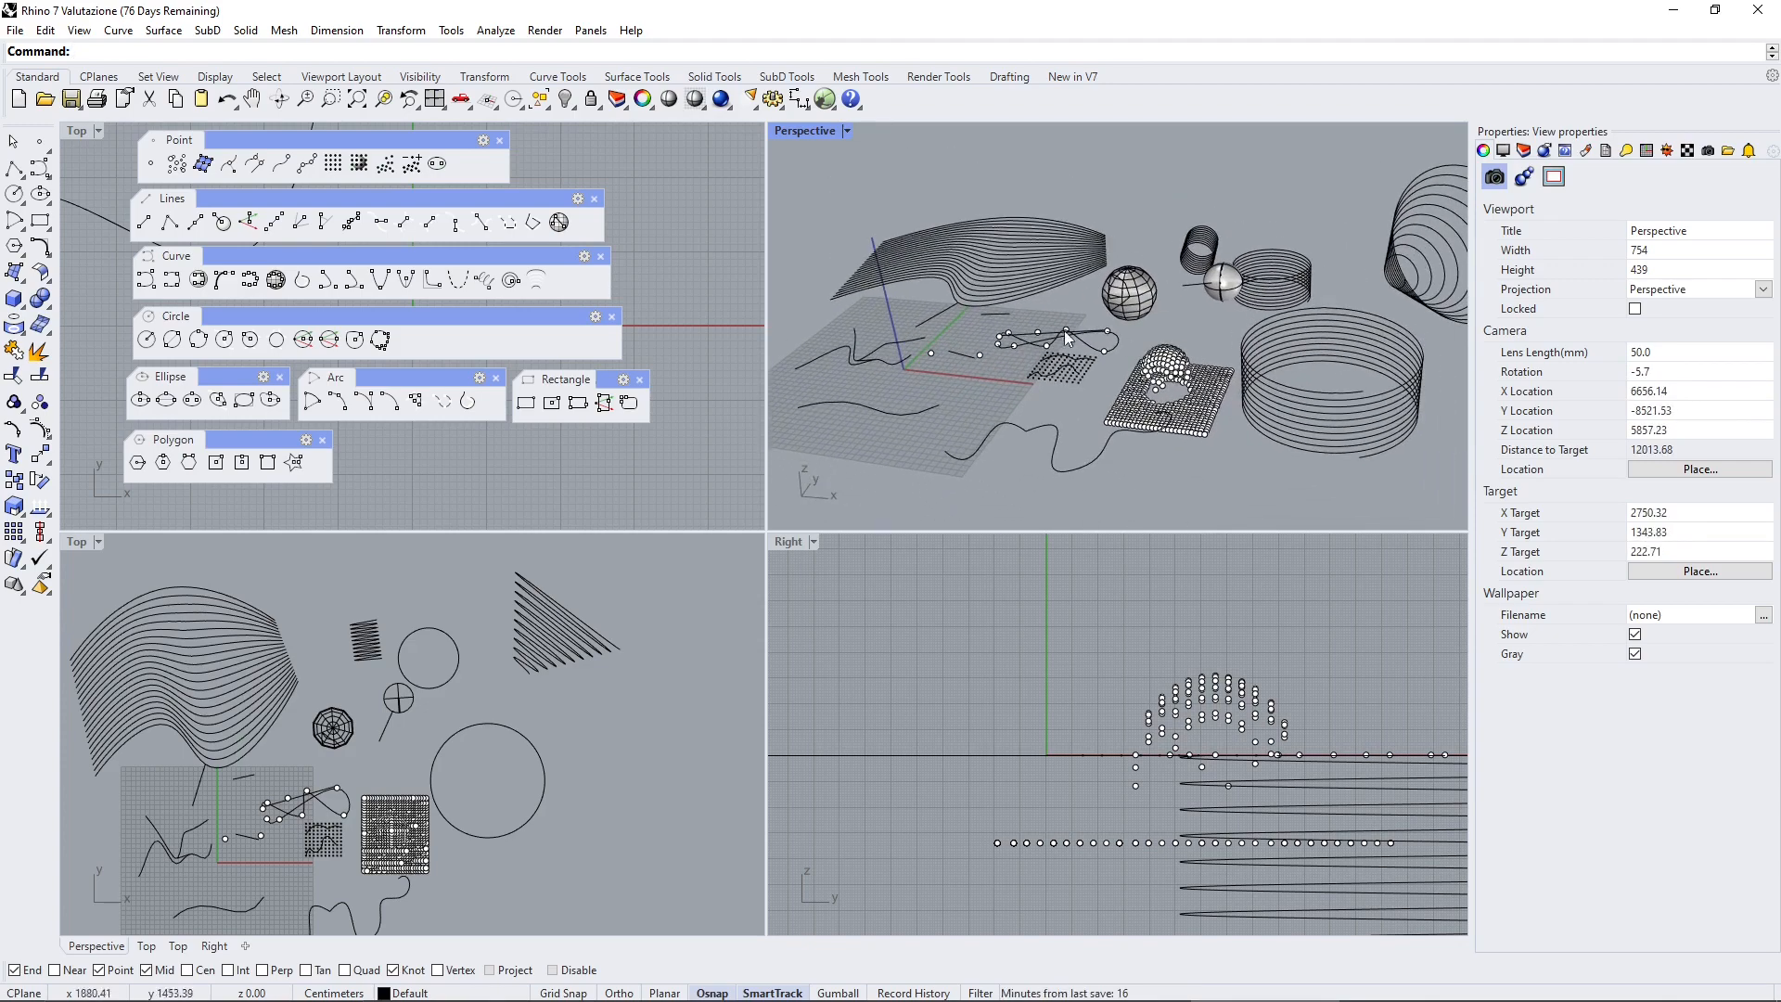
right_drag(1064, 331, 983, 320)
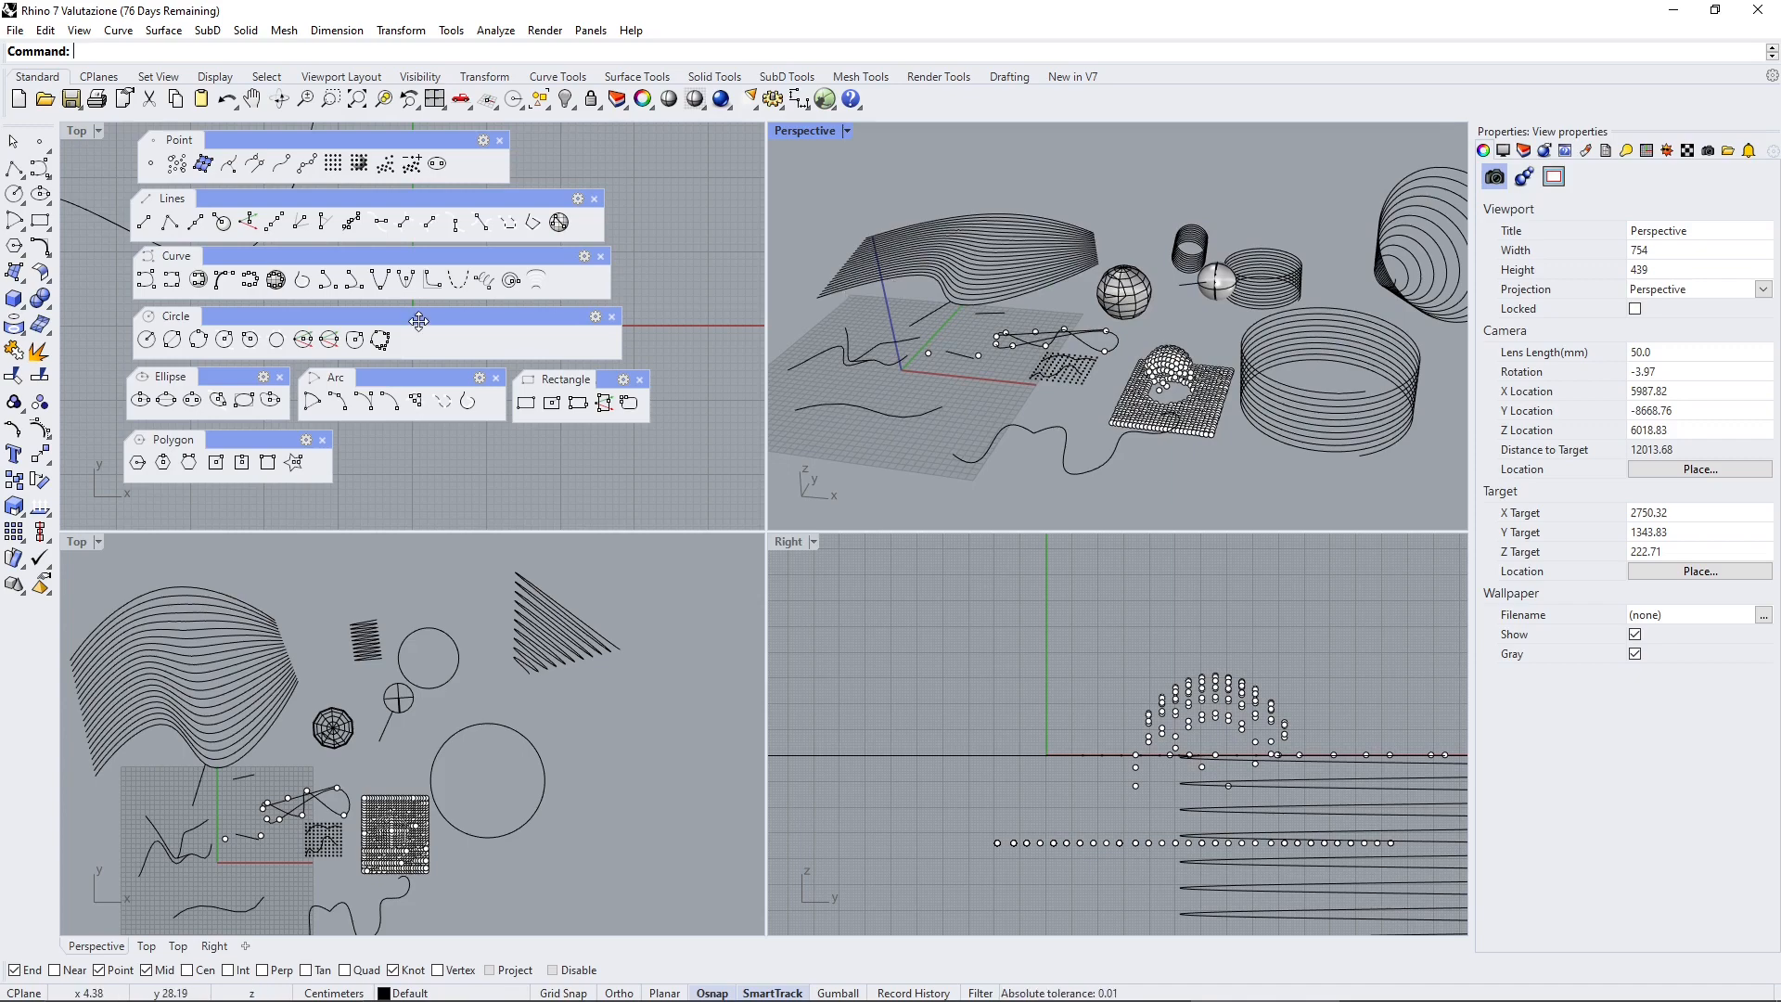
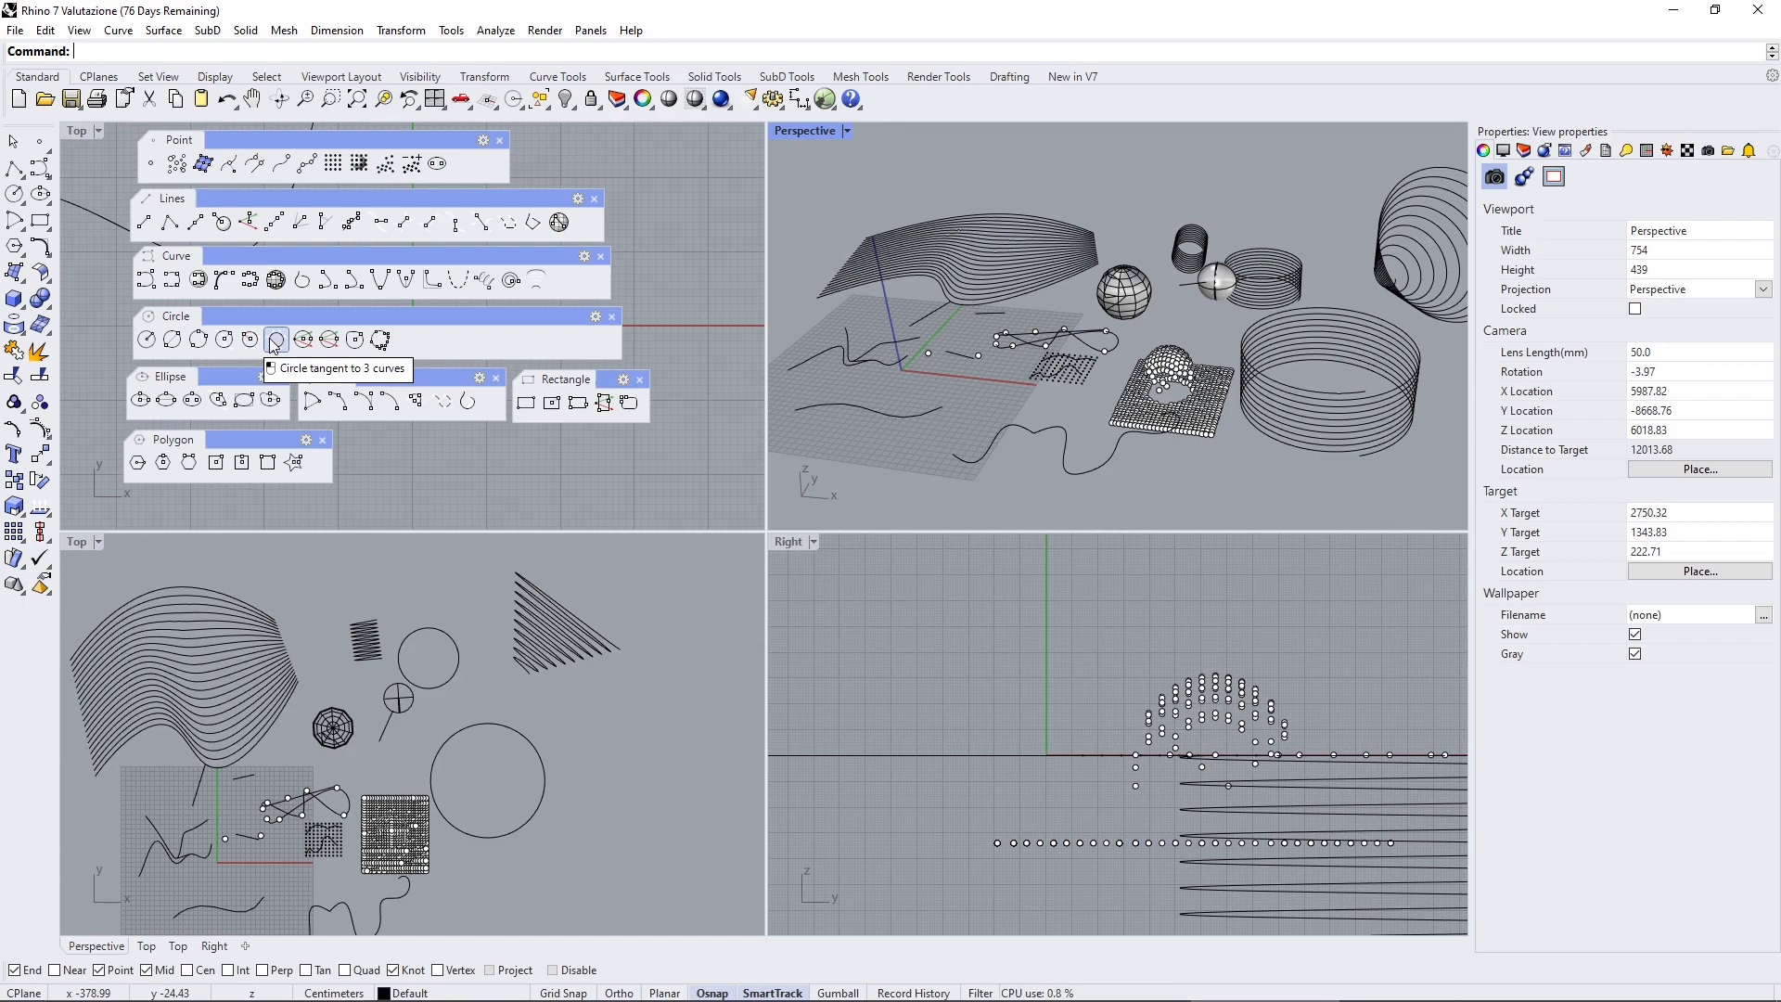
Draw a straight slanted line beside the start of the shallow wavy curve on the lower part of the Top view grid
right_drag(167, 891, 337, 740)
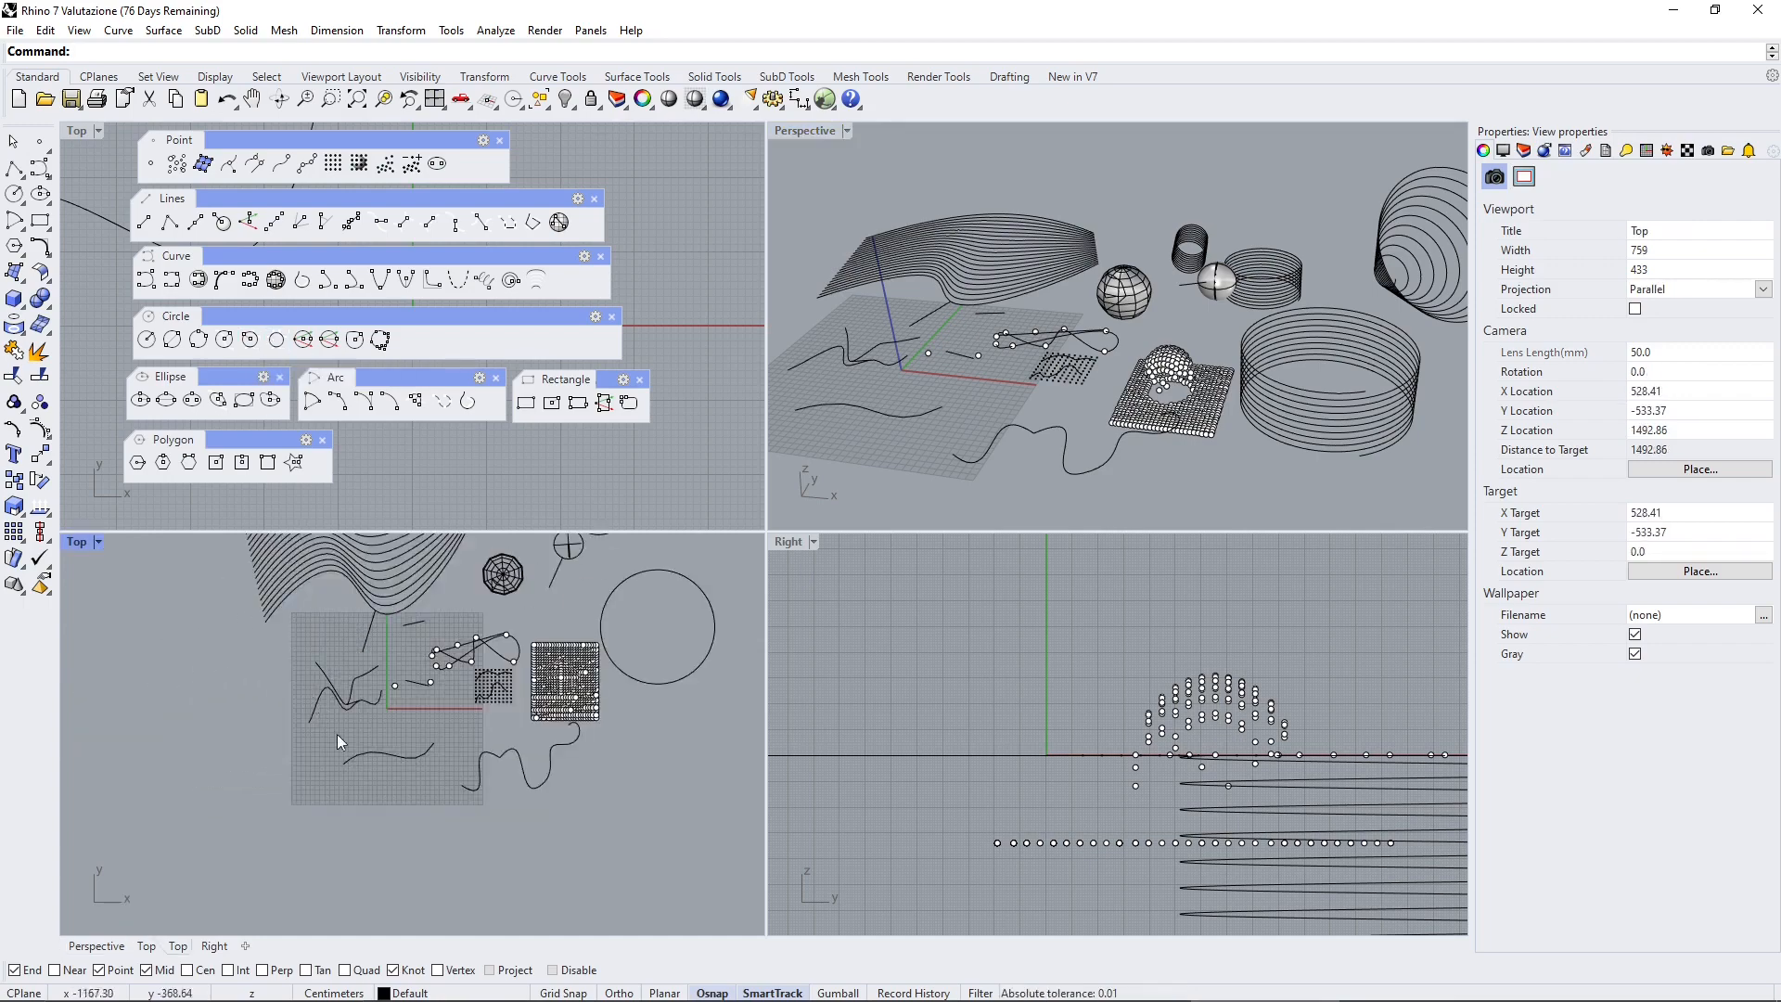
scroll(353, 750, up, 5)
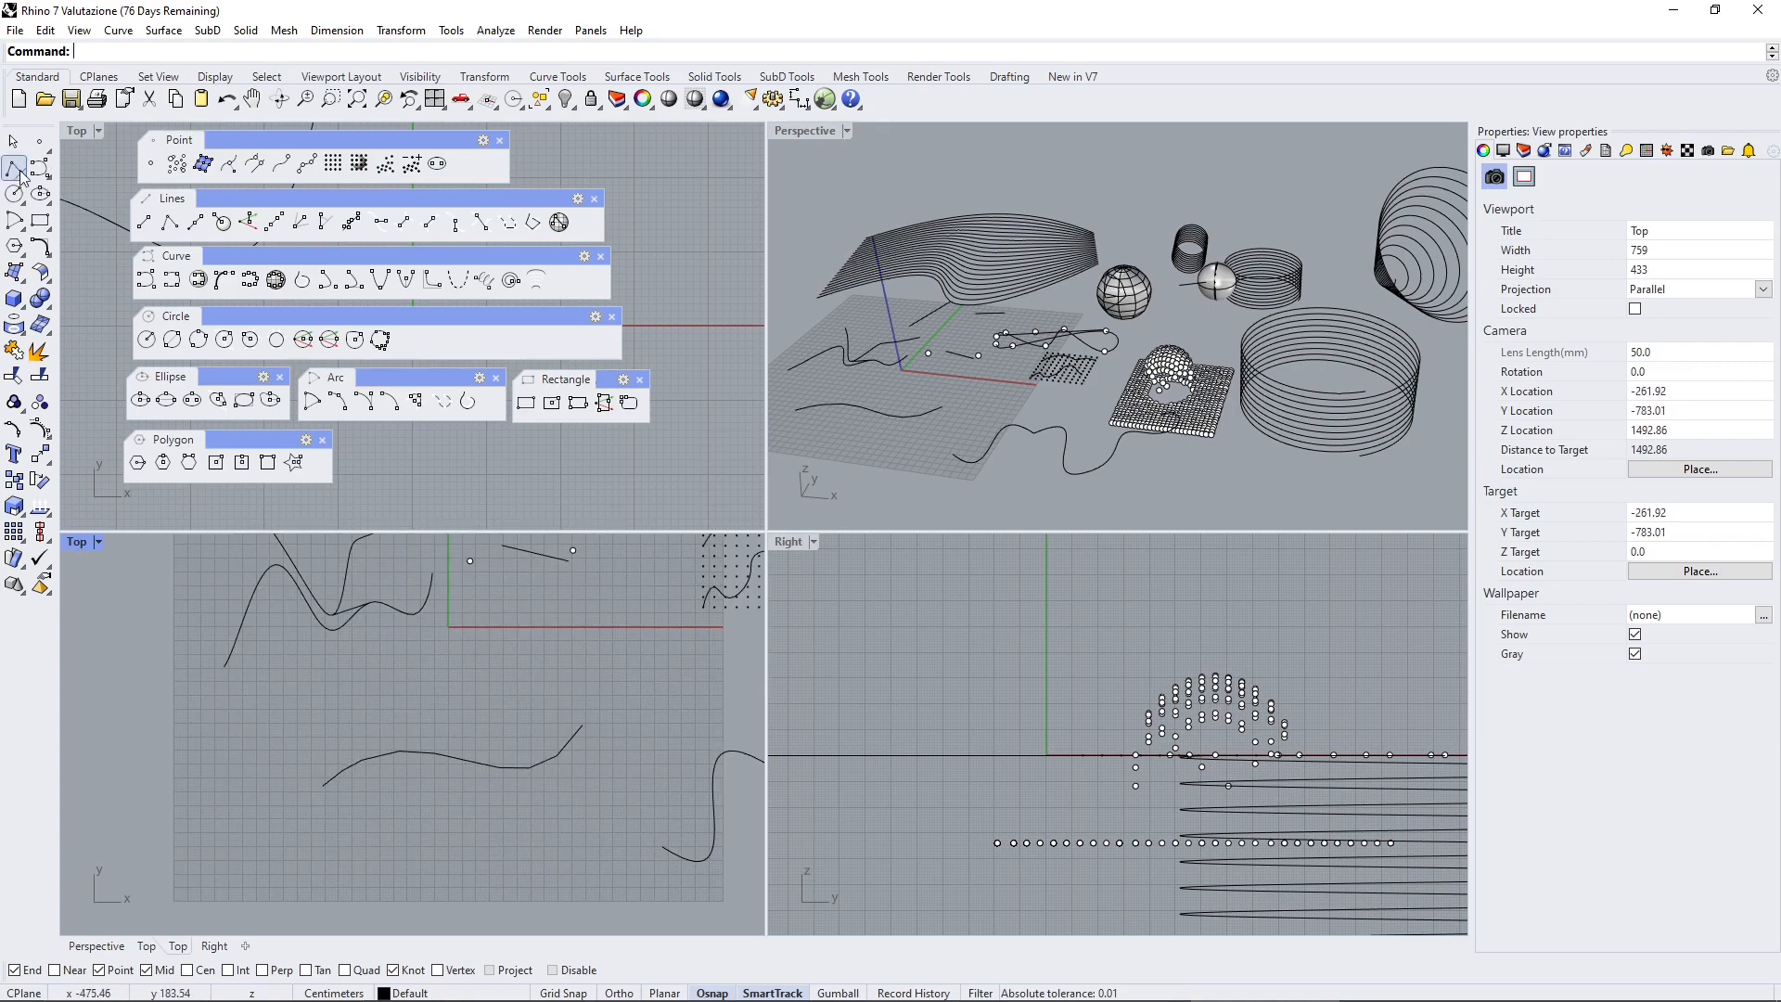
click(144, 226)
click(289, 772)
click(364, 634)
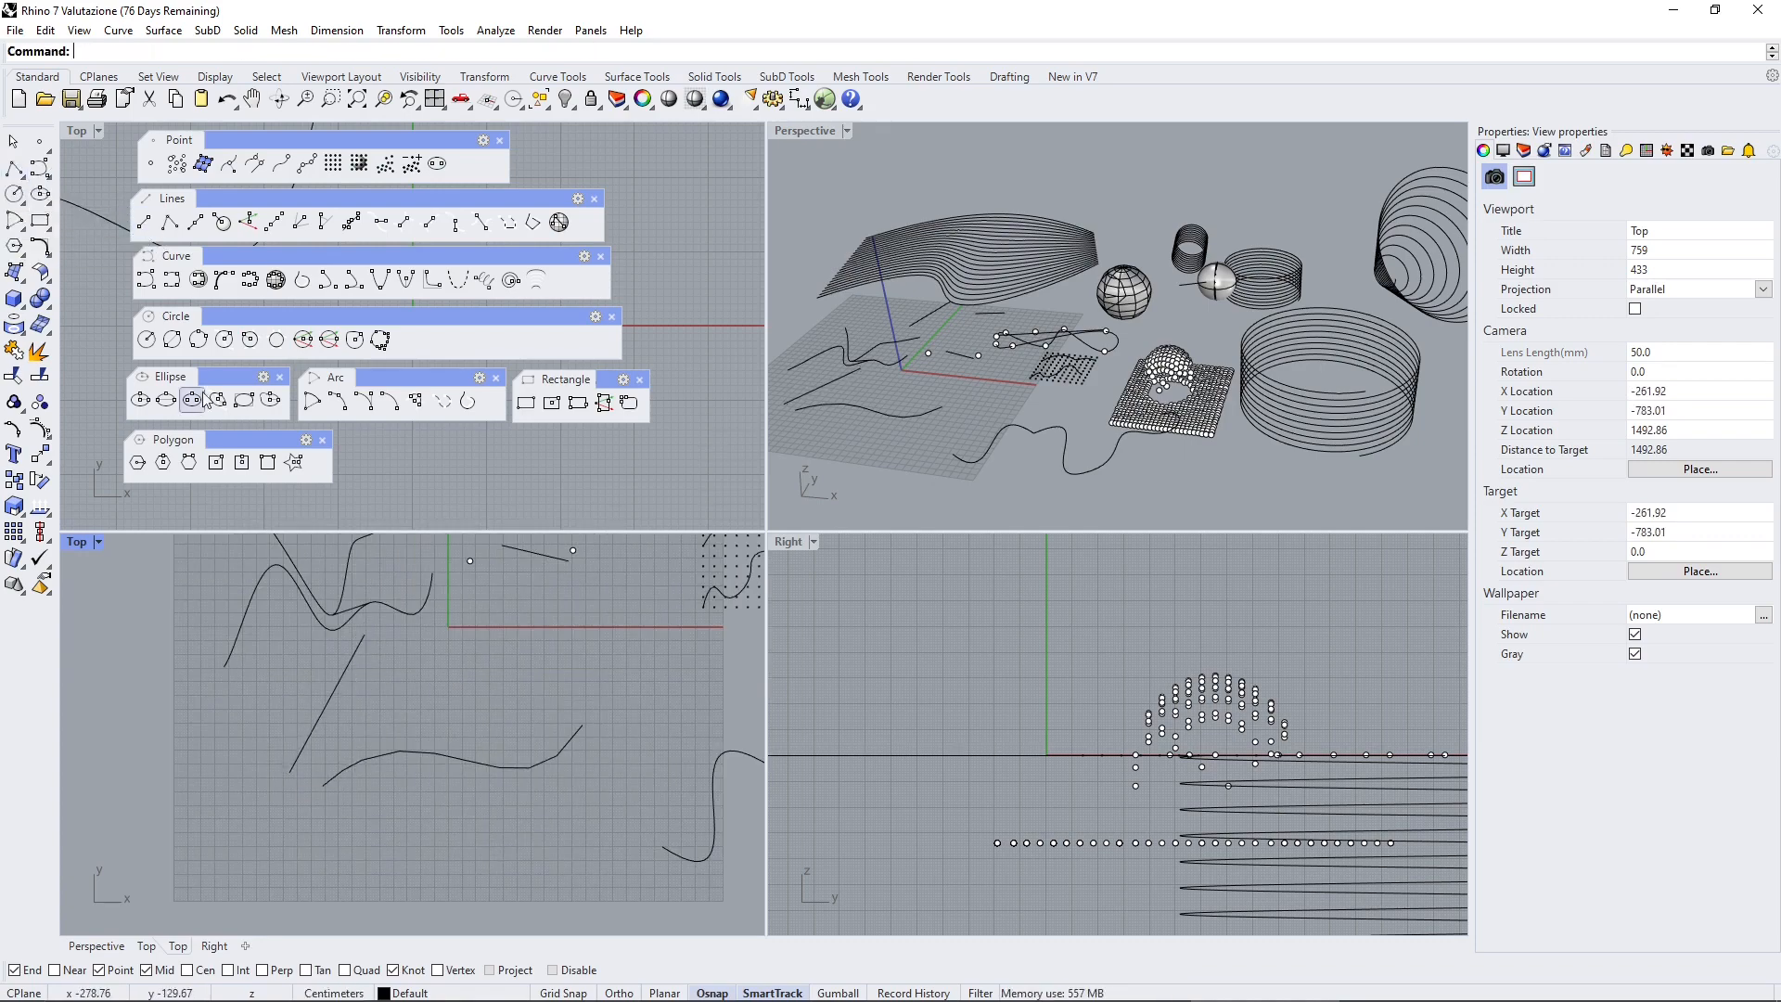
Draw a degree 3 control point curve through three picks, bending down from beside the slanted line to the shallow wavy curve
click(146, 279)
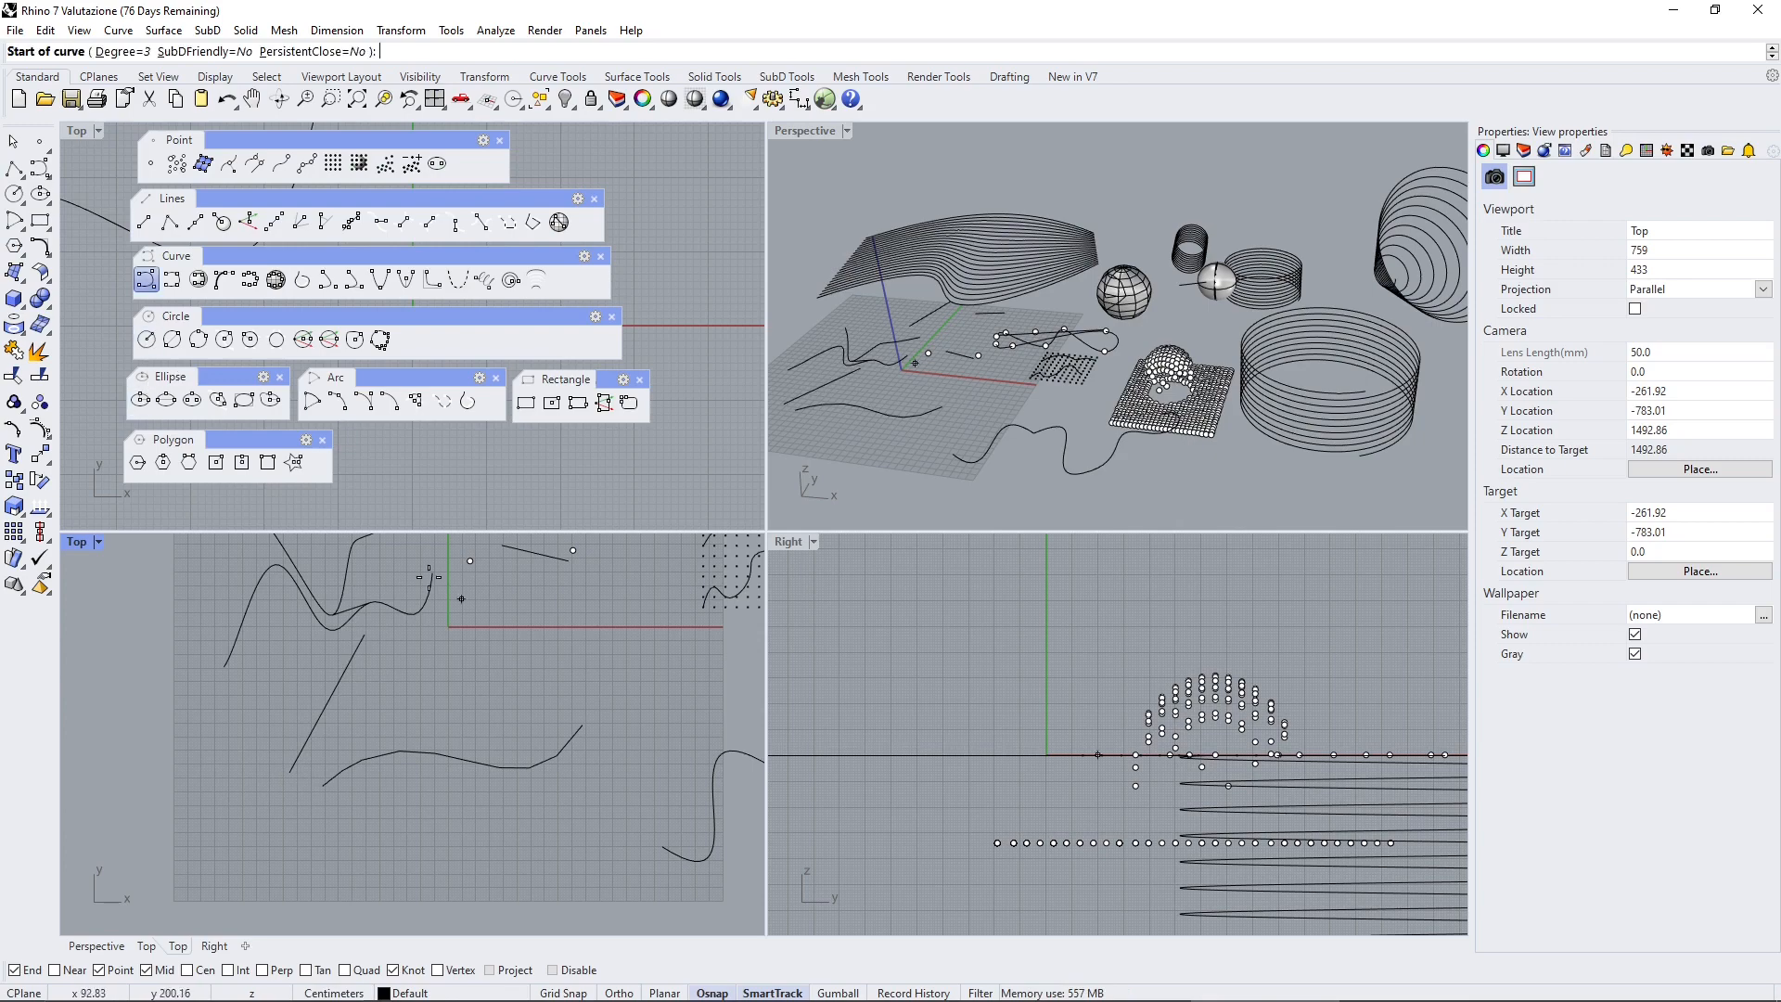
click(395, 641)
click(380, 714)
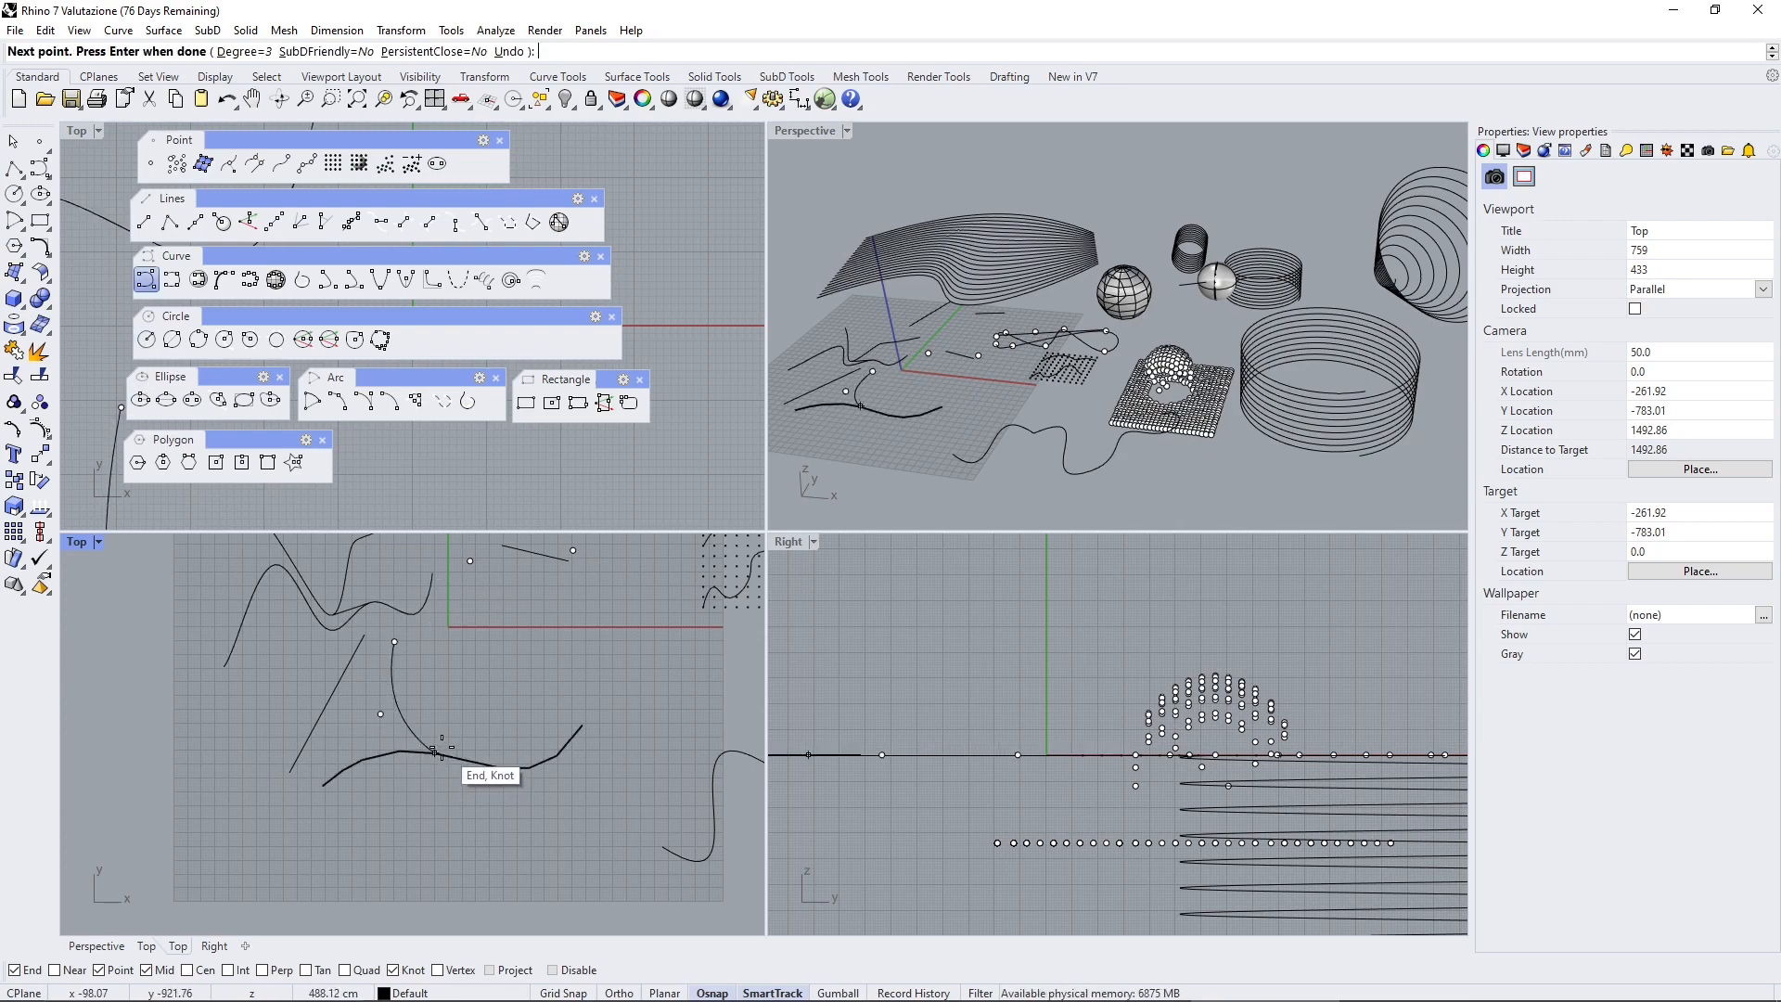
click(438, 748)
key(Return)
Draw a circle tangent to the slanted line, the short bent curve and the shallow wavy curve
scroll(357, 748, up, 2)
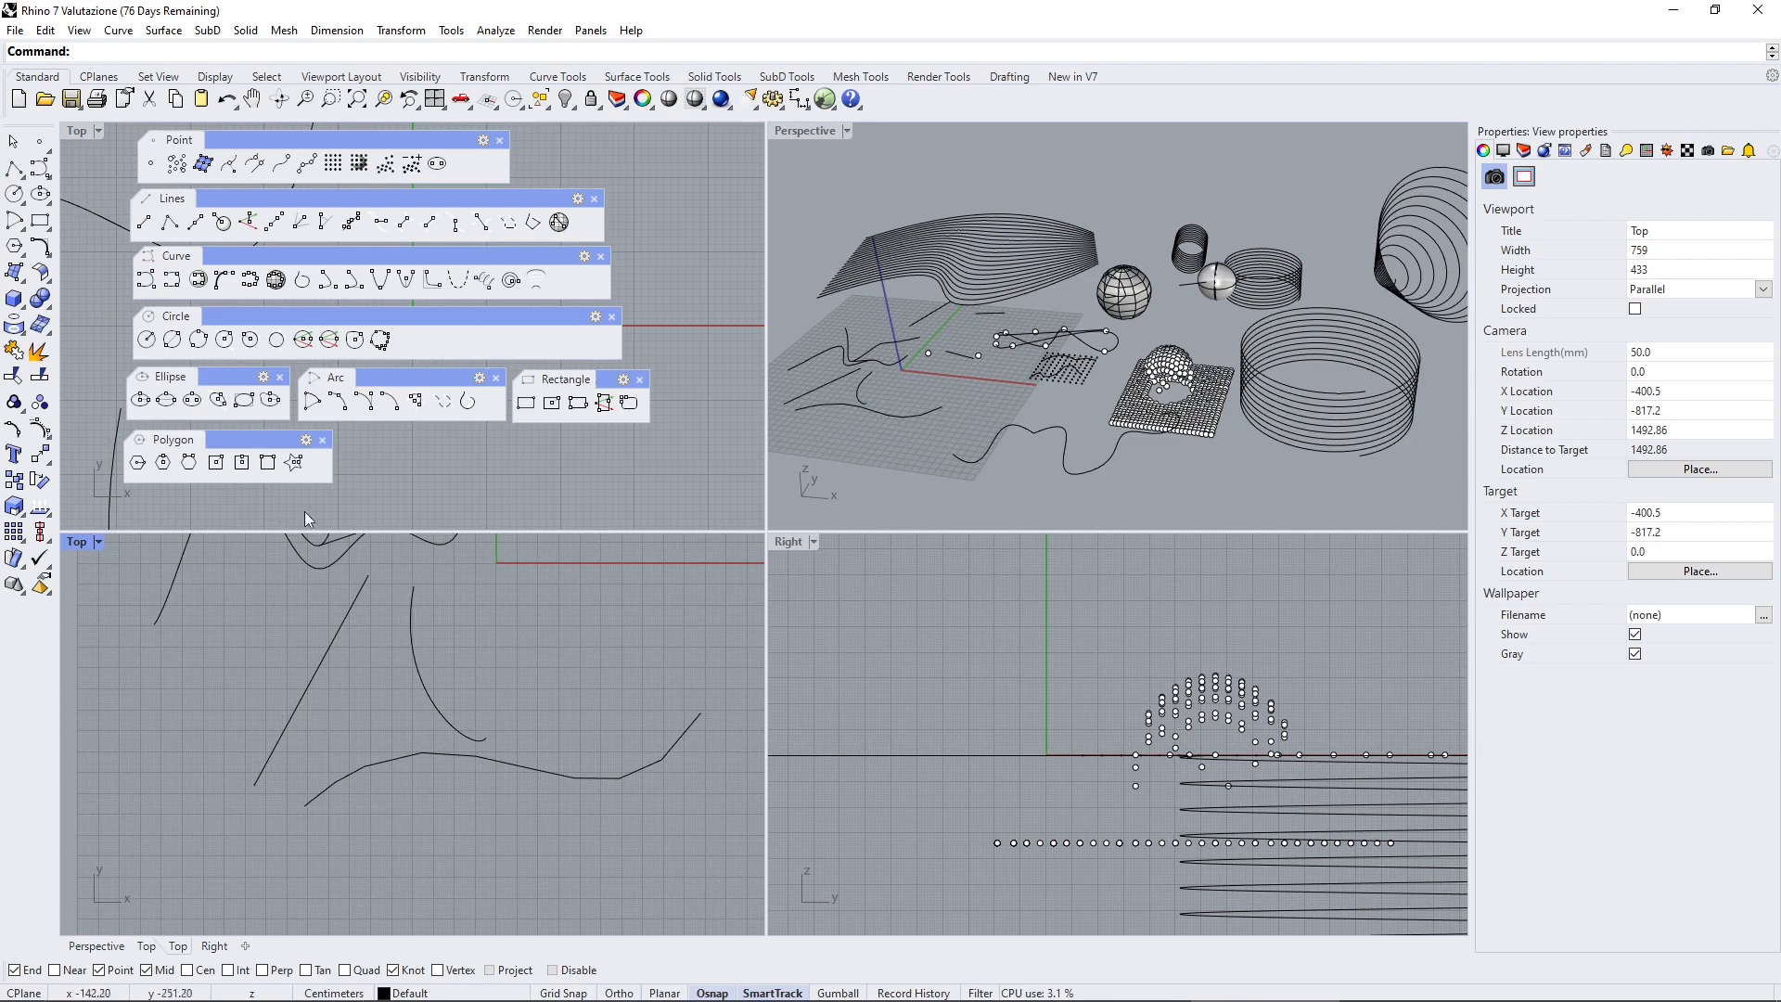
click(275, 339)
click(302, 697)
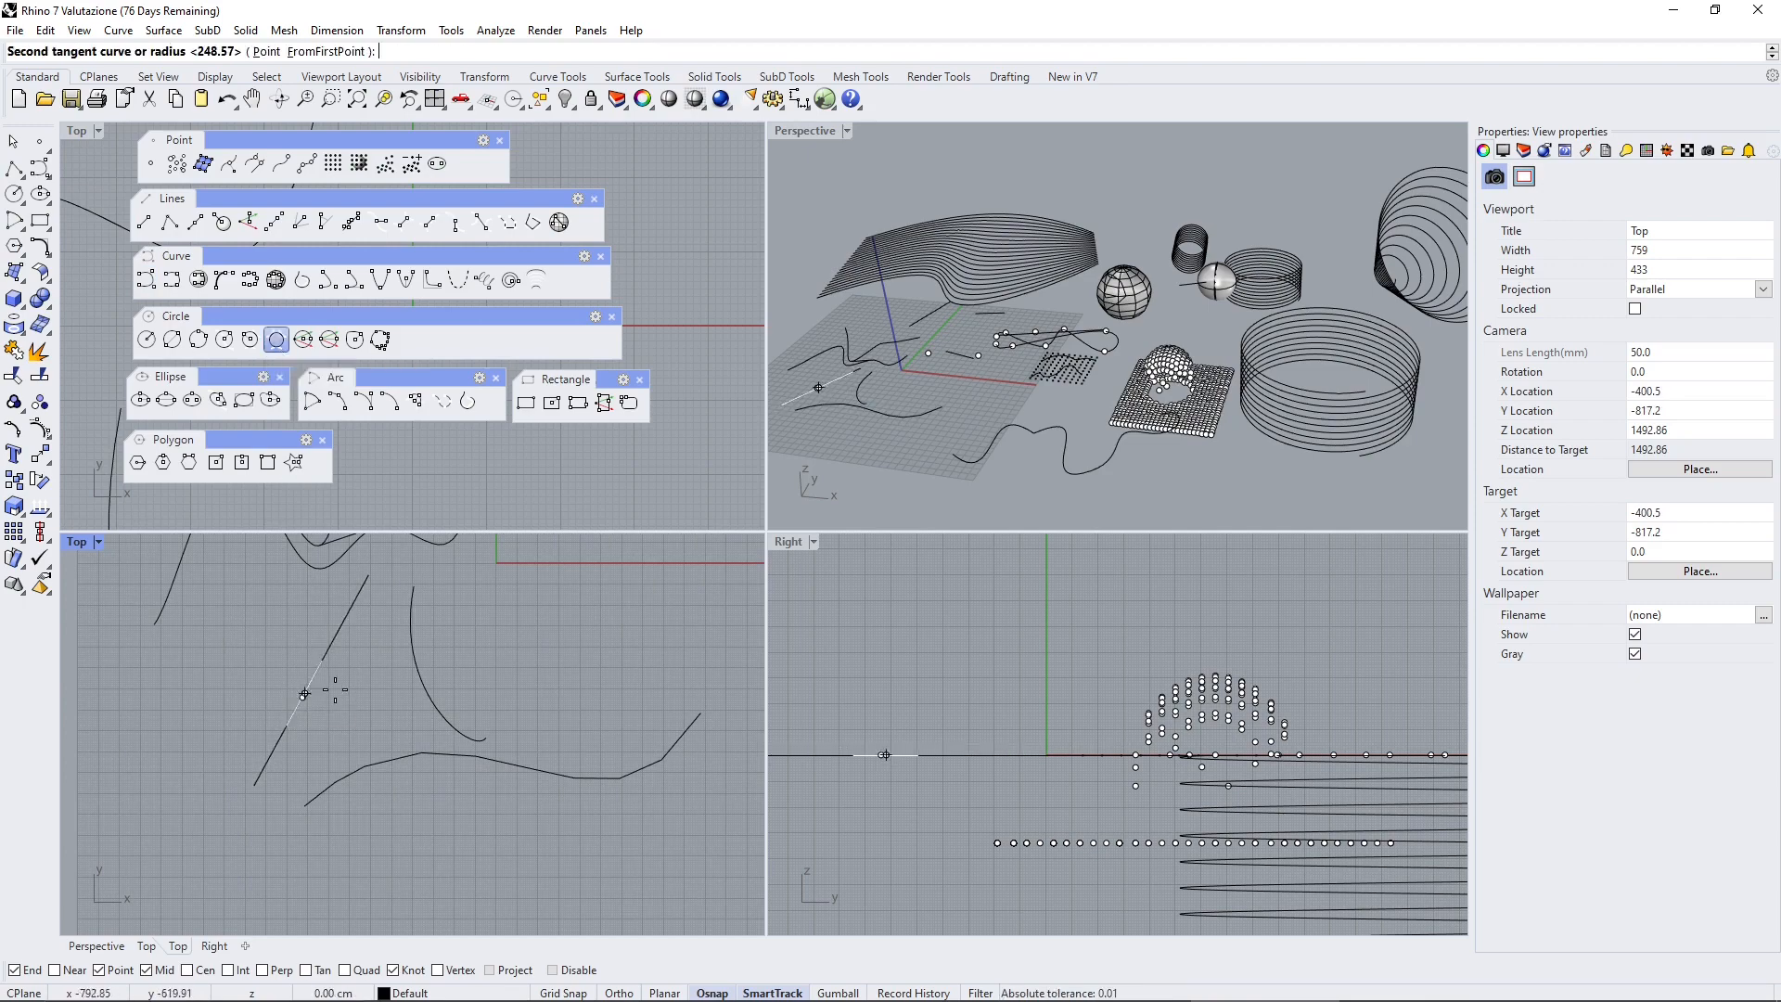
click(421, 682)
click(390, 758)
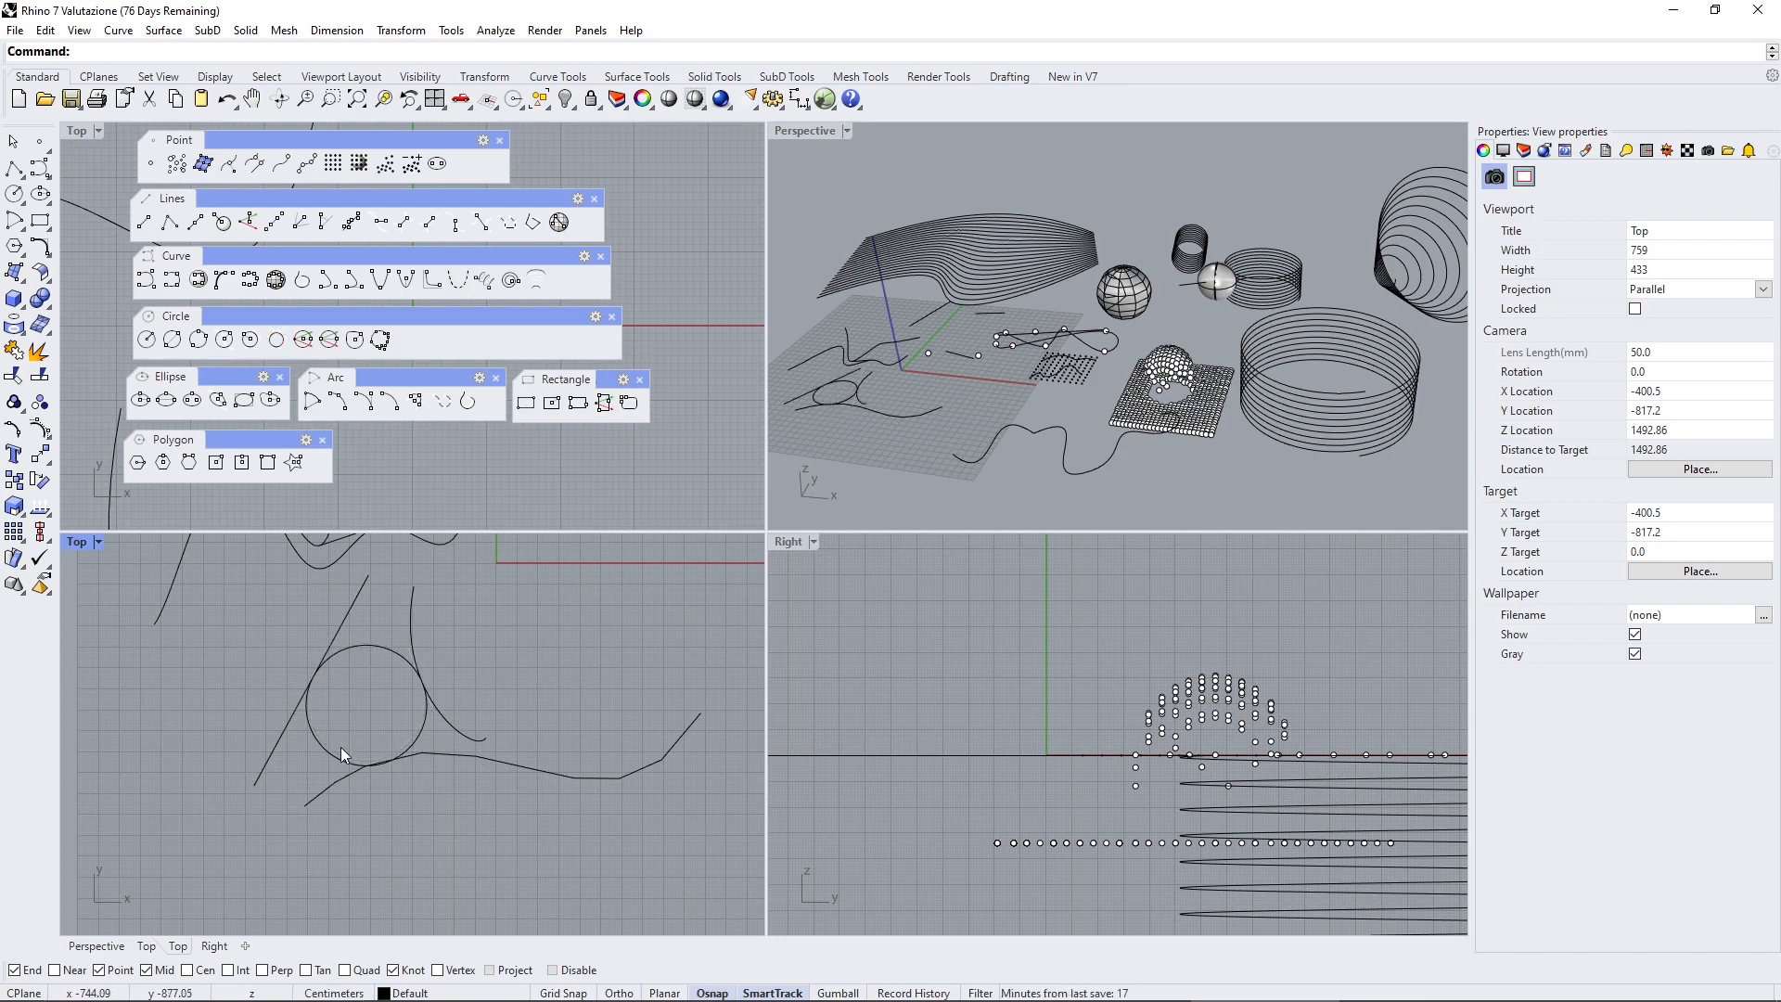
scroll(258, 731, down, 3)
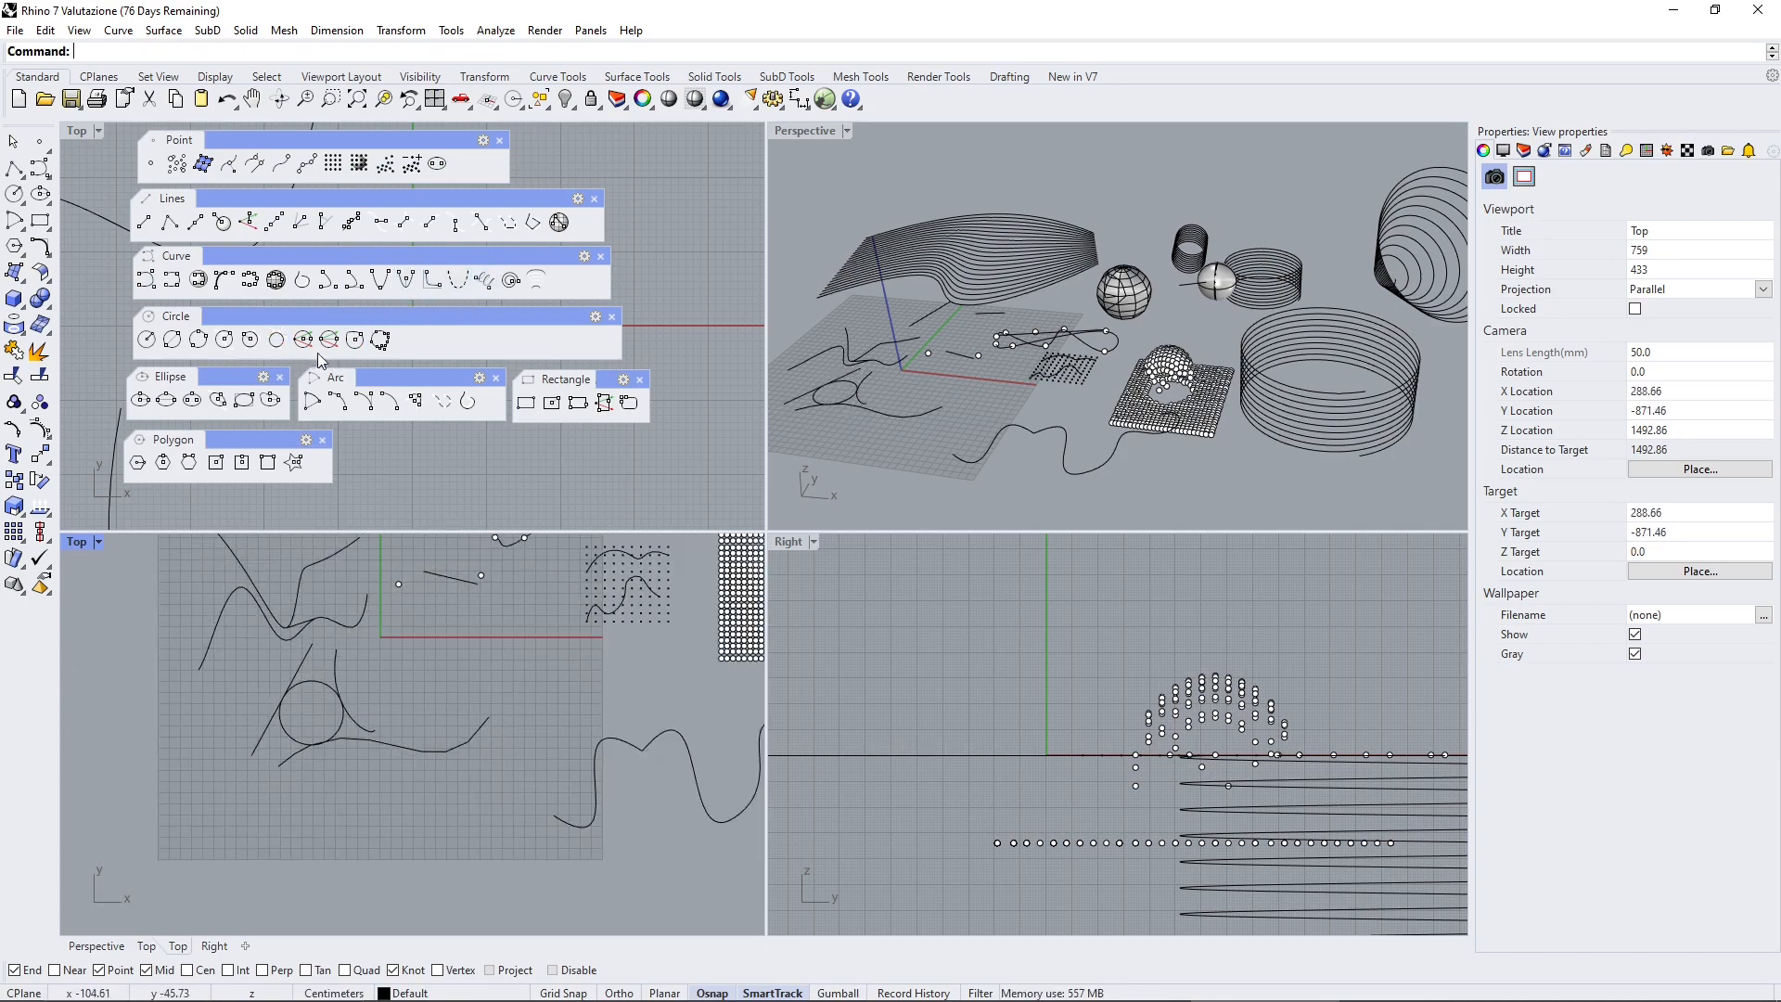
click(249, 340)
right_drag(270, 624, 358, 815)
scroll(304, 641, up, 15)
click(340, 584)
click(330, 614)
scroll(332, 672, down, 4)
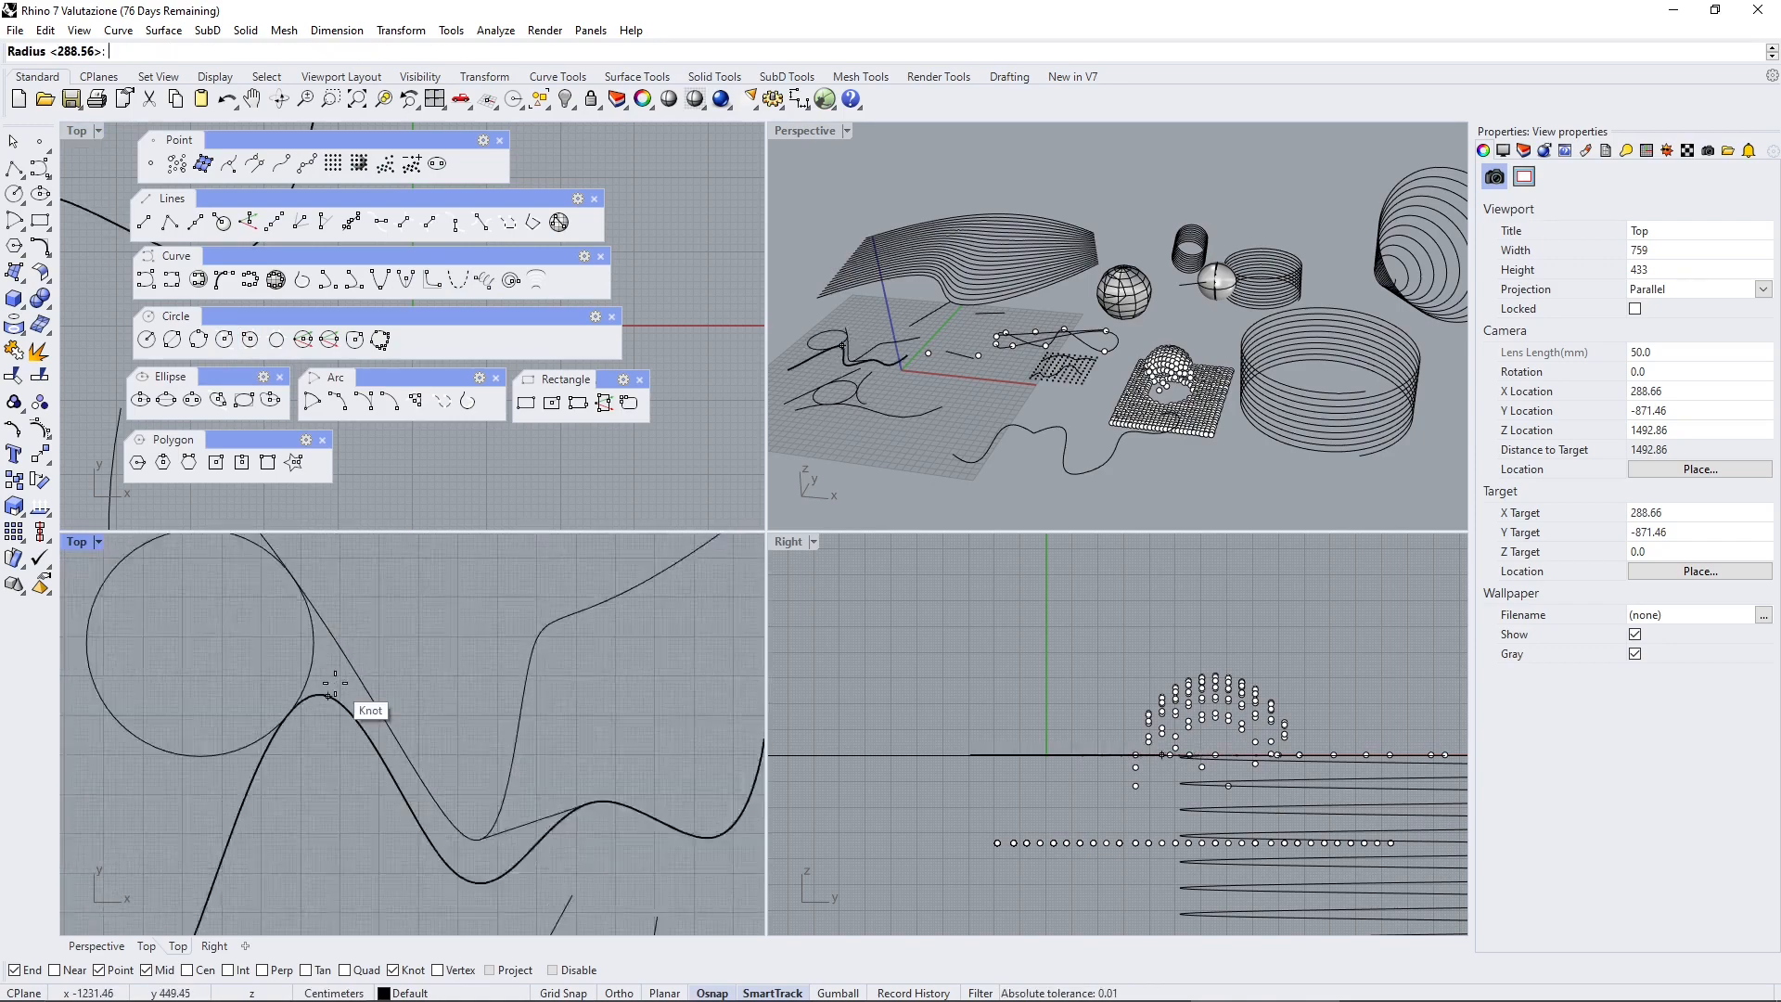
scroll(278, 698, down, 5)
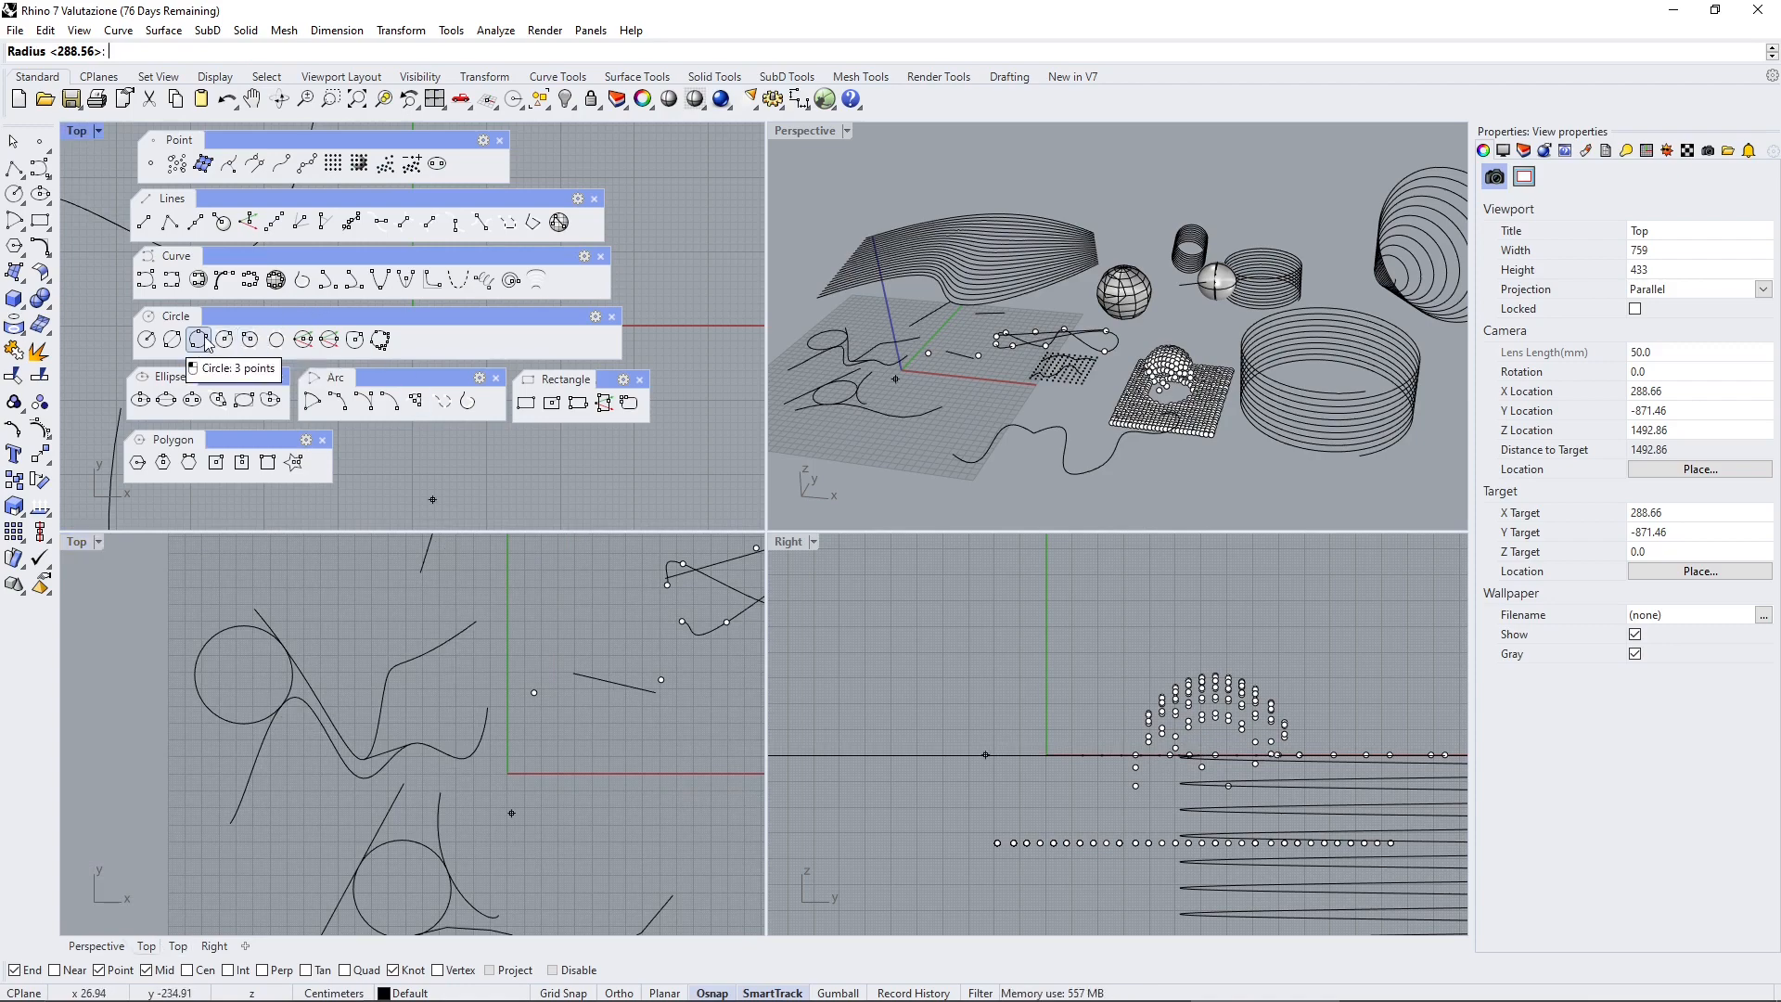
Draw a circle by its diameter across the green y axis, above the origin in the Top view
click(172, 339)
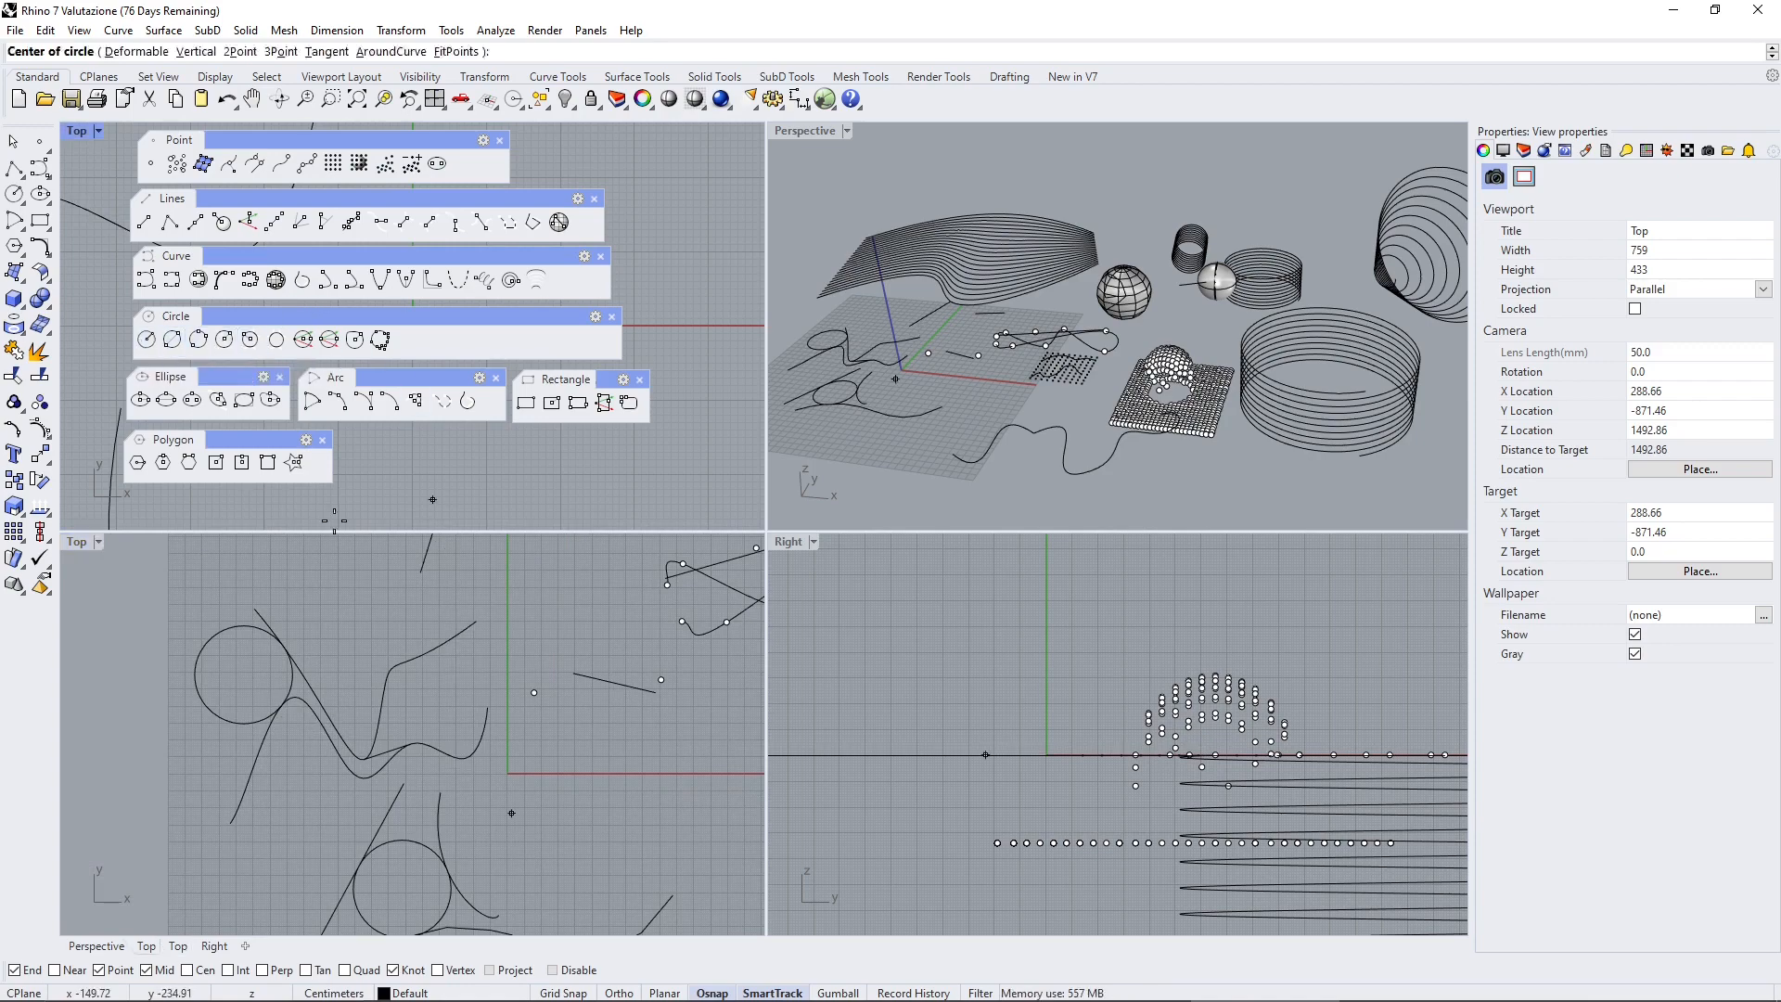
click(497, 592)
click(564, 592)
Draw a circle with a radius of 100 cm tangent to the wavy curve and the descending curve above it
scroll(256, 685, up, 2)
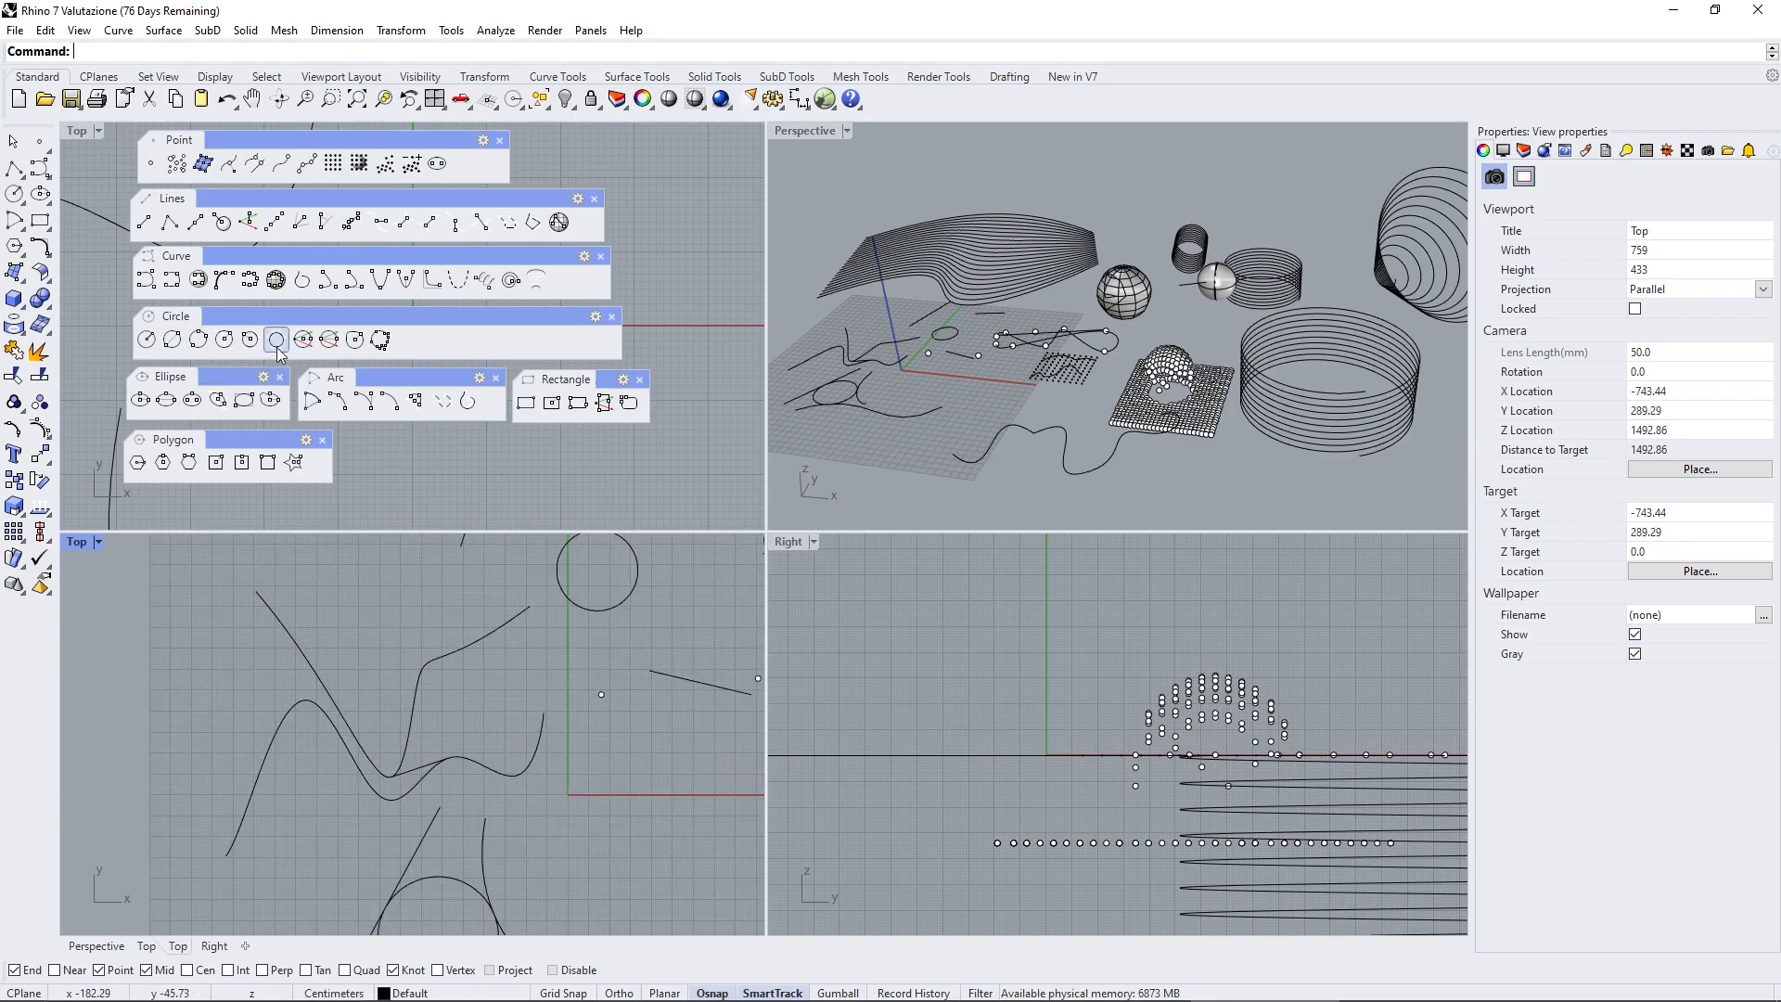
click(249, 345)
click(290, 720)
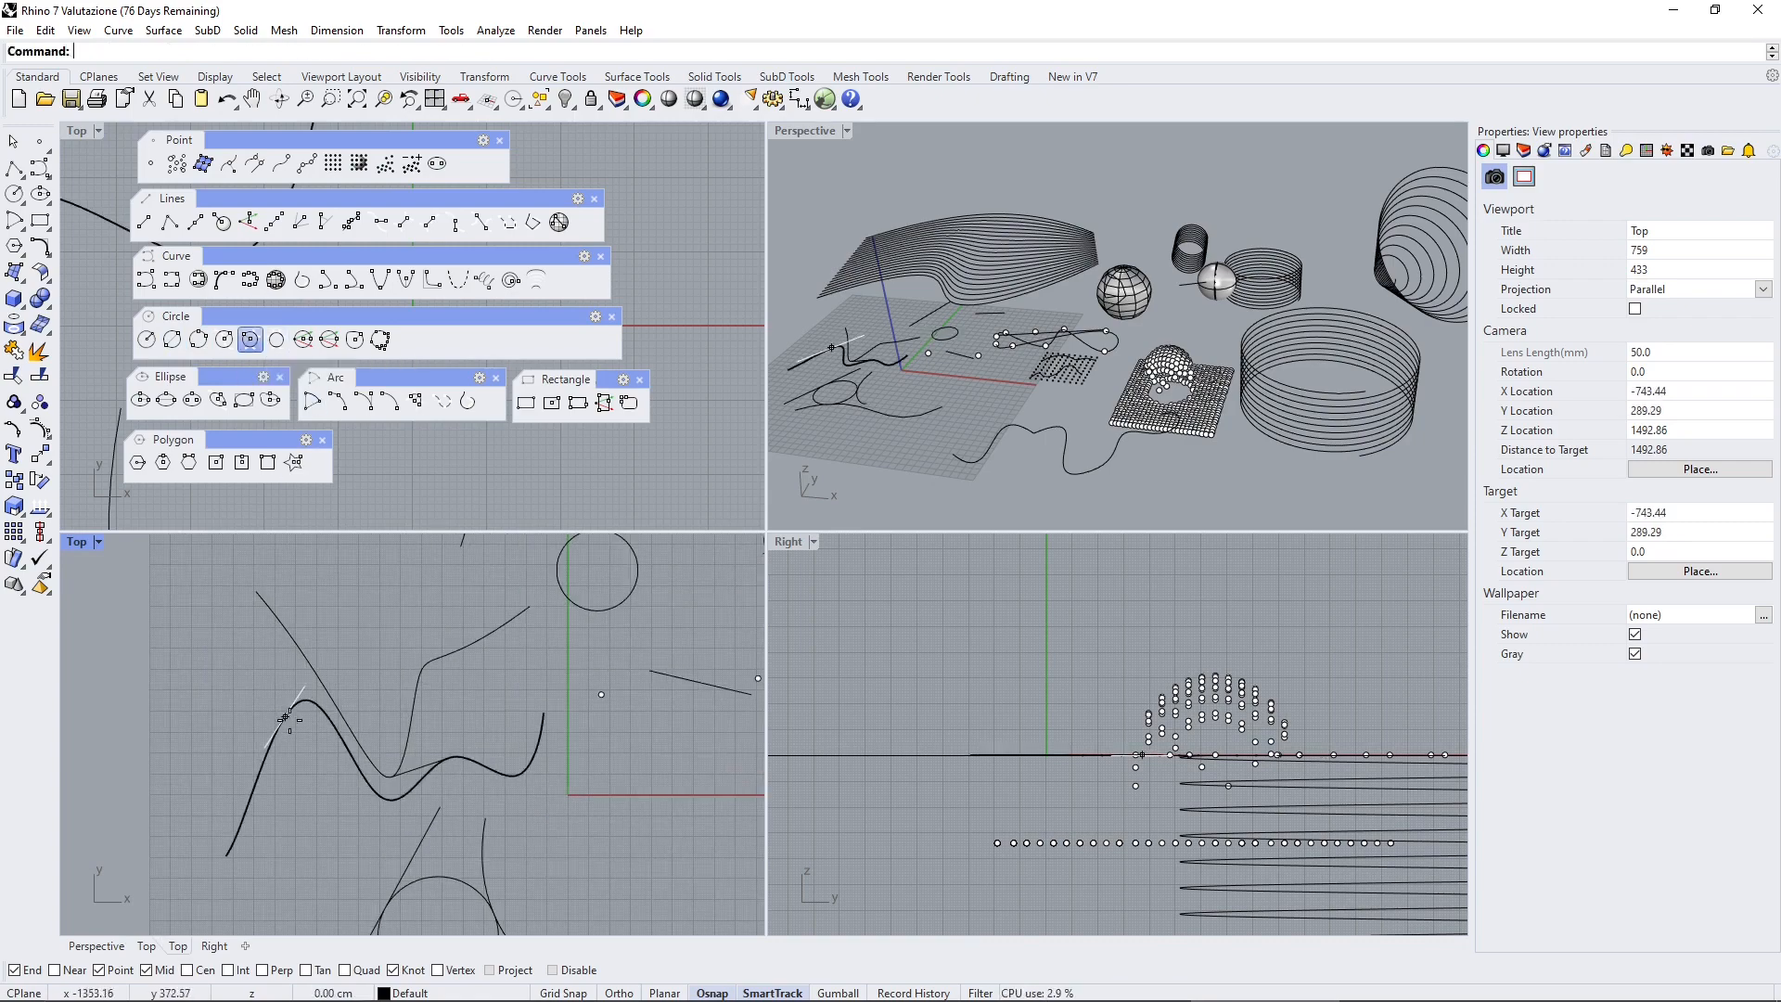
click(297, 653)
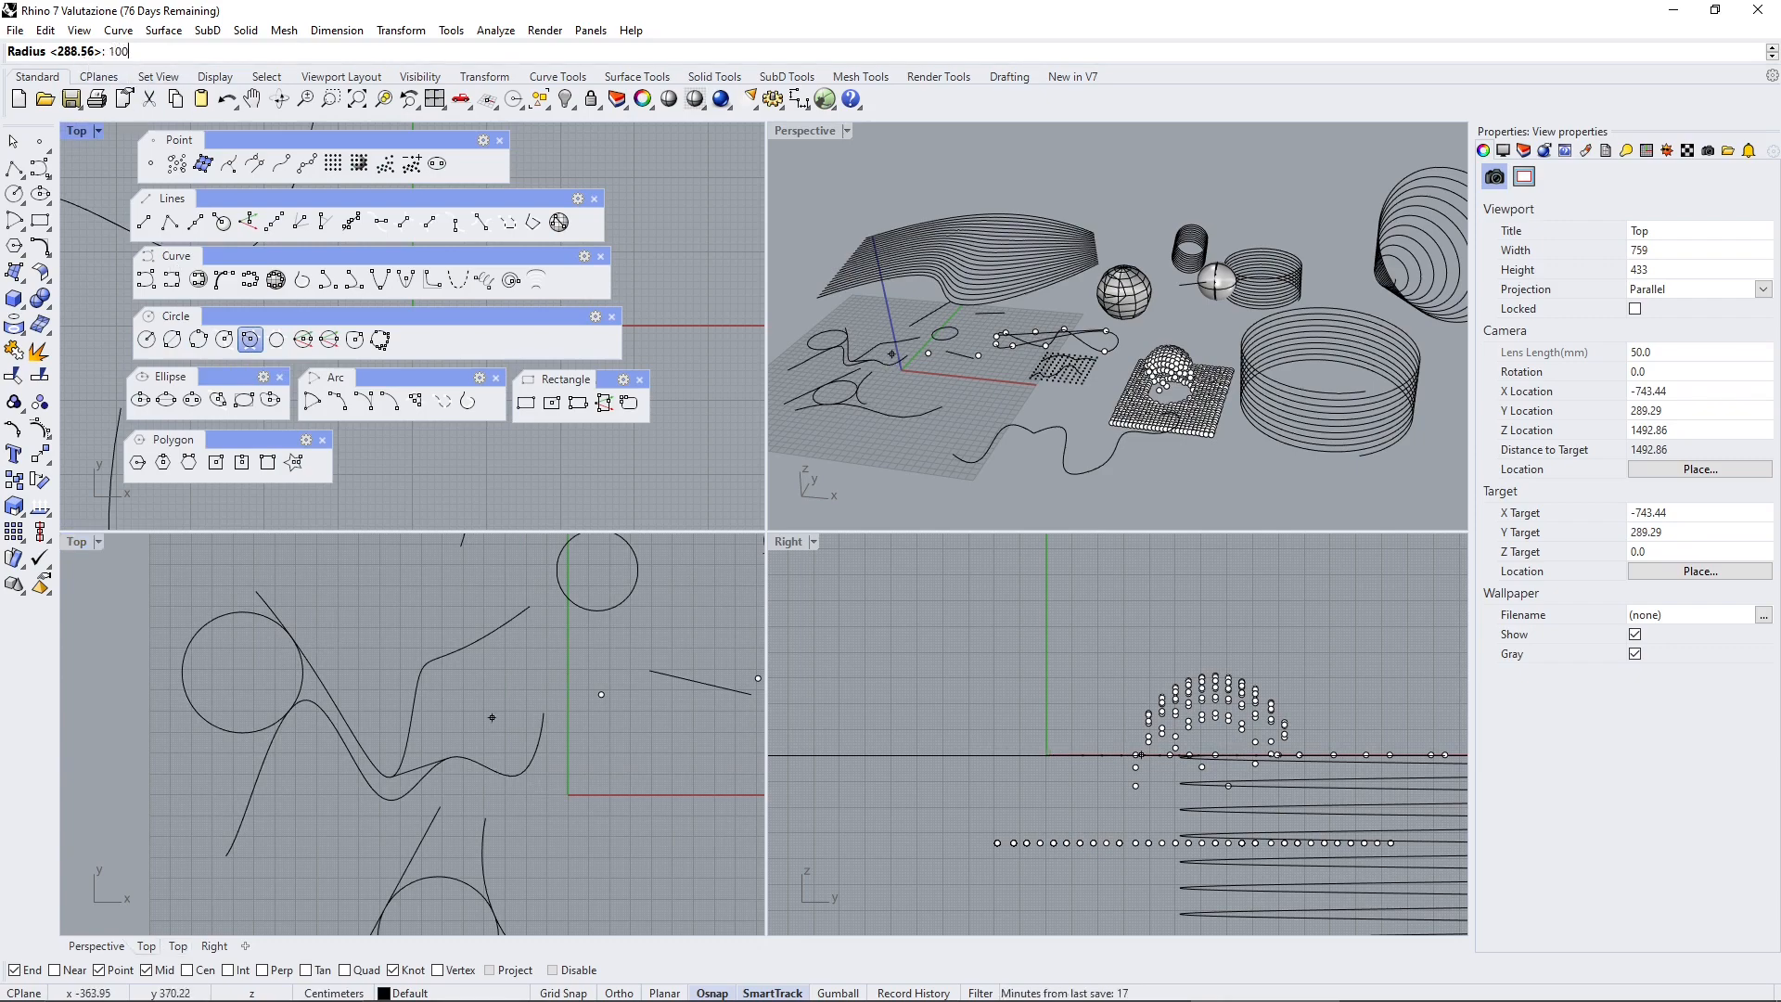
key(Return)
scroll(302, 694, up, 4)
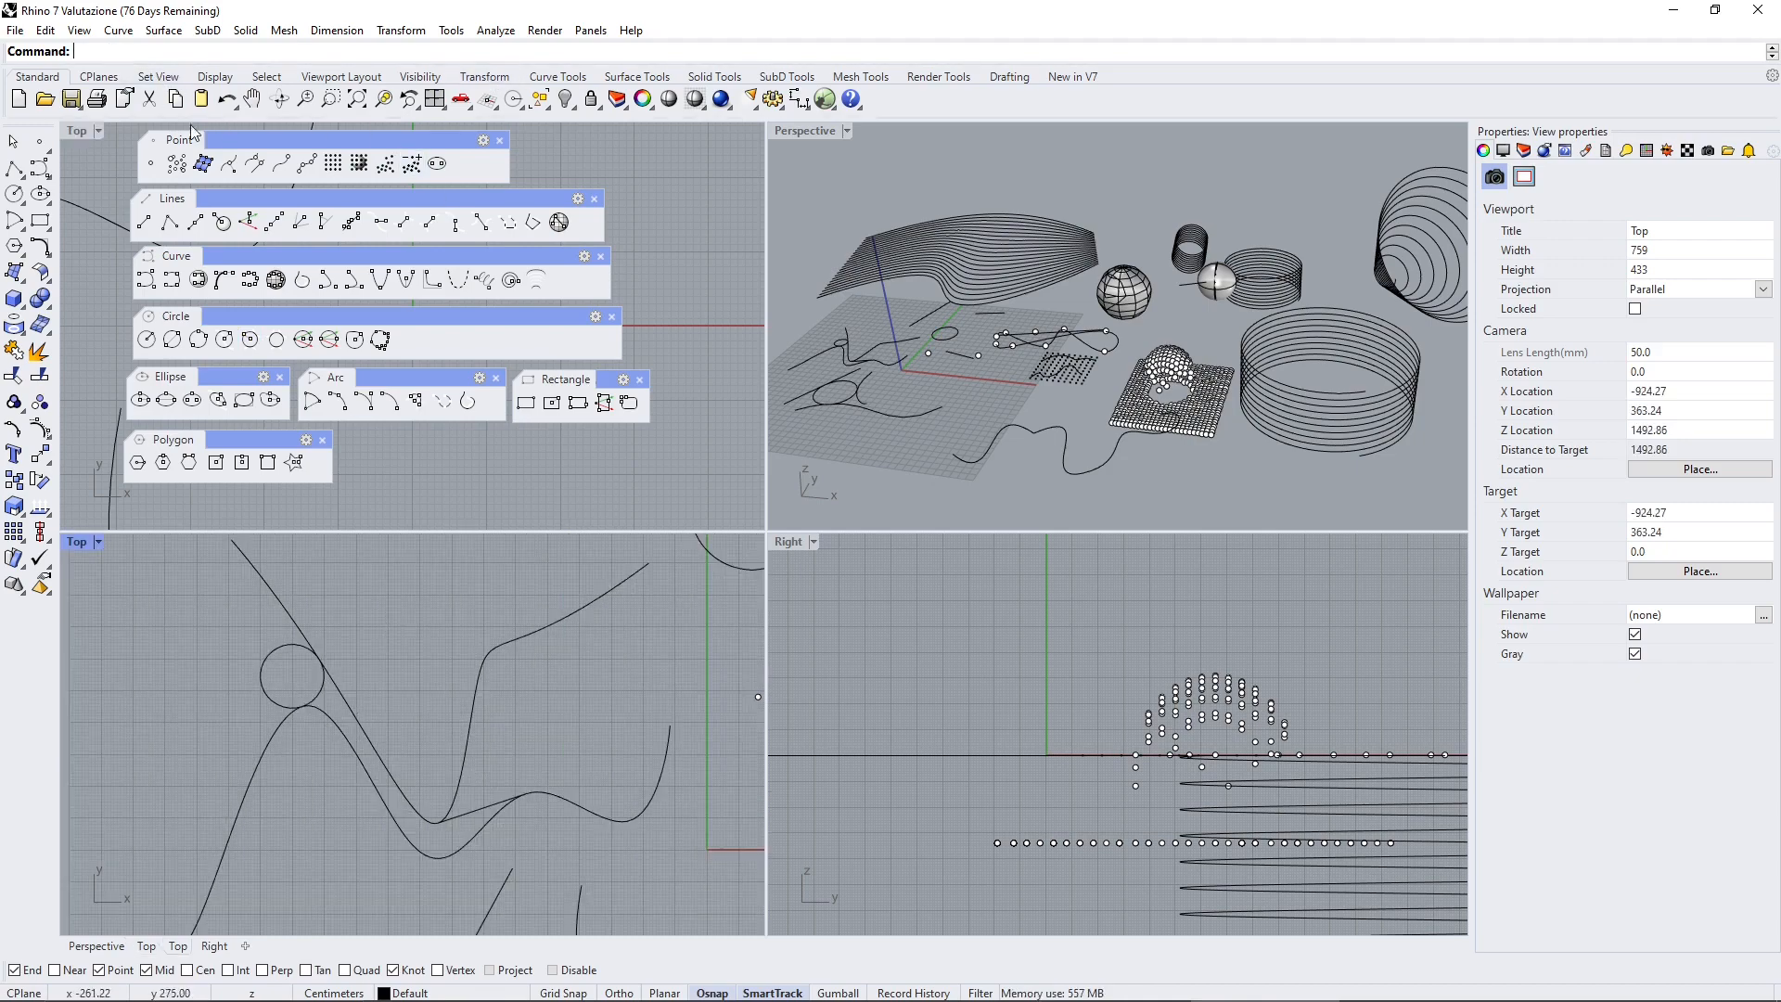
Show the control points of the ellipse at the grid's upper corner, then switch to its curve edit points
scroll(202, 580, down, 5)
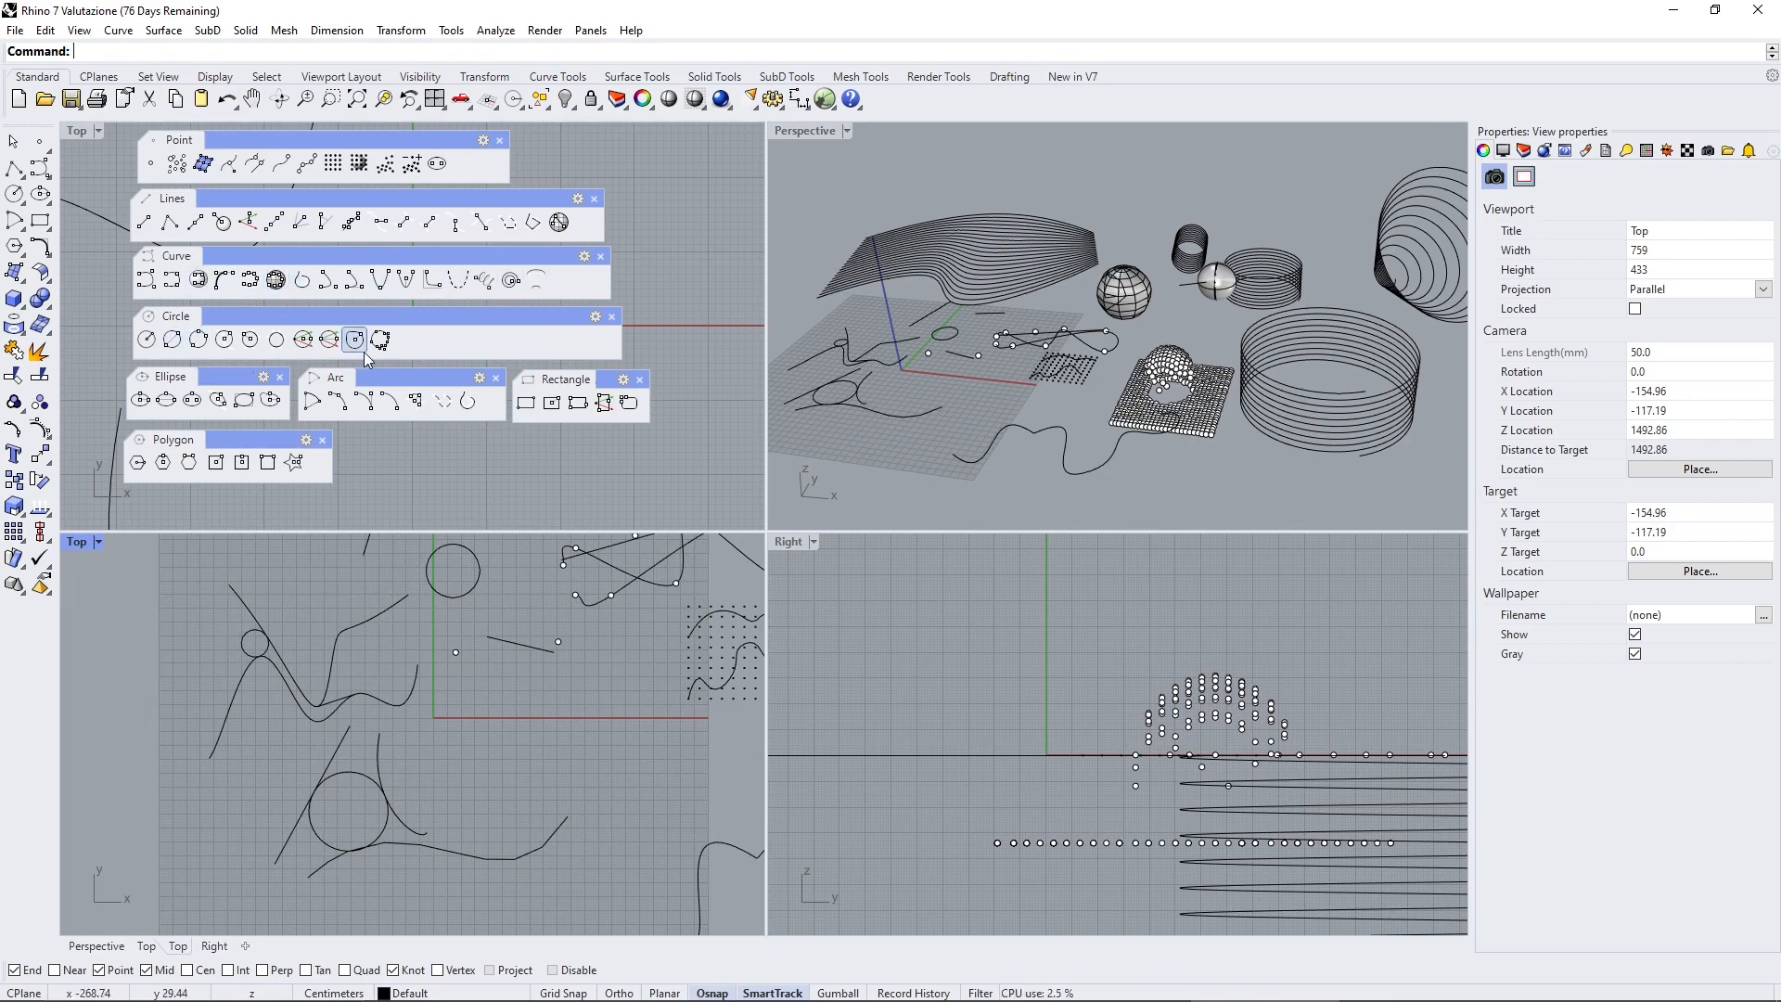
scroll(381, 716, down, 6)
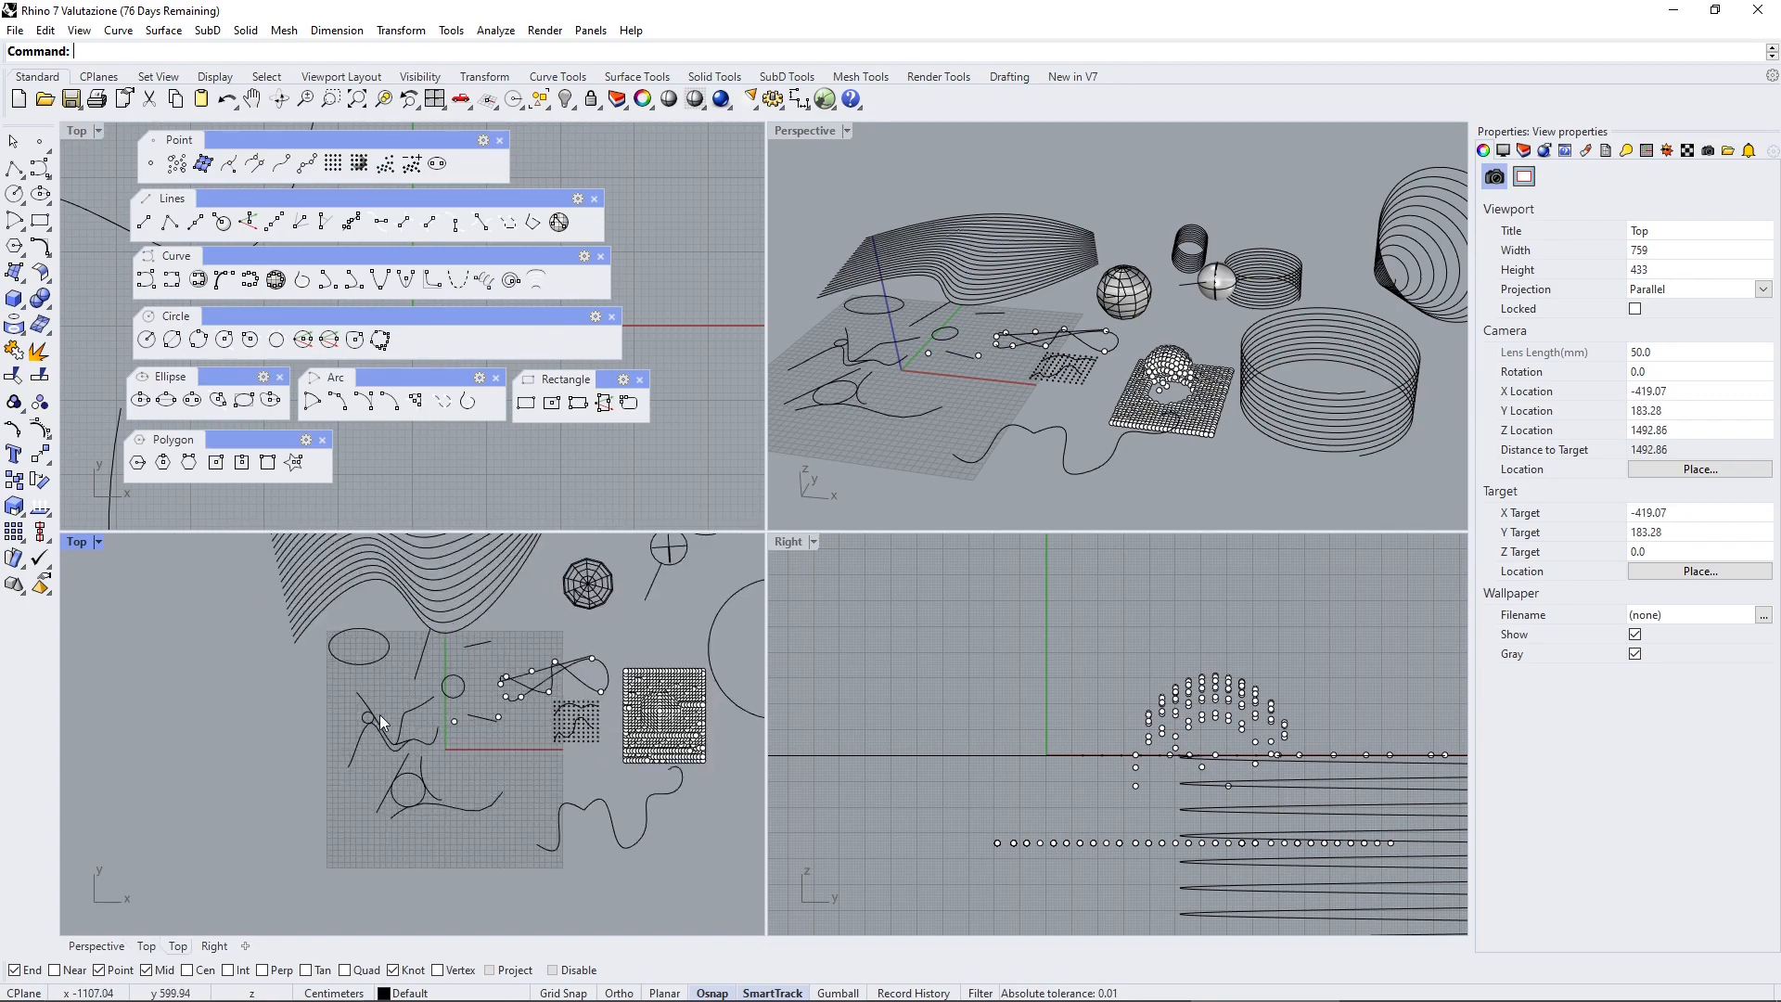
scroll(380, 719, up, 5)
right_drag(378, 655, 351, 792)
click(393, 665)
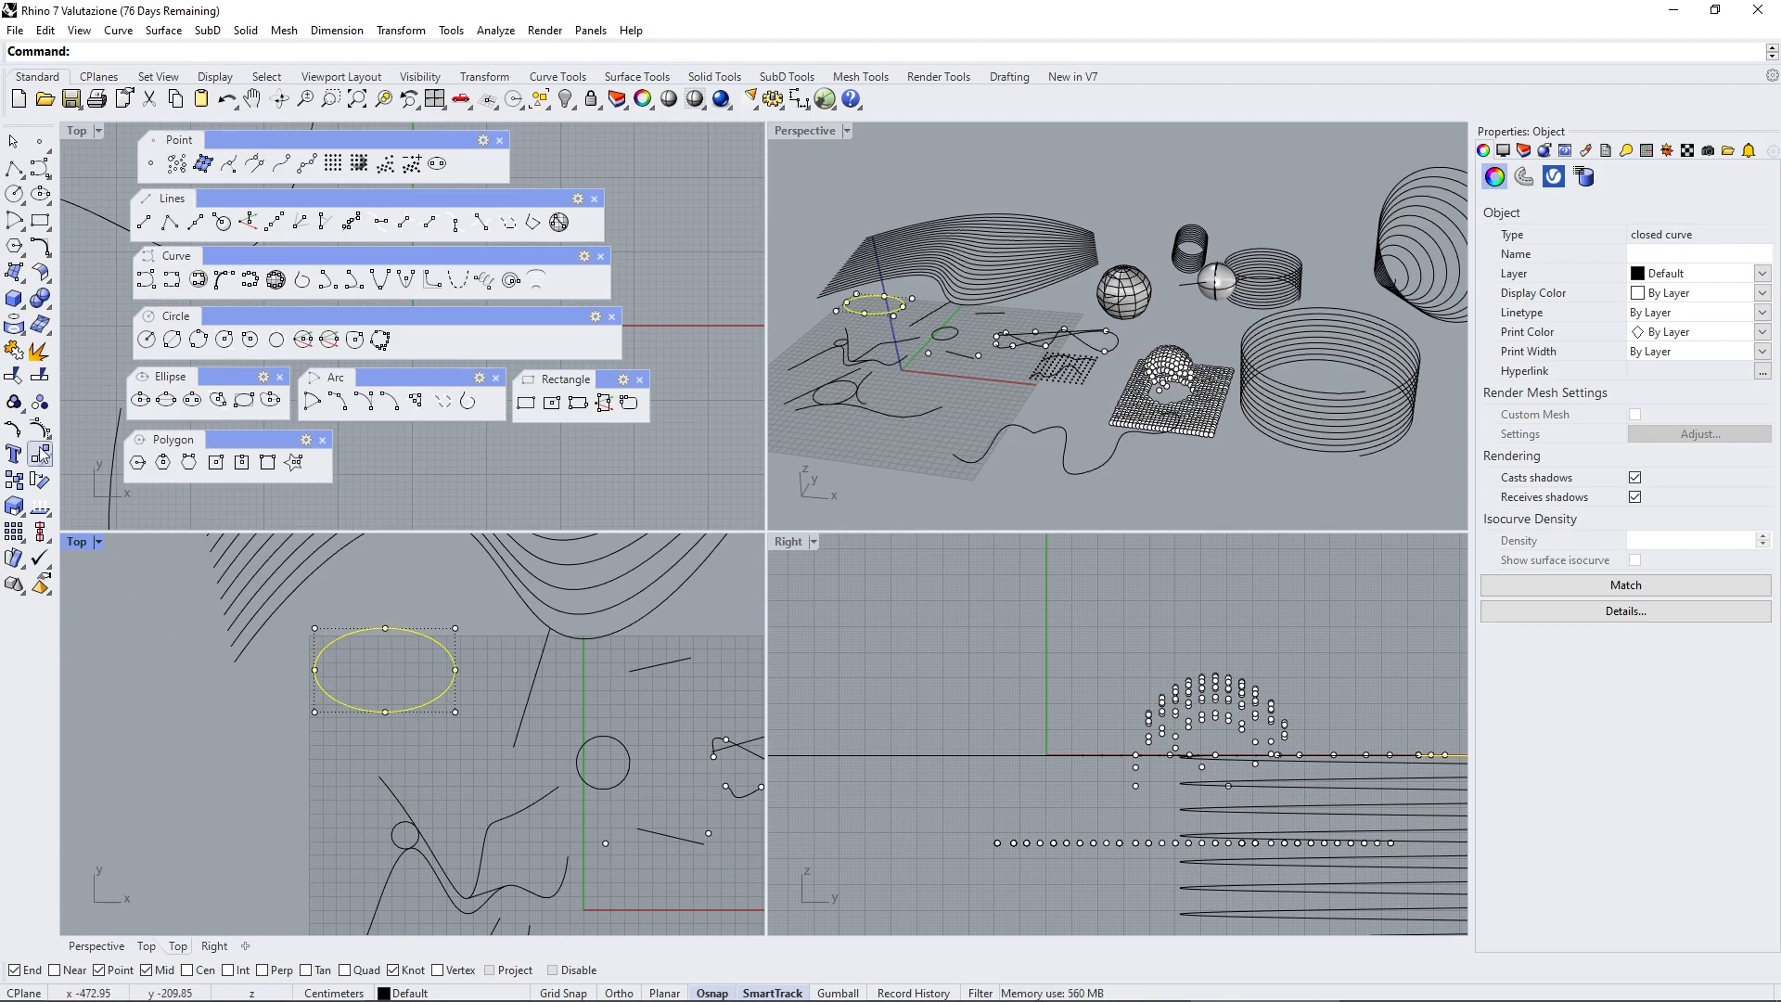
click(16, 432)
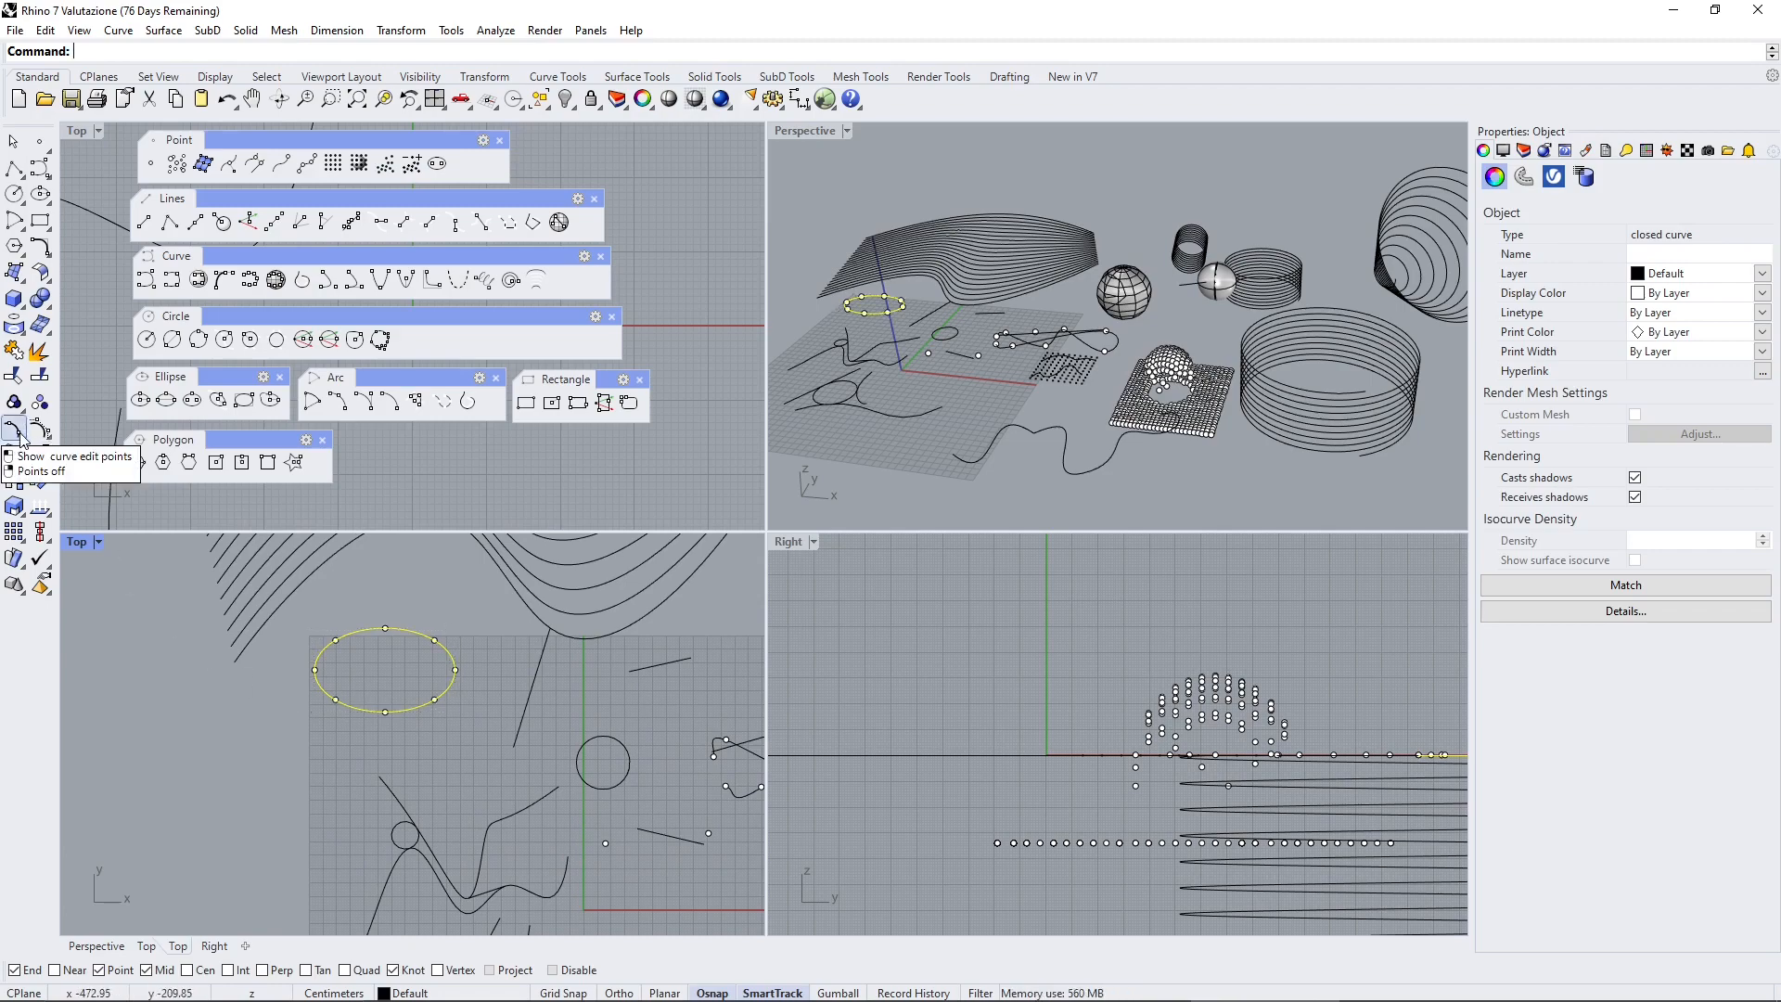
Reshape the ellipse at the grid's corner by moving its lowest point outward and its two upper side points inward, then hide its edit points
scroll(269, 628, up, 2)
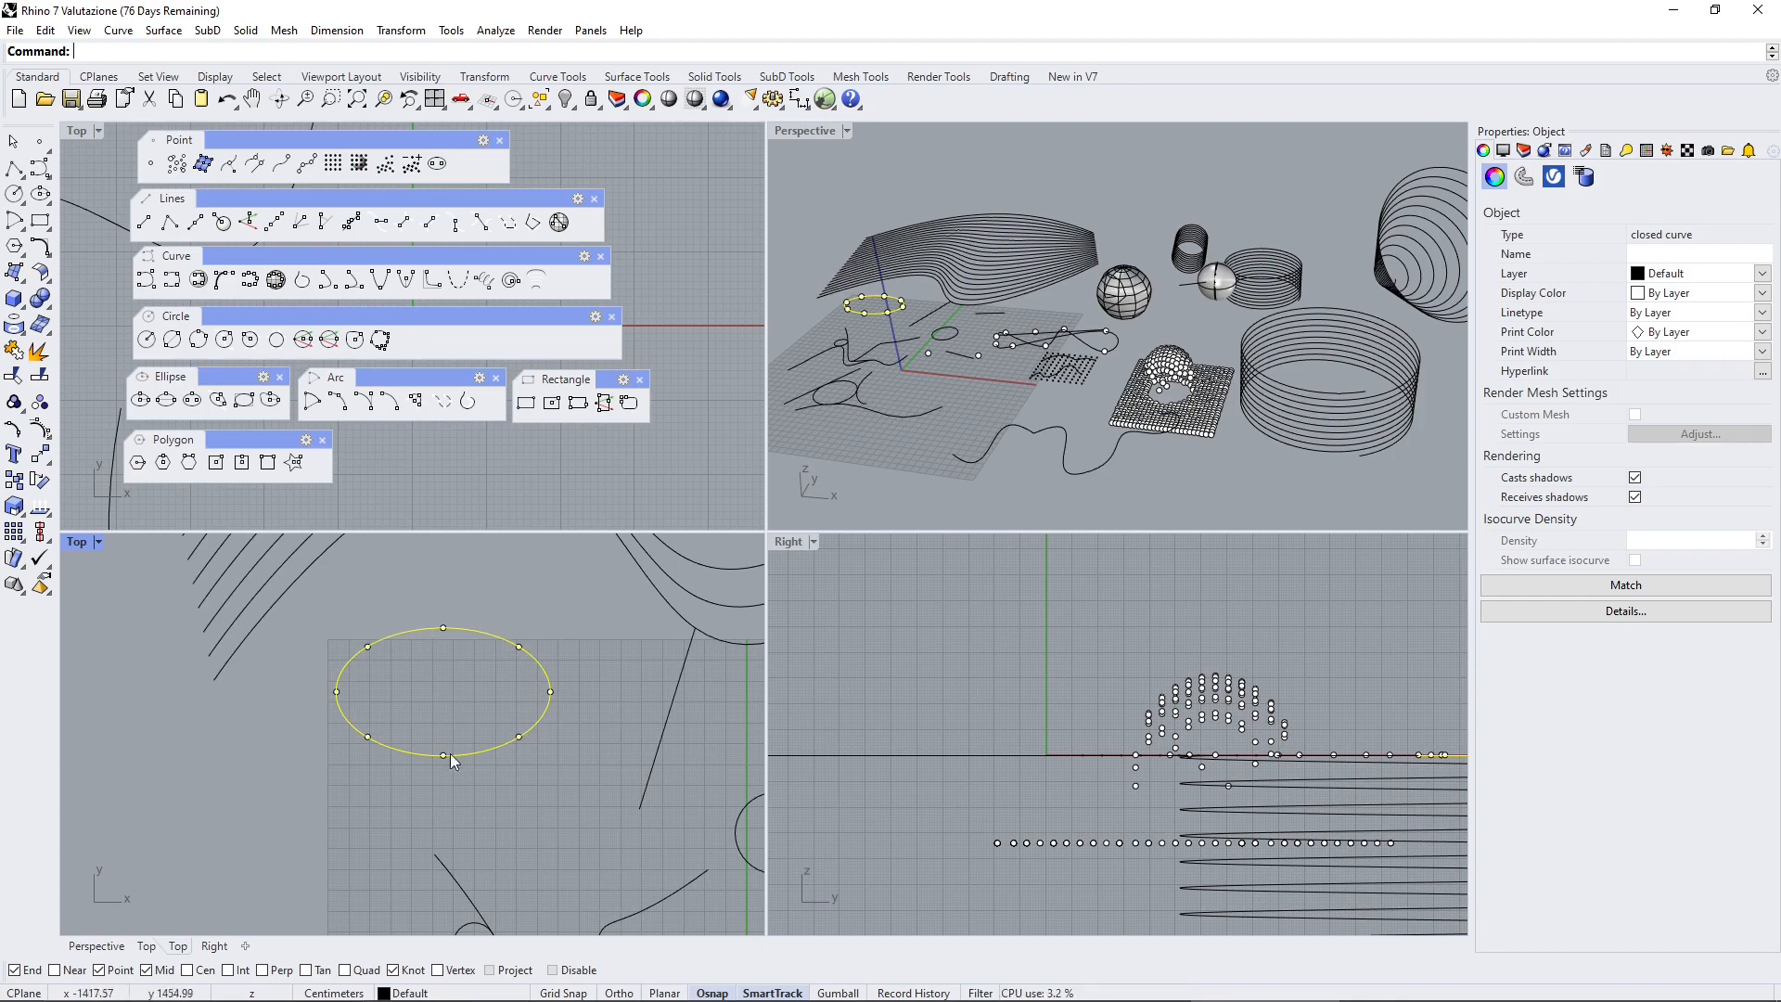
drag(444, 756, 445, 795)
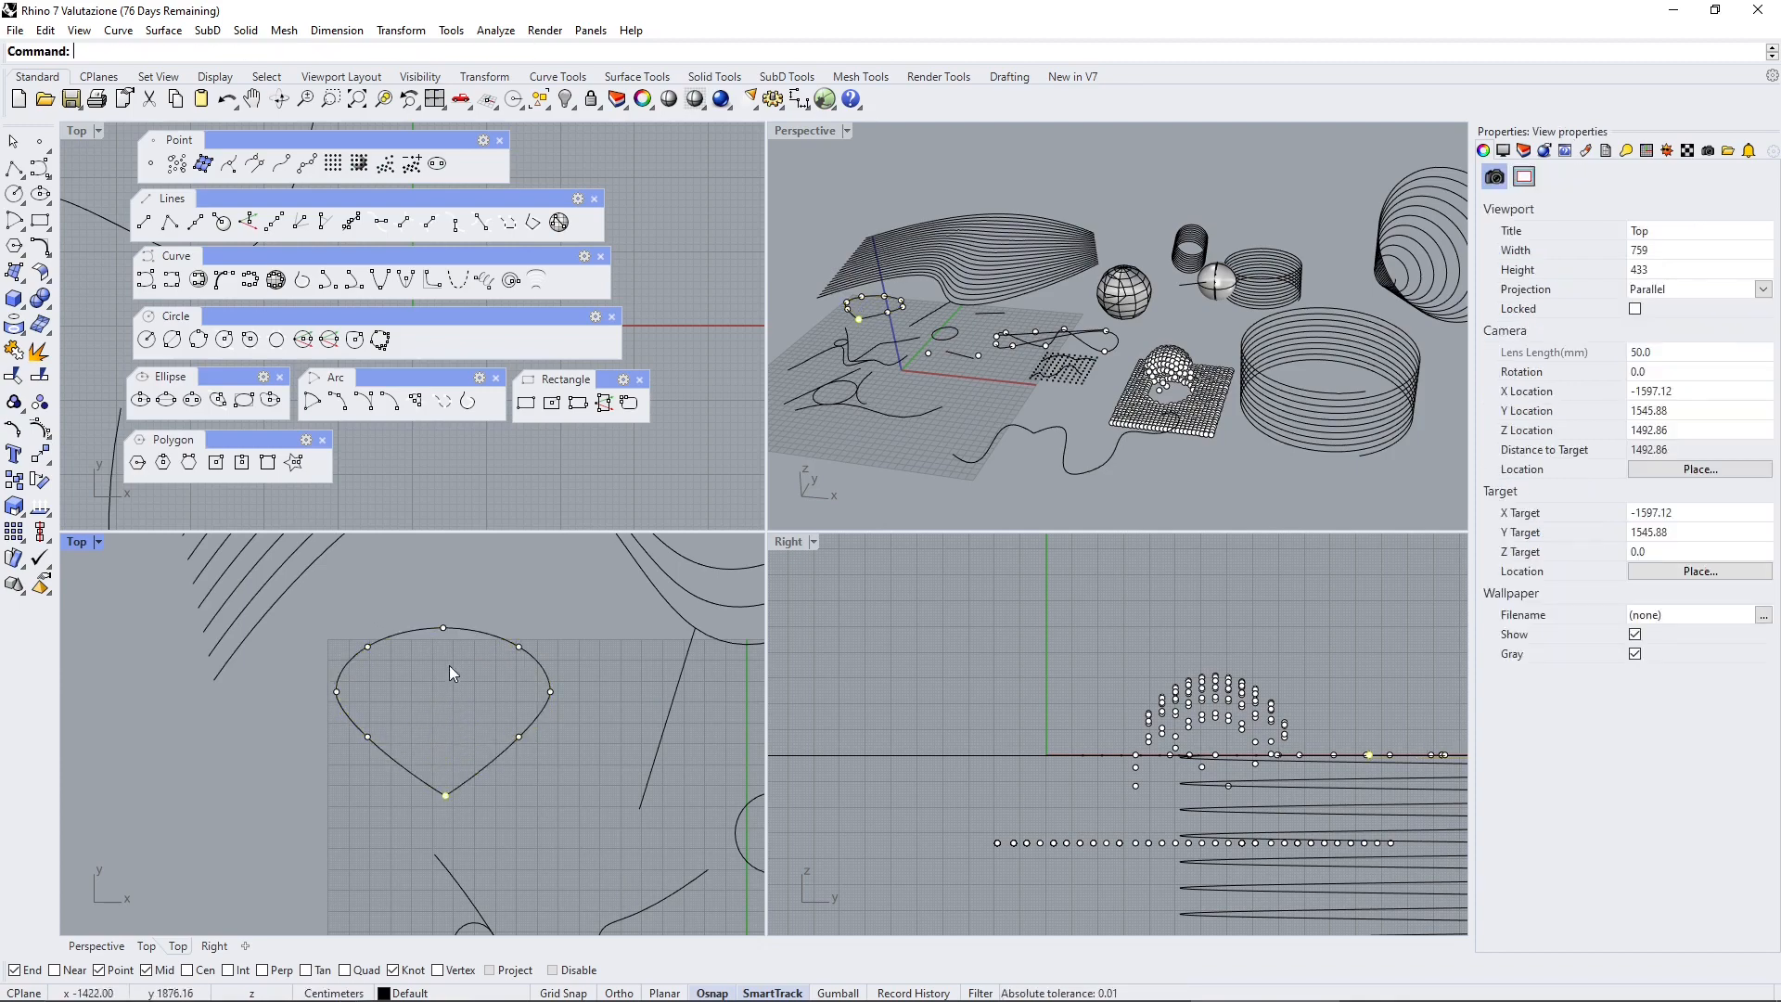
click(374, 646)
click(369, 664)
drag(368, 647, 386, 662)
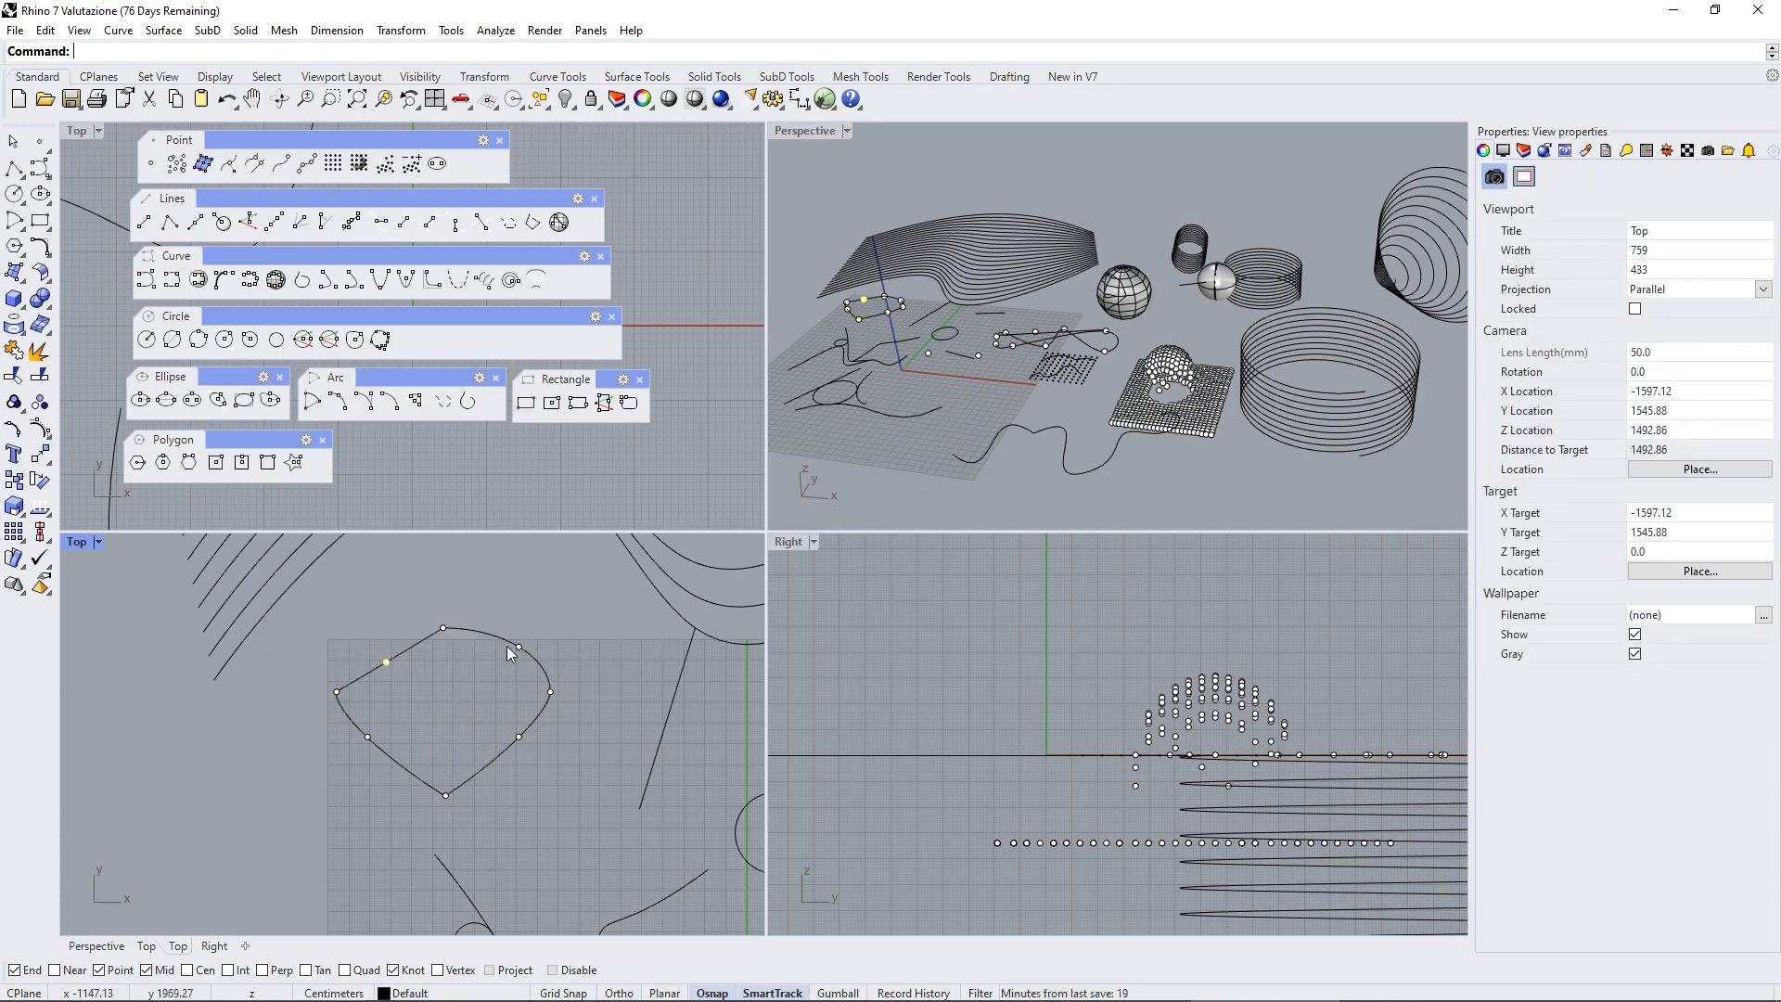
drag(517, 647, 379, 639)
scroll(406, 690, down, 2)
click(355, 702)
click(271, 724)
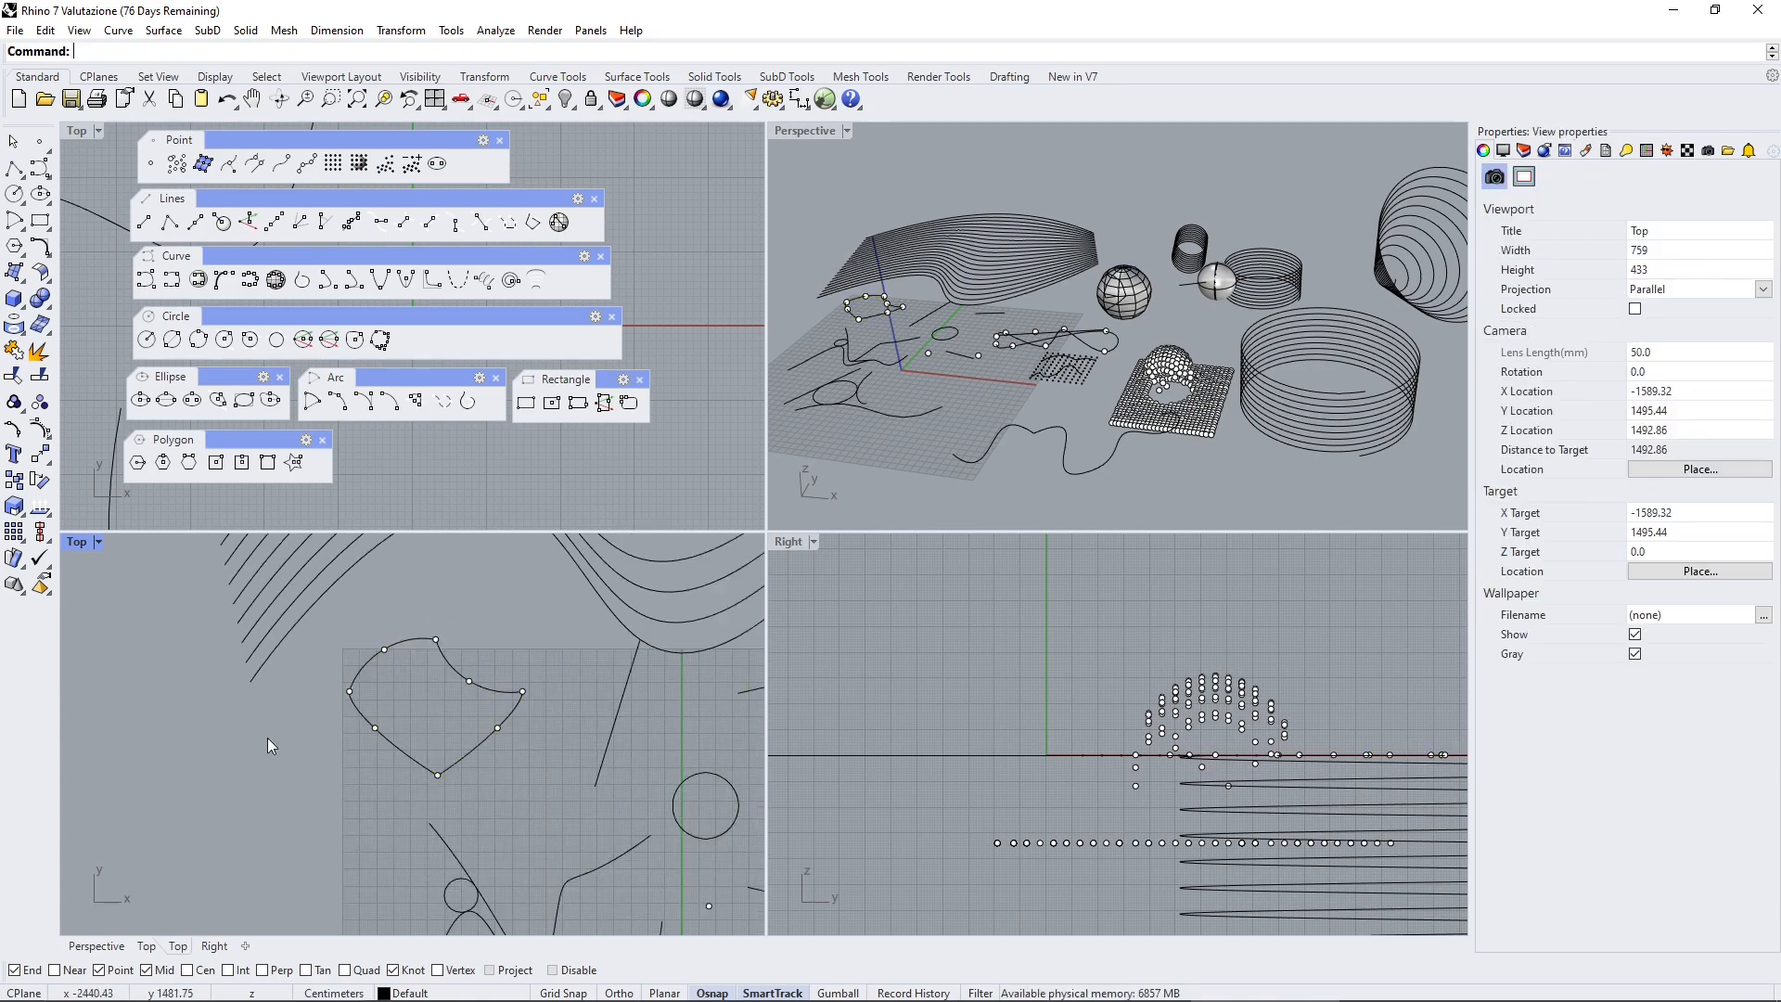
scroll(349, 690, down, 5)
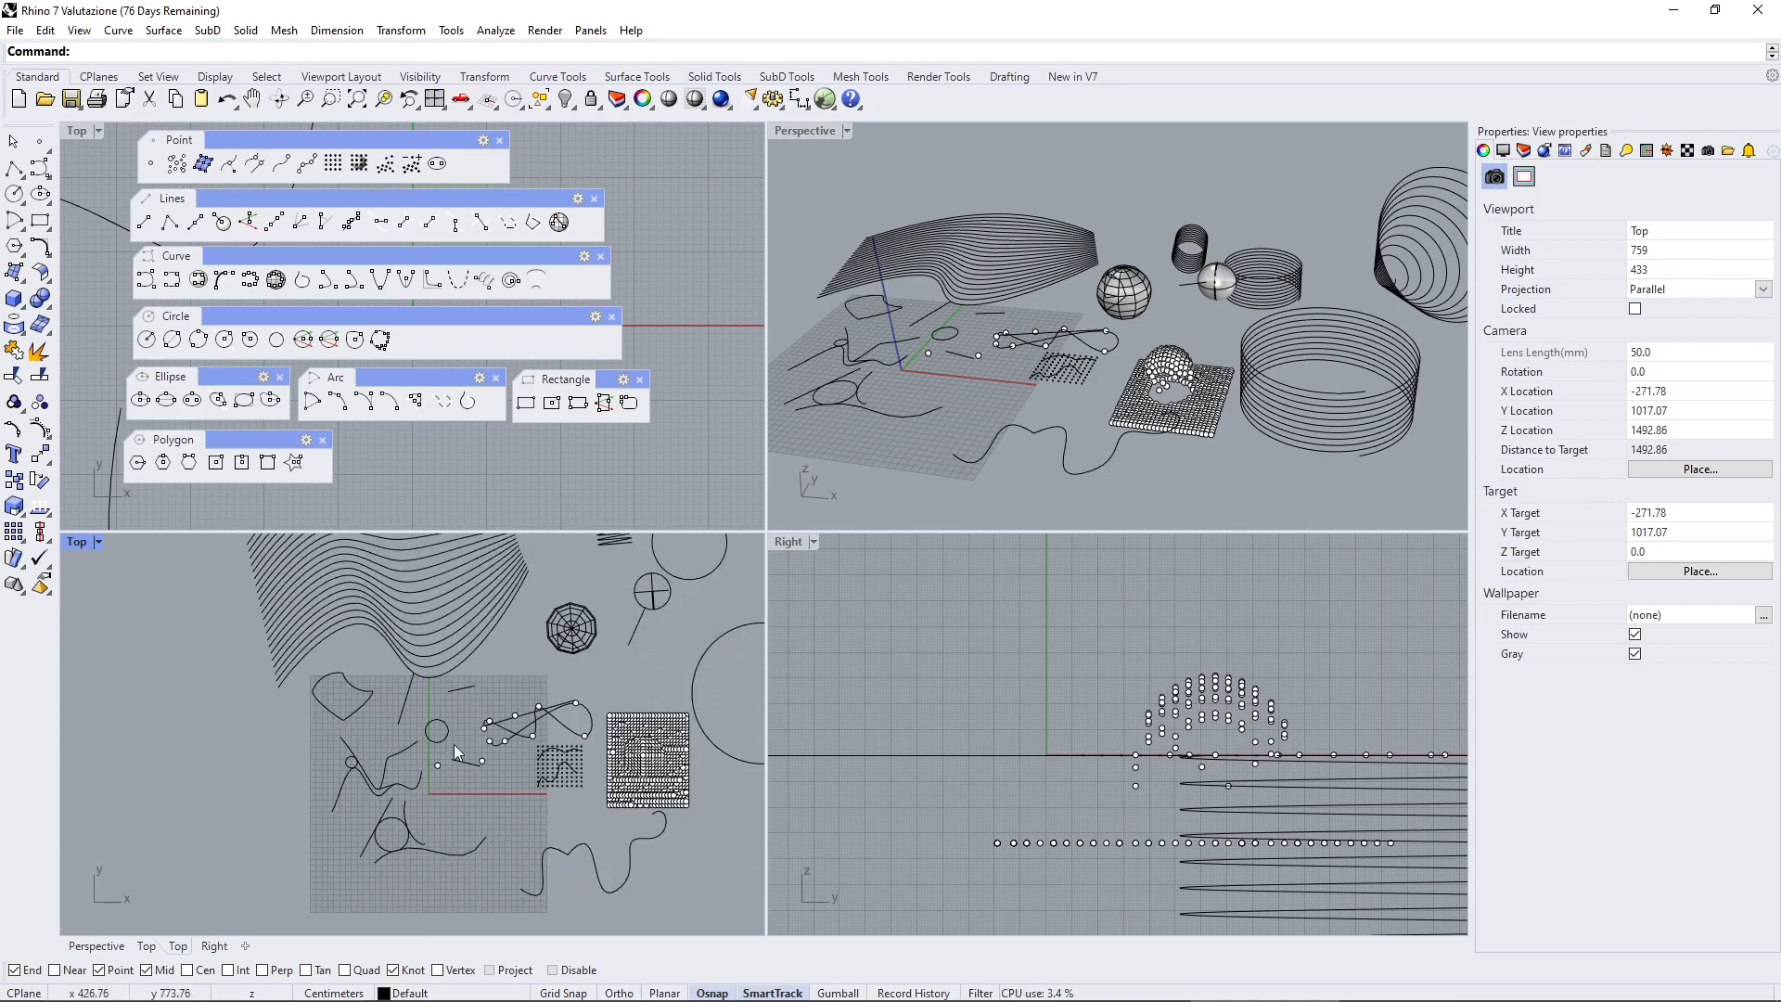
click(40, 249)
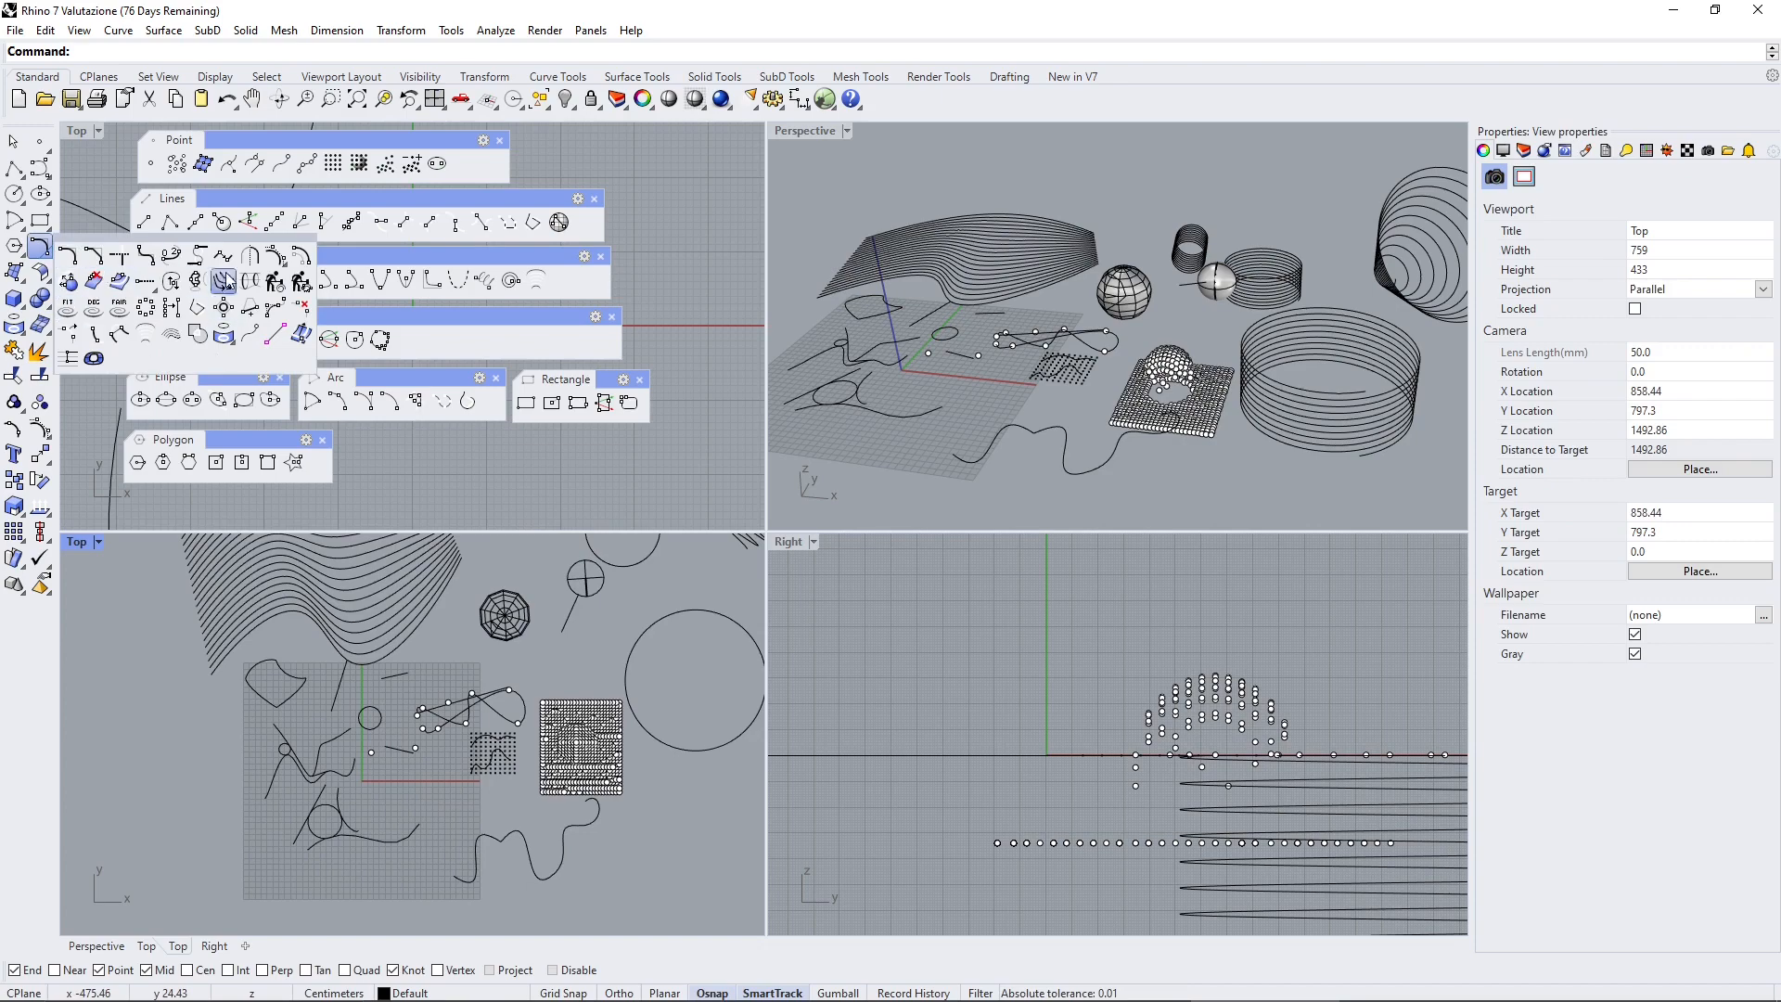
click(170, 746)
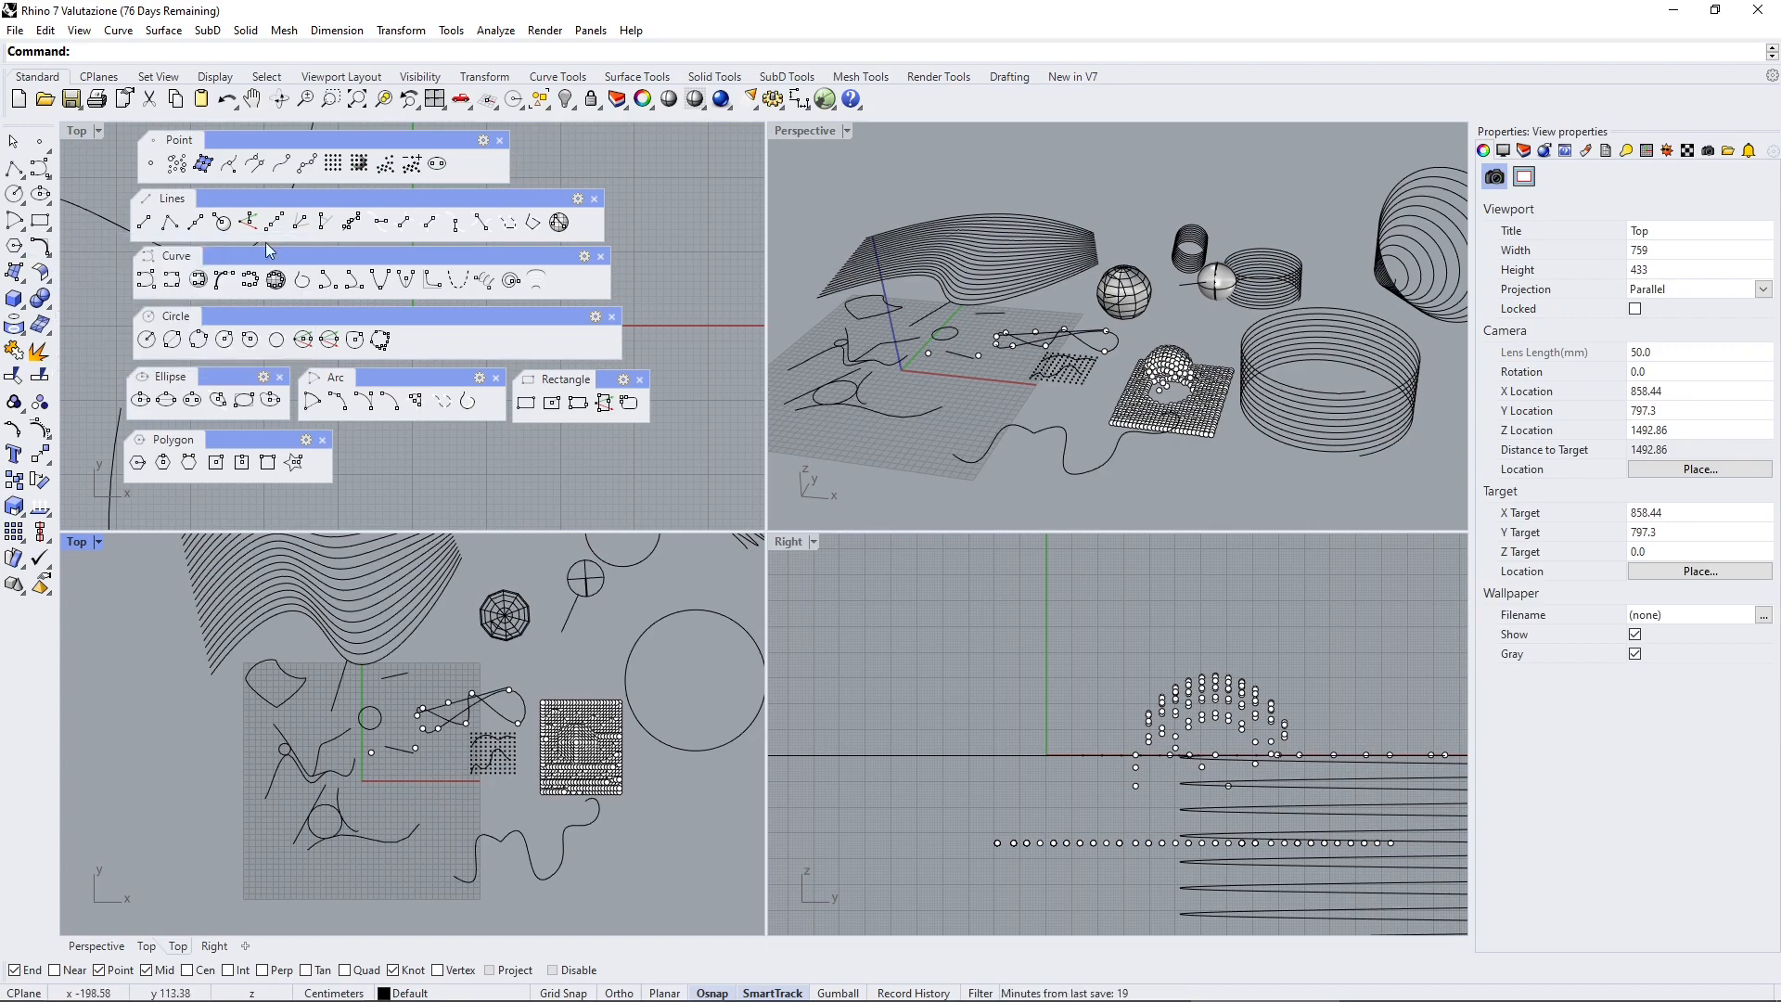
Draw an arc by center, start and end point, centred on the lower end of the slanted line beside the tangent circle
click(316, 406)
scroll(432, 711, down, 1)
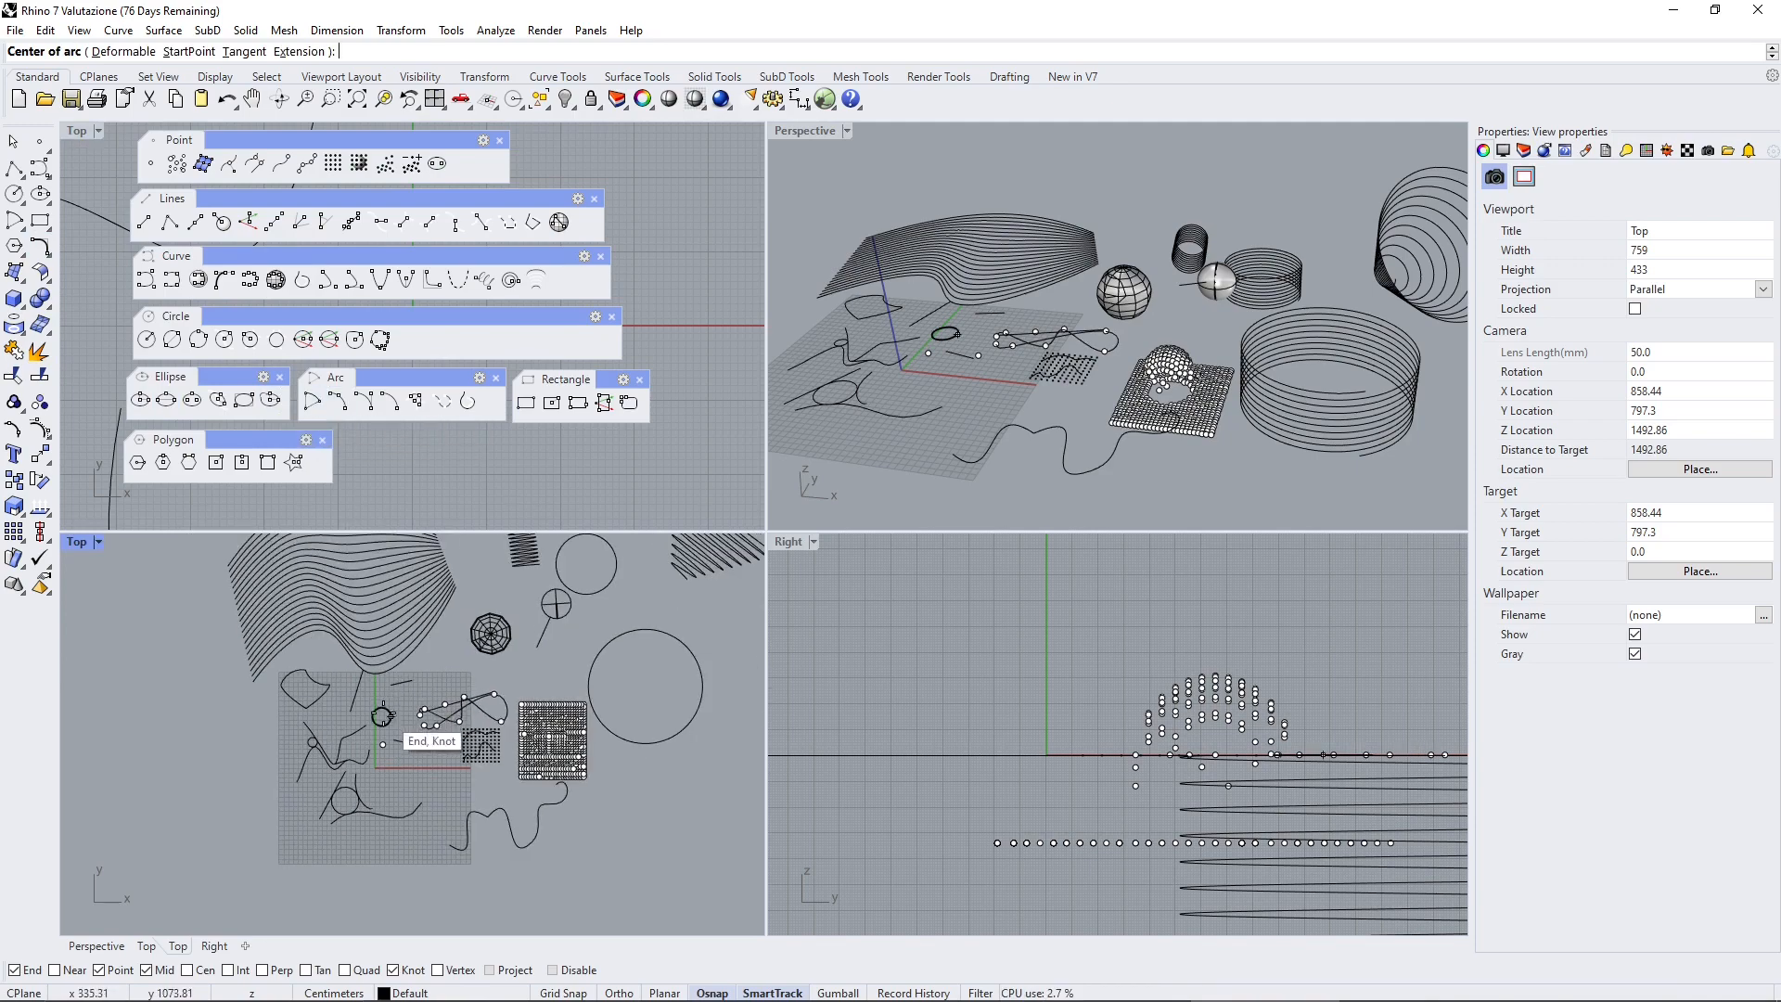
scroll(557, 665, up, 3)
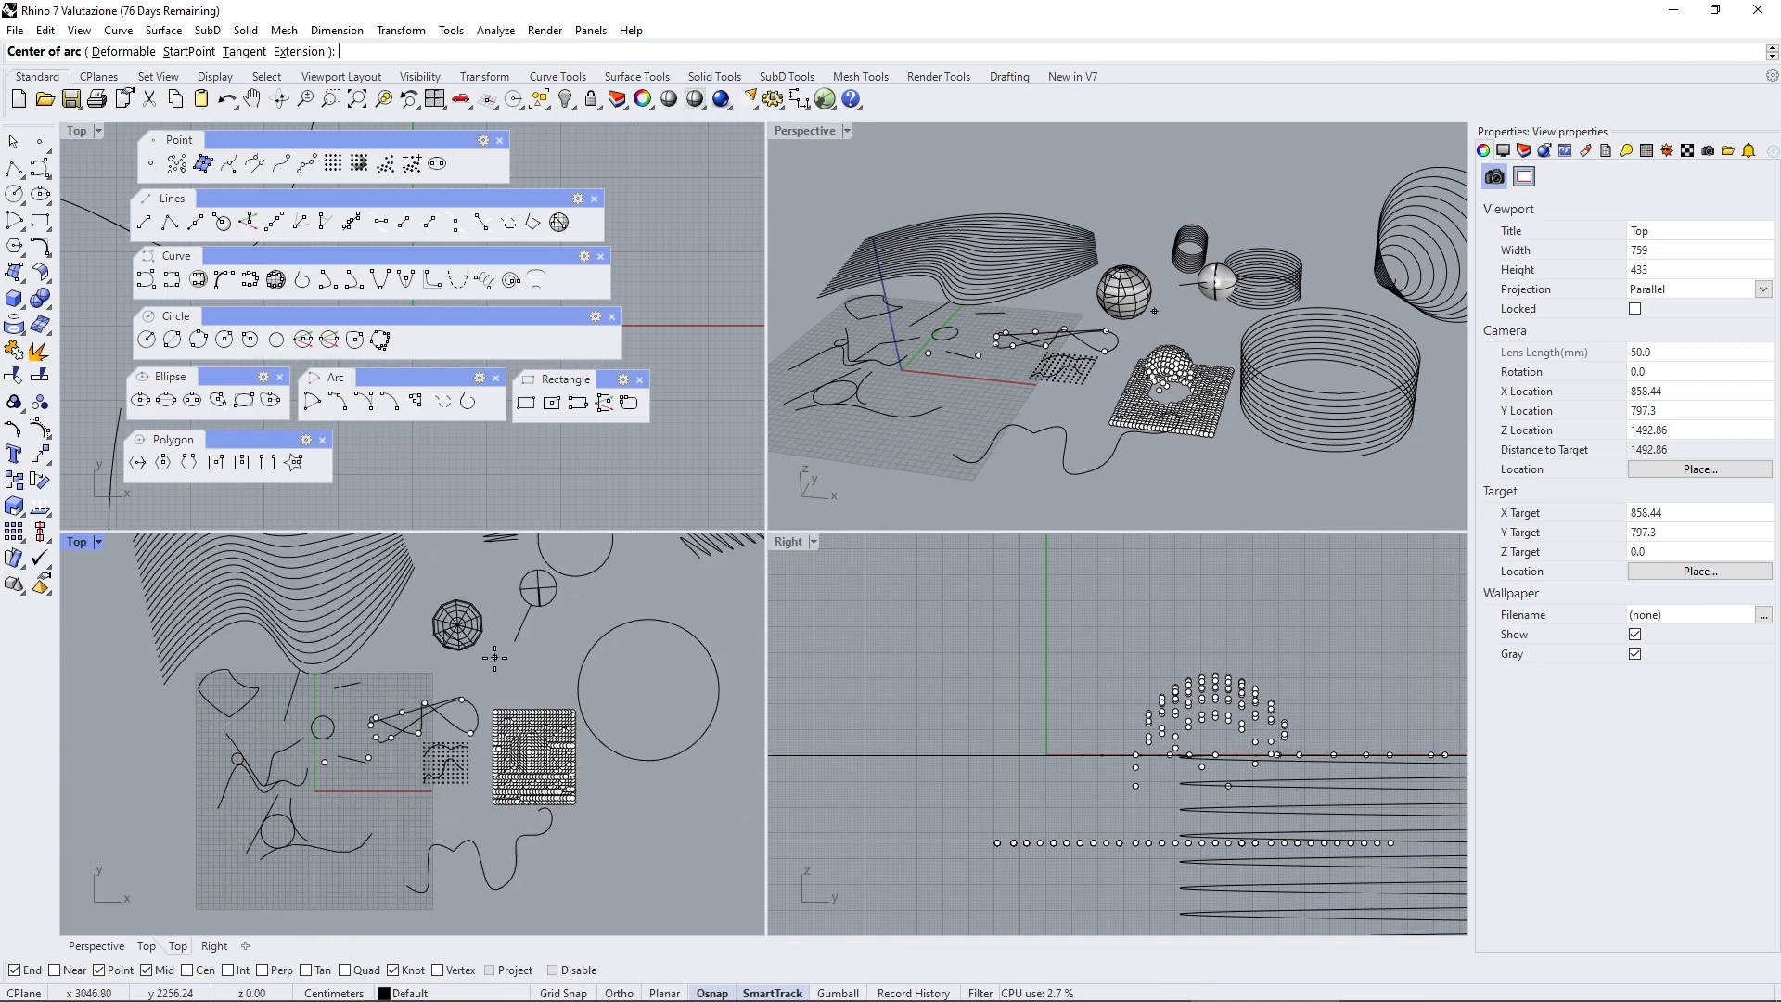
scroll(269, 872, up, 8)
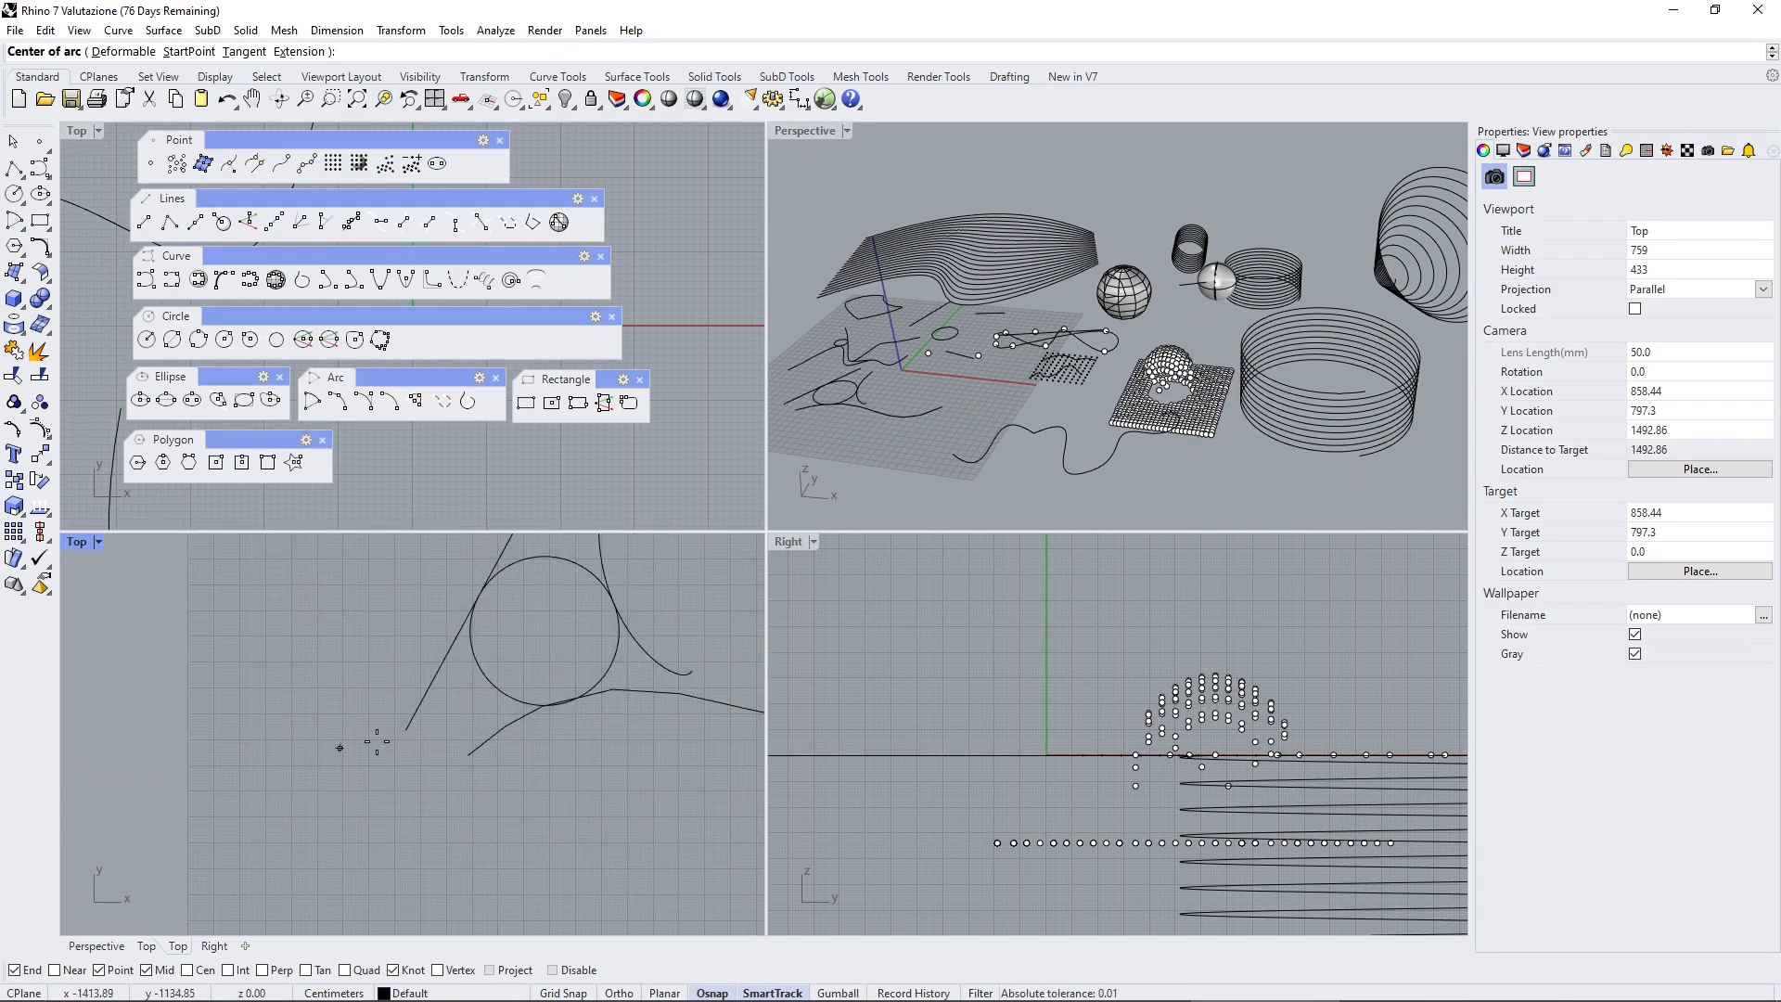
click(407, 730)
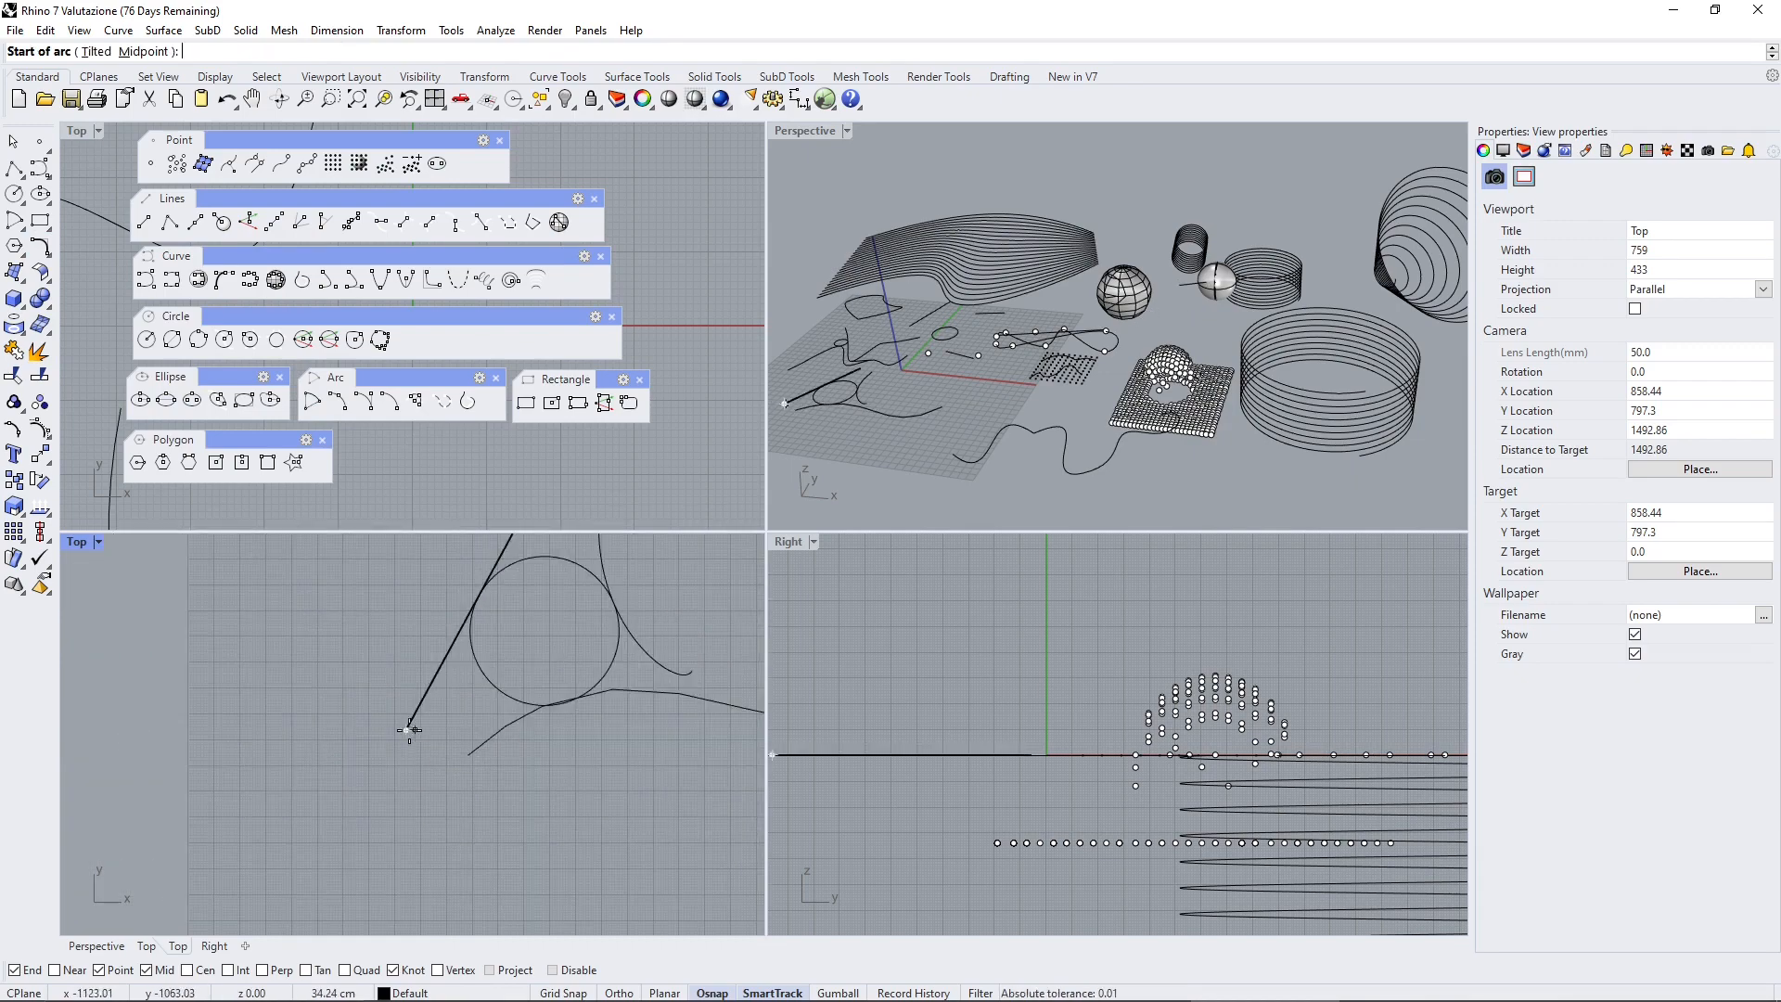
click(356, 702)
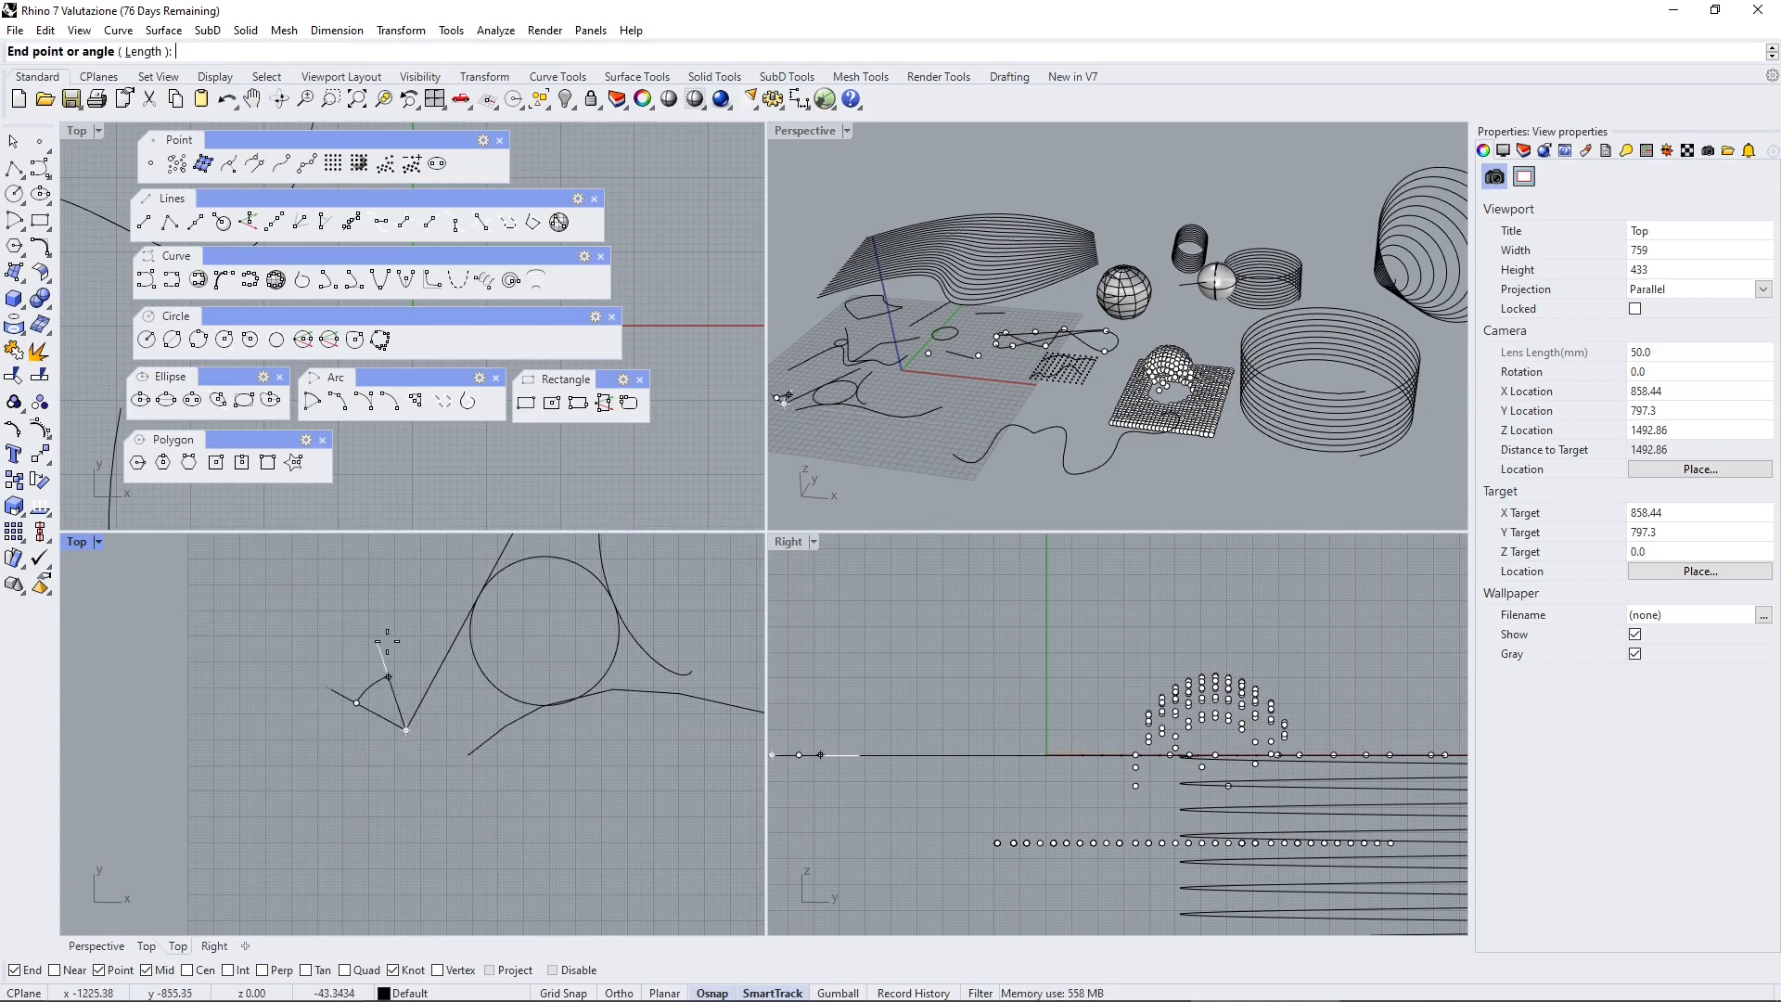
click(432, 678)
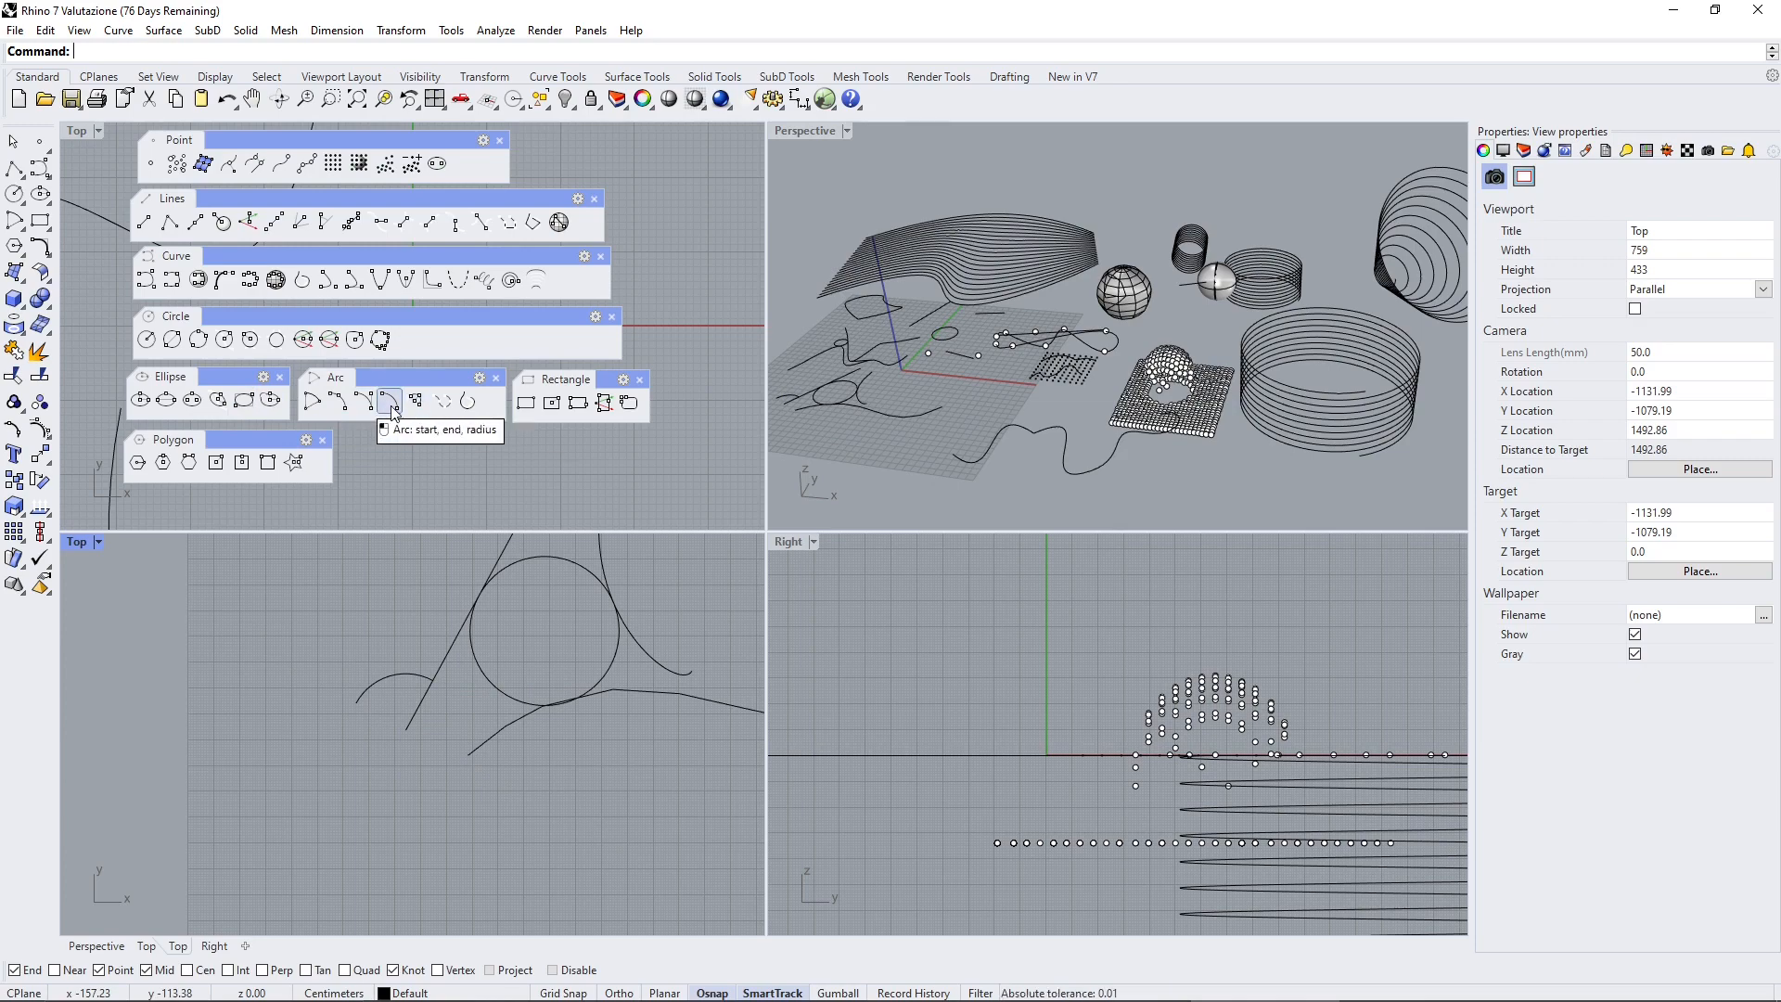
Draw a start, end, radius arc of 500 cm between the two ends of the short sloping line above the red x axis
right_drag(574, 704, 484, 764)
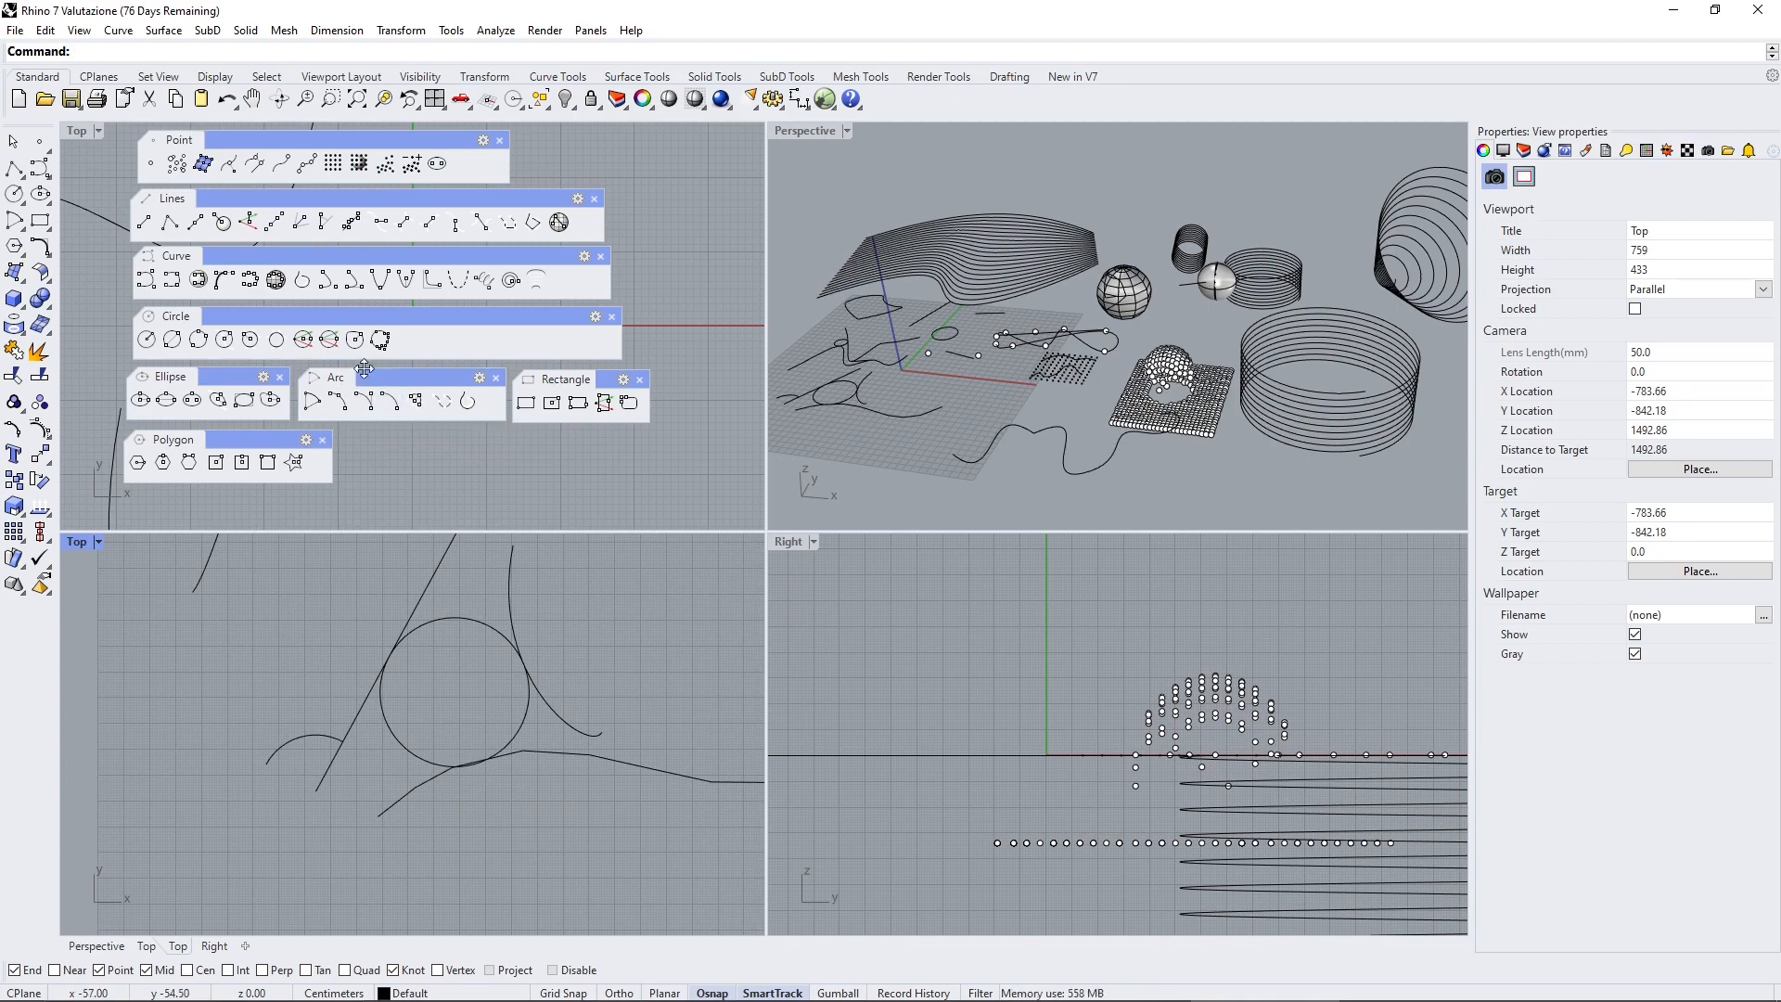
click(387, 411)
scroll(486, 690, down, 8)
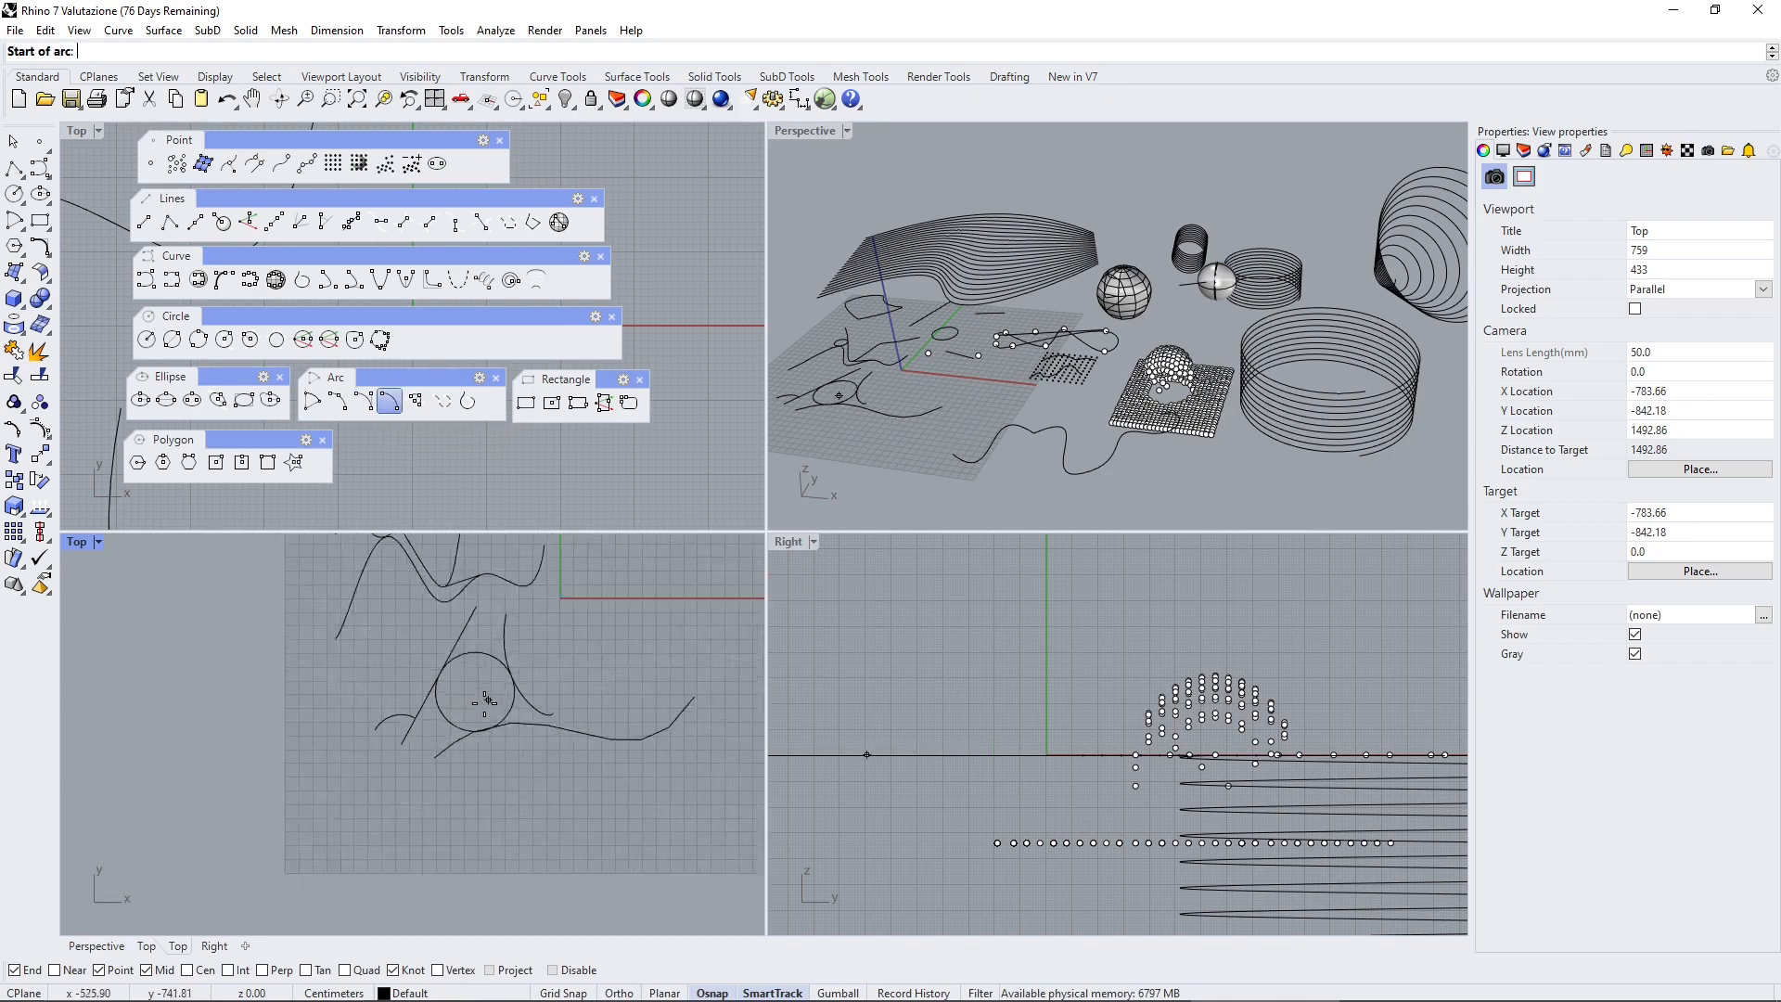
right_drag(562, 655, 407, 772)
scroll(466, 670, up, 12)
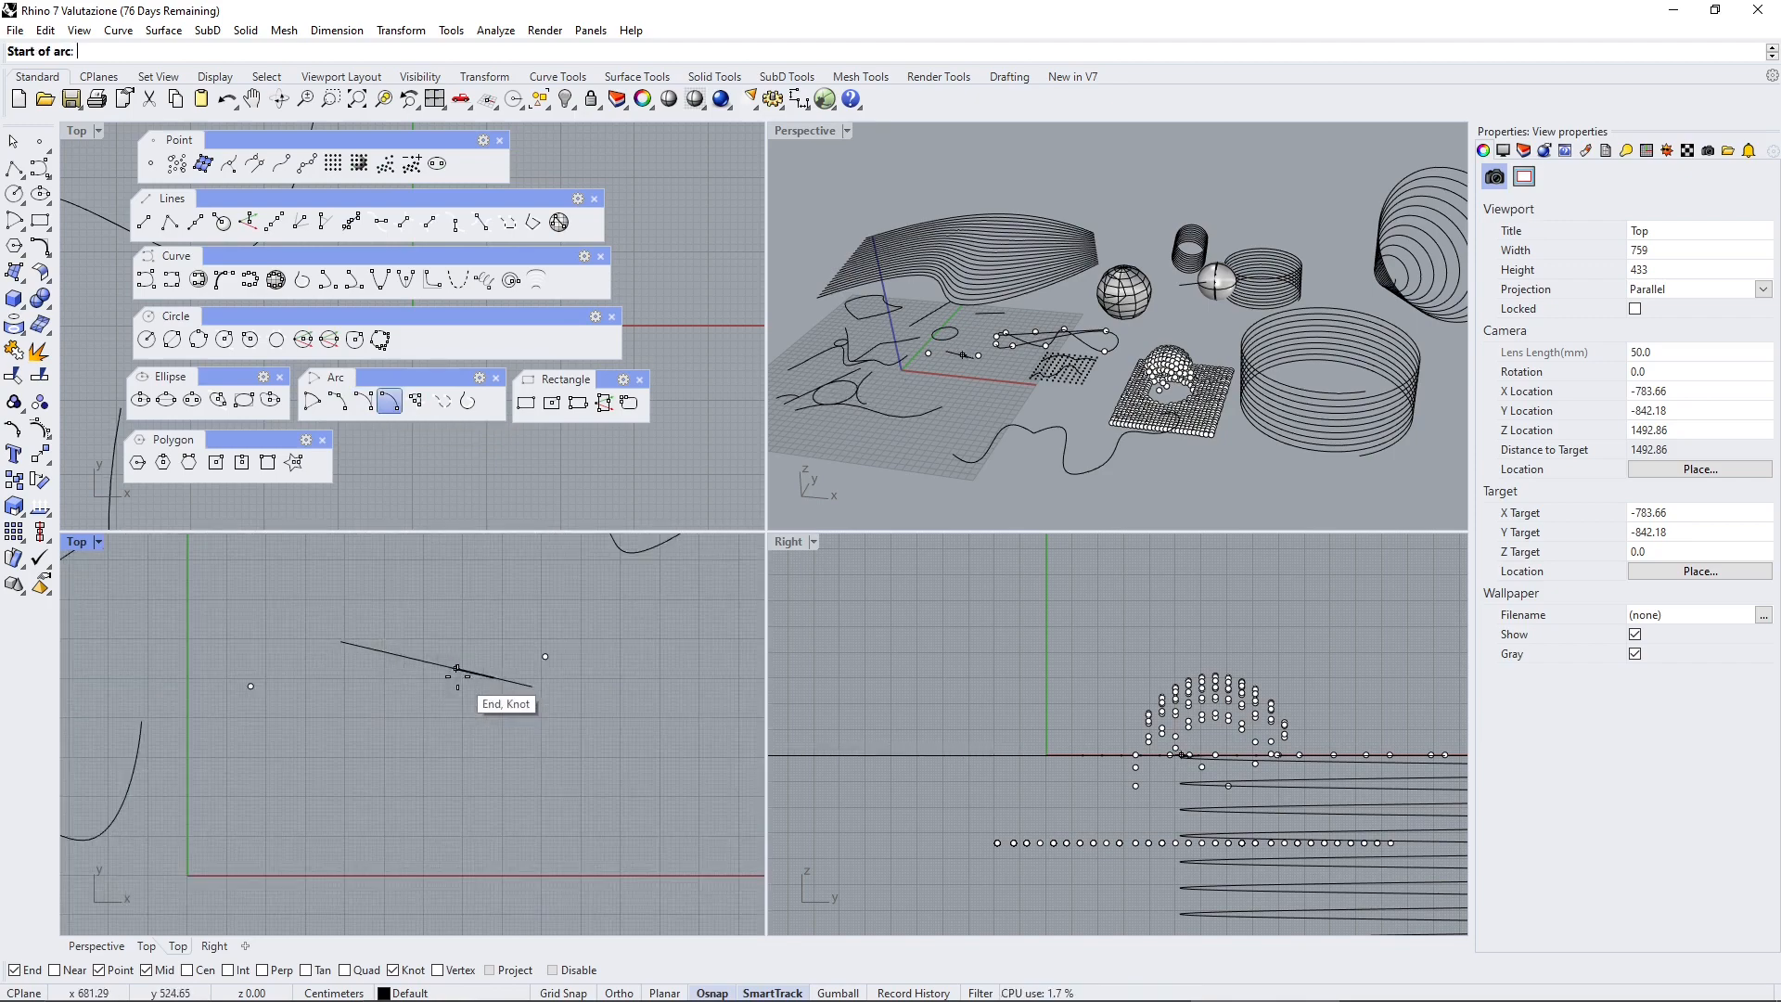
click(341, 641)
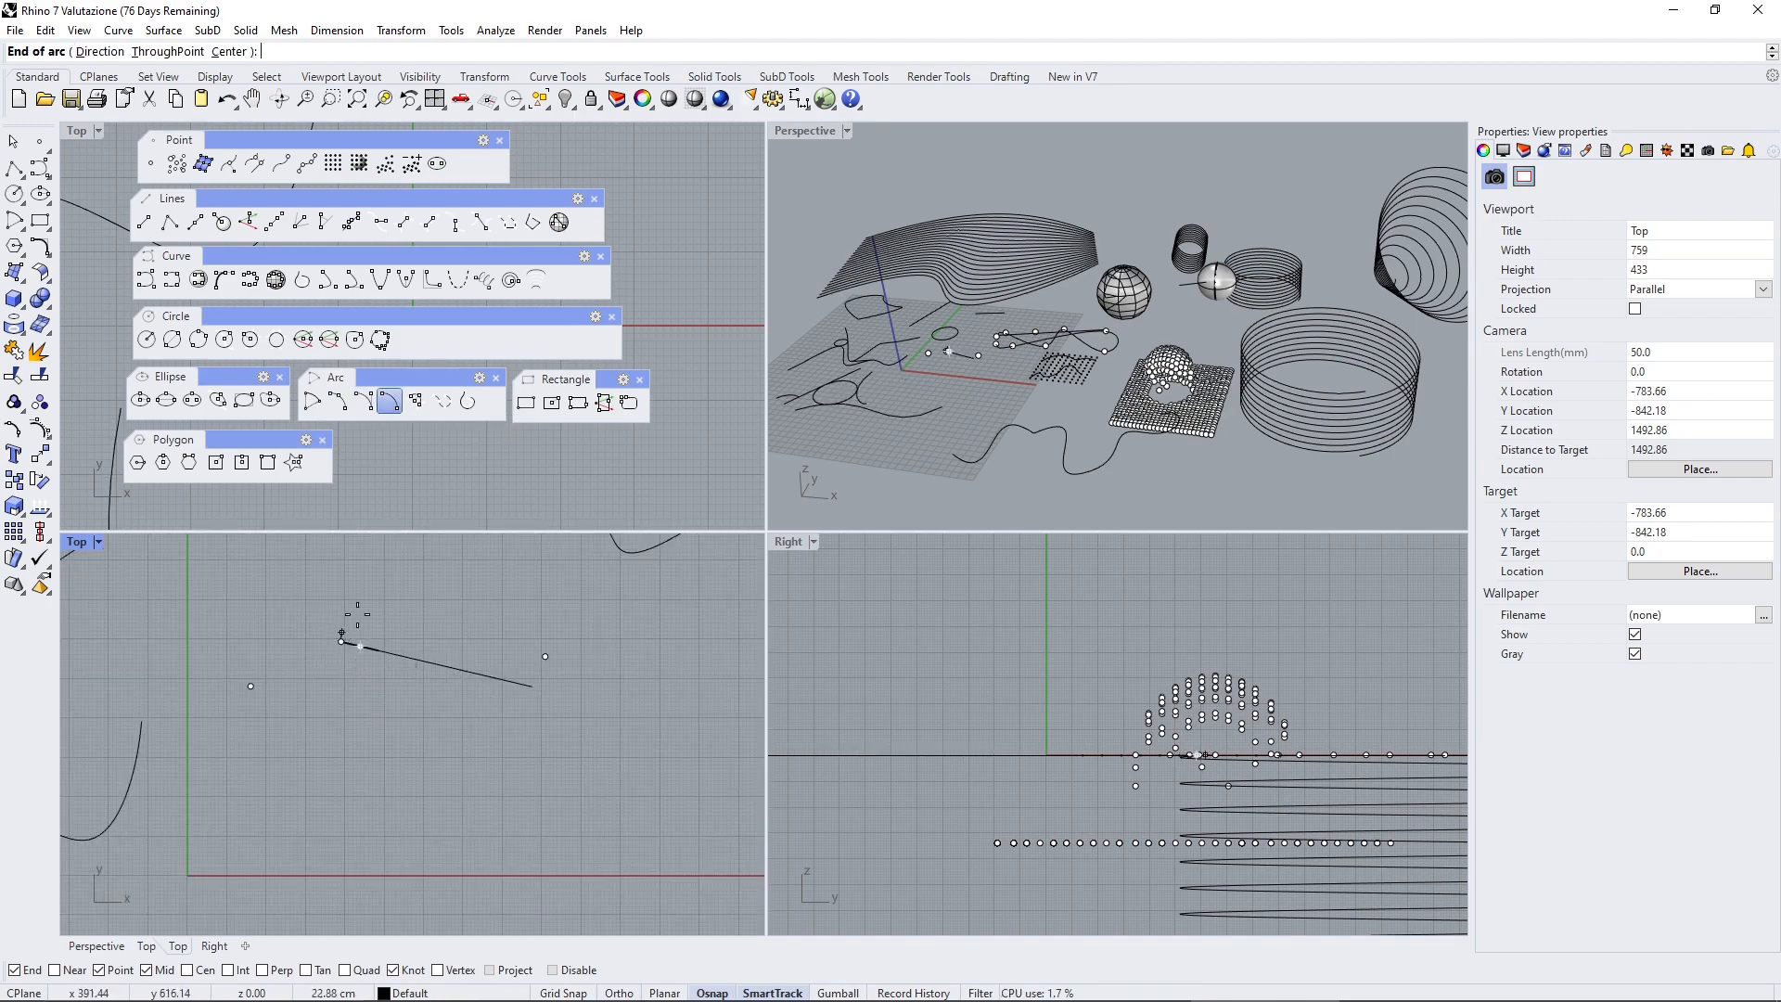
click(521, 682)
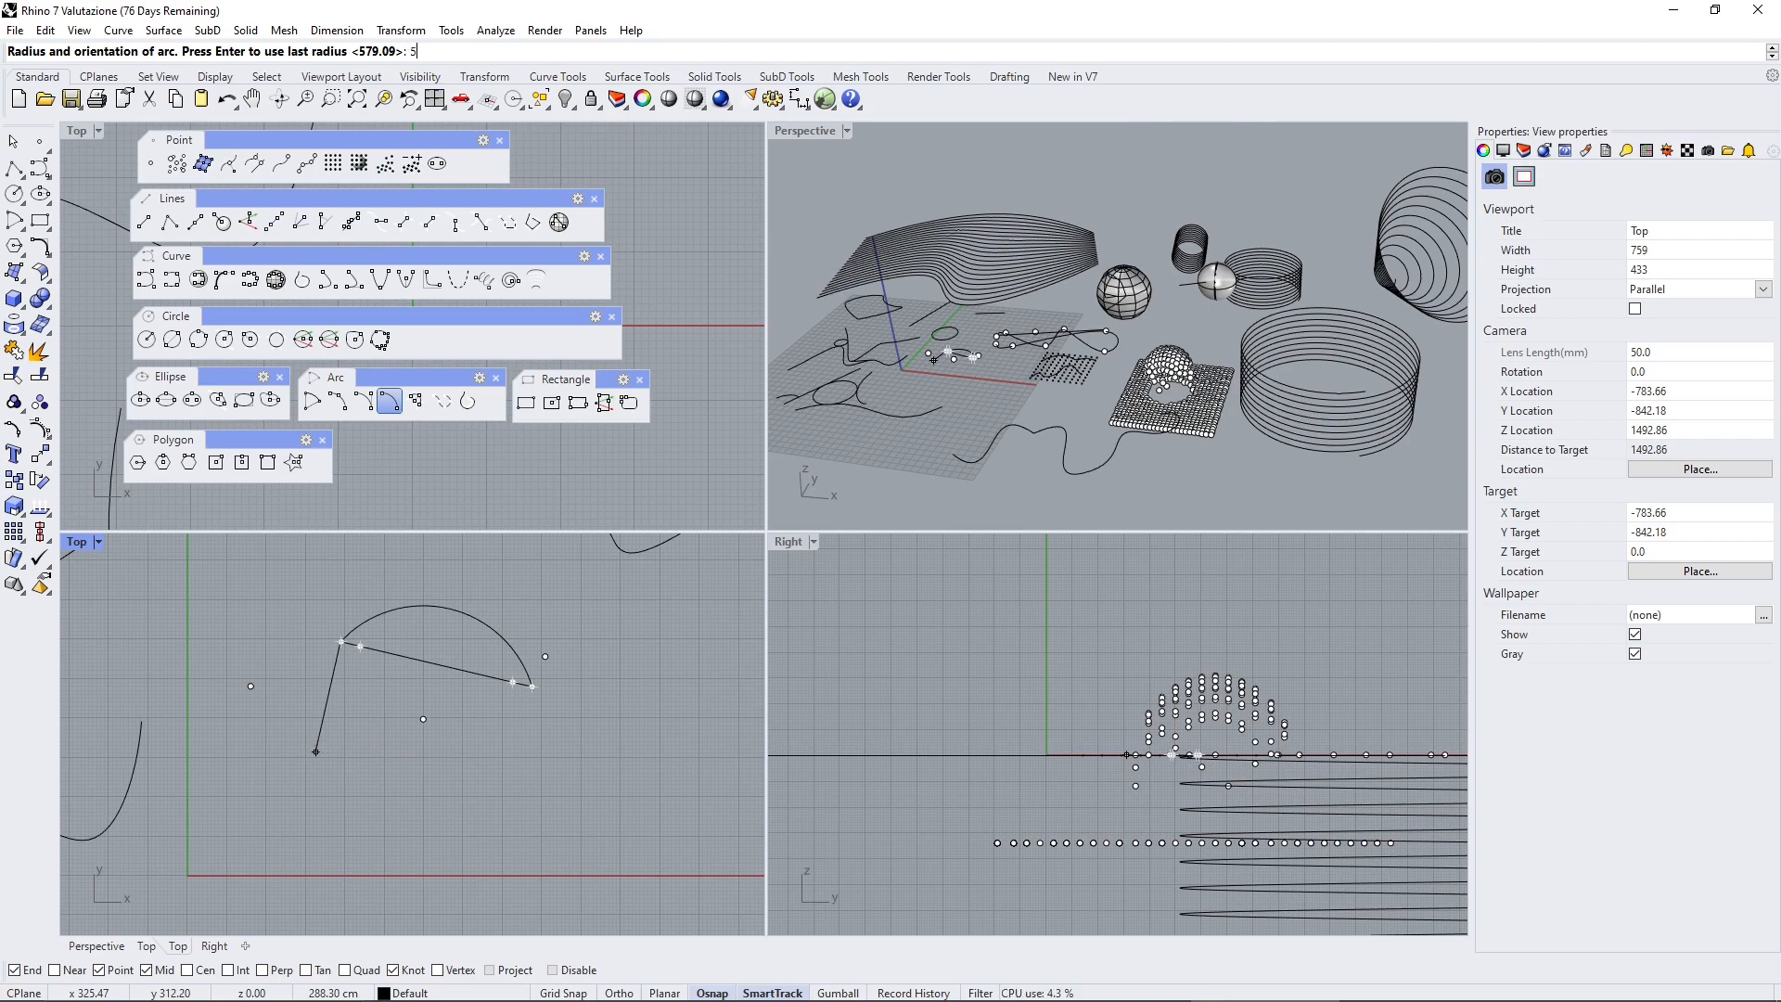
key(BackSpace)
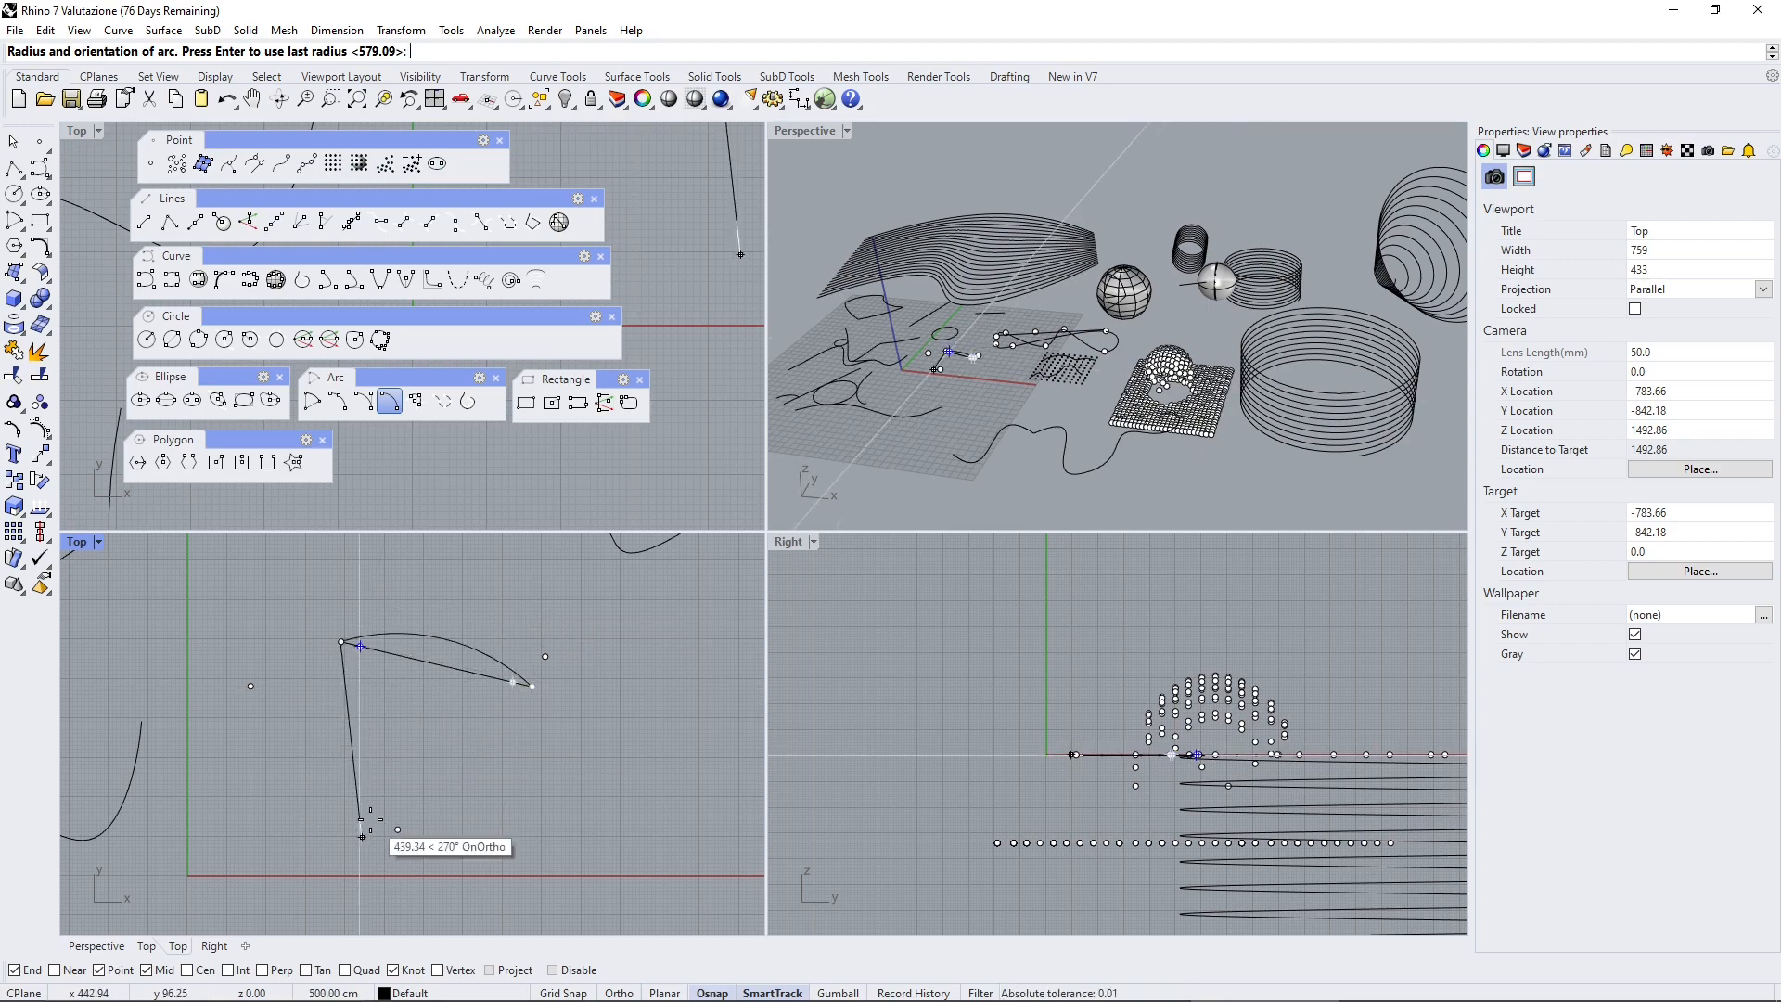
key(Escape)
Draw a wide rectangle from its center point in the empty area beside the grid in the Top view
scroll(383, 698, down, 5)
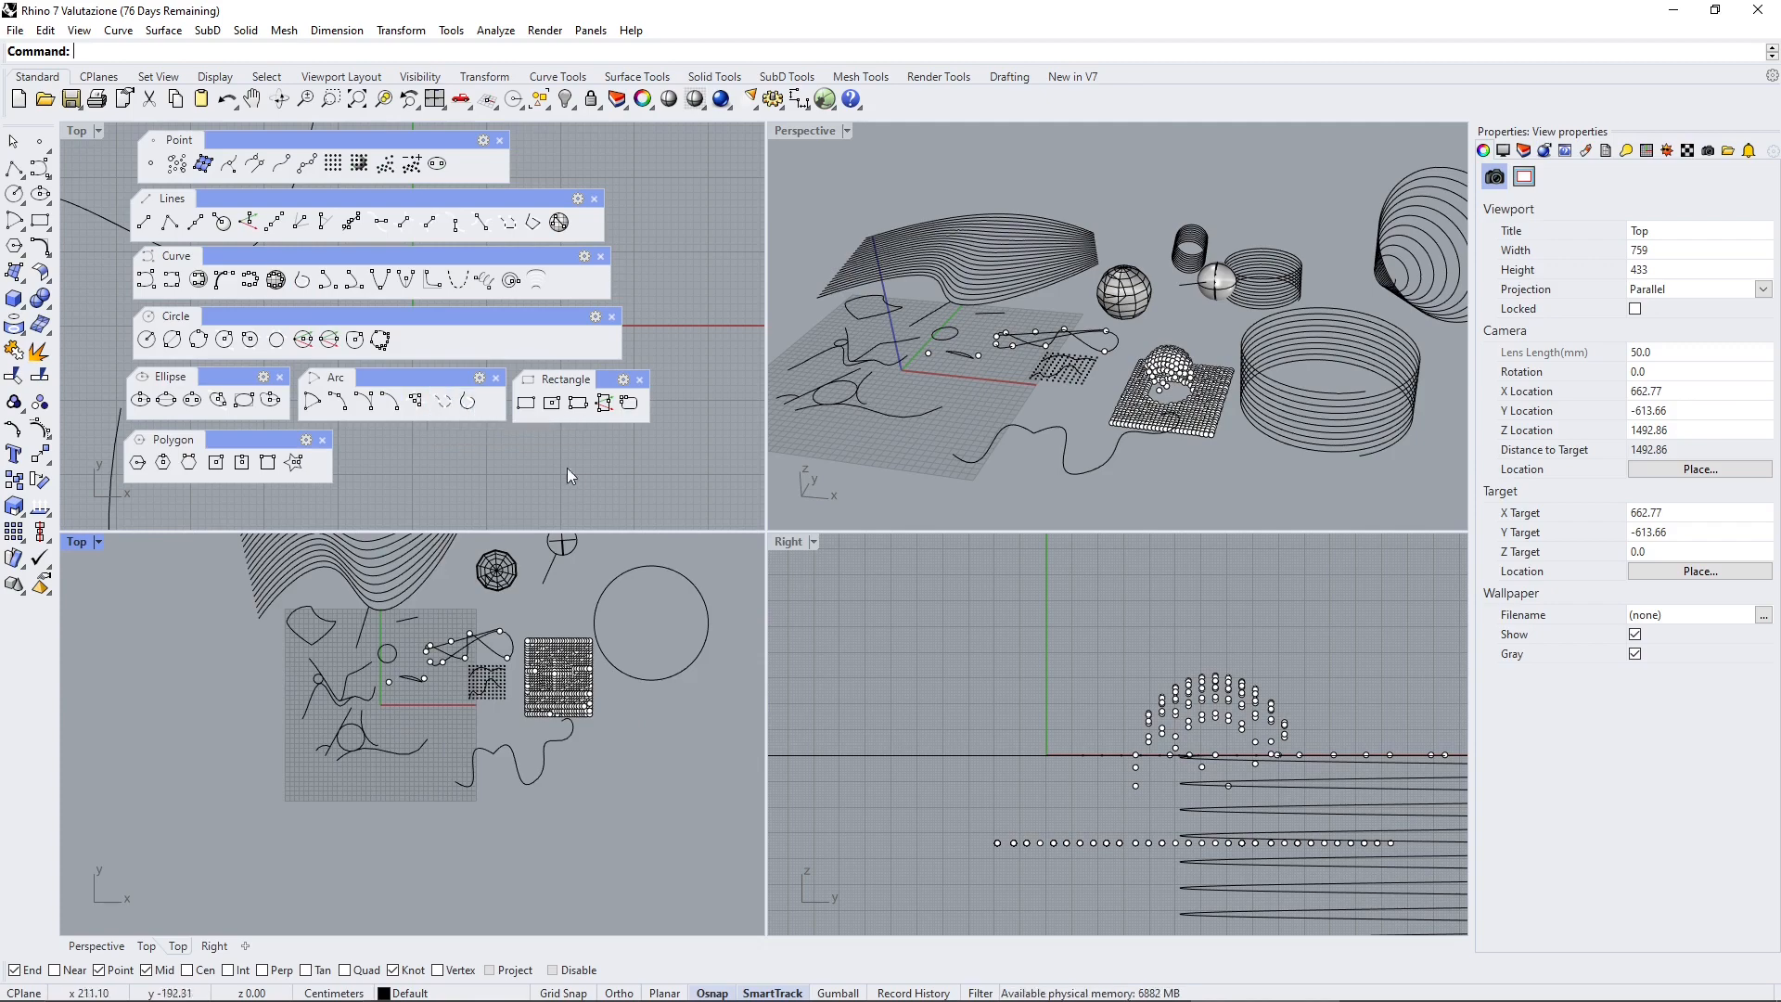
click(552, 403)
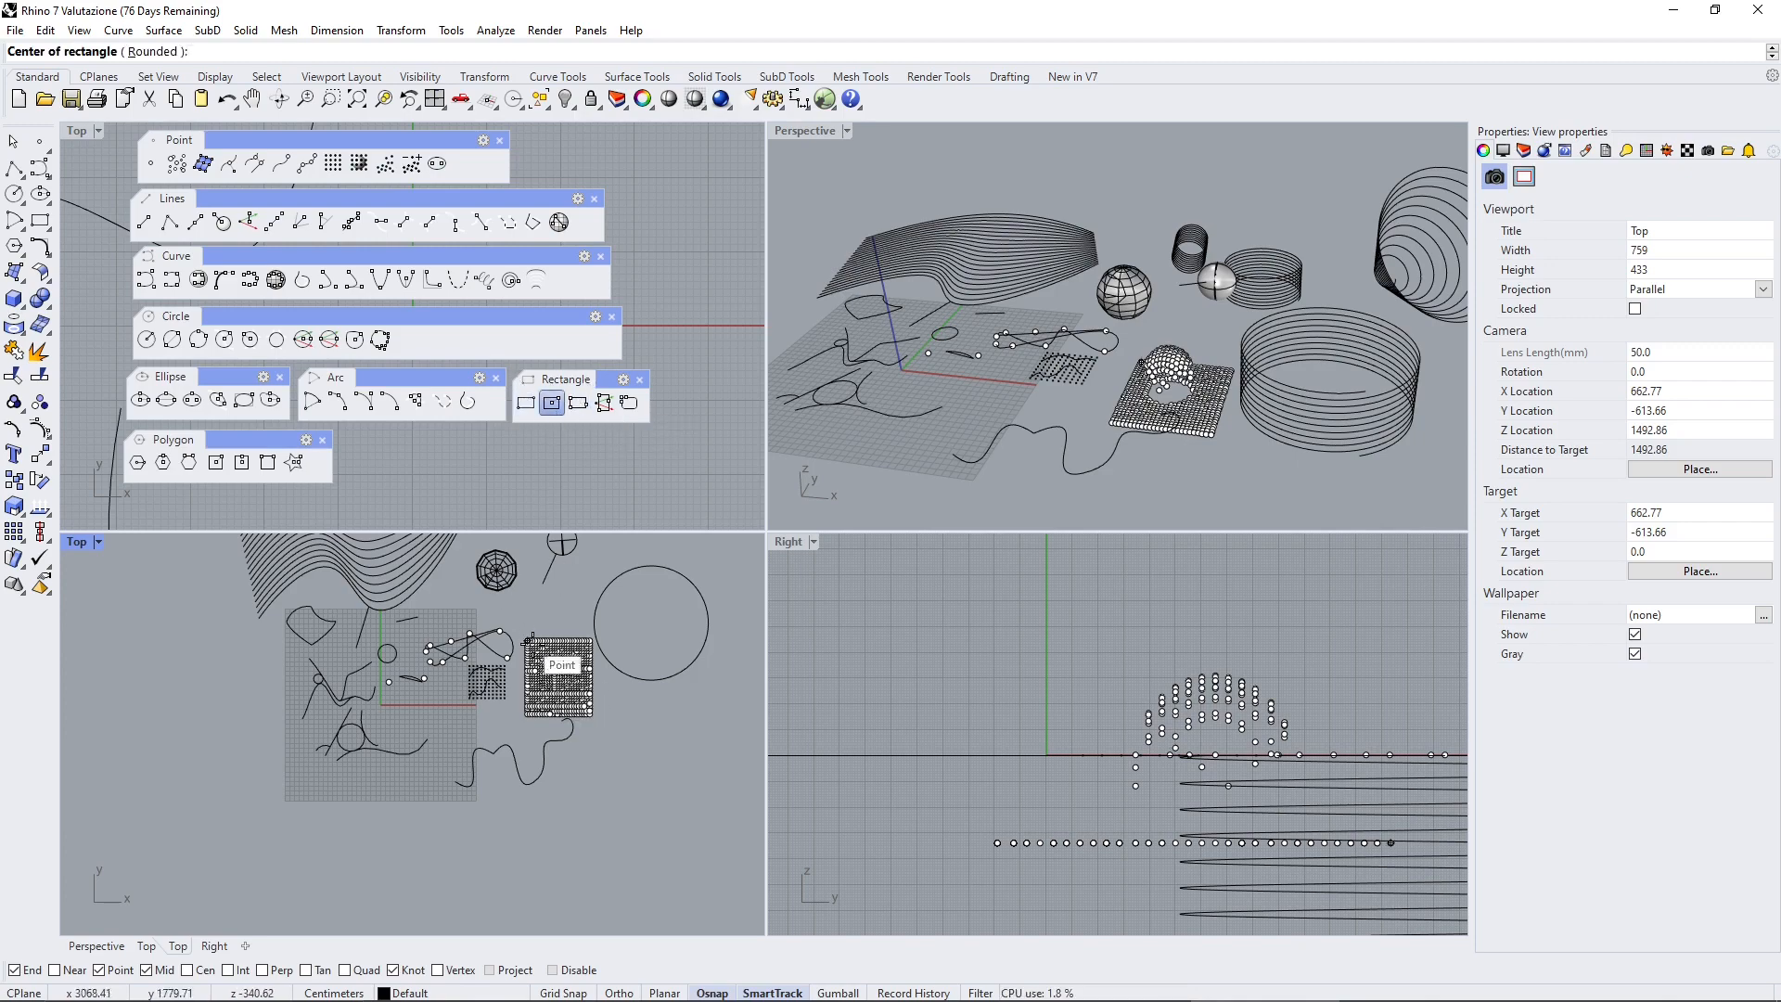
right_drag(533, 642, 638, 648)
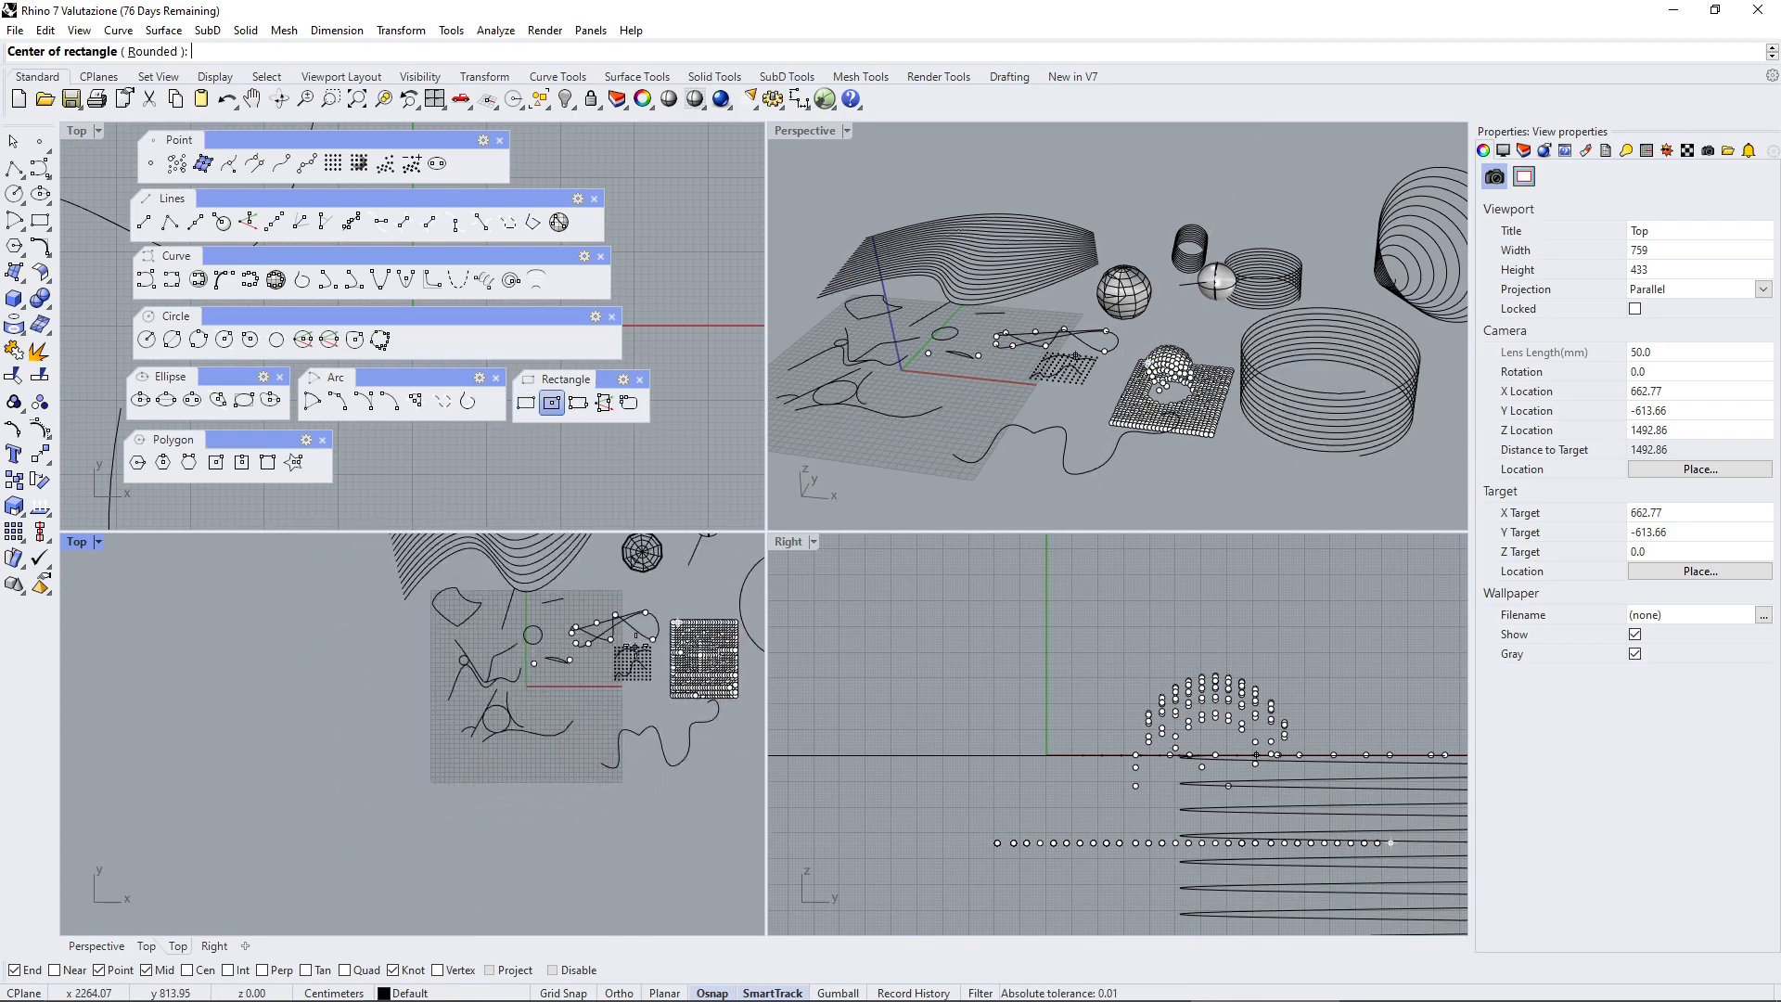
scroll(390, 674, up, 3)
click(320, 629)
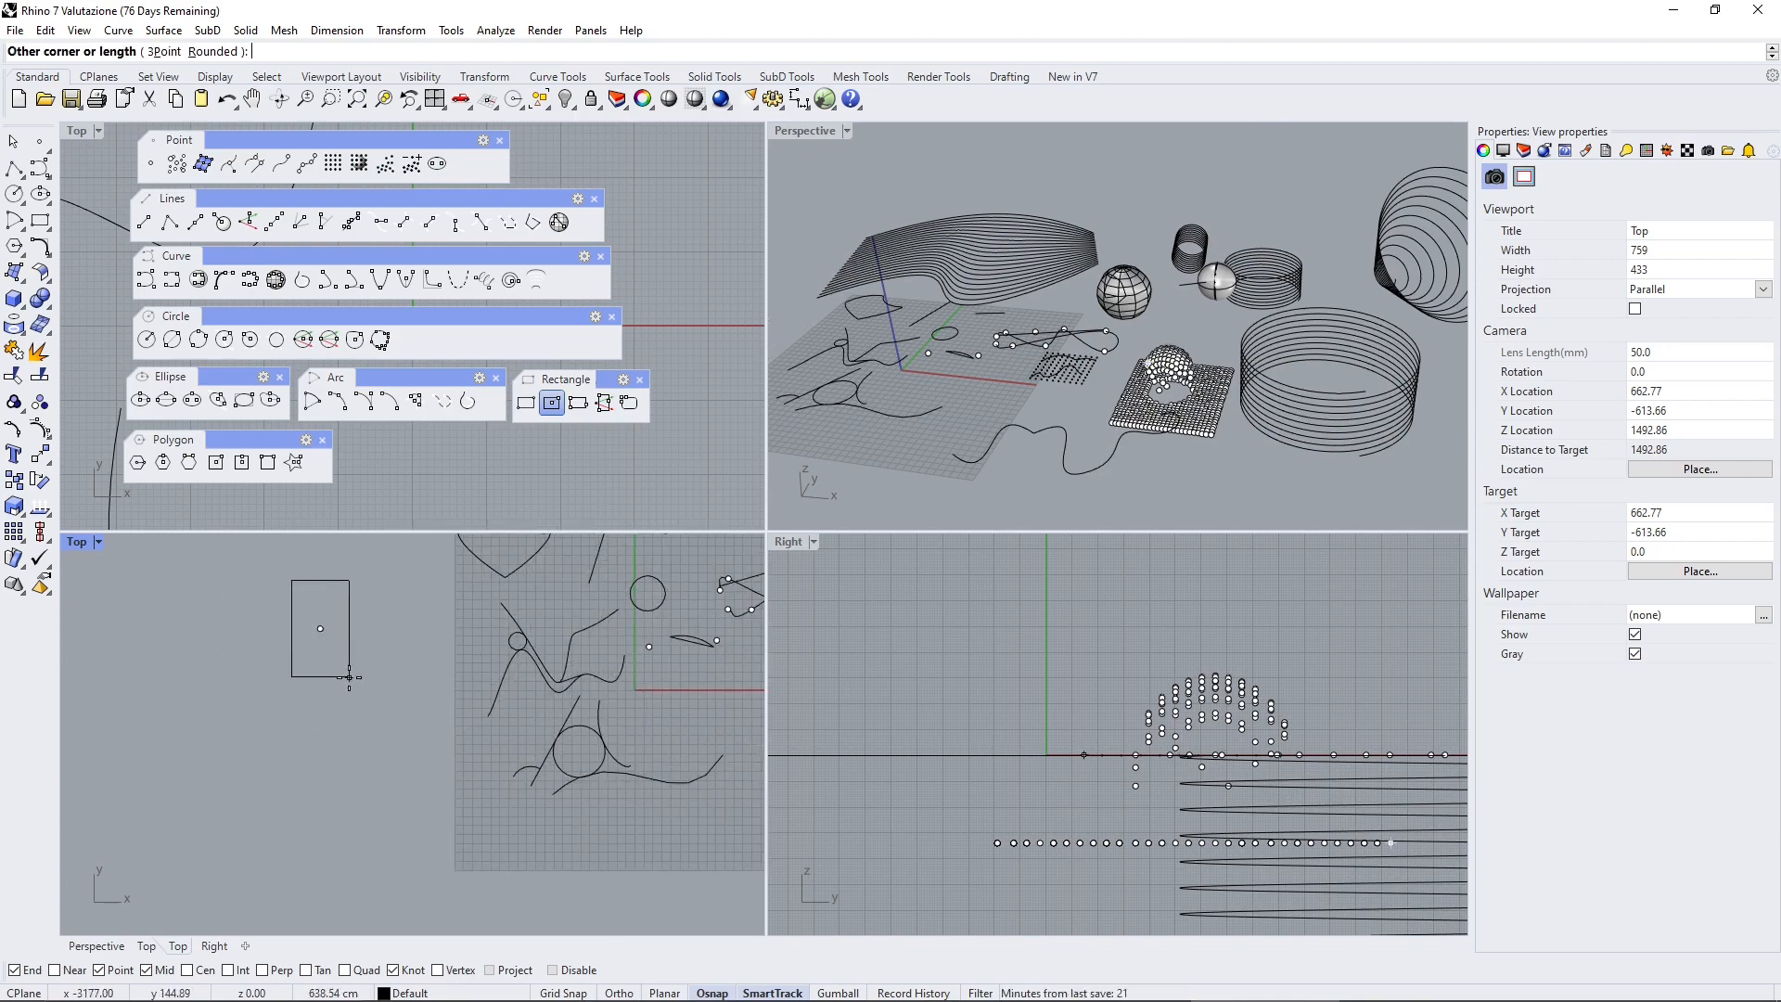
click(432, 666)
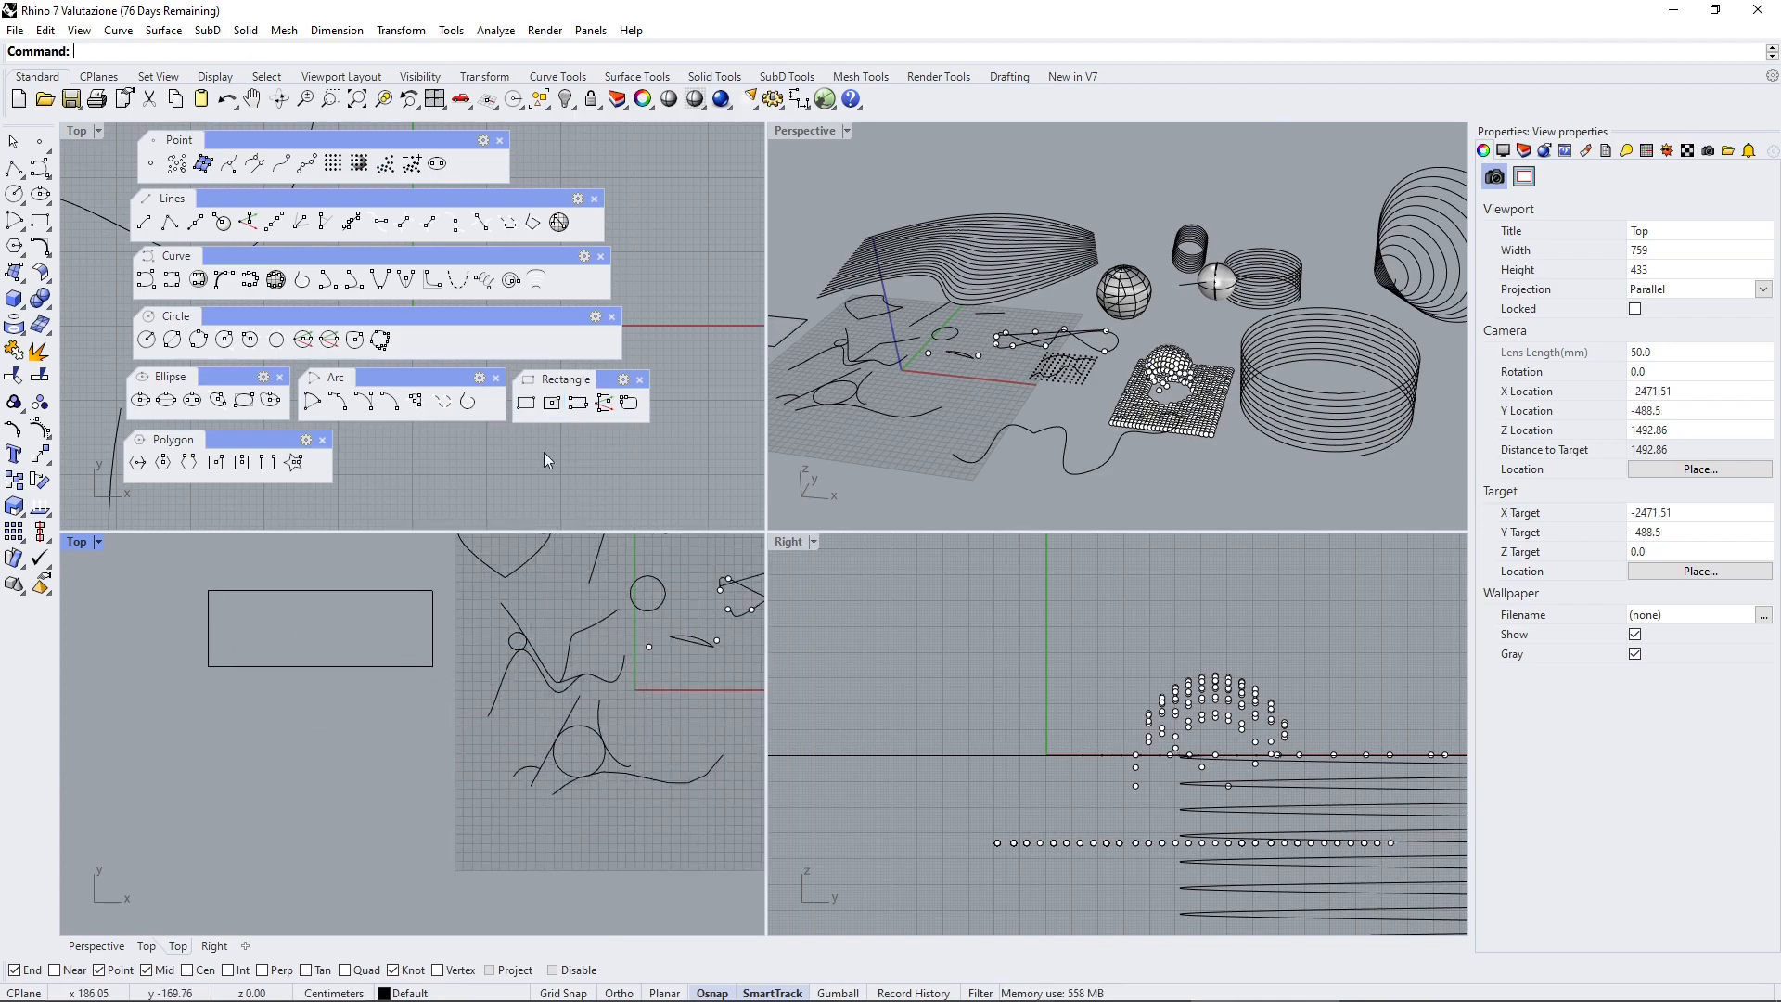
Draw a rounded rectangle below the first one using the 3Point and EdgeMidpoint options, with Ortho for its vertical edge and Arc corners
click(526, 402)
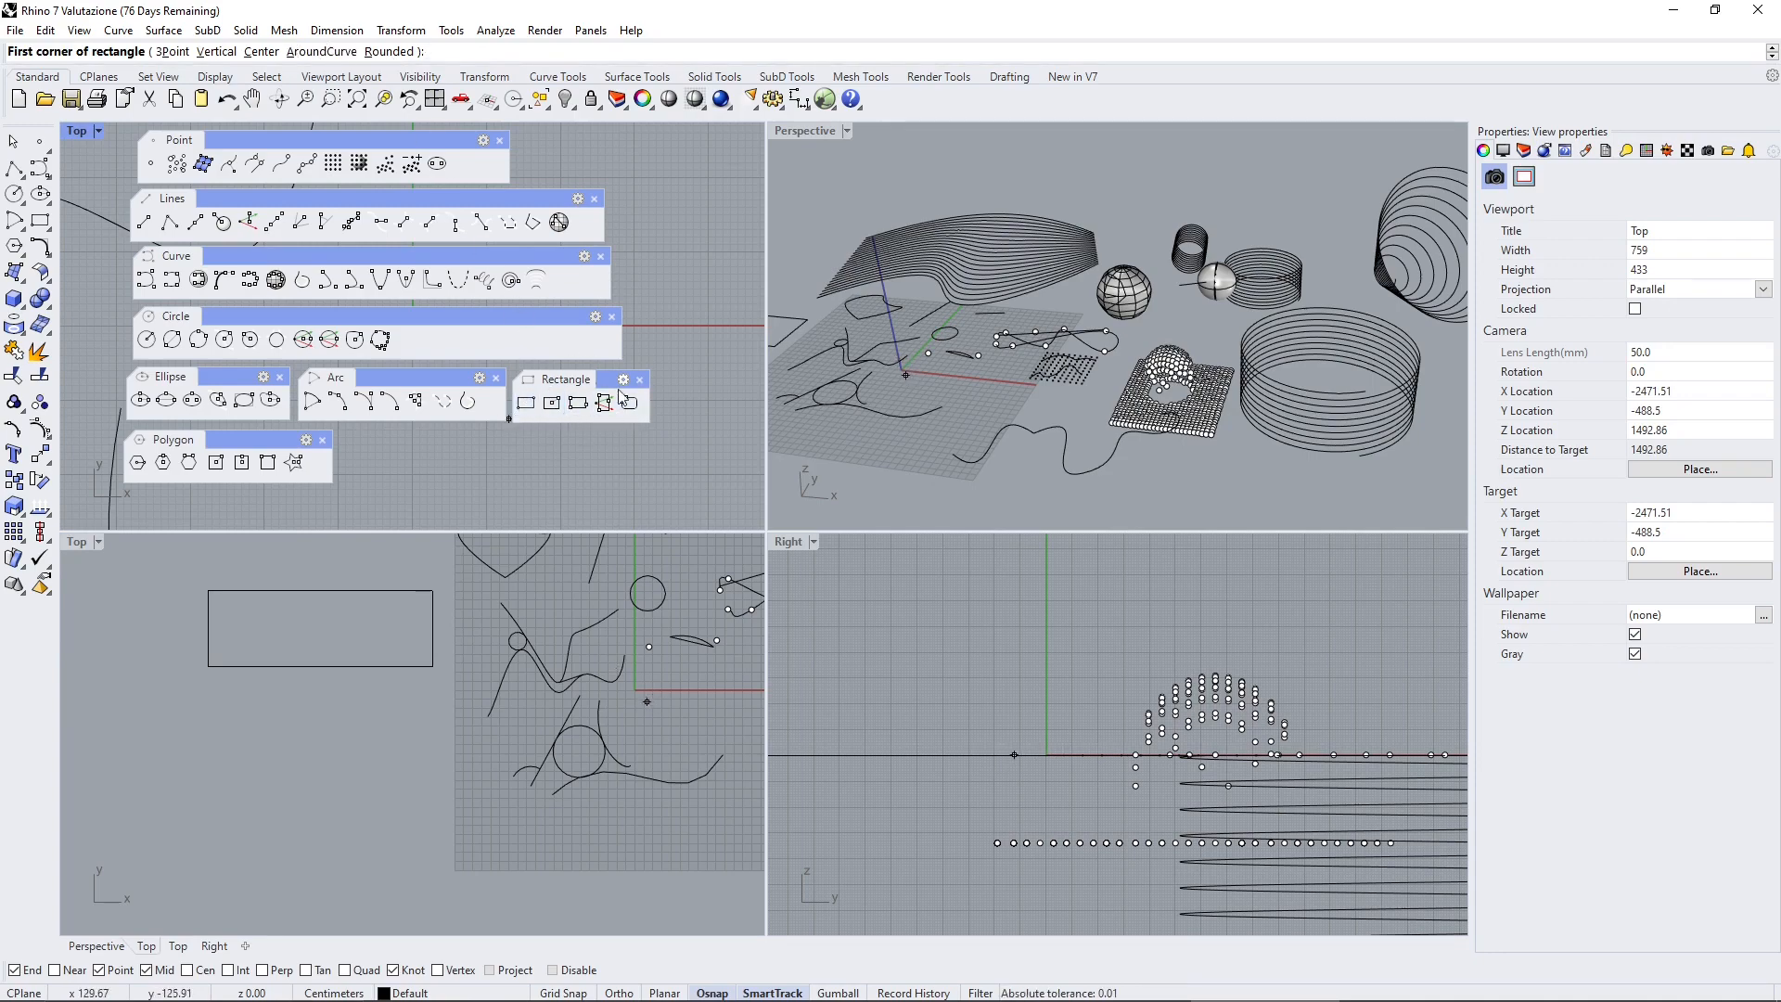
click(176, 62)
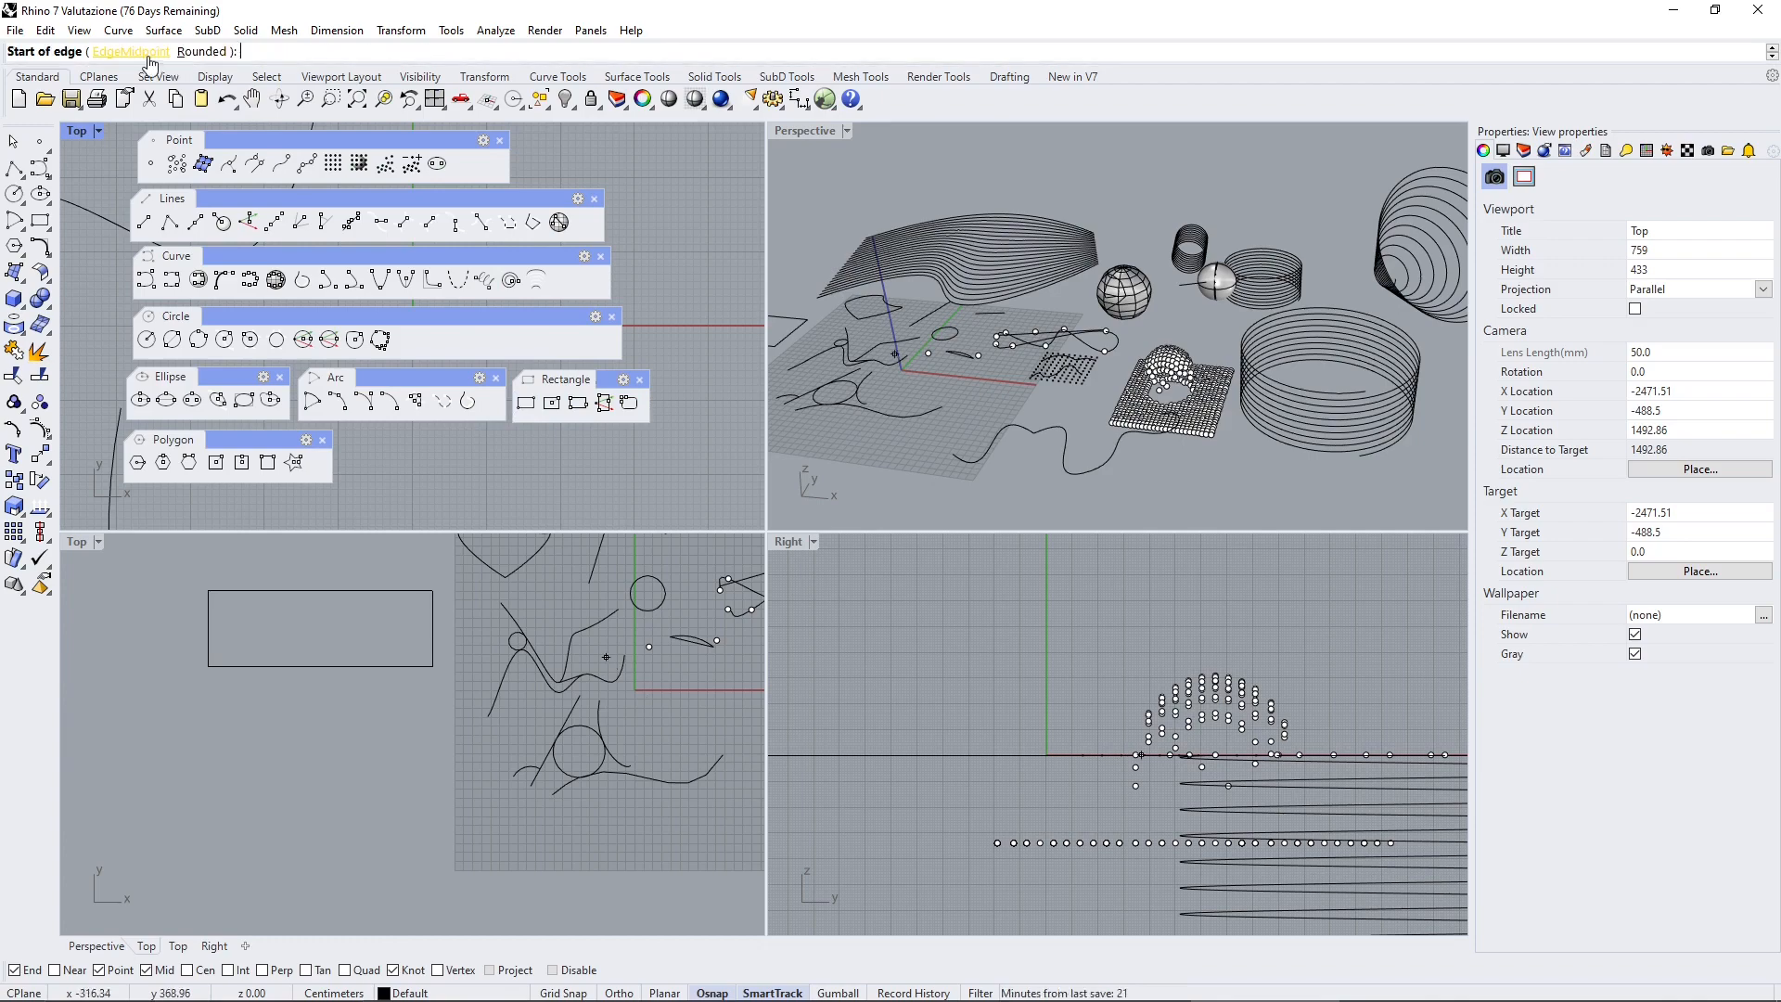
click(163, 53)
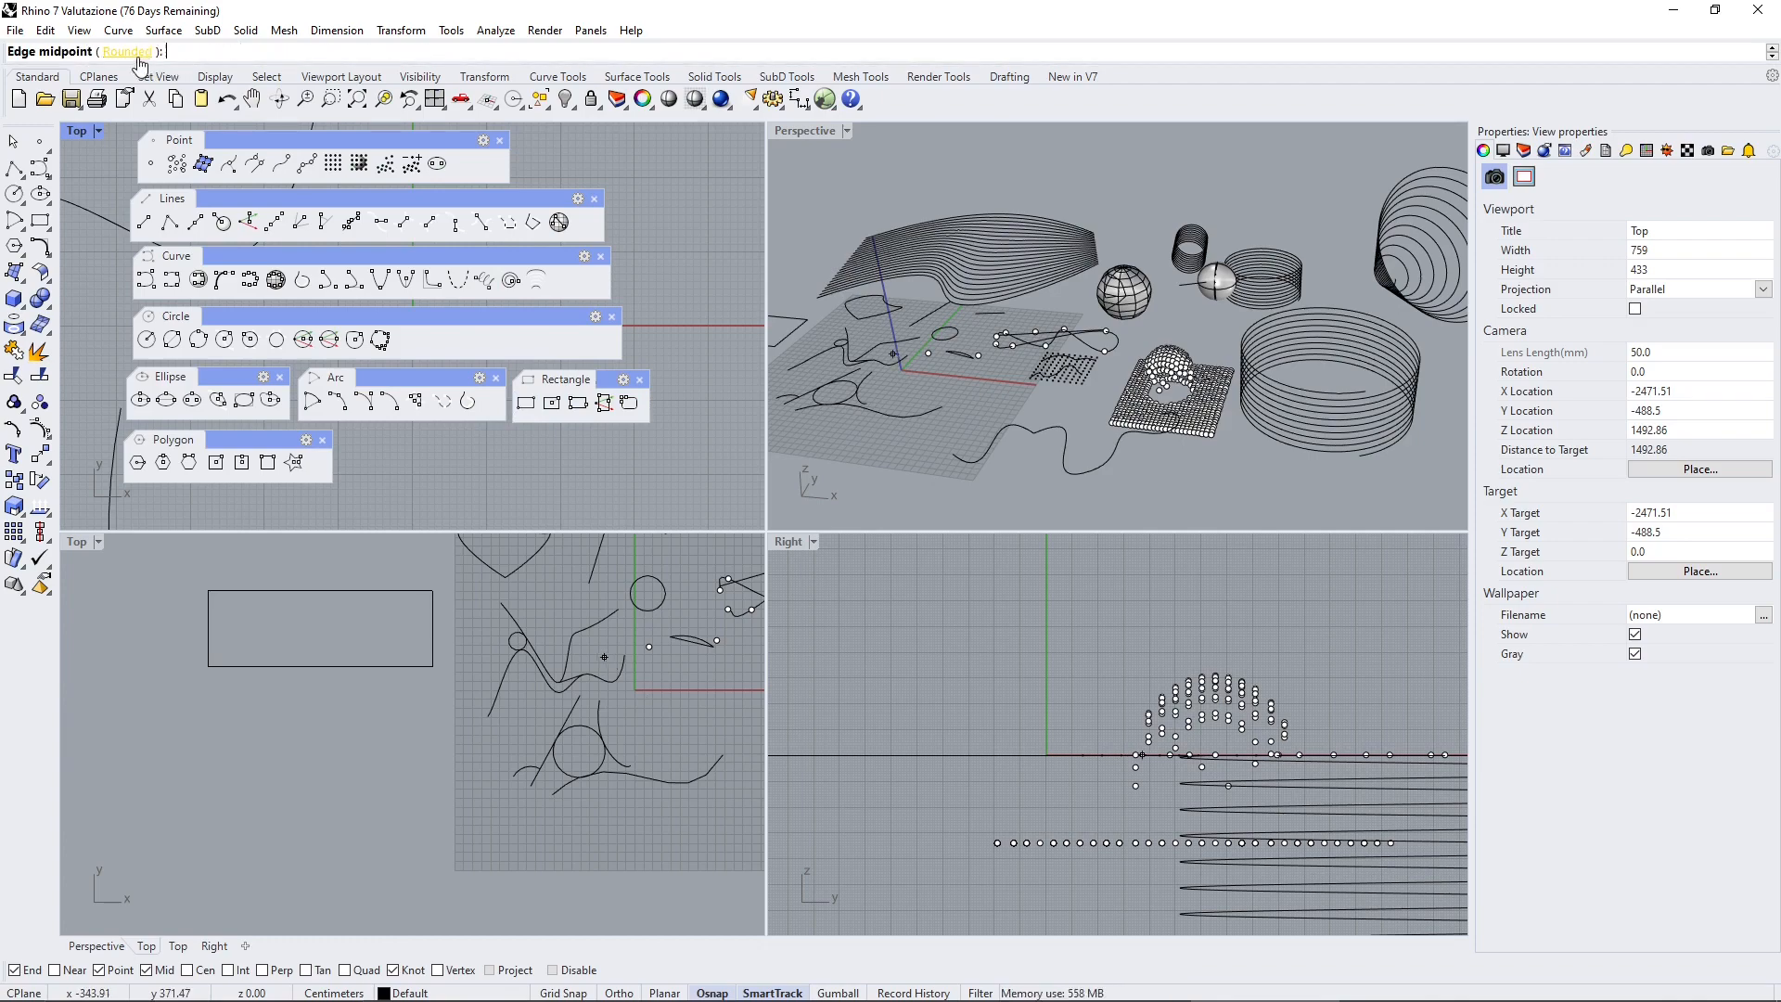
click(287, 718)
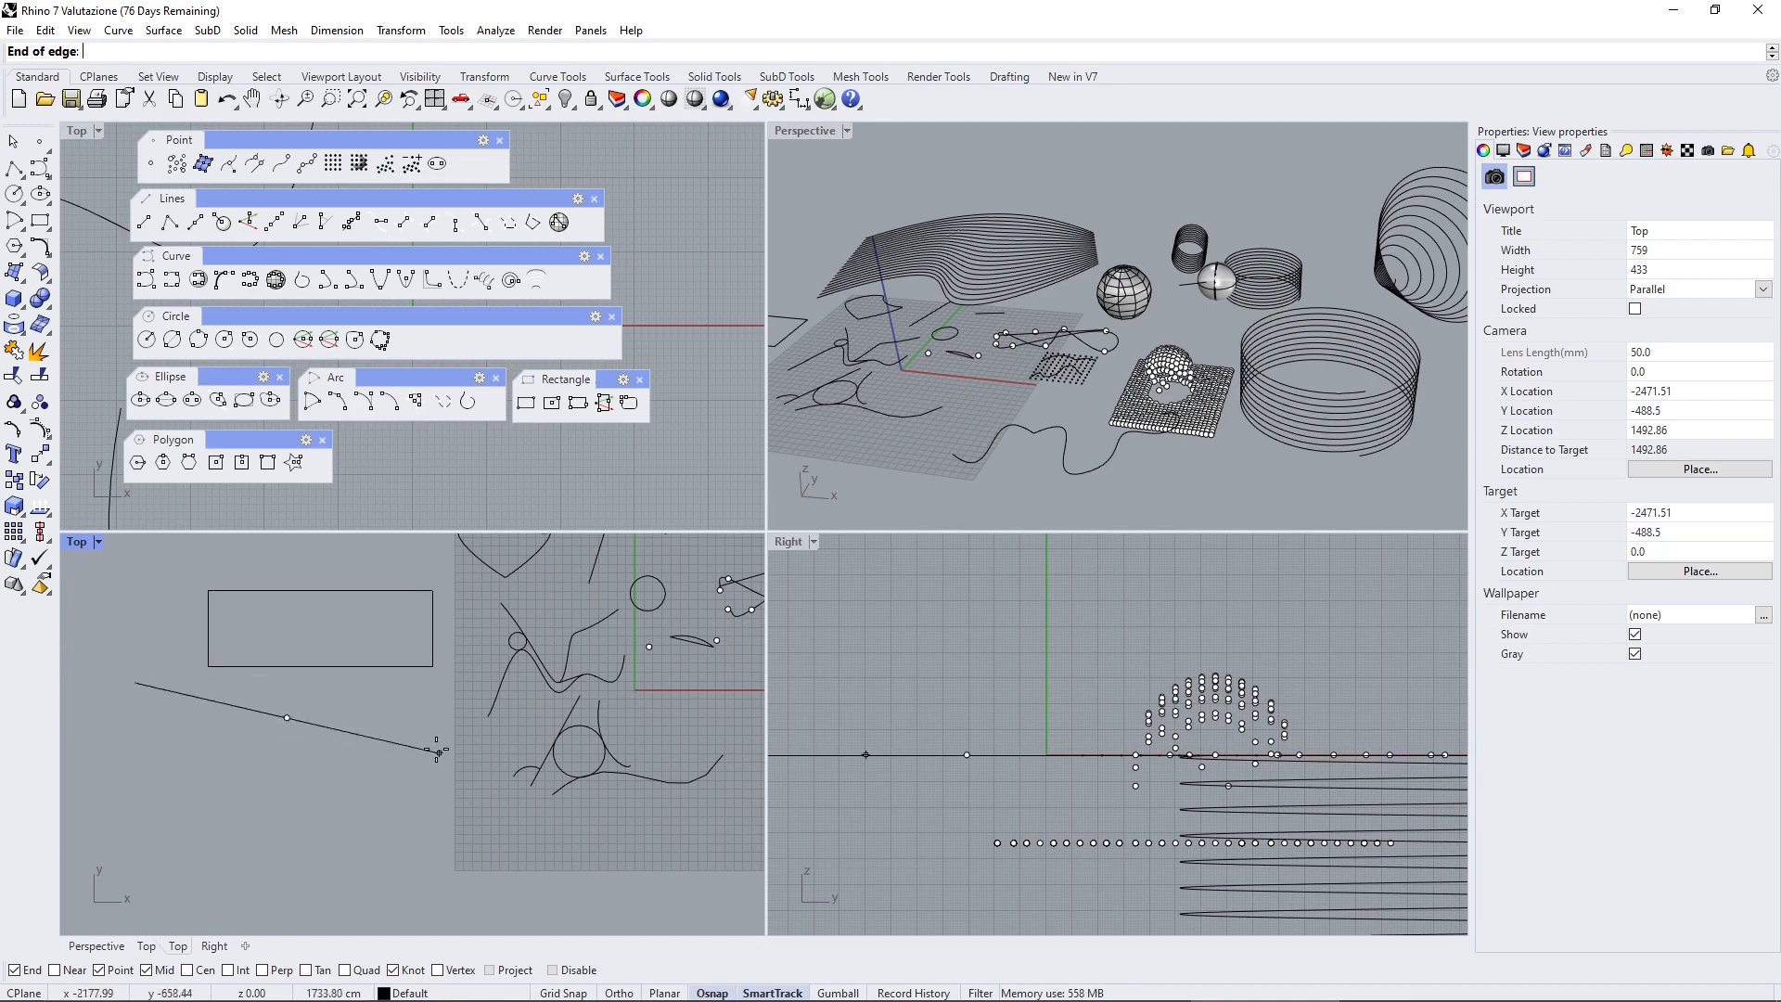
key(F8)
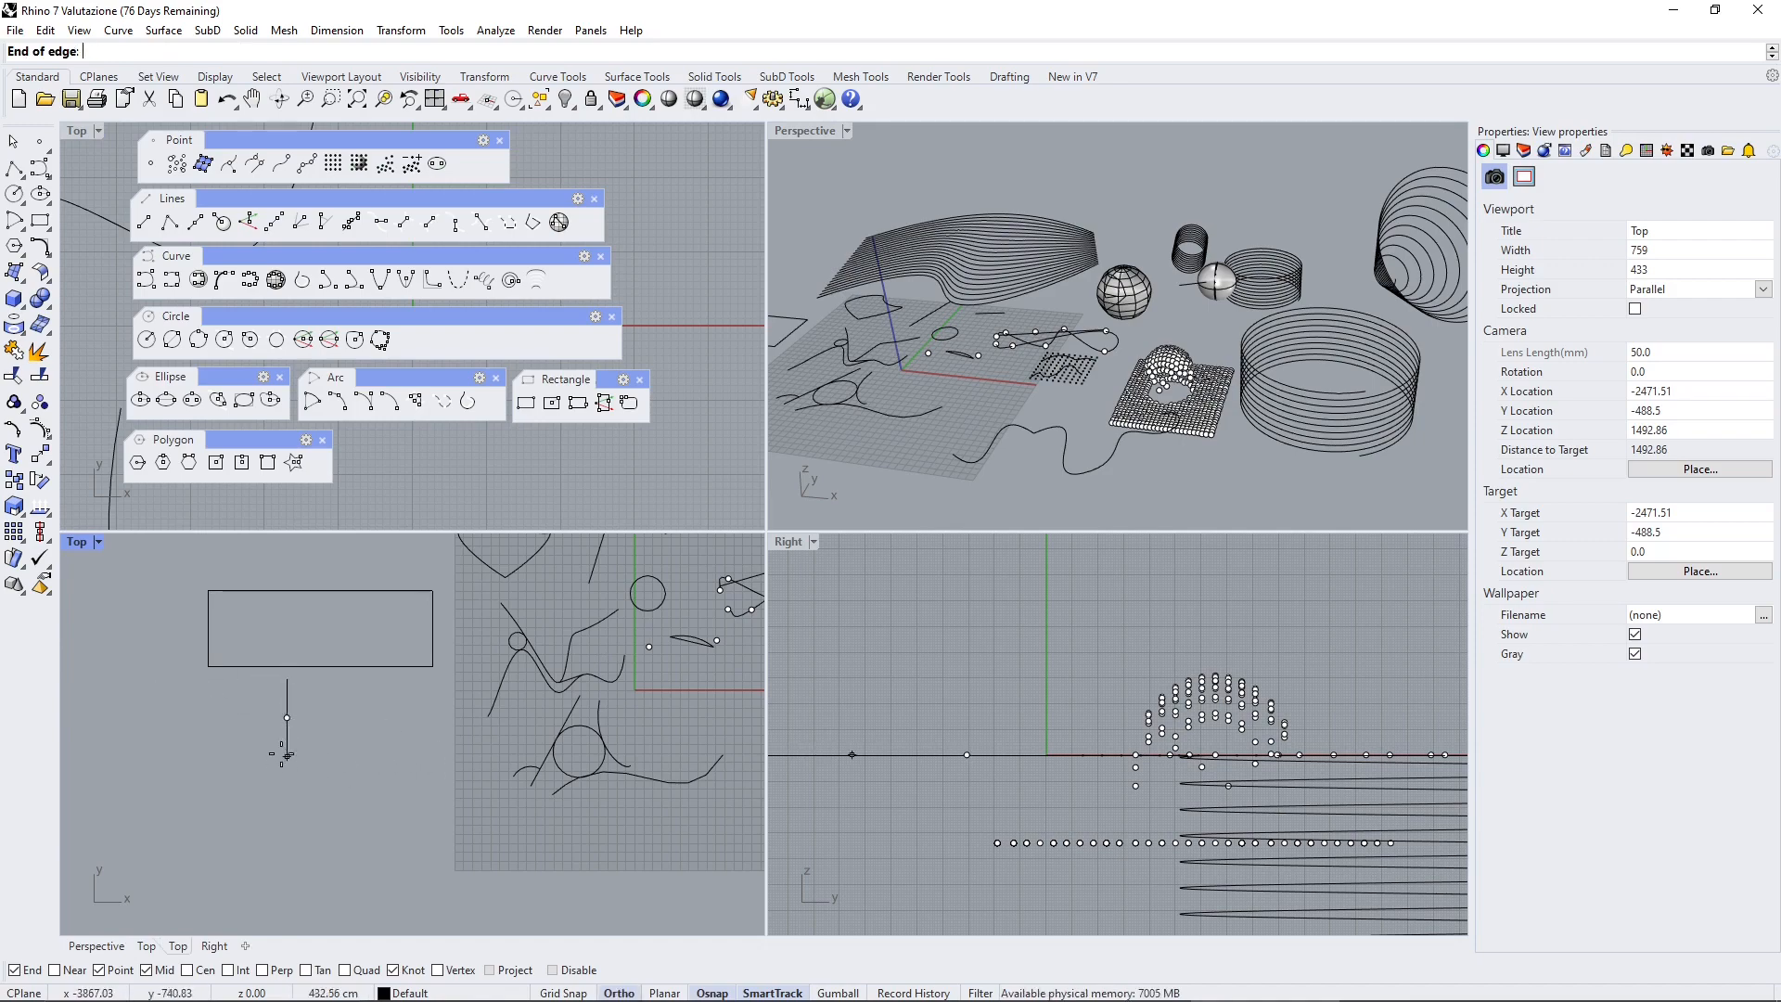
scroll(290, 733, up, 3)
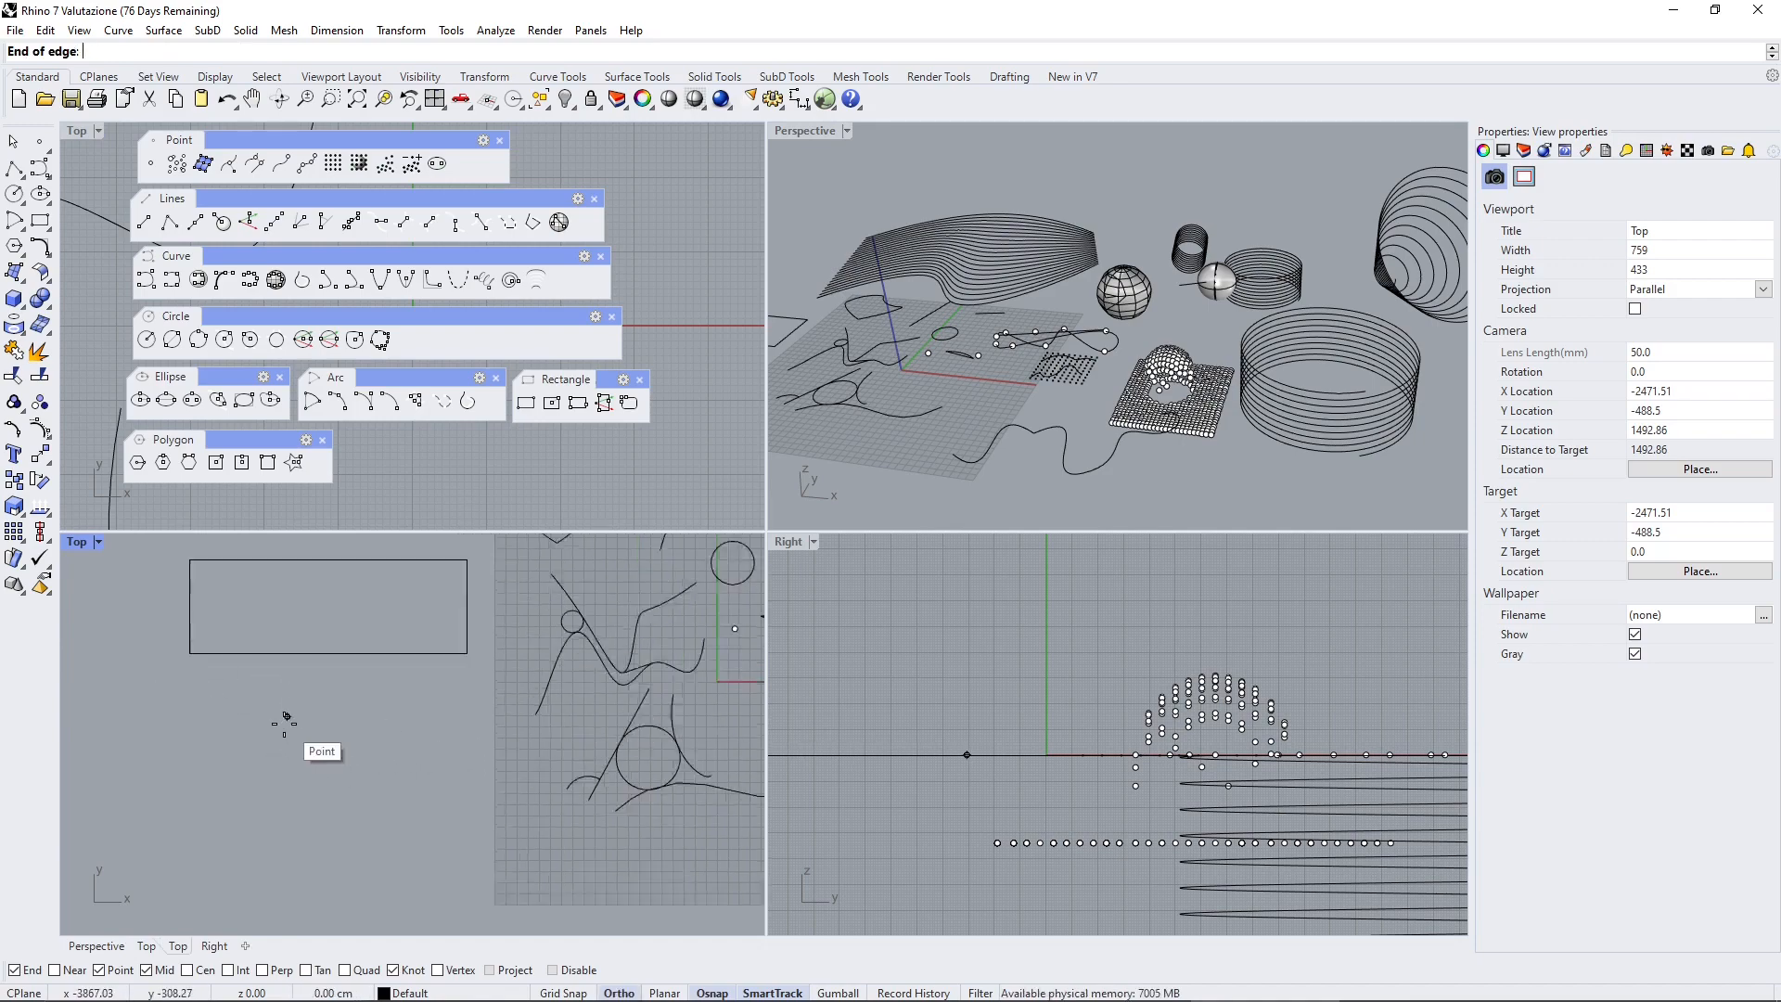
click(289, 783)
key(F8)
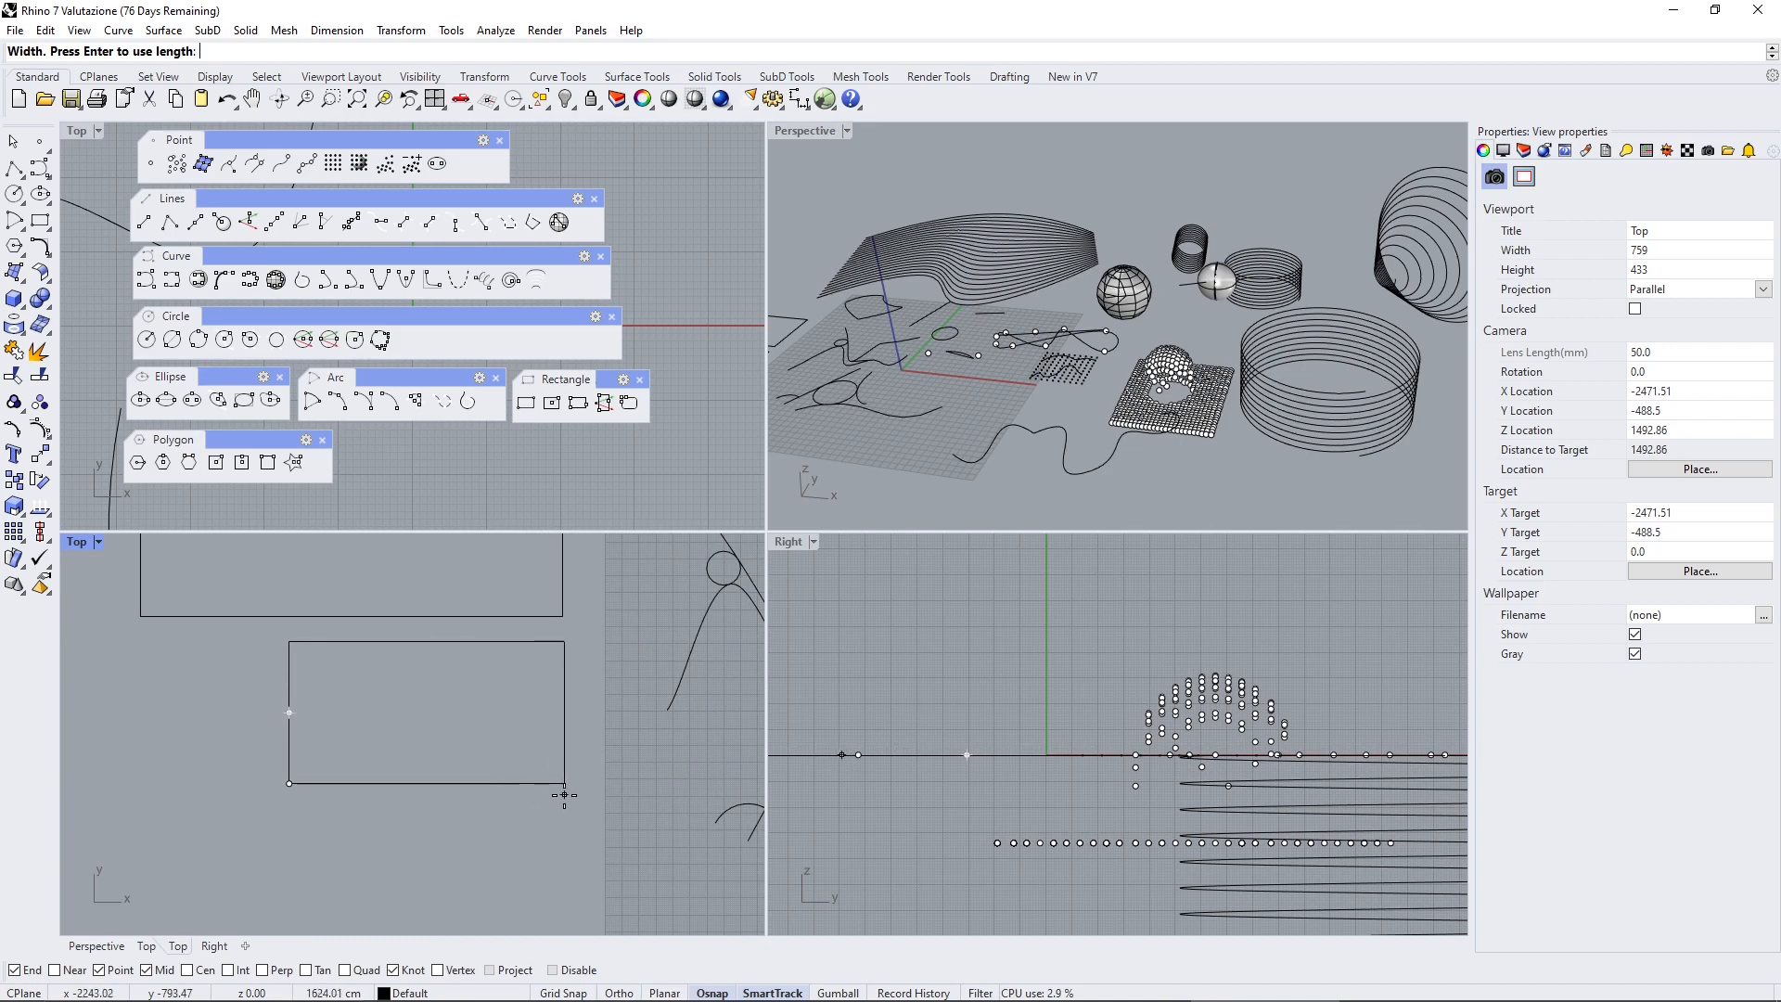
click(567, 795)
scroll(560, 782, up, 5)
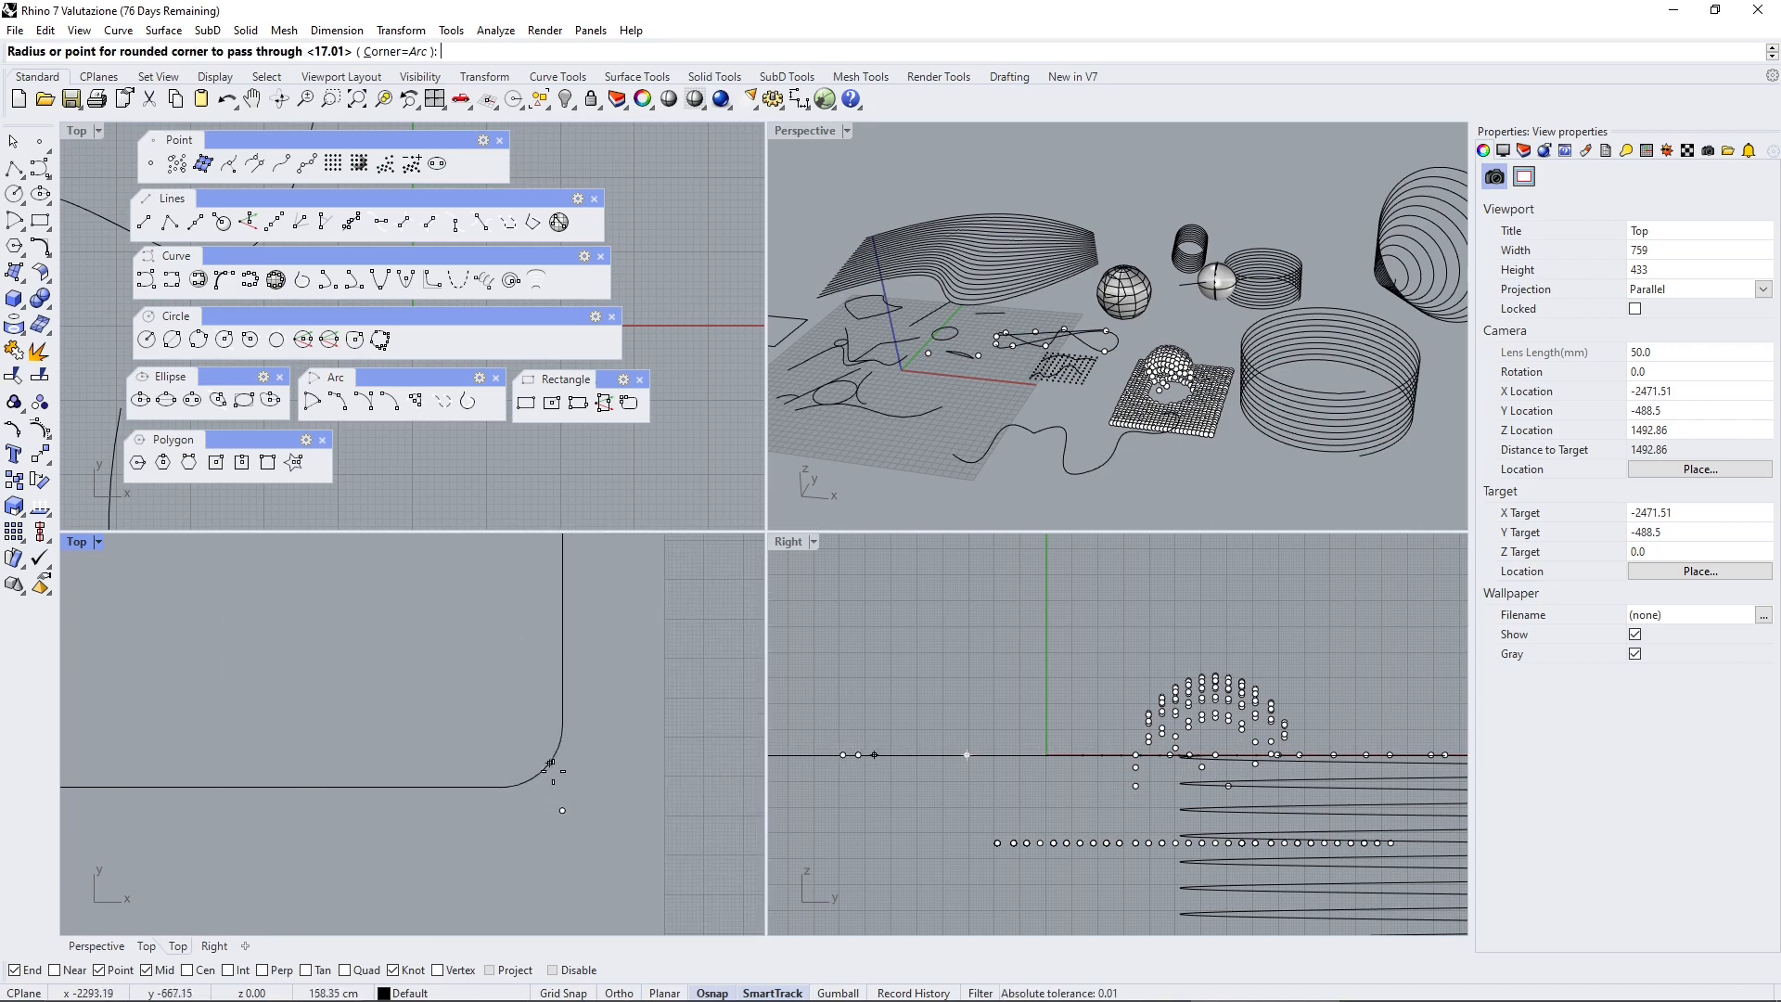
click(547, 770)
scroll(515, 755, down, 4)
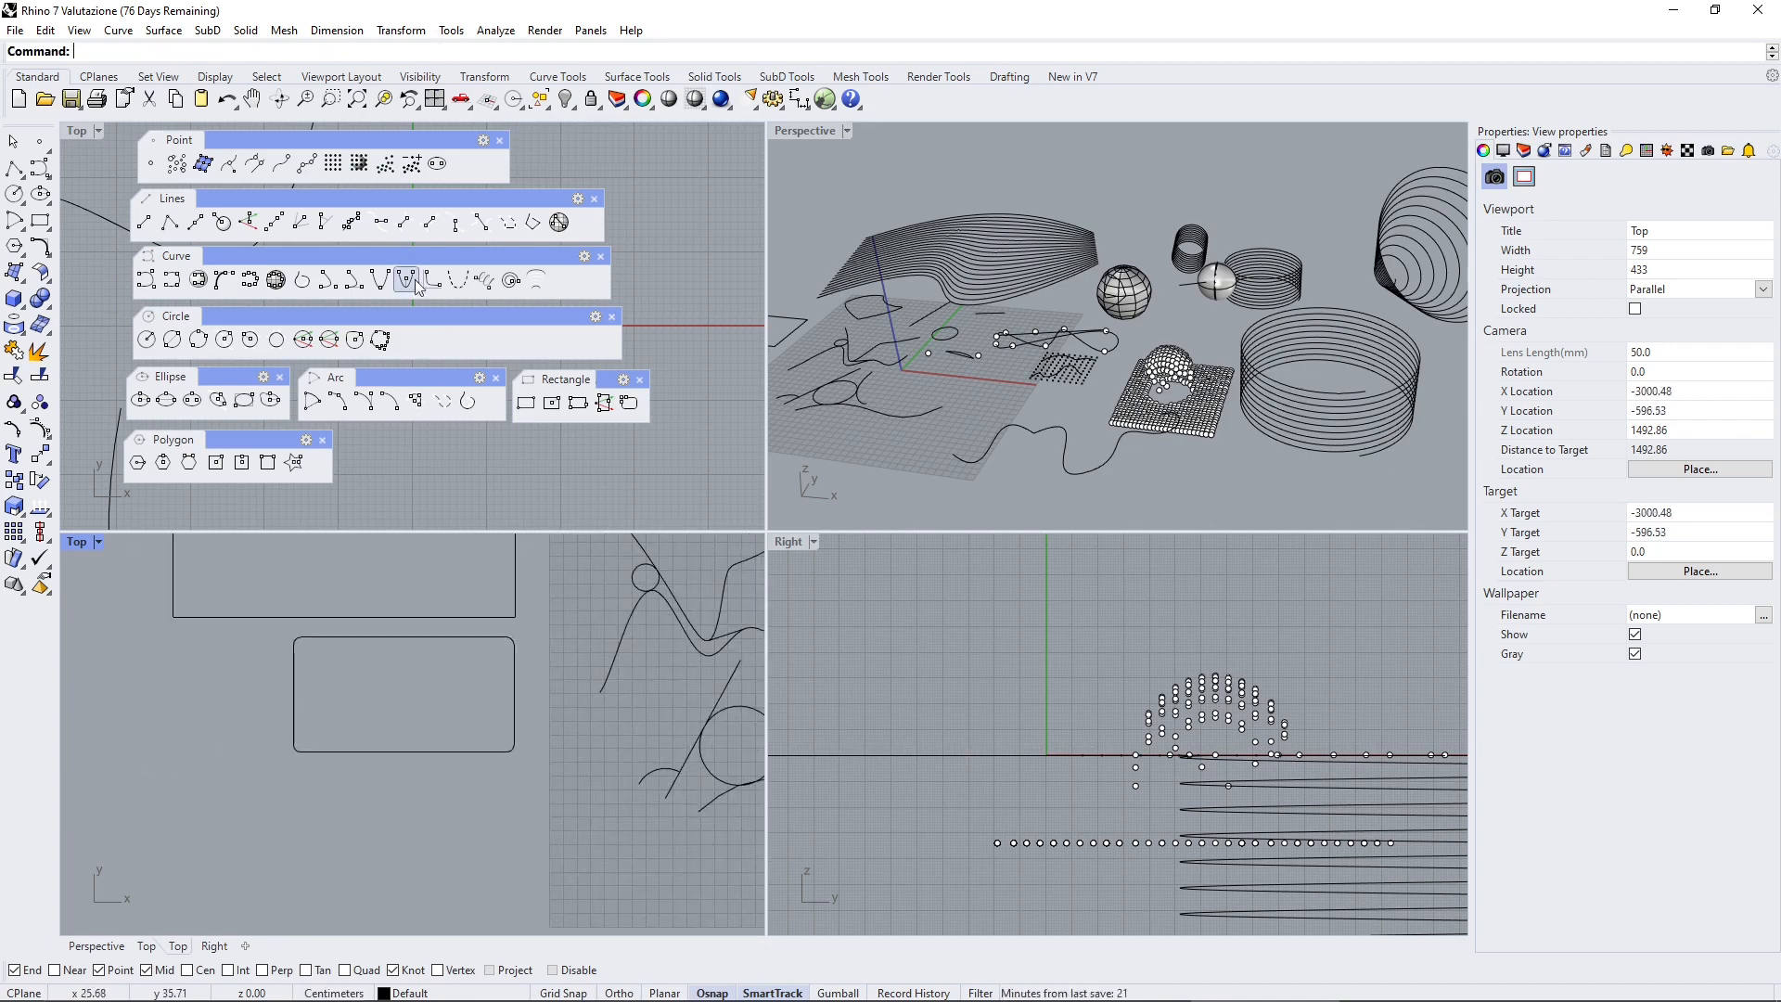
Draw a conic-cornered rectangle between two corner points below the arc-cornered rectangle in the Top view, choosing the corner curvature by a point
right_click(631, 411)
scroll(387, 612, down, 4)
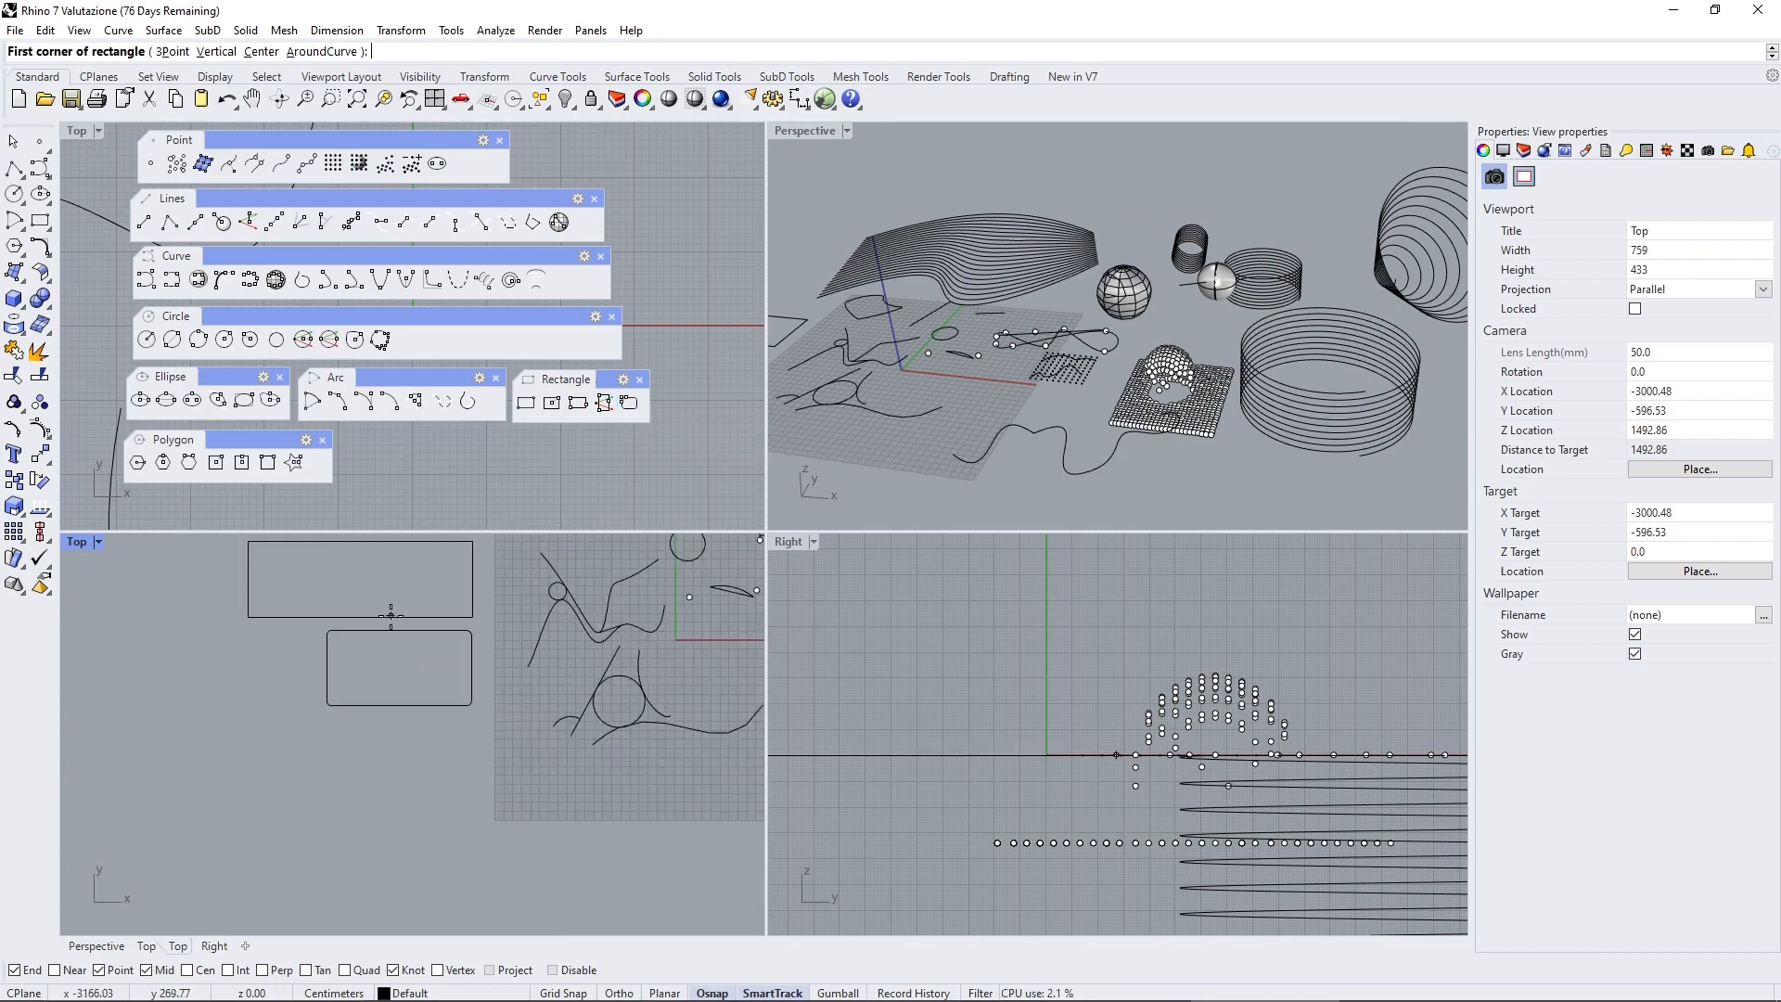
scroll(374, 747, up, 6)
click(282, 710)
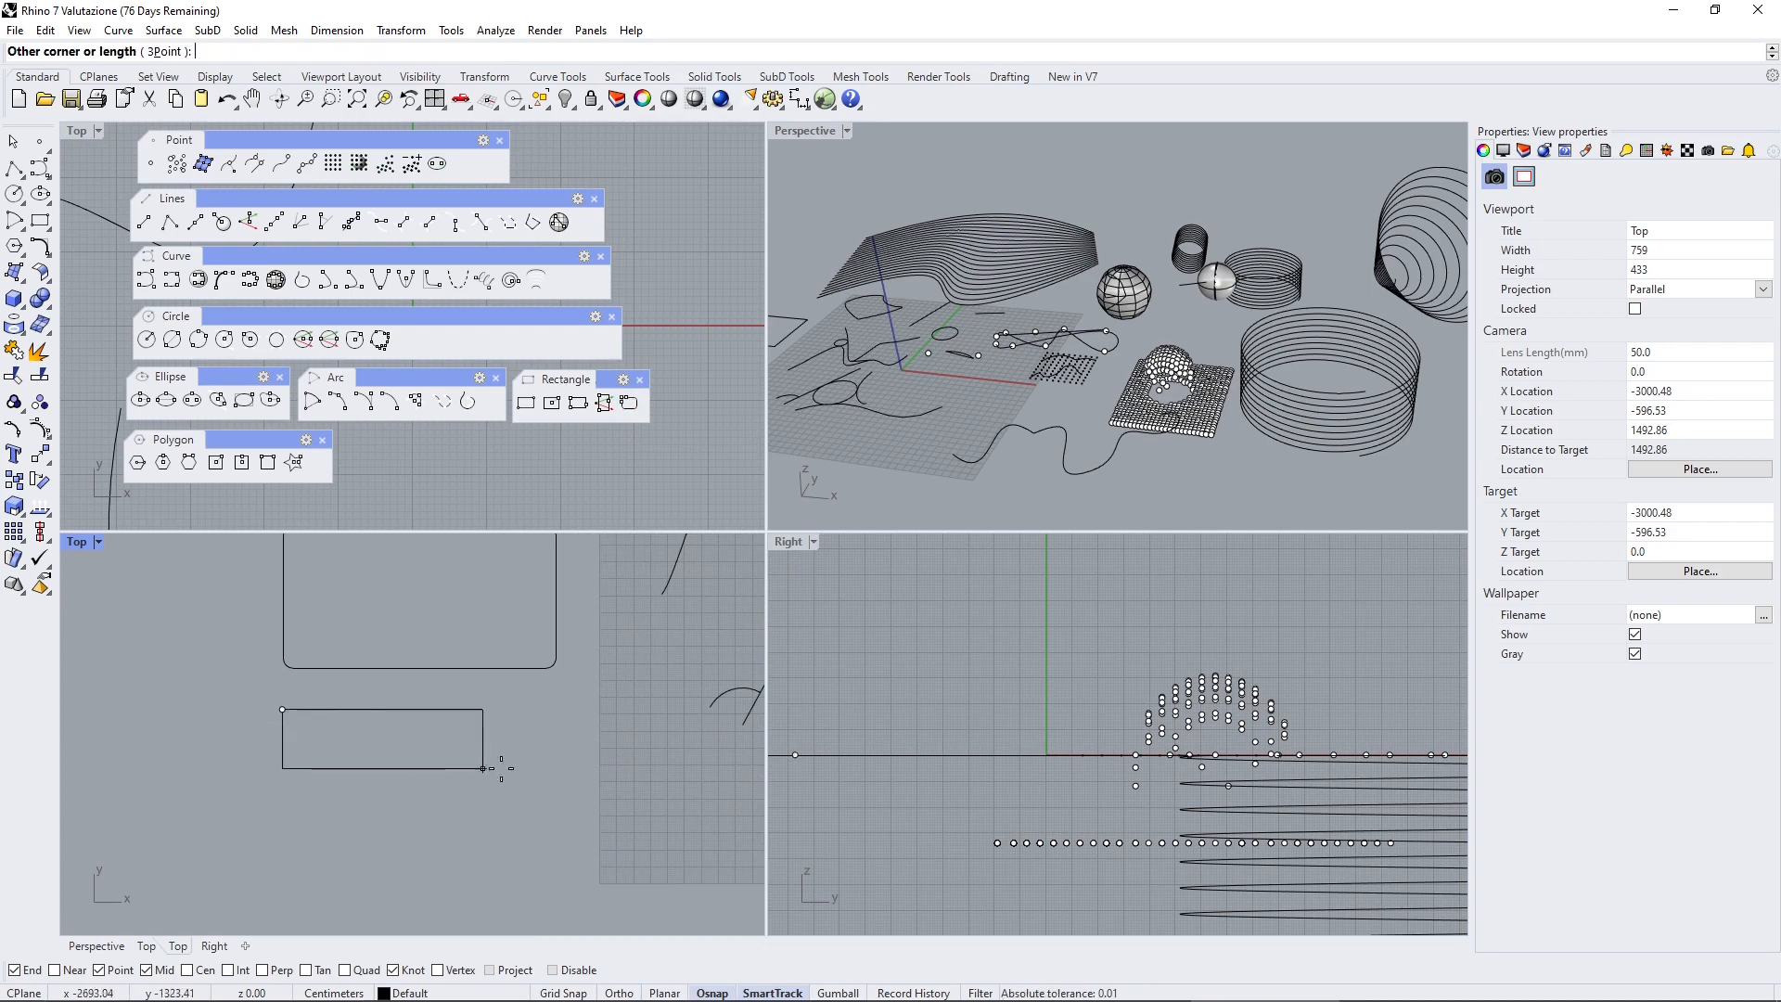
click(557, 858)
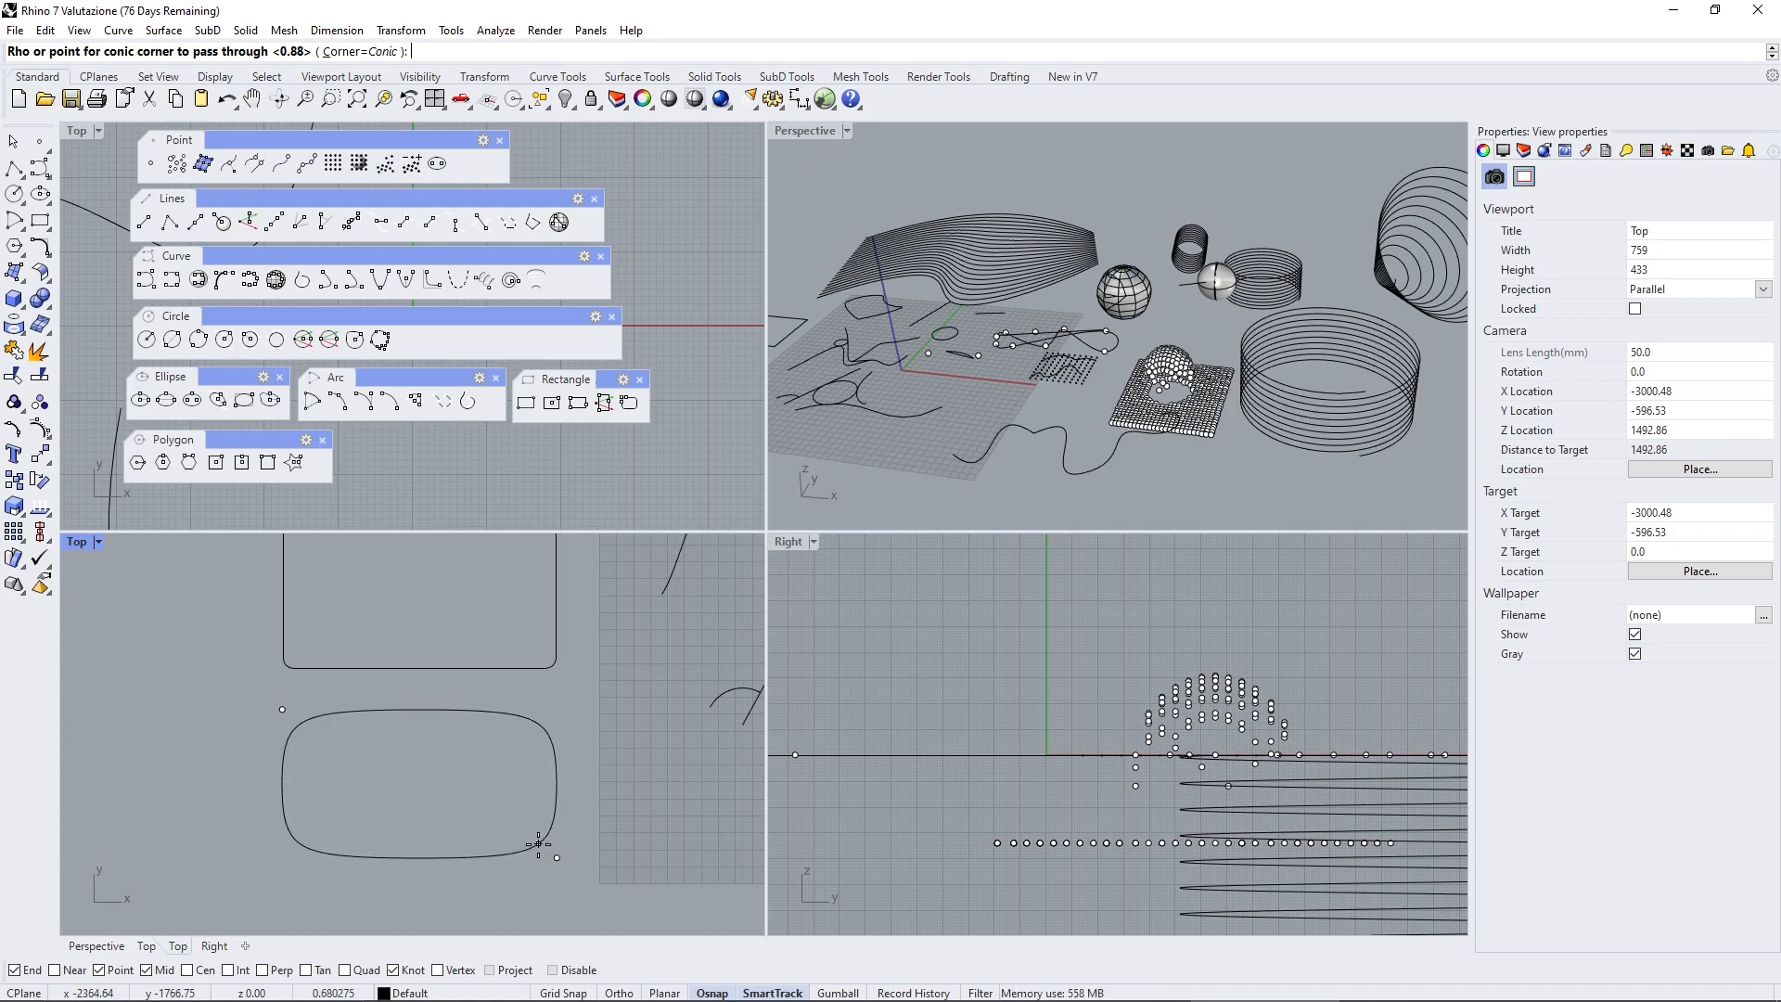
click(477, 816)
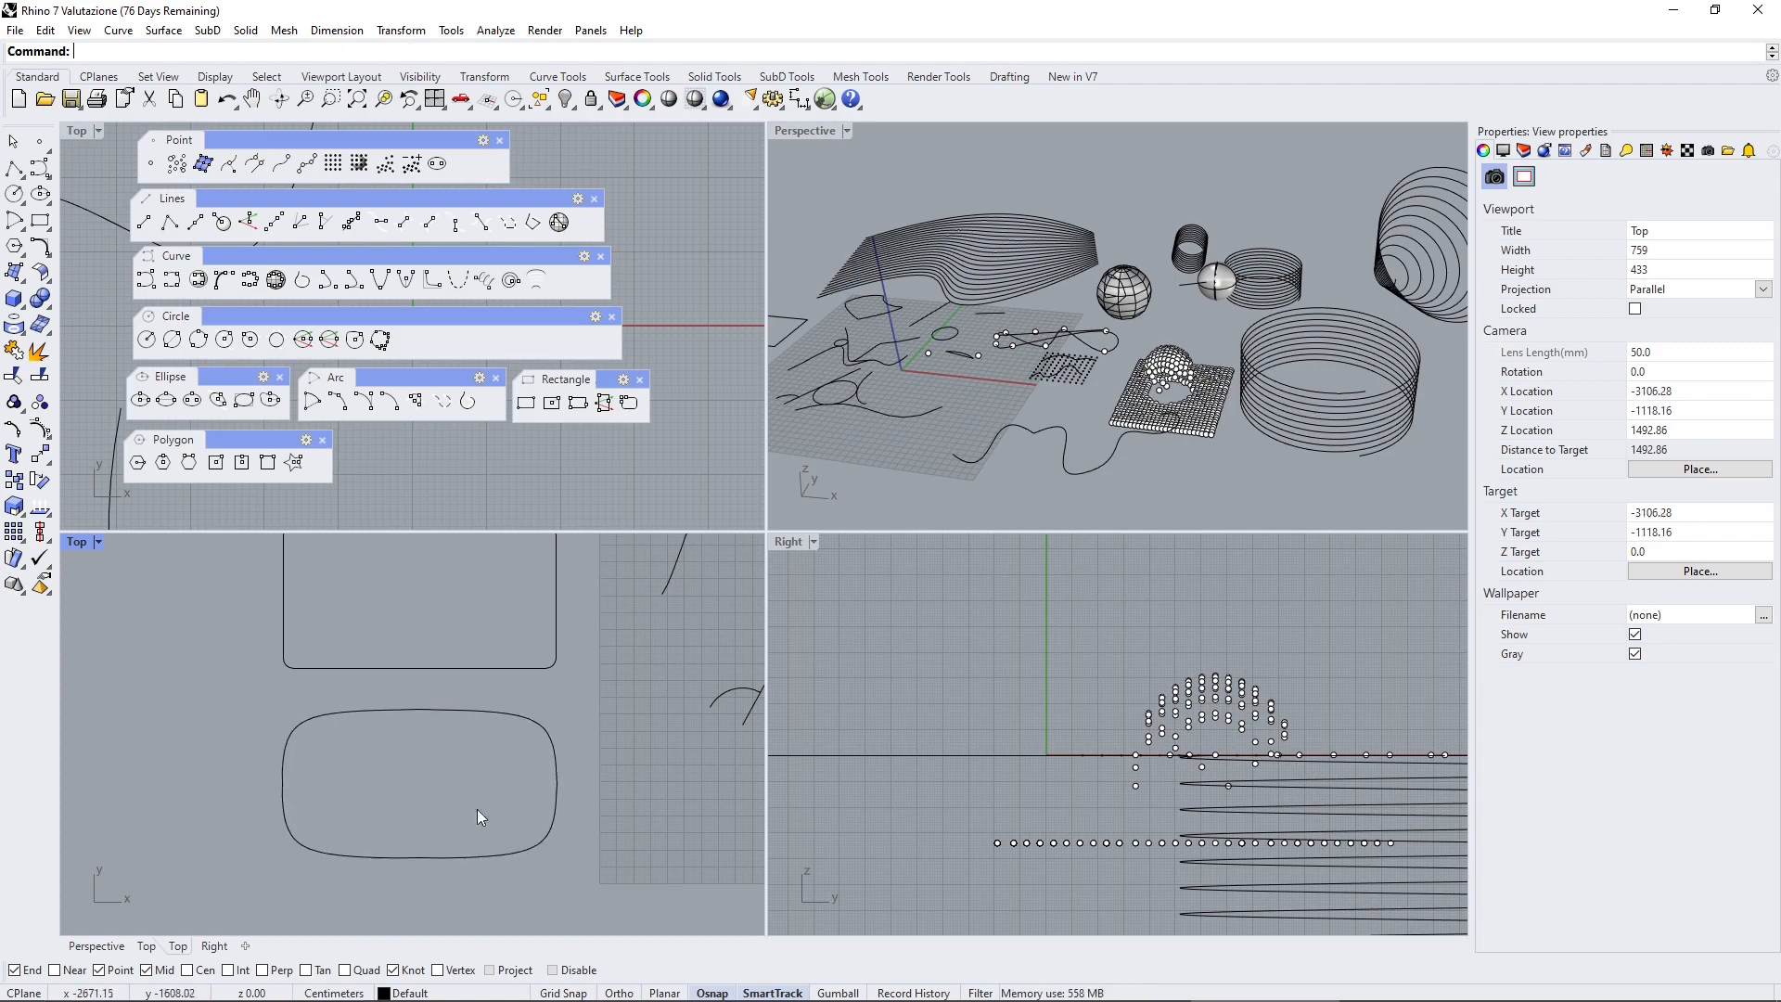
Select the arc-cornered rectangle above the conic-cornered one to examine its corner points, leaving nothing selected
click(302, 725)
click(245, 709)
scroll(250, 707, down, 5)
click(299, 690)
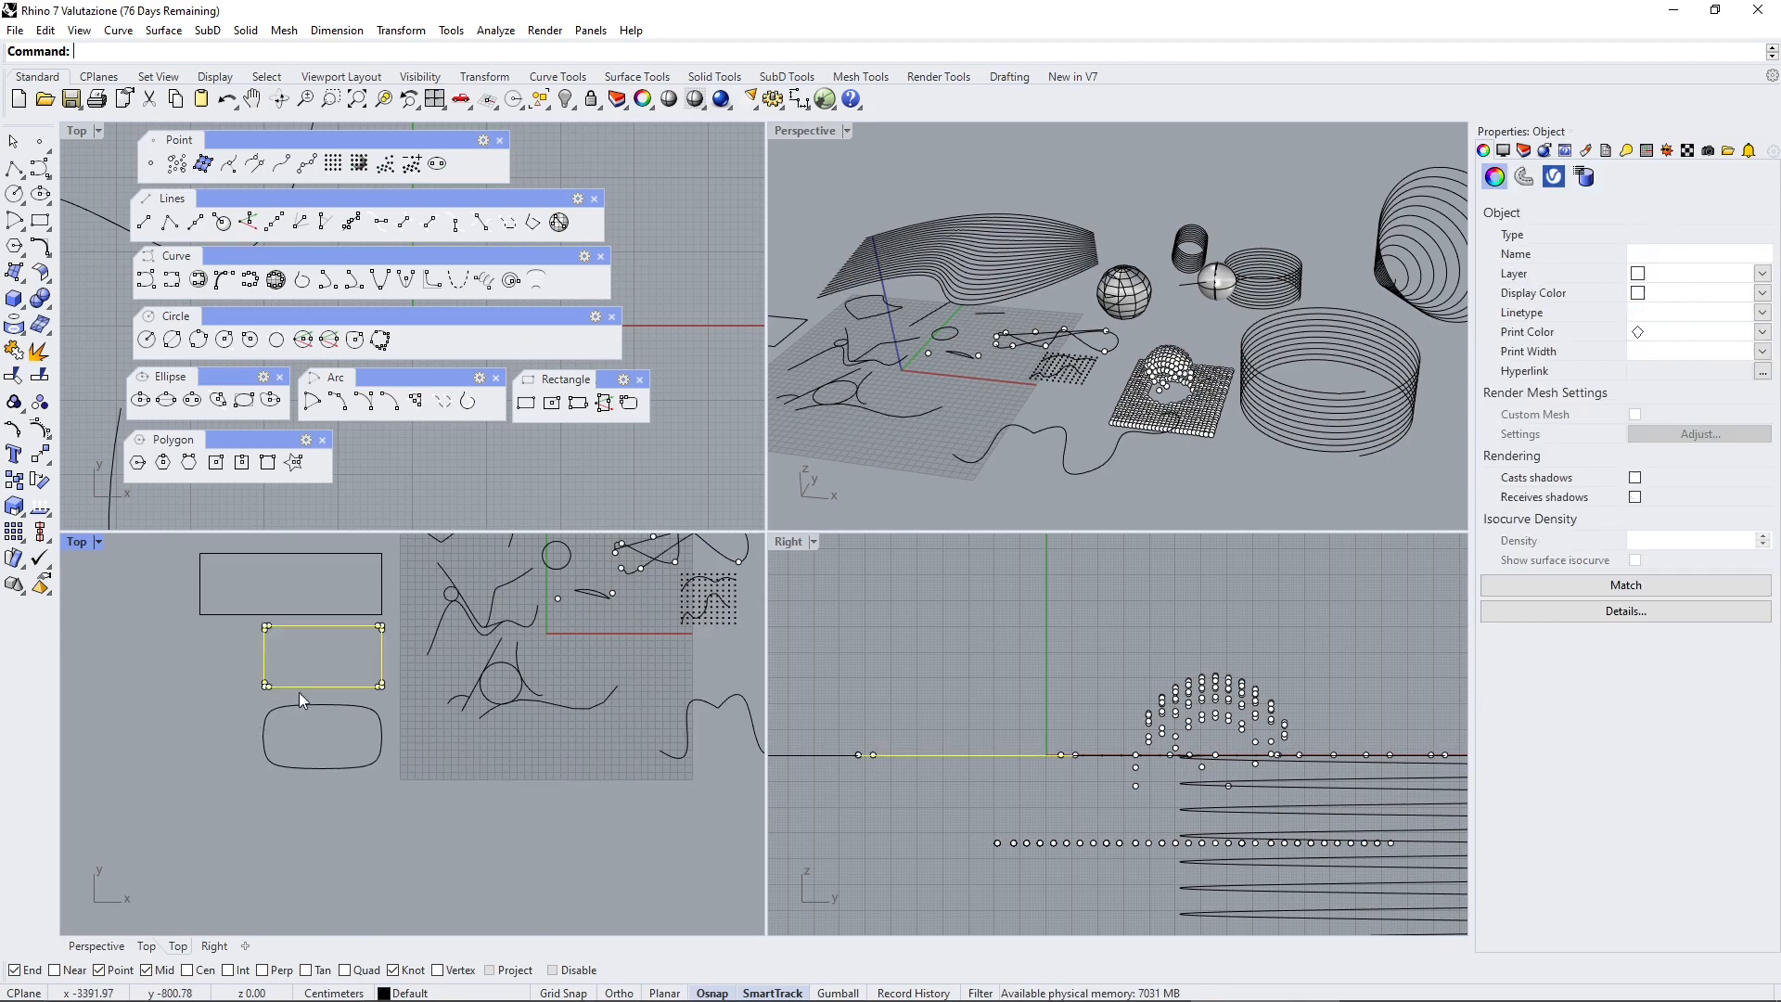
click(373, 788)
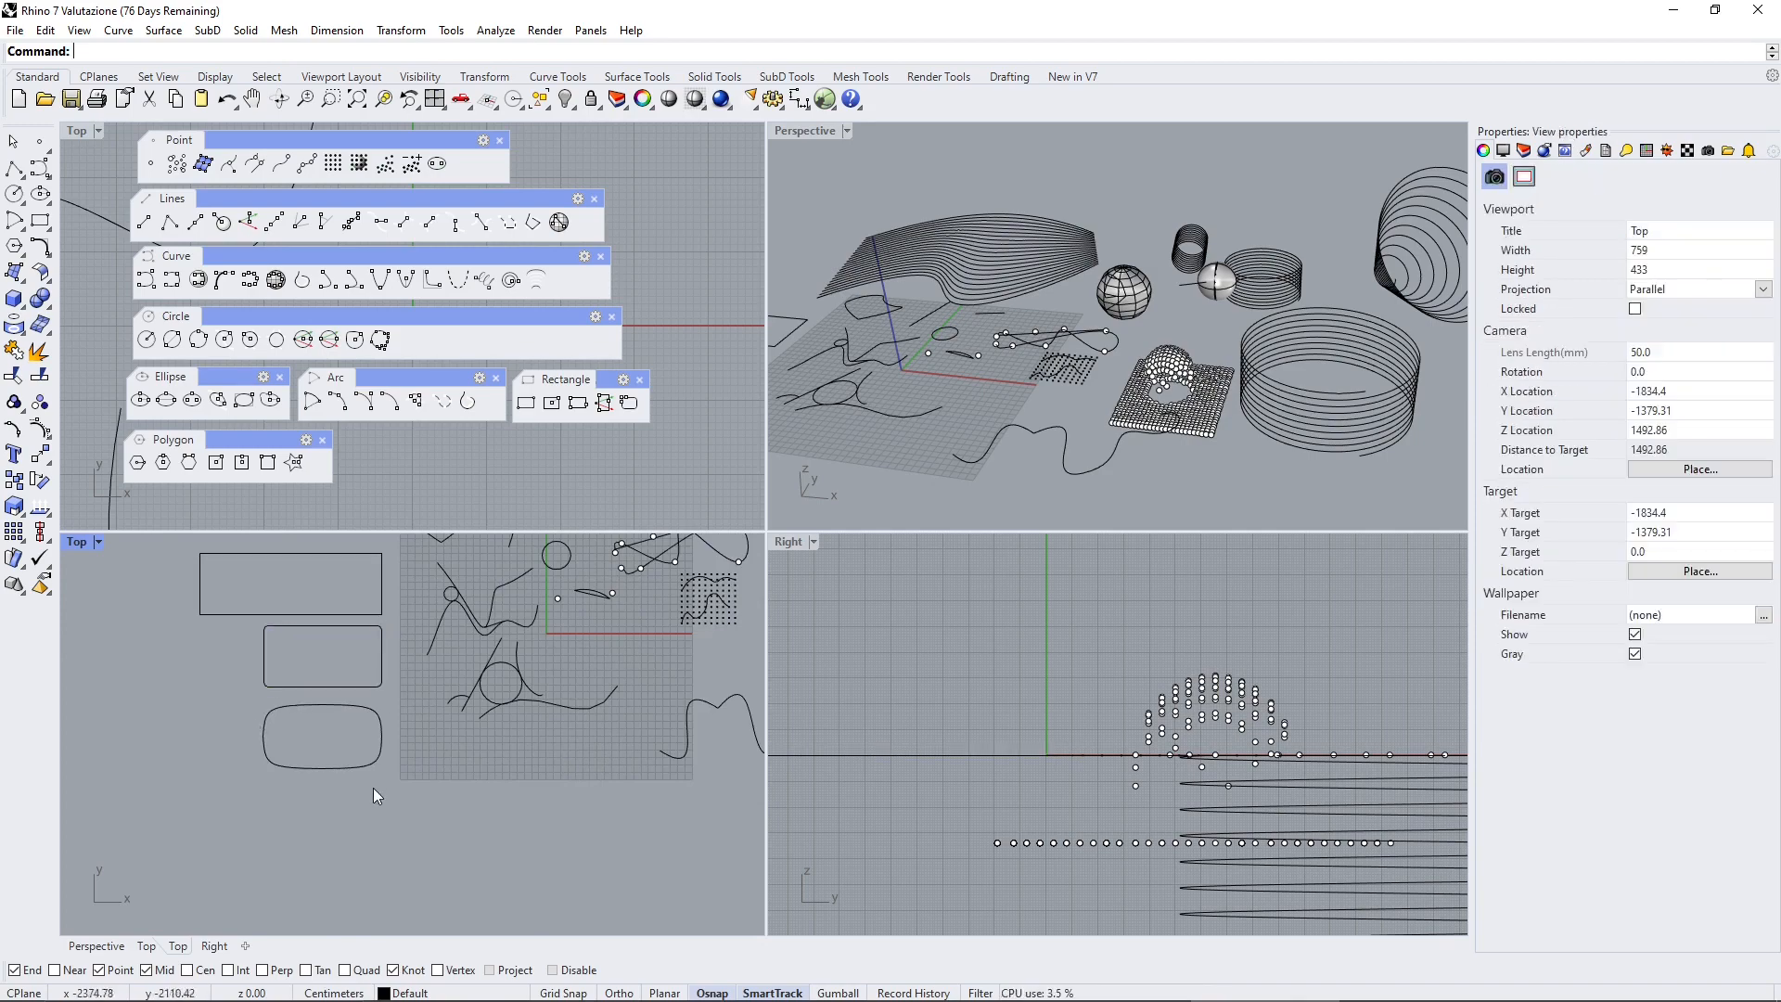
Draw an inscribed five-sided polygon by center and corner, about 500 cm in radius, below the circle and curves near the grid's lower edge
scroll(311, 784, down, 2)
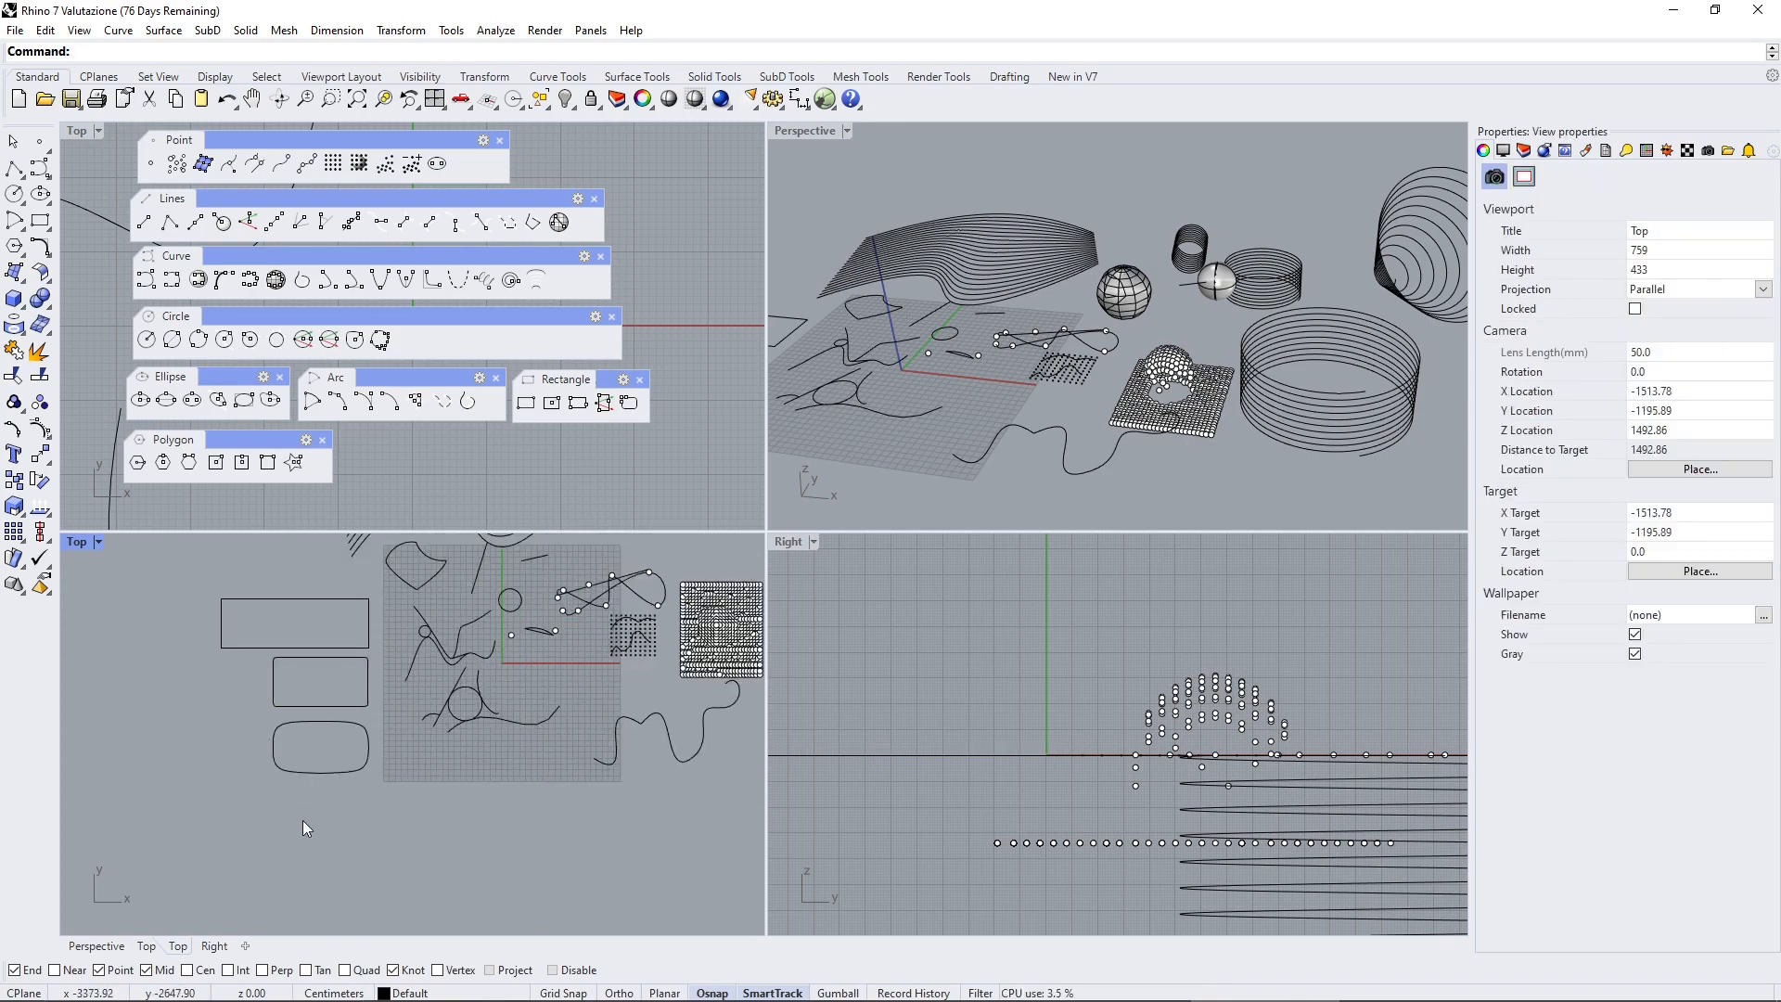
right_drag(363, 592, 273, 624)
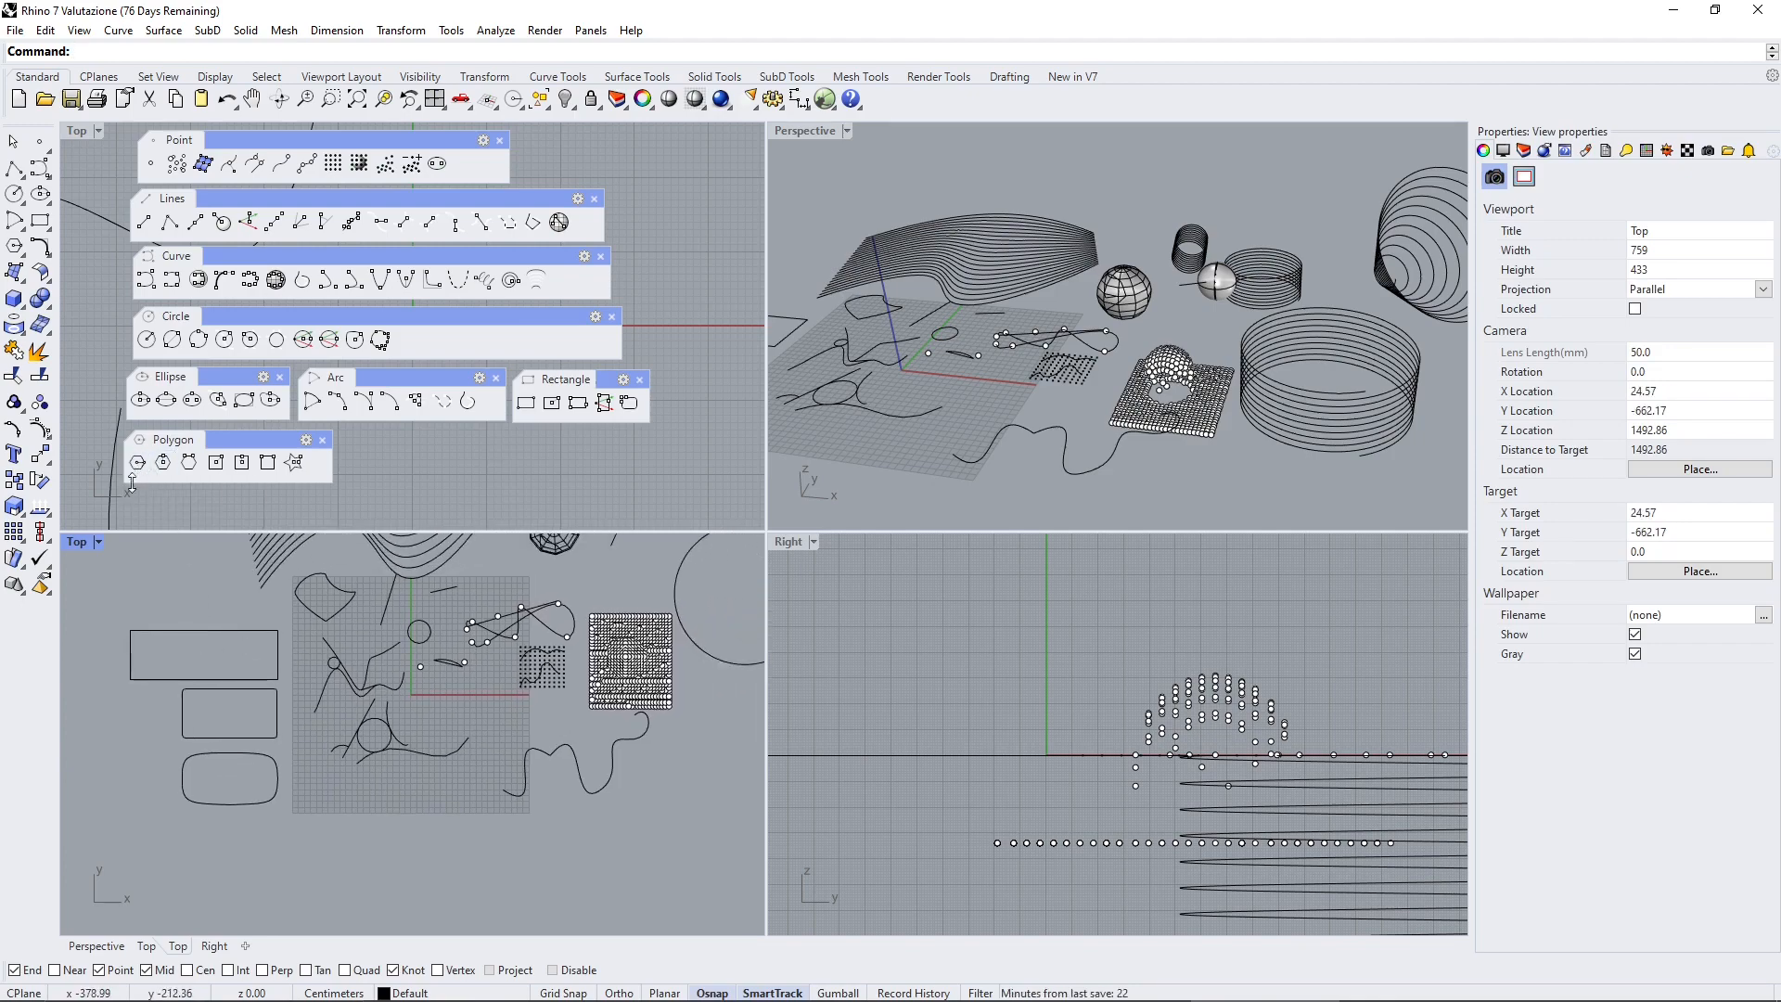
click(138, 463)
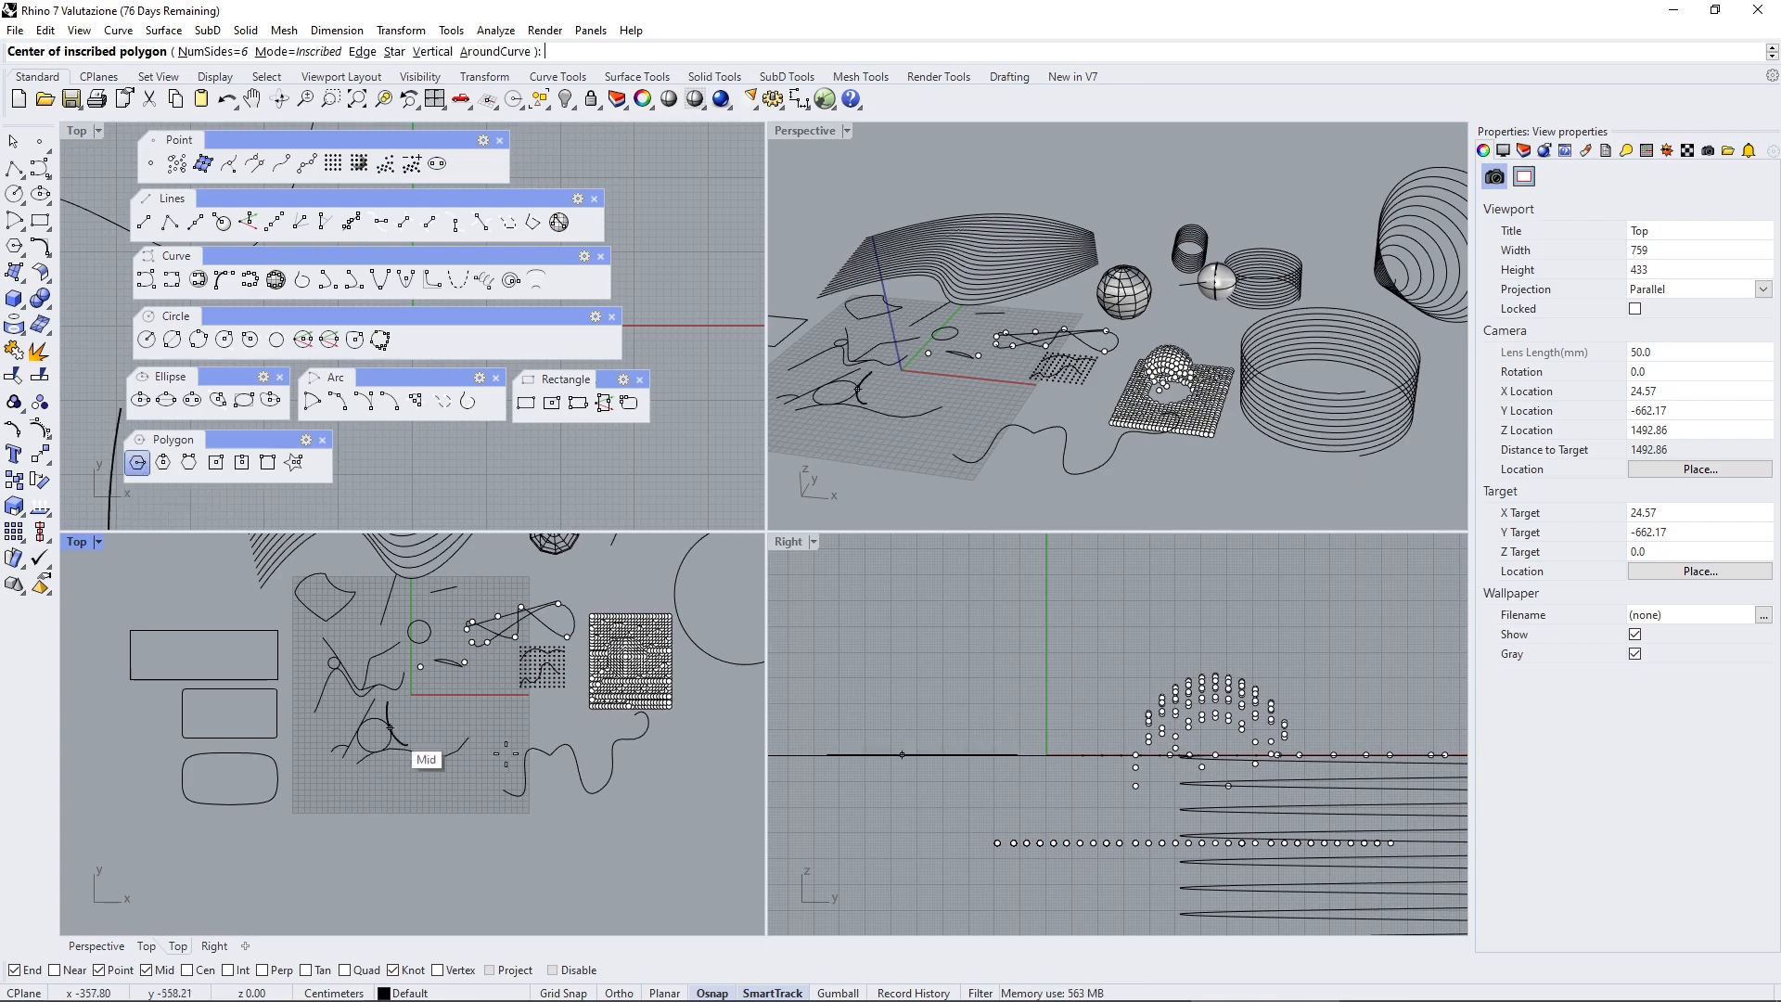
click(211, 52)
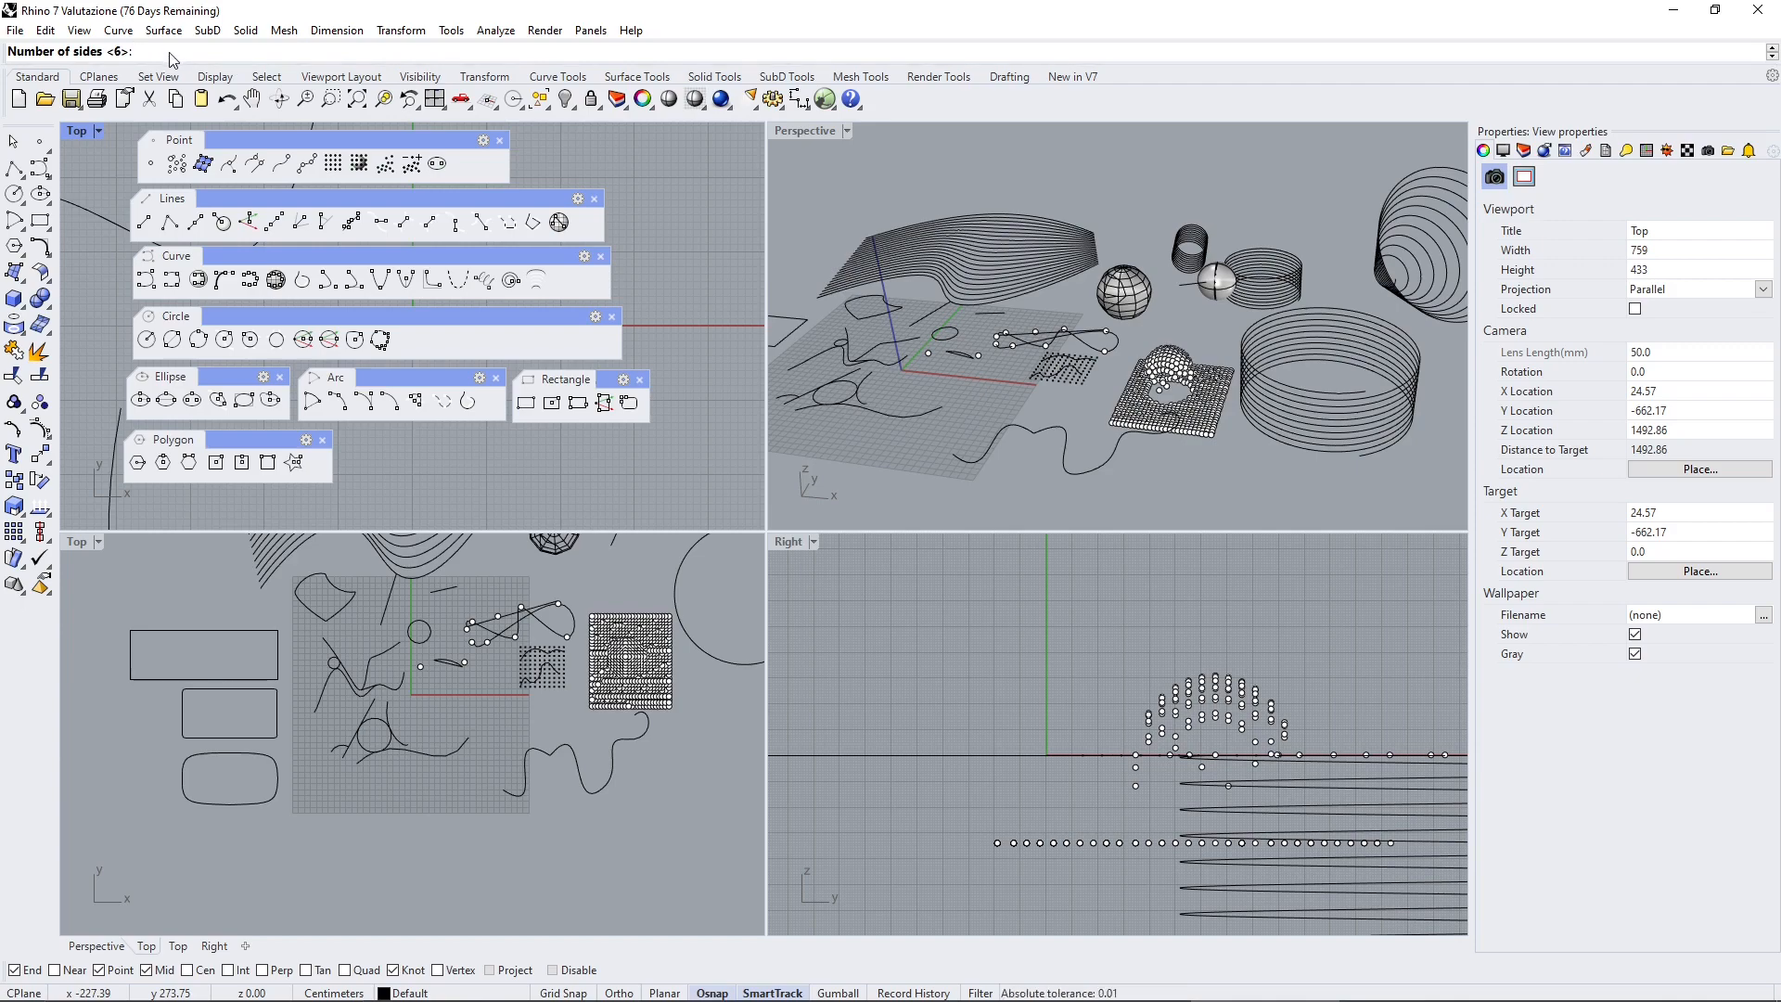
key(Return)
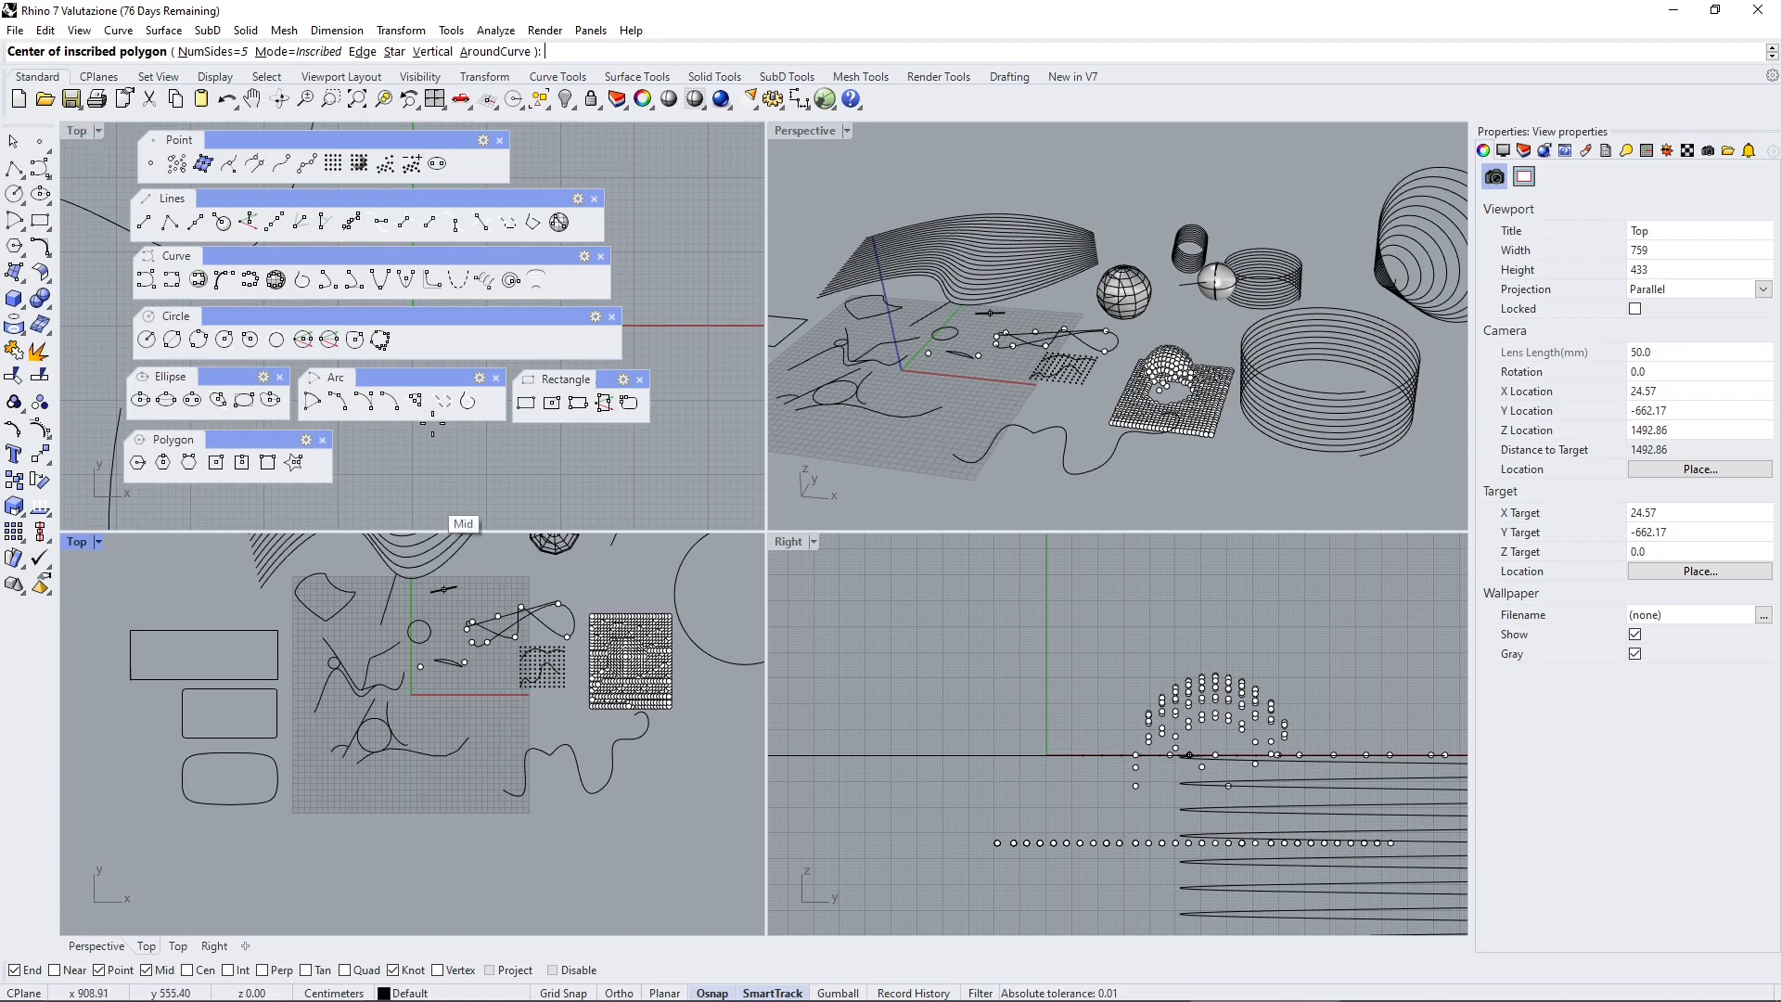
click(276, 60)
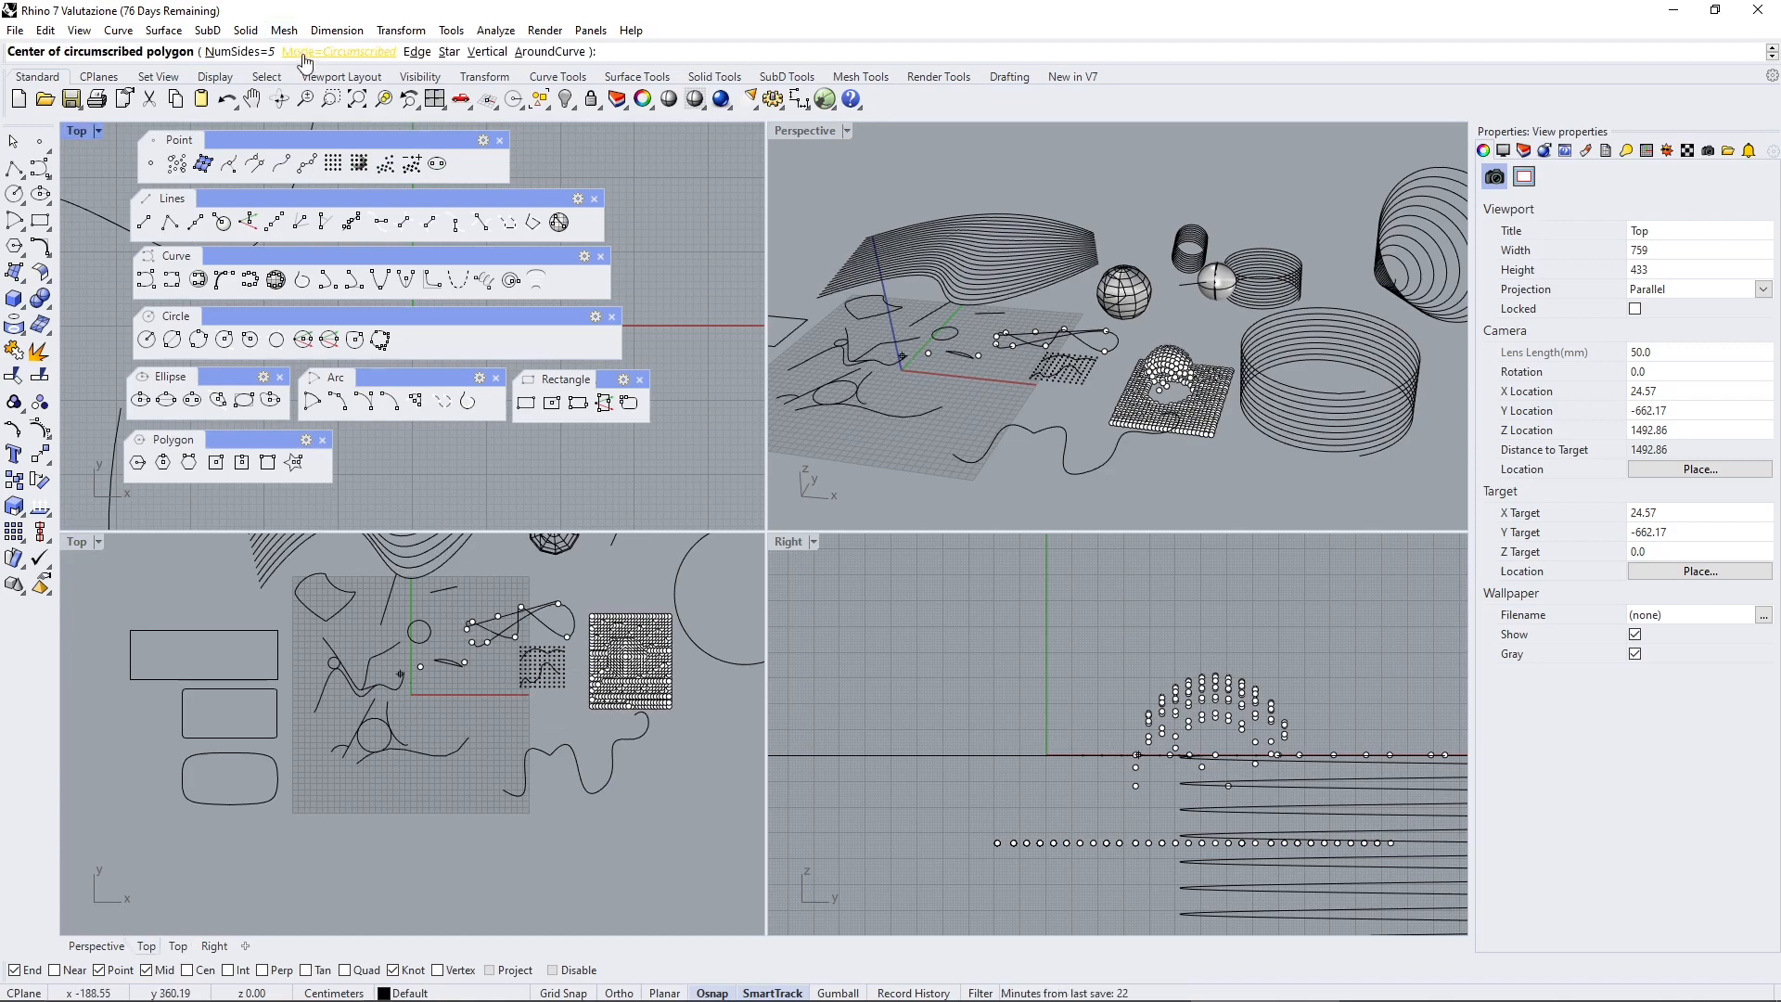
click(306, 59)
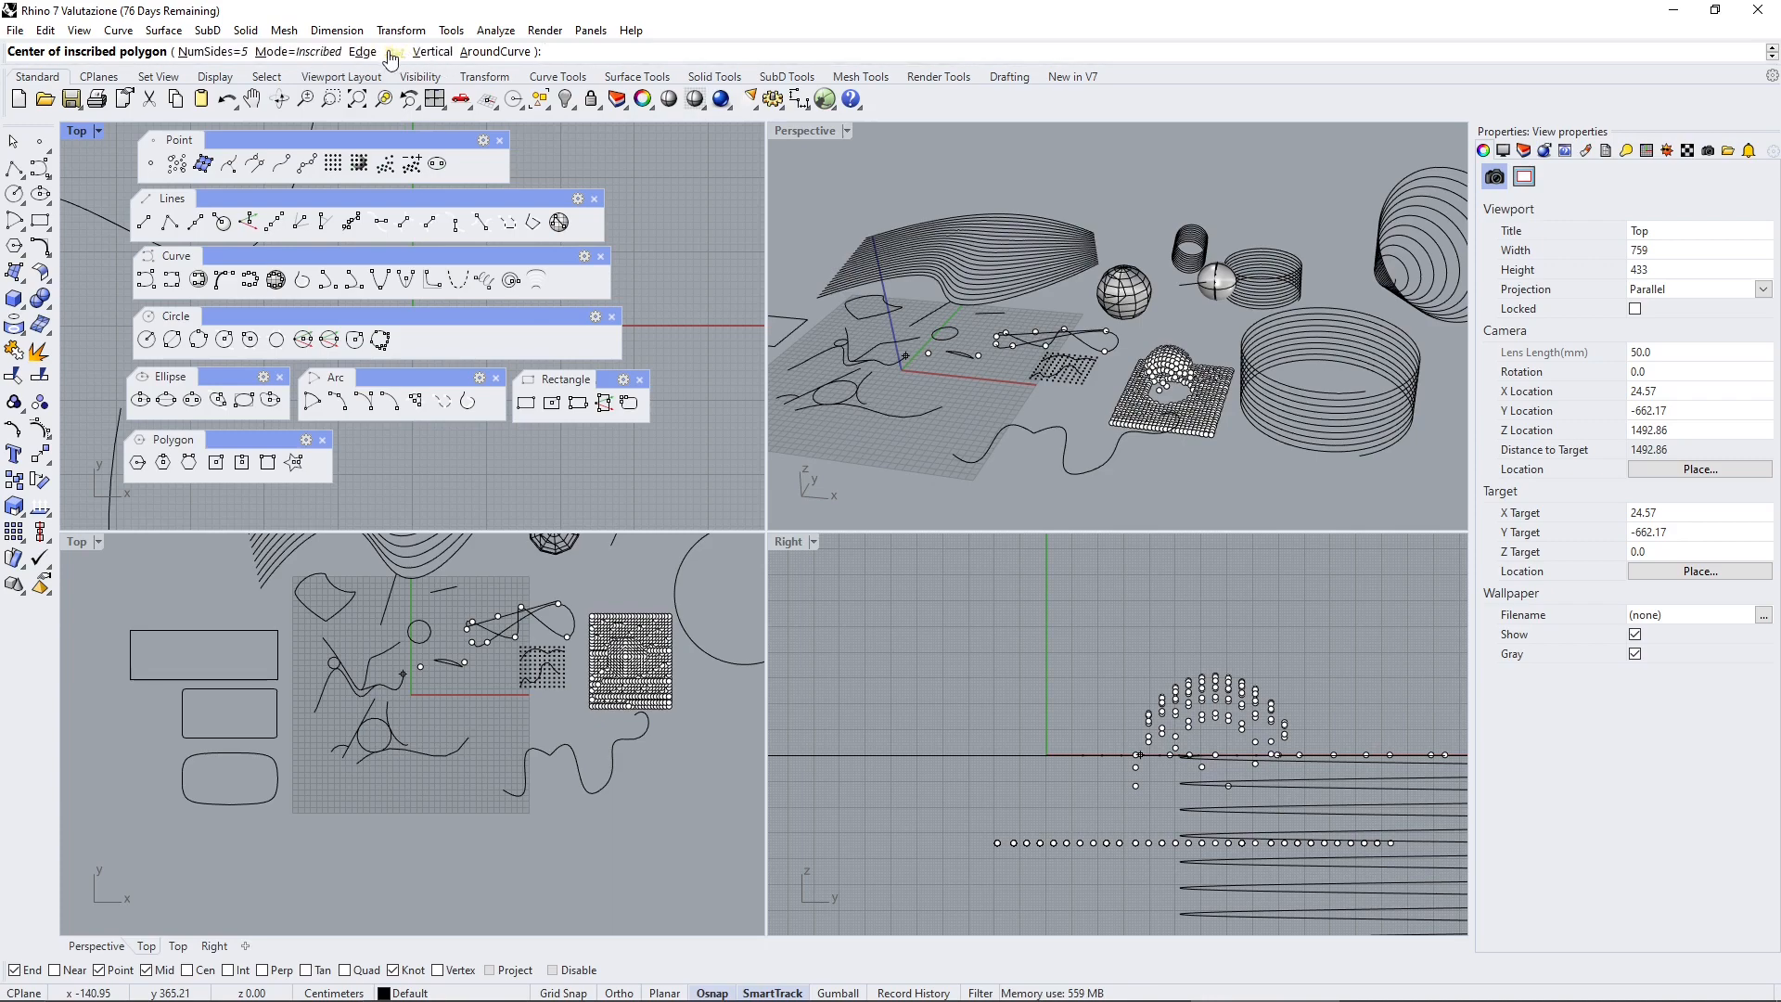
scroll(387, 809, up, 4)
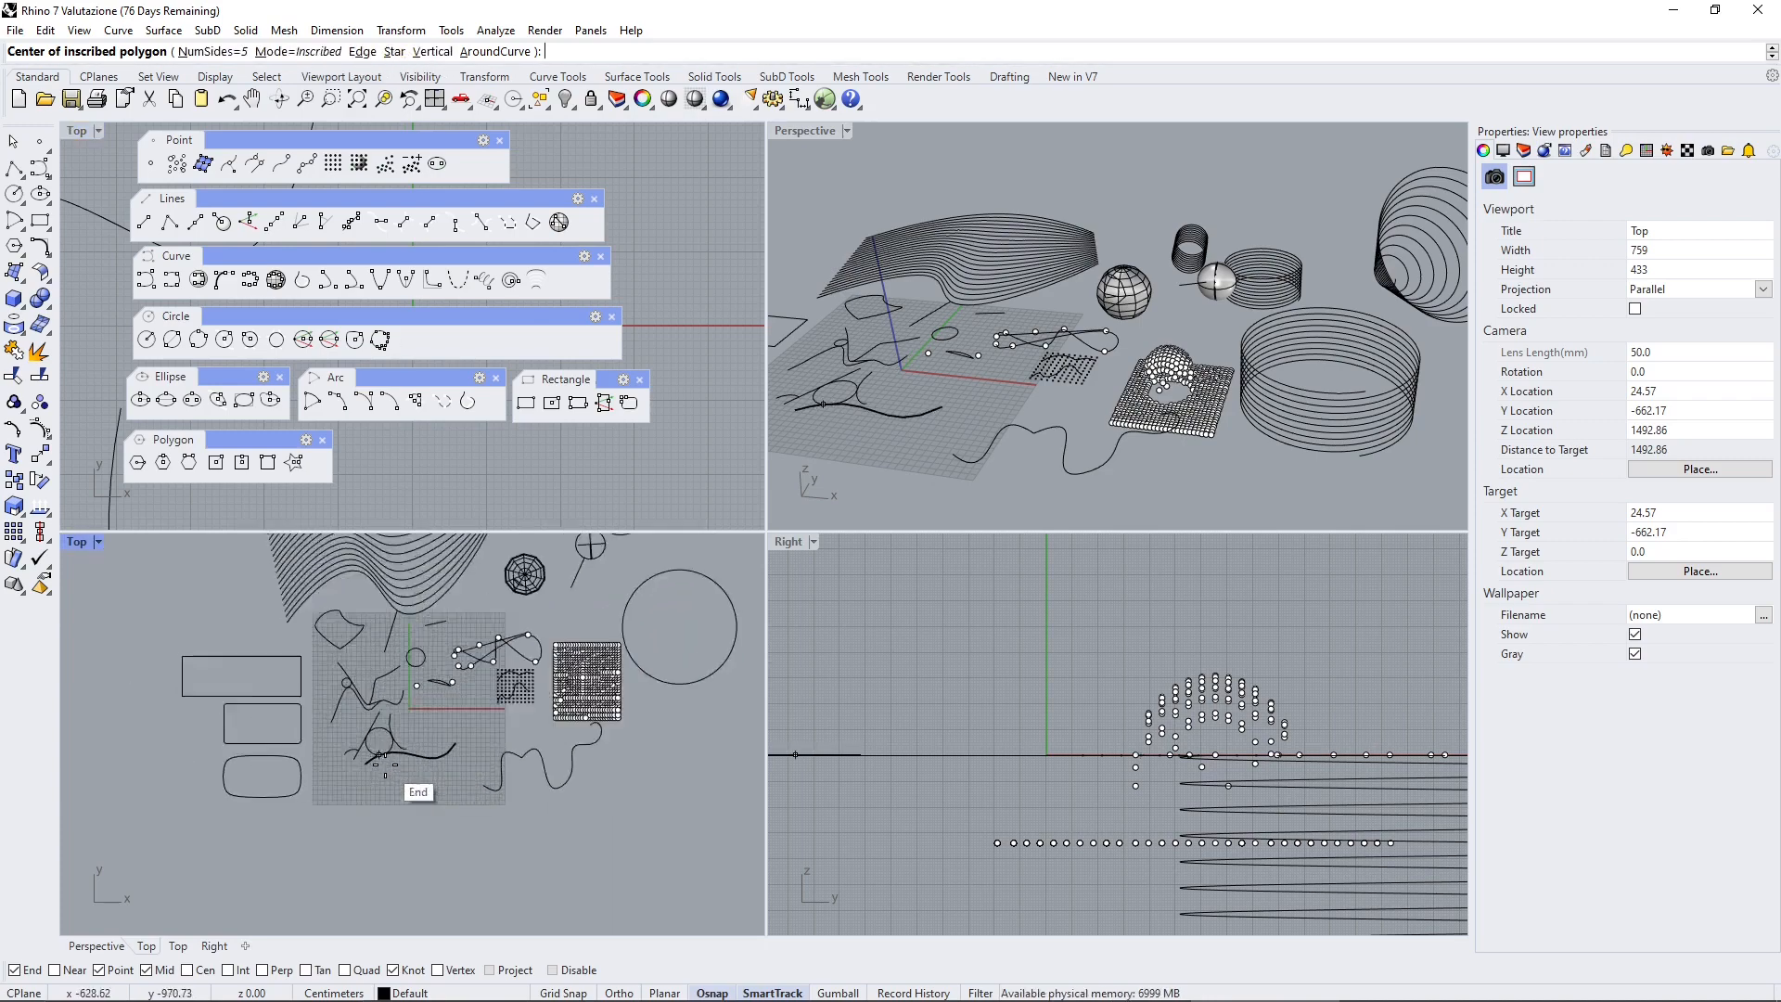
click(406, 794)
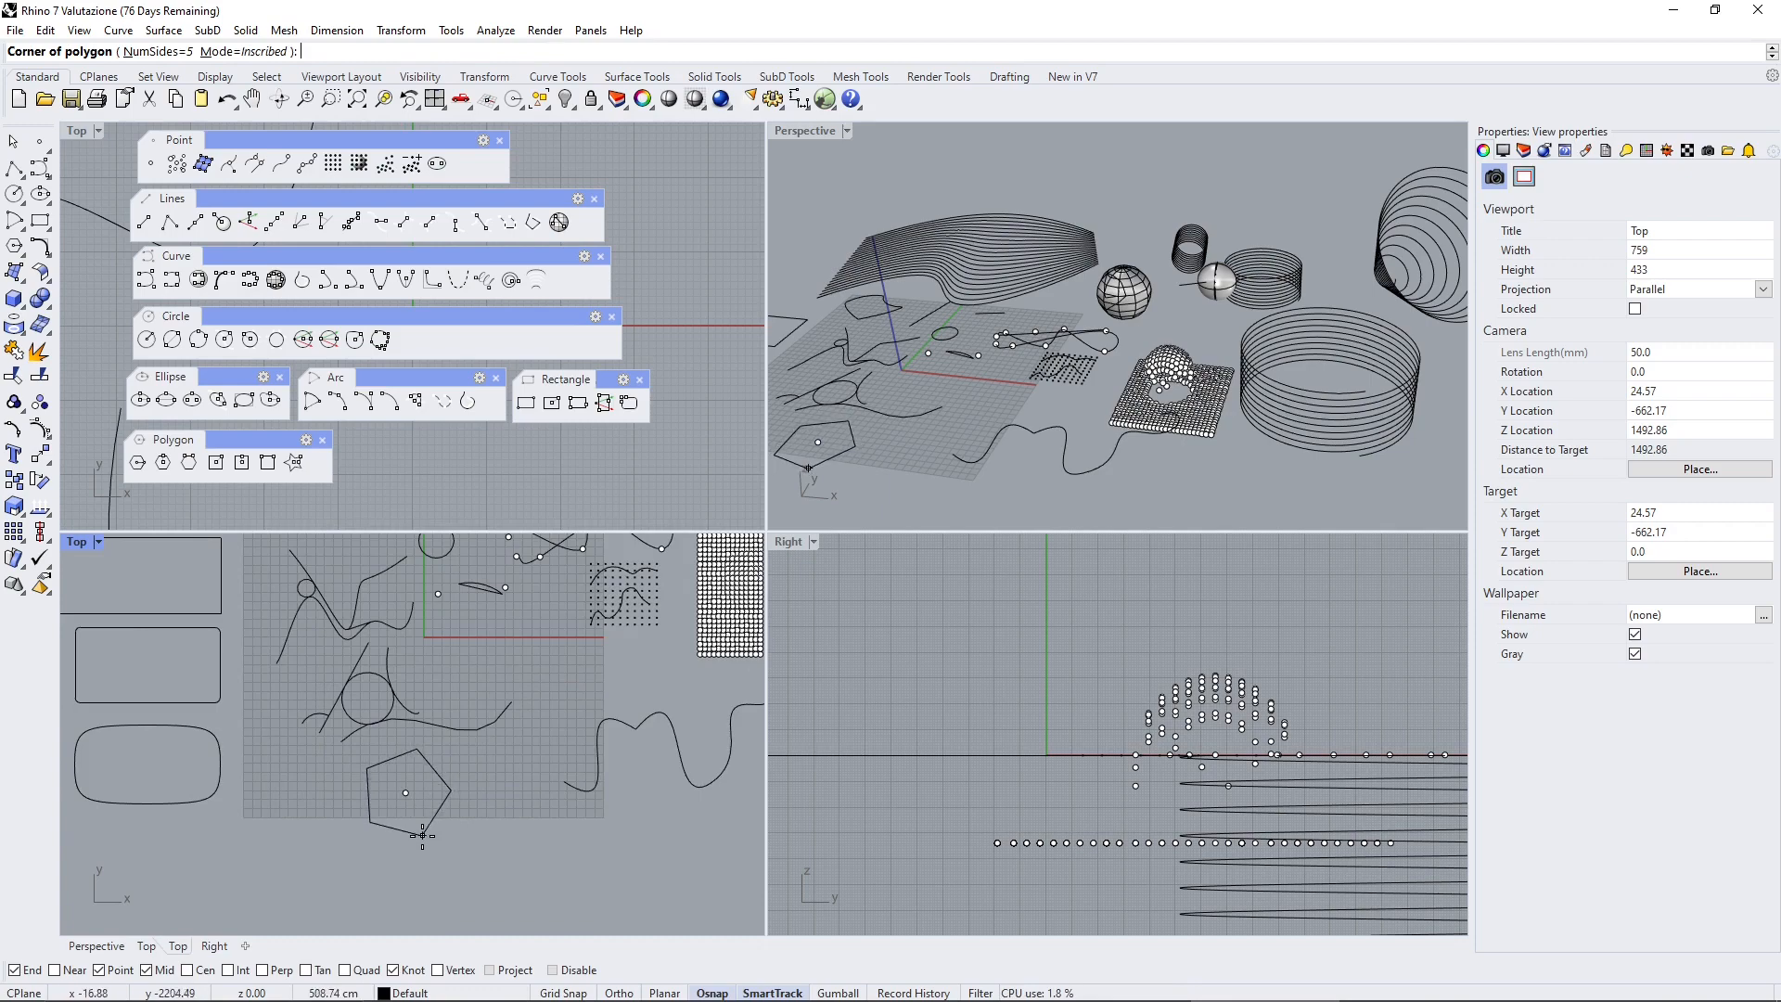
click(418, 831)
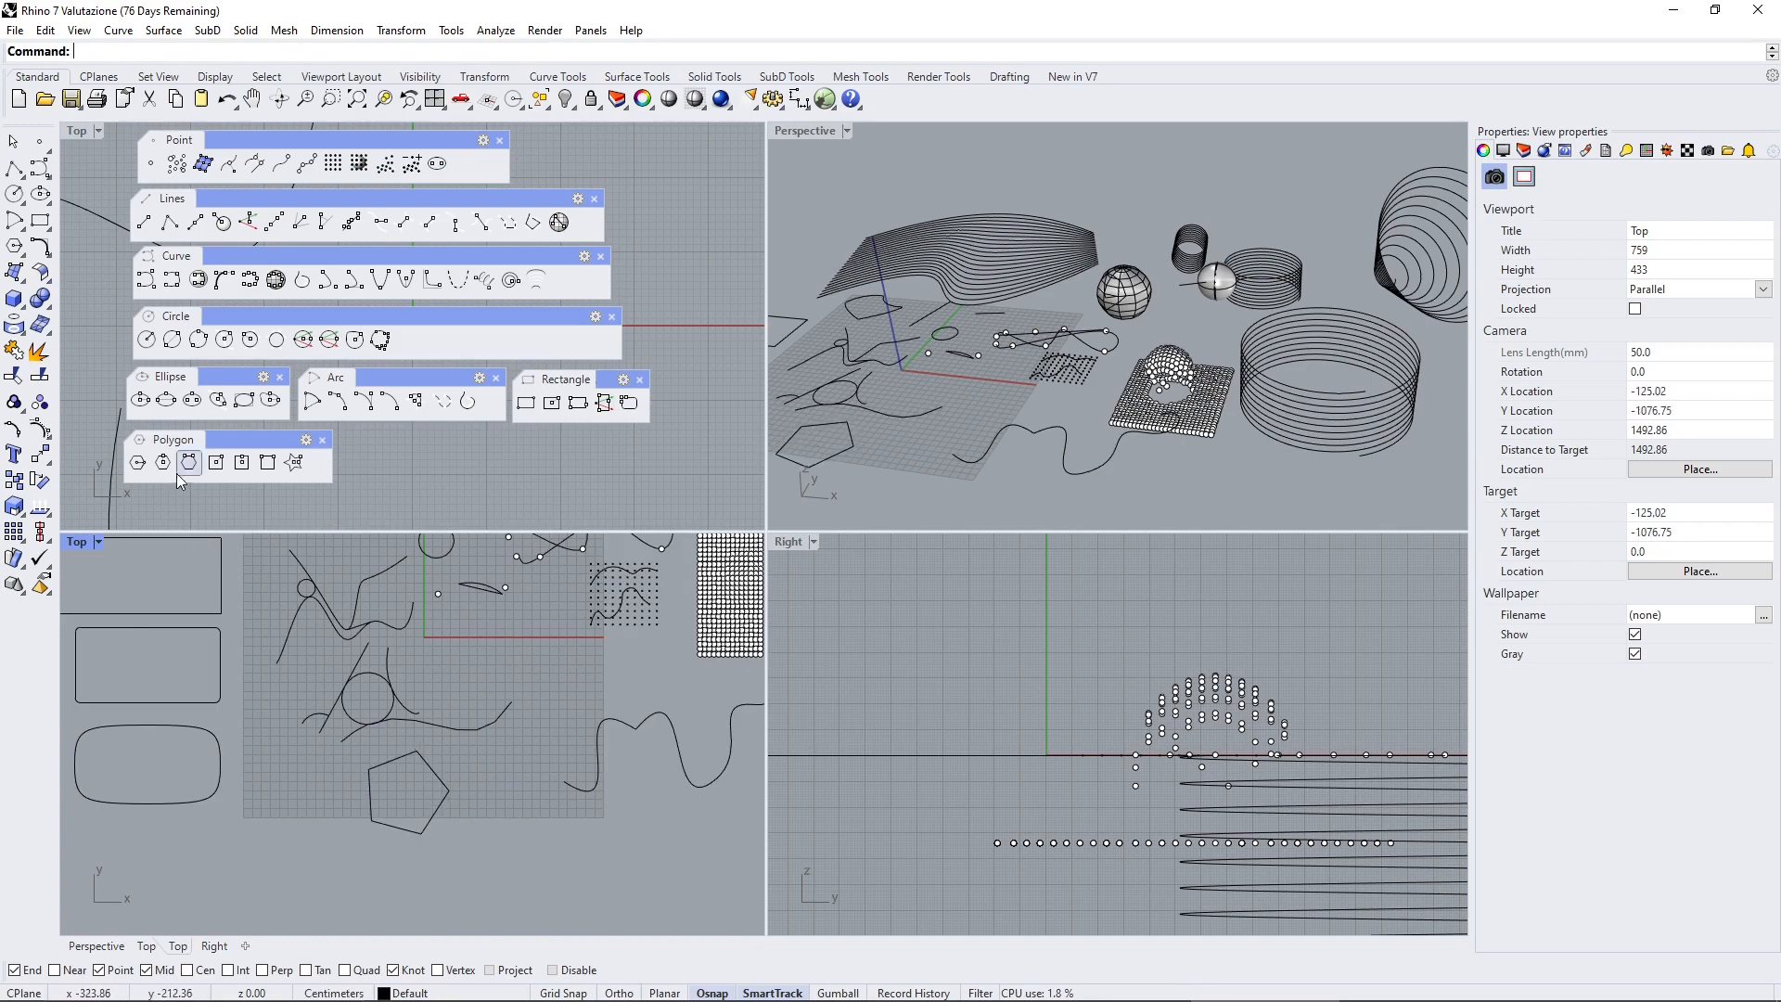
Draw a star with 8 points between the pentagon and the conic-cornered rectangle, with a second radius of about 260 cm
click(293, 462)
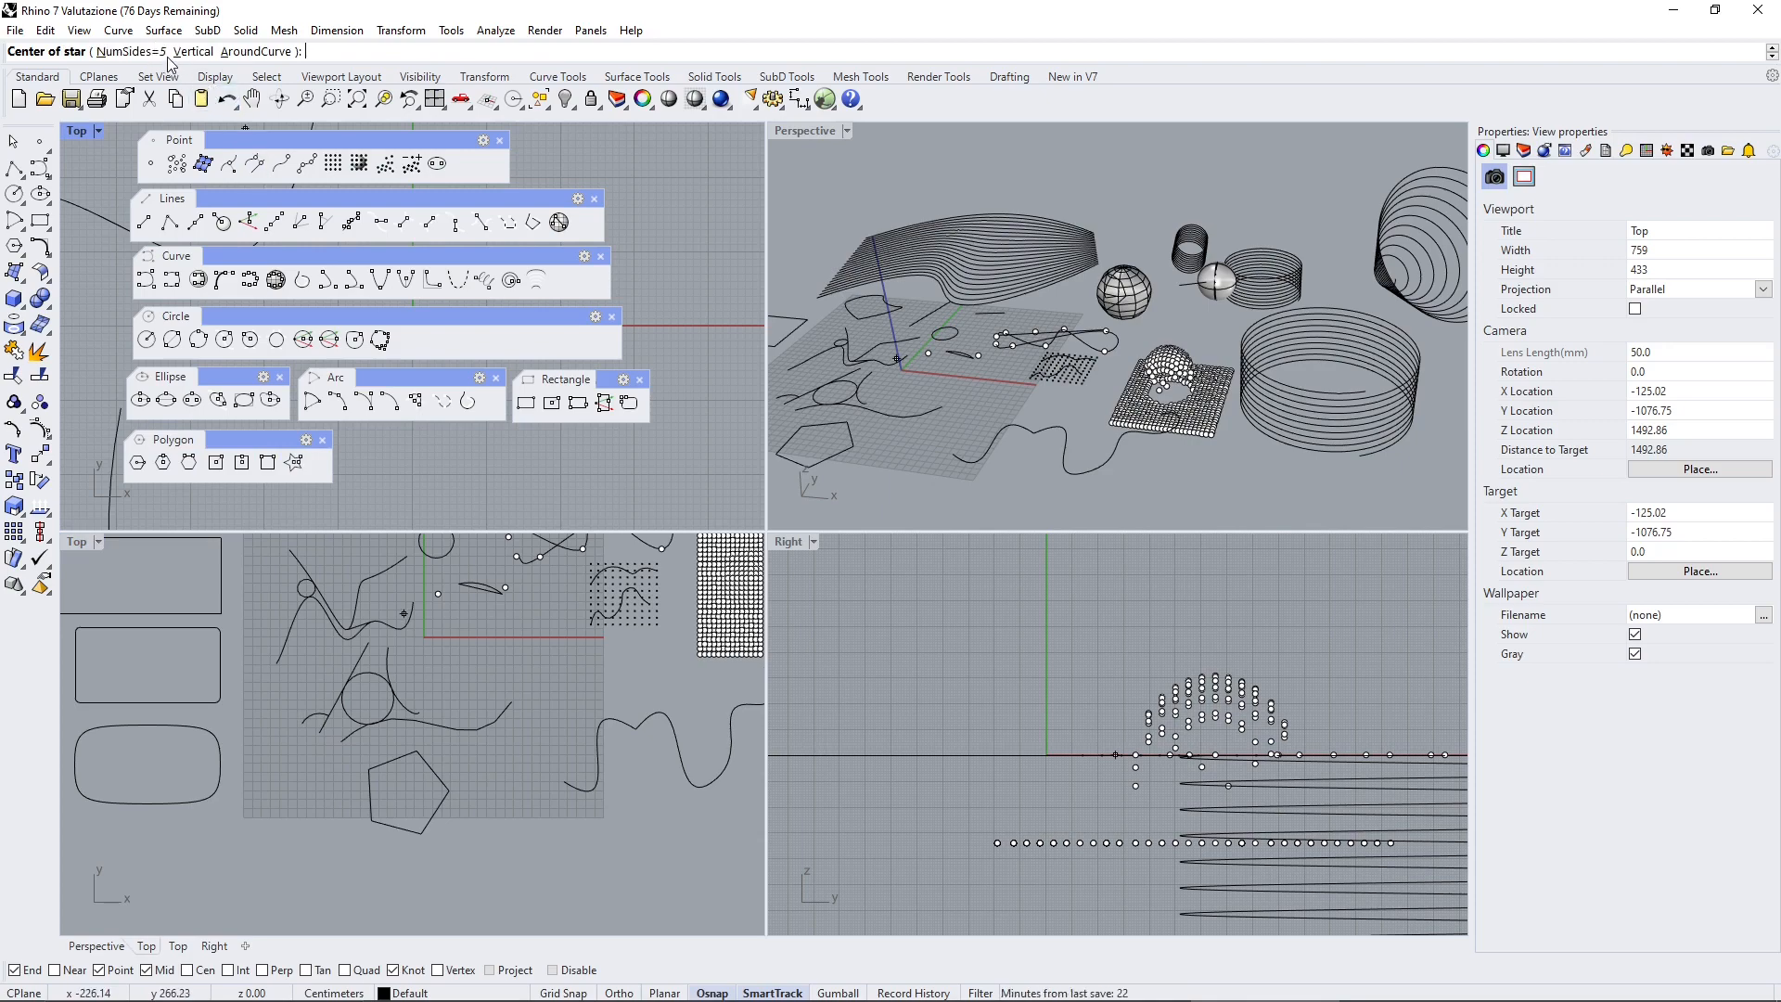
click(130, 51)
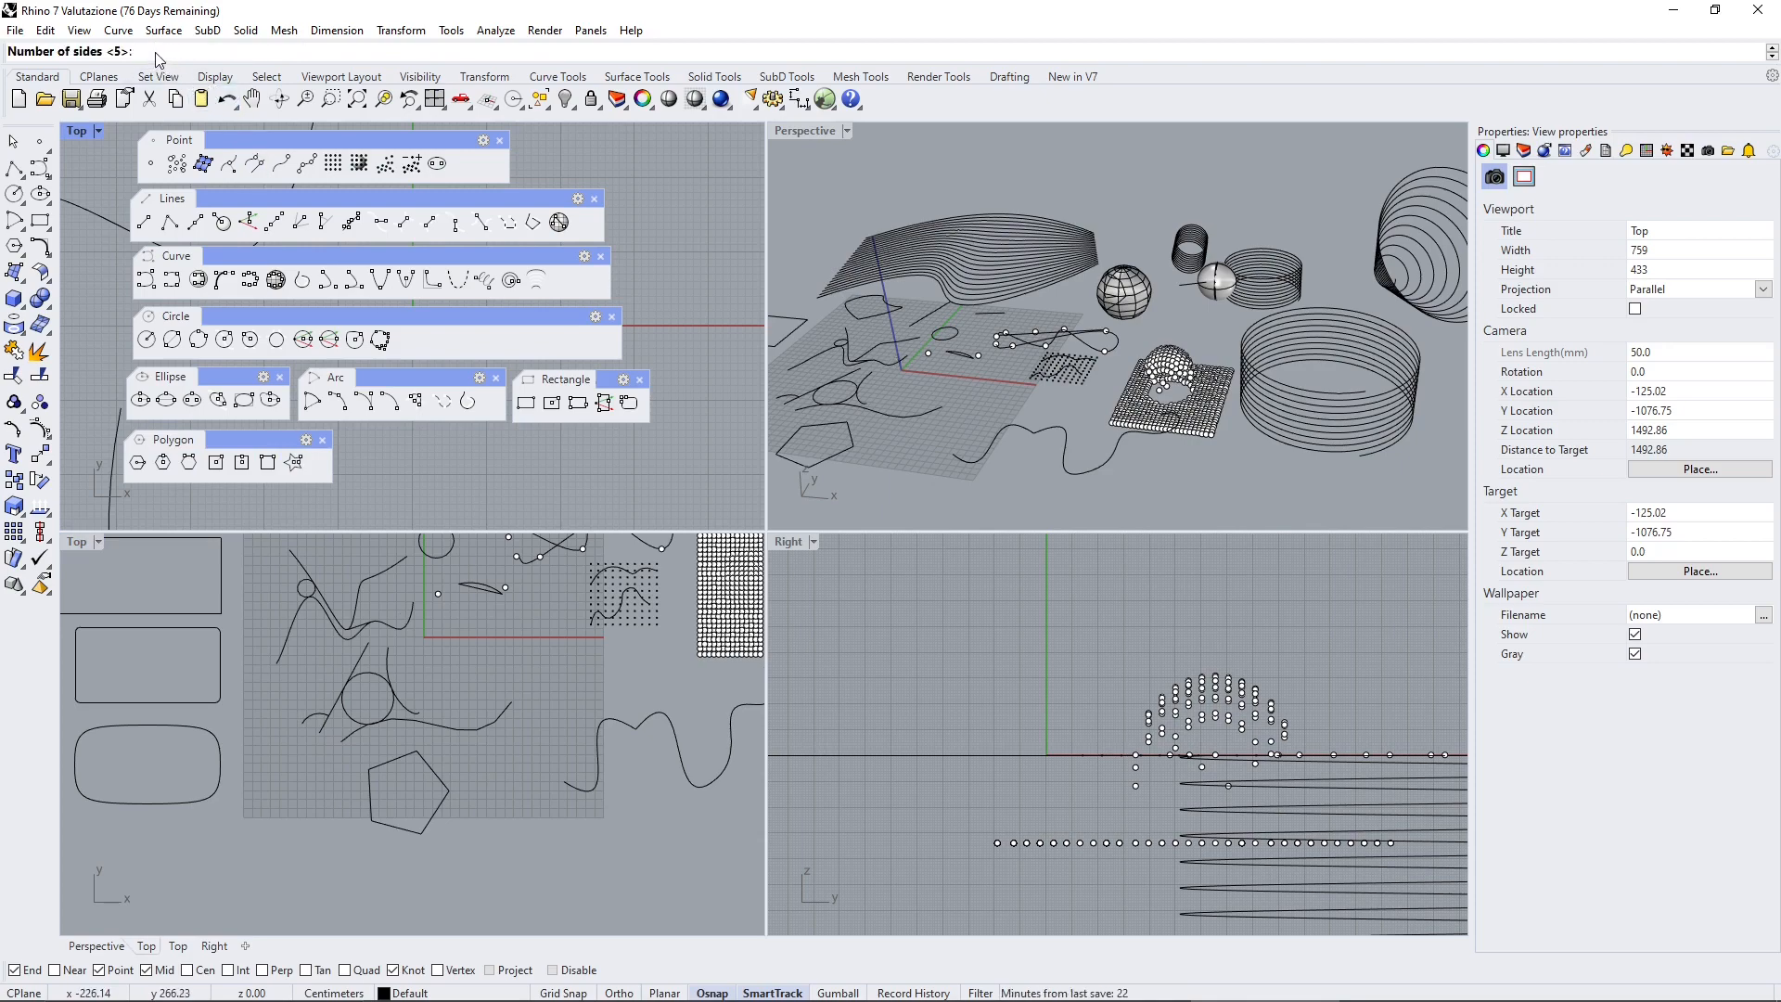
text(8)
key(Return)
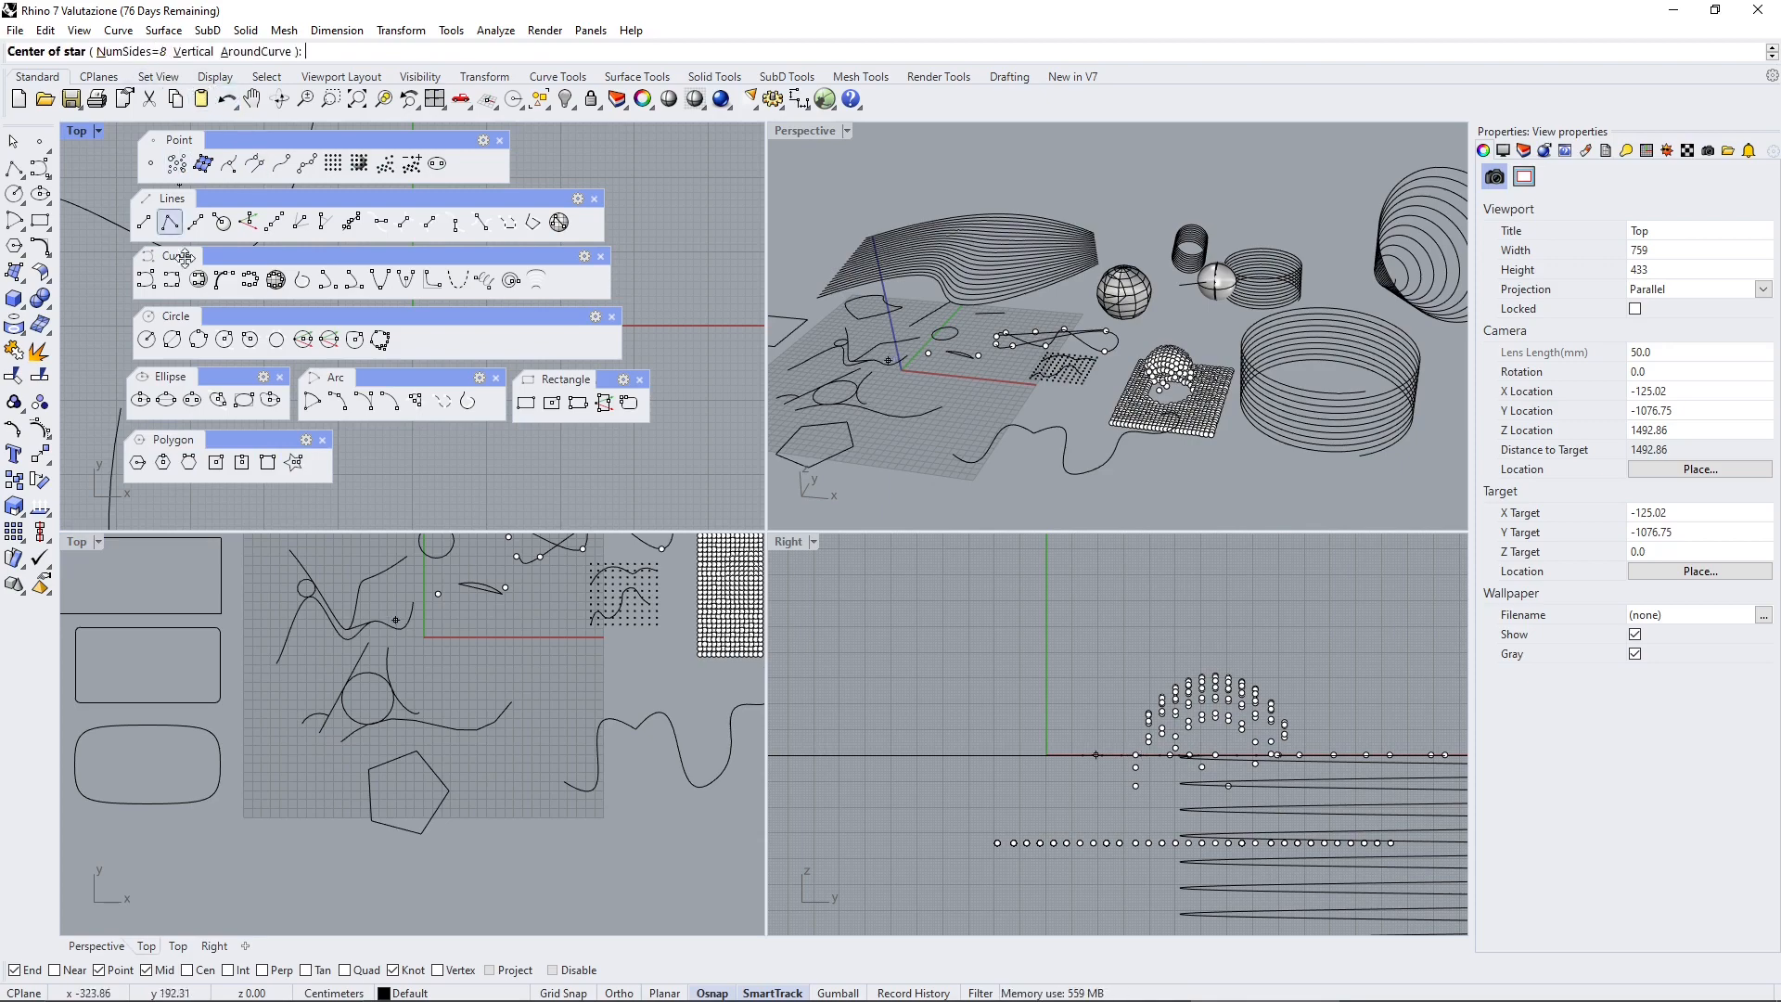
scroll(272, 788, up, 4)
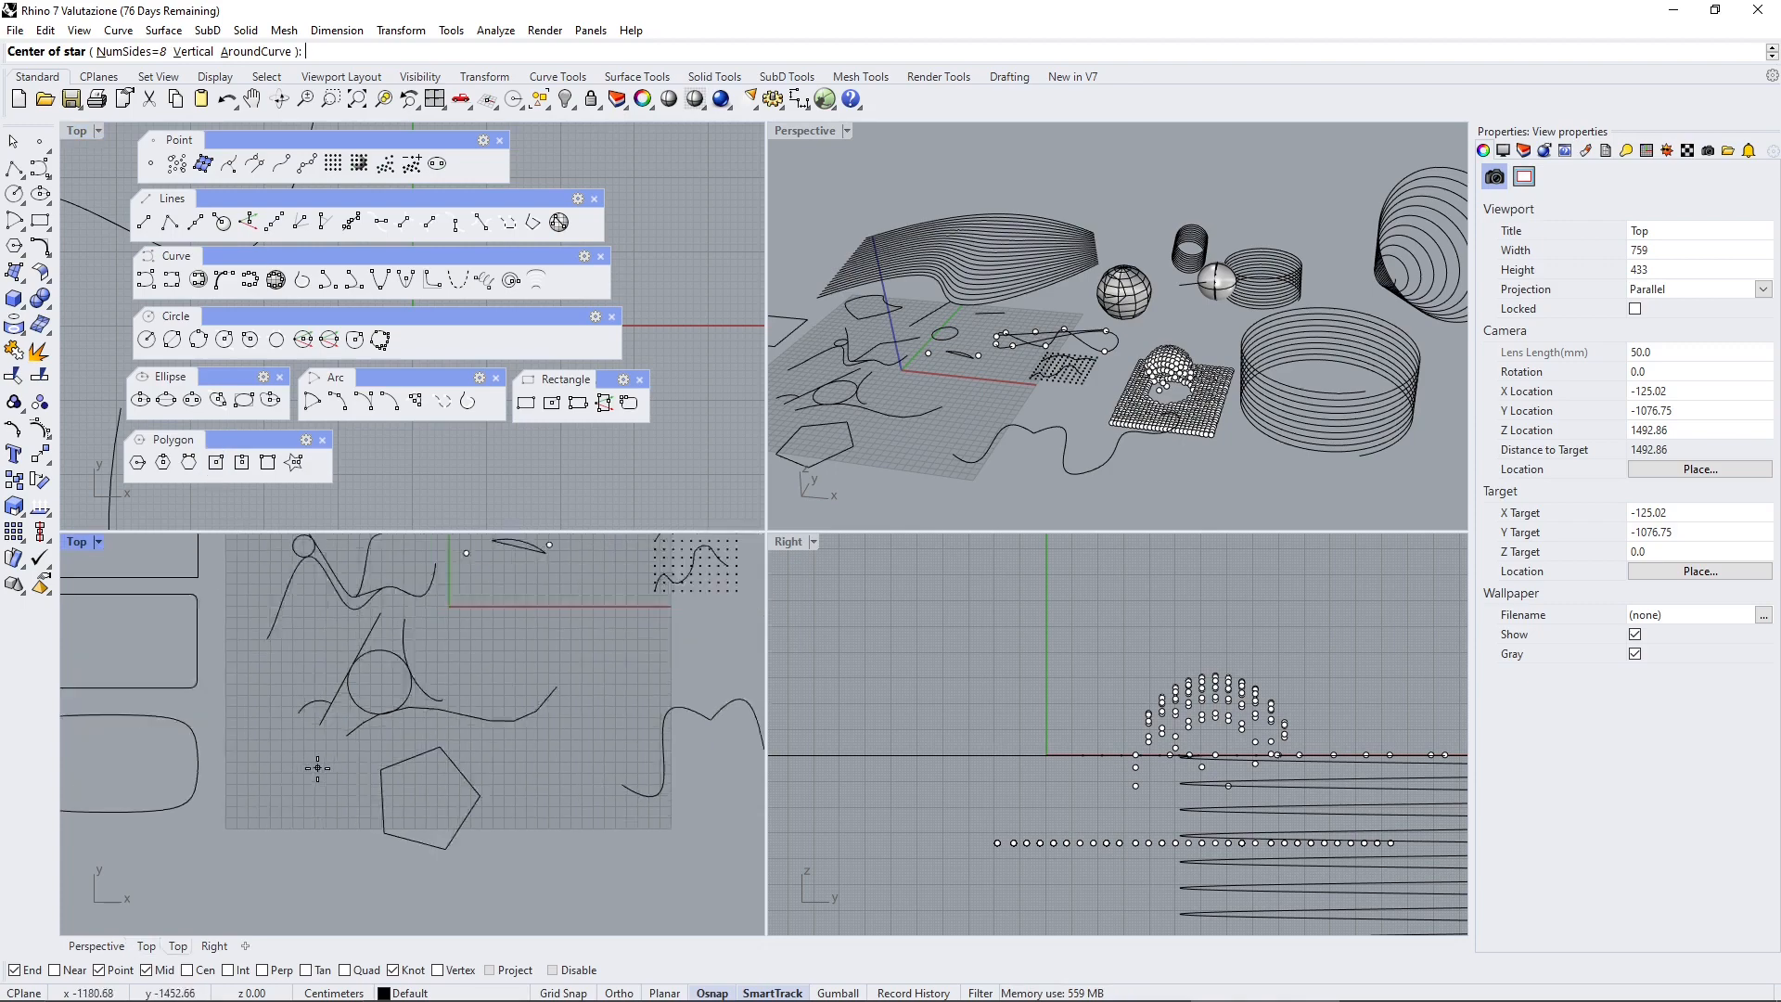
click(345, 722)
click(350, 787)
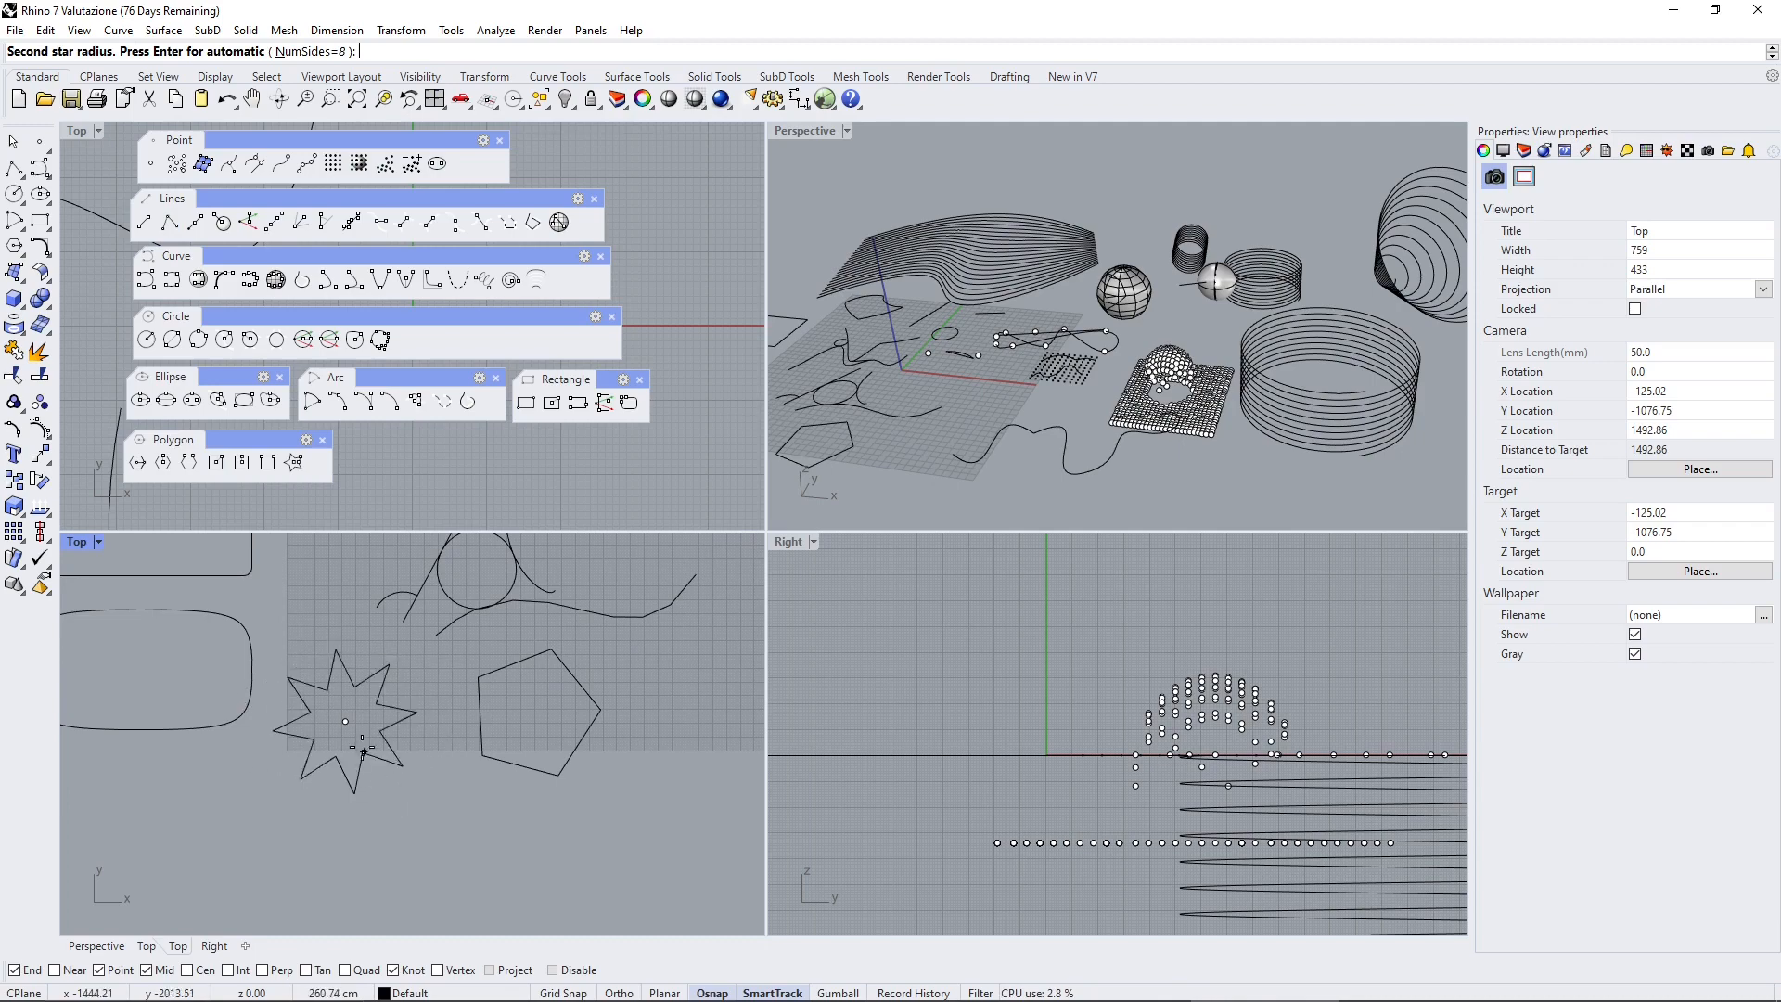
click(364, 749)
scroll(408, 665, down, 3)
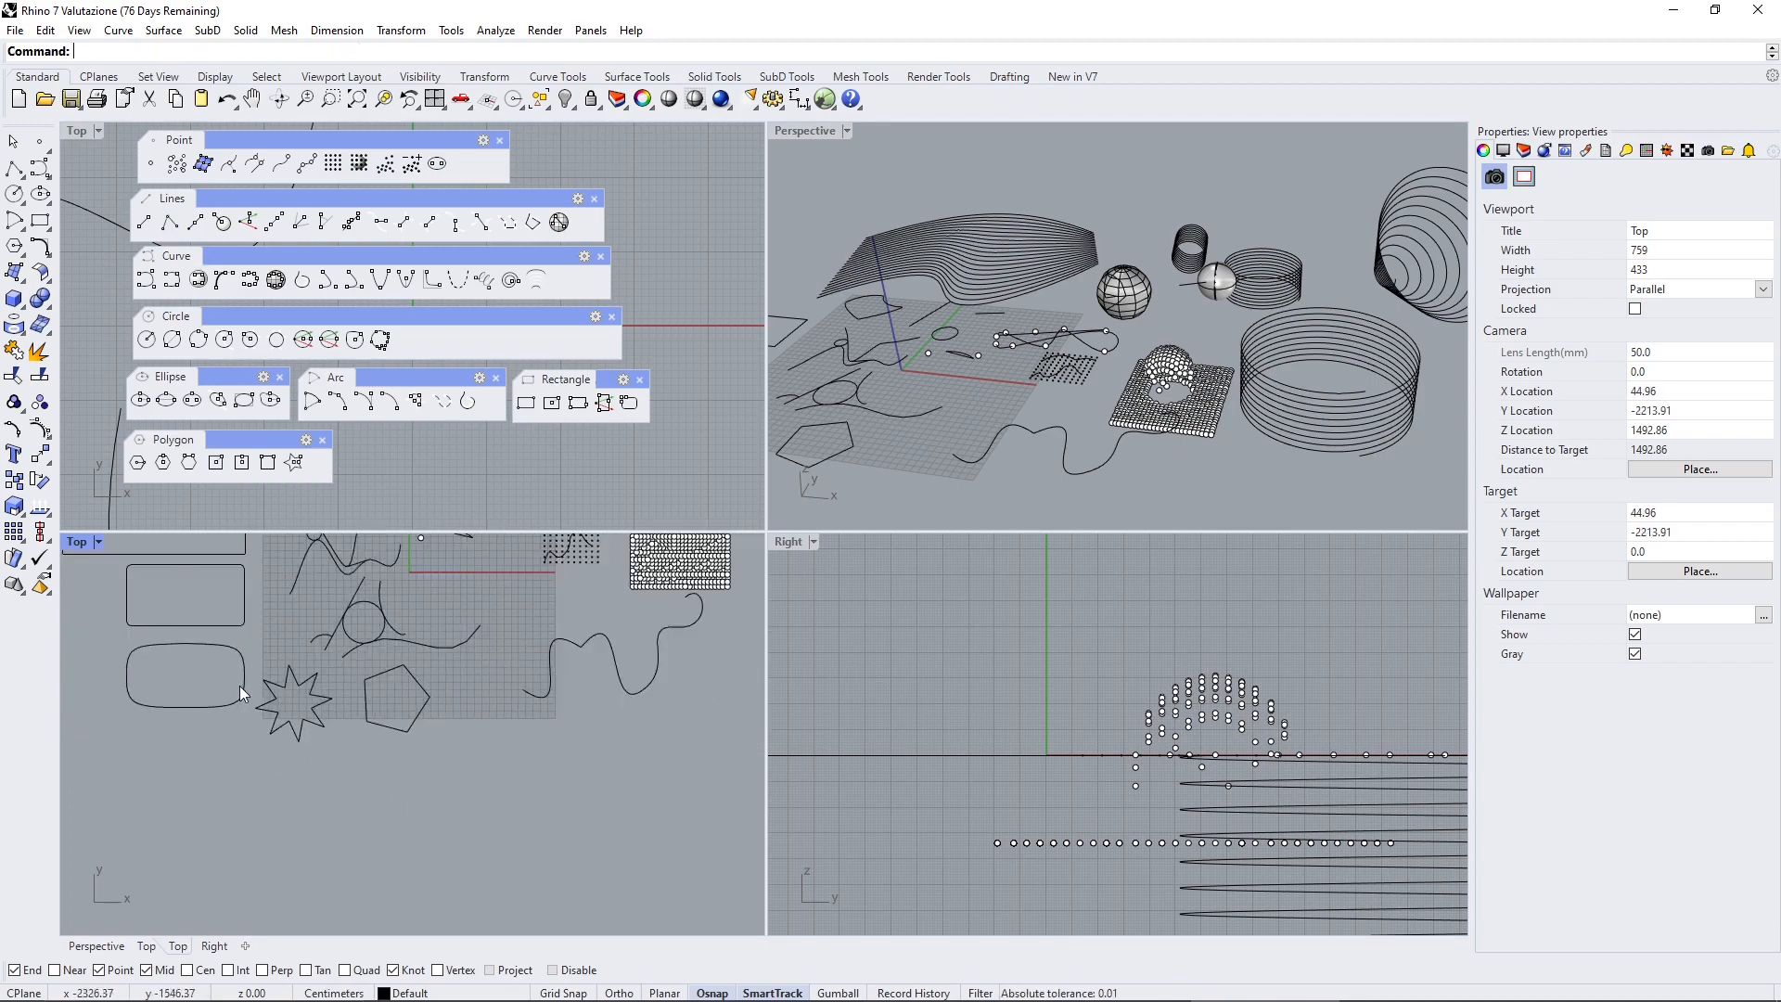
Draw an eight-pointed star with the AroundCurve option, centred on the long wavy curve beside the grid, with a second radius of about 210 cm
scroll(408, 665, up, 3)
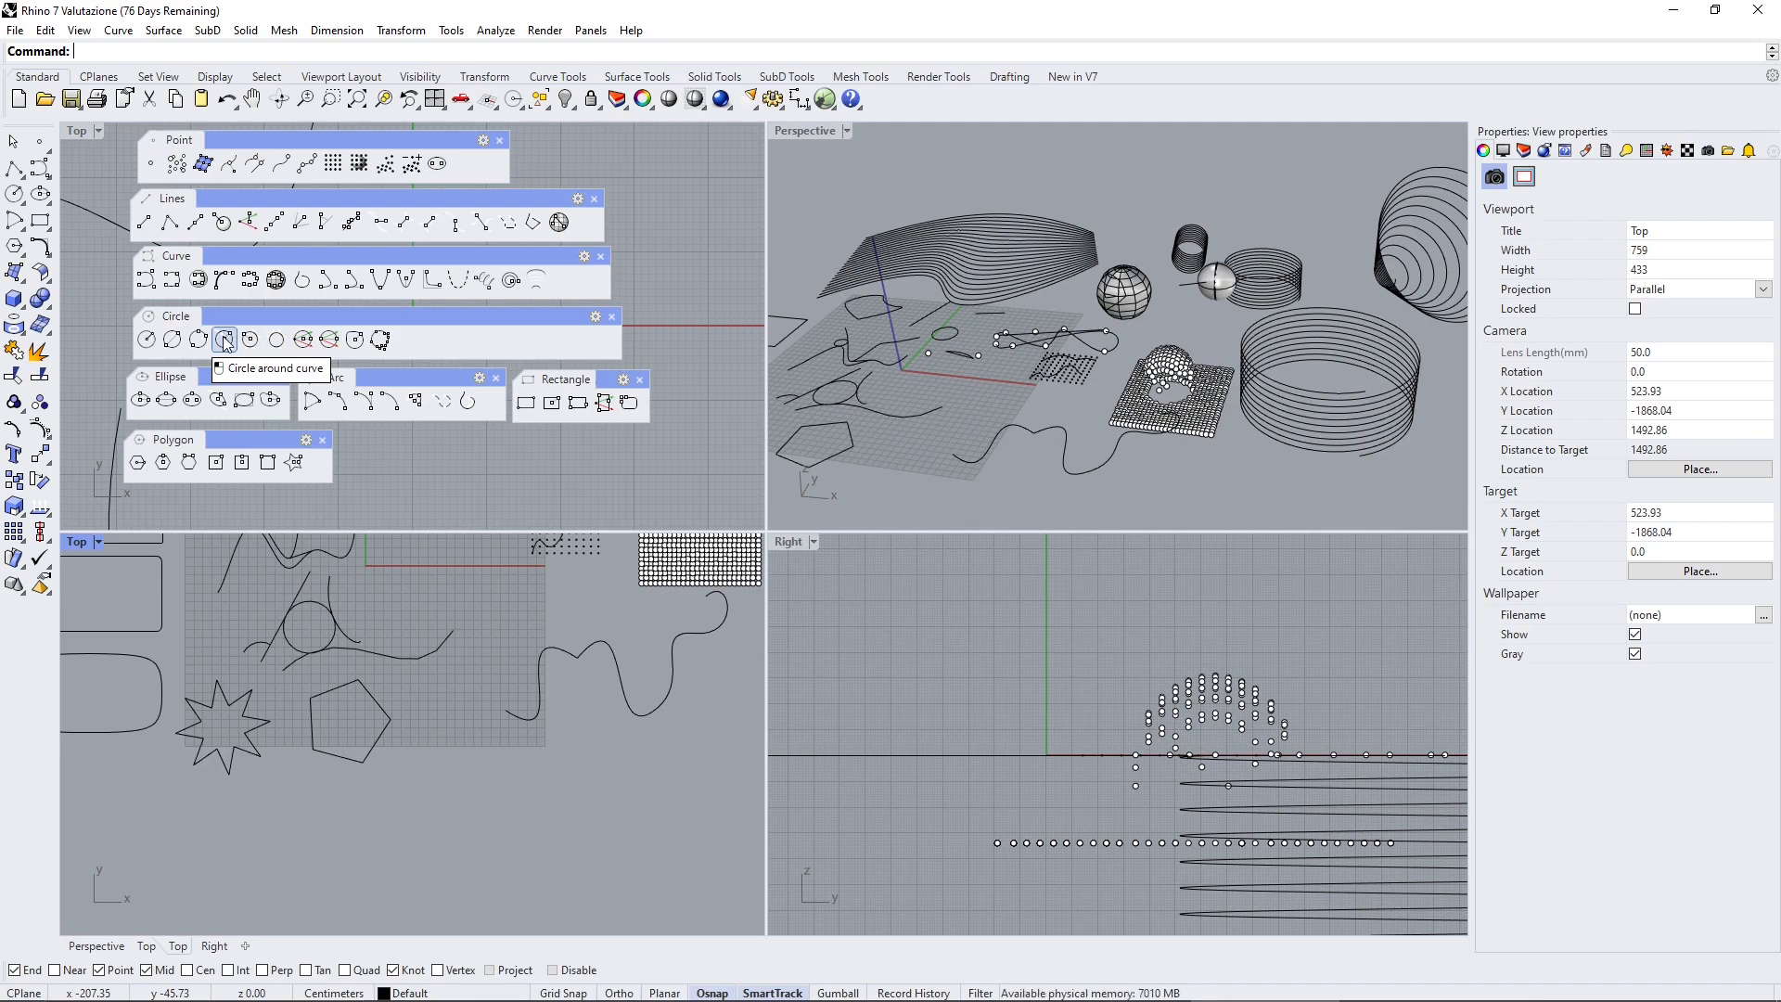
click(293, 463)
click(259, 51)
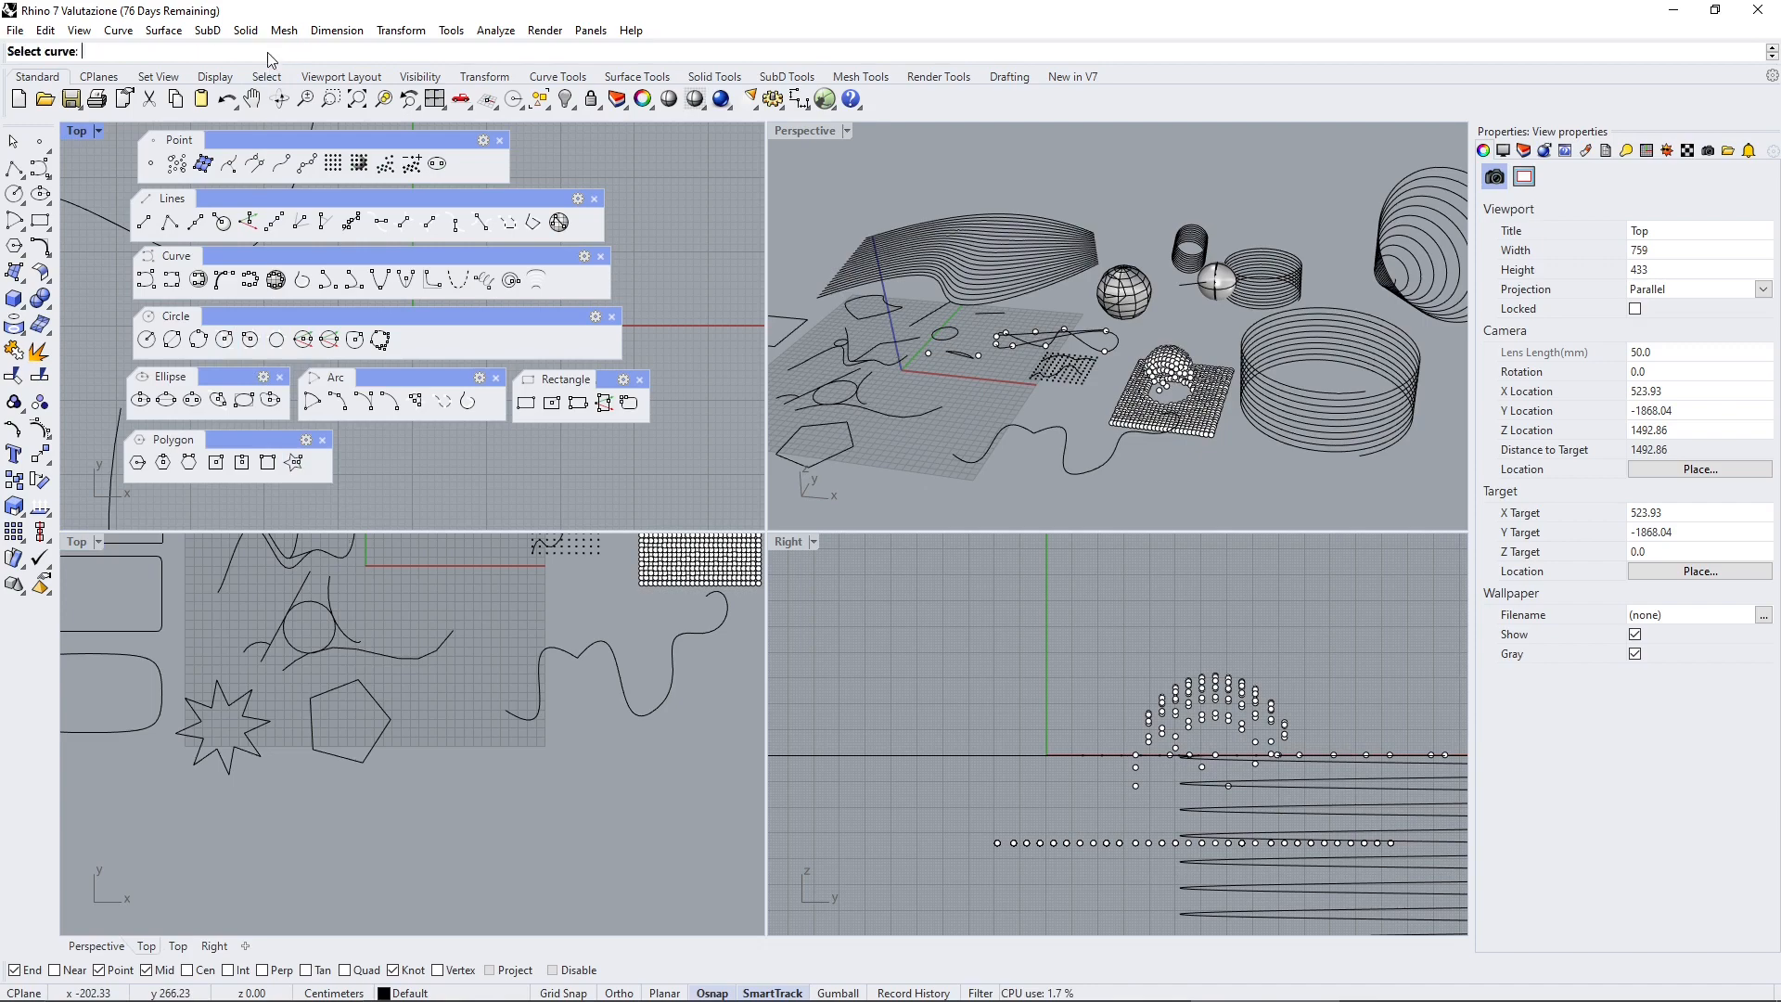
scroll(484, 707, down, 4)
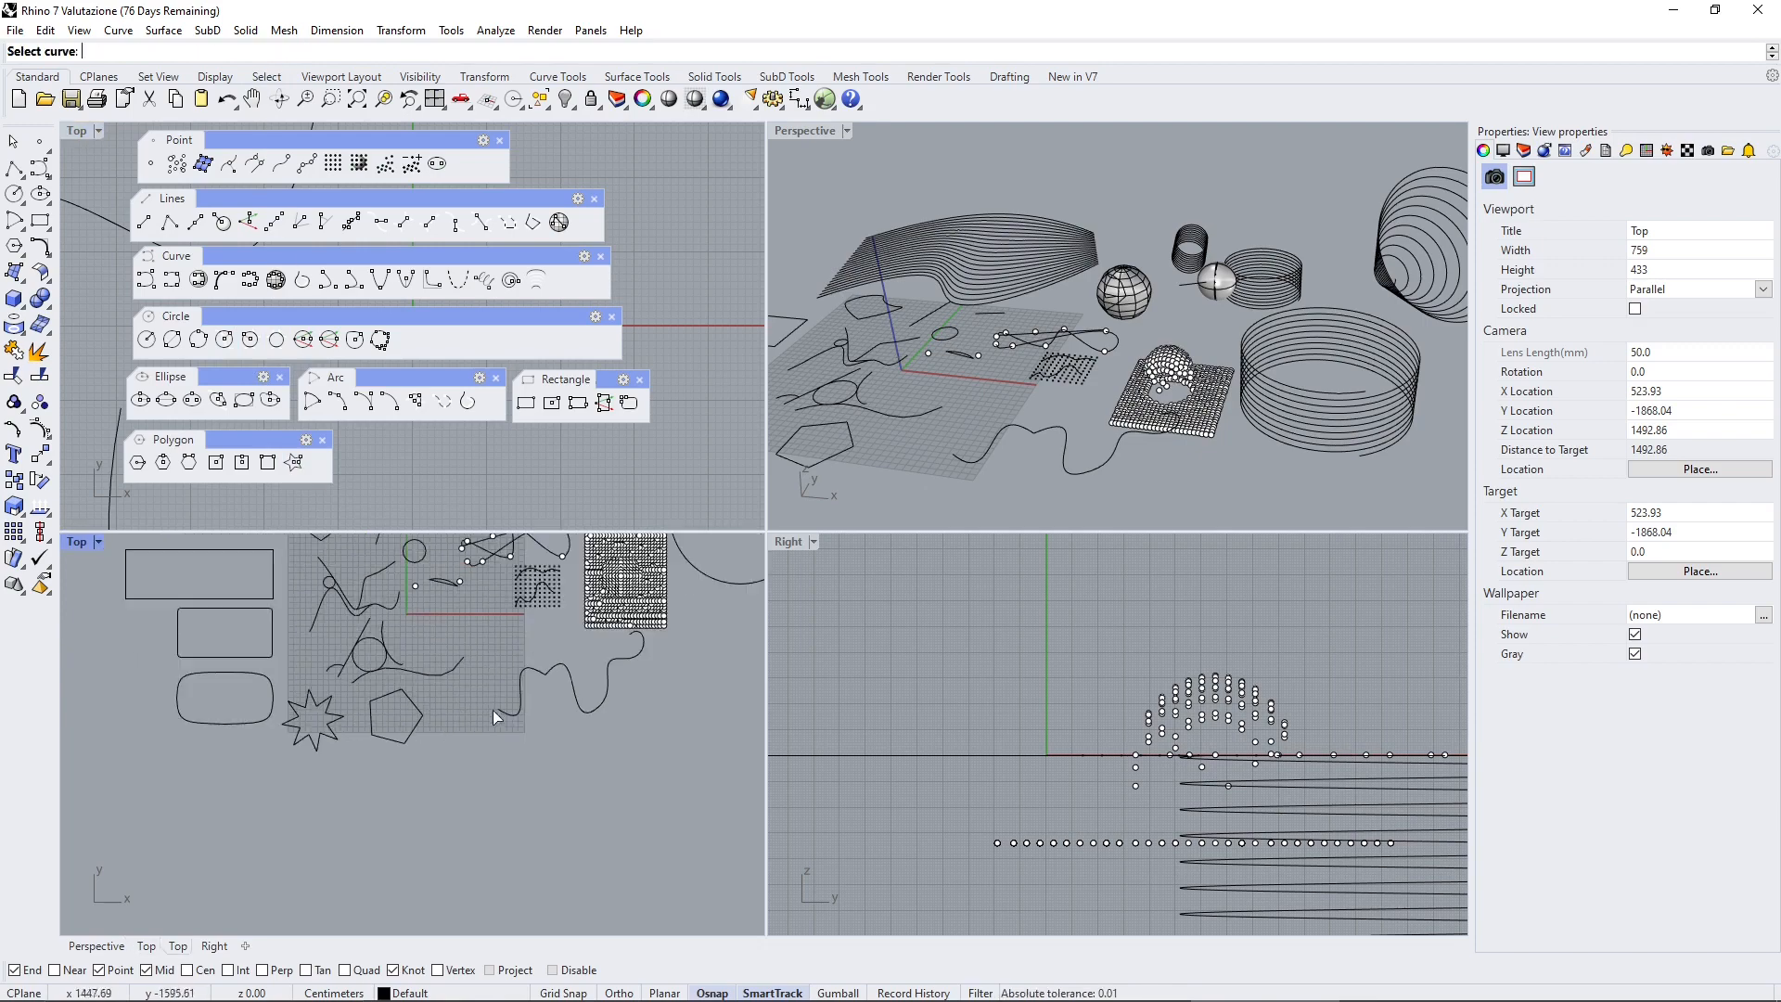
scroll(614, 675, up, 6)
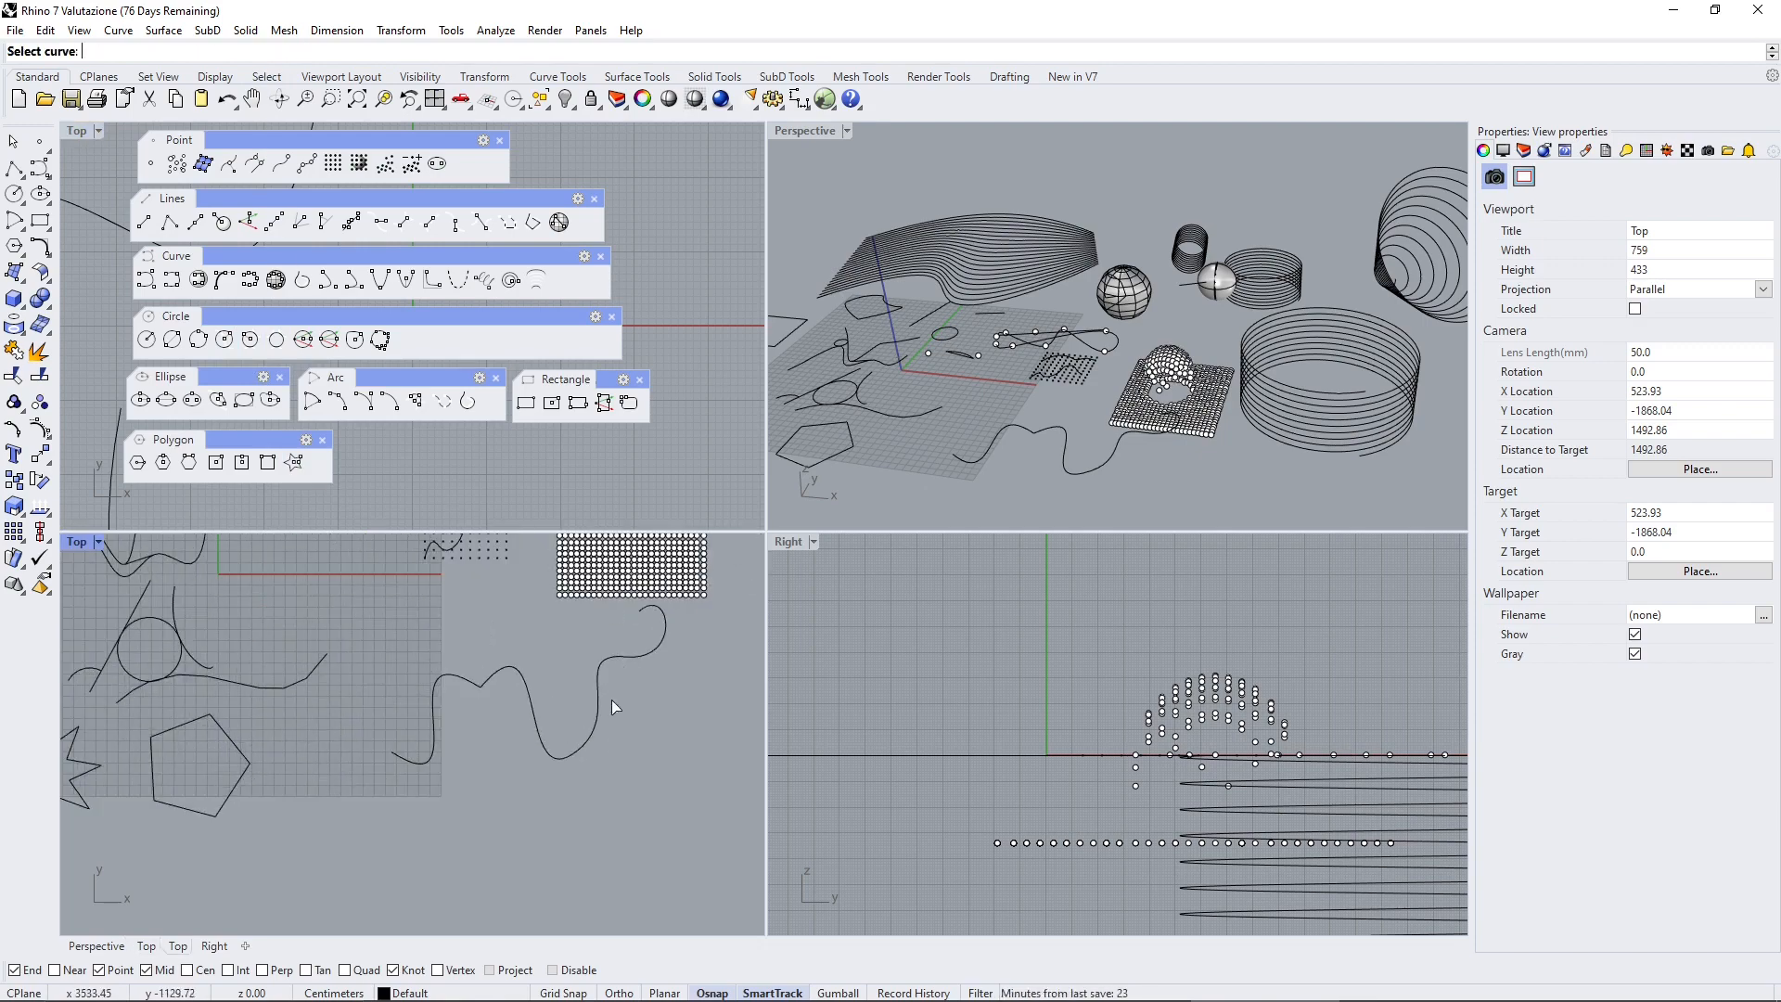
click(586, 738)
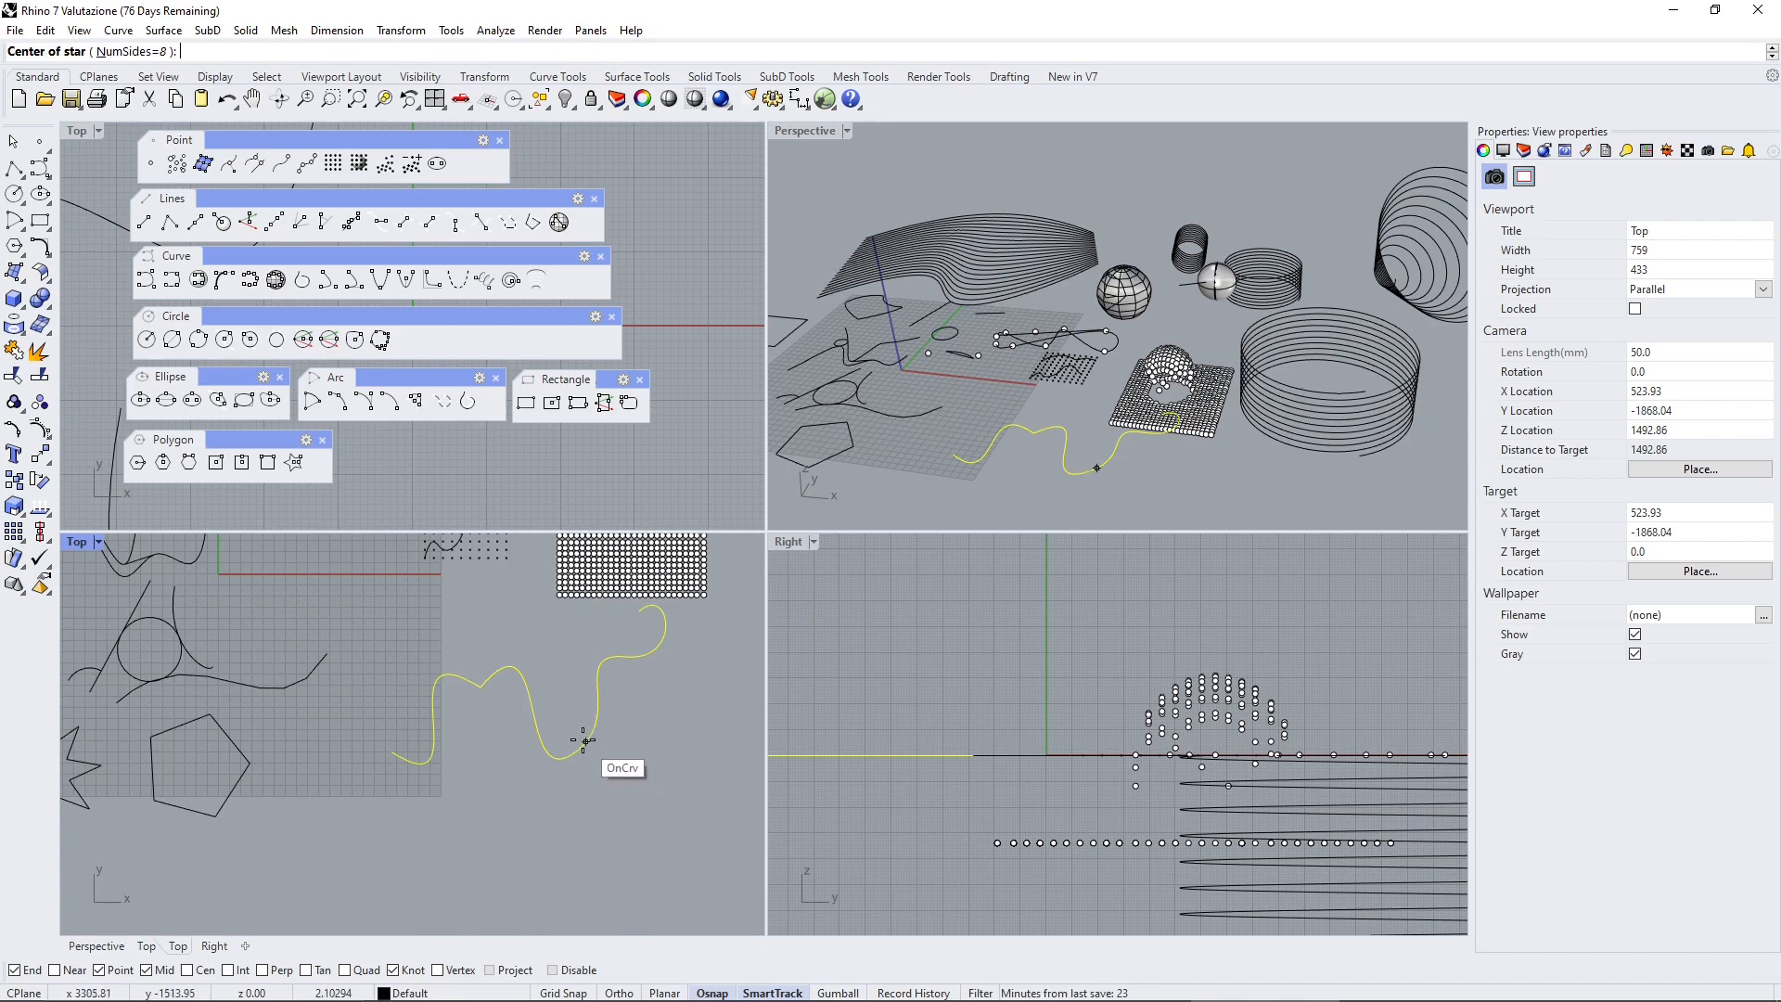
click(596, 719)
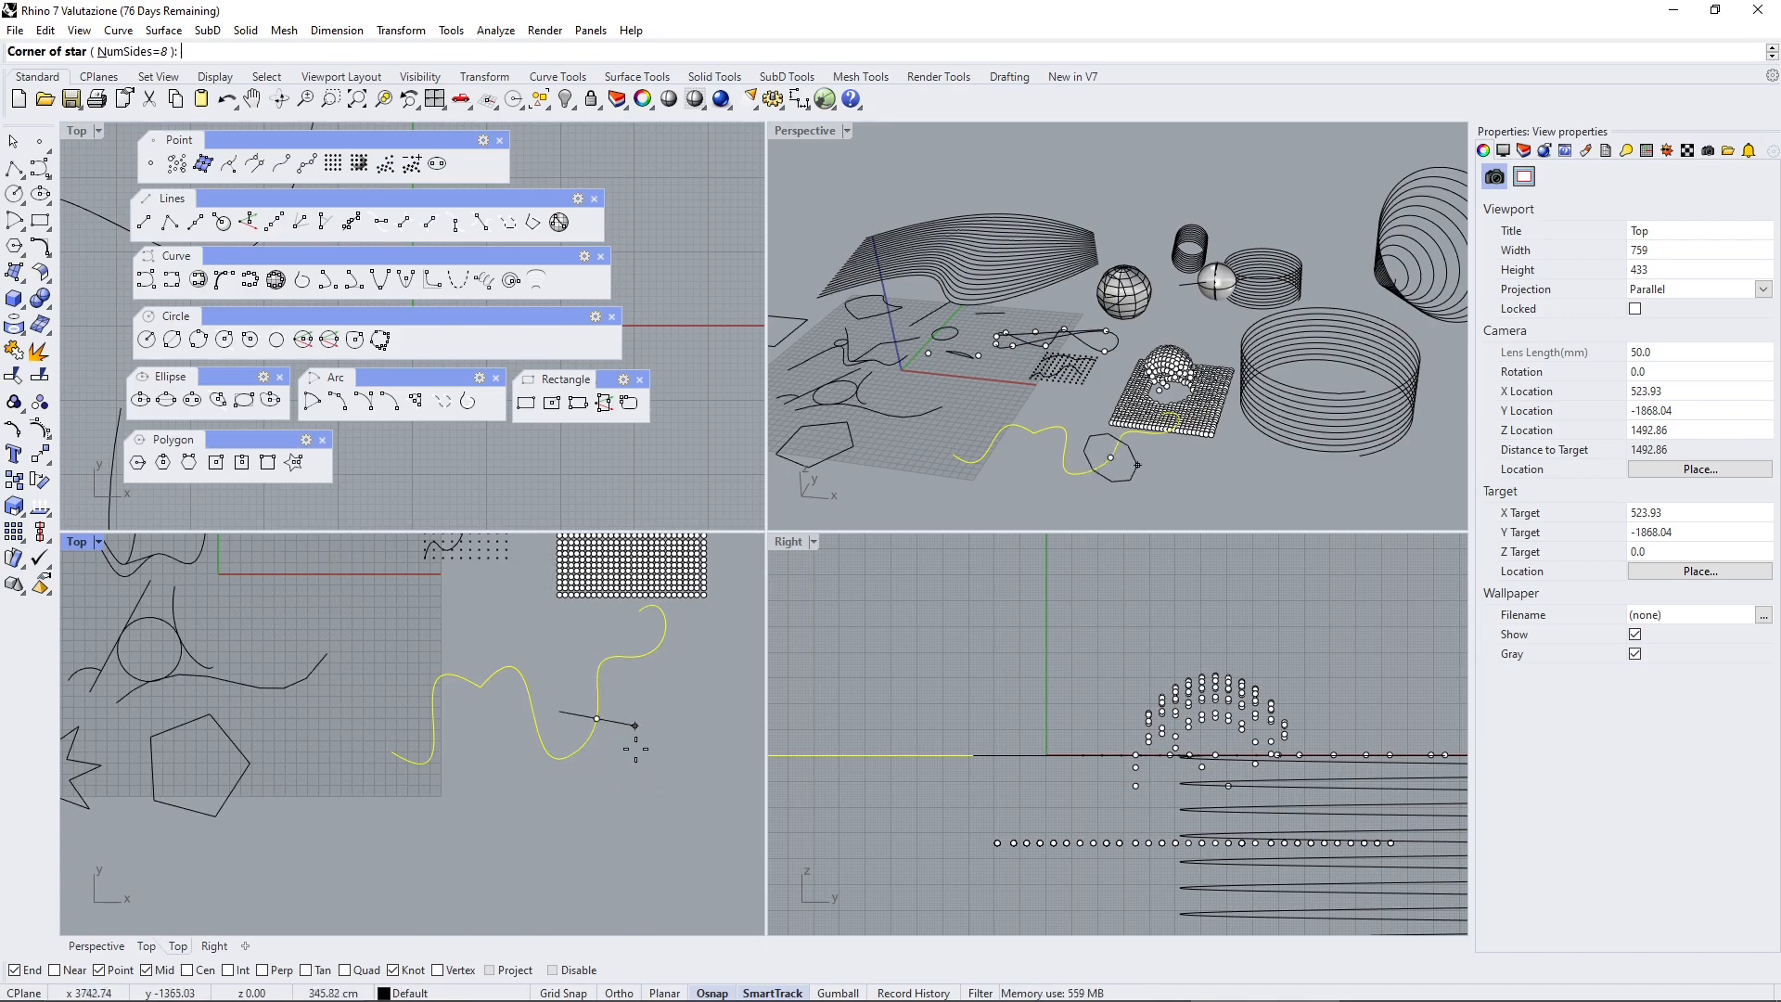
click(618, 738)
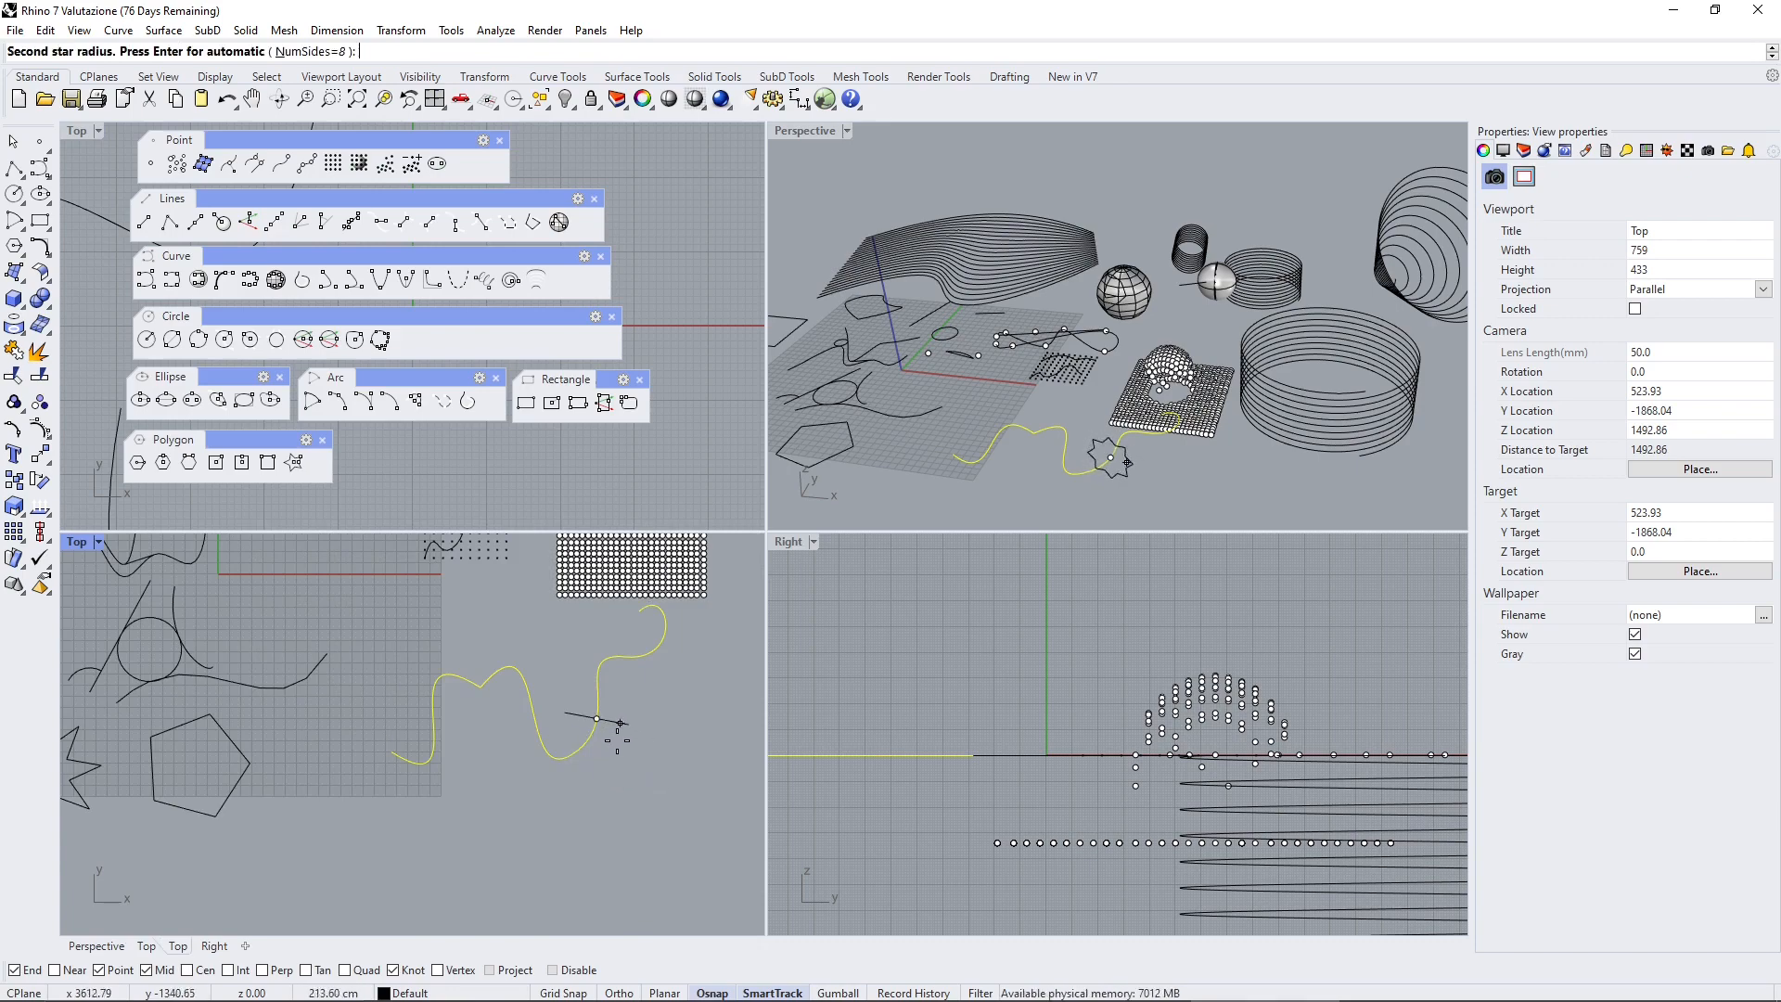
click(615, 739)
Examine in the Perspective and Top views how the star on the wavy curve is oriented relative to that curve
scroll(1175, 410, up, 4)
right_drag(1175, 409, 965, 456)
click(956, 471)
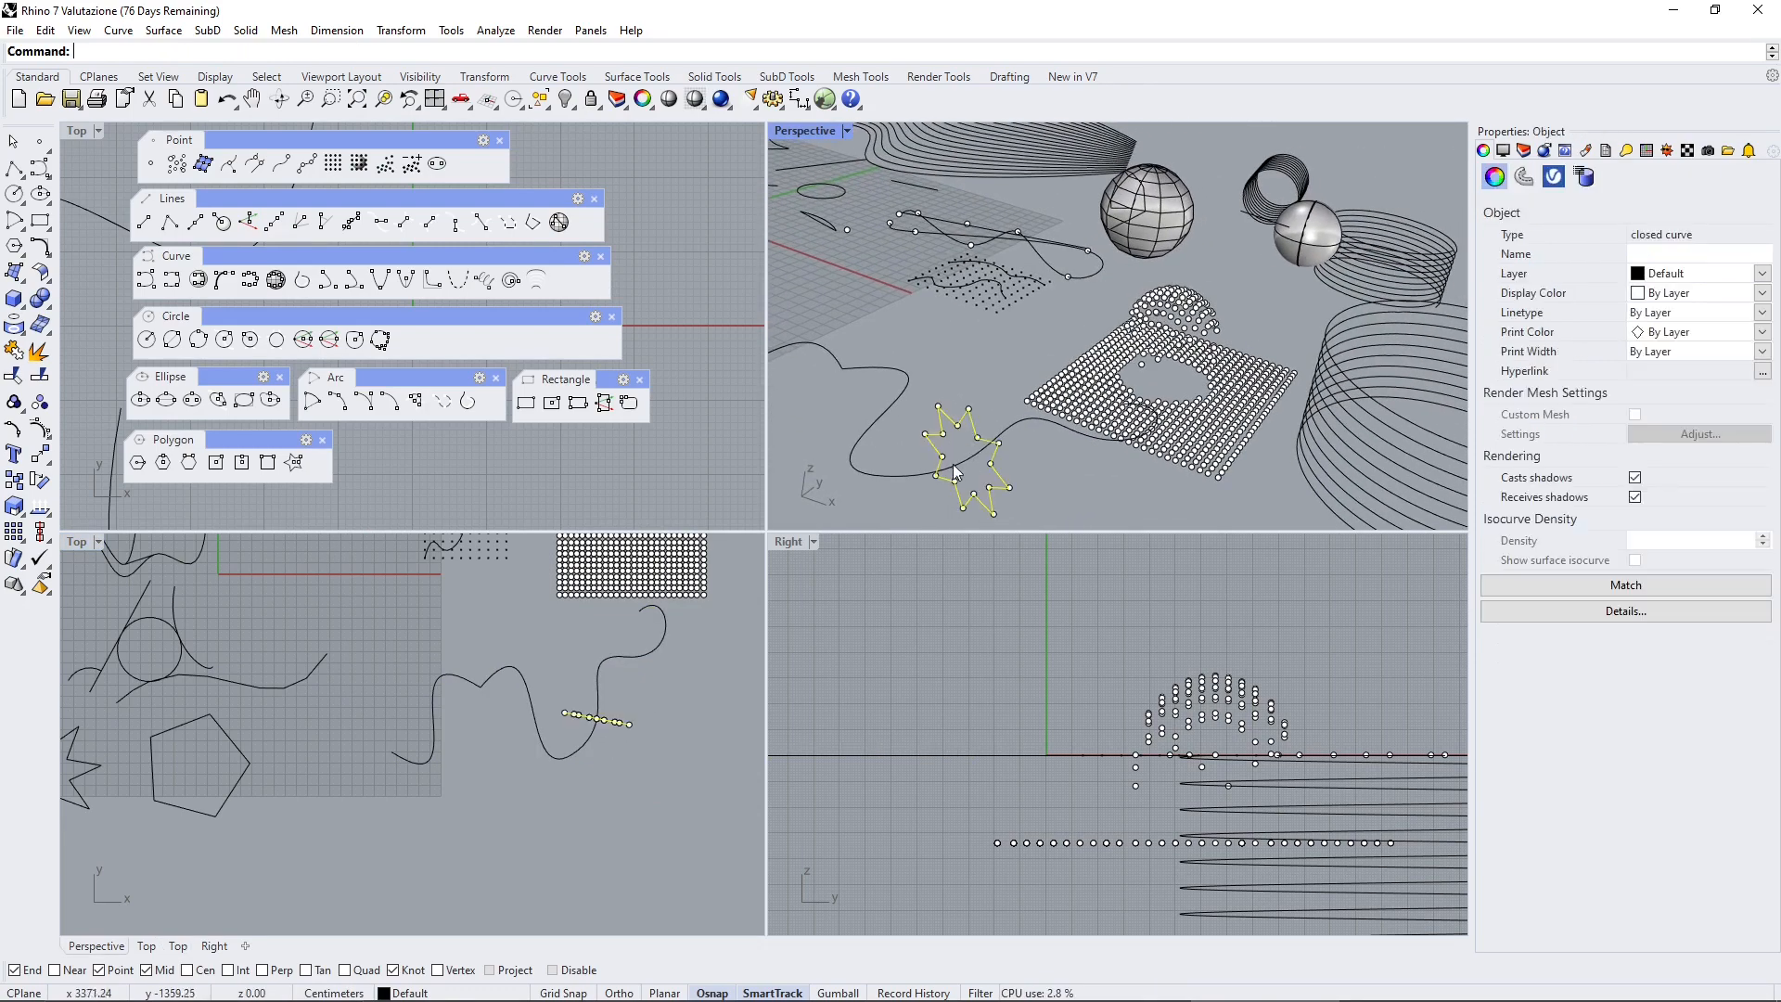
click(856, 475)
key(F10)
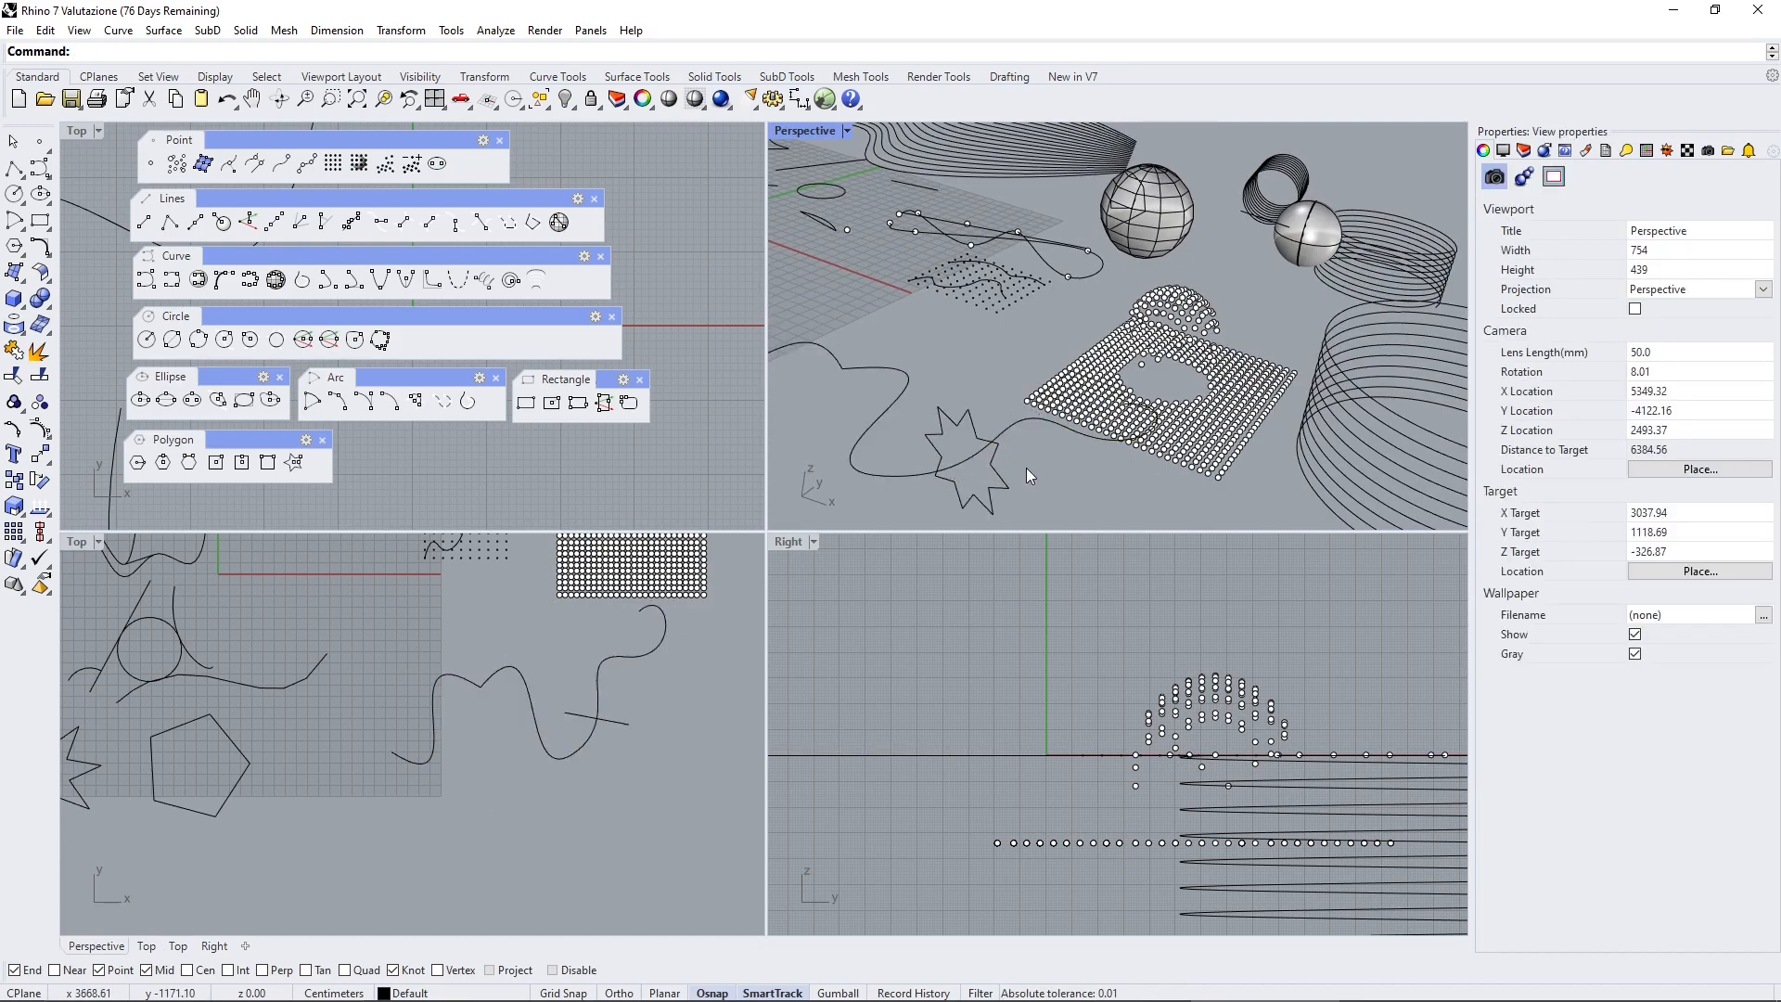
mouse_move(1025, 468)
right_down()
mouse_move(965, 456)
mouse_move(993, 473)
right_up()
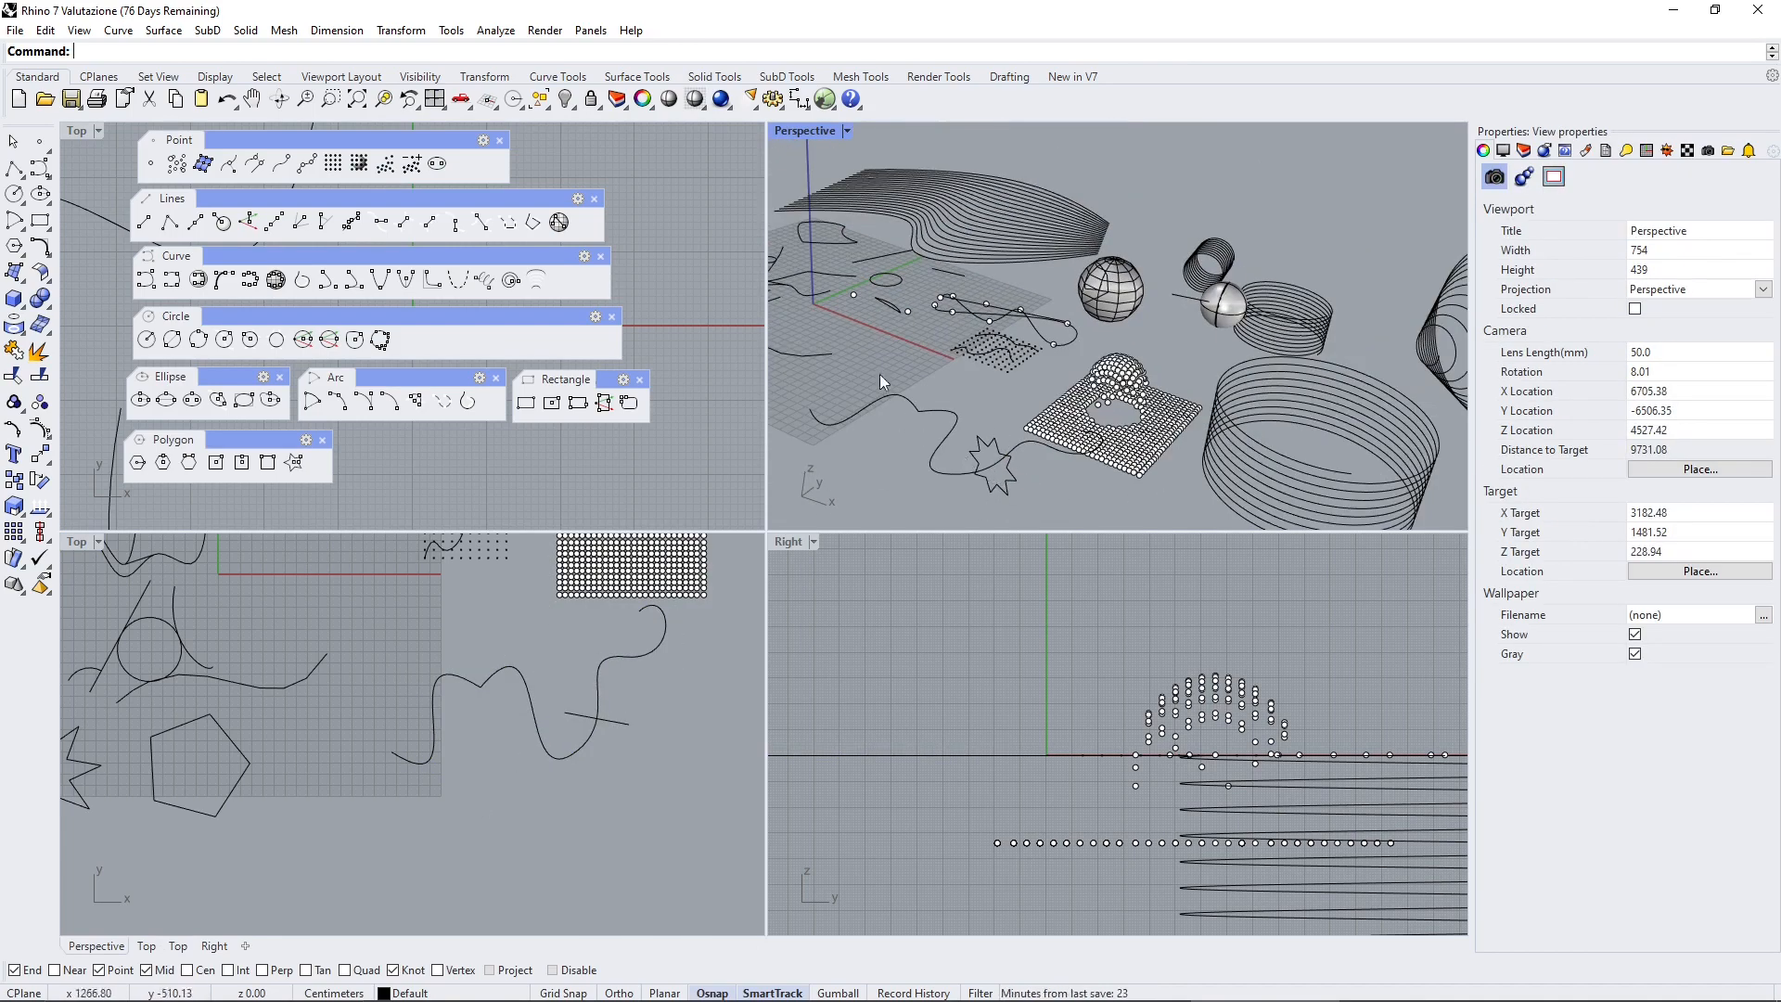
click(609, 721)
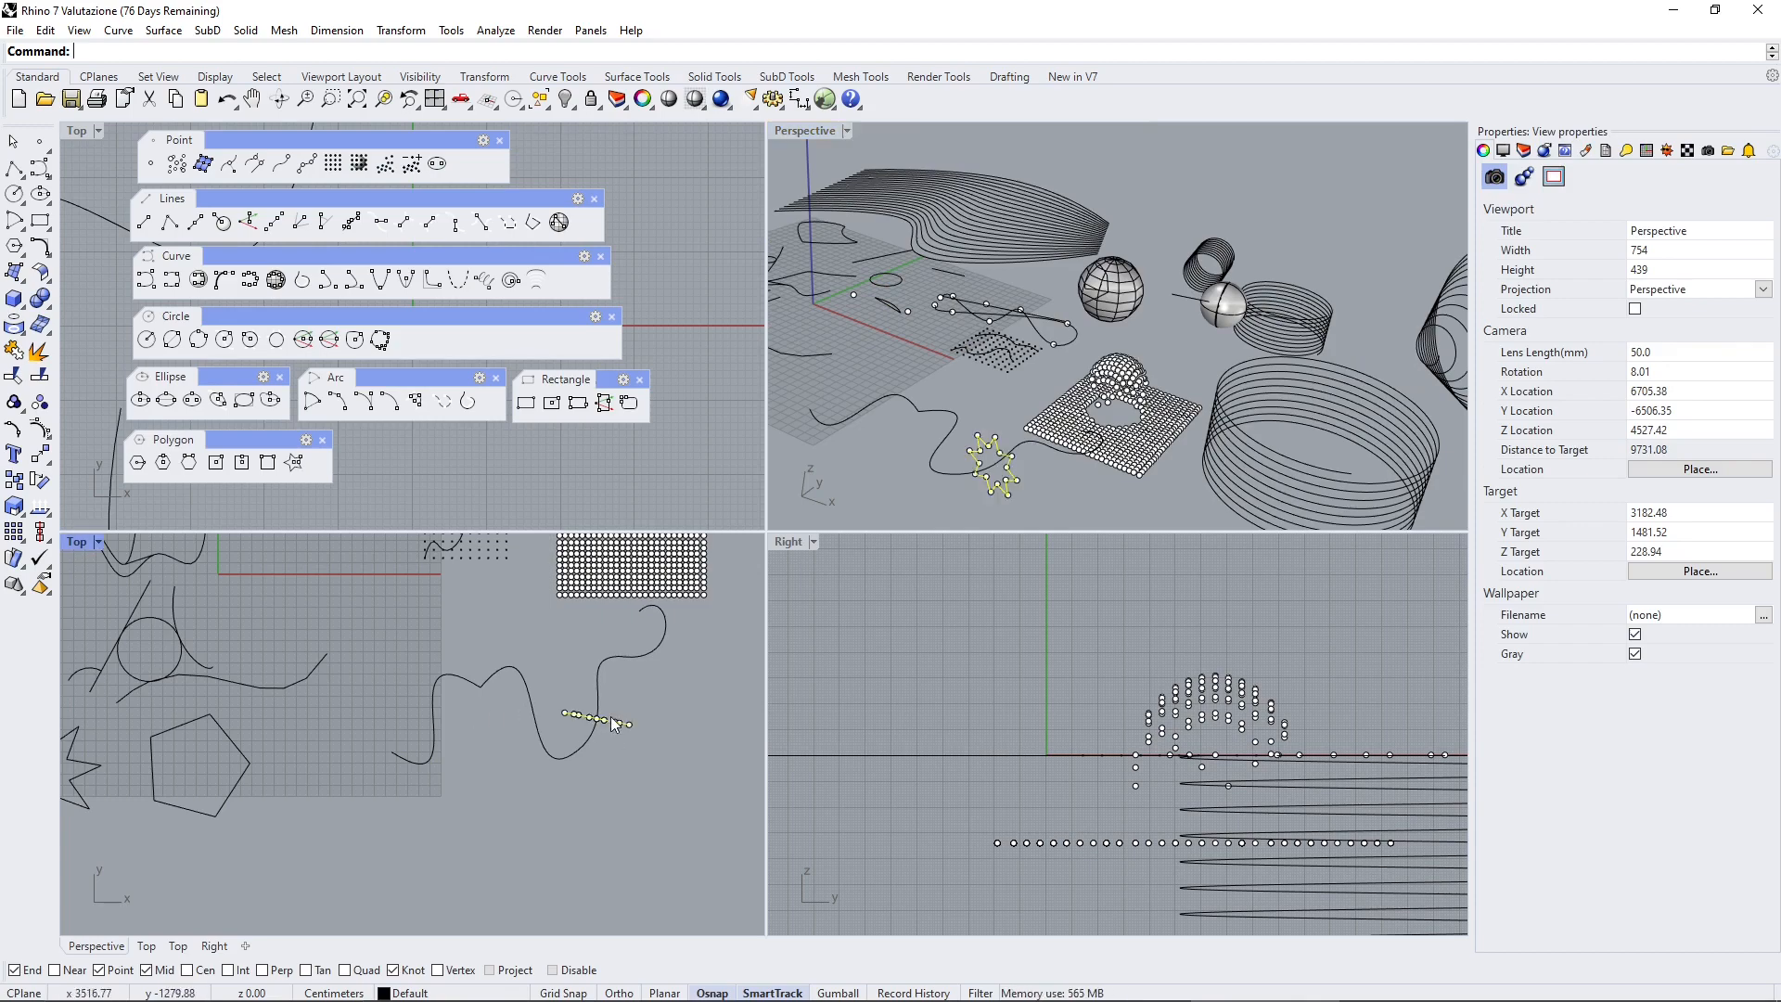
click(618, 765)
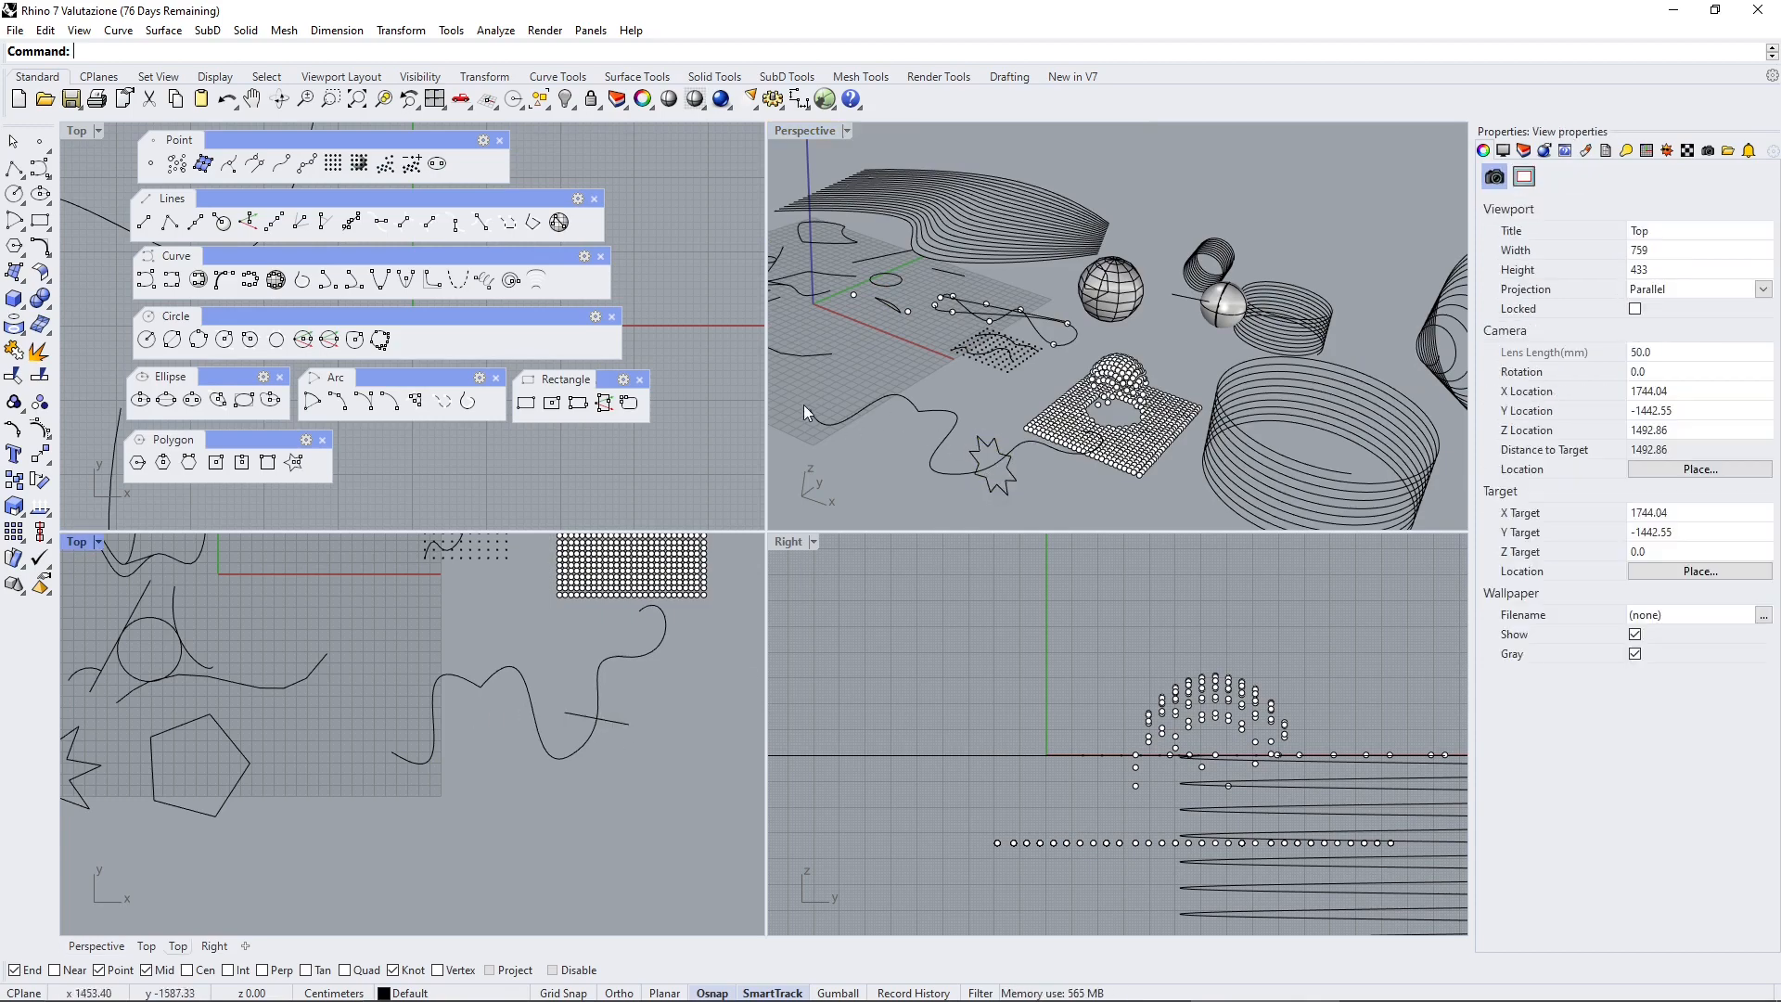
scroll(616, 742, down, 6)
right_drag(488, 707, 479, 776)
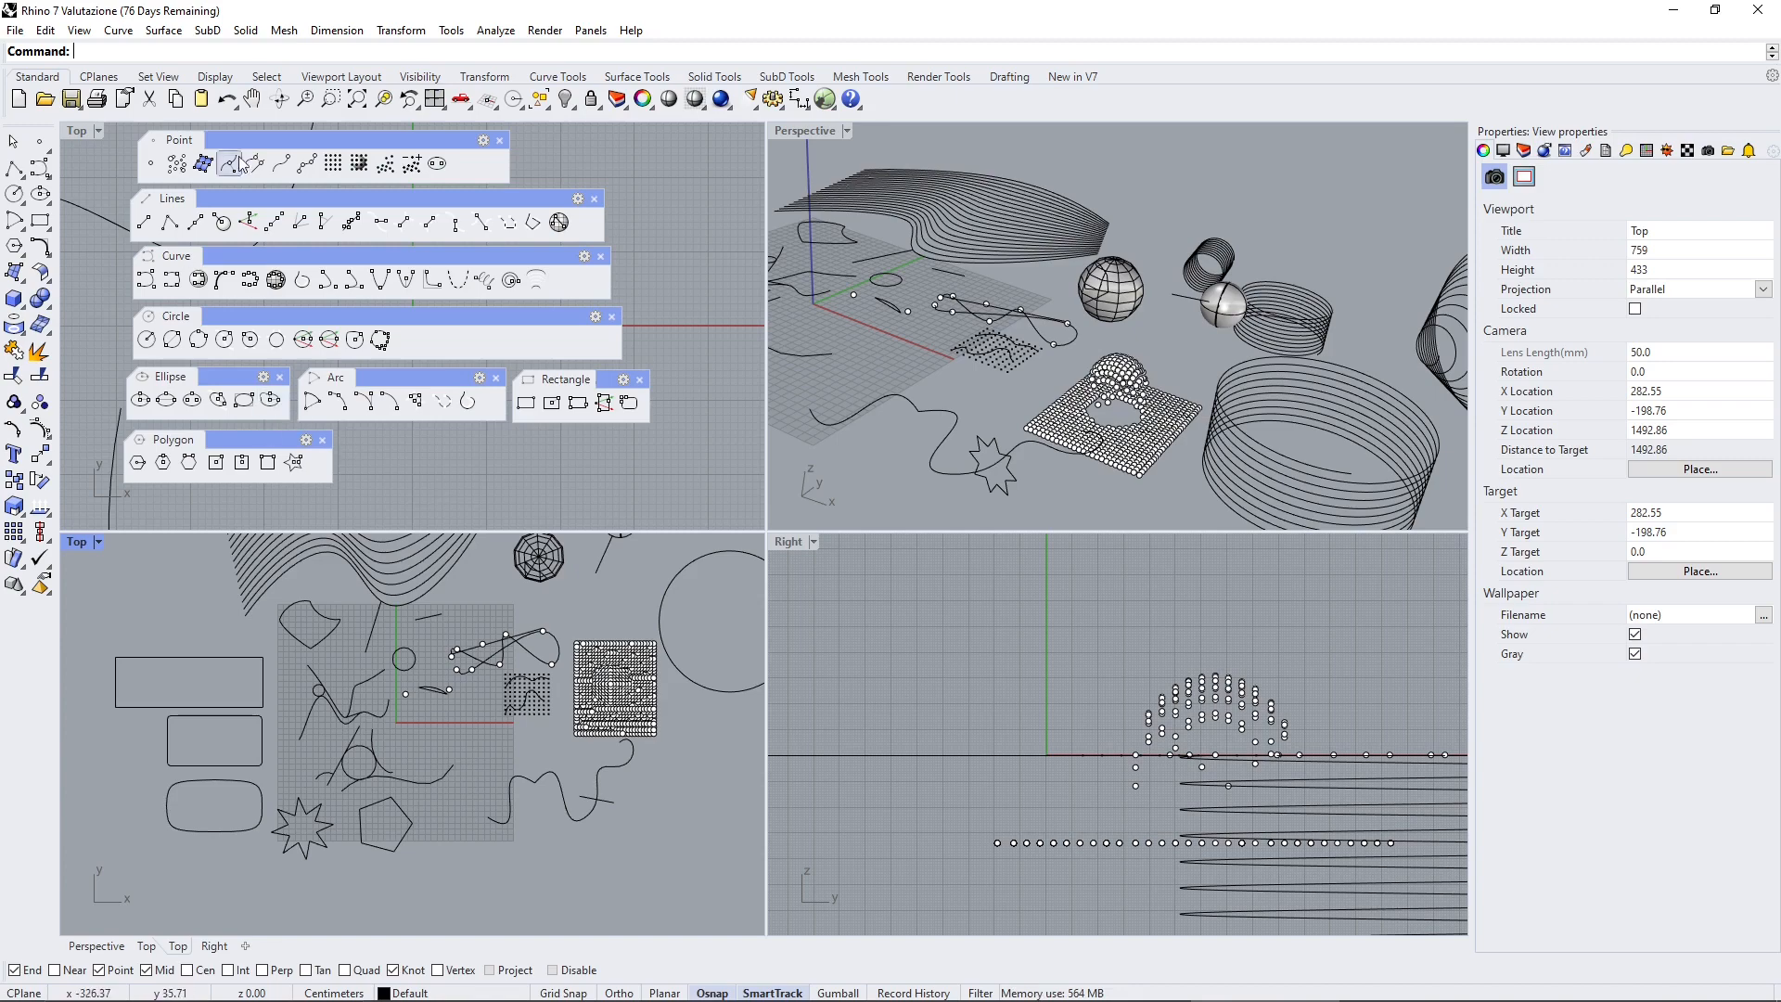
click(461, 465)
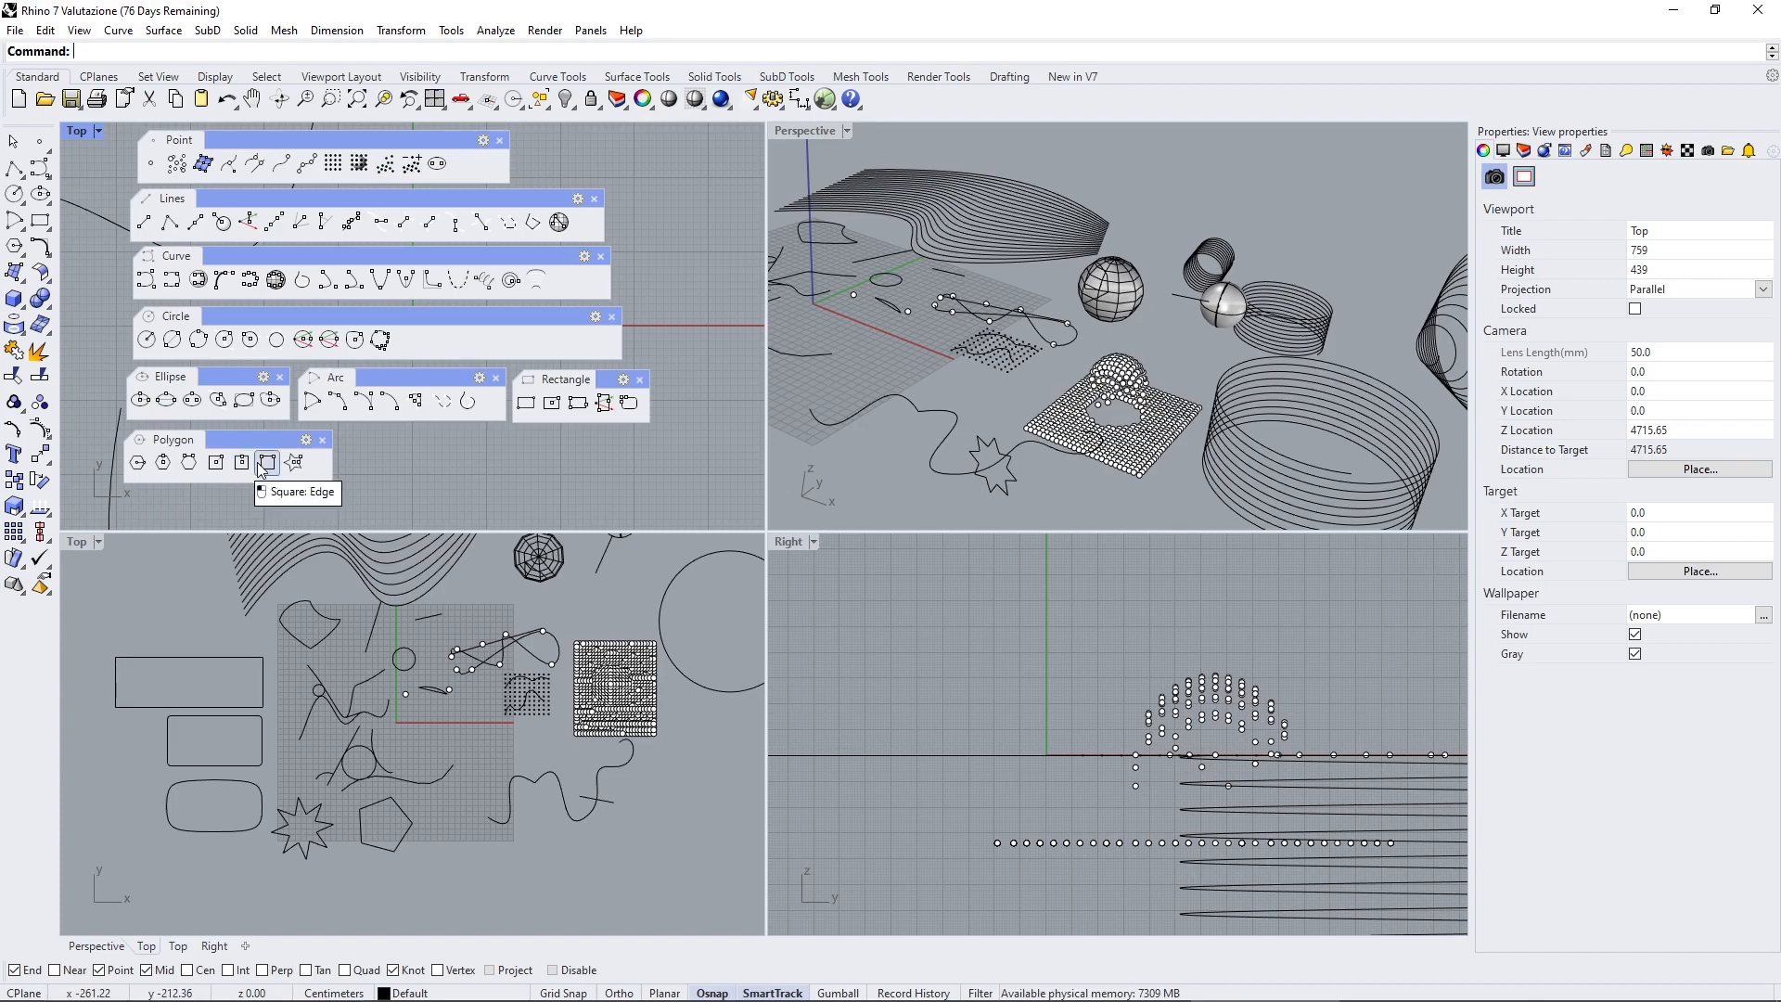
drag(250, 439, 256, 440)
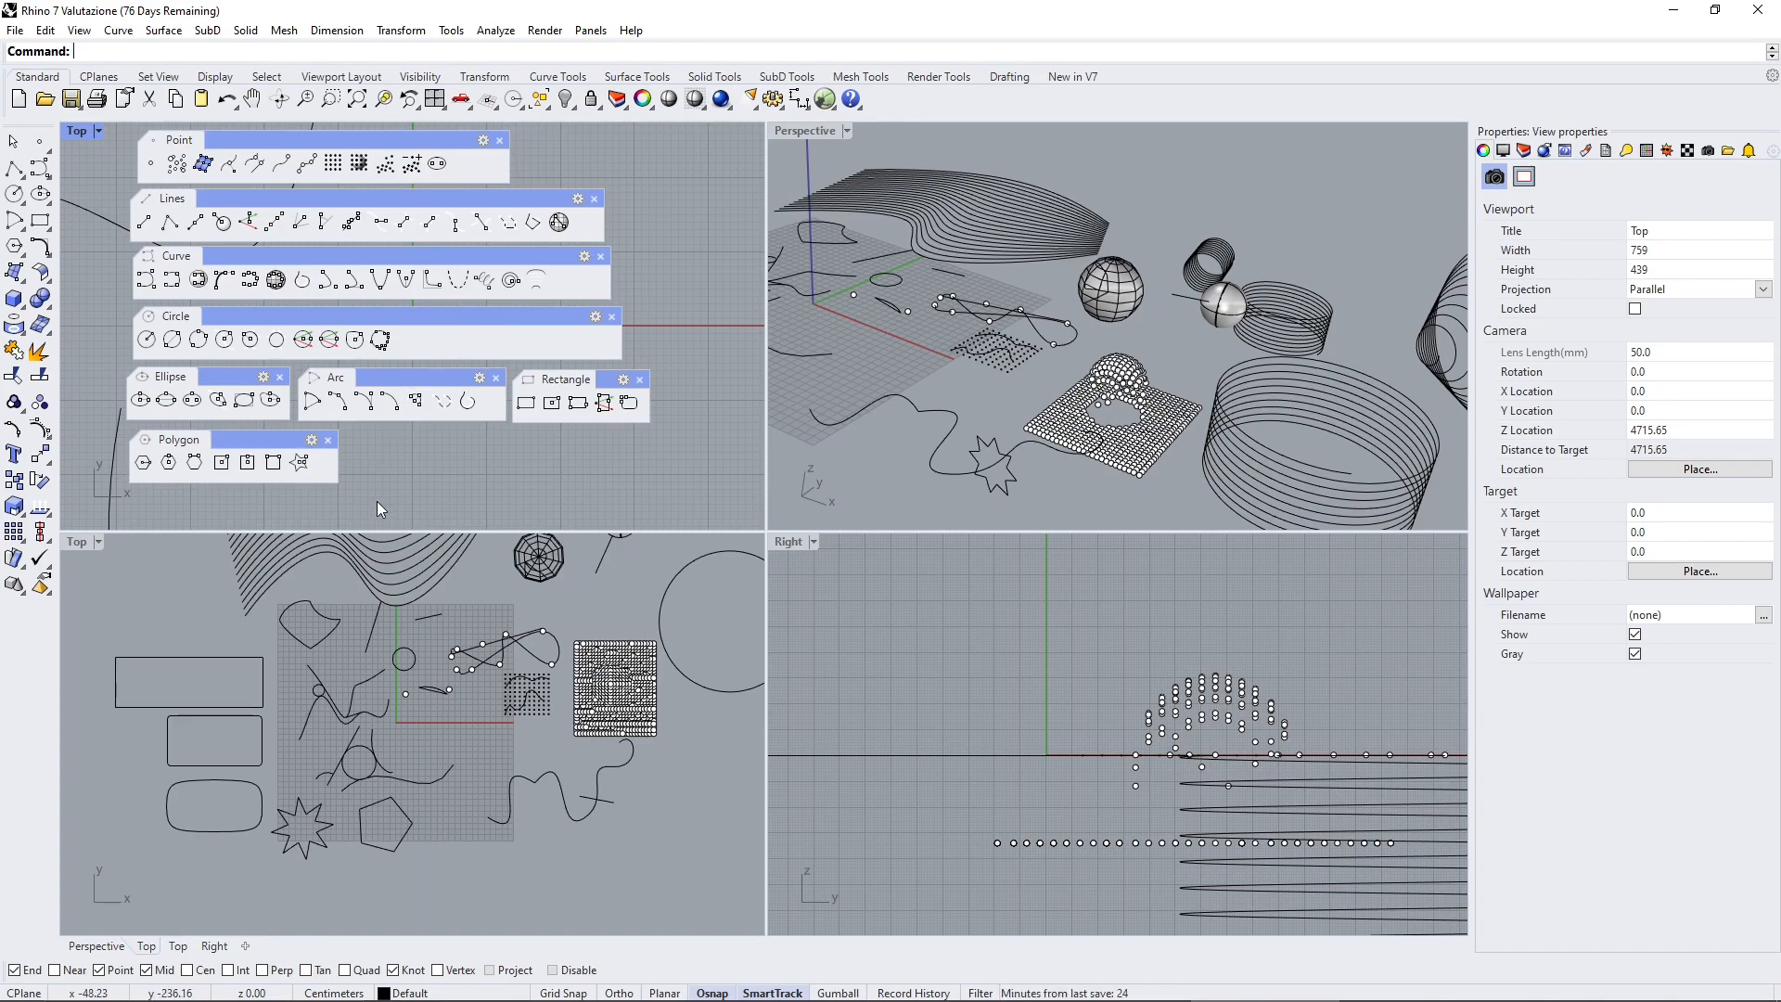
scroll(379, 498, down, 4)
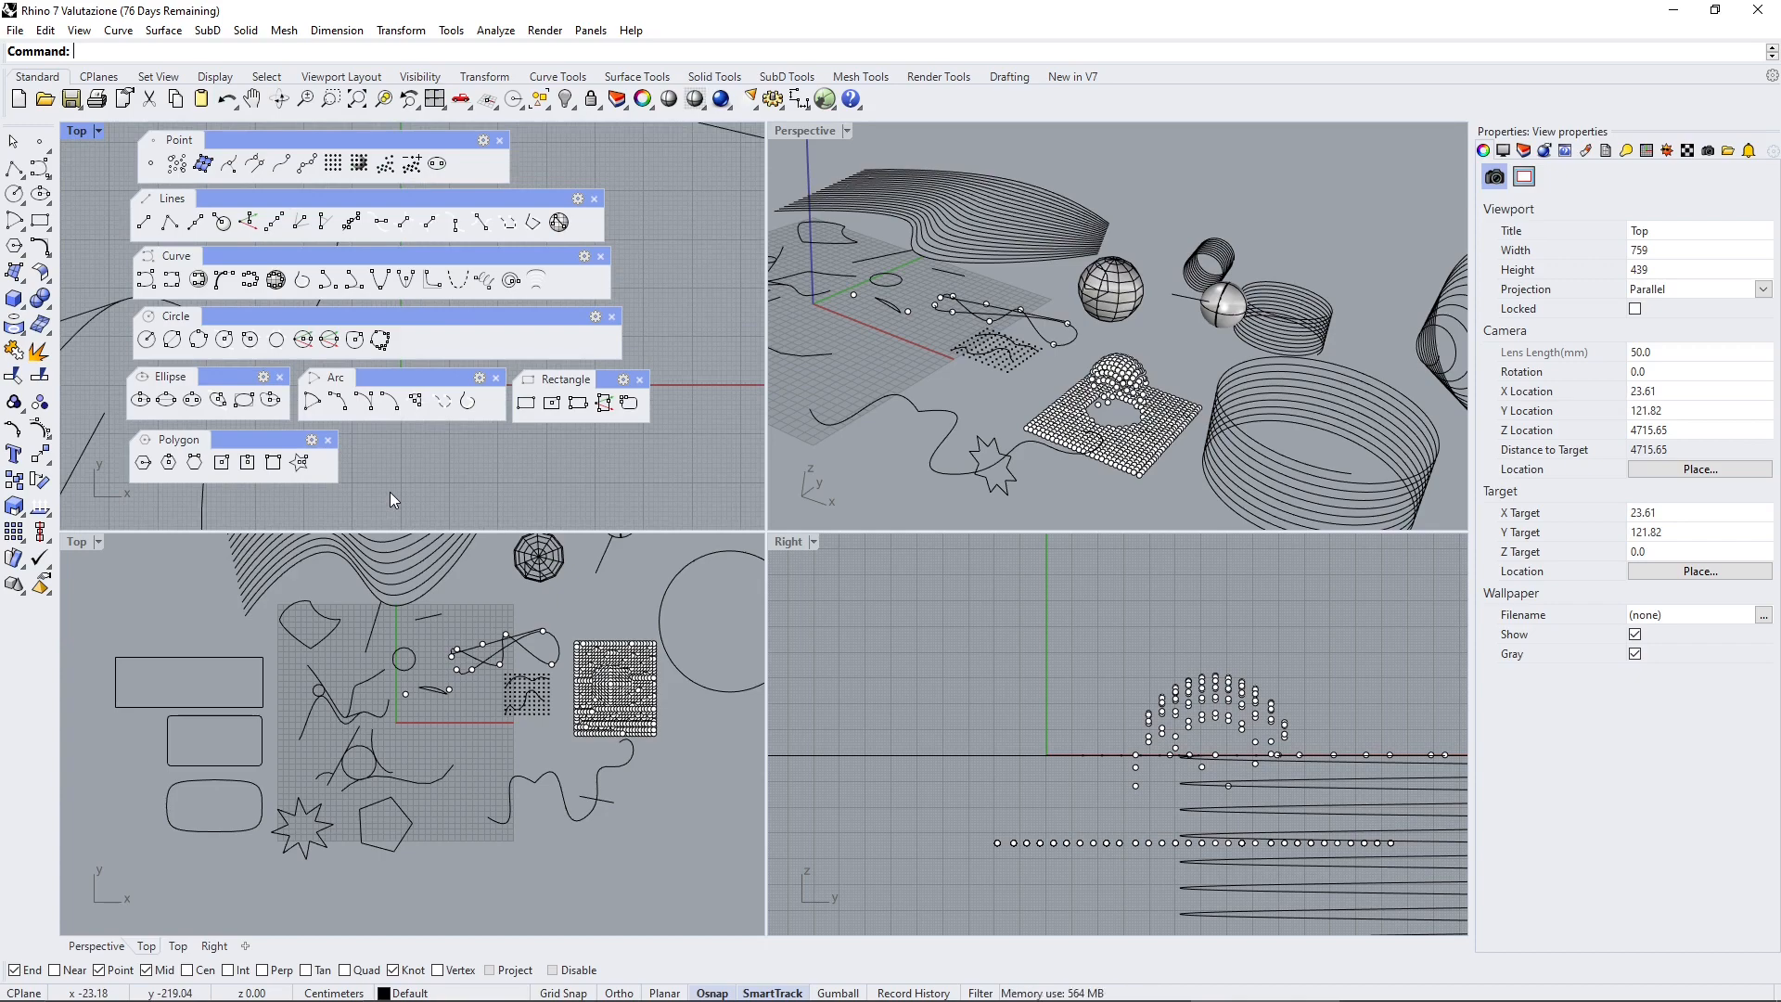